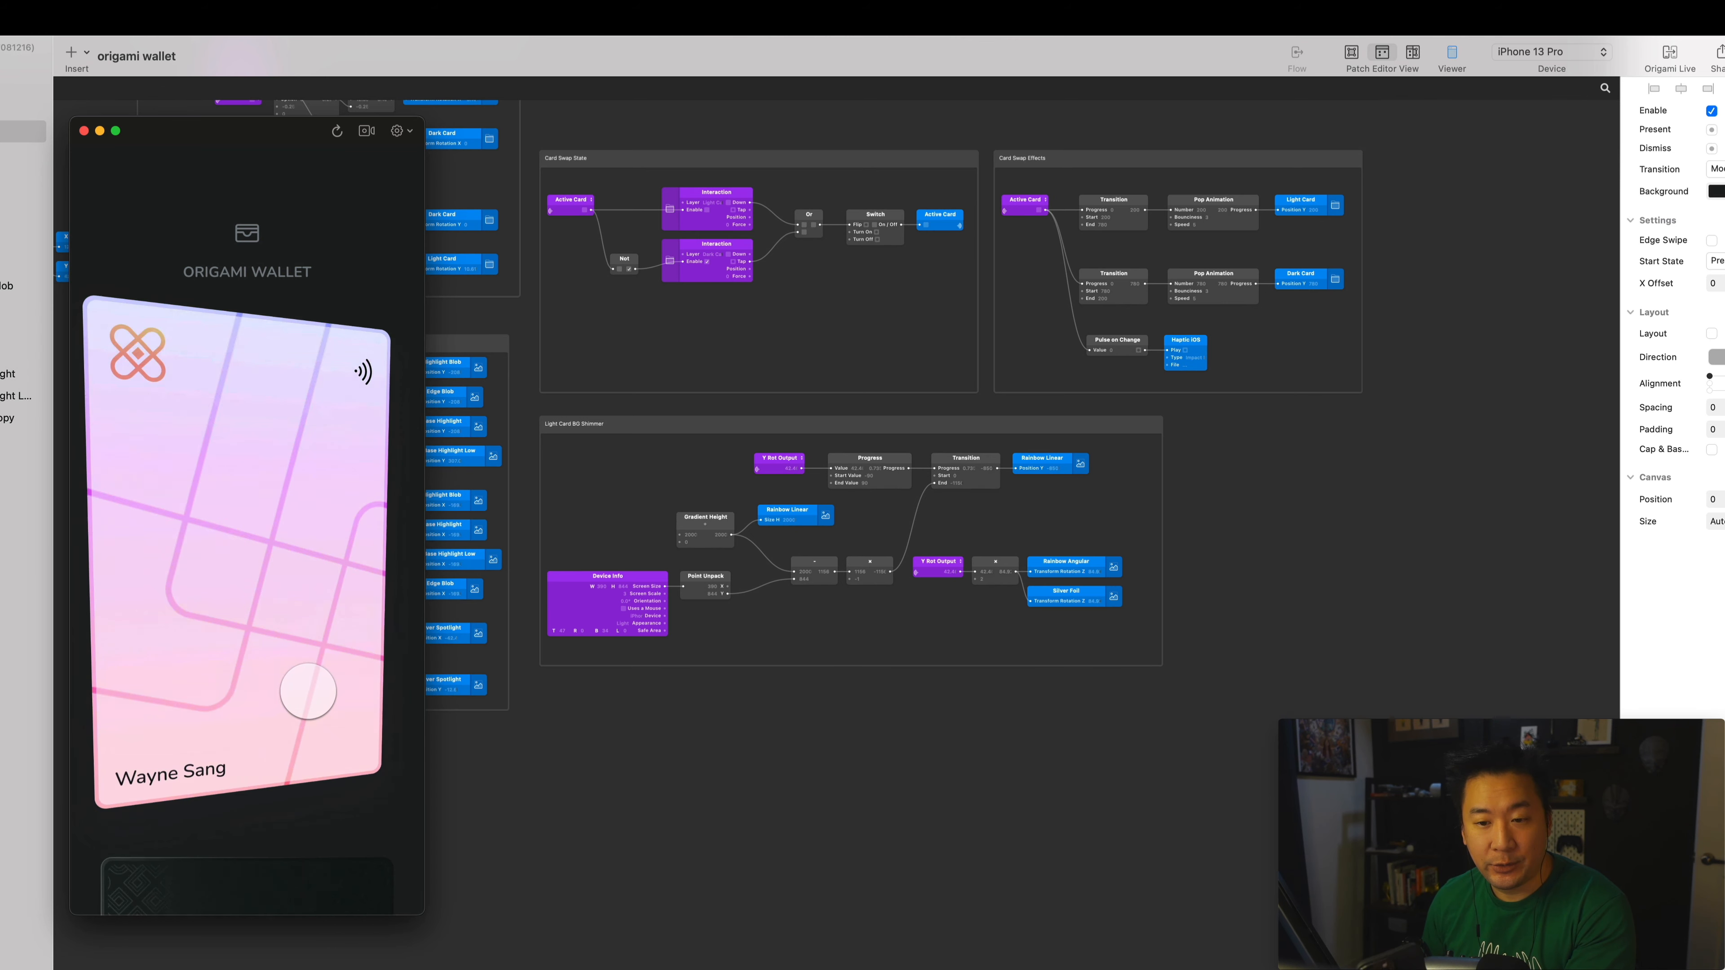
Swap the active card back and forth in the wallet prototype's preview.
left_click(305, 891)
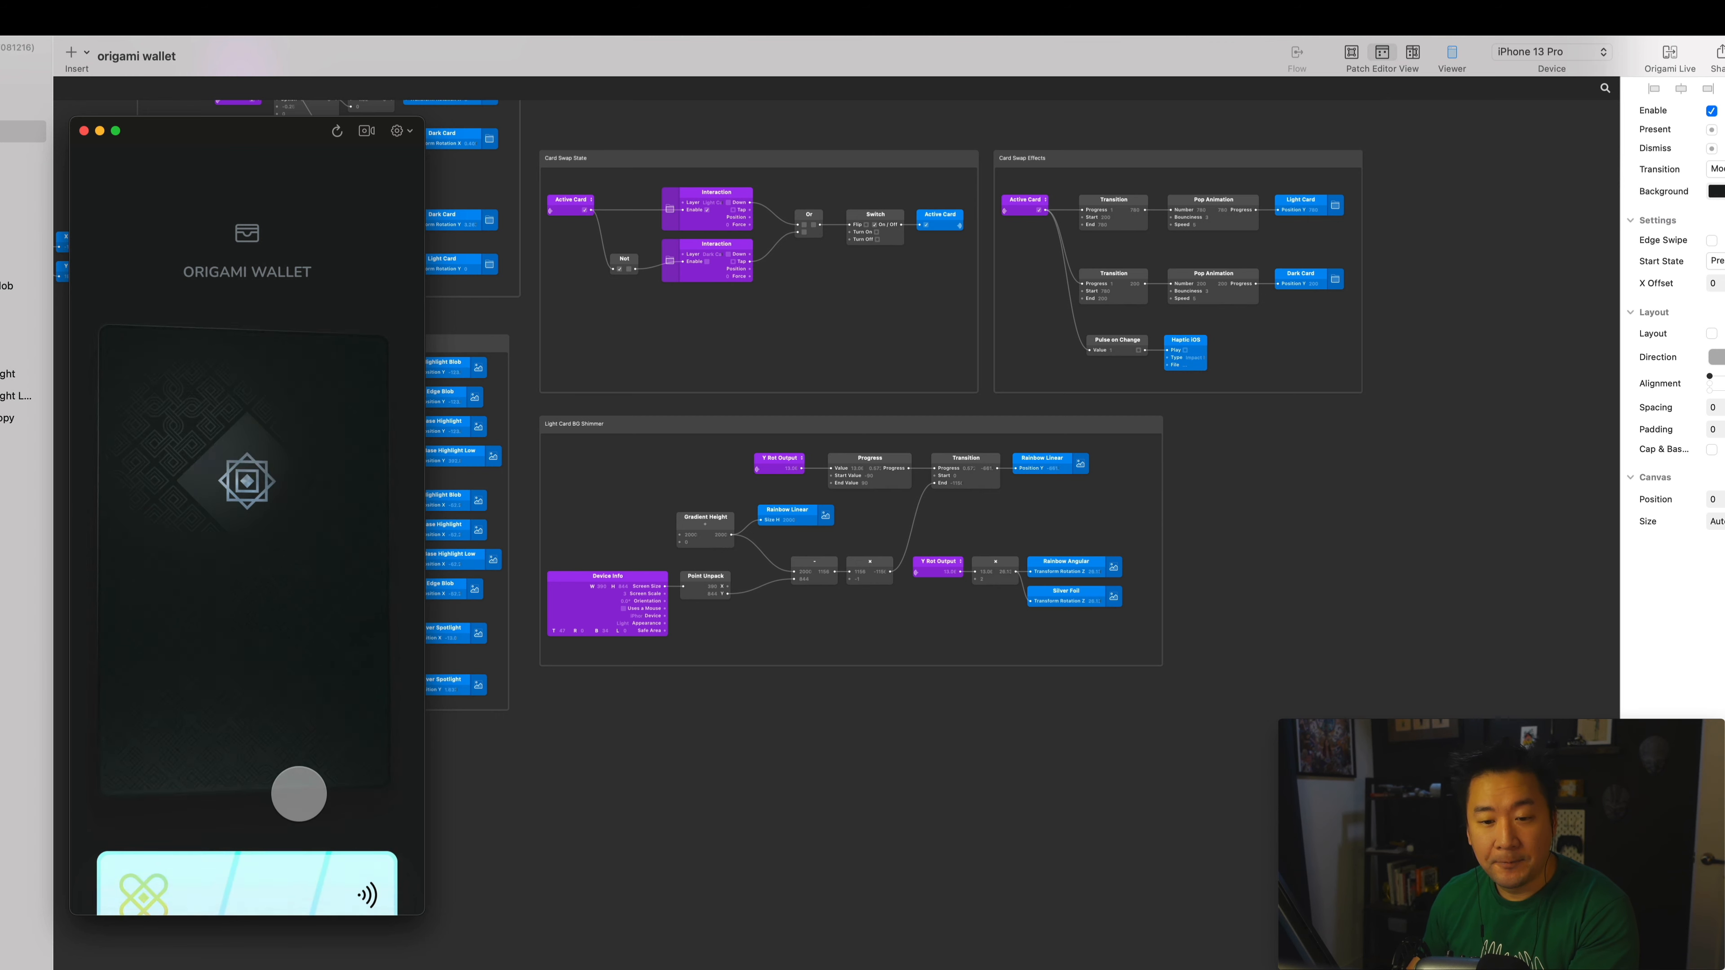
left_click(296, 882)
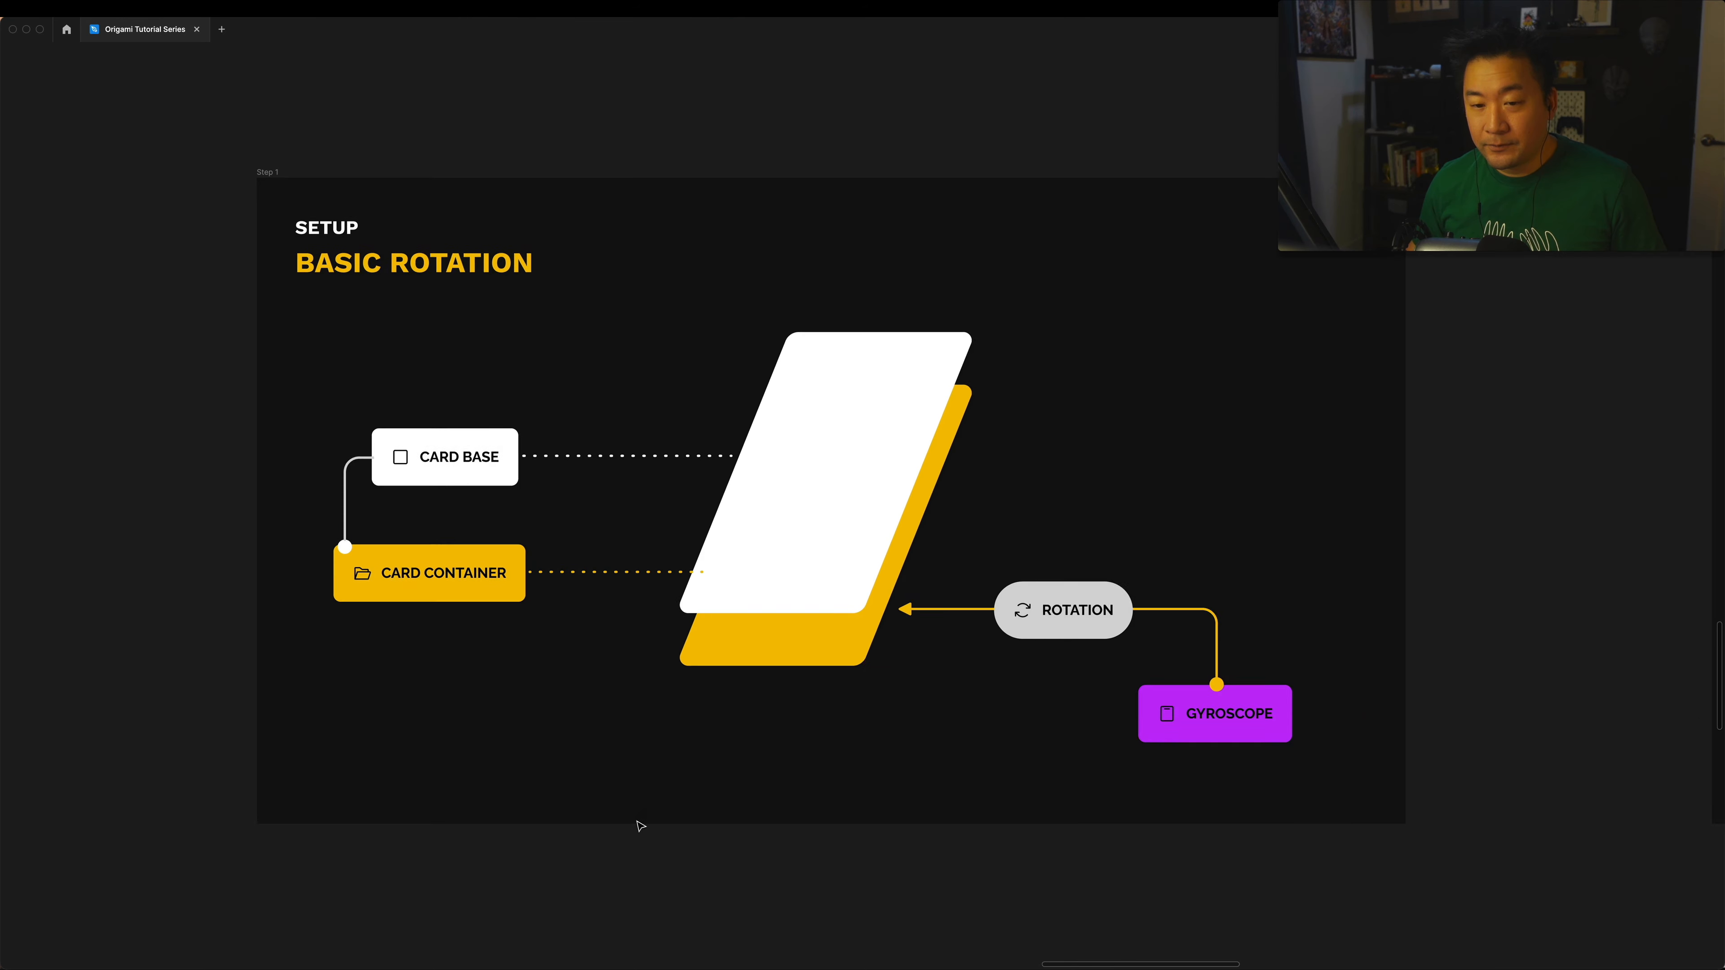
Examine the Basic Rotation diagram: the card base, card container, rotation and gyroscope elements and how they connect.
left_click_drag(637, 821, 623, 819)
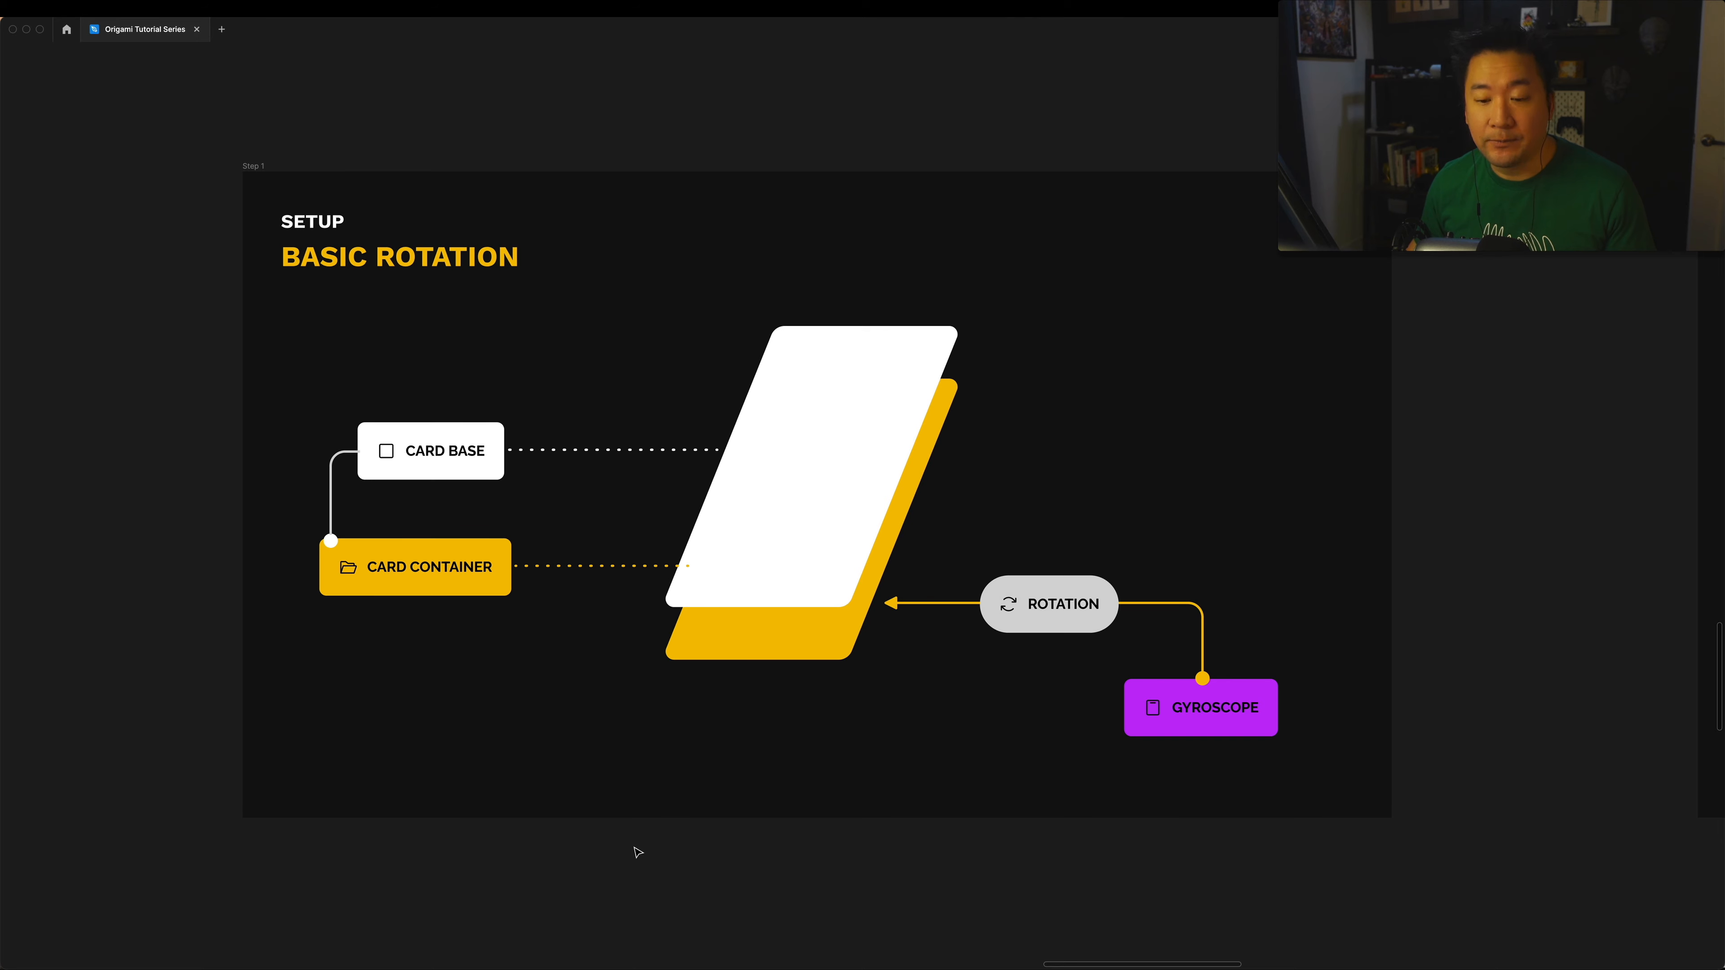
scroll(637, 852, "right", 2)
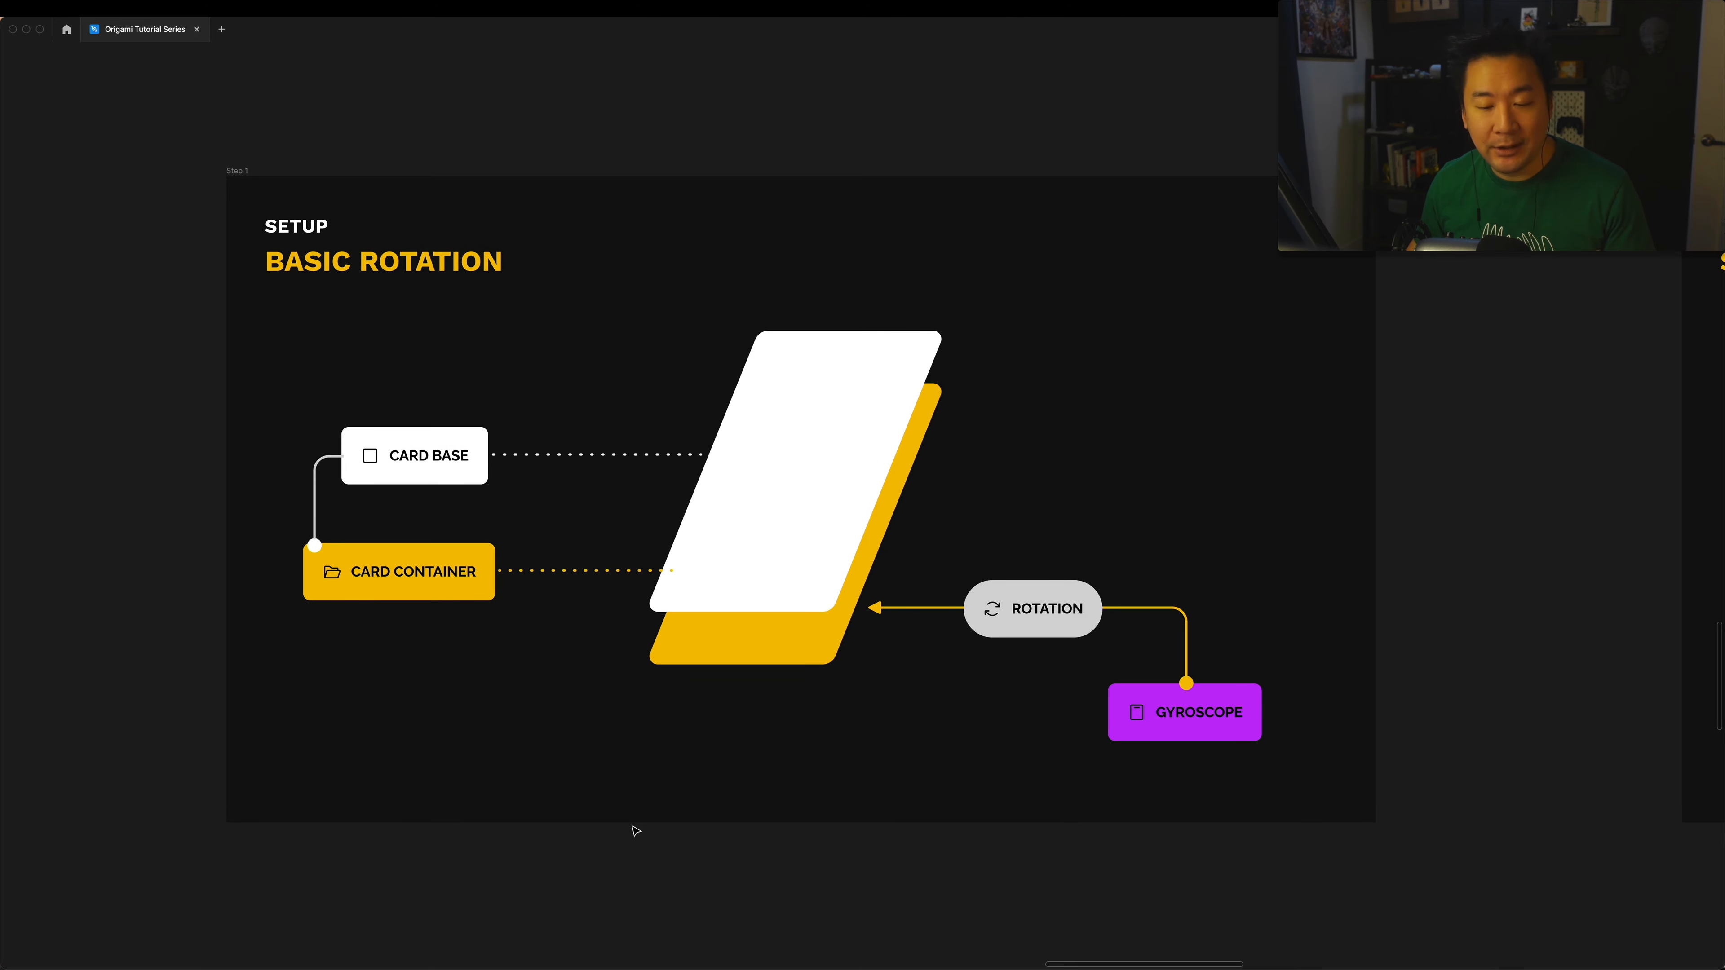
scroll(637, 829, "right", 3)
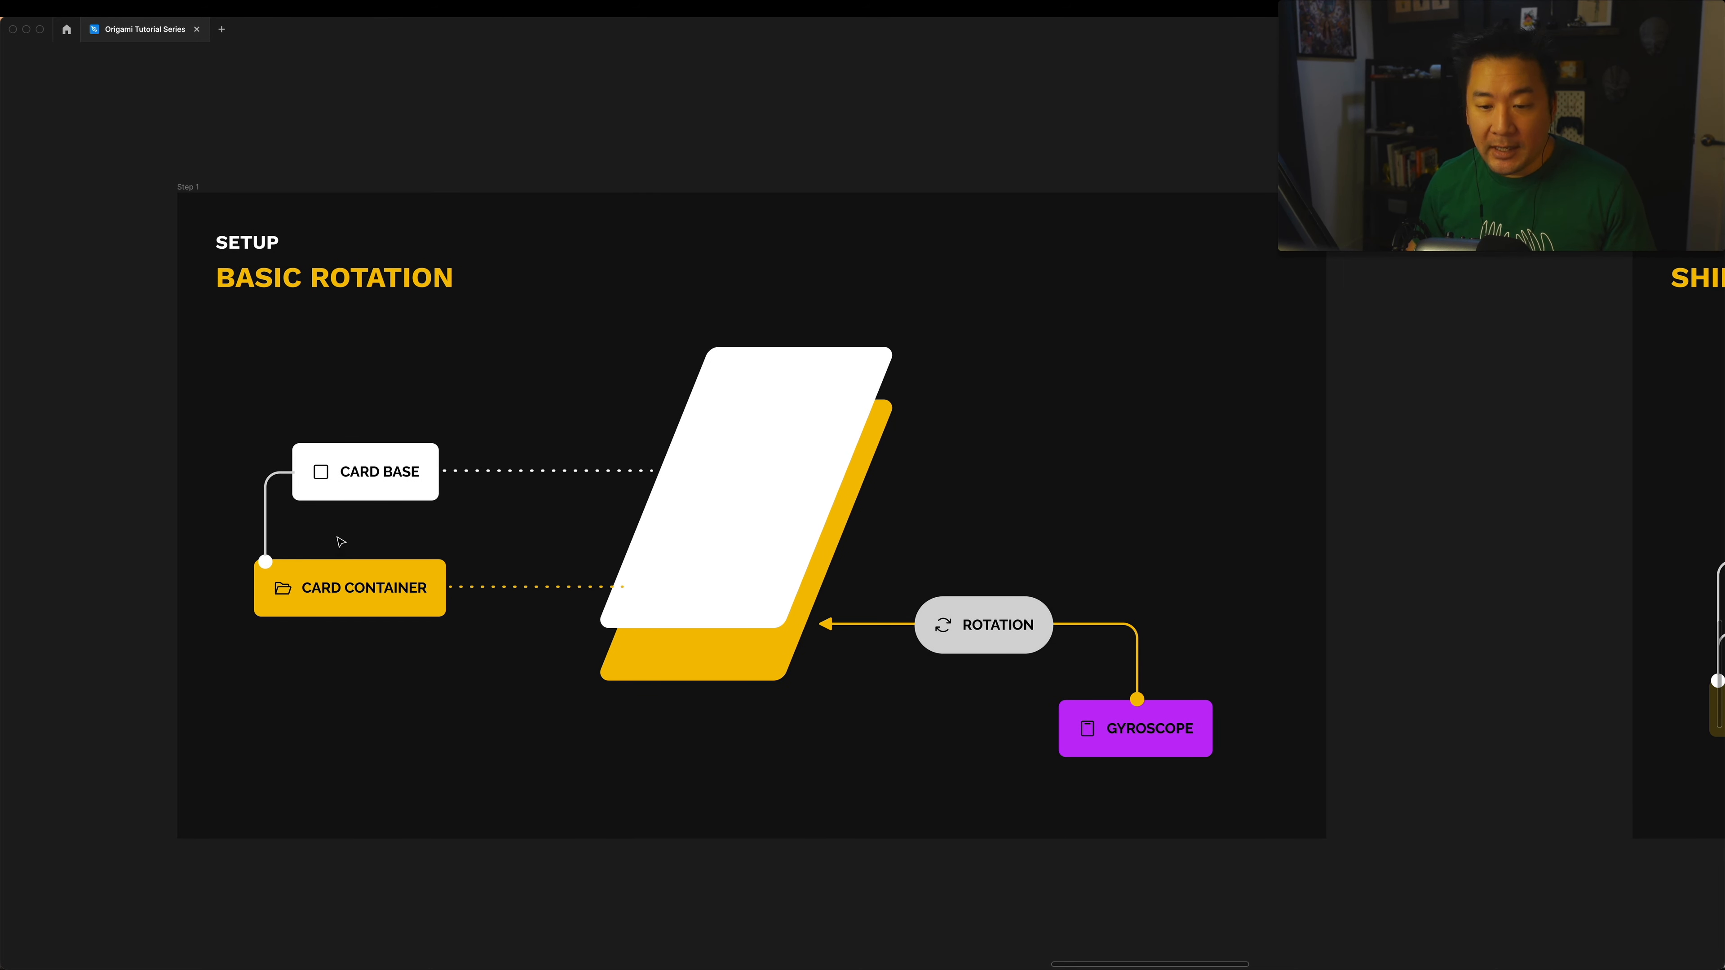
left_click(745, 452)
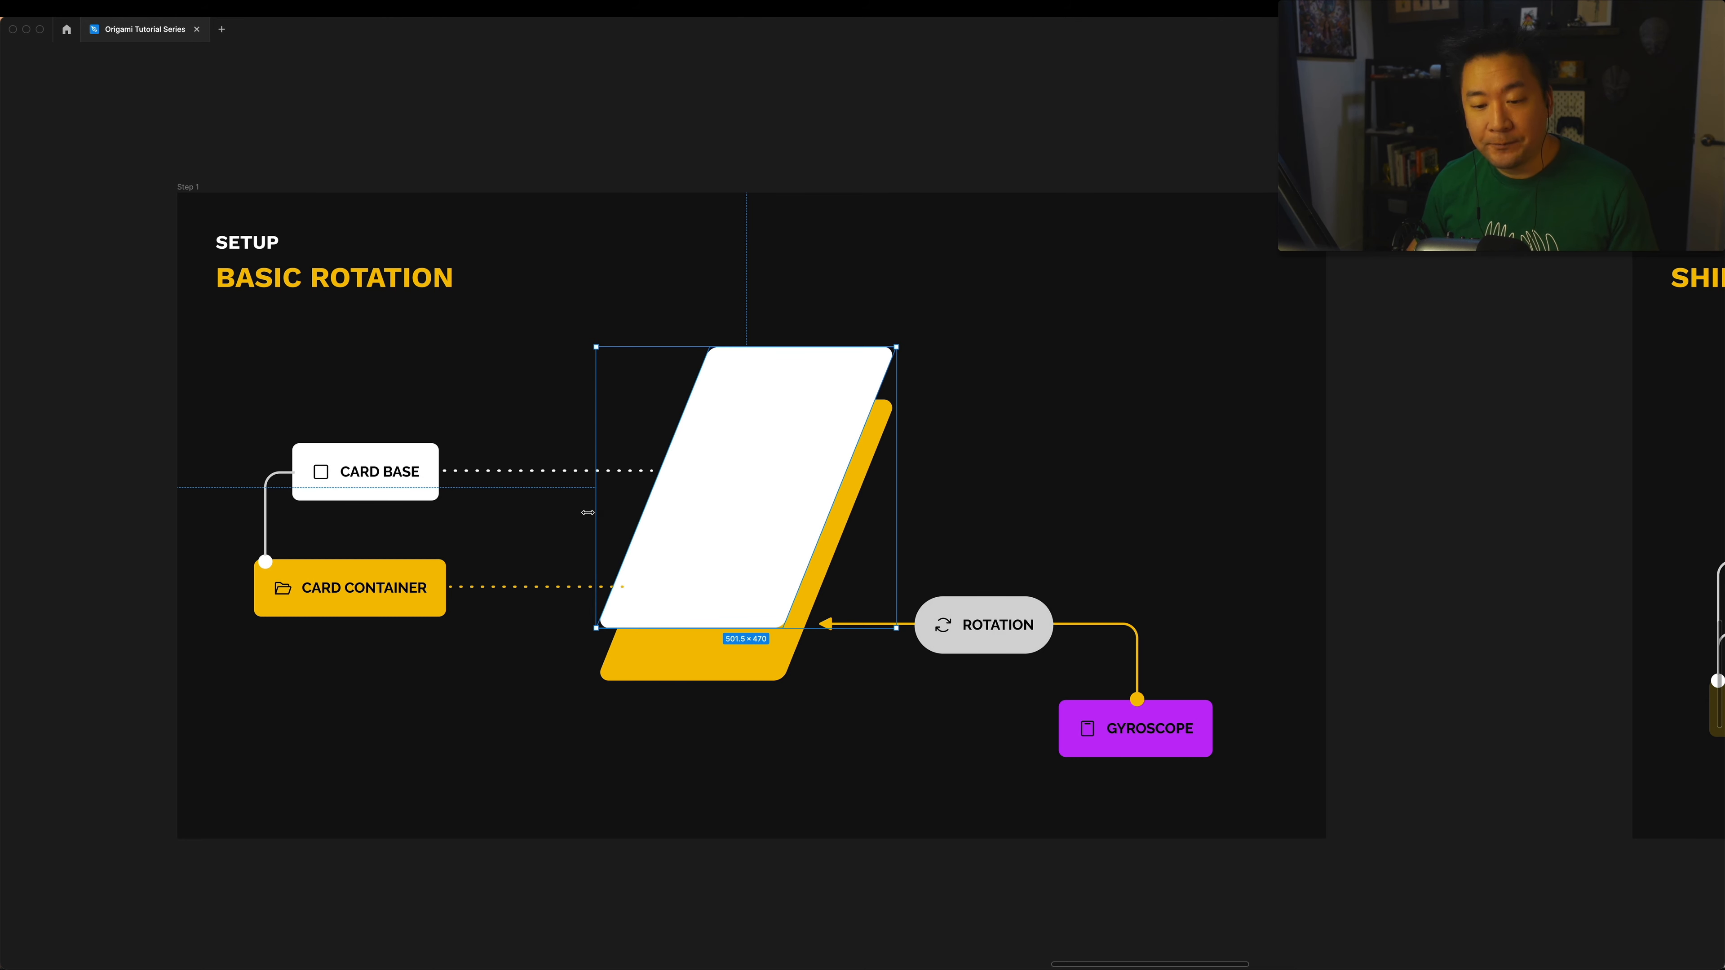
left_click(394, 607)
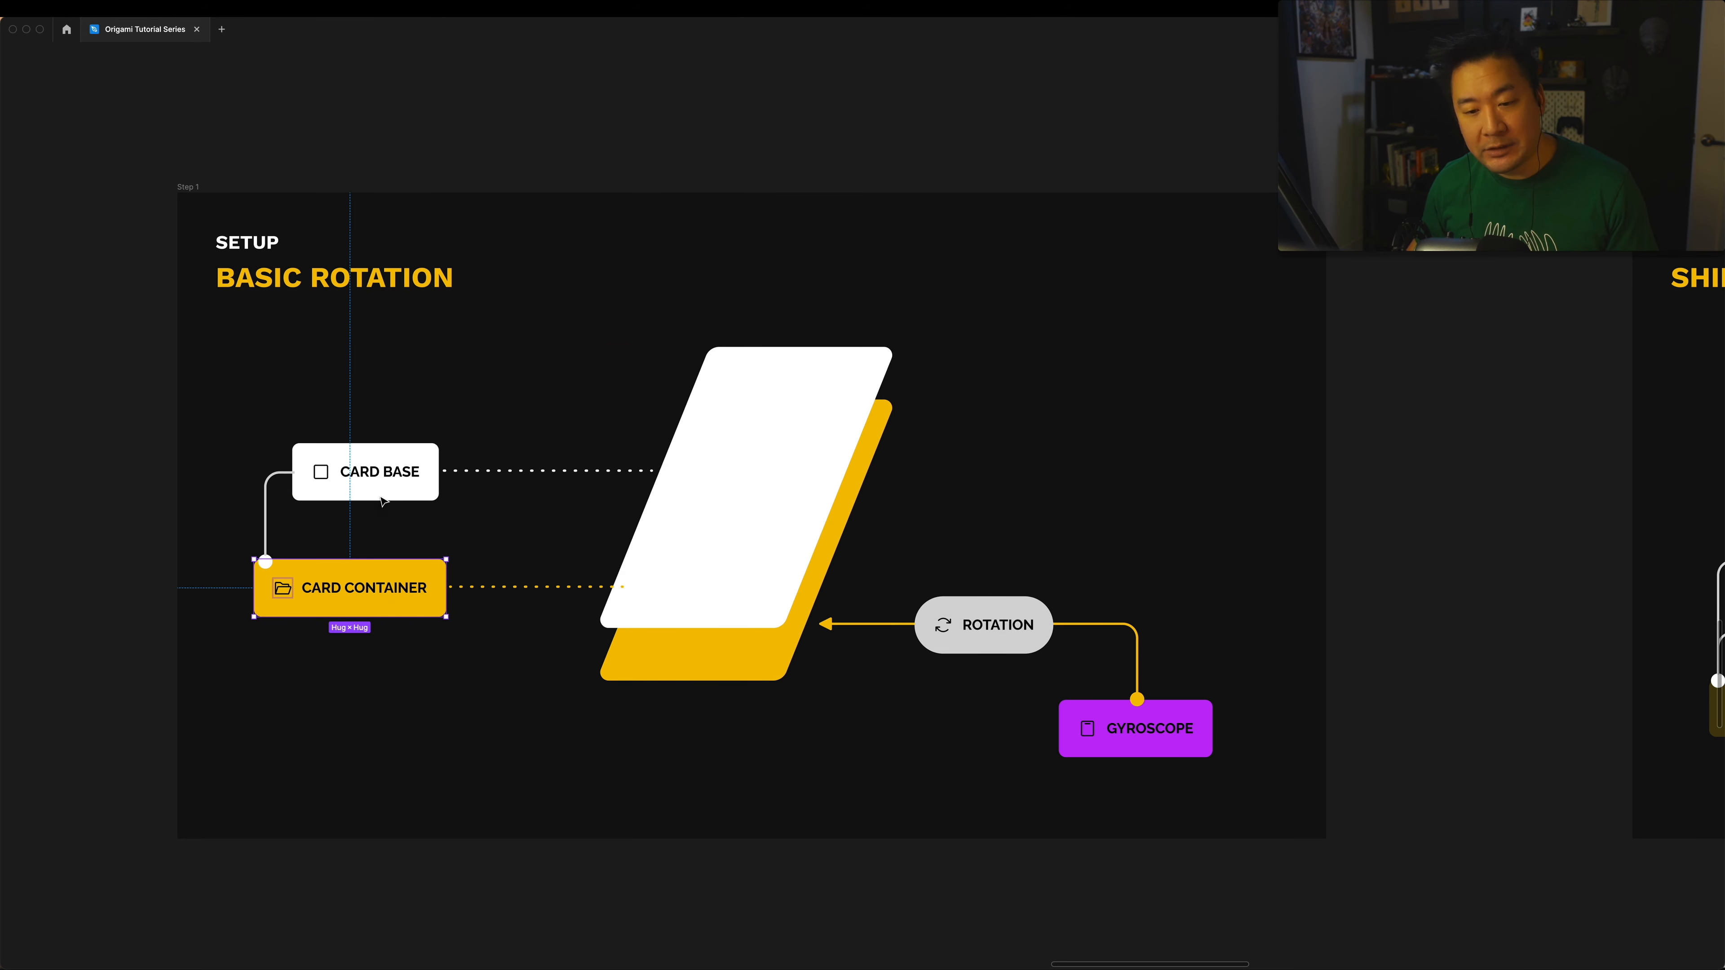
left_click(722, 537)
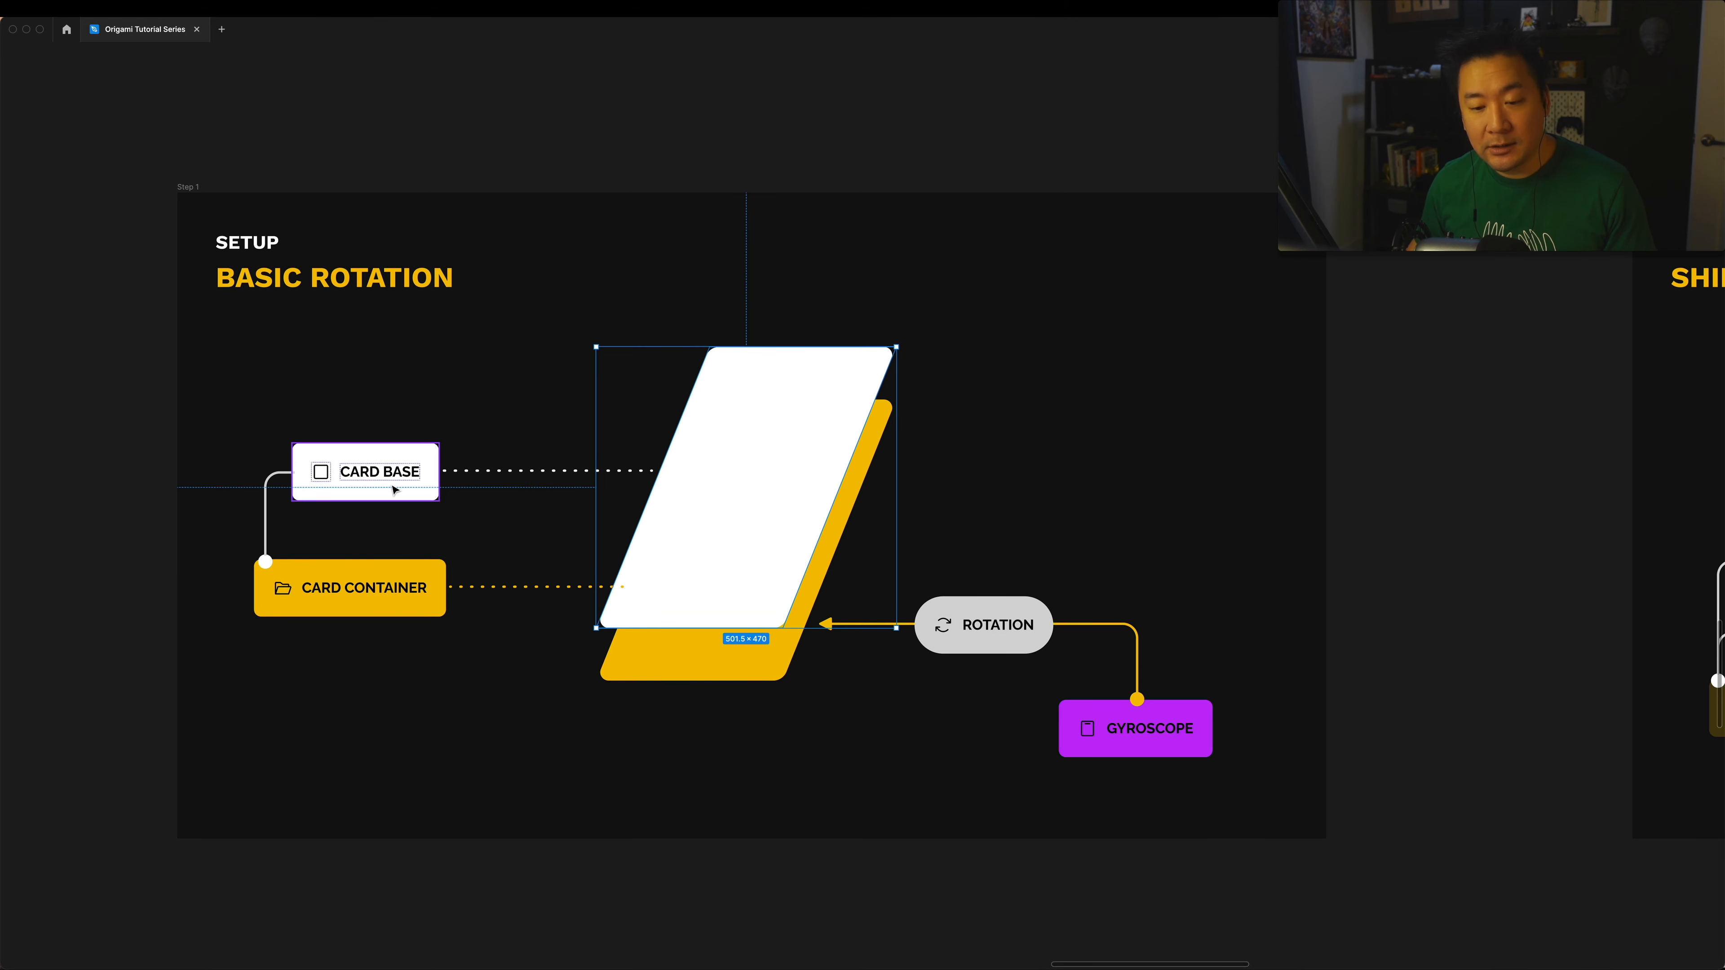
left_click(1143, 747)
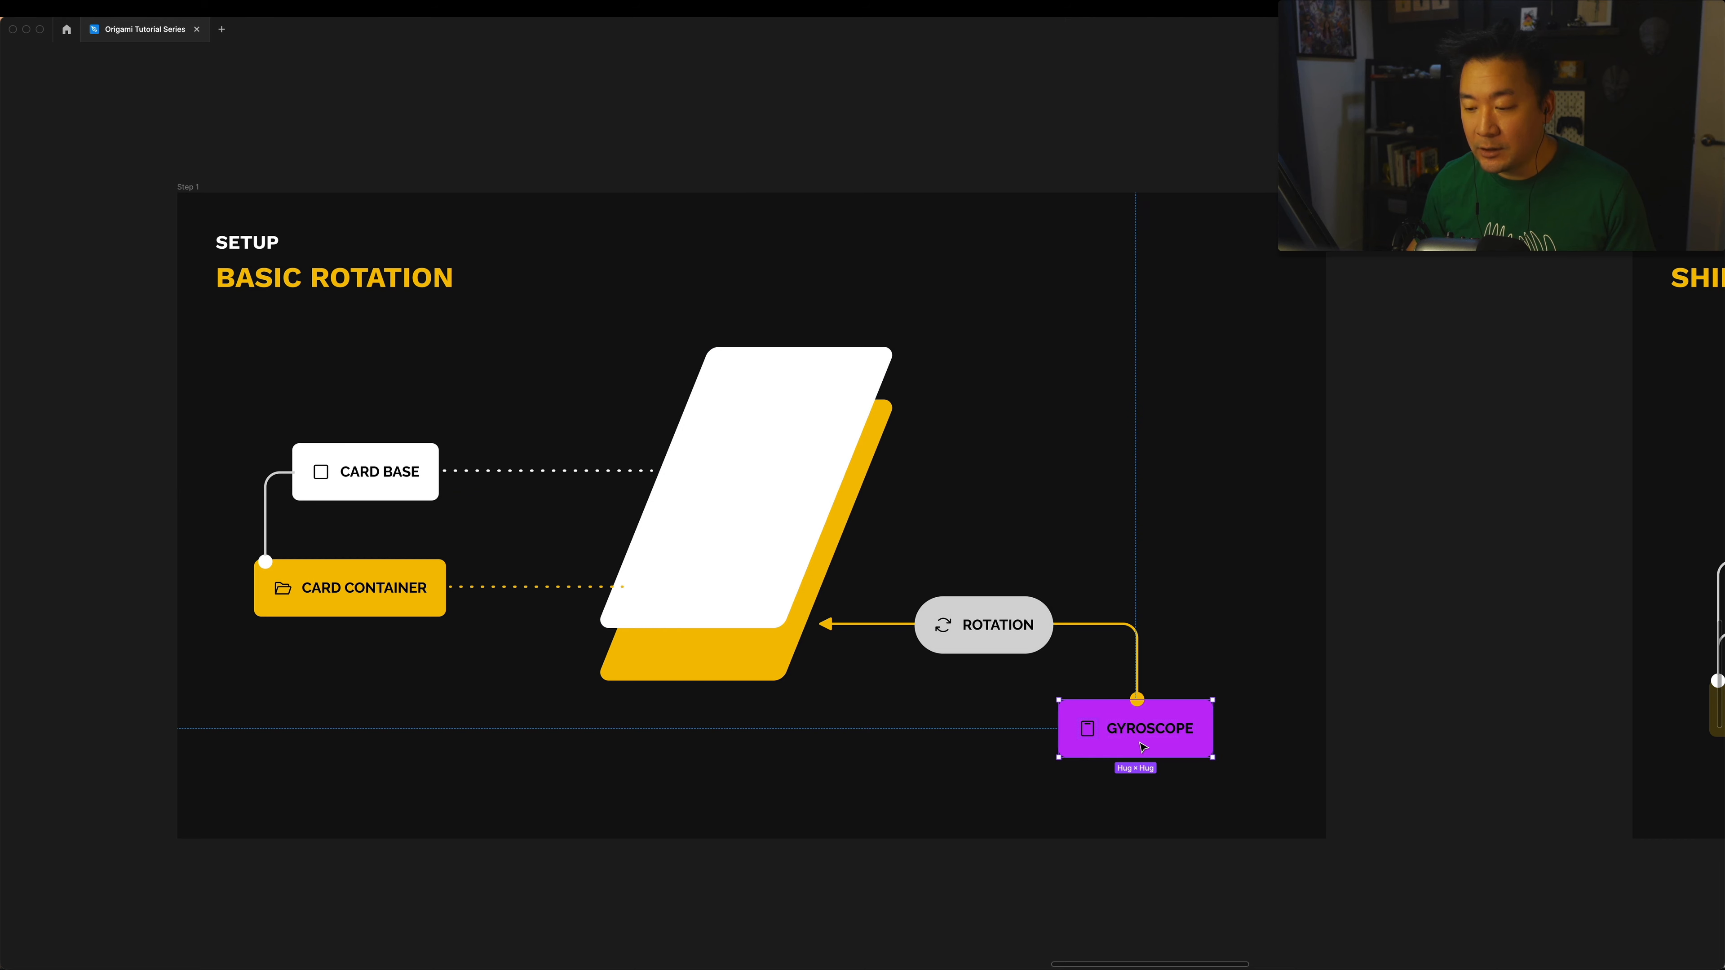
left_click(984, 625)
left_click(724, 668)
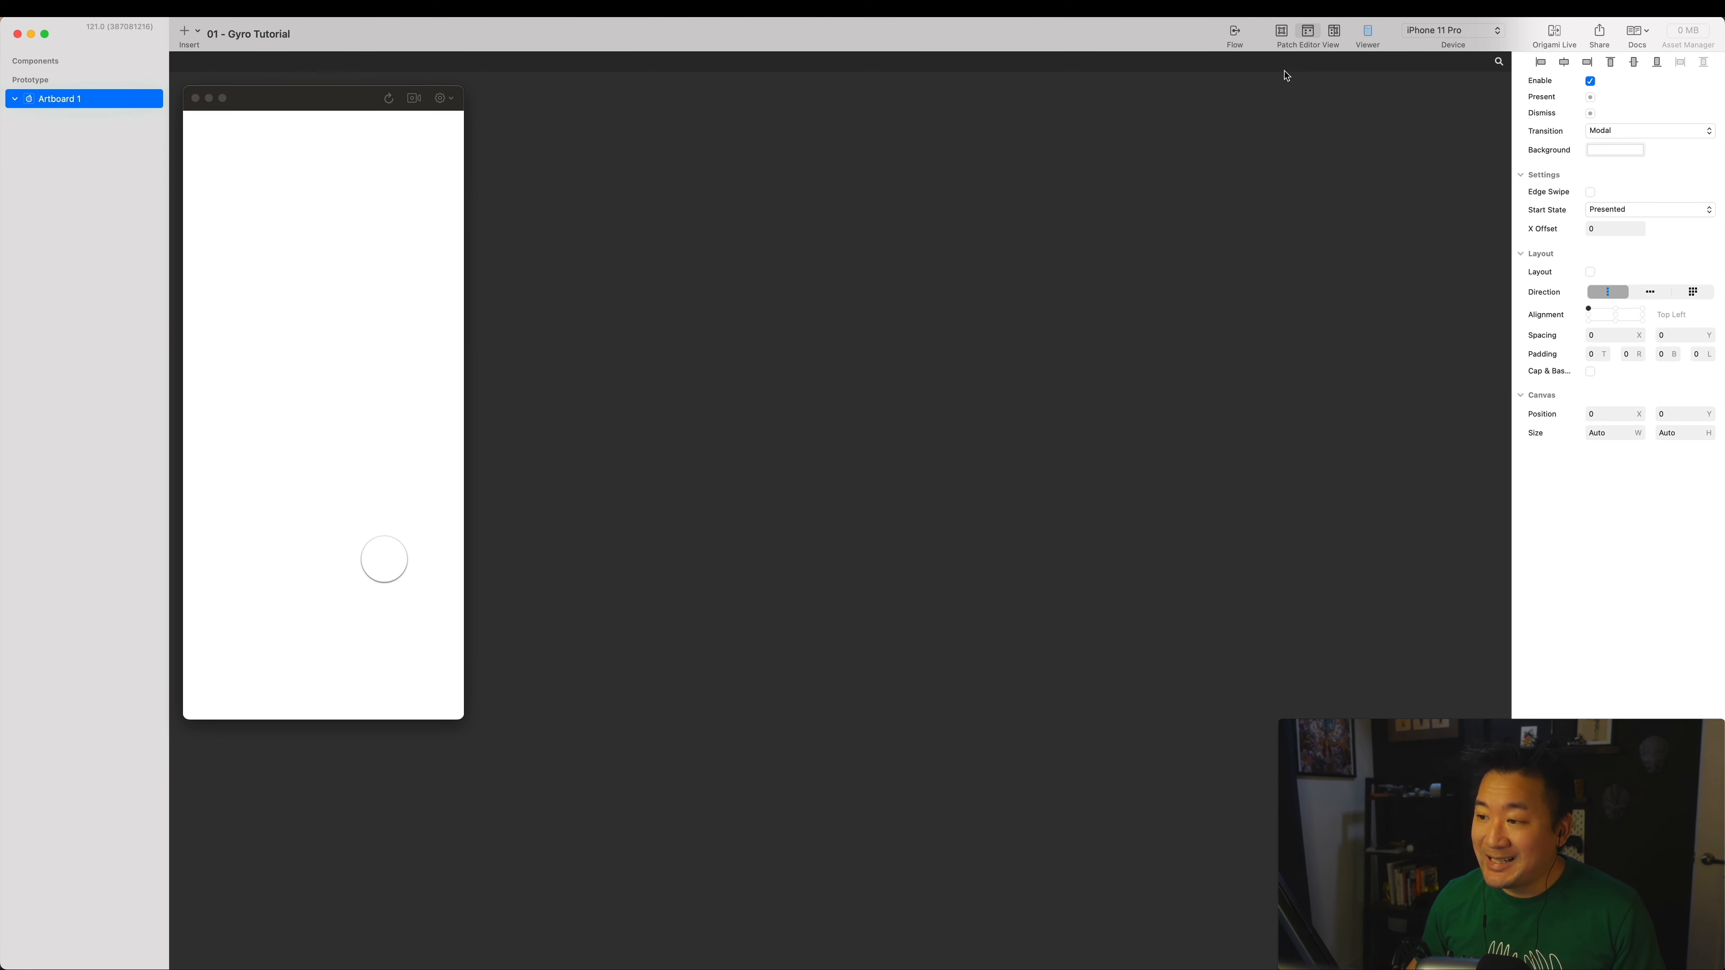
Show the canvas and patch editor in split view and place a rectangle on Artboard 1, flush with its left edge at Y 106.
left_click(1333, 30)
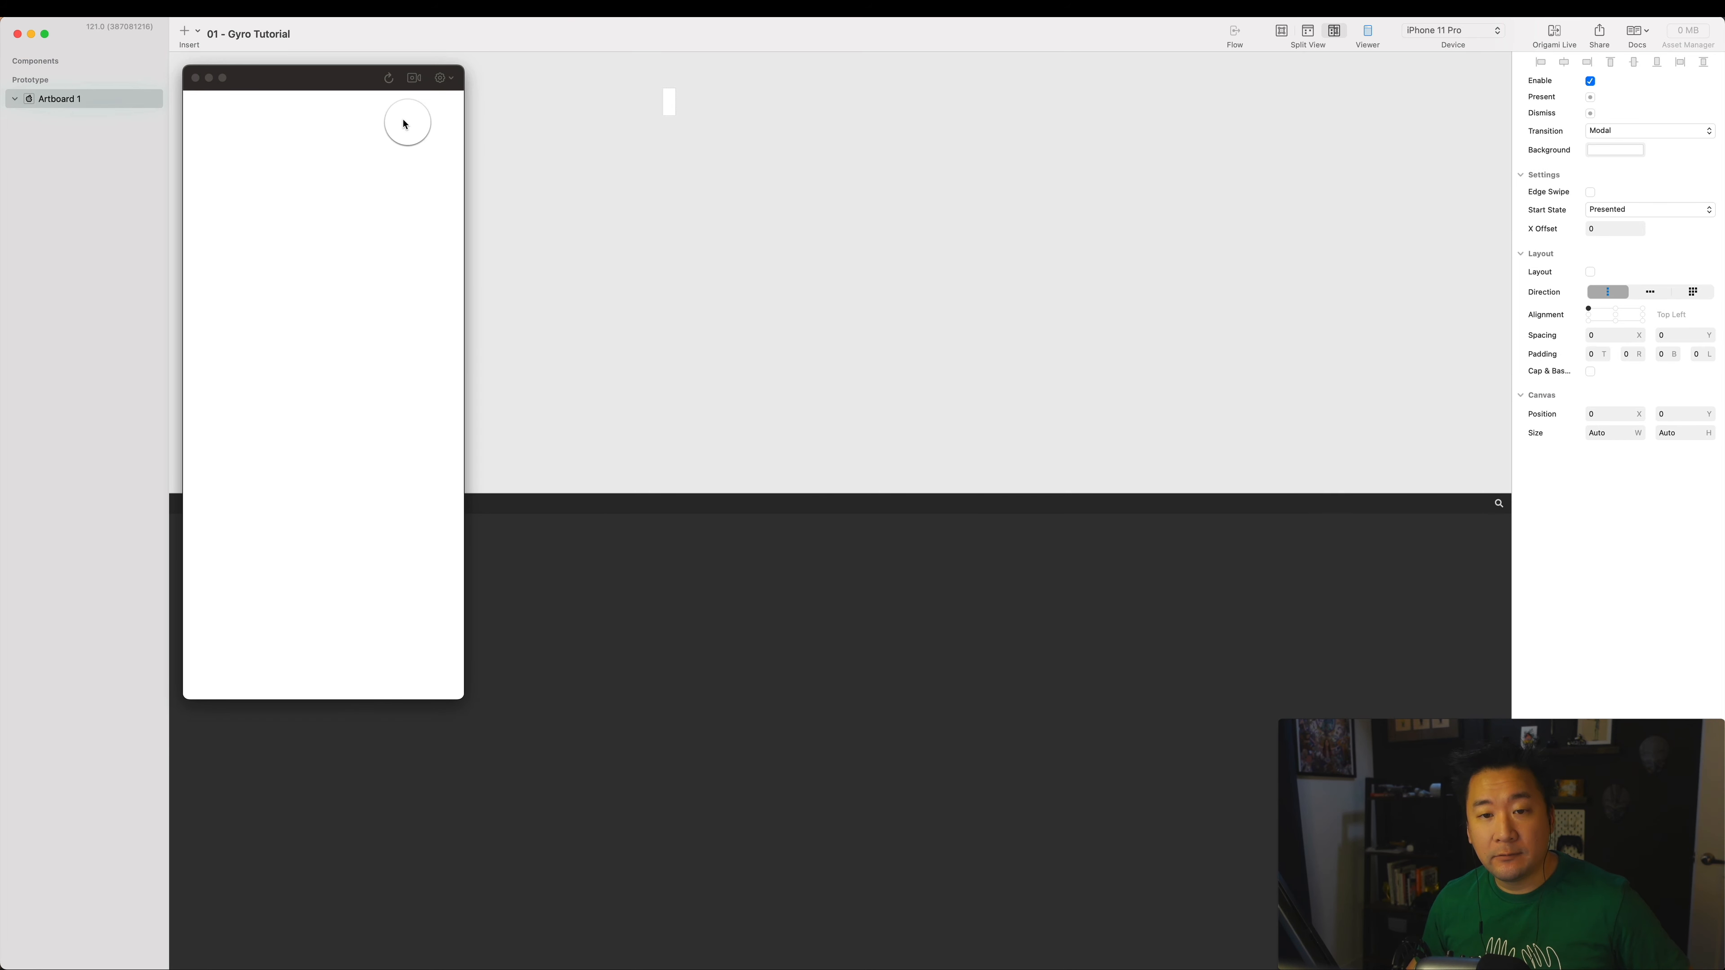
left_click(324, 79)
left_click_drag(707, 184, 766, 290)
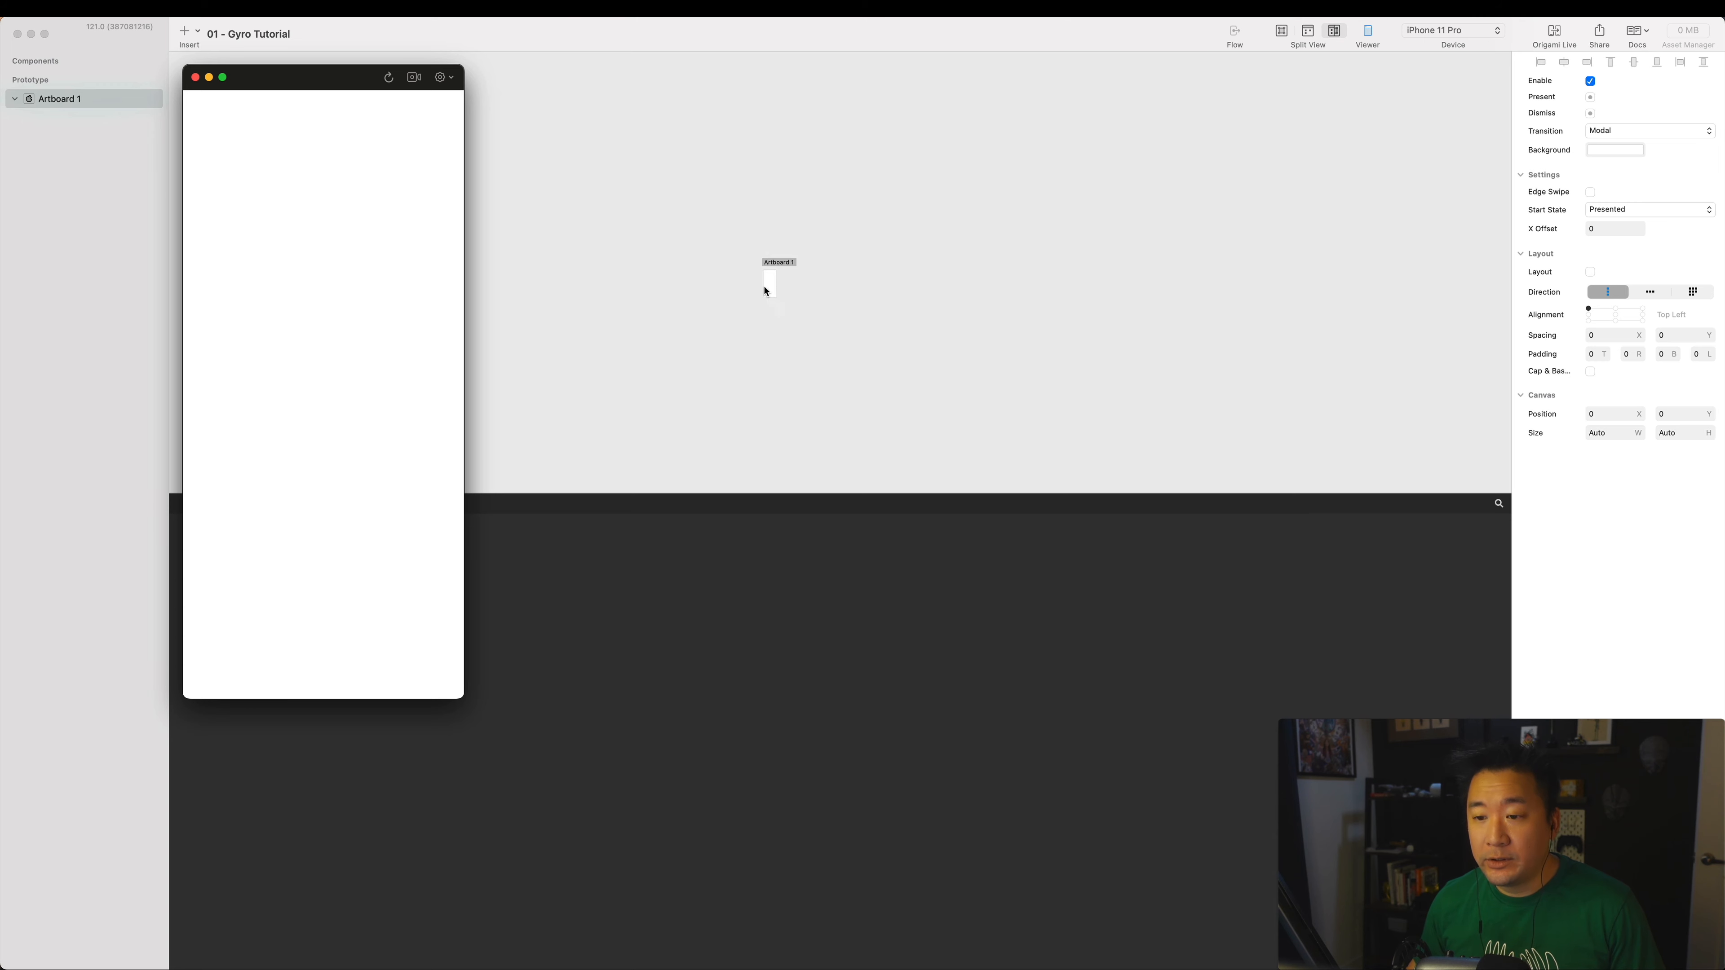
scroll(759, 271, "up", 10)
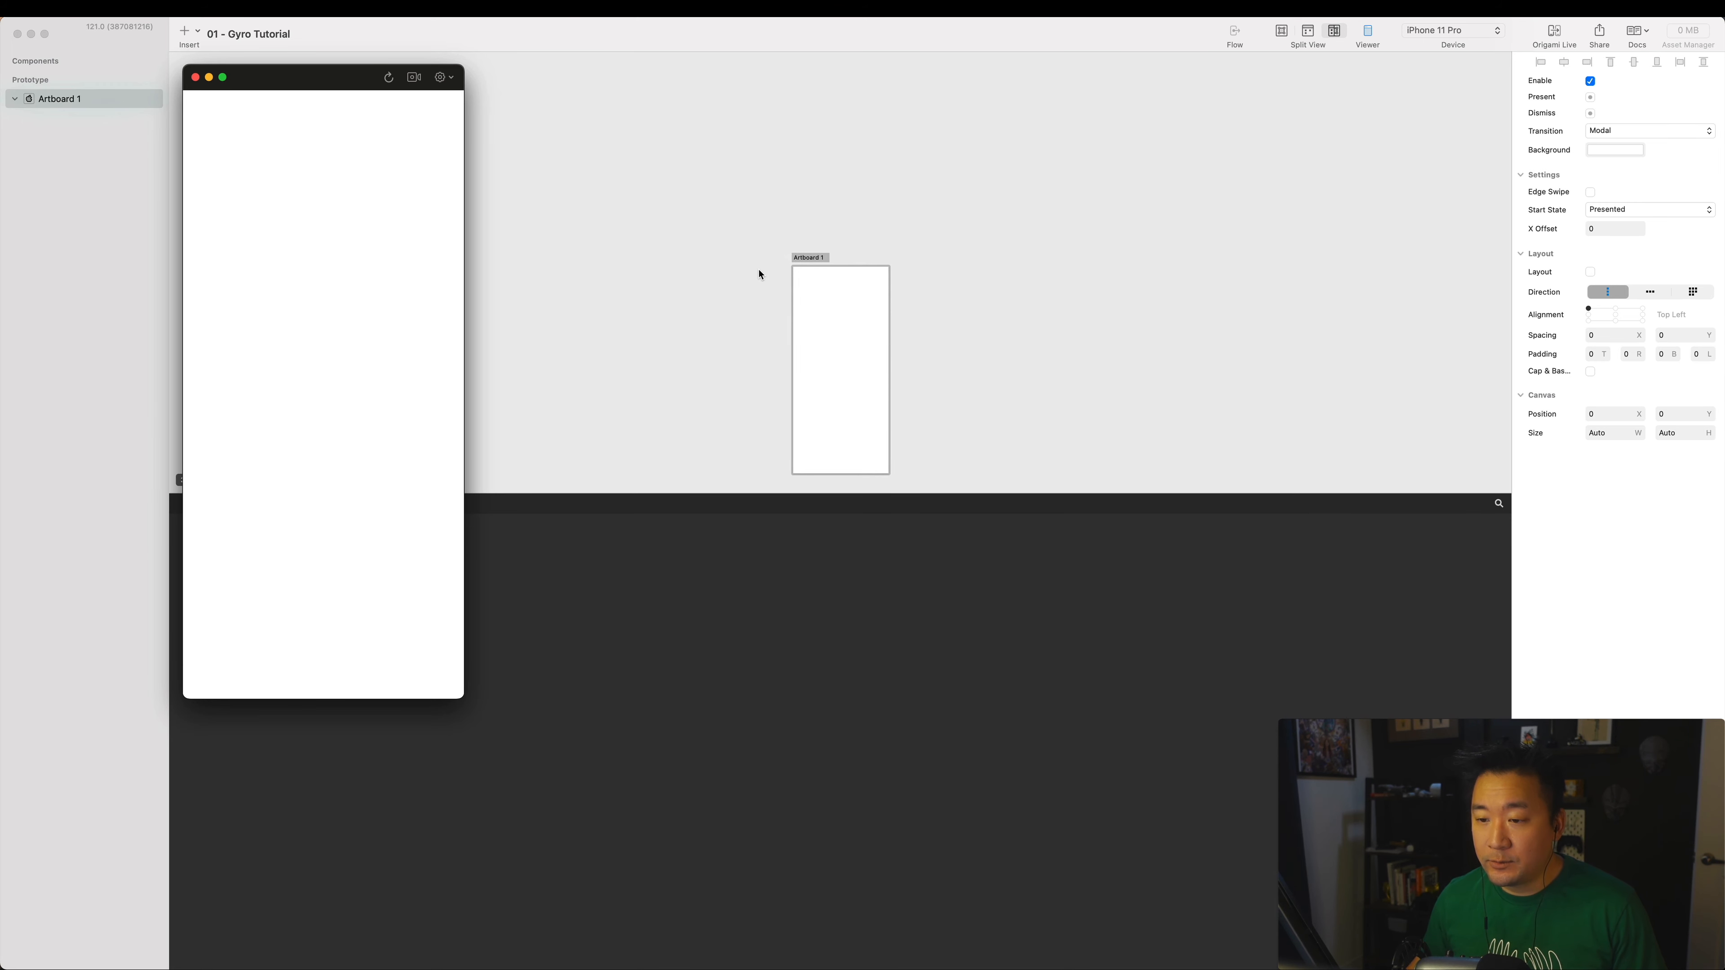
left_click_drag(908, 261, 844, 195)
key("r")
left_click(774, 238)
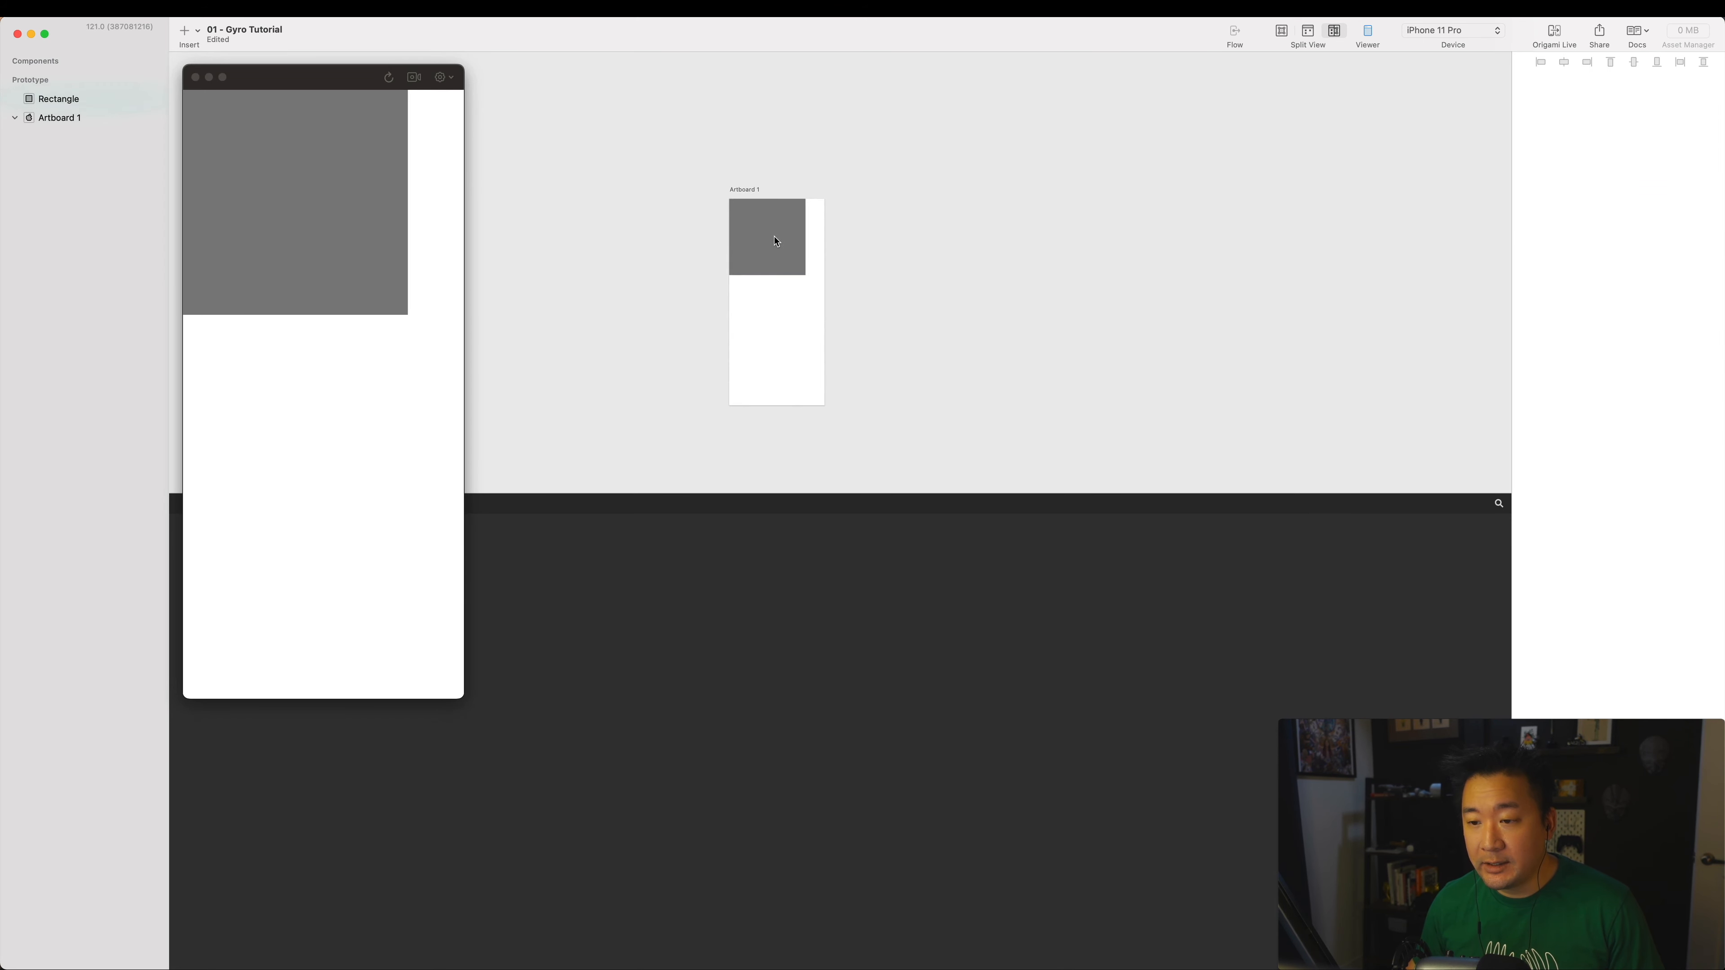
left_click_drag(780, 260, 780, 287)
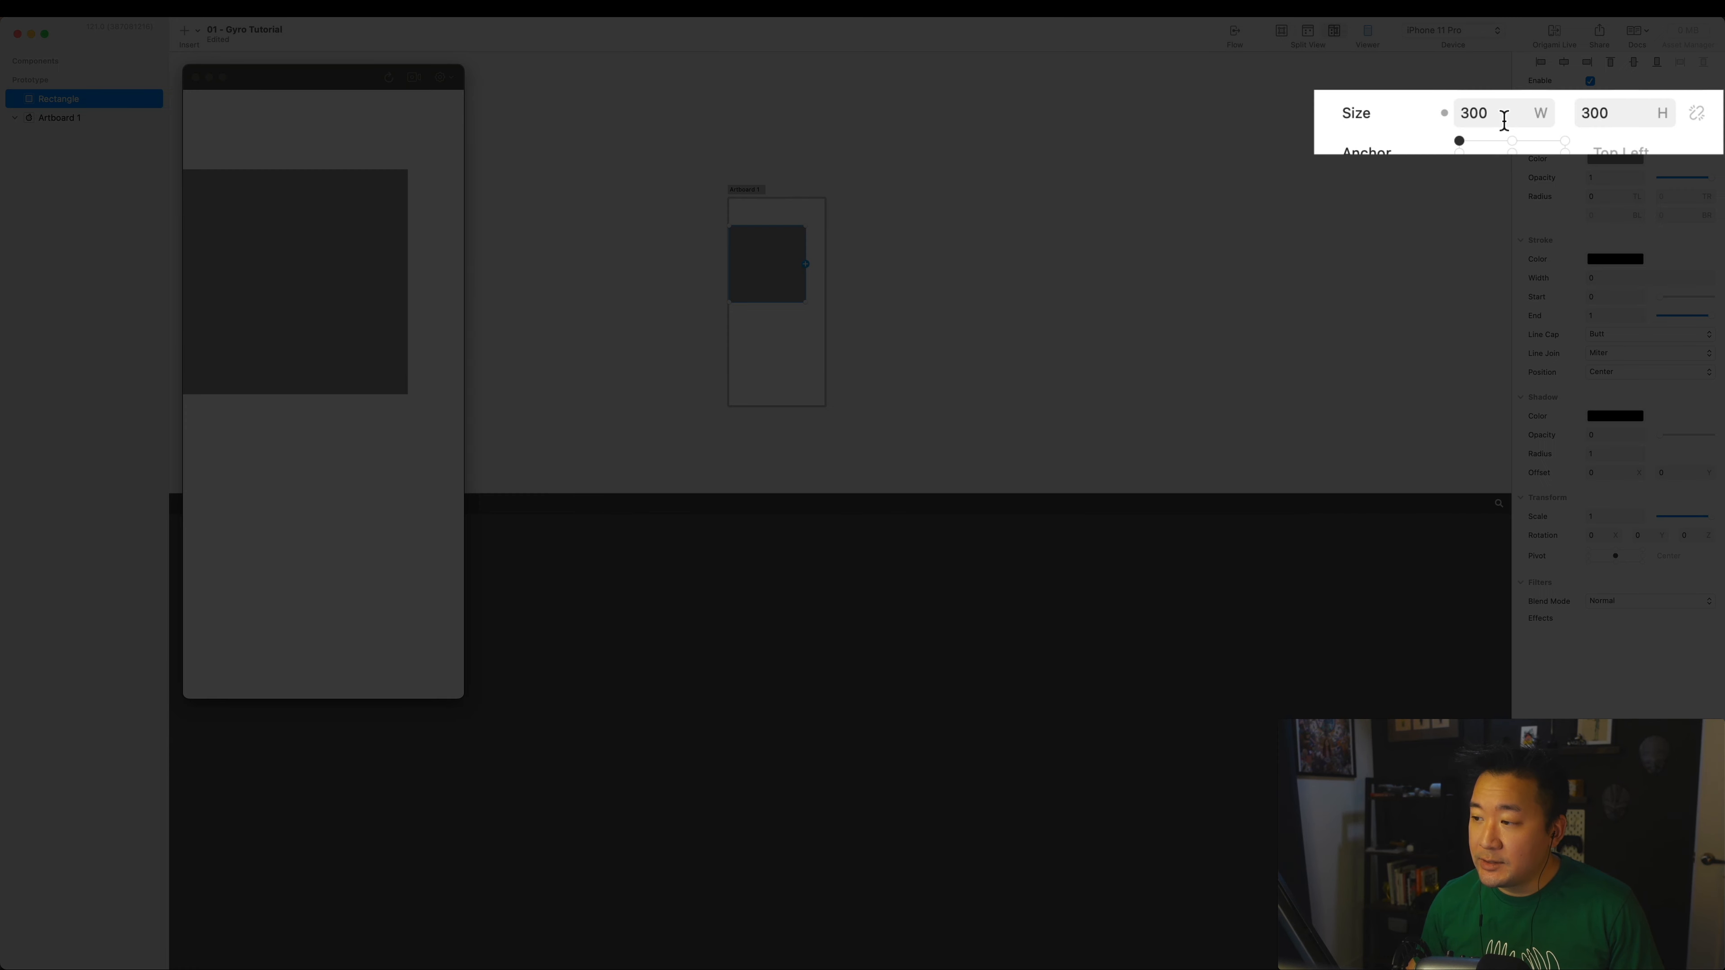
Set the rectangle's size to 321 wide by 509 high.
left_click(1502, 117)
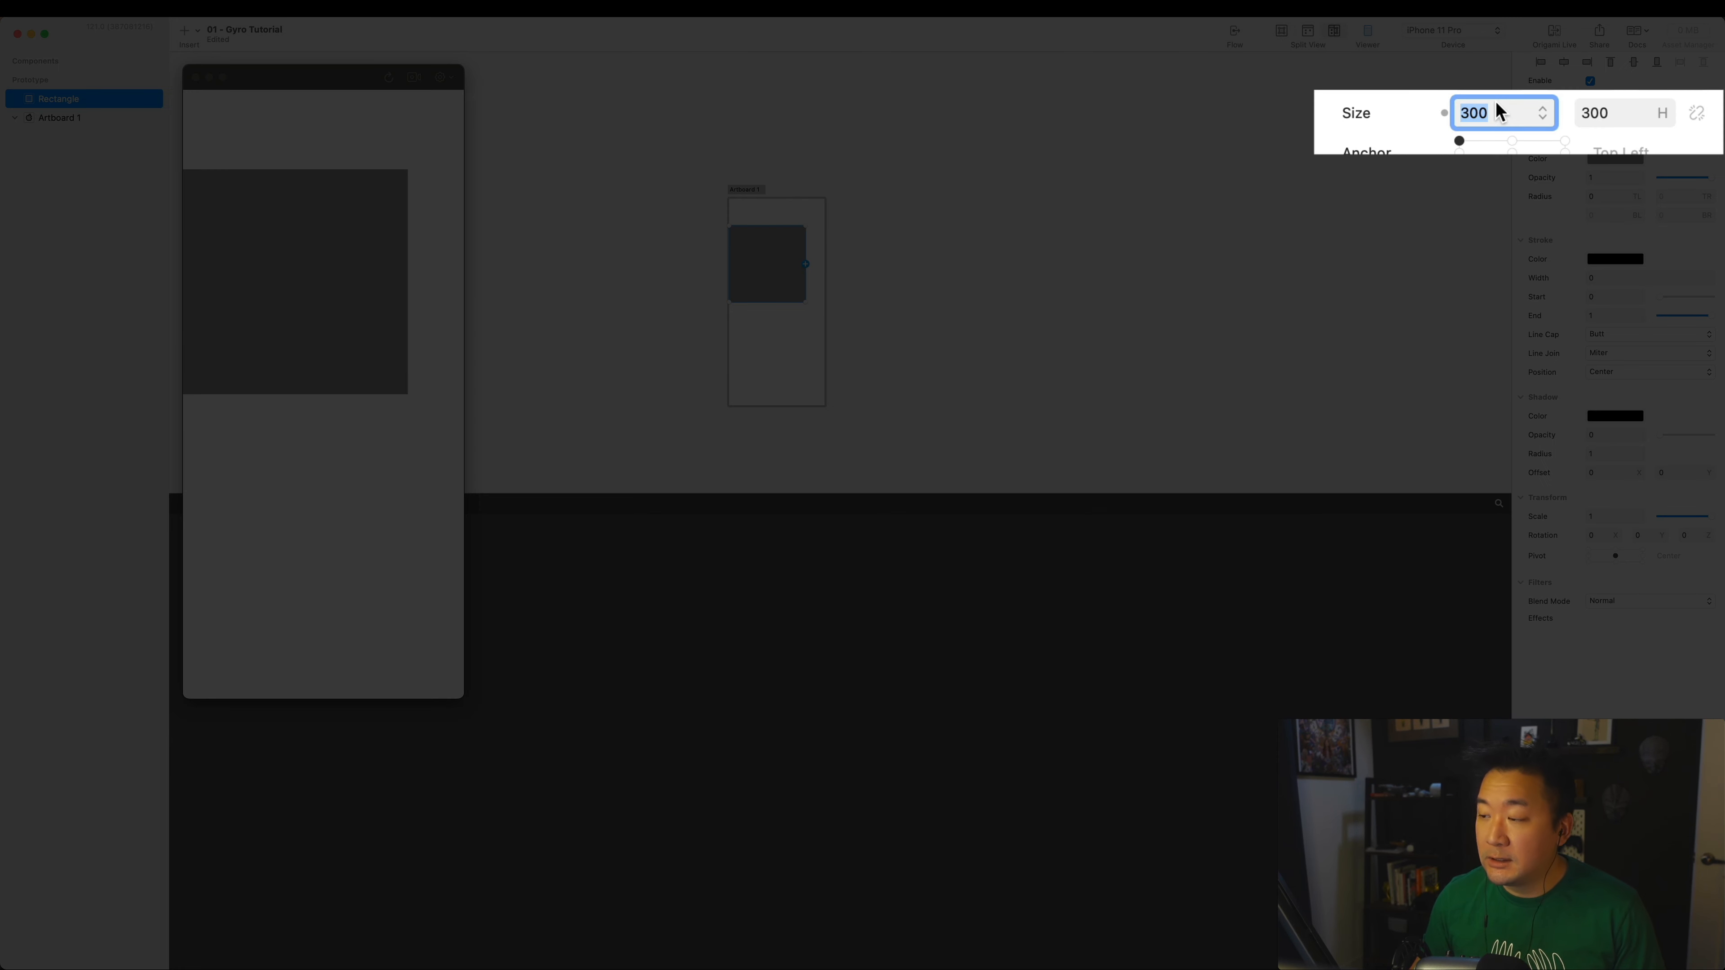
type("321")
key("Tab")
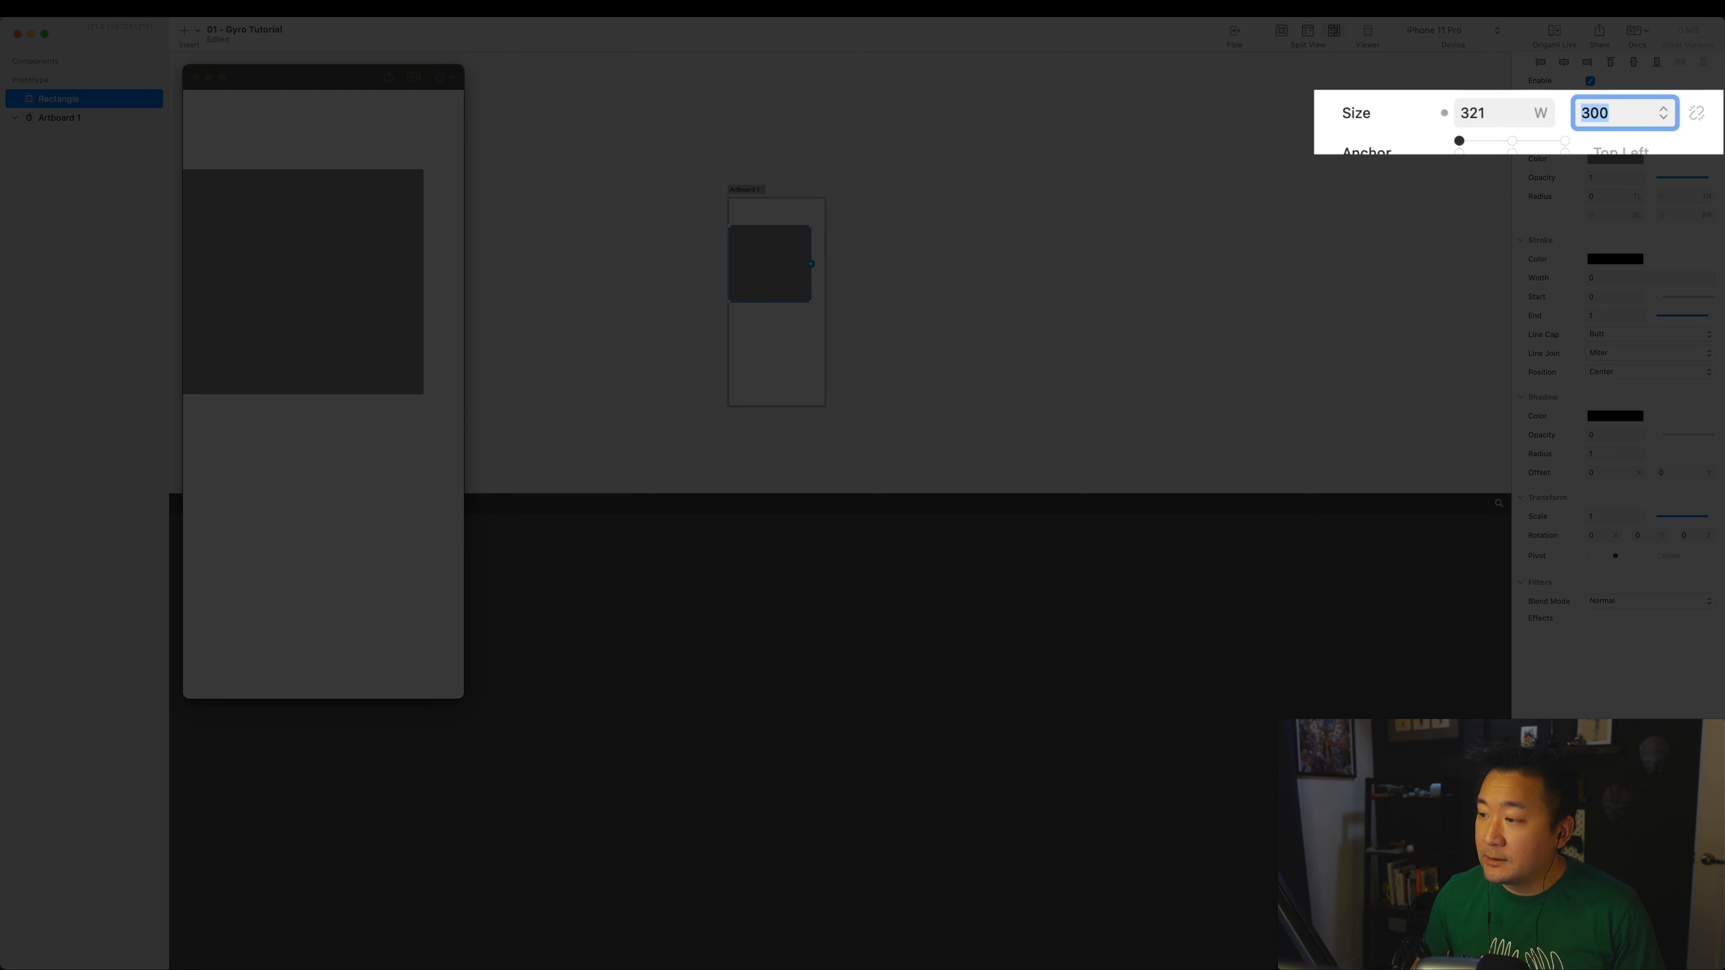
type("509")
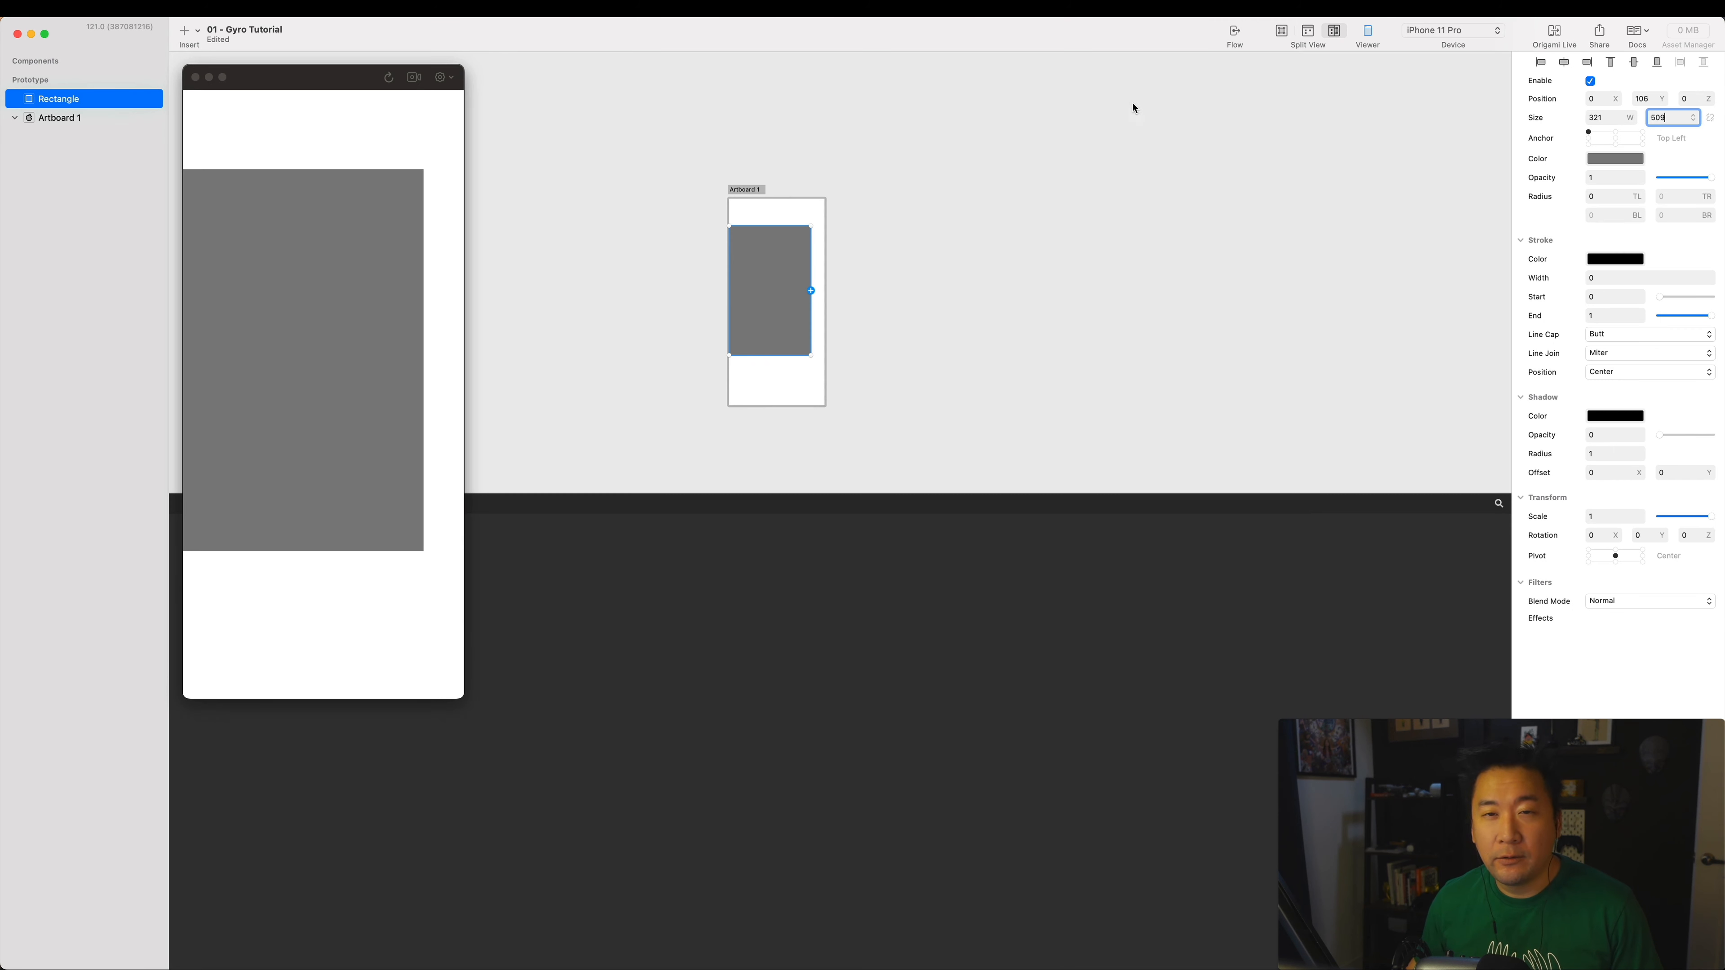
left_click(1000, 193)
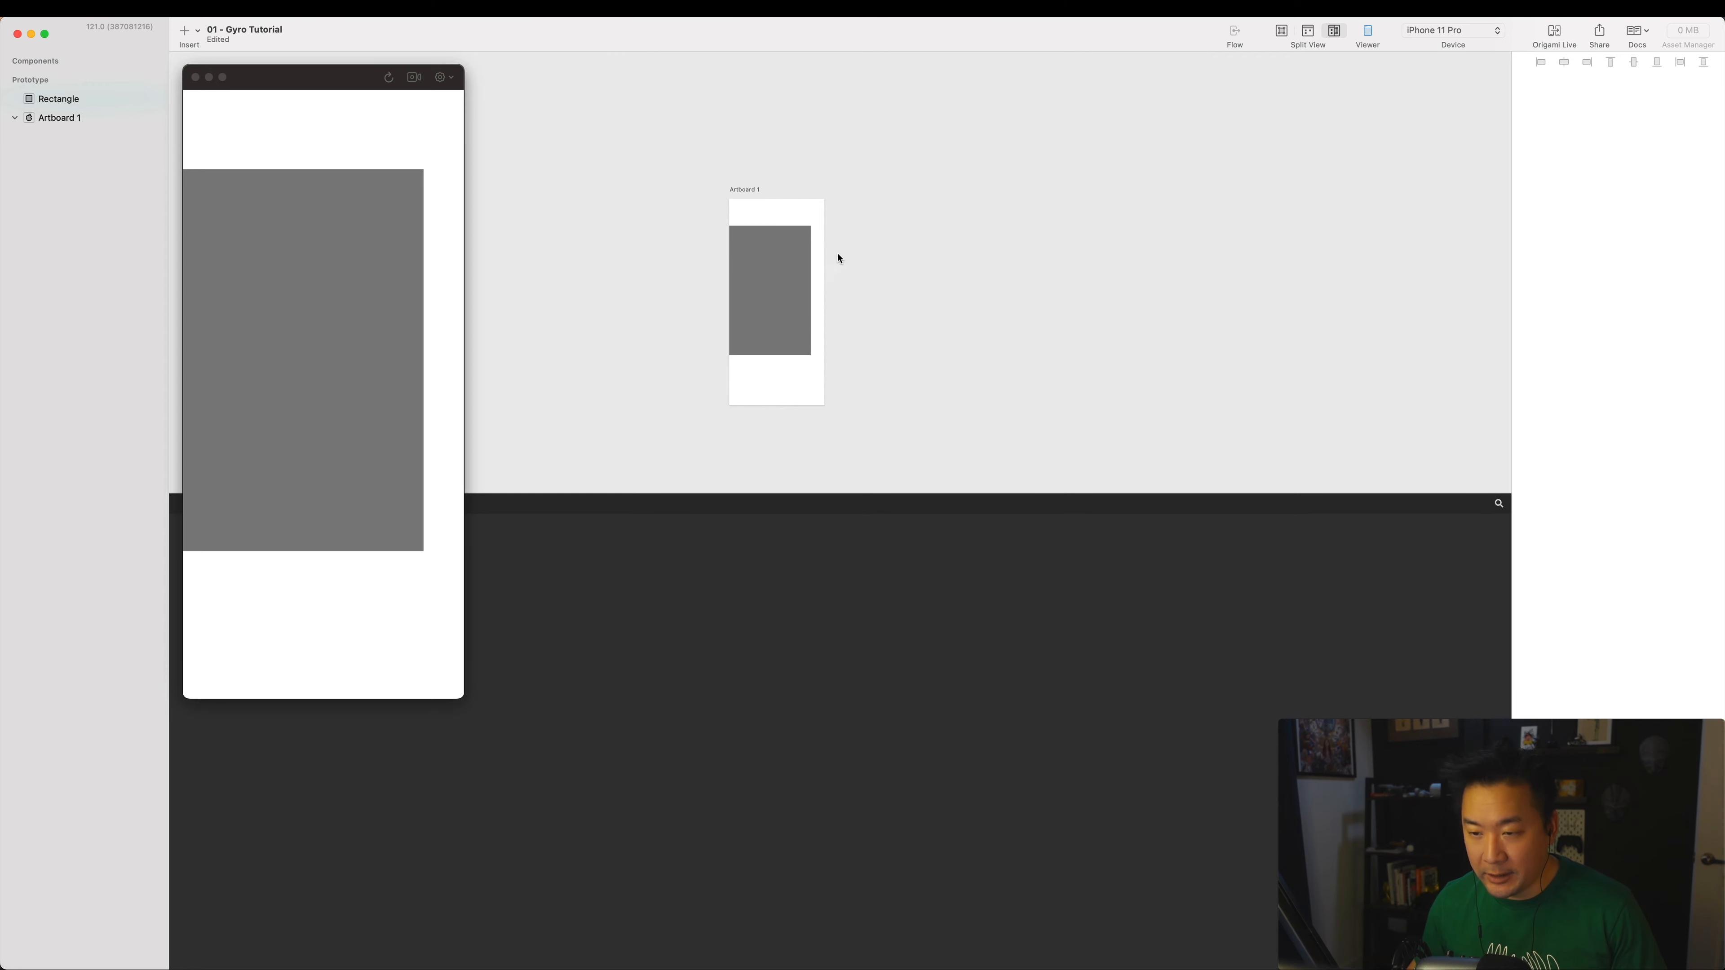
Nest the rectangle layer inside Artboard 1 and rename it Card Base.
scroll(839, 255, "up", 3)
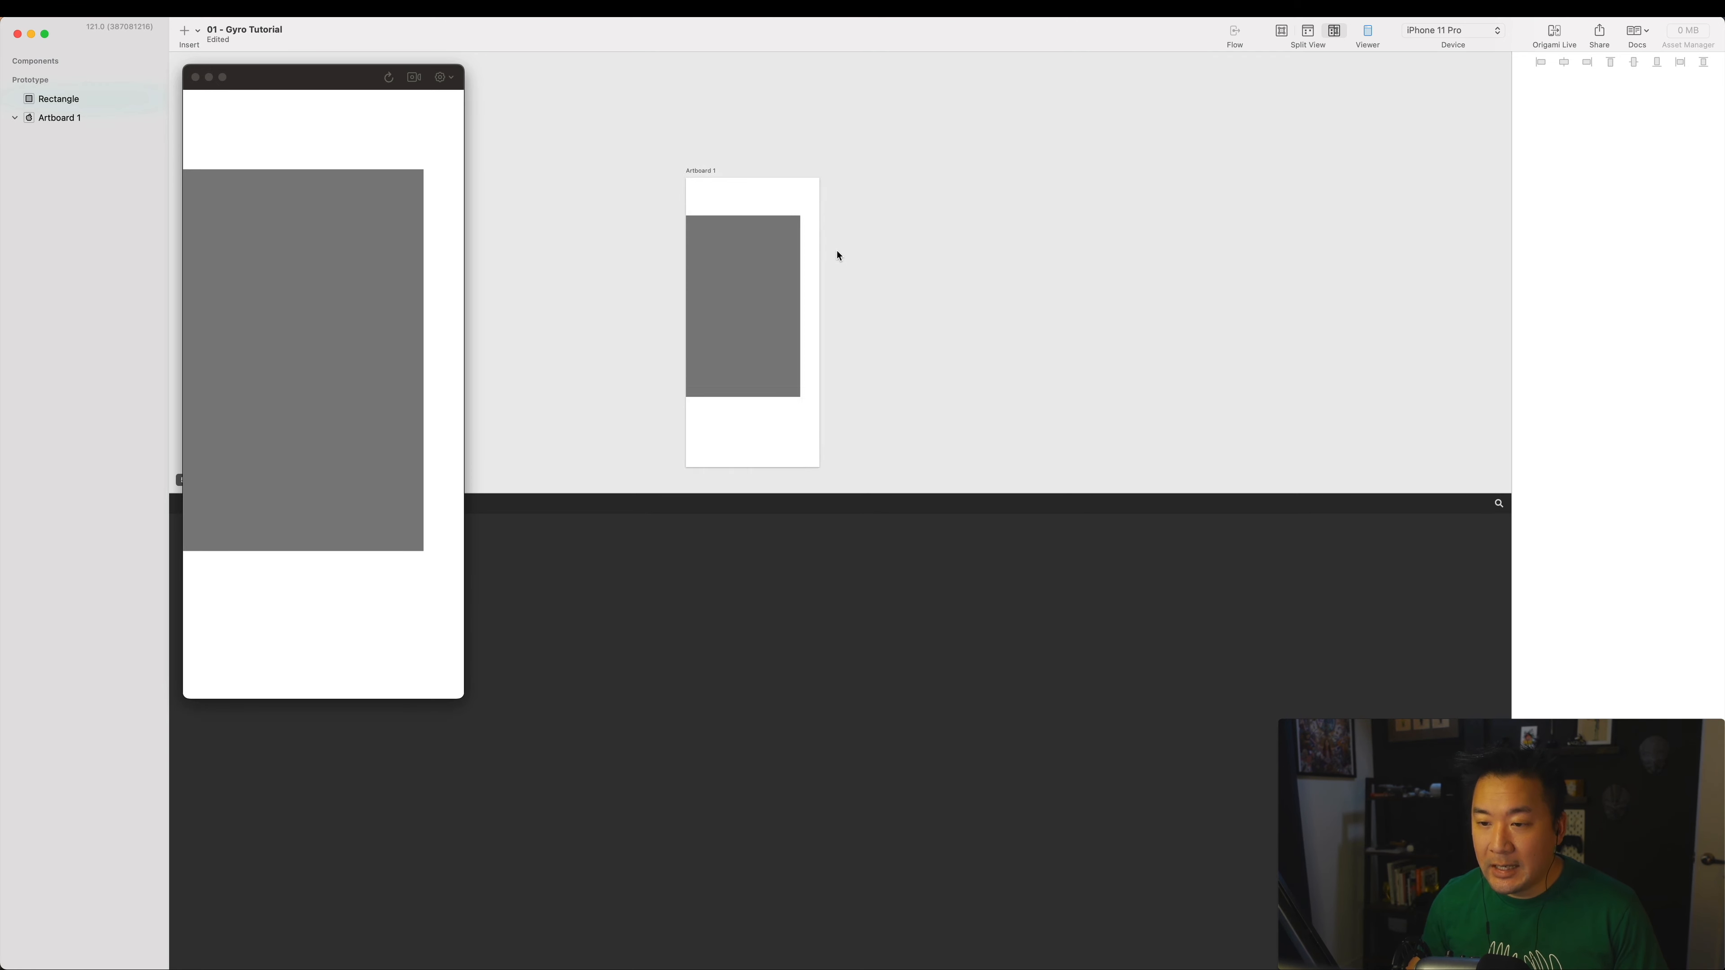
left_click(720, 307)
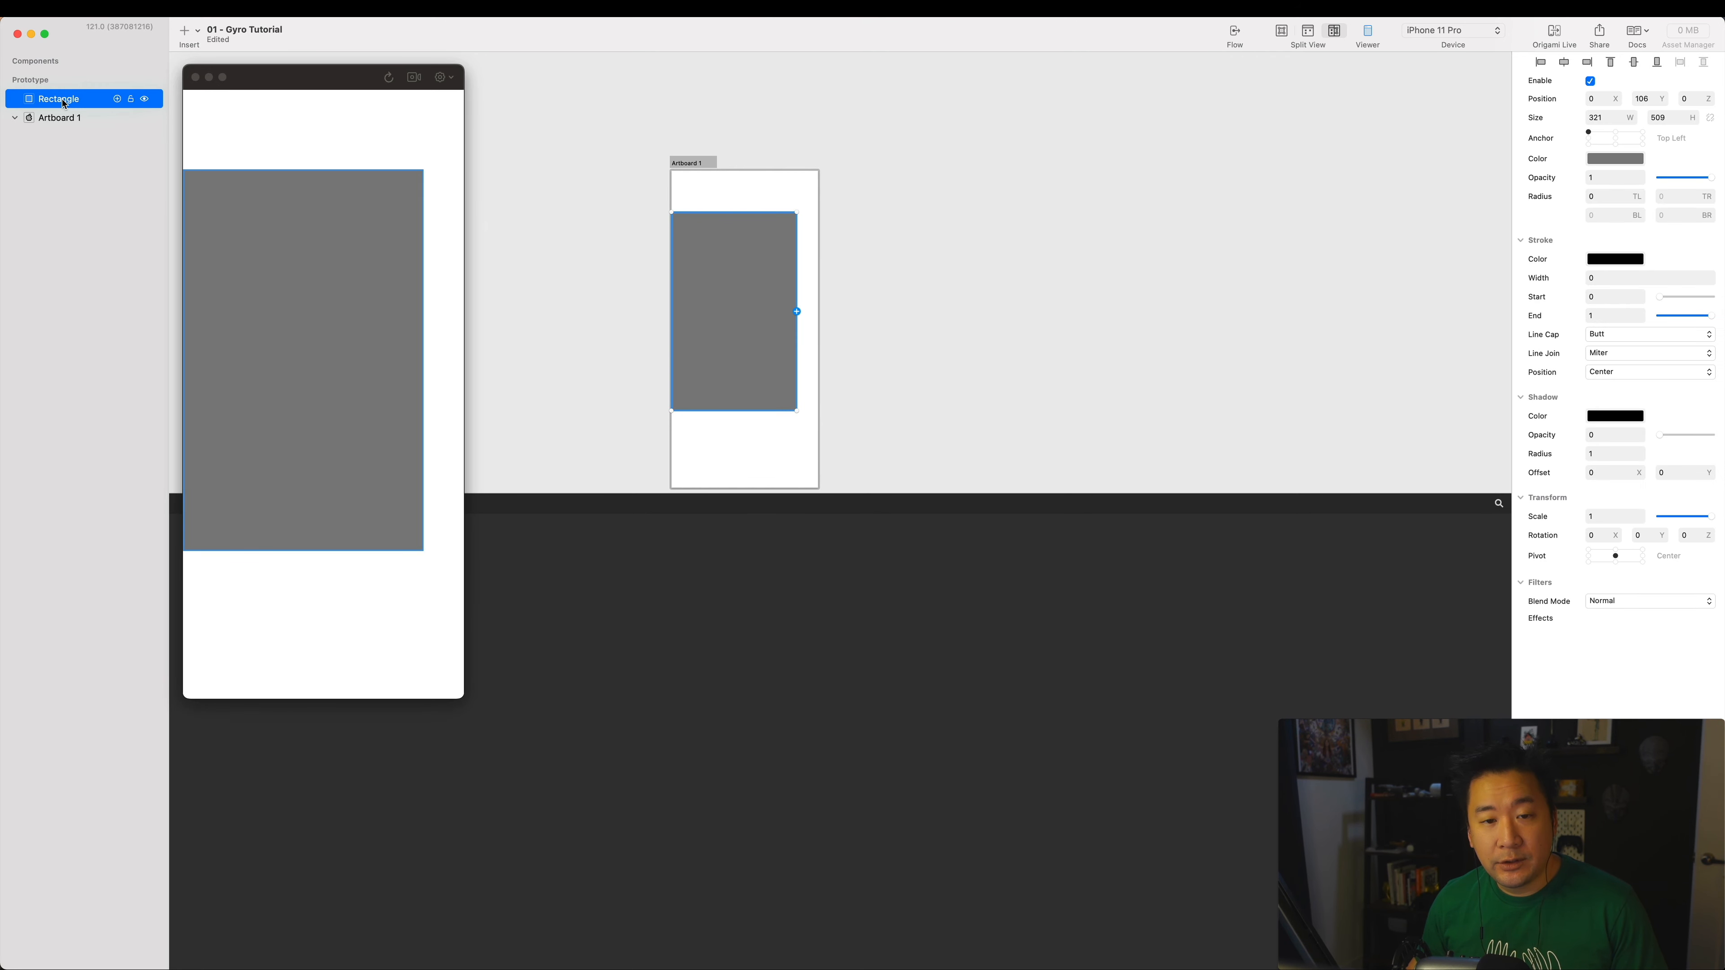
left_click_drag(65, 103, 70, 131)
double_click(67, 118)
type("Card Base")
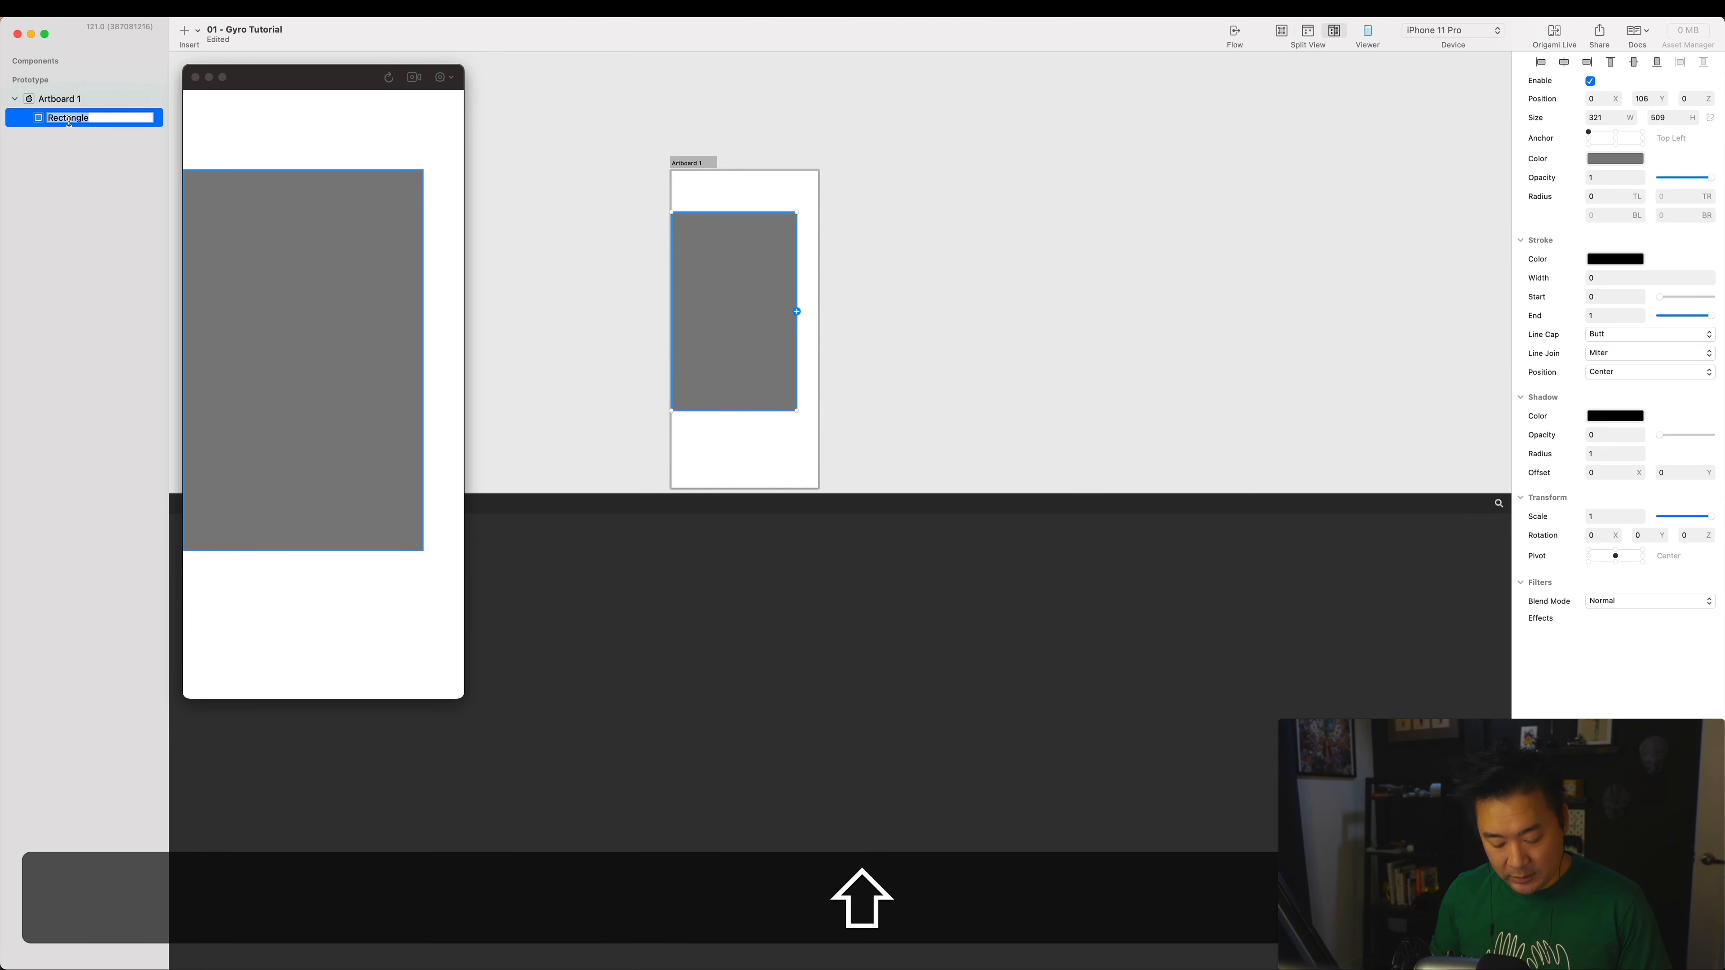
key("Return")
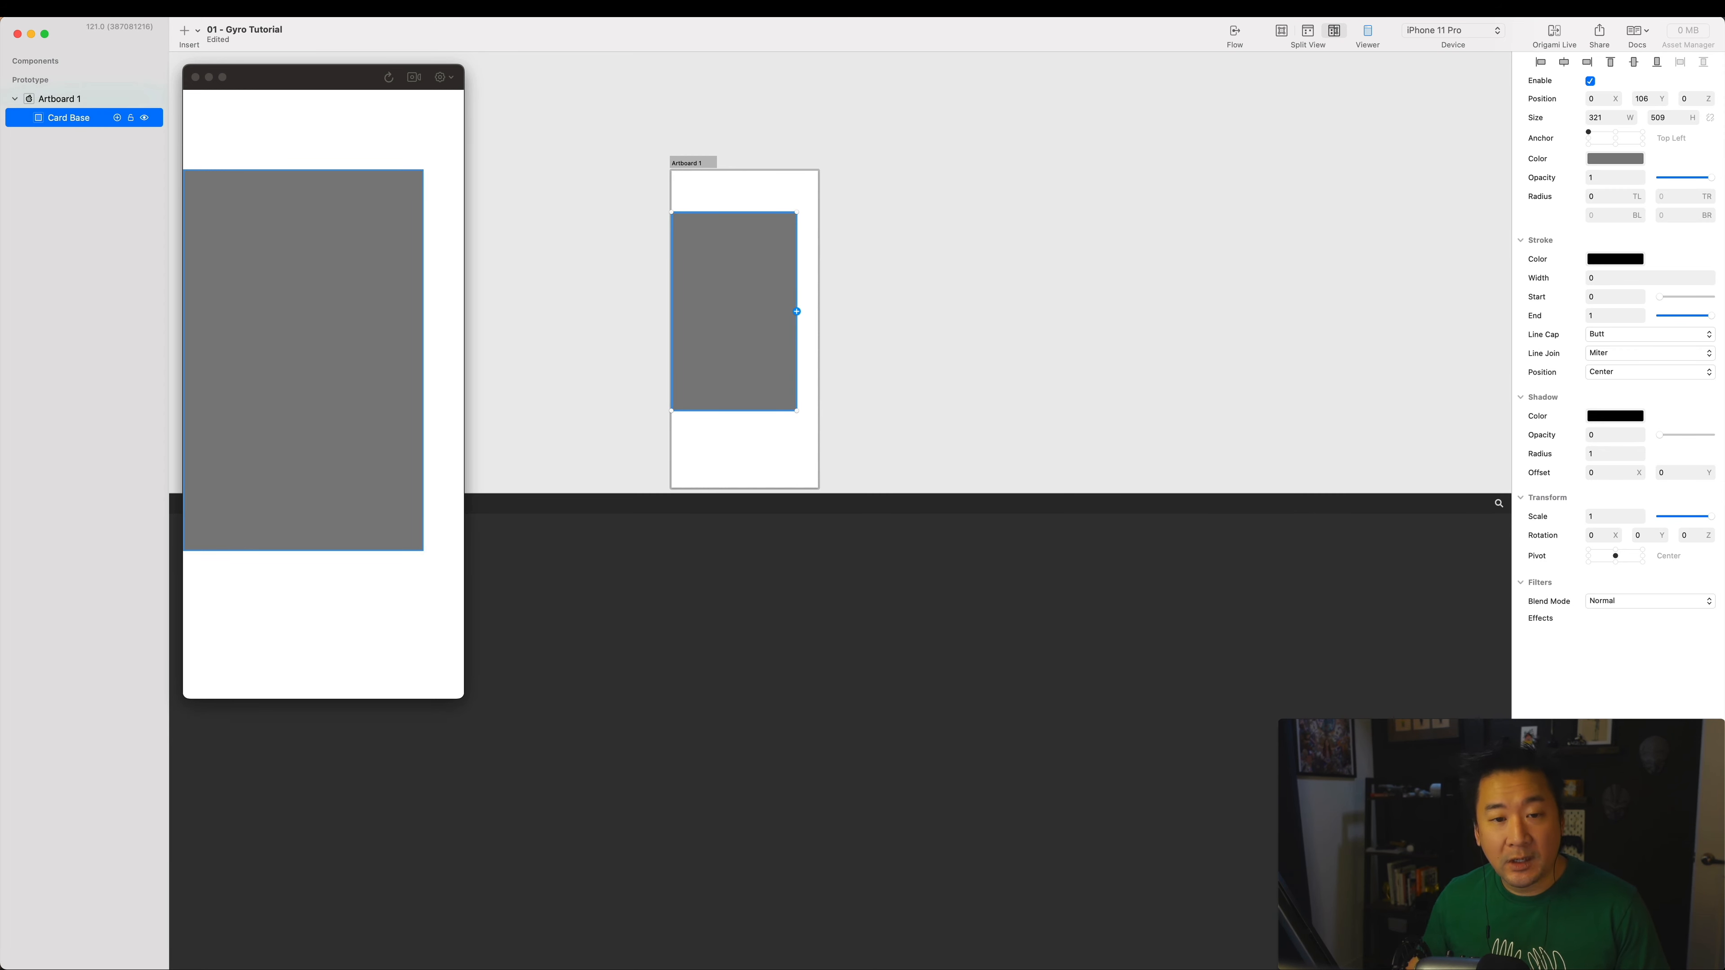
Group the Card Base layer and name the group Card Container.
key("super+g")
double_click(61, 120)
type("C")
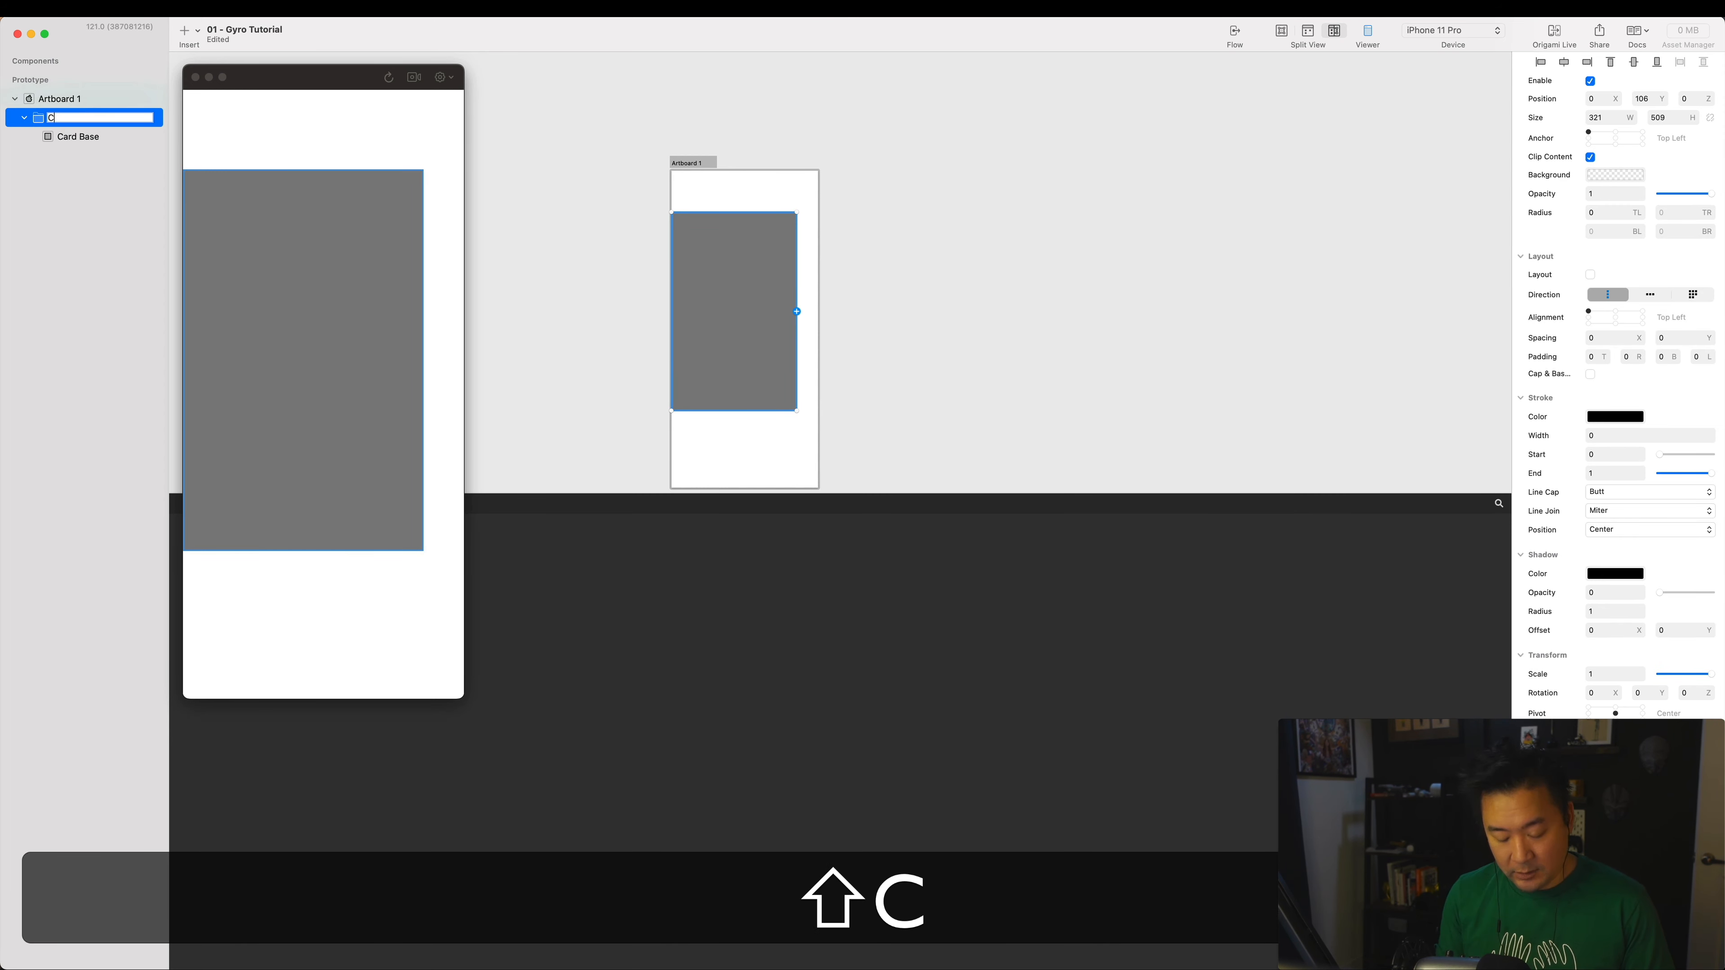
type("ard Container")
key("Return")
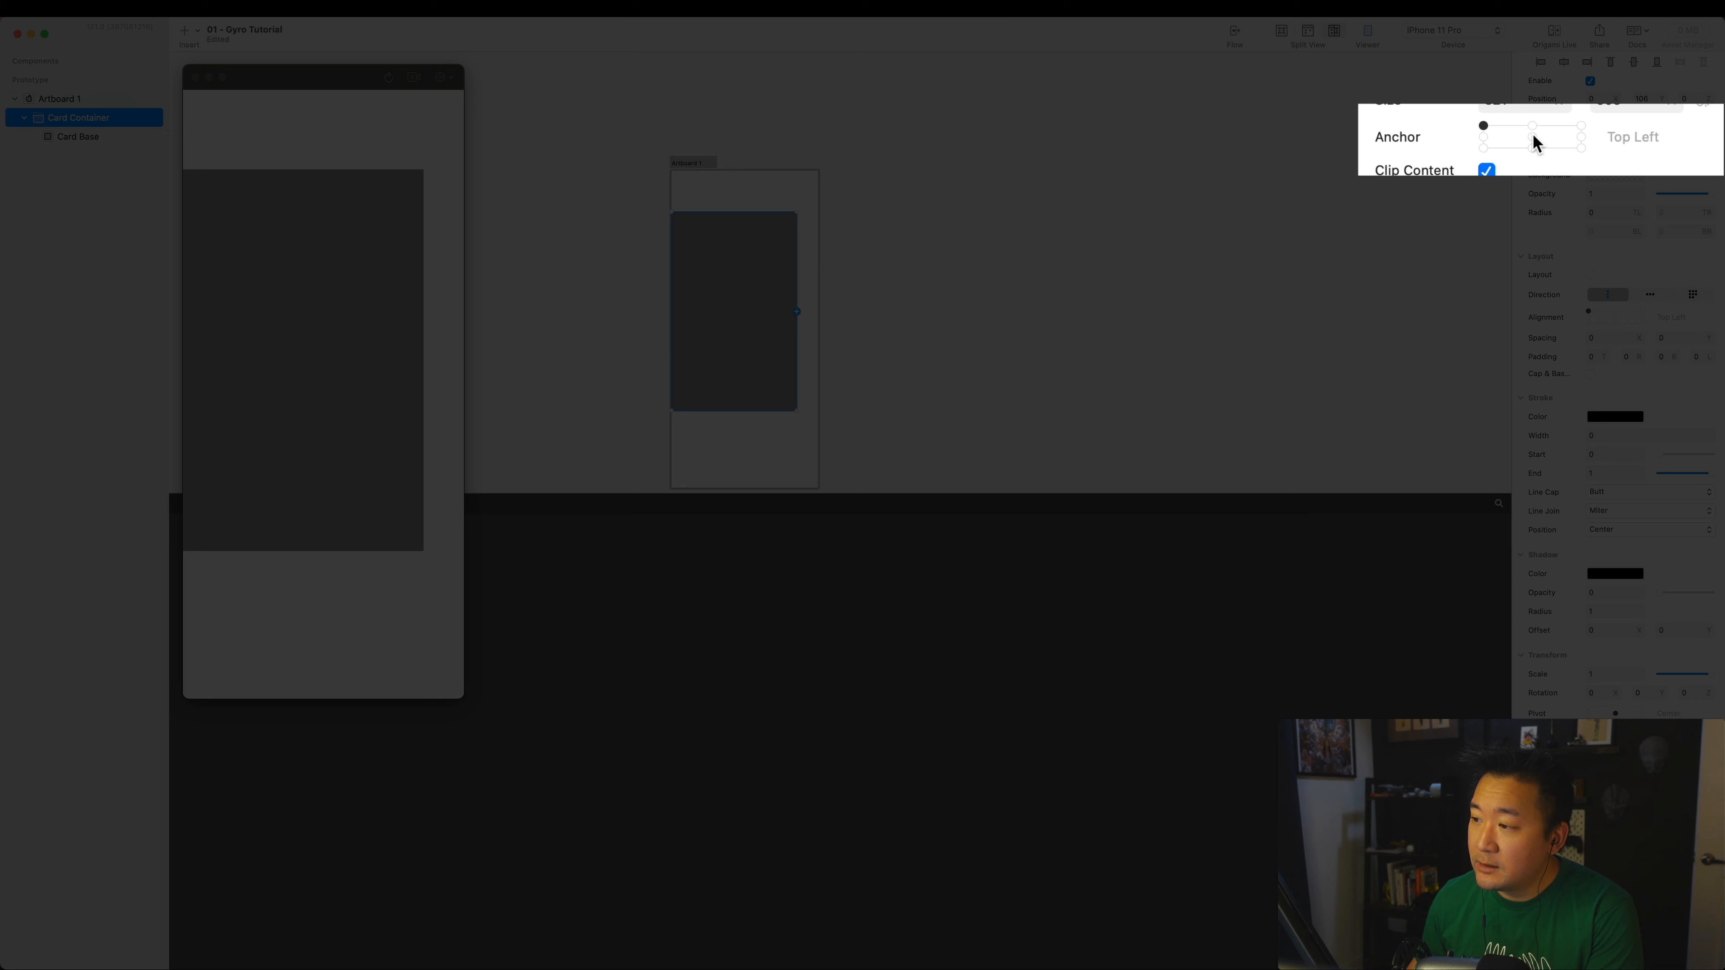
Center the Card Container on the artboard by anchoring it to Center and setting its Y position to 0.
left_click(1532, 136)
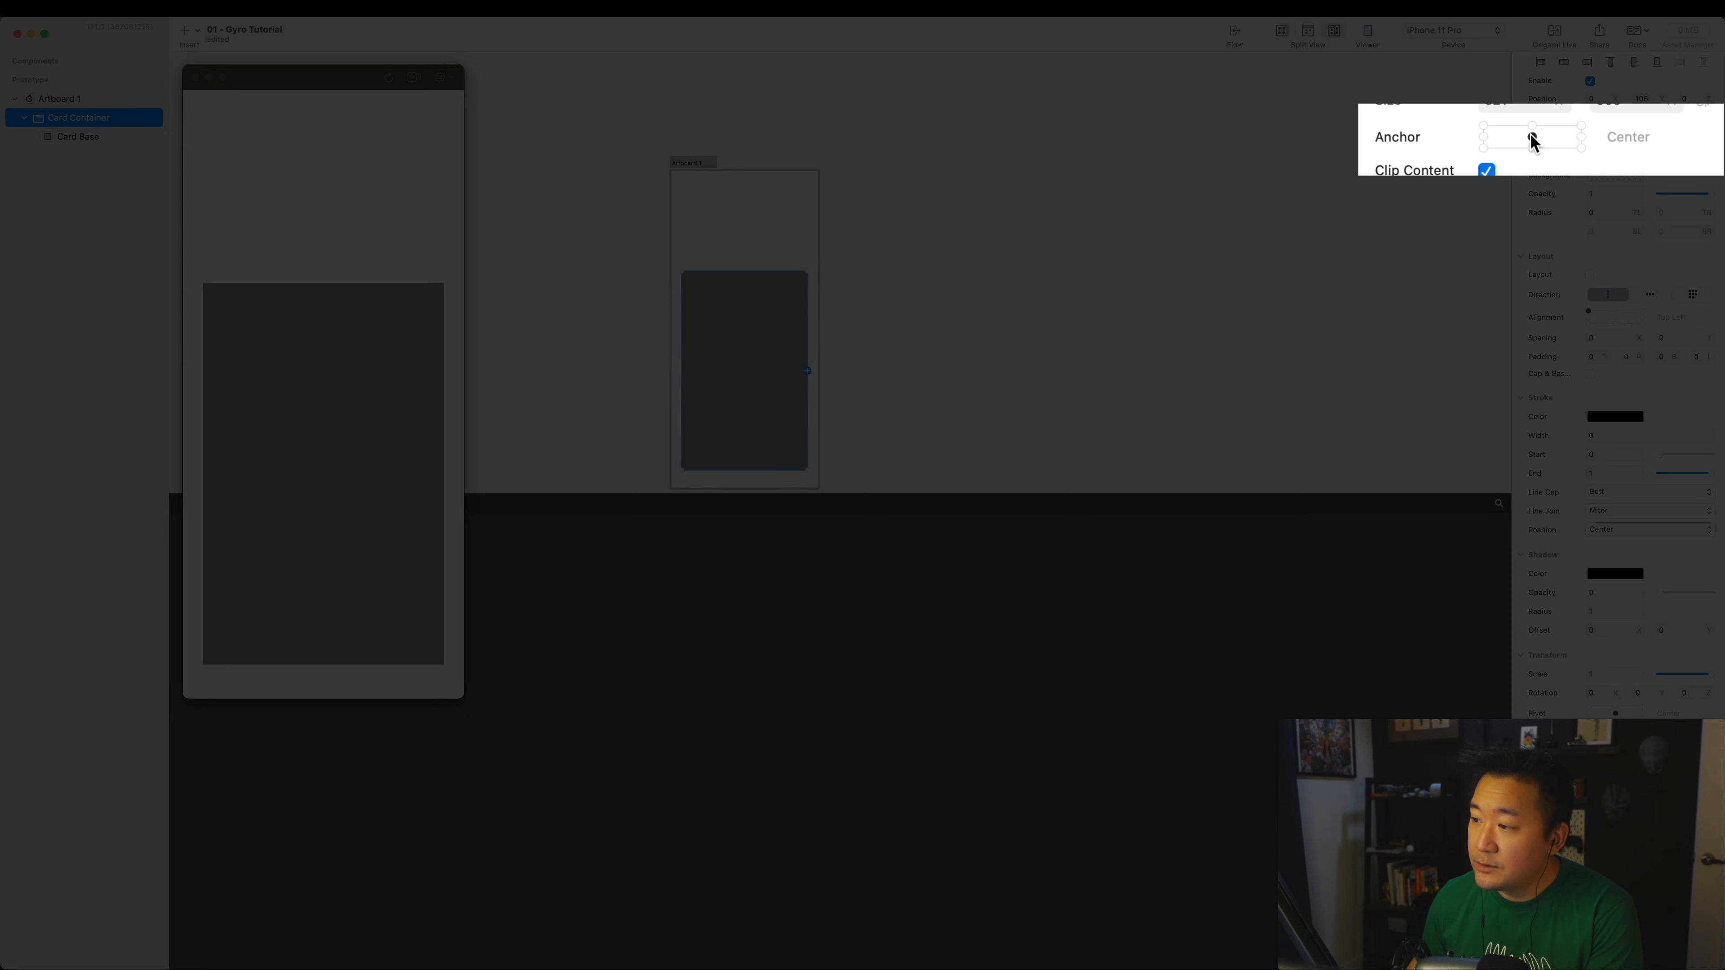
left_click(1654, 99)
type("0")
key("Return")
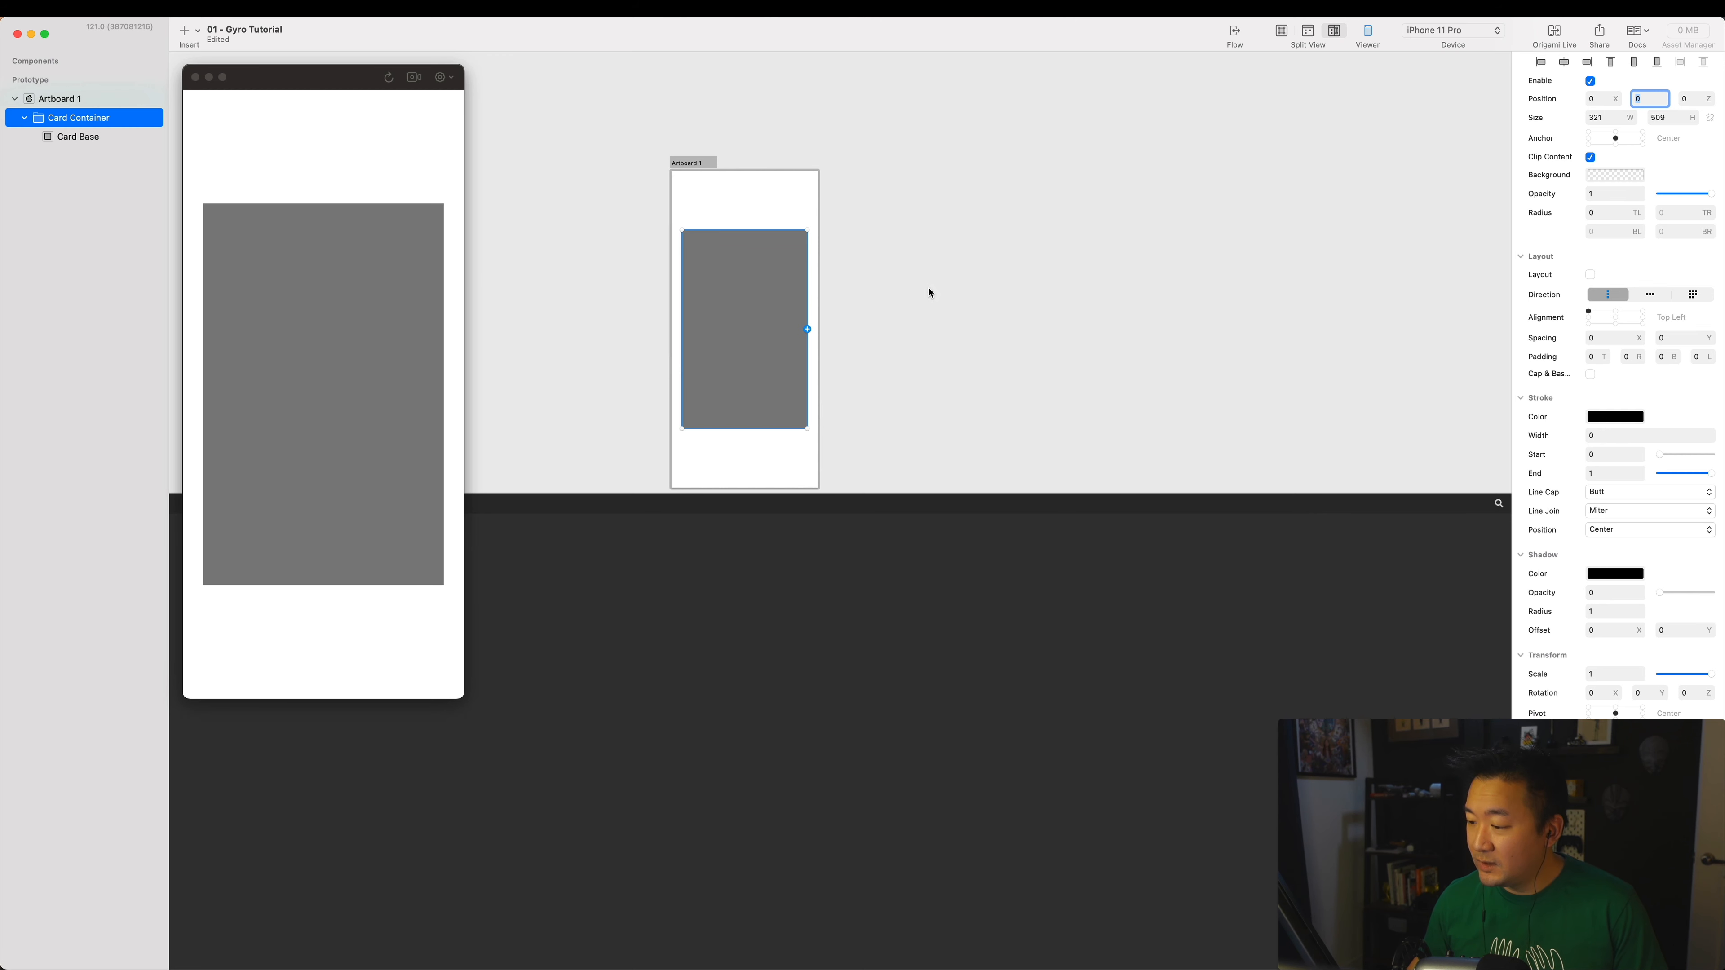
Show only the patch editor and select the Card Container group.
left_click(686, 177)
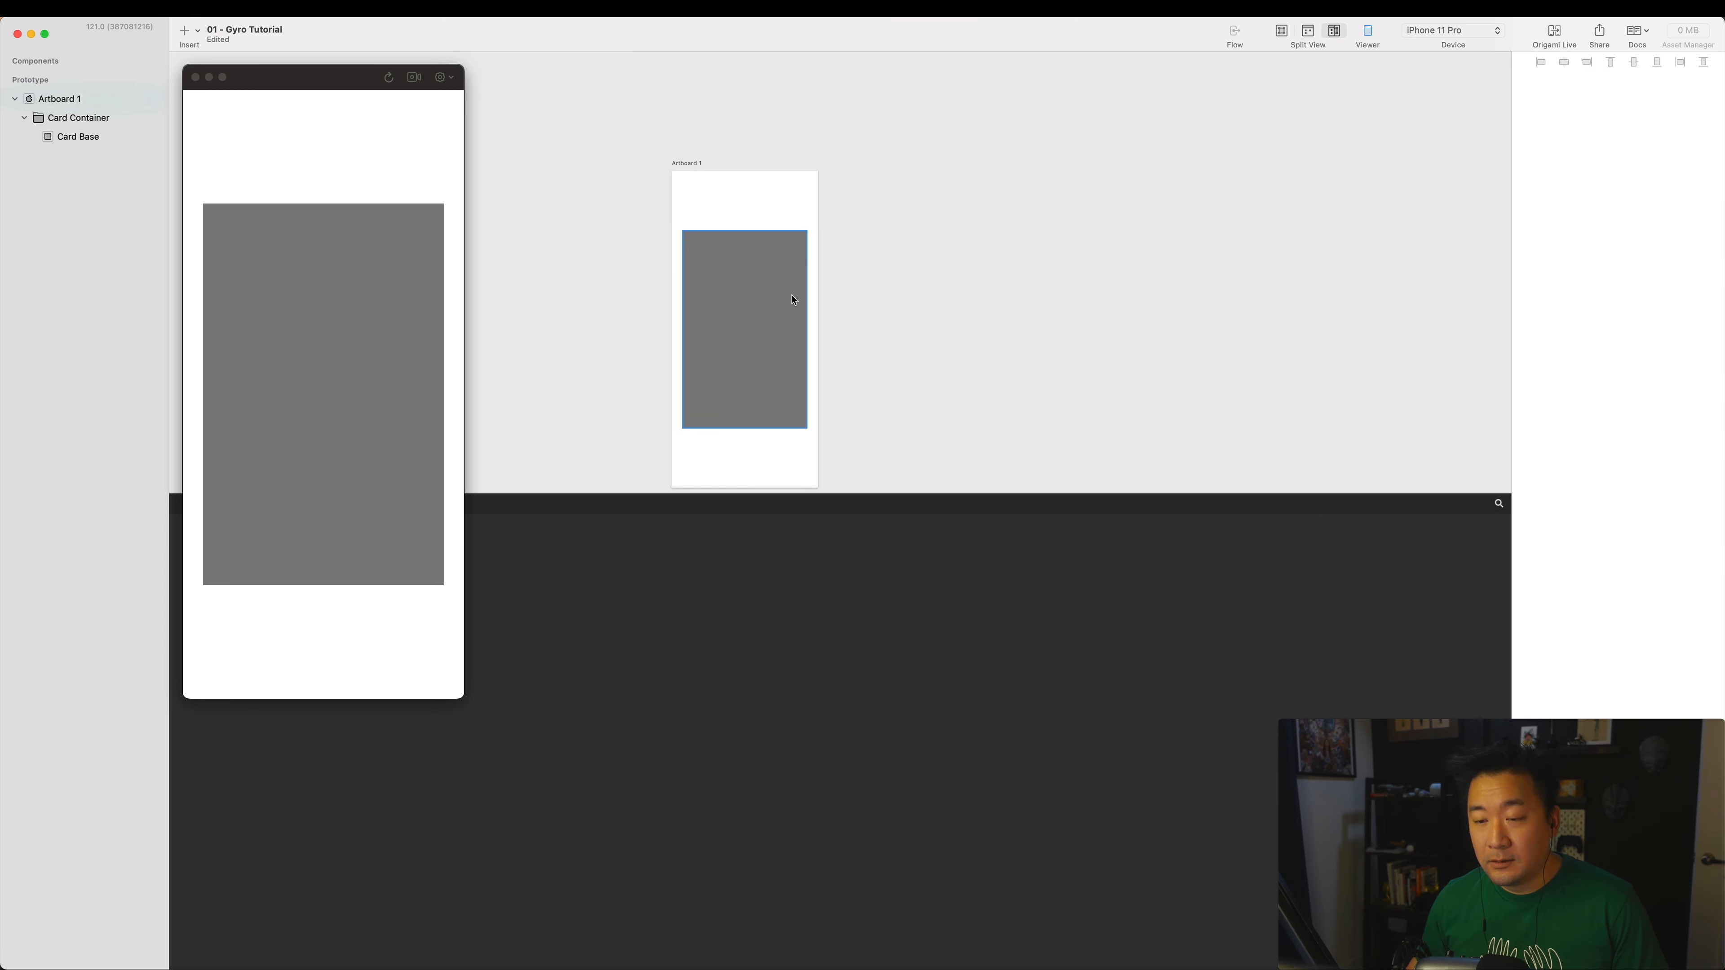
left_click(1308, 35)
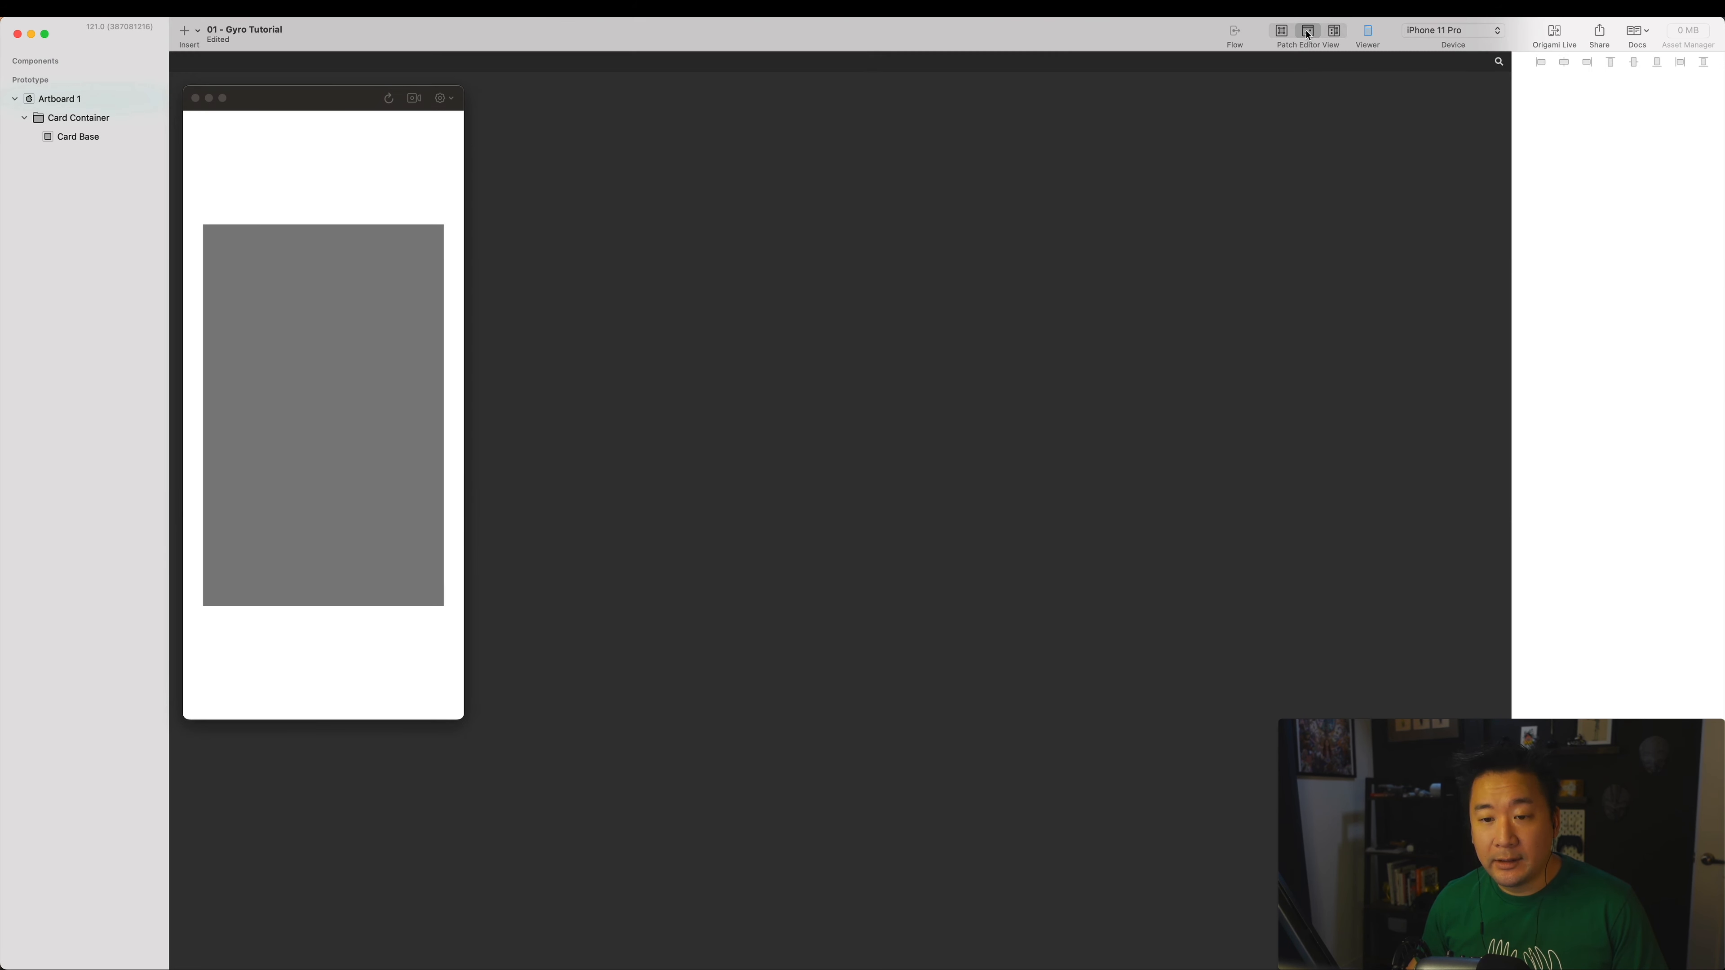
left_click(85, 125)
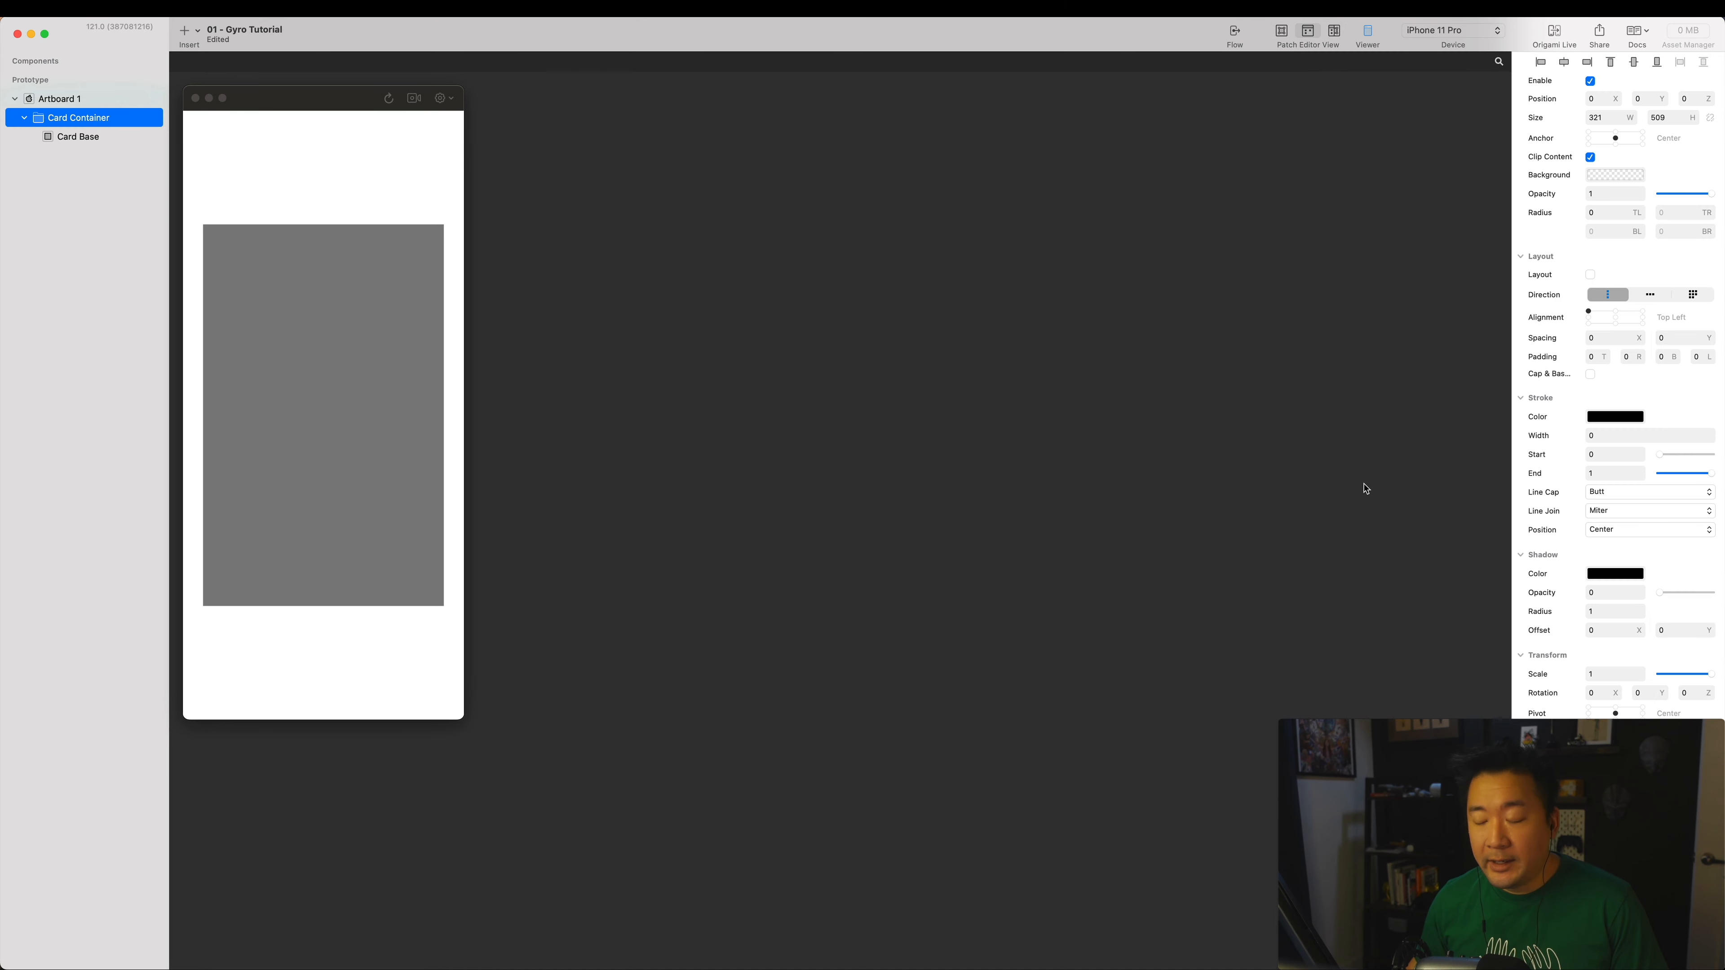
Try tilting the Card Container about the X axis in both directions and return its X rotation to 0.
left_click(1593, 700)
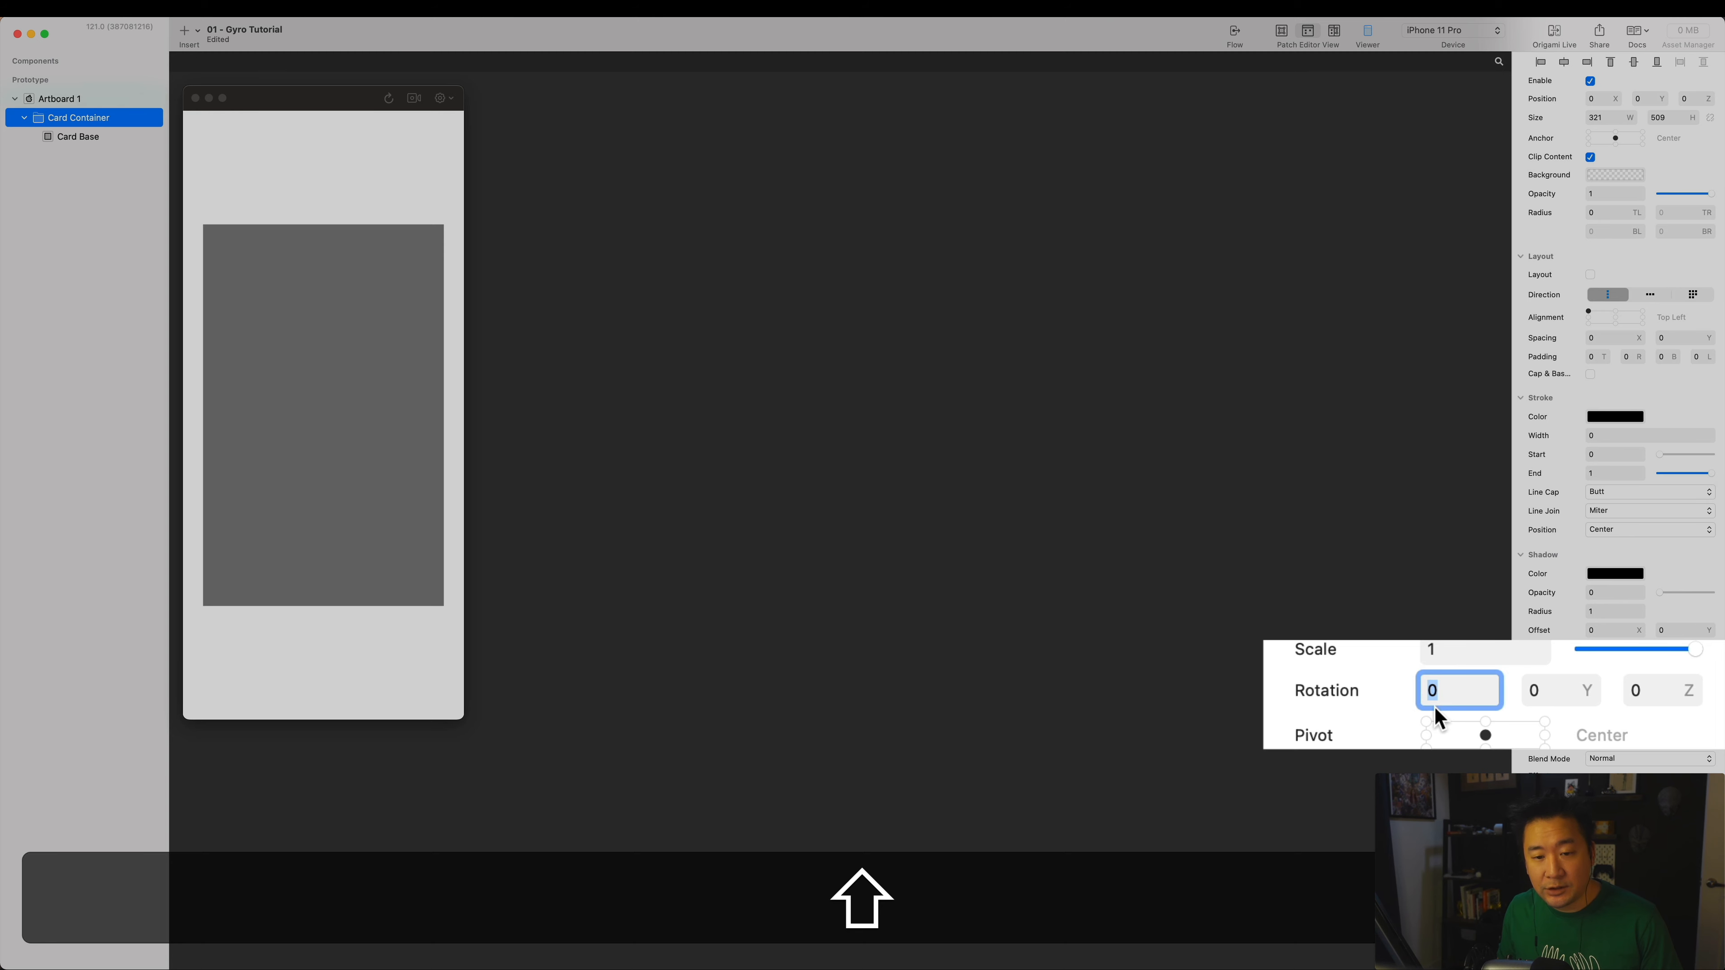
key("shift+Up")
key("shift+Up")
key("shift+Up")
key("shift+Down")
key("shift+Down")
key("shift+Down")
key("shift+Down")
key("shift+Down")
key("shift+Down")
key("shift+Down")
key("shift+Up")
key("shift+Up")
key("shift+Up")
key("shift+Up")
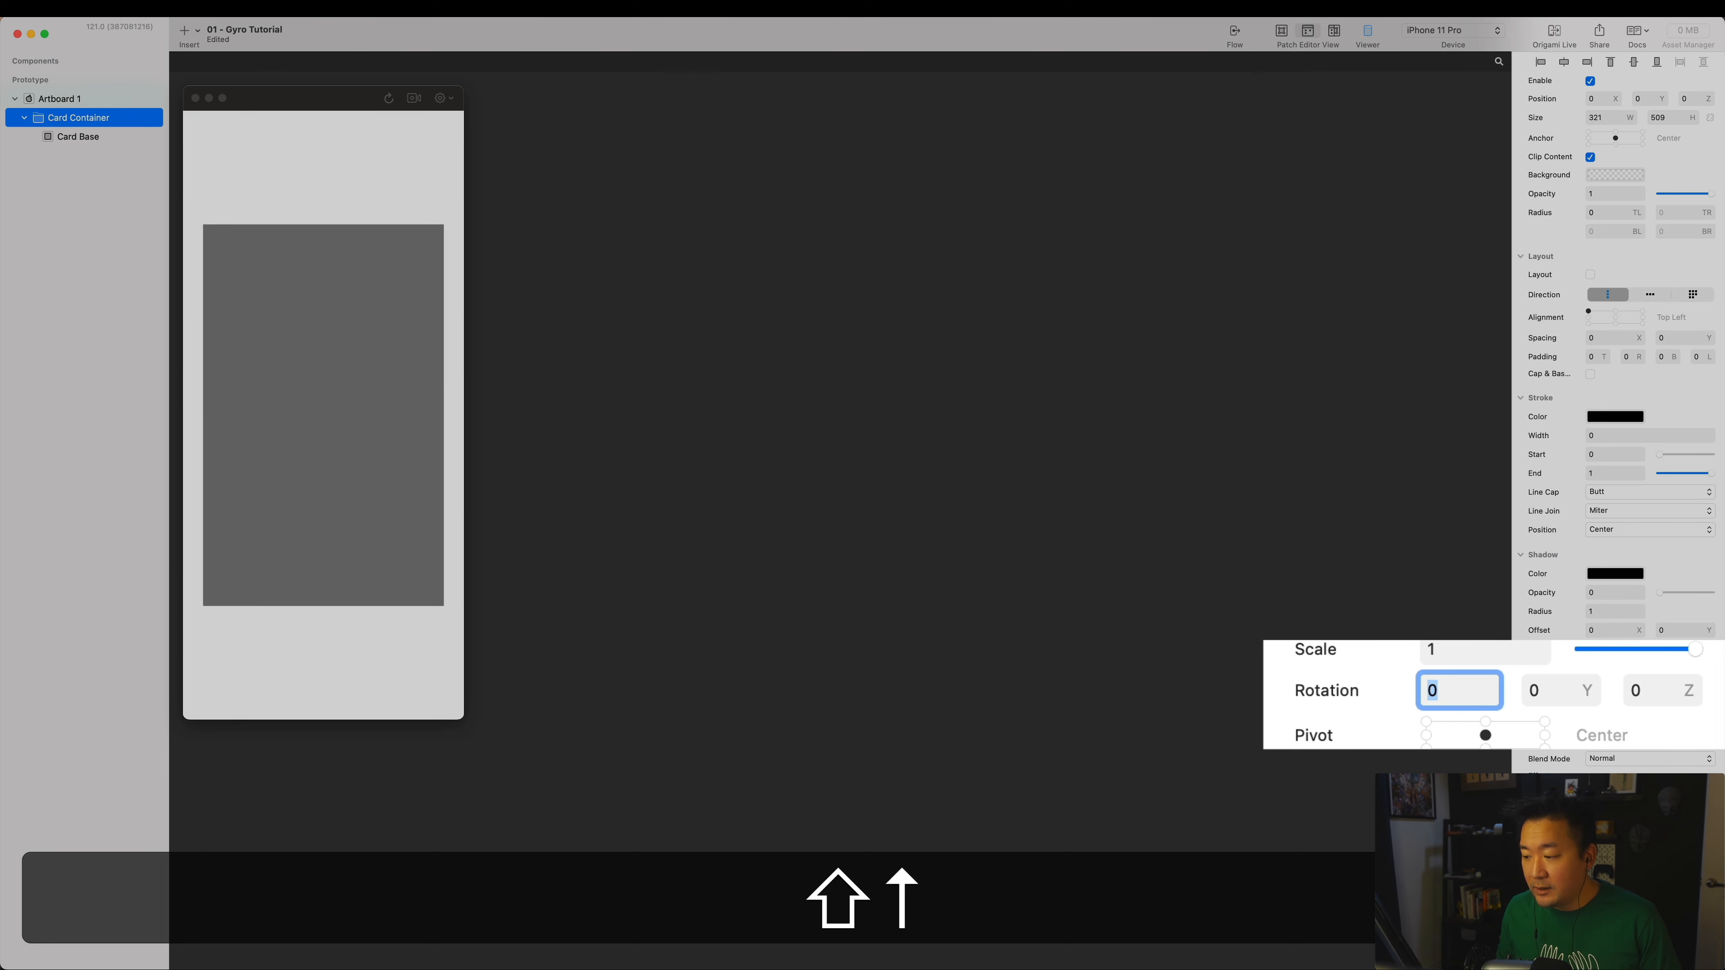
Try rotating the Card Container about the Y axis to 40 and in the opposite direction, returning it to 0.
key("Tab")
key("shift+Up")
key("shift+Up")
key("shift+Up")
key("shift+Up")
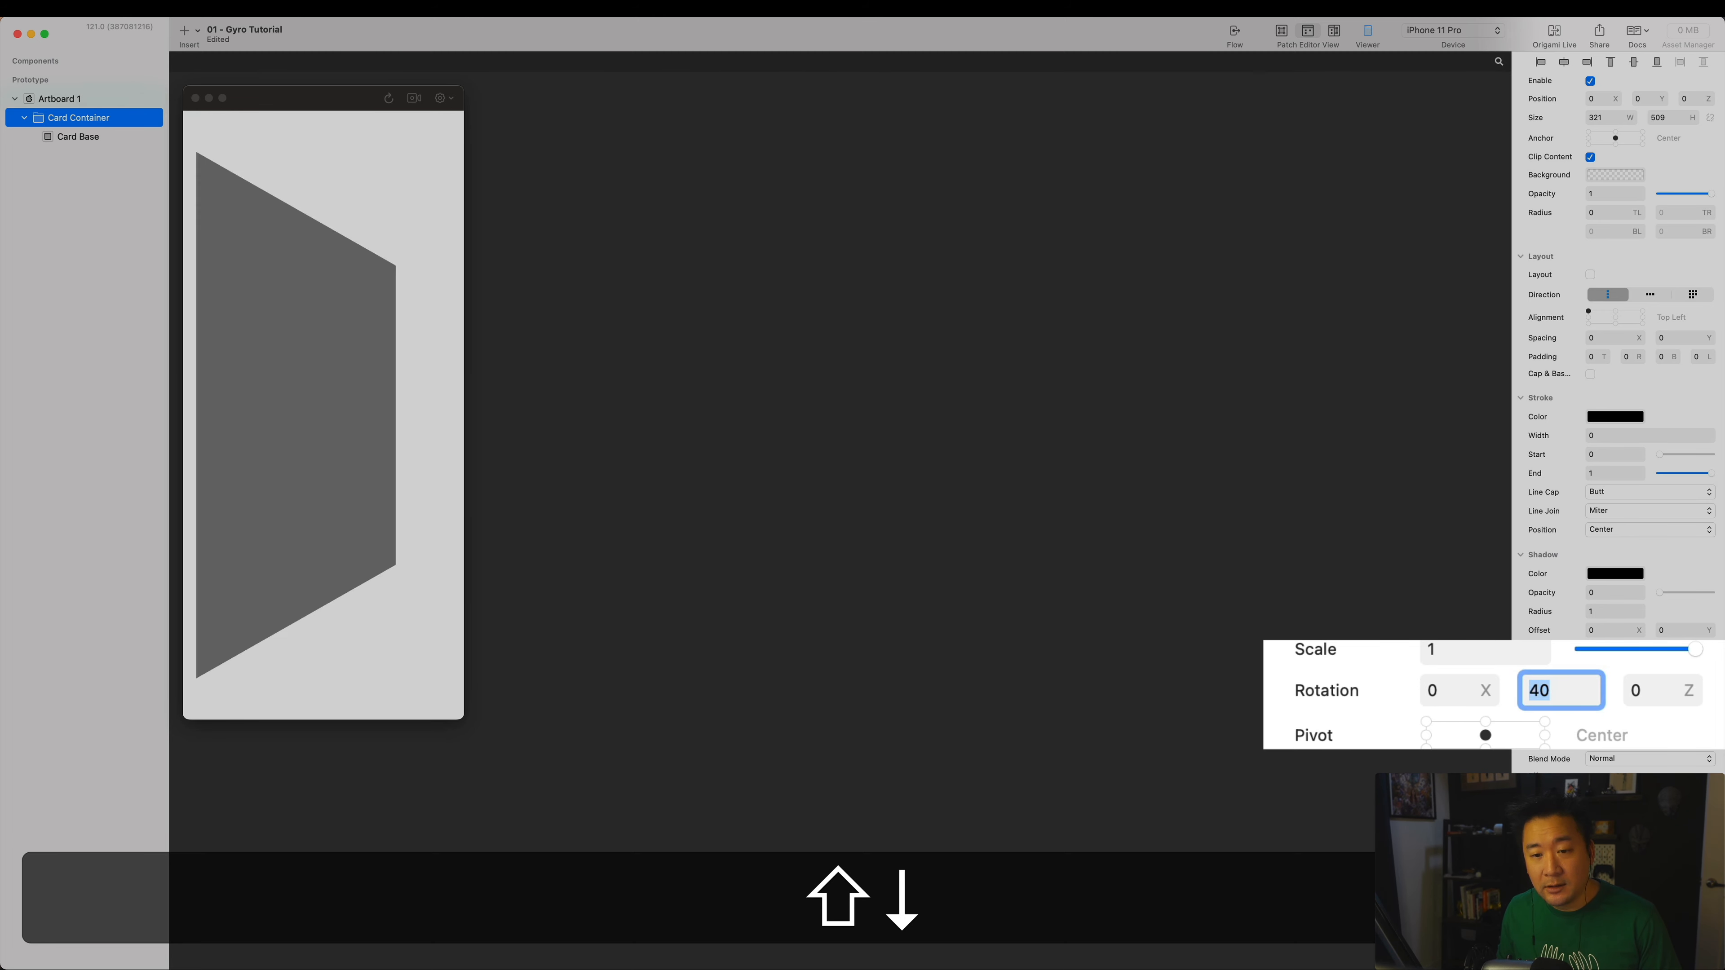
key("shift+Down")
key("shift+Down")
key("shift+Down")
key("shift+Down")
key("shift+Down")
key("shift+Down")
key("shift+Down")
key("shift+Up")
key("shift+Up")
key("shift+Up")
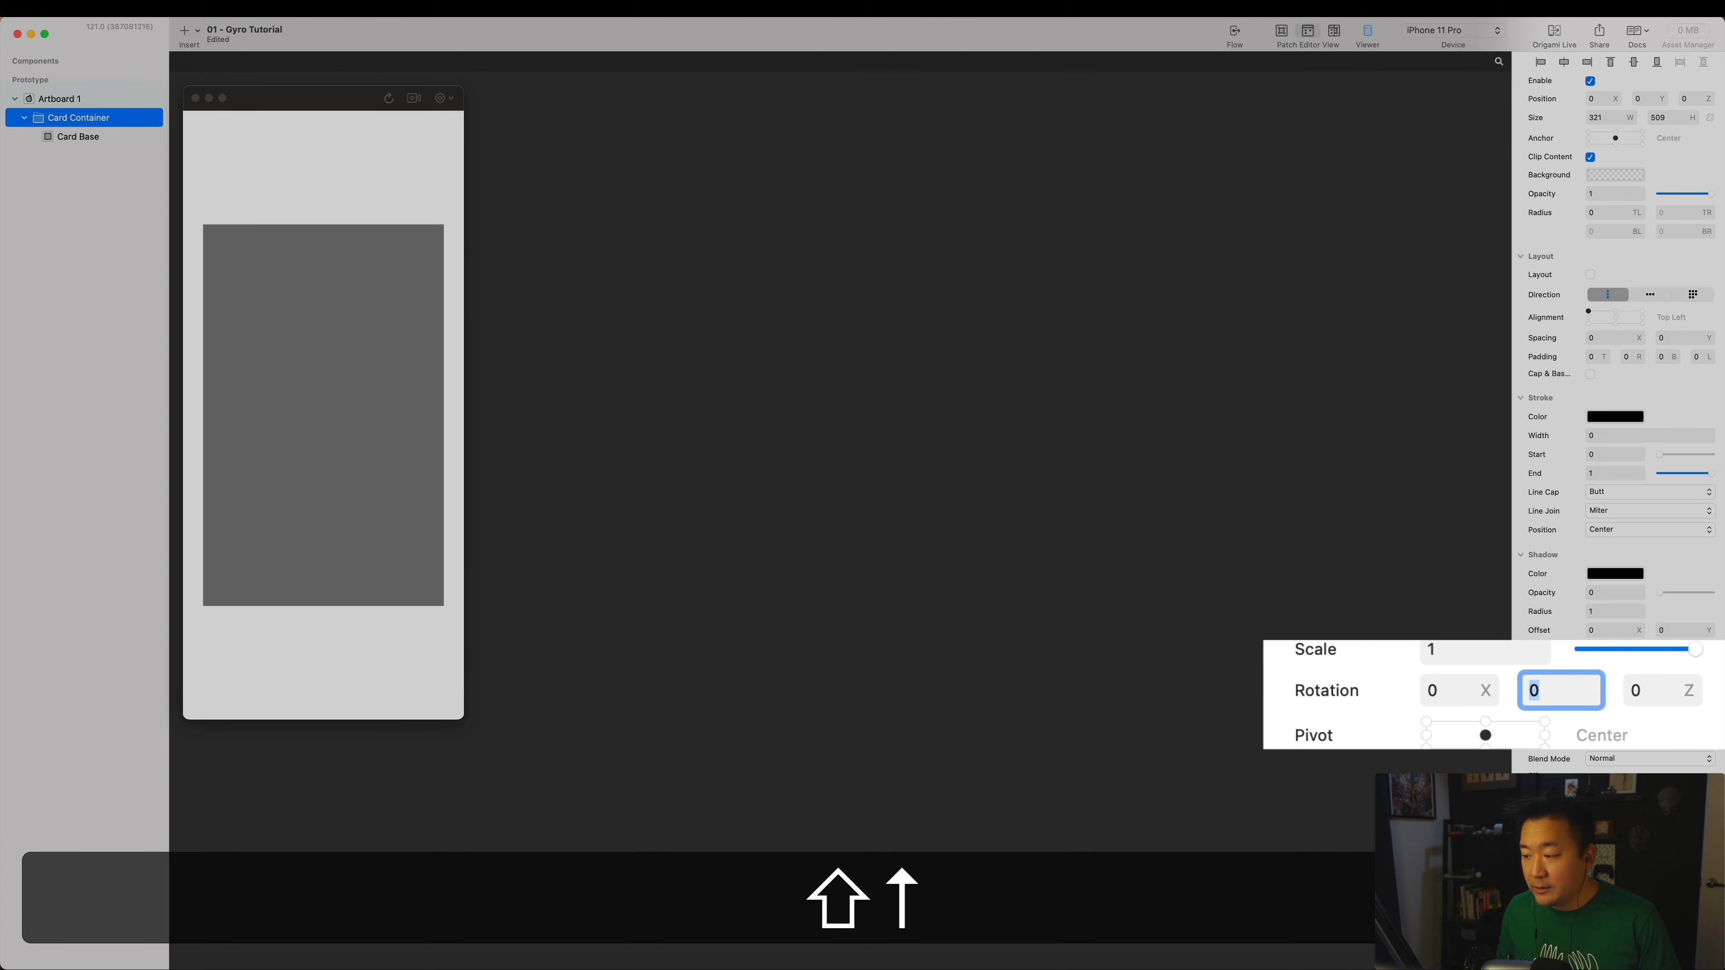
Try rotating the Card Container about the Z axis in both directions and return its Z rotation to 0.
key("Tab")
key("shift+Up")
key("shift+Up")
key("shift+Up")
key("shift+Down")
key("shift+Down")
key("shift+Down")
key("shift+Down")
key("shift+Down")
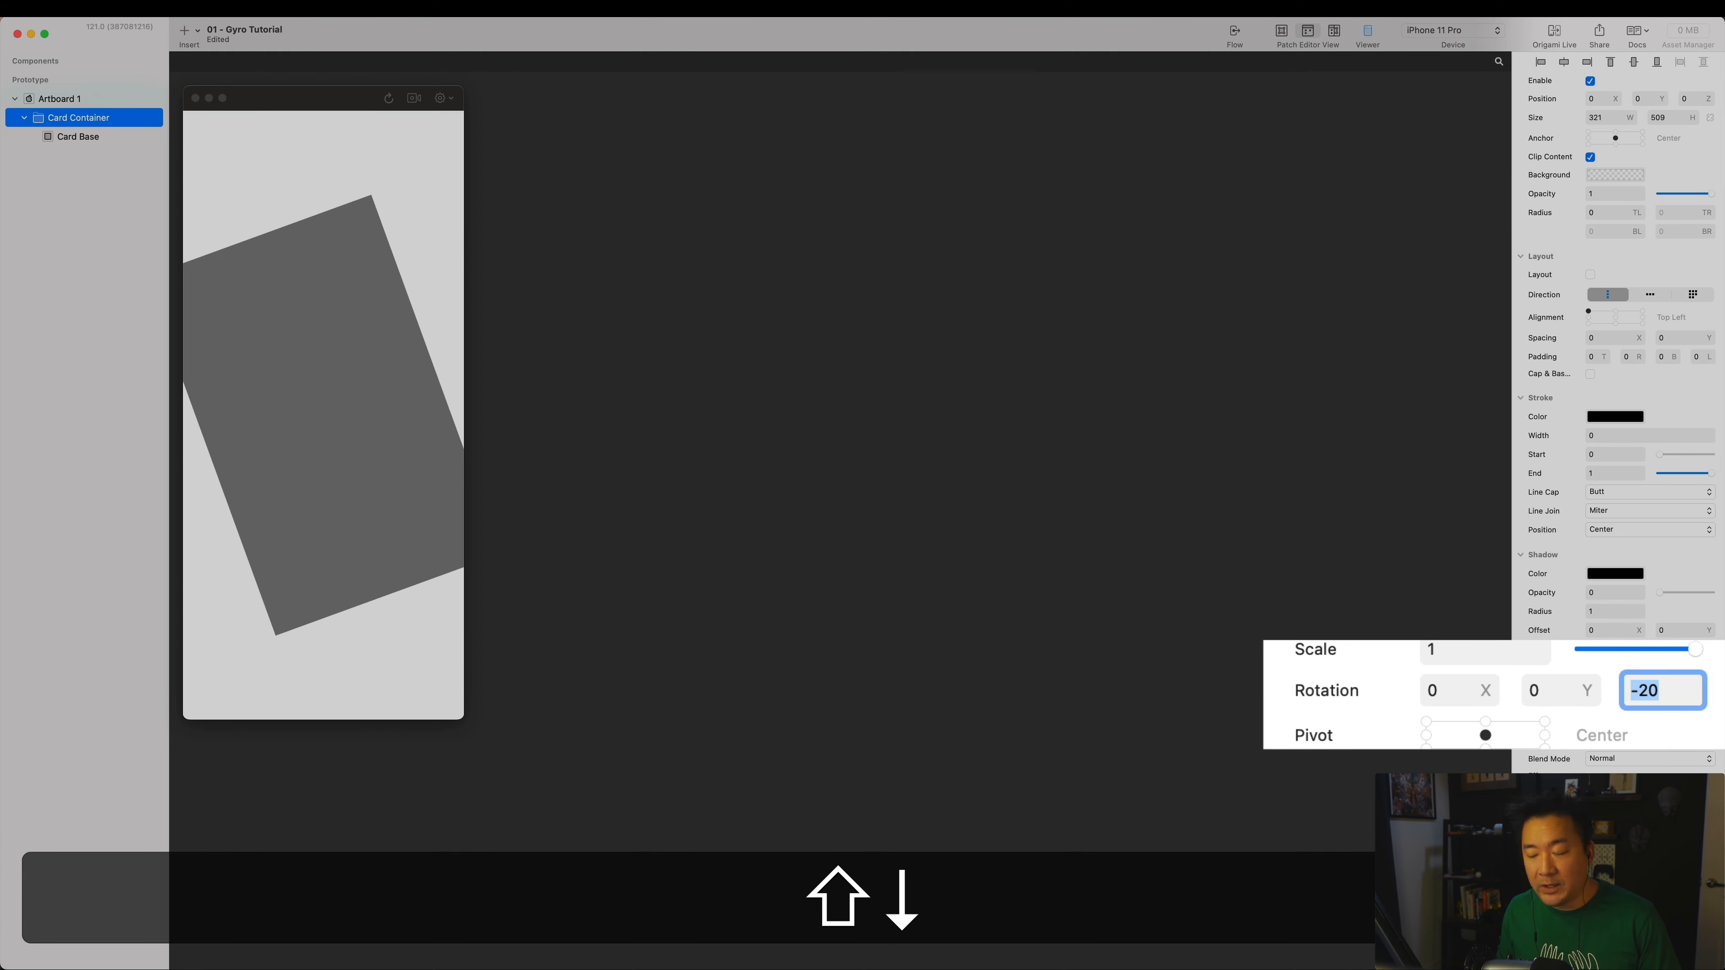
key("shift+Up")
key("shift+Up")
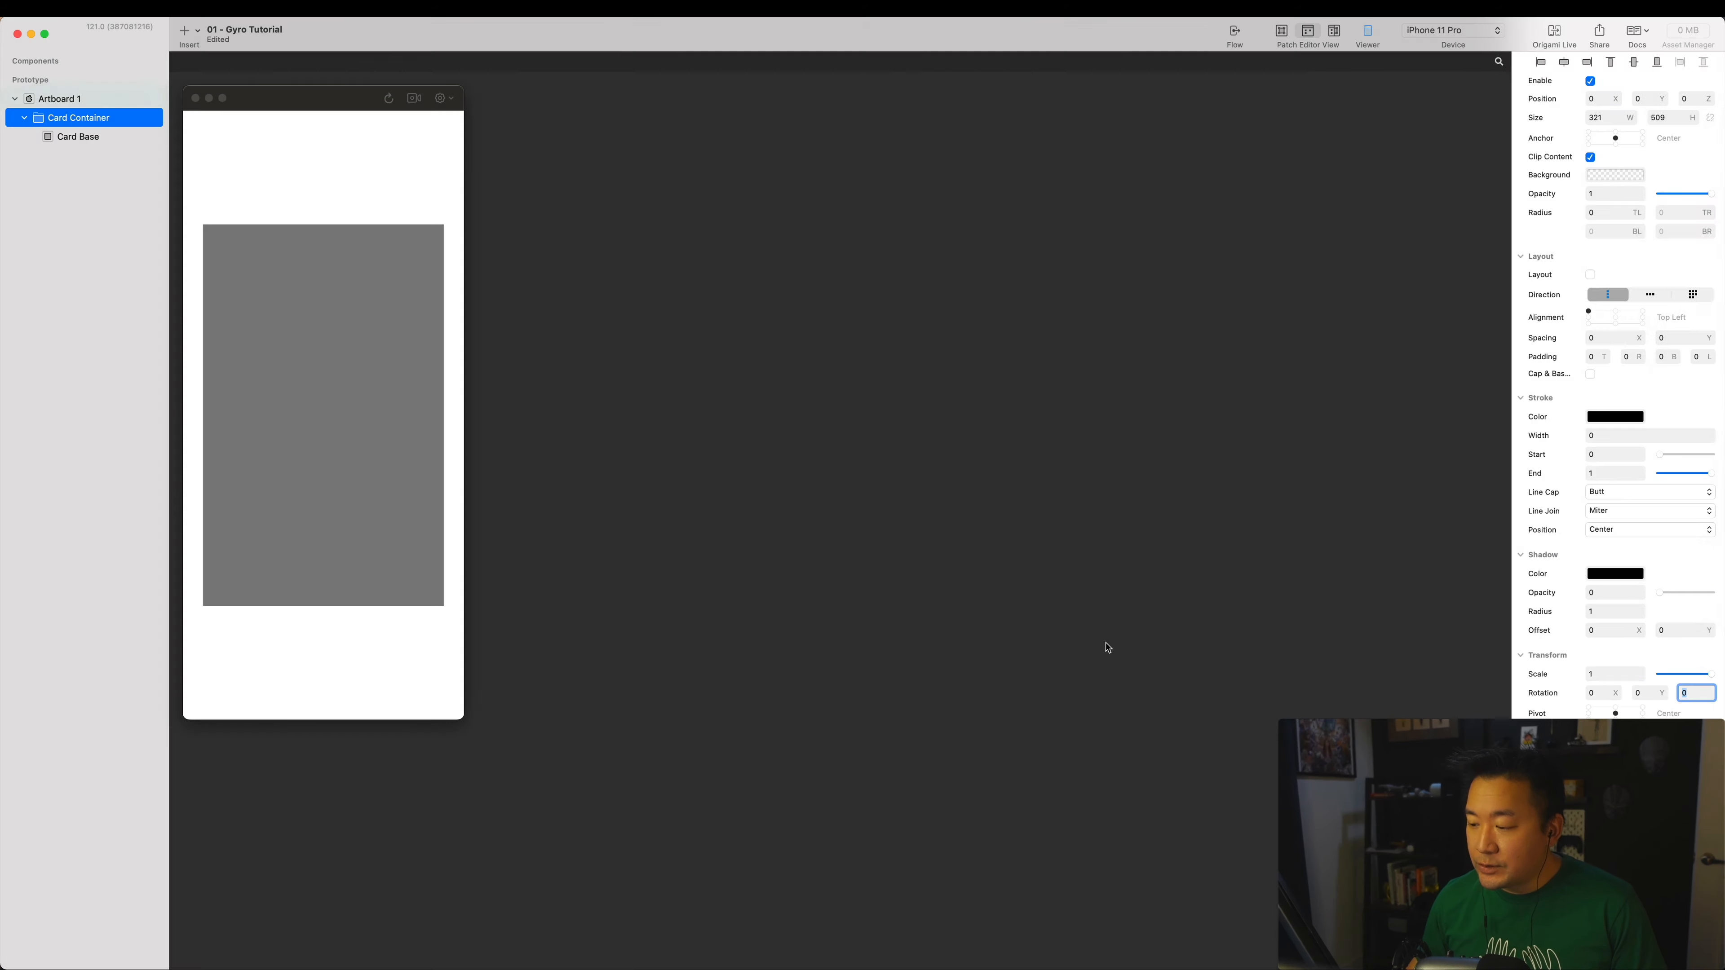
Create patches for the Card Container's X and Y rotation and place the Y rotation patch below the X one.
left_click(1108, 648)
left_click(1581, 693)
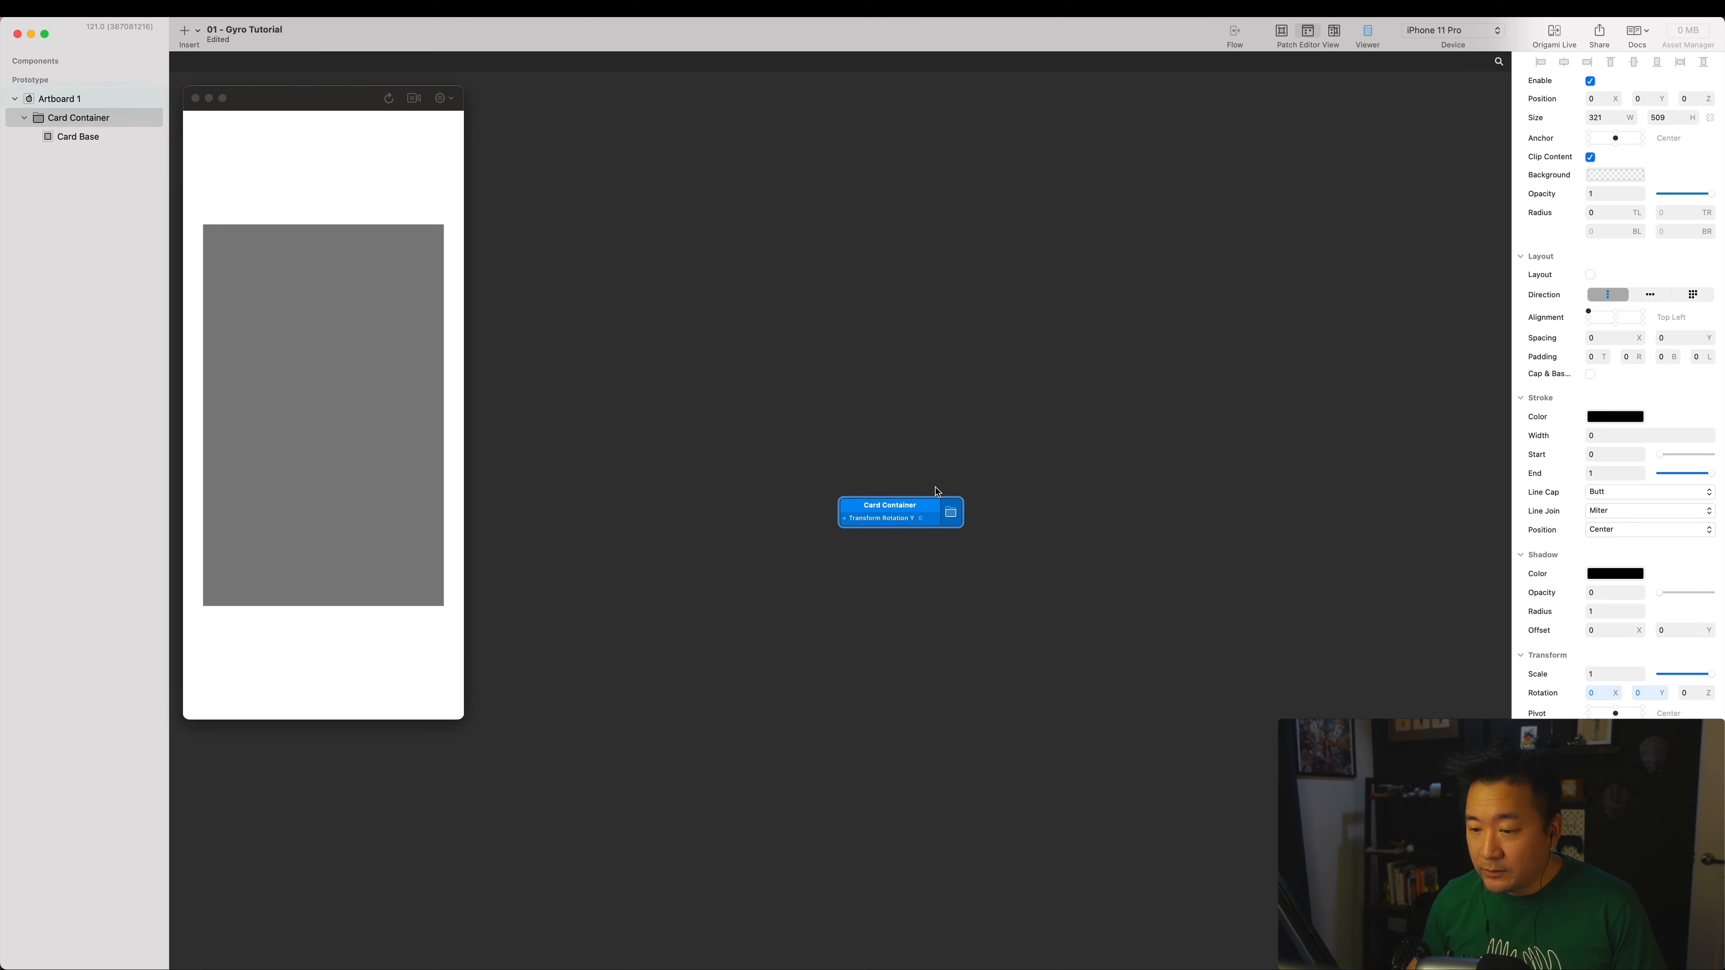
left_click_drag(935, 514, 934, 561)
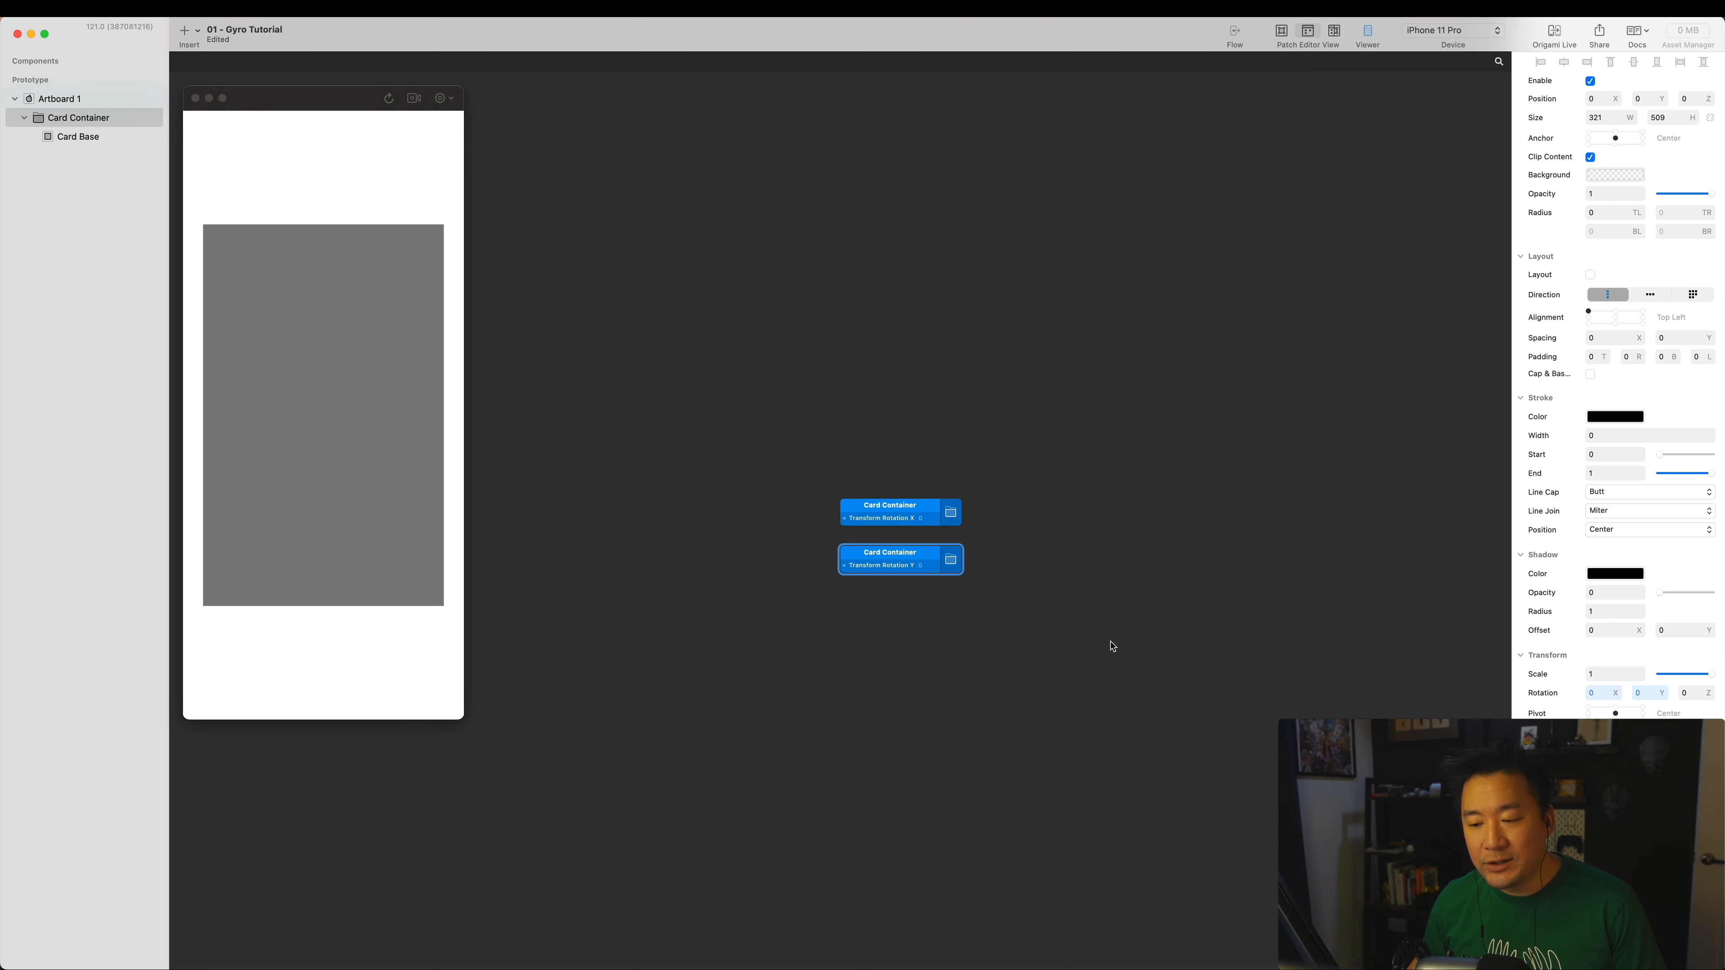
left_click_drag(1109, 644, 822, 430)
scroll(898, 514, "left", 10)
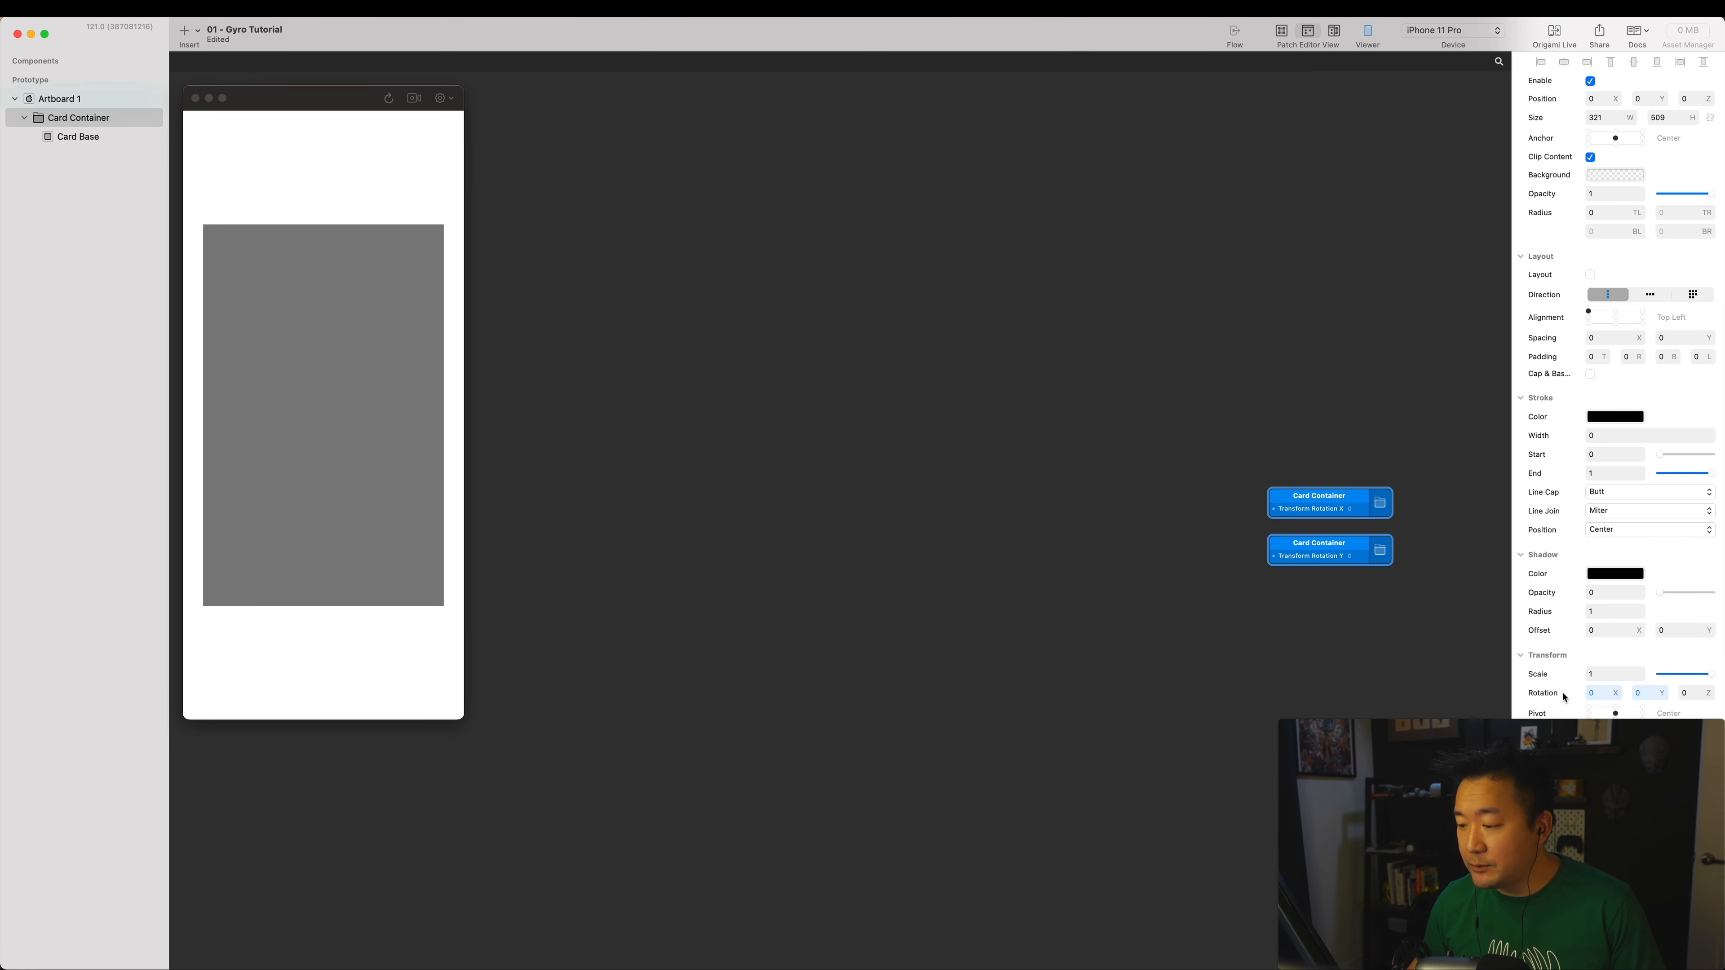
left_click(683, 507)
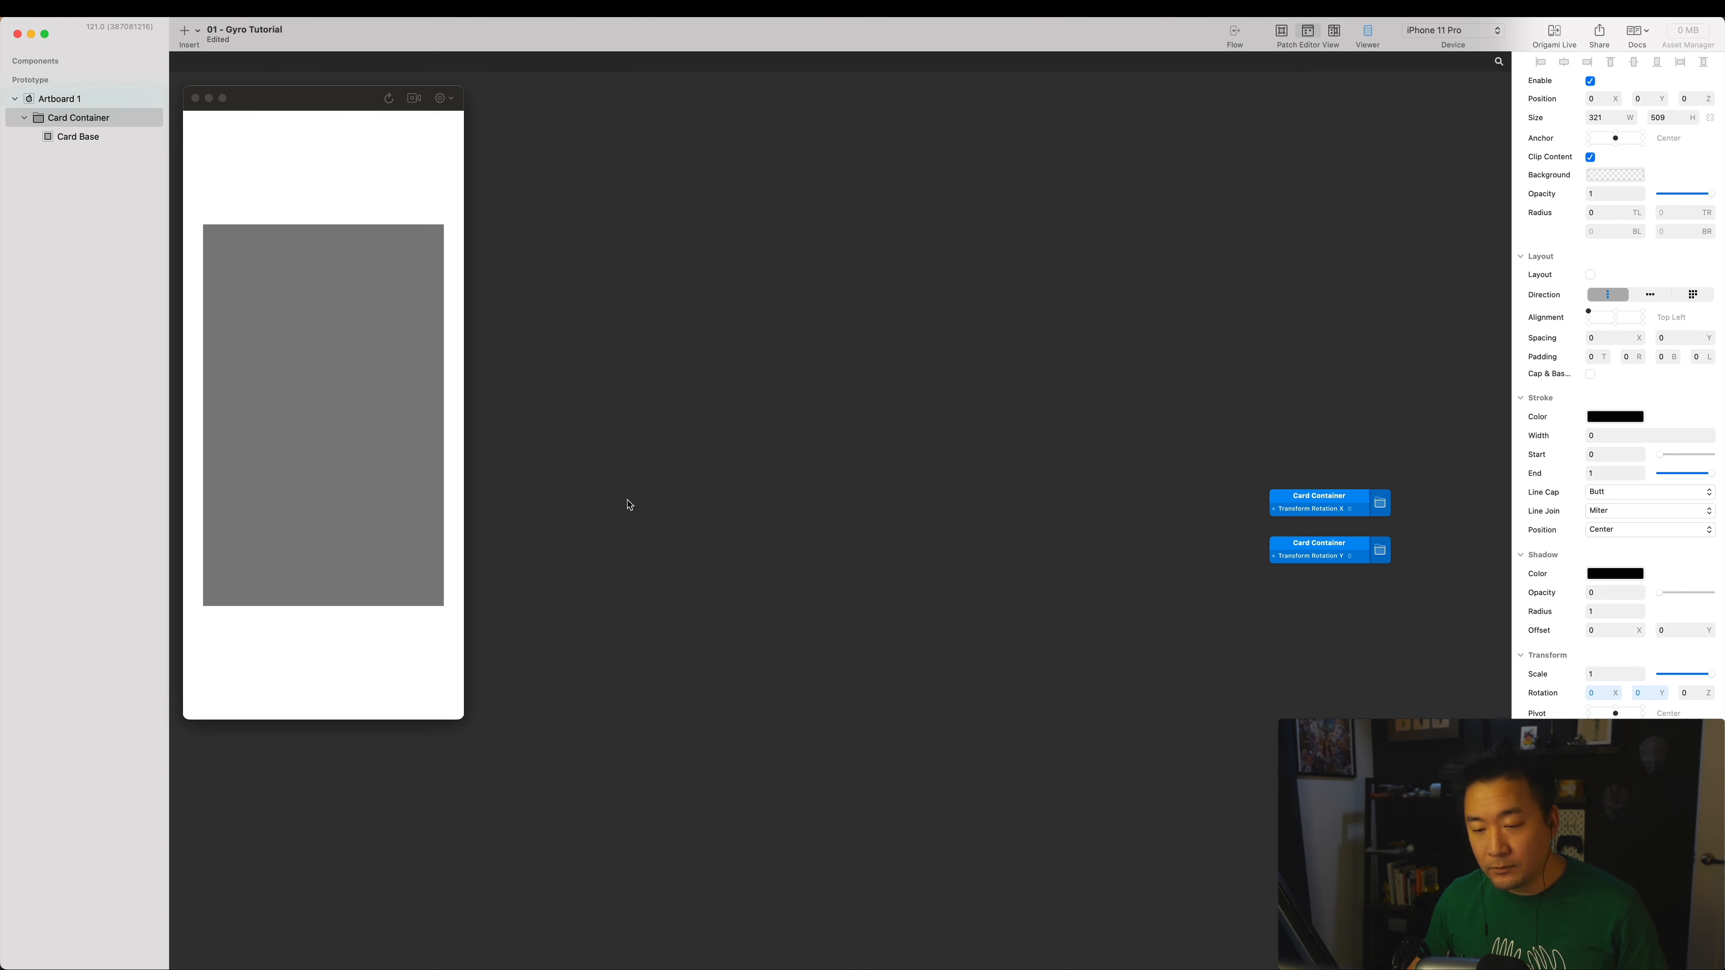
Add a Device Motion patch in the empty area ahead of the two Card Container rotation patches.
double_click(580, 492)
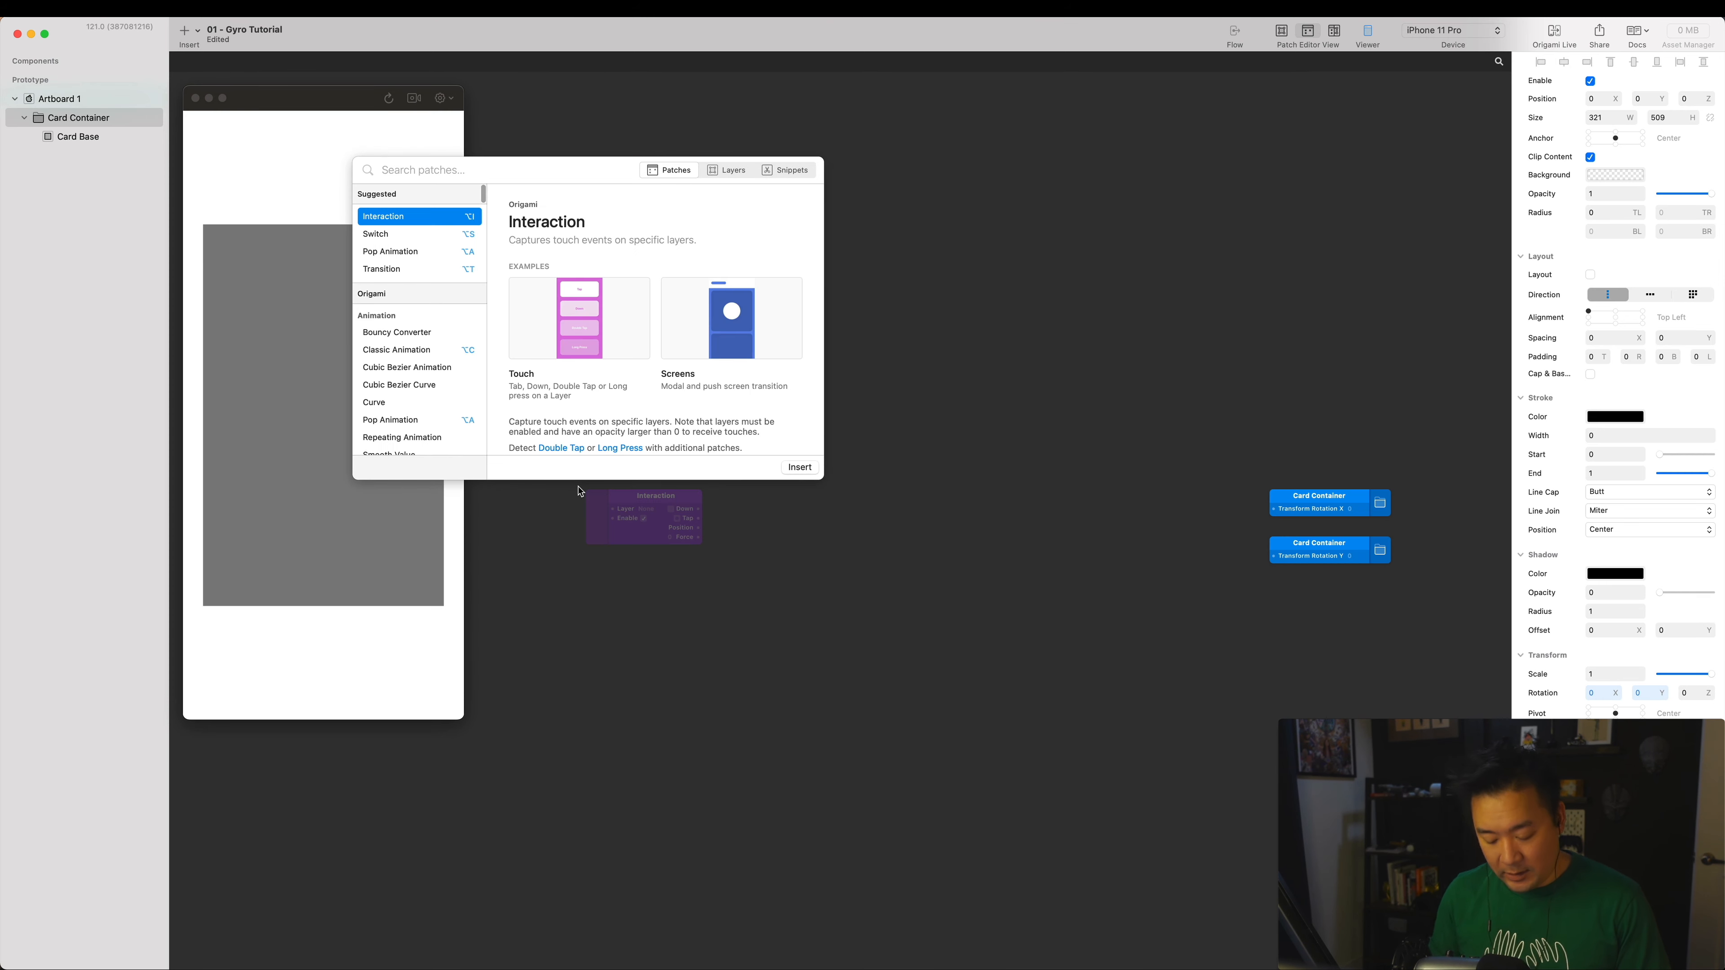
type("motion")
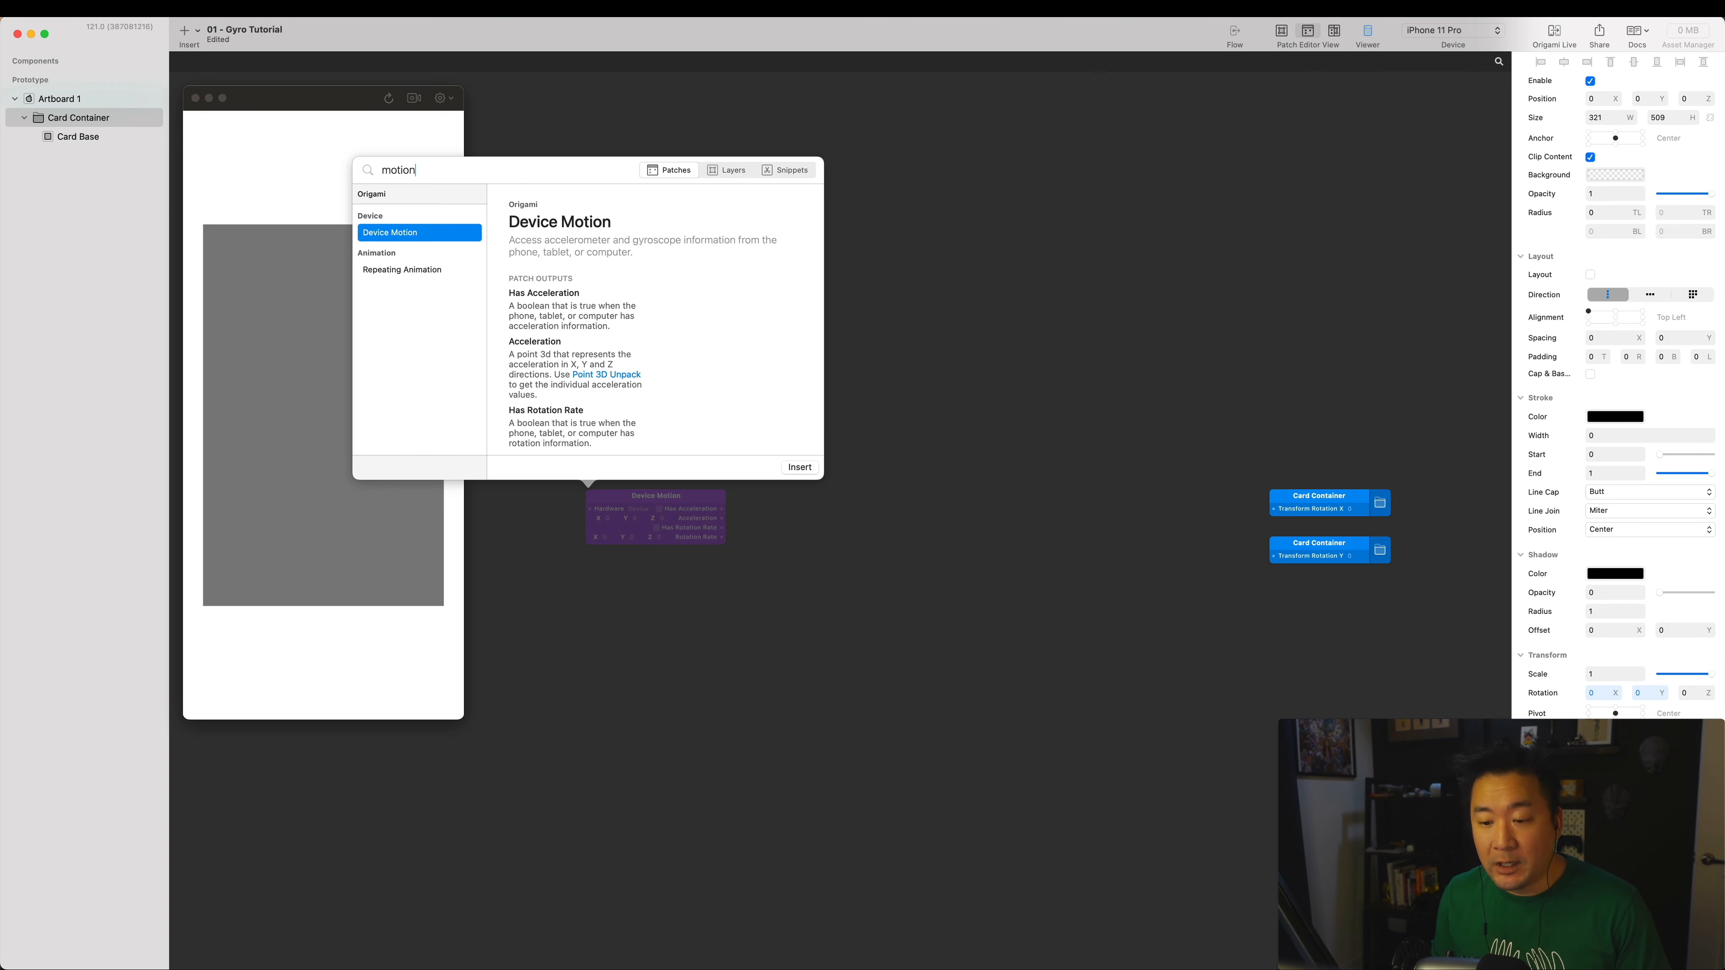
key("Return")
left_click(664, 499)
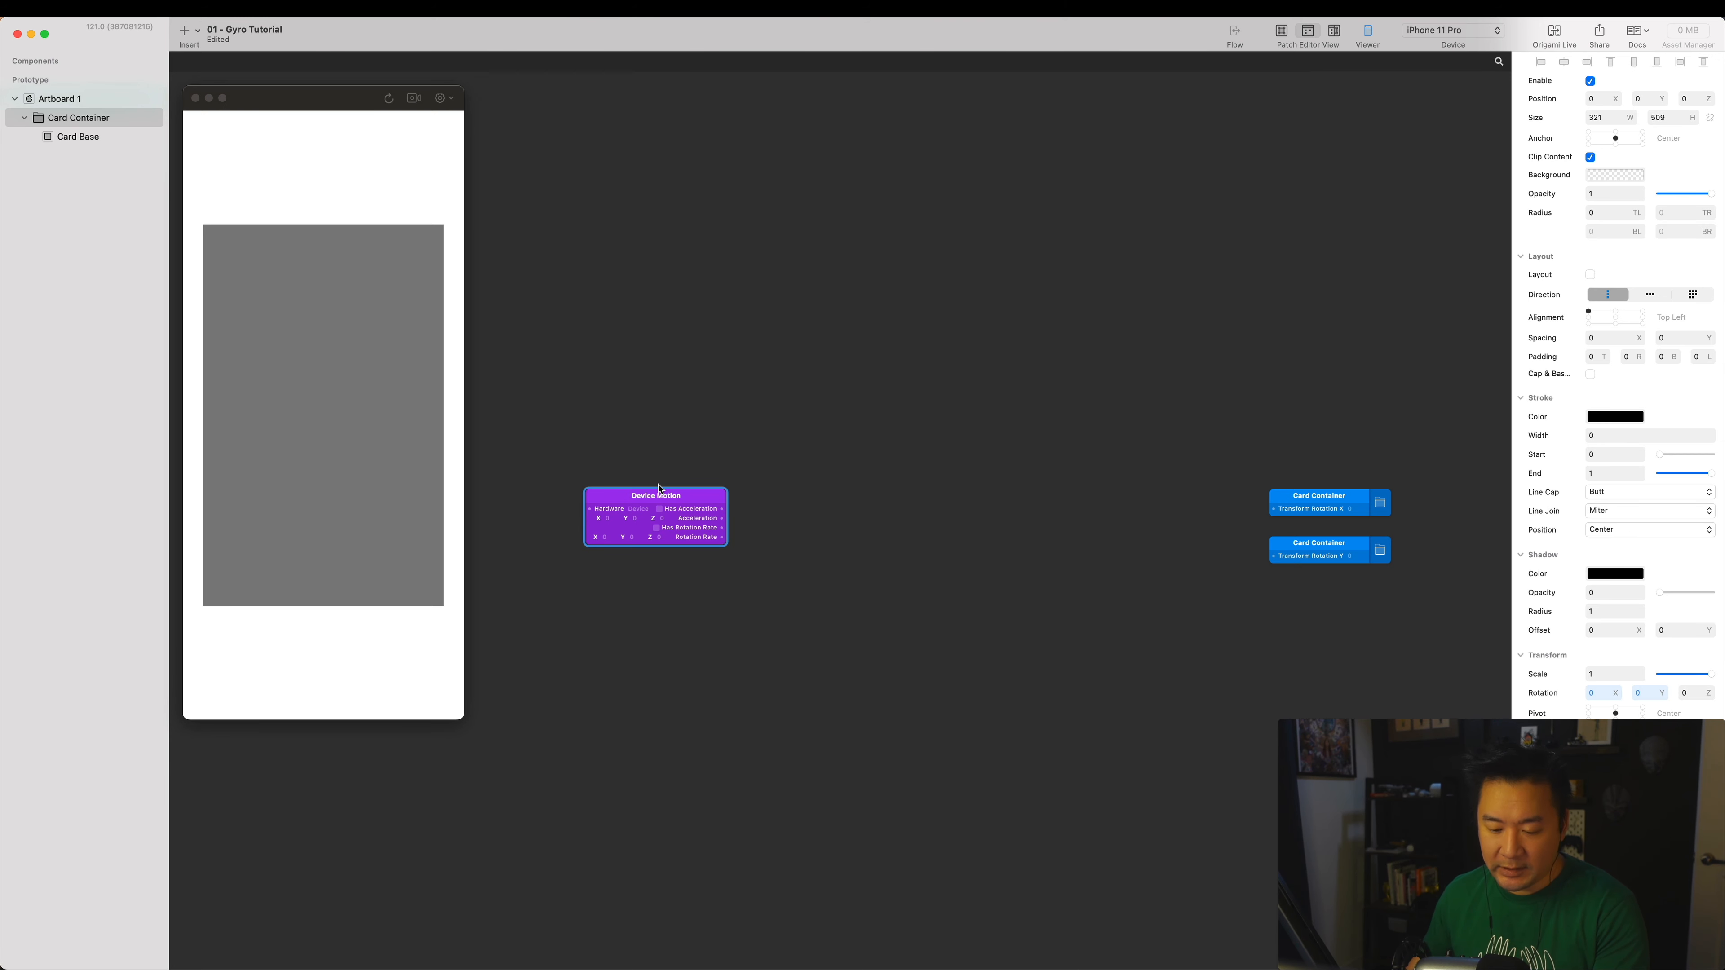
left_click(371, 649)
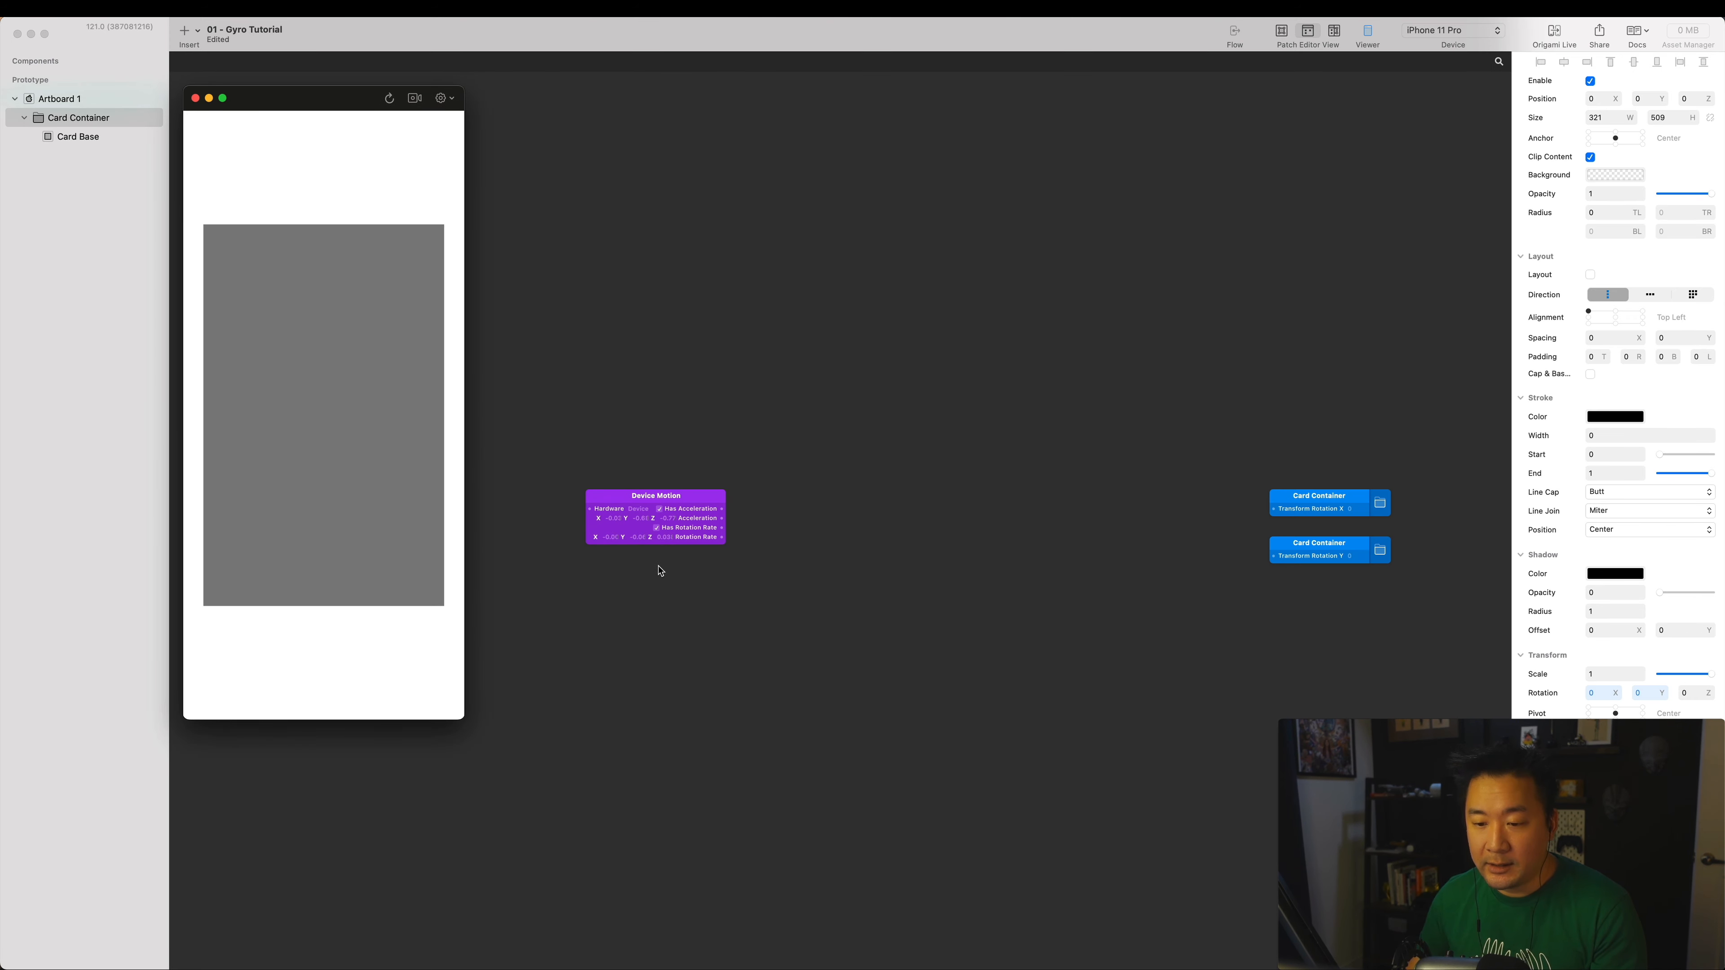
scroll(661, 571, "up", 5)
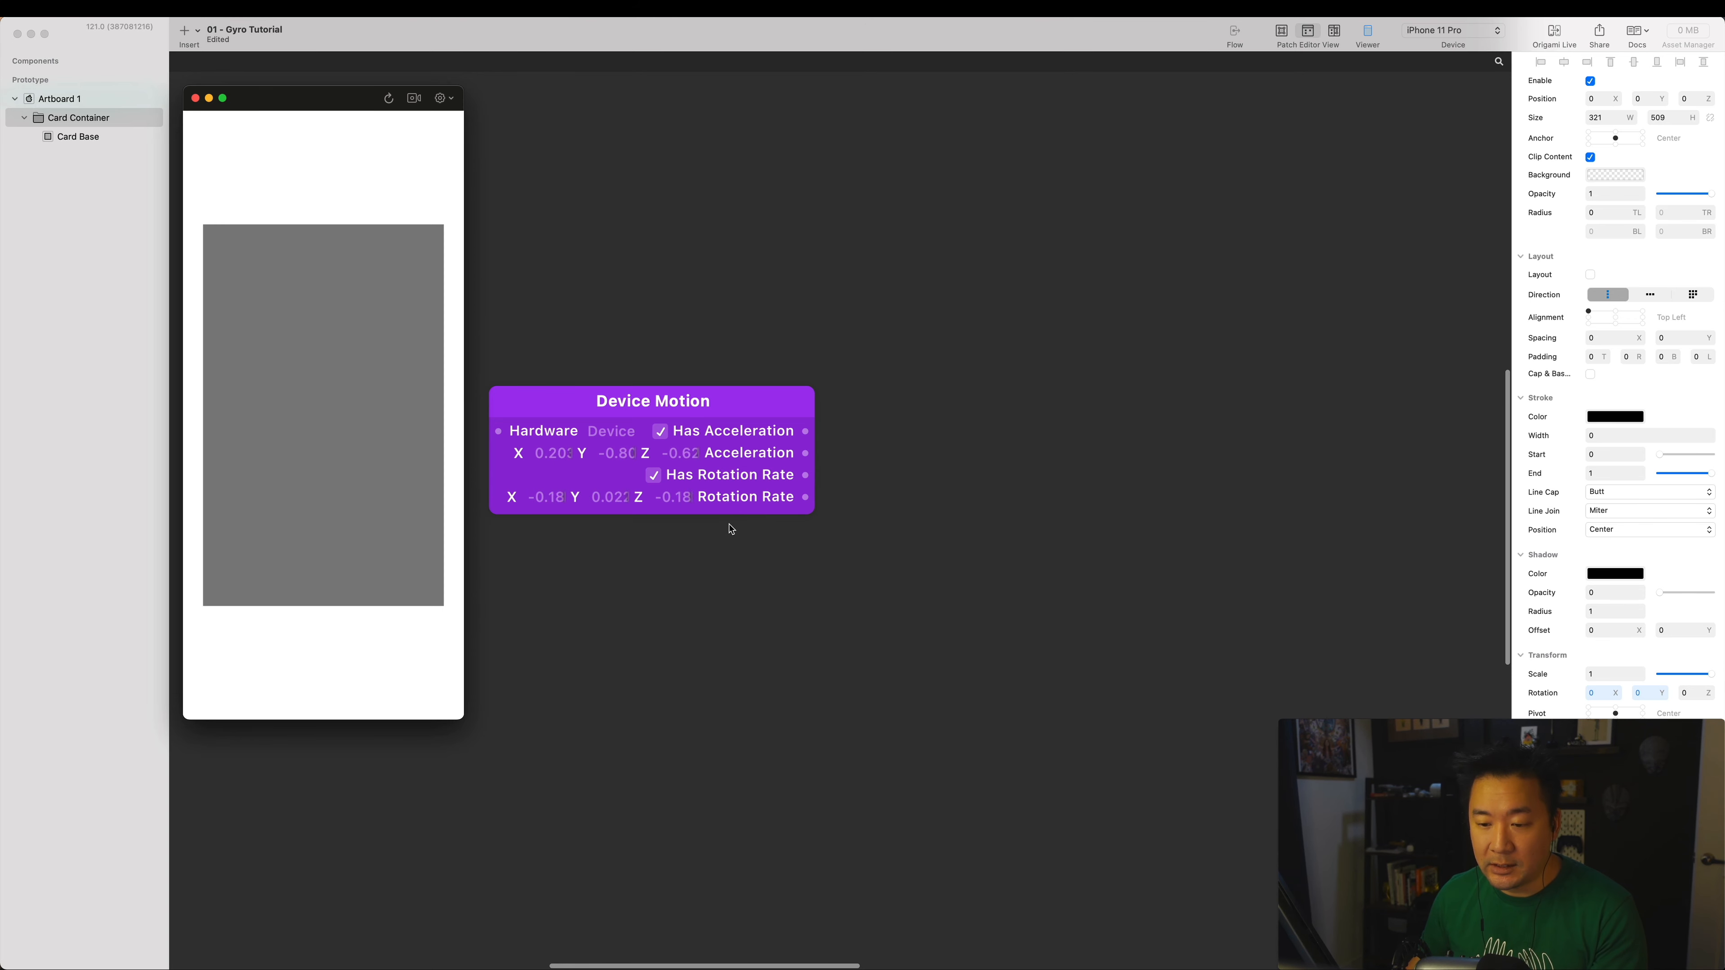
scroll(731, 529, "down", 5)
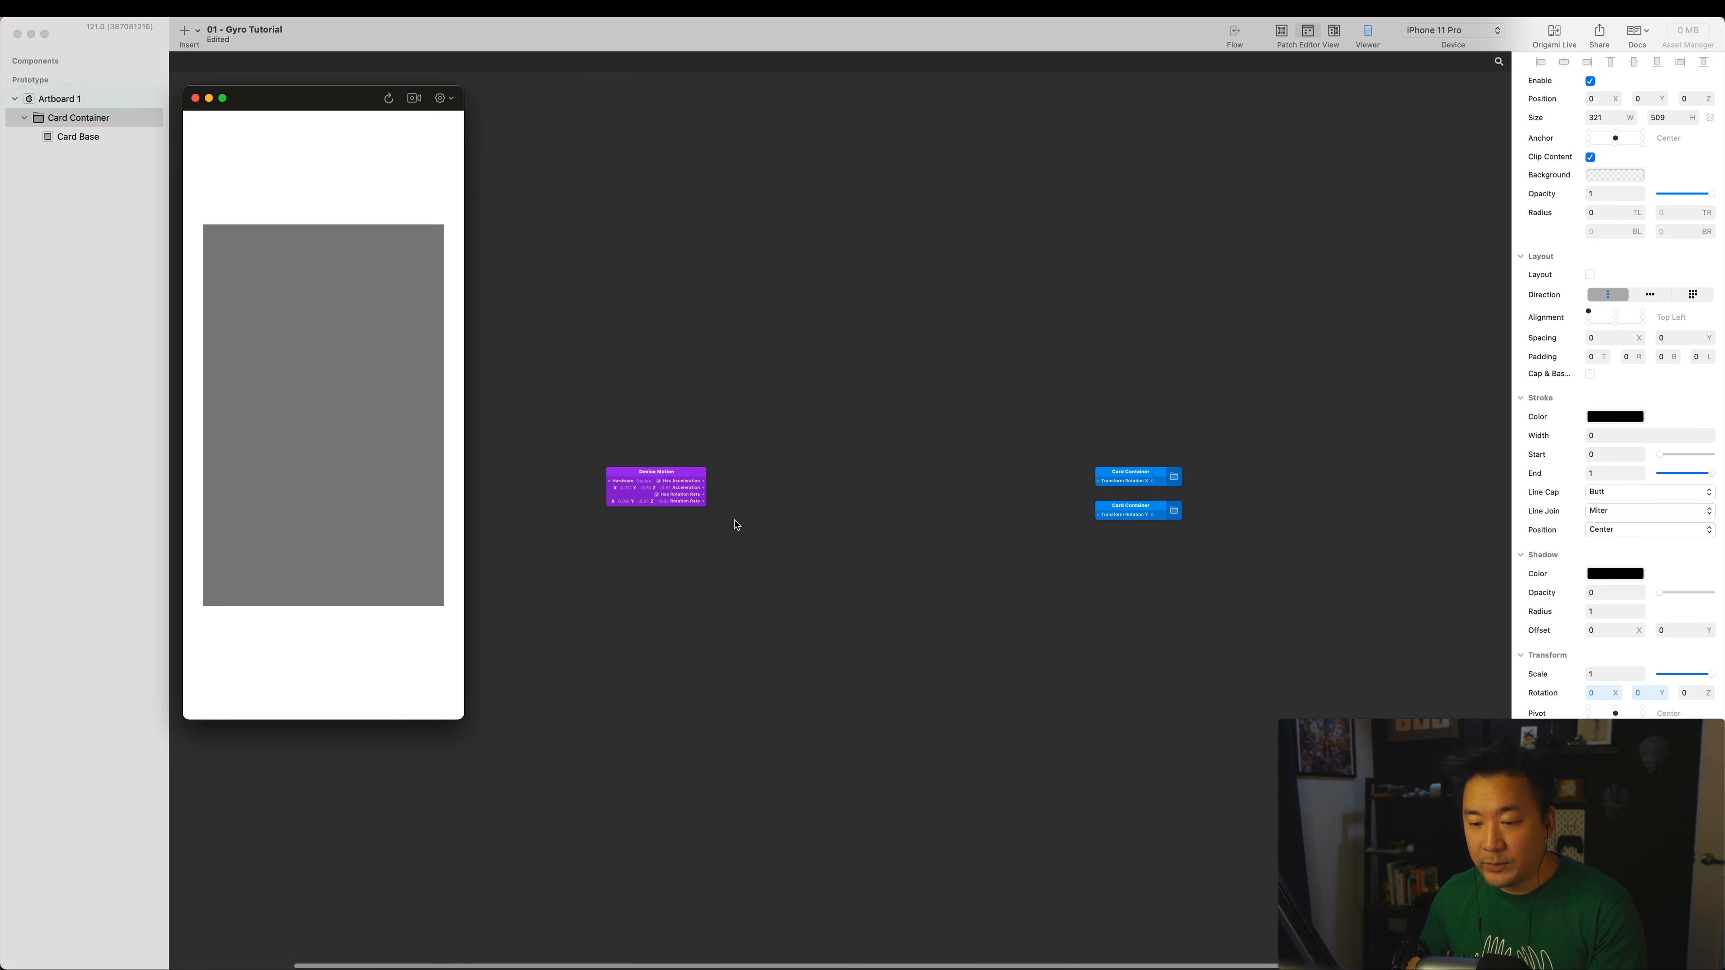
Add a Point 3D Unpack patch, feed it from Device Motion's Rotation Rate output and place it just below that output.
left_click(737, 525)
scroll(740, 525, "up", 3)
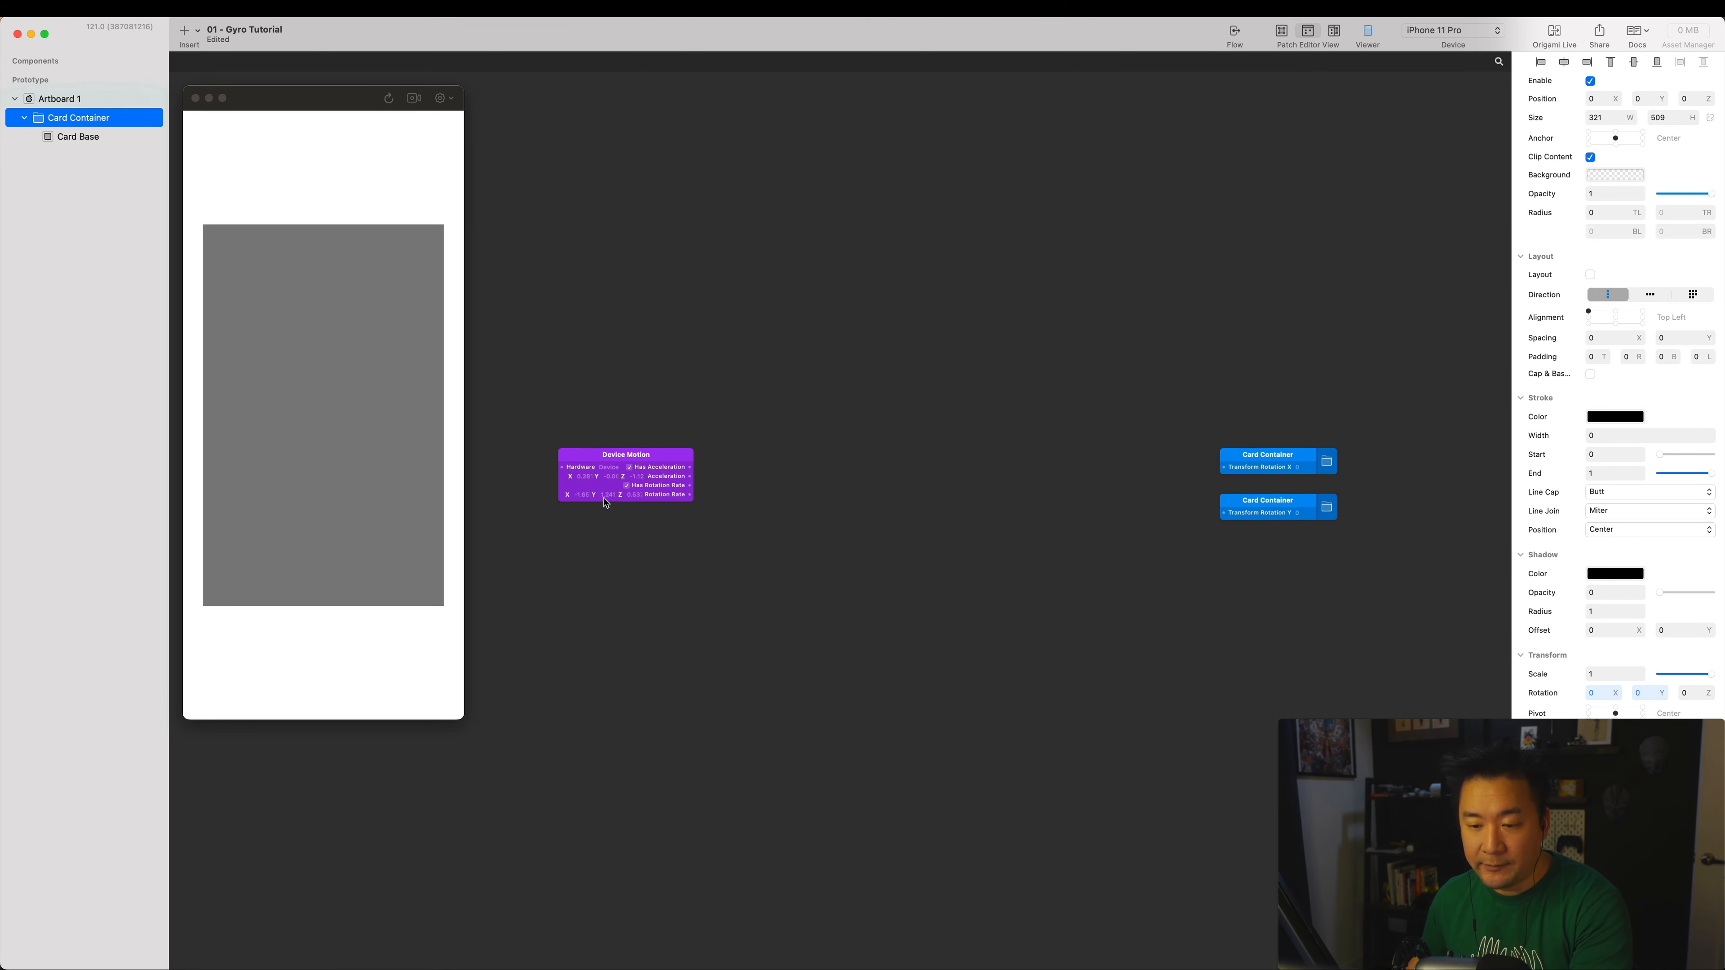
double_click(782, 468)
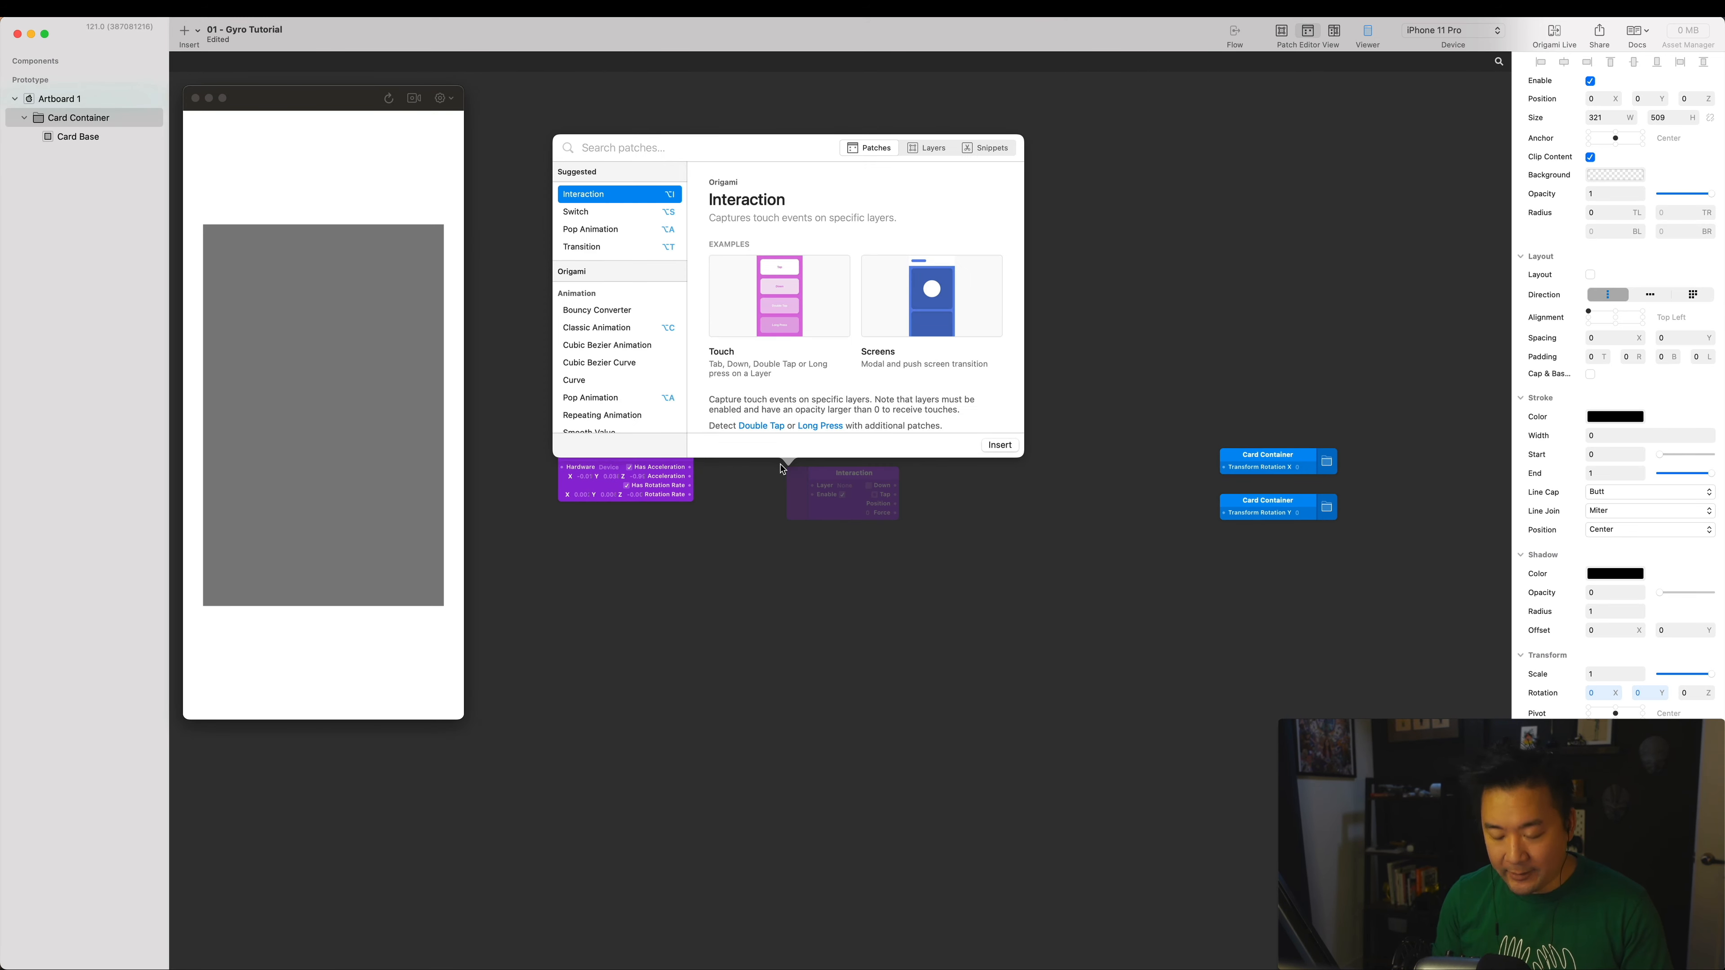
type("unpack")
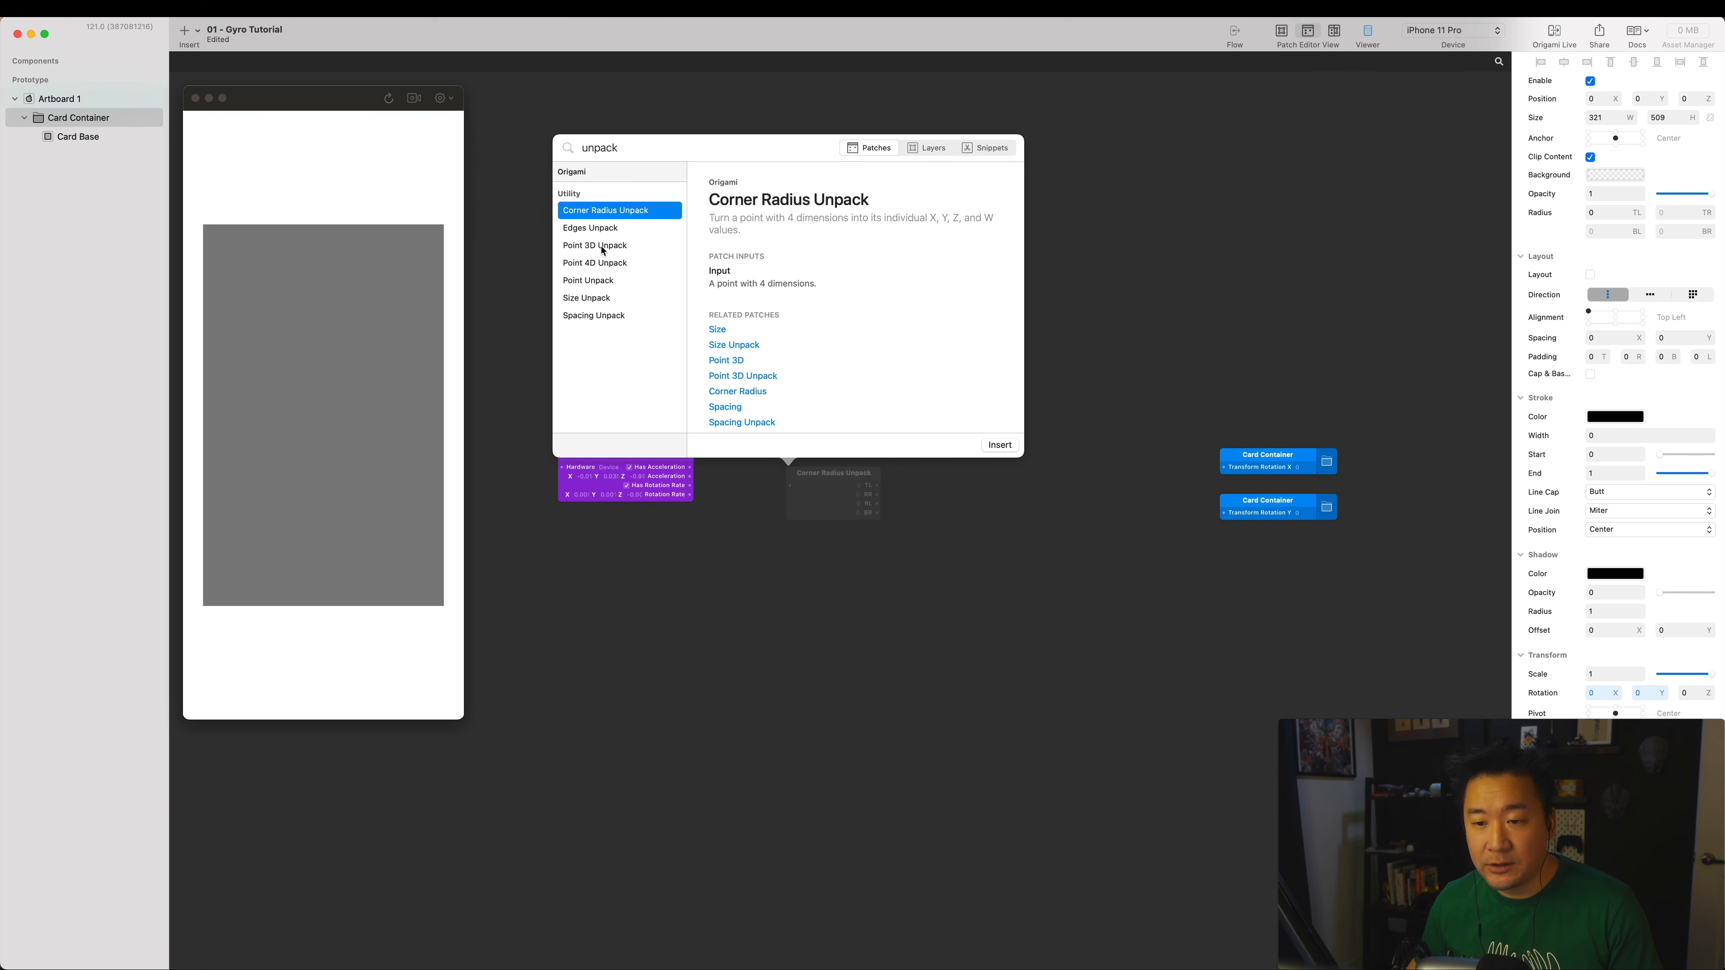
left_click(587, 249)
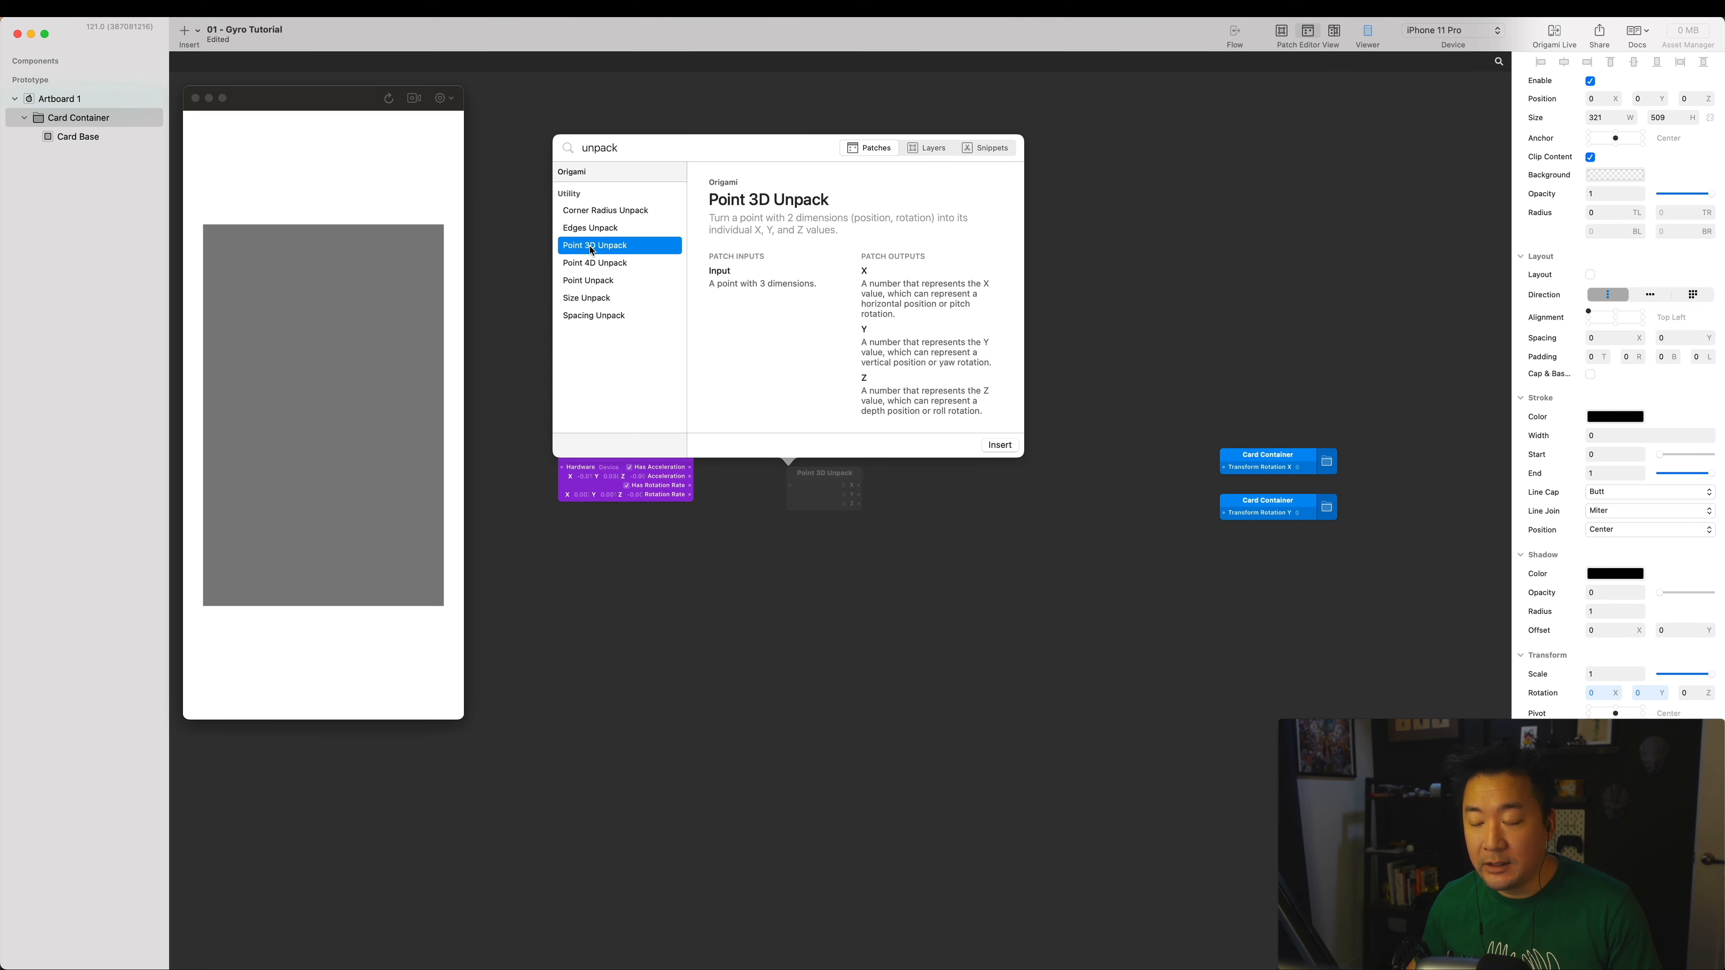
double_click(619, 250)
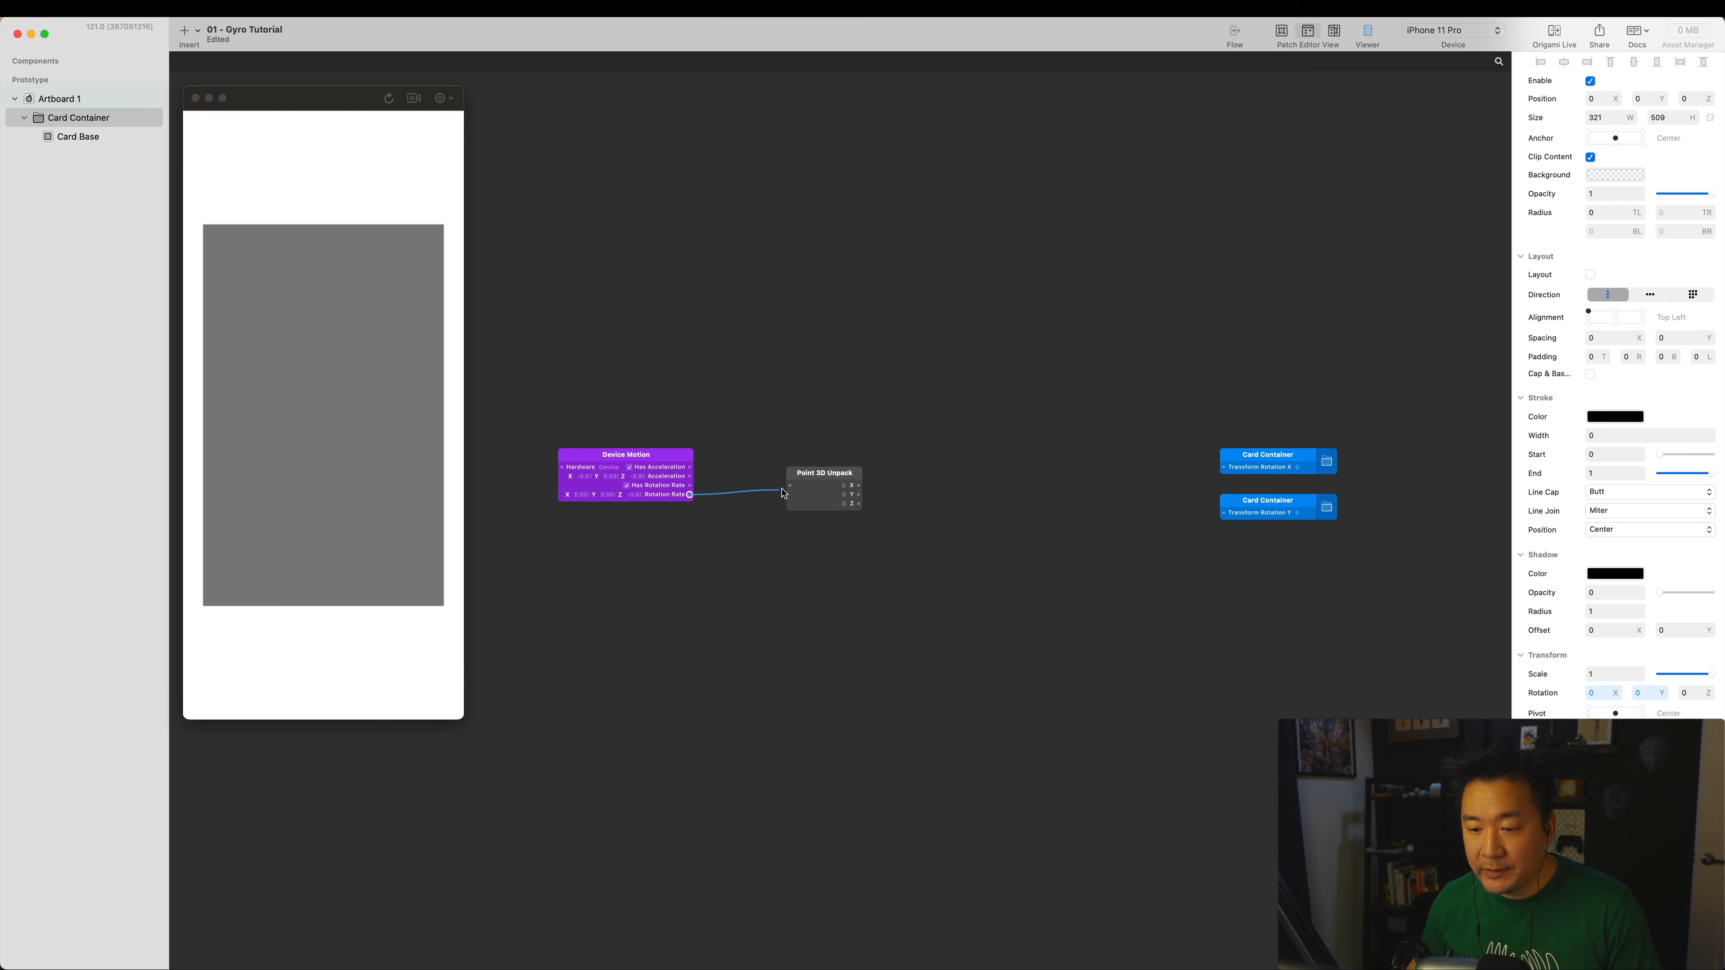
left_click_drag(817, 477, 781, 513)
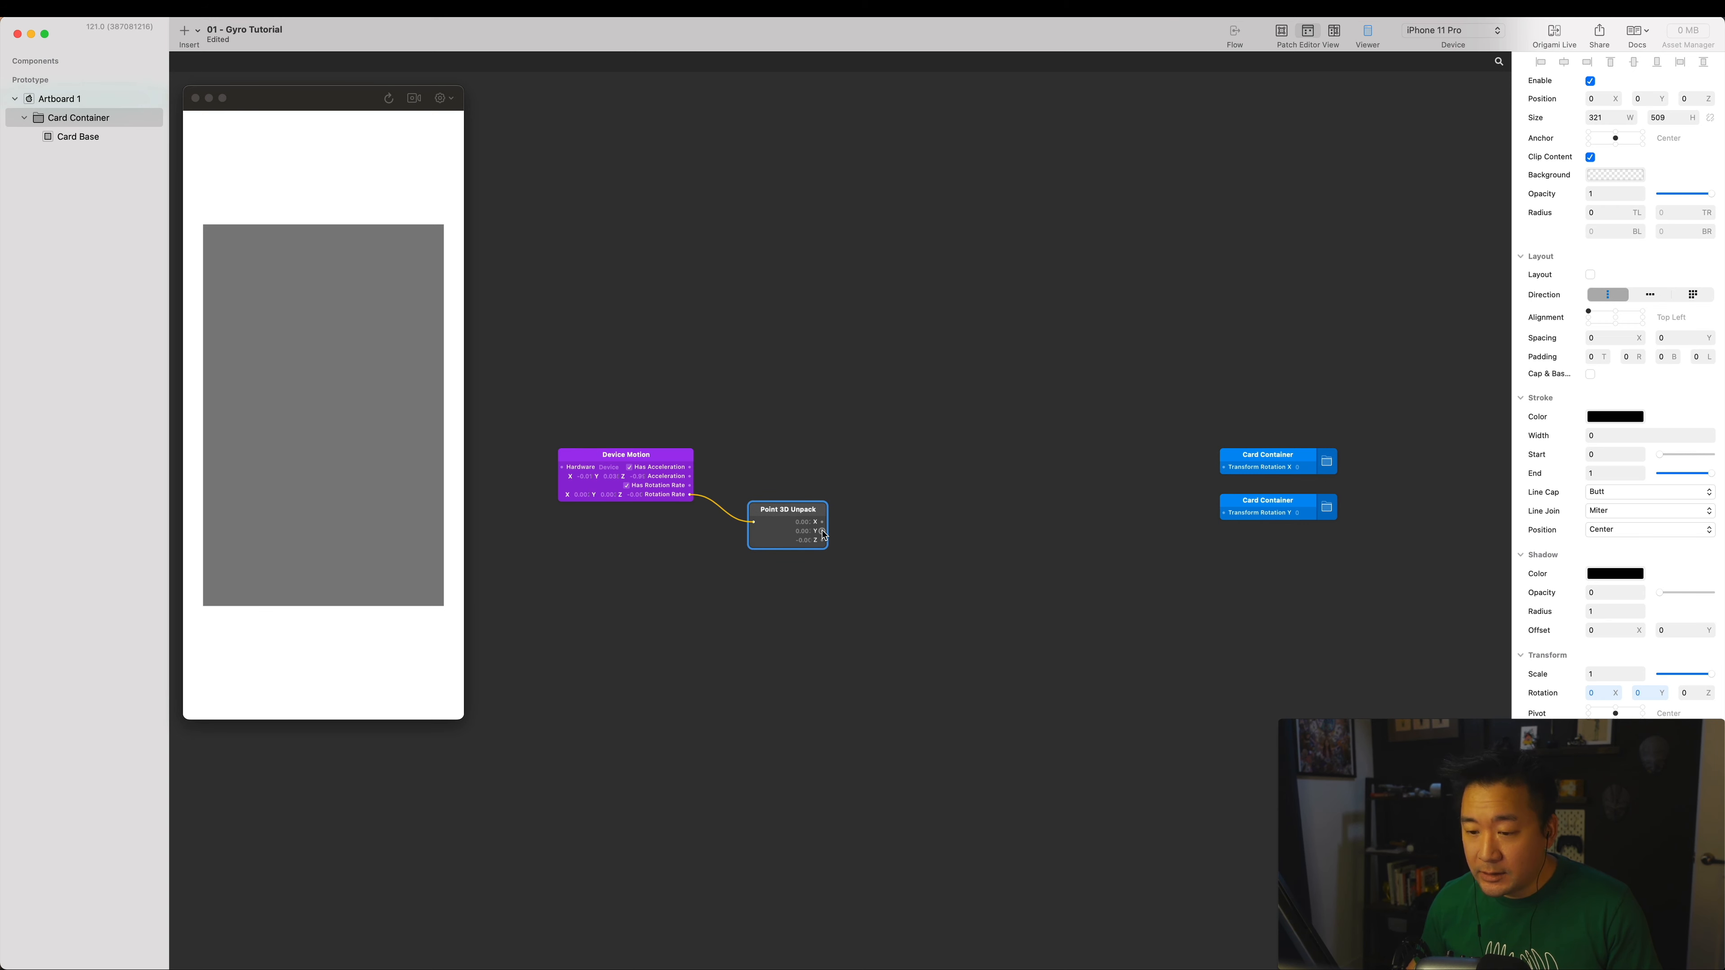
Connect the Point 3D Unpack's Y and X outputs to the Card Container's Transform Rotation Y and X inputs respectively.
left_click_drag(823, 534, 1223, 513)
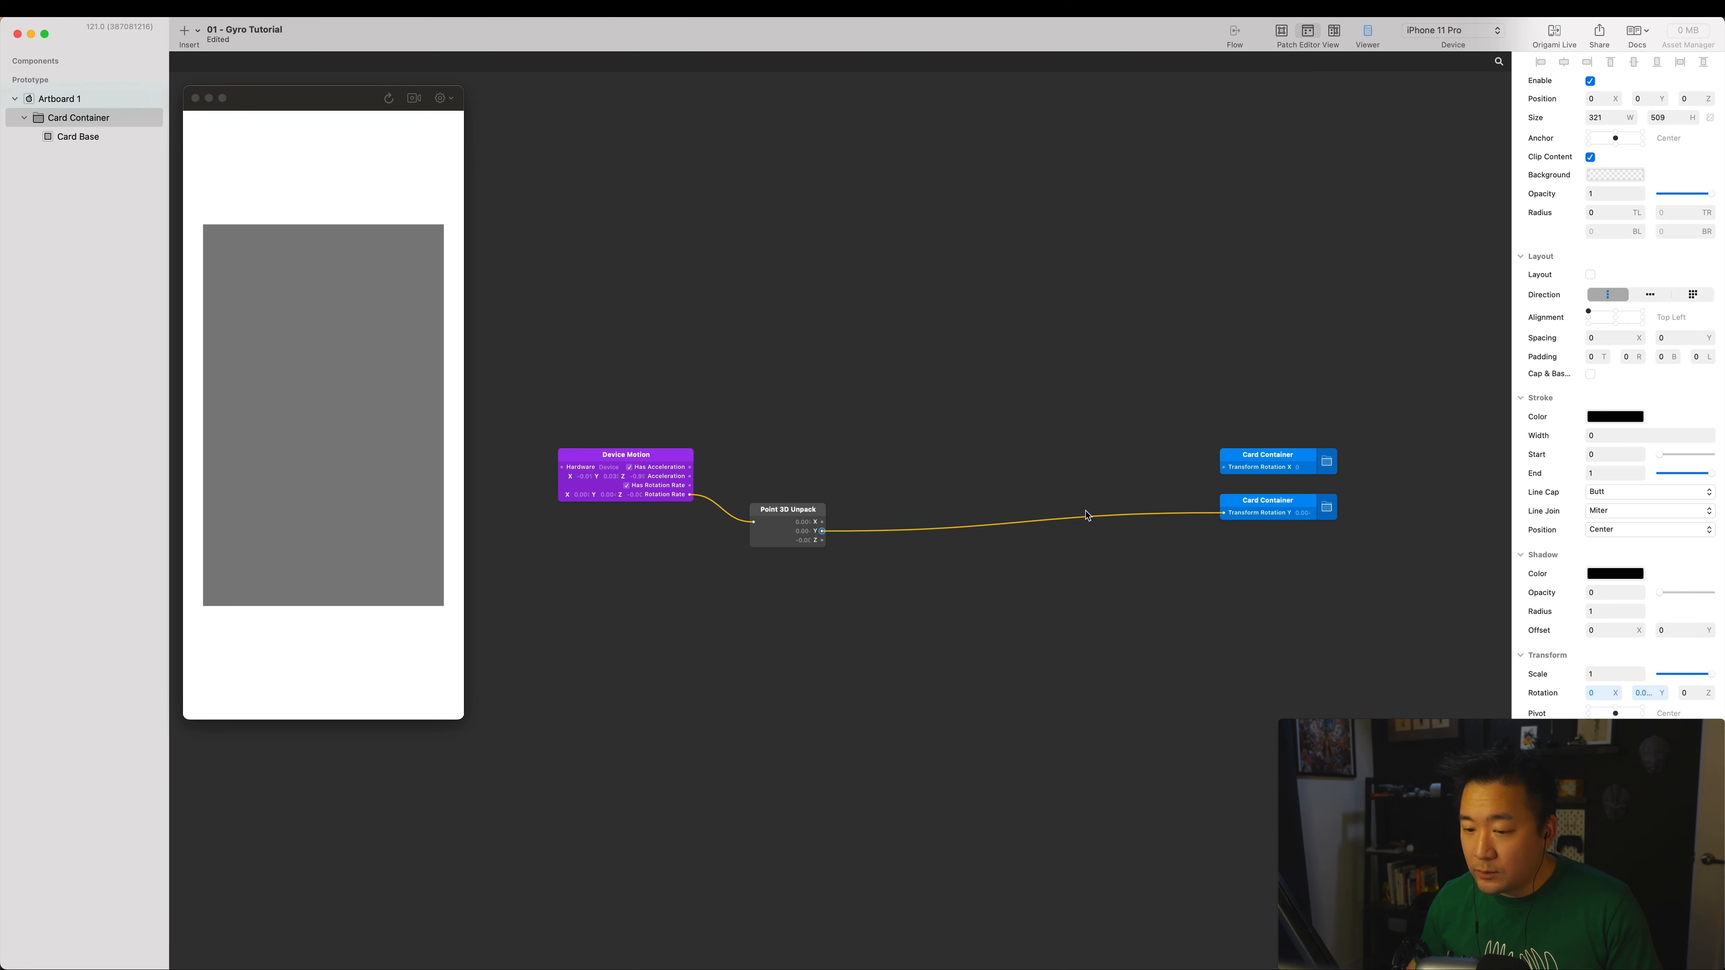
left_click_drag(822, 522, 1230, 469)
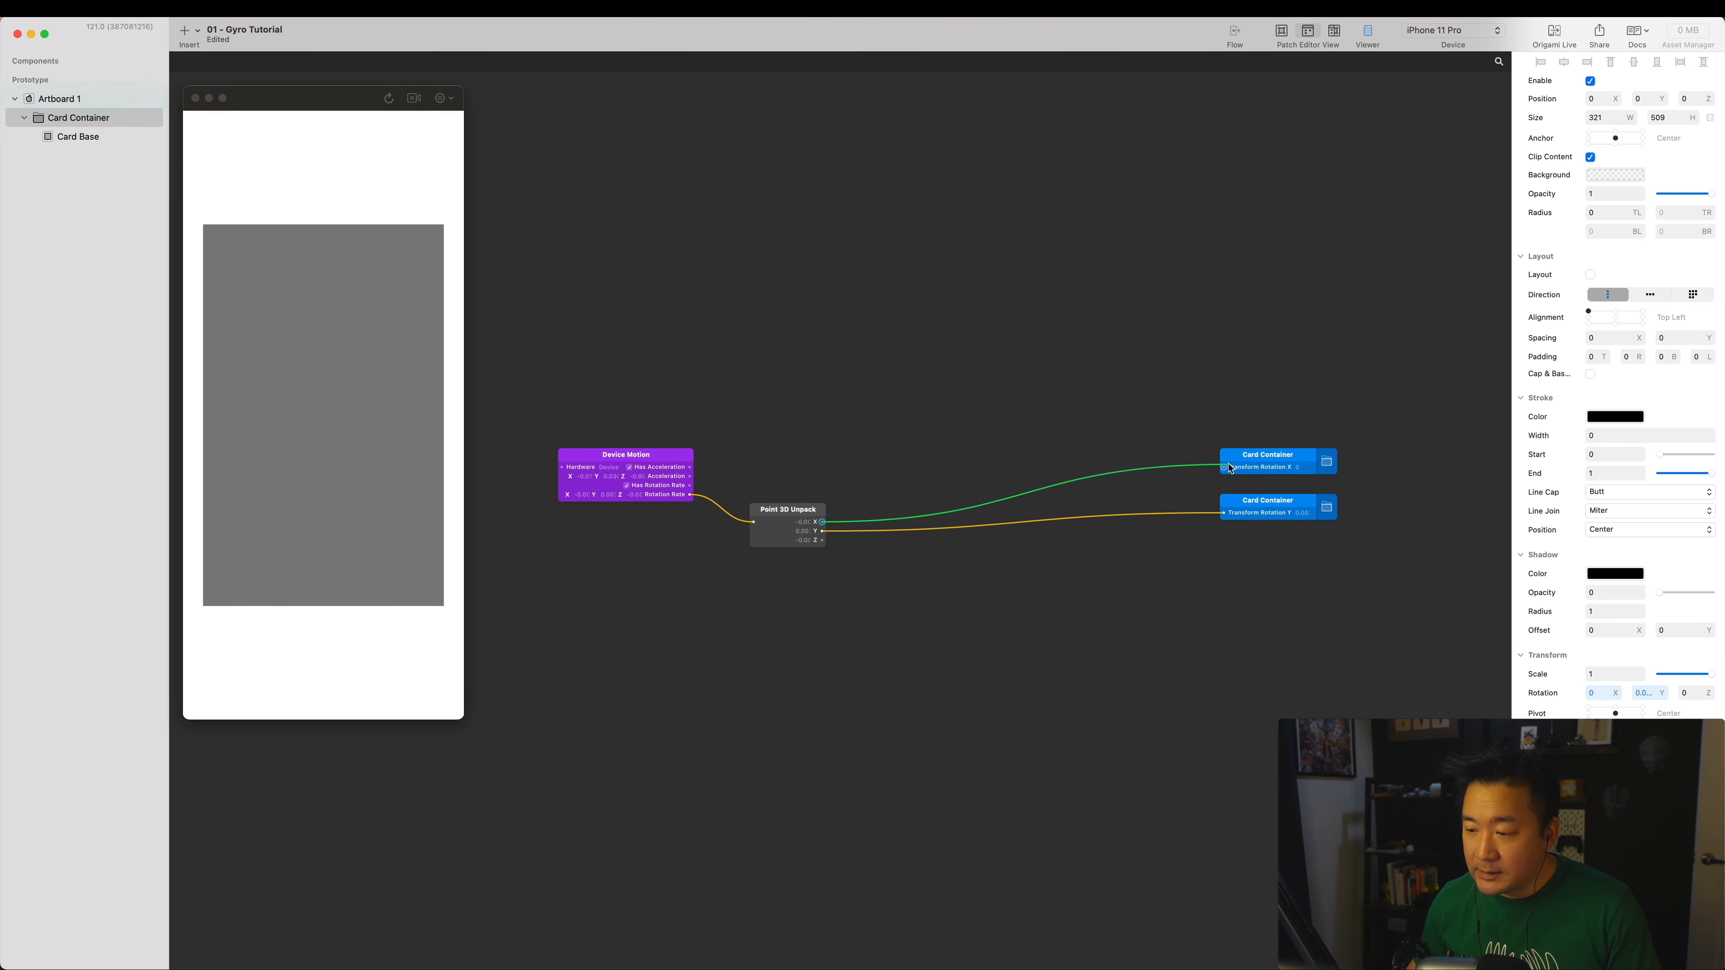
left_click(1237, 465)
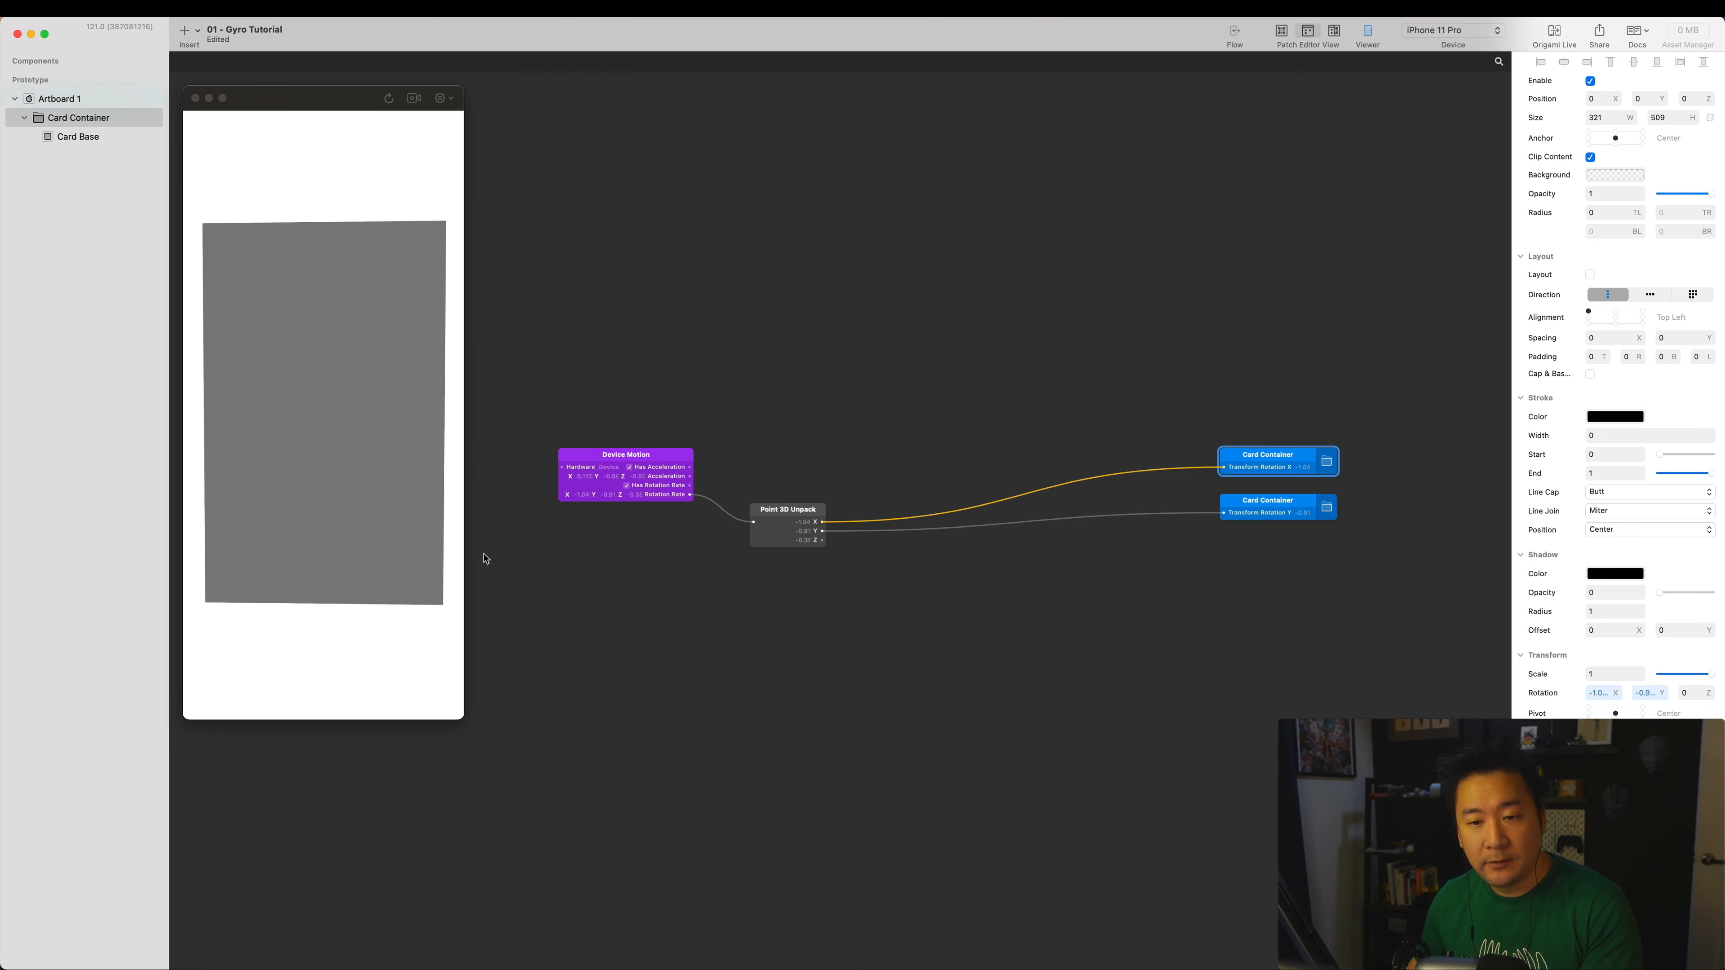
Set the Card Container's corner radius to 12.
left_click(69, 126)
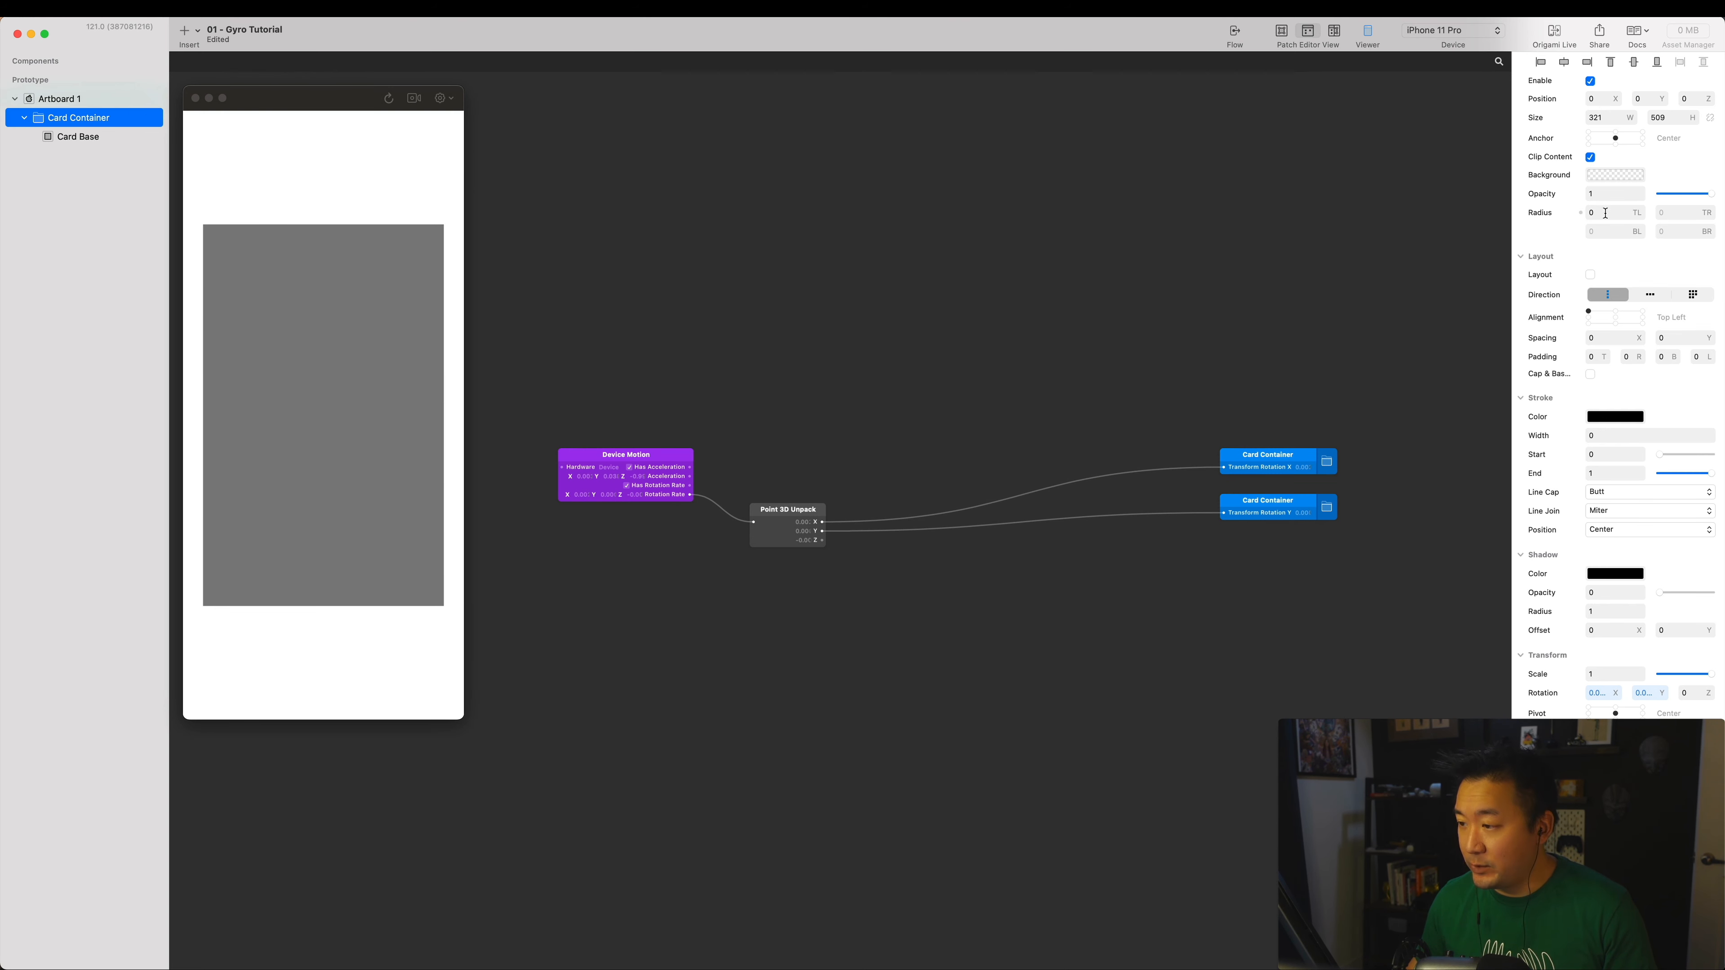
type("12")
key("Tab")
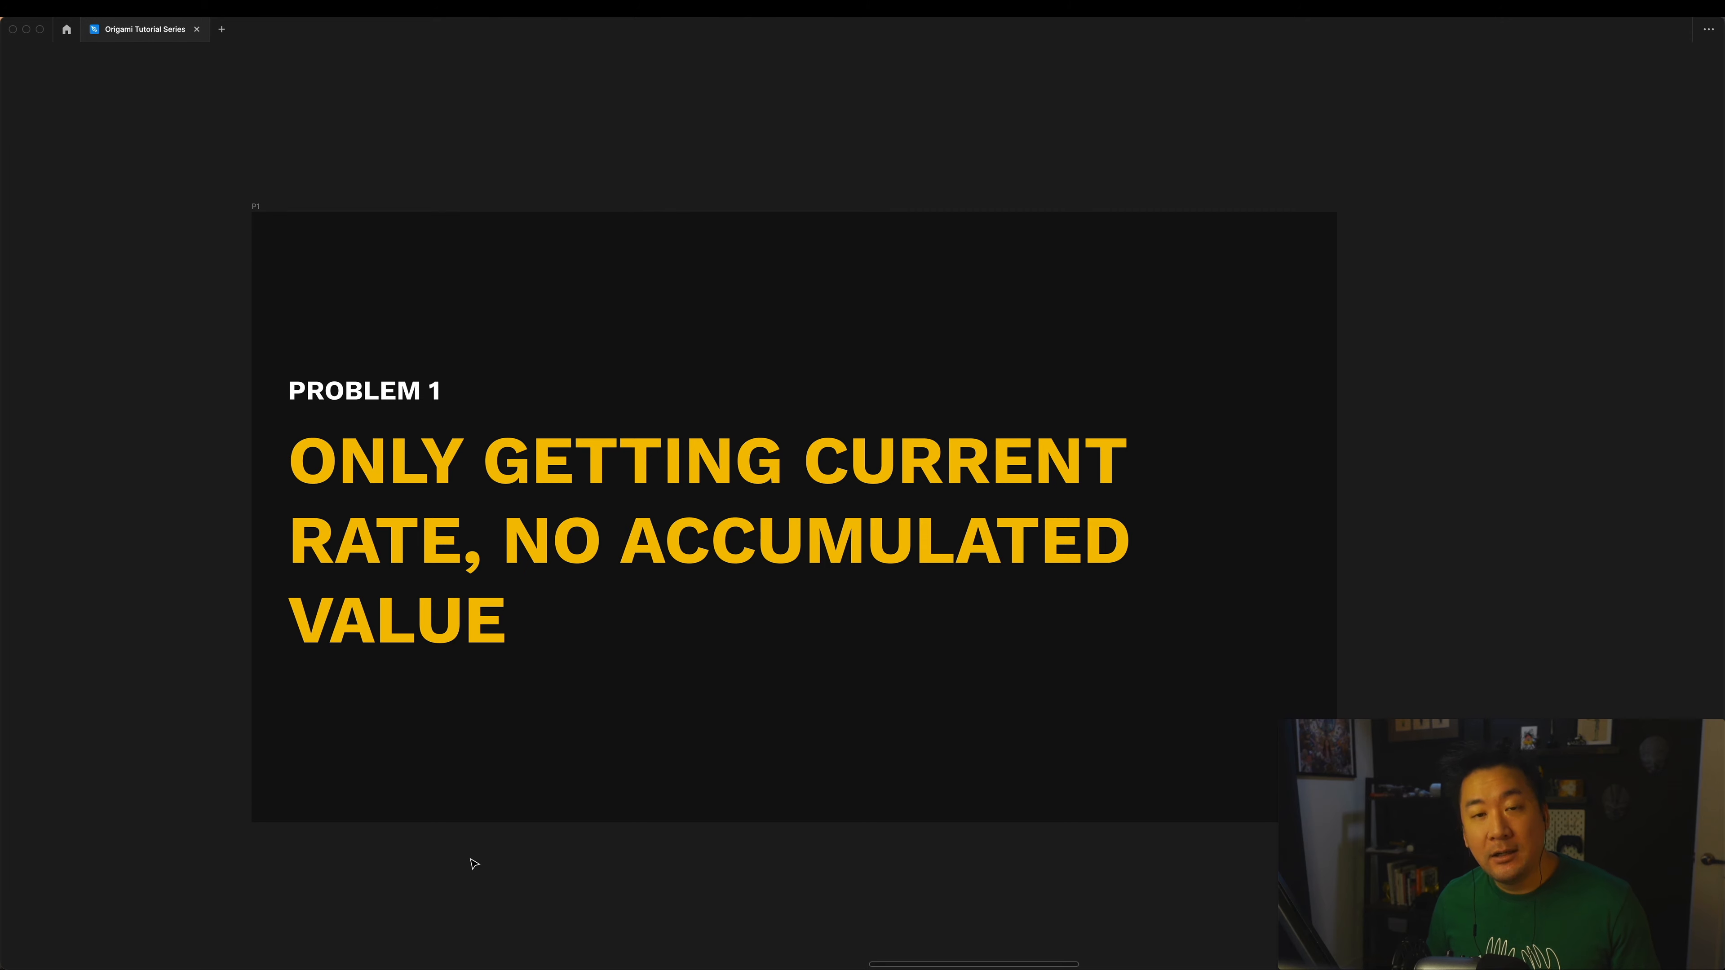
Switch back to Origami Studio and add a + math patch between Point 3D Unpack and the Card Container's Y rotation patch.
key("super+Tab")
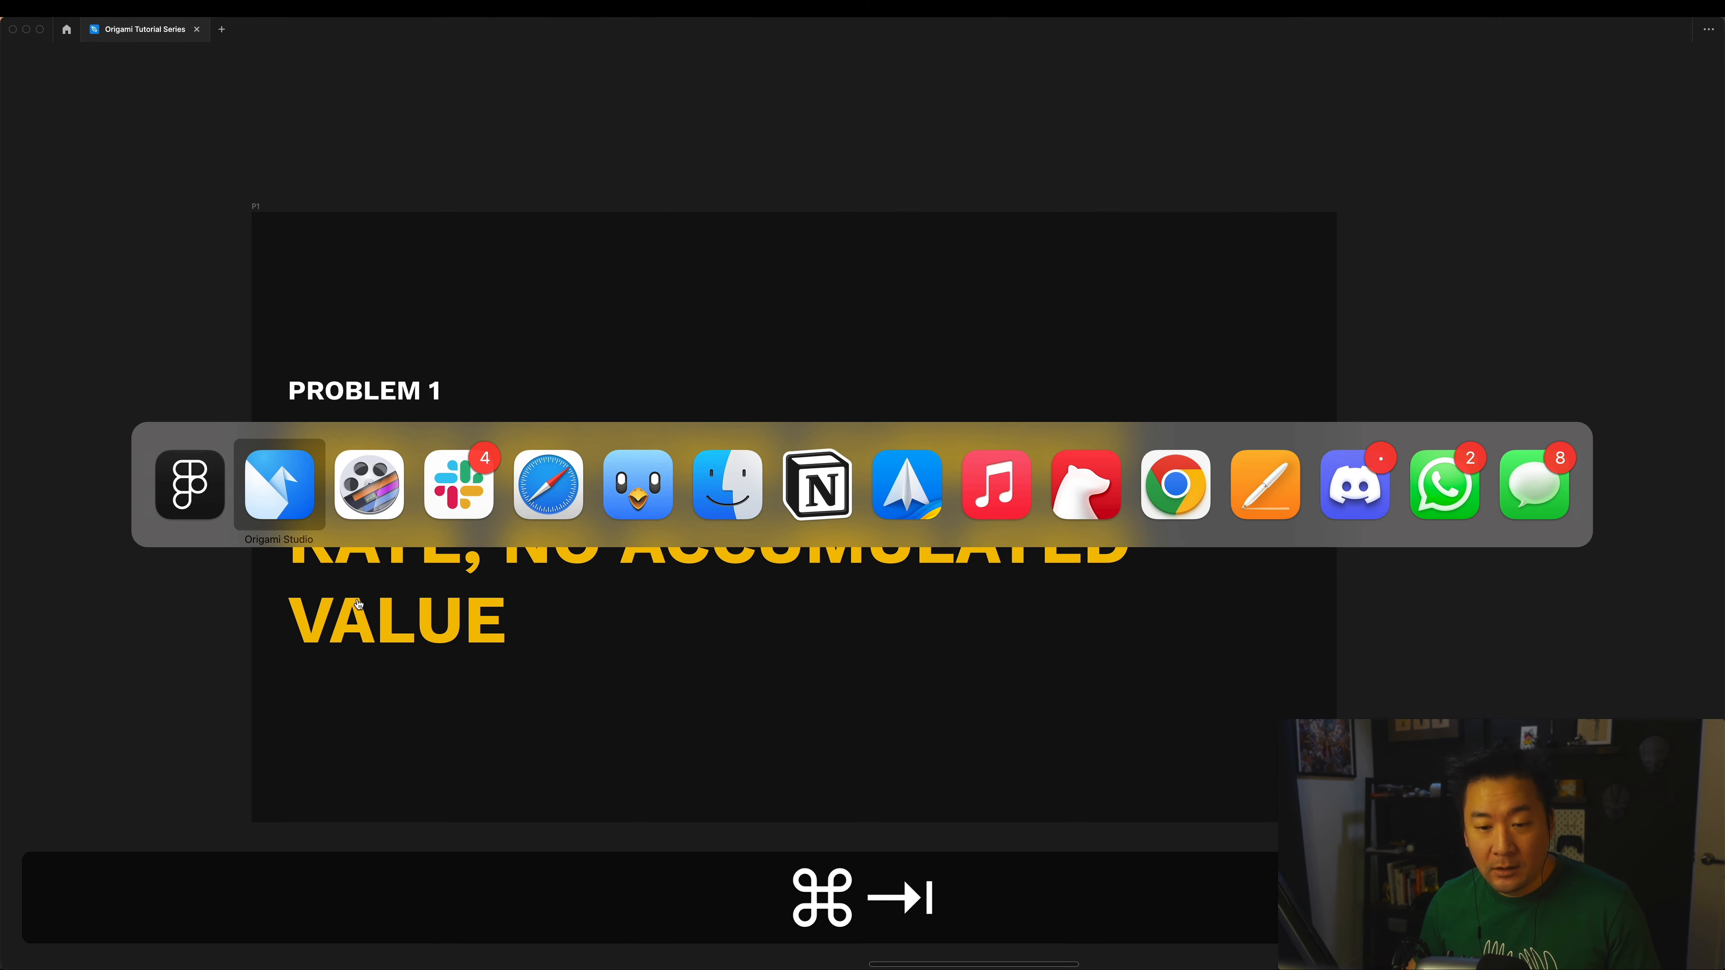
scroll(862, 727, "up", 3)
scroll(863, 727, "right", 3)
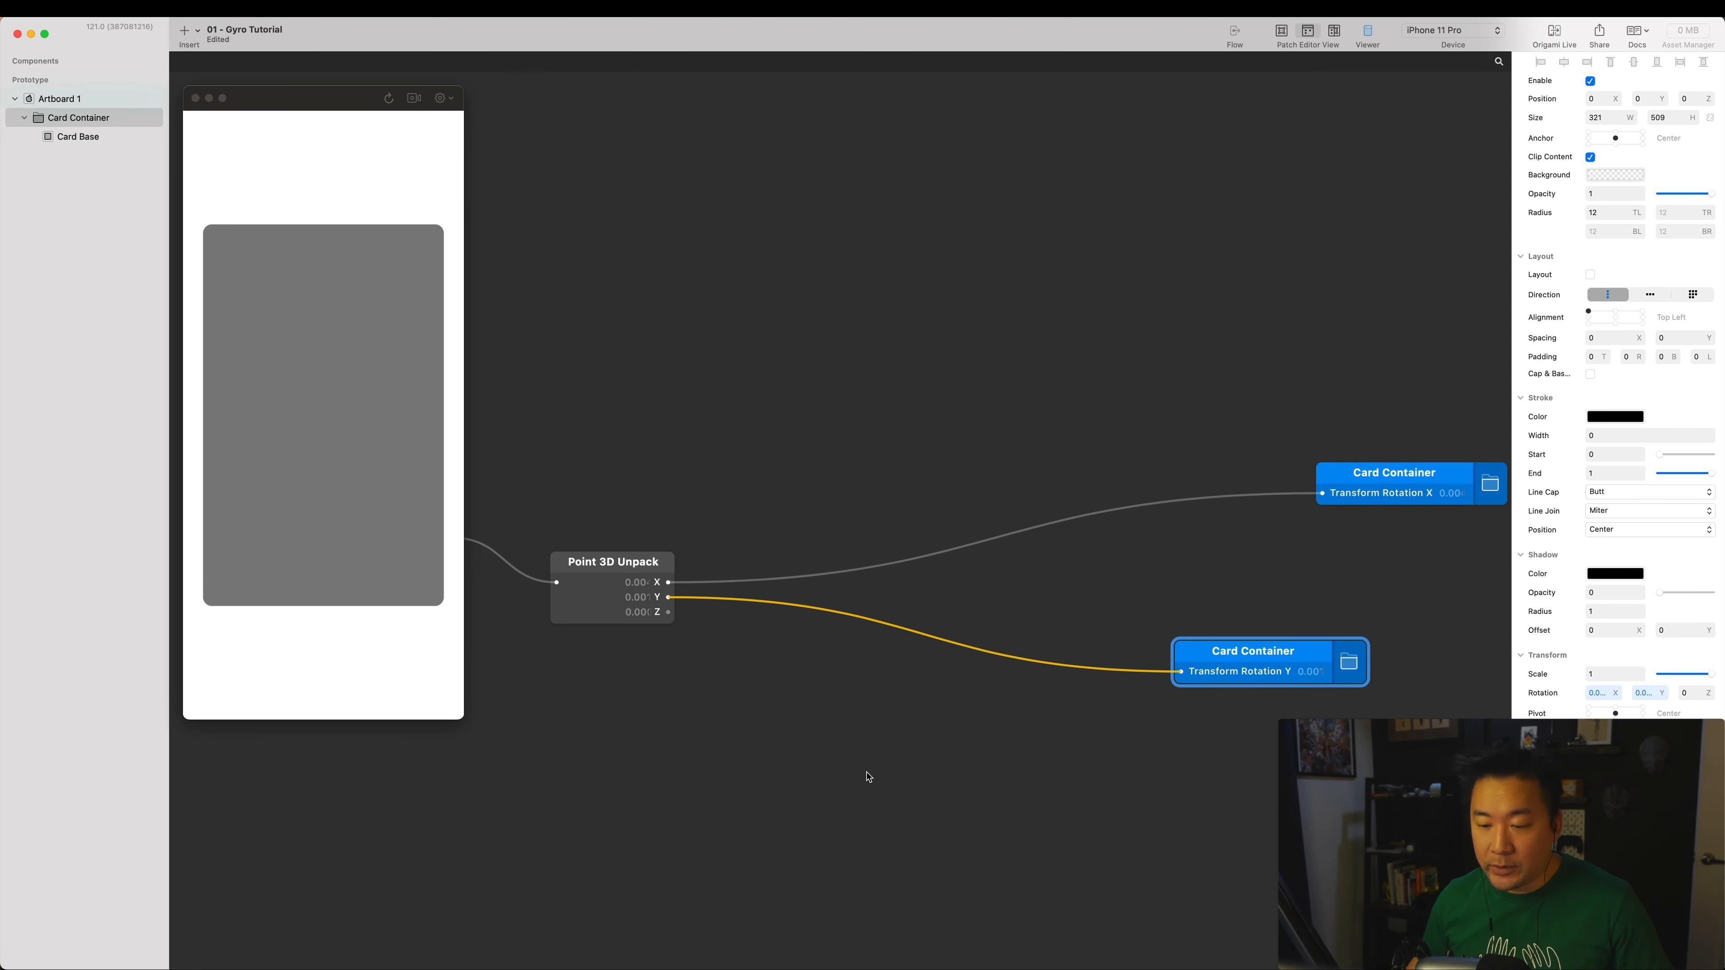
scroll(906, 681, "down", 3)
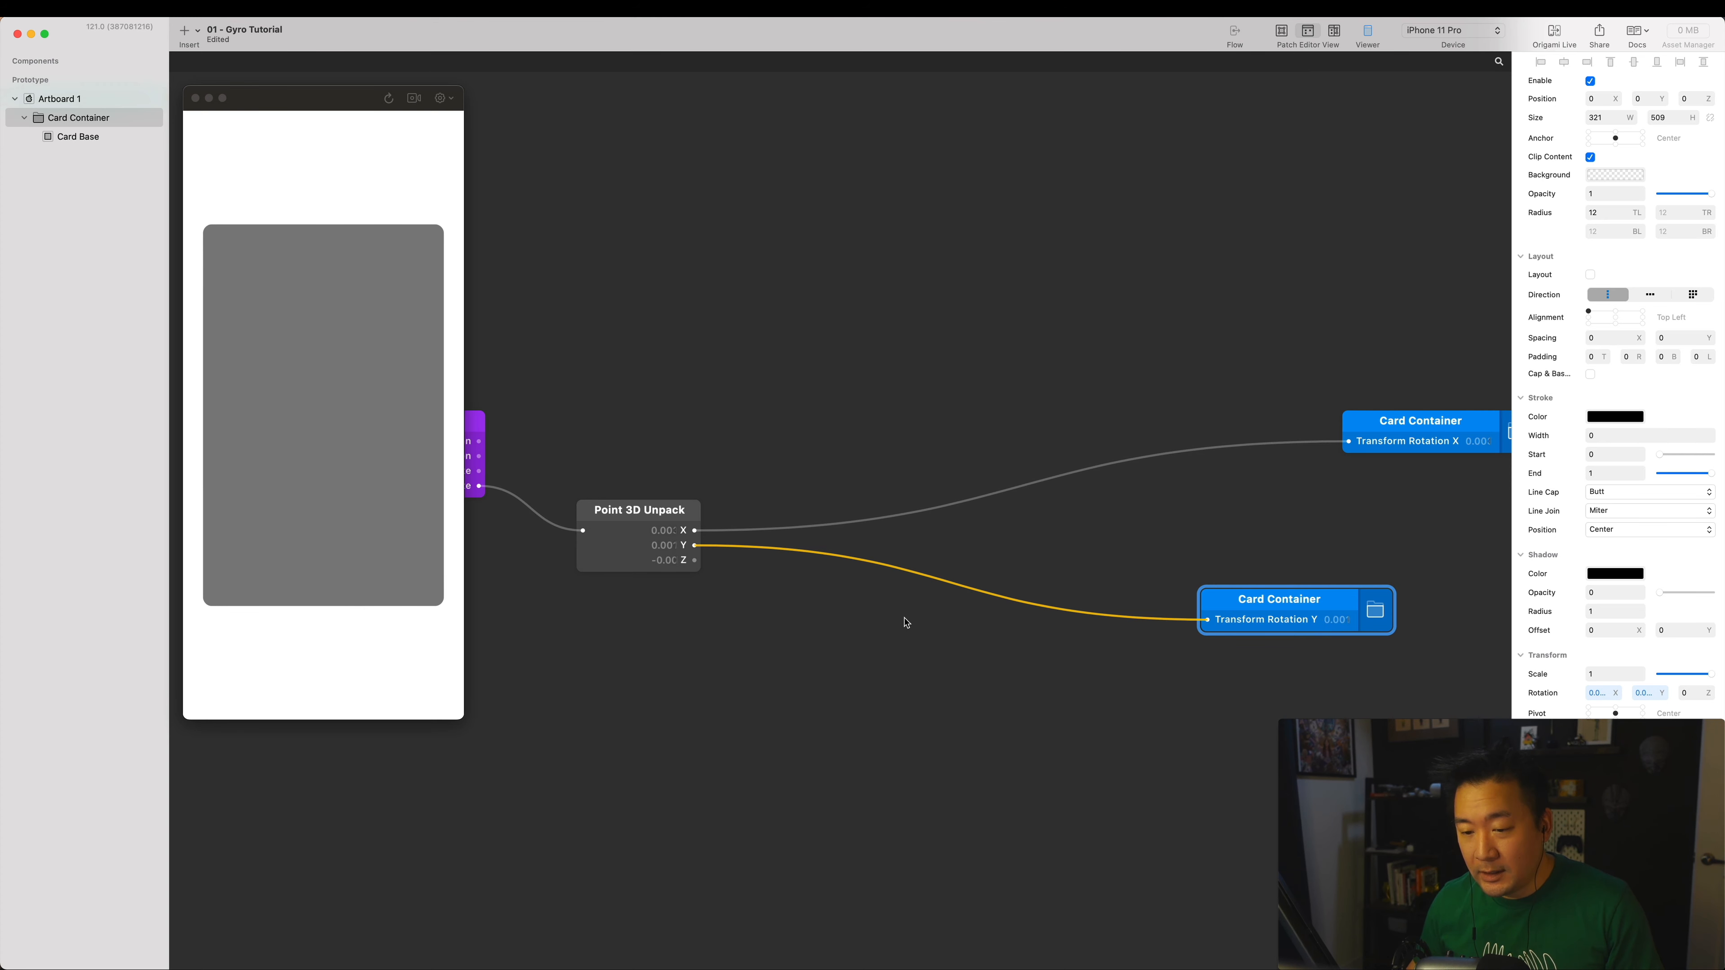
double_click(899, 632)
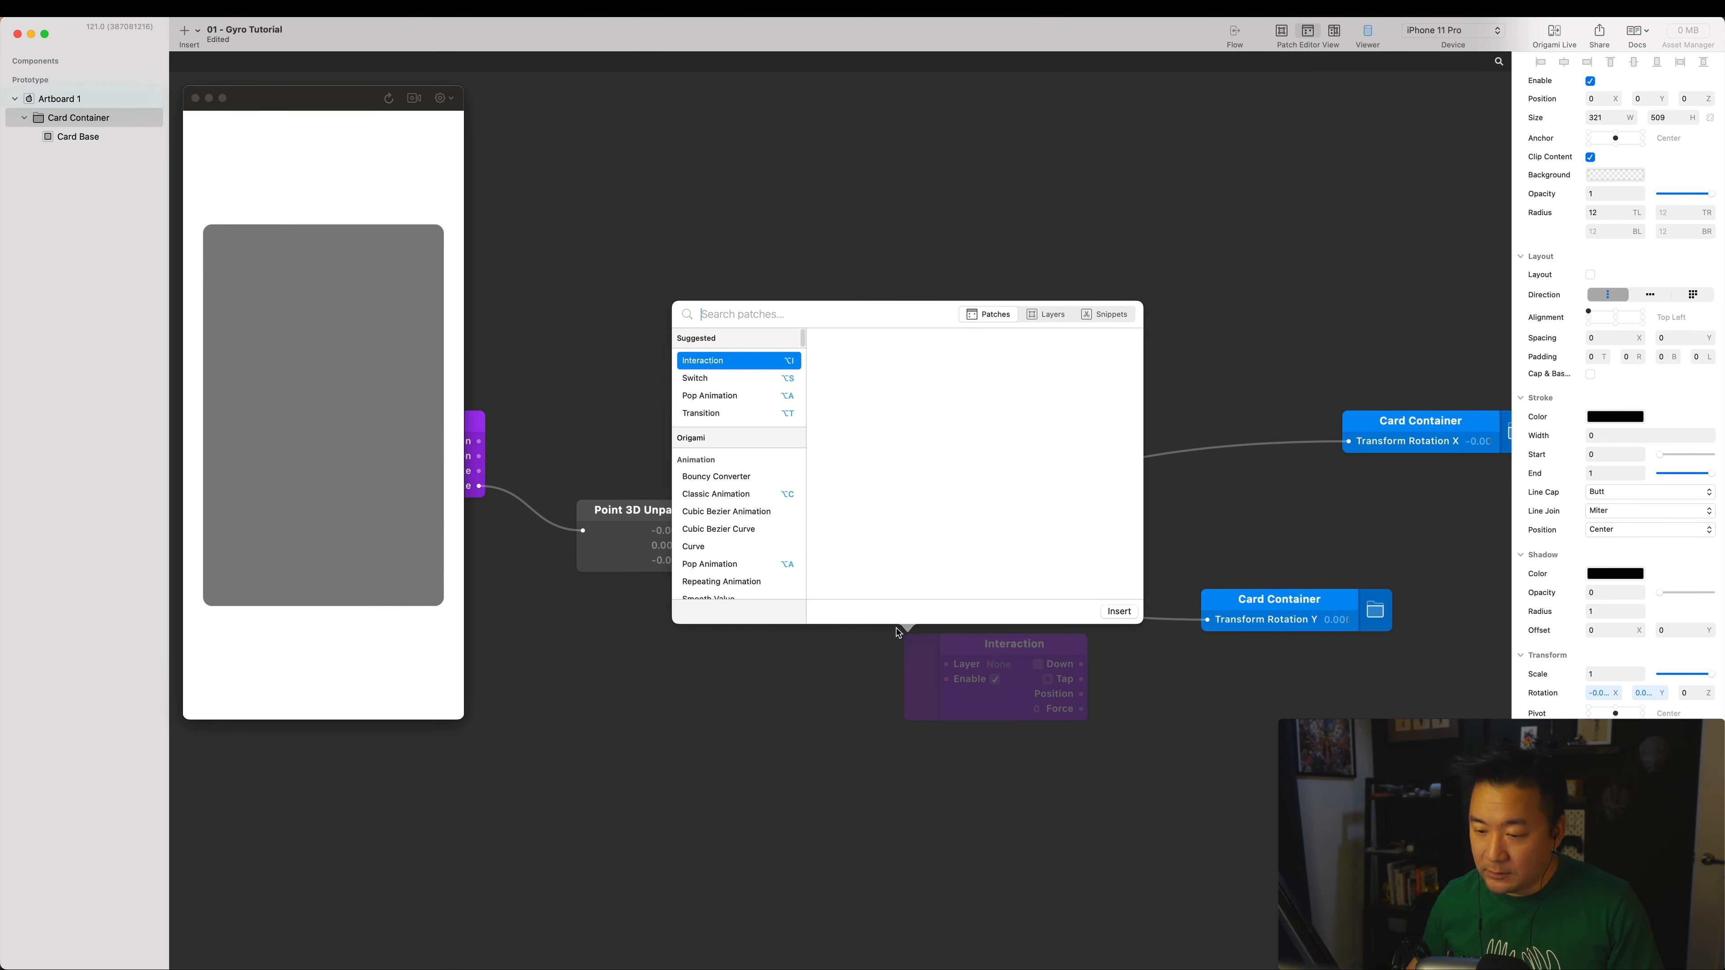
type("add")
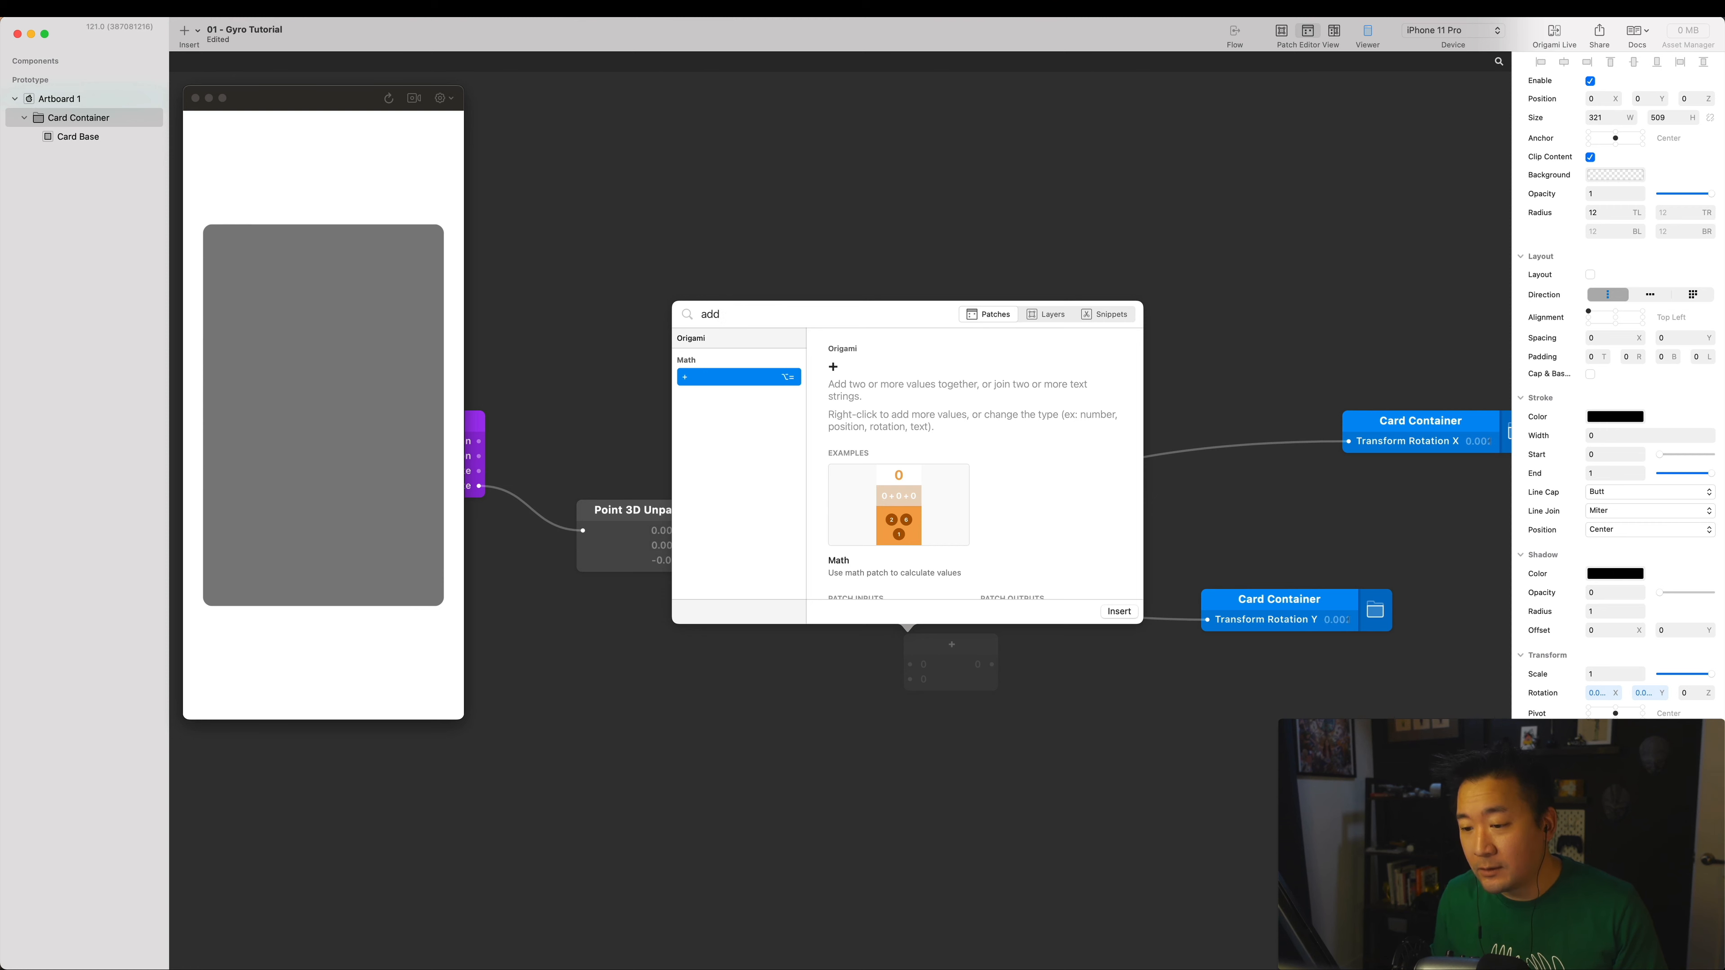
key("Return")
left_click_drag(957, 644, 947, 614)
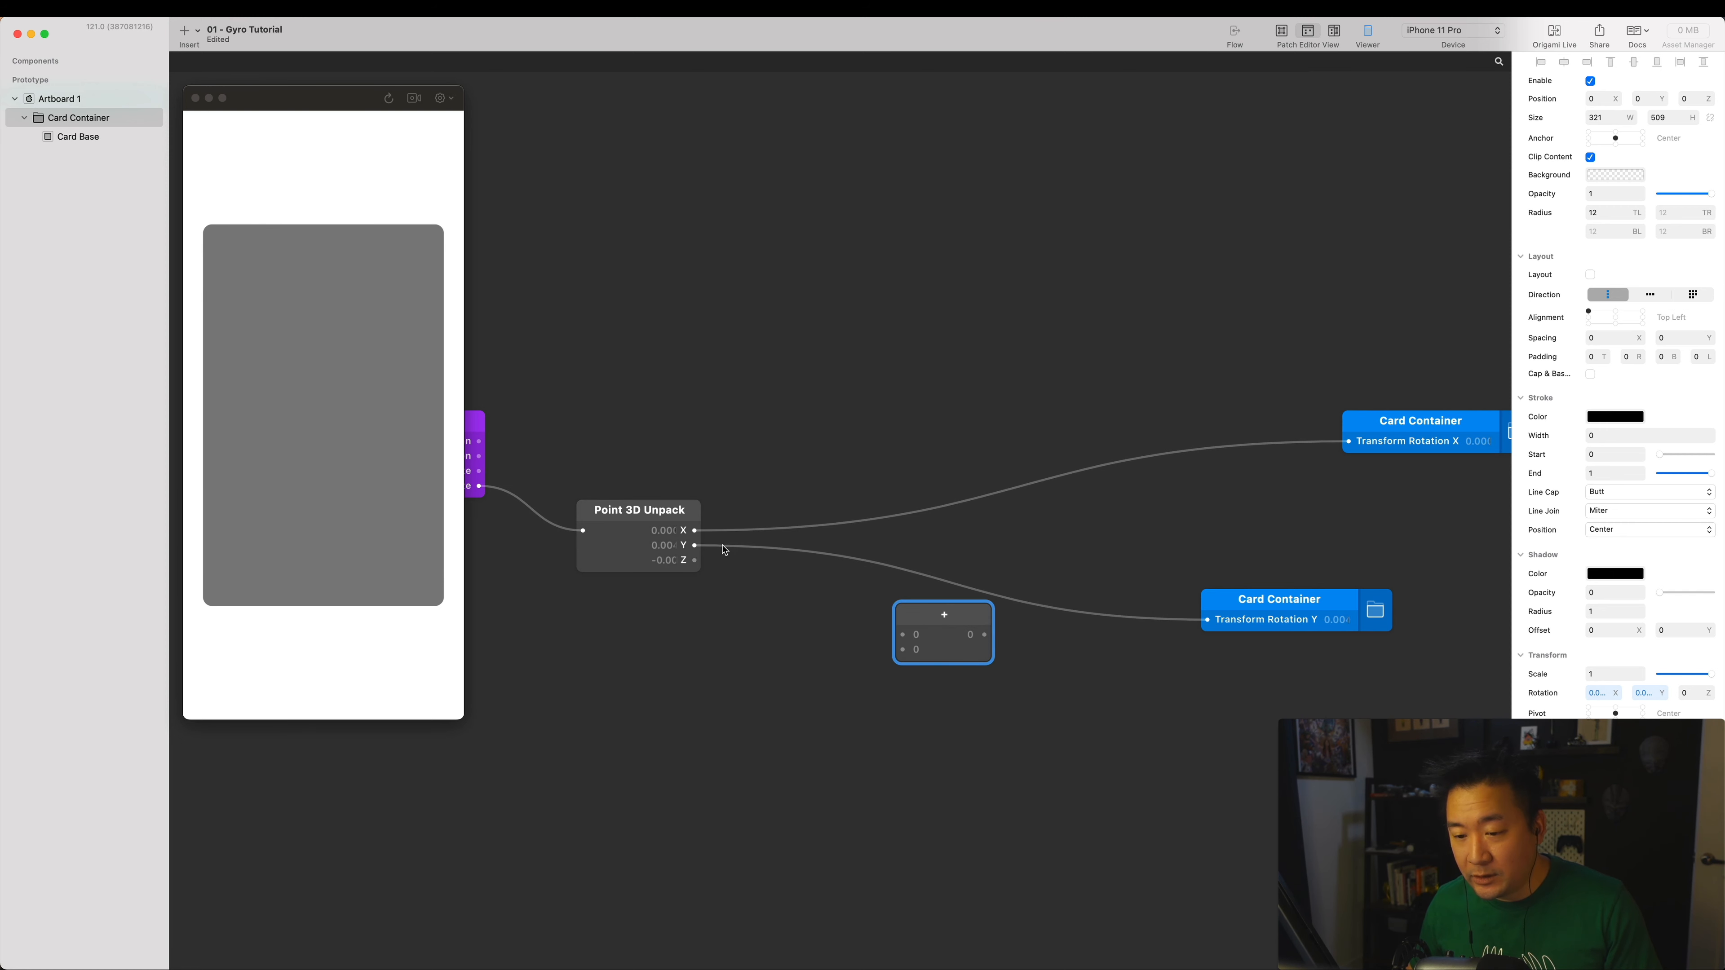
Route the Point 3D Unpack's Y output through the + patch's first input and on to the Card Container's Transform Rotation Y.
left_click_drag(695, 545, 719, 557)
left_click_drag(893, 635, 1208, 619)
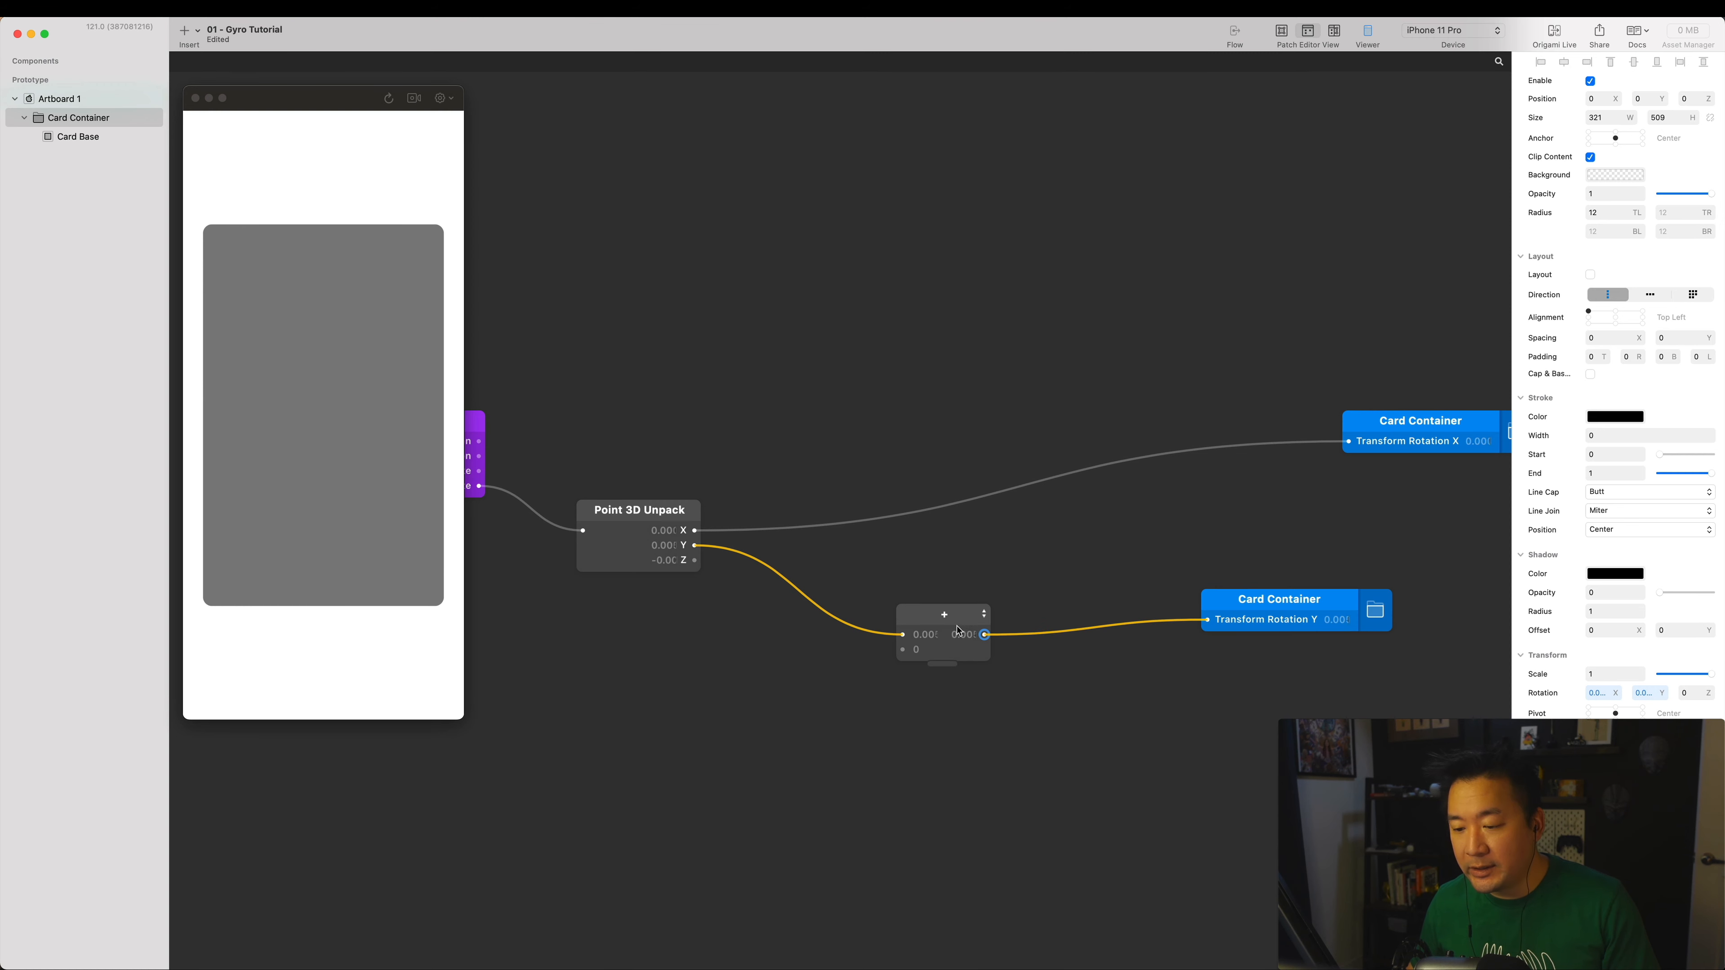
left_click(949, 626)
mouse_move(947, 623)
left_mouse_down()
mouse_move(954, 597)
mouse_move(957, 623)
left_mouse_up()
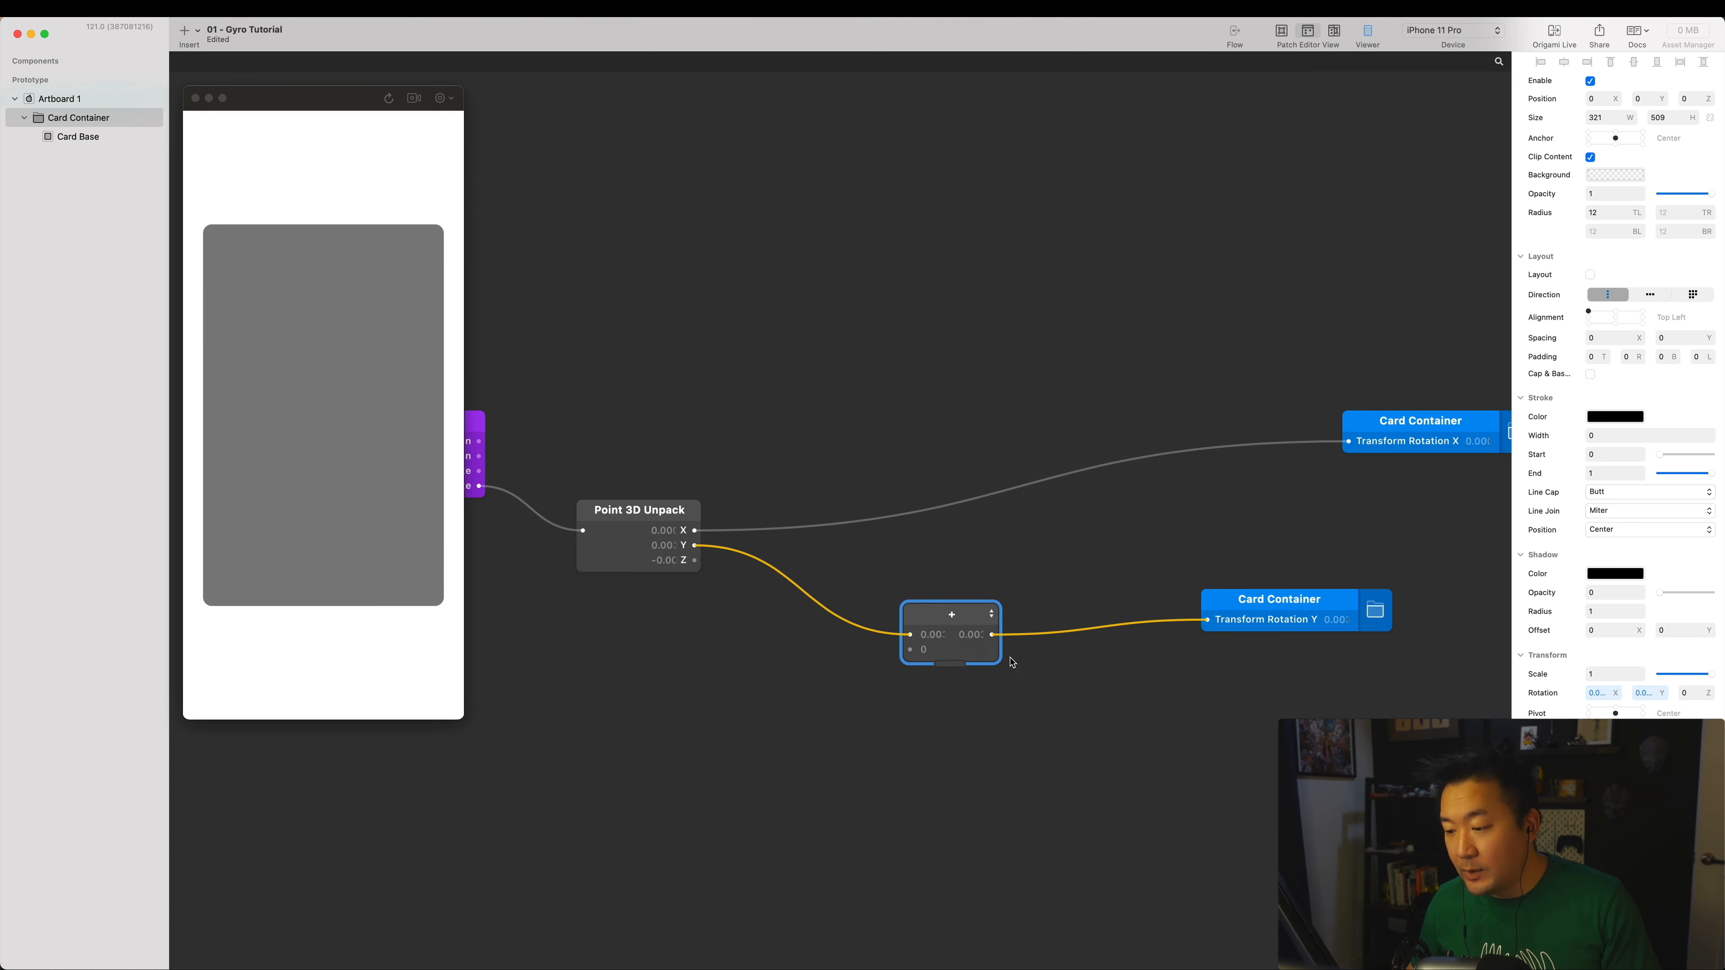
Add a Variable Broadcaster named Y Rot Accumulator beside the + patch and feed it the + patch's output.
left_click(1166, 726)
left_click_drag(1167, 726, 1068, 724)
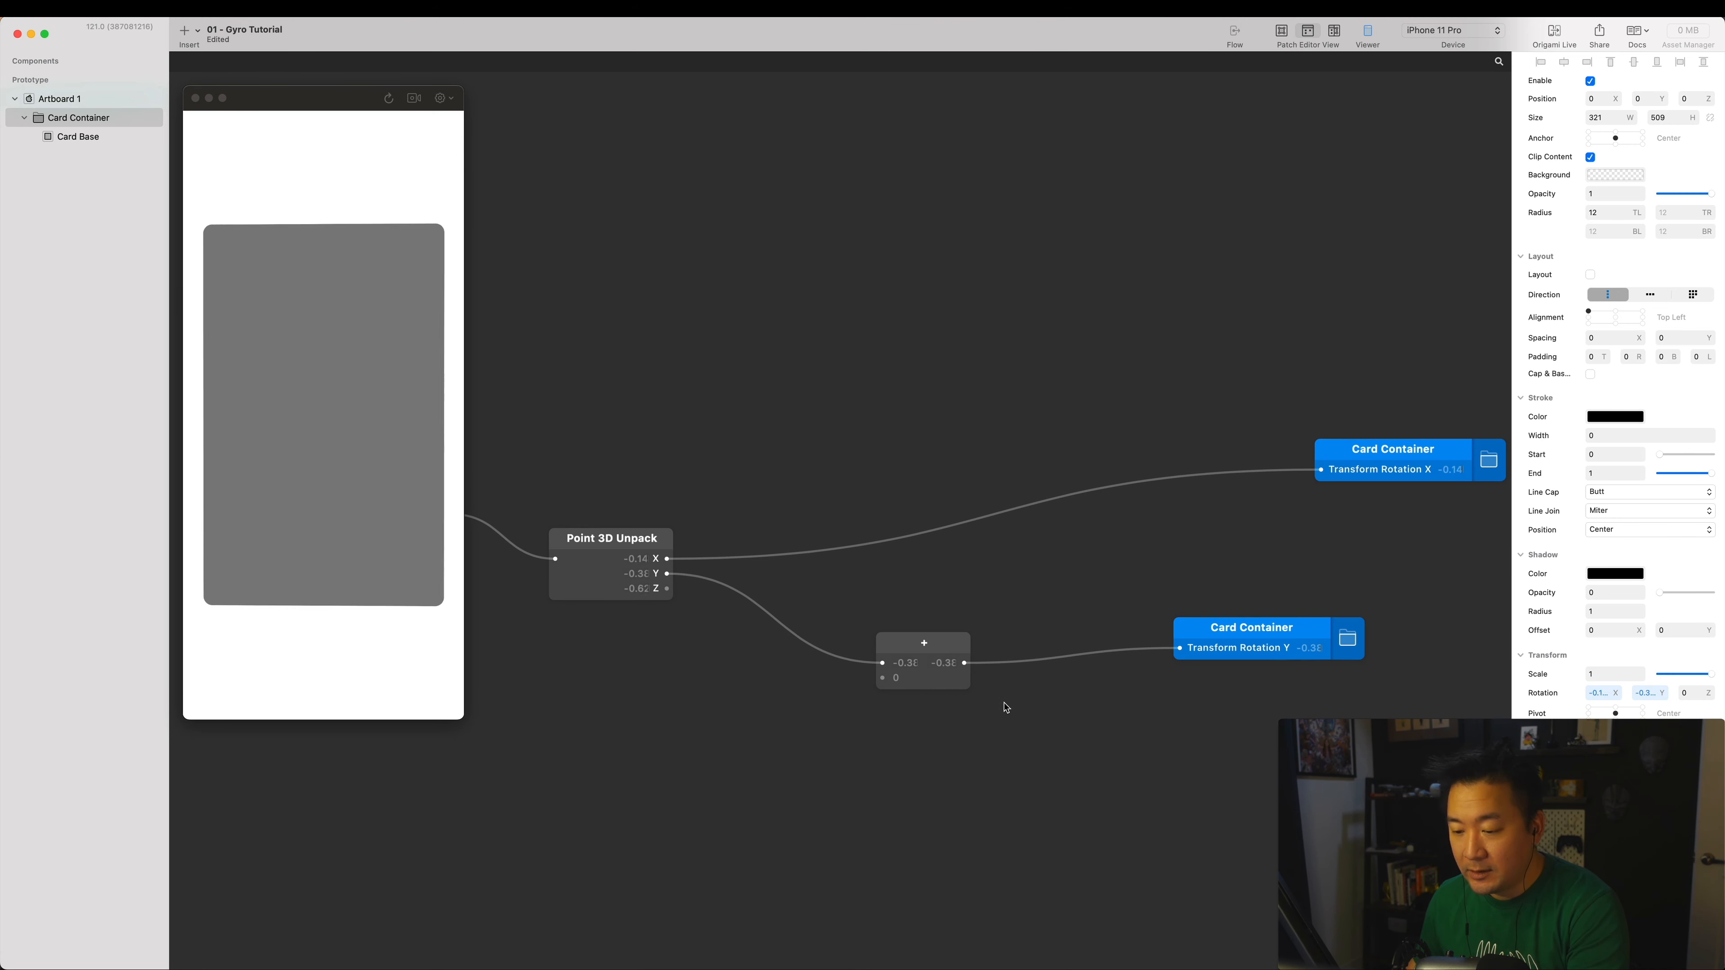
left_click_drag(1008, 715, 960, 692)
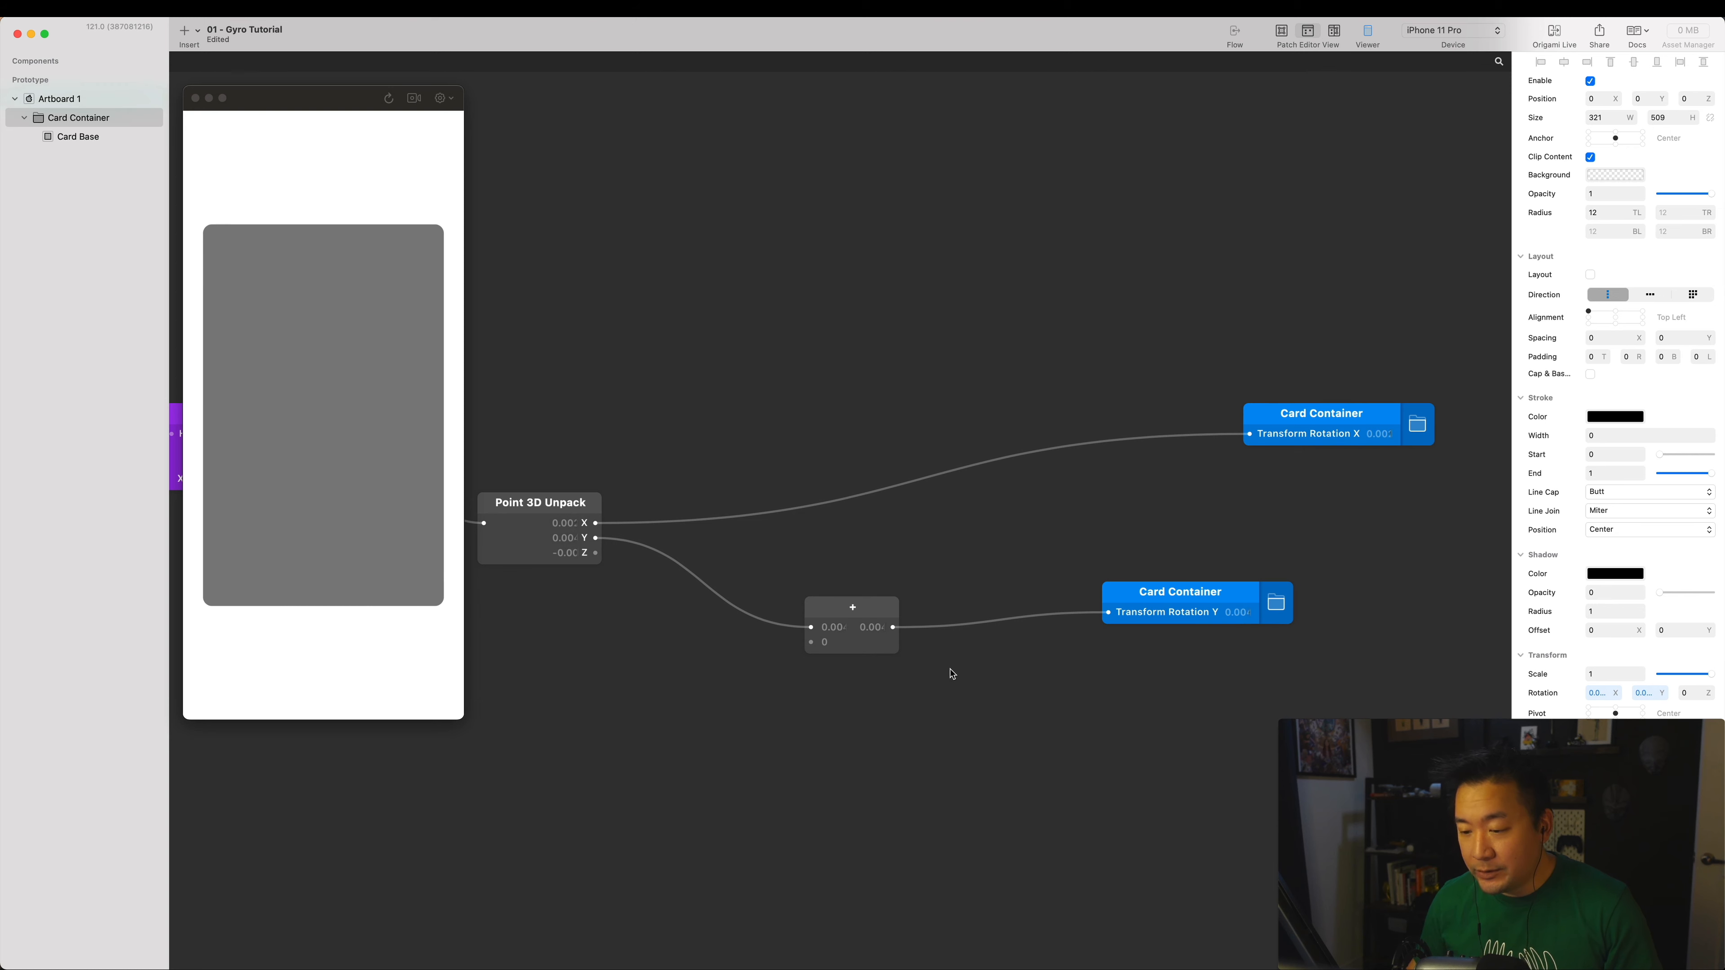
double_click(951, 673)
type("var")
key("Return")
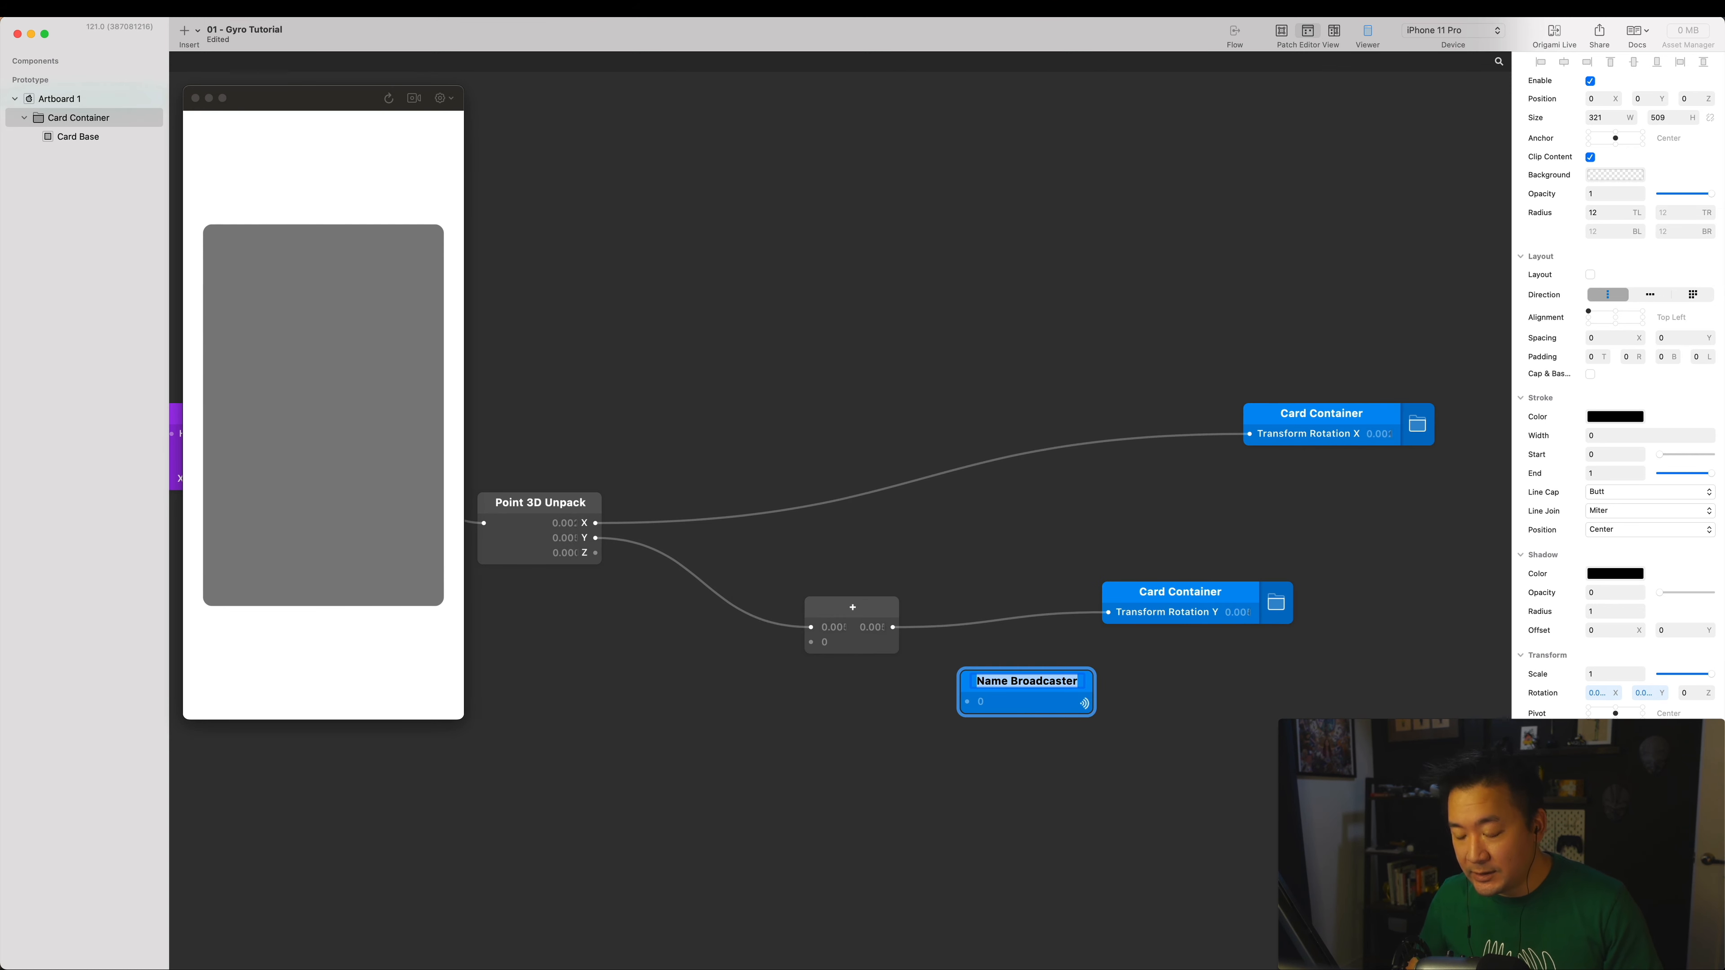
key("shift")
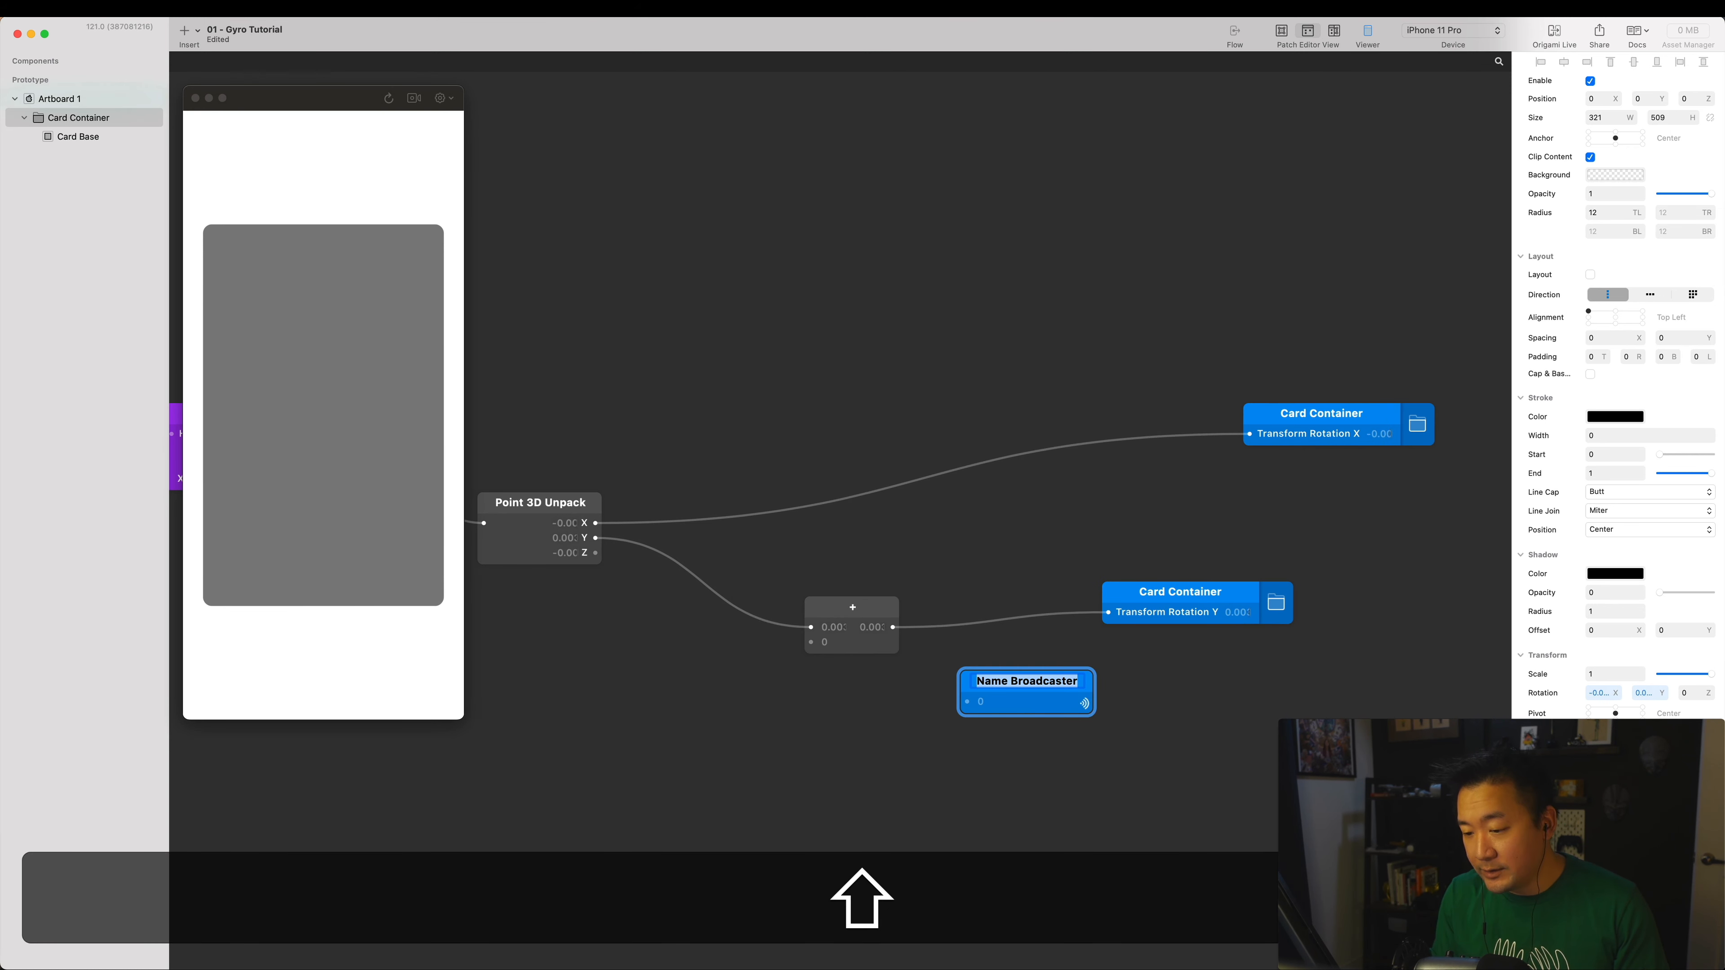
type("Y Rot")
key("shift+space")
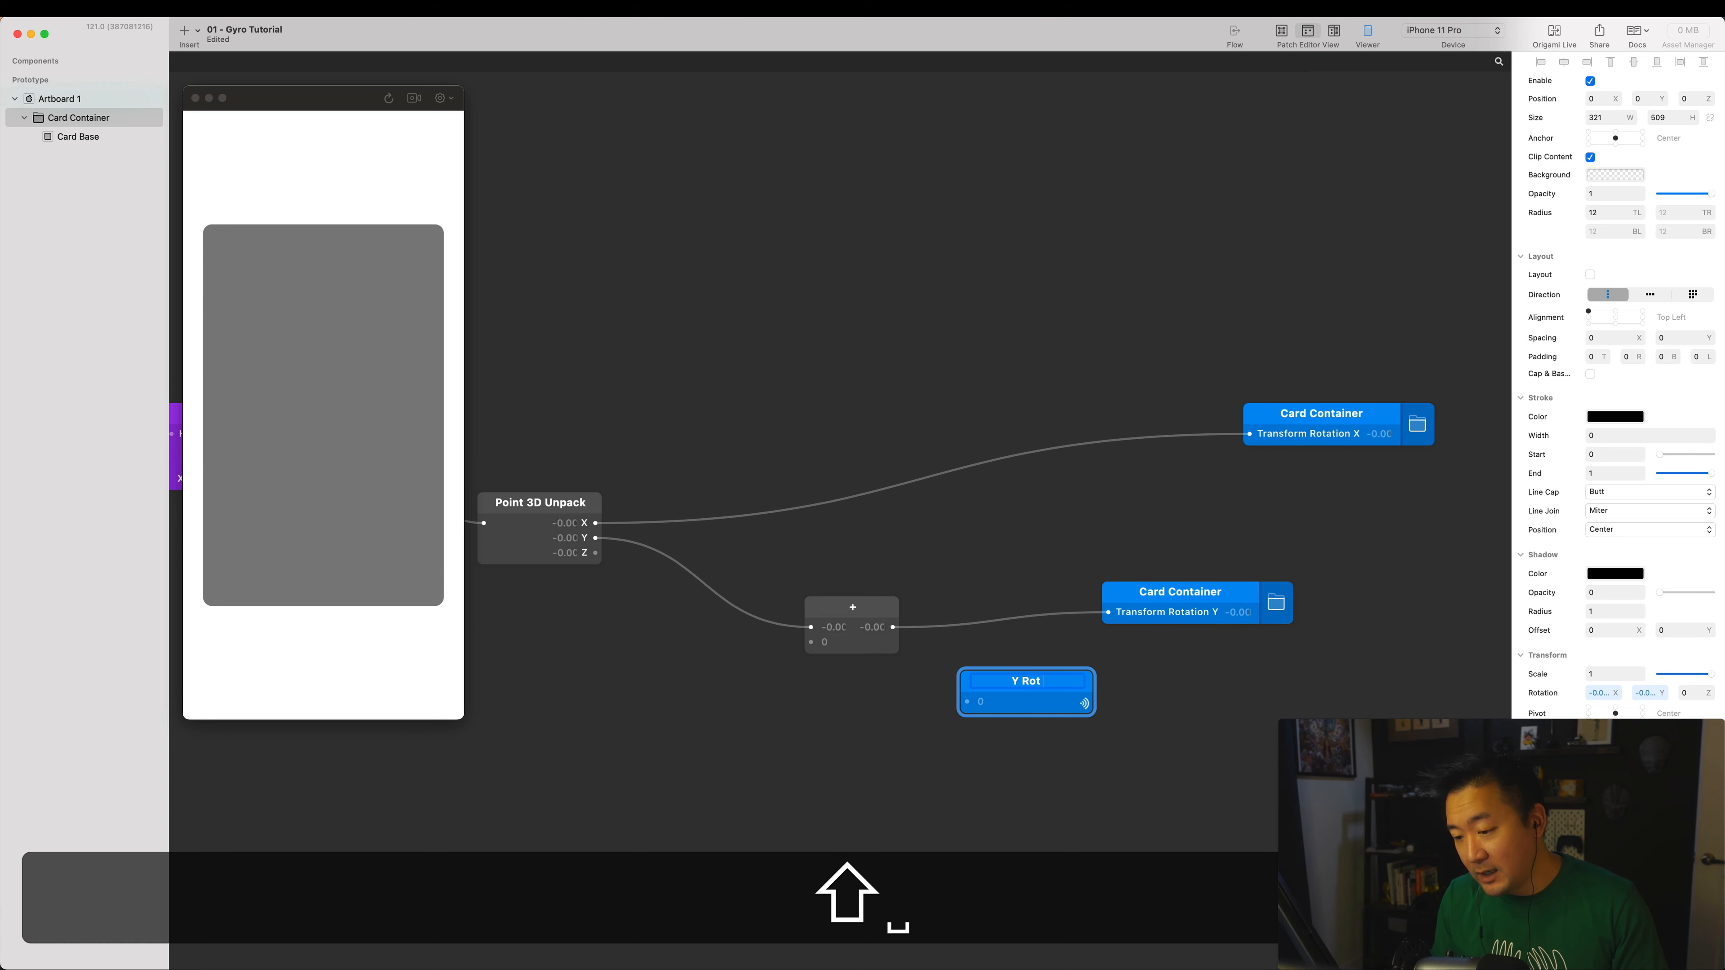
type("Accumula")
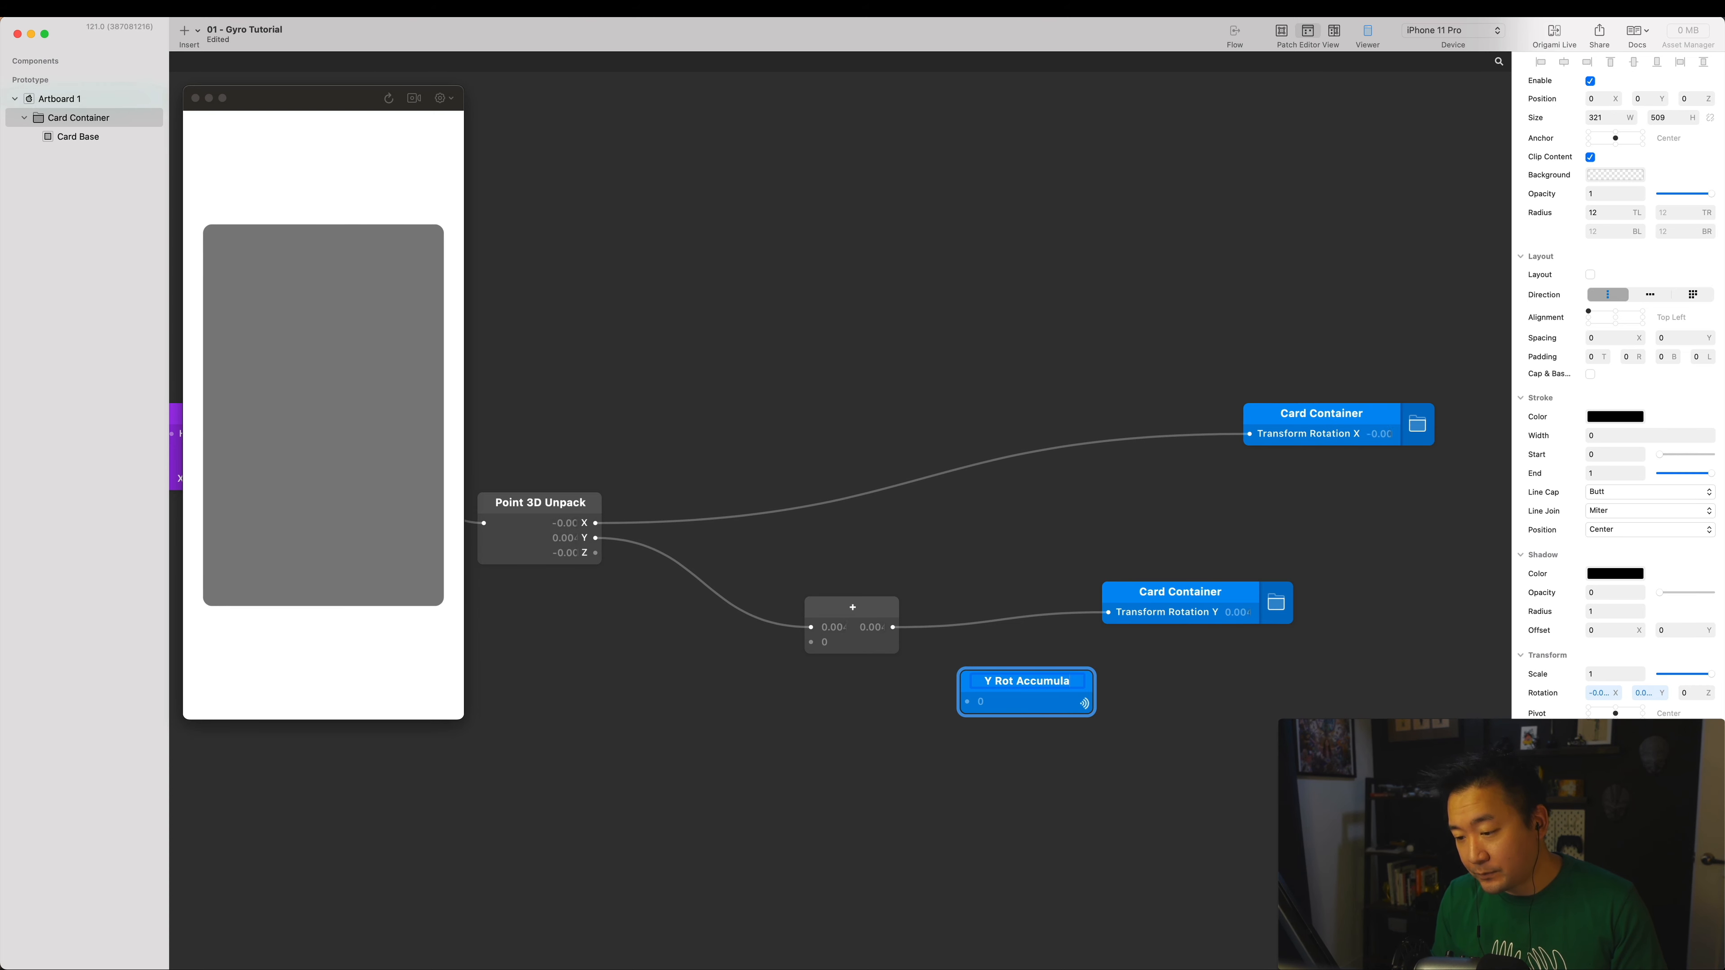
type("tor")
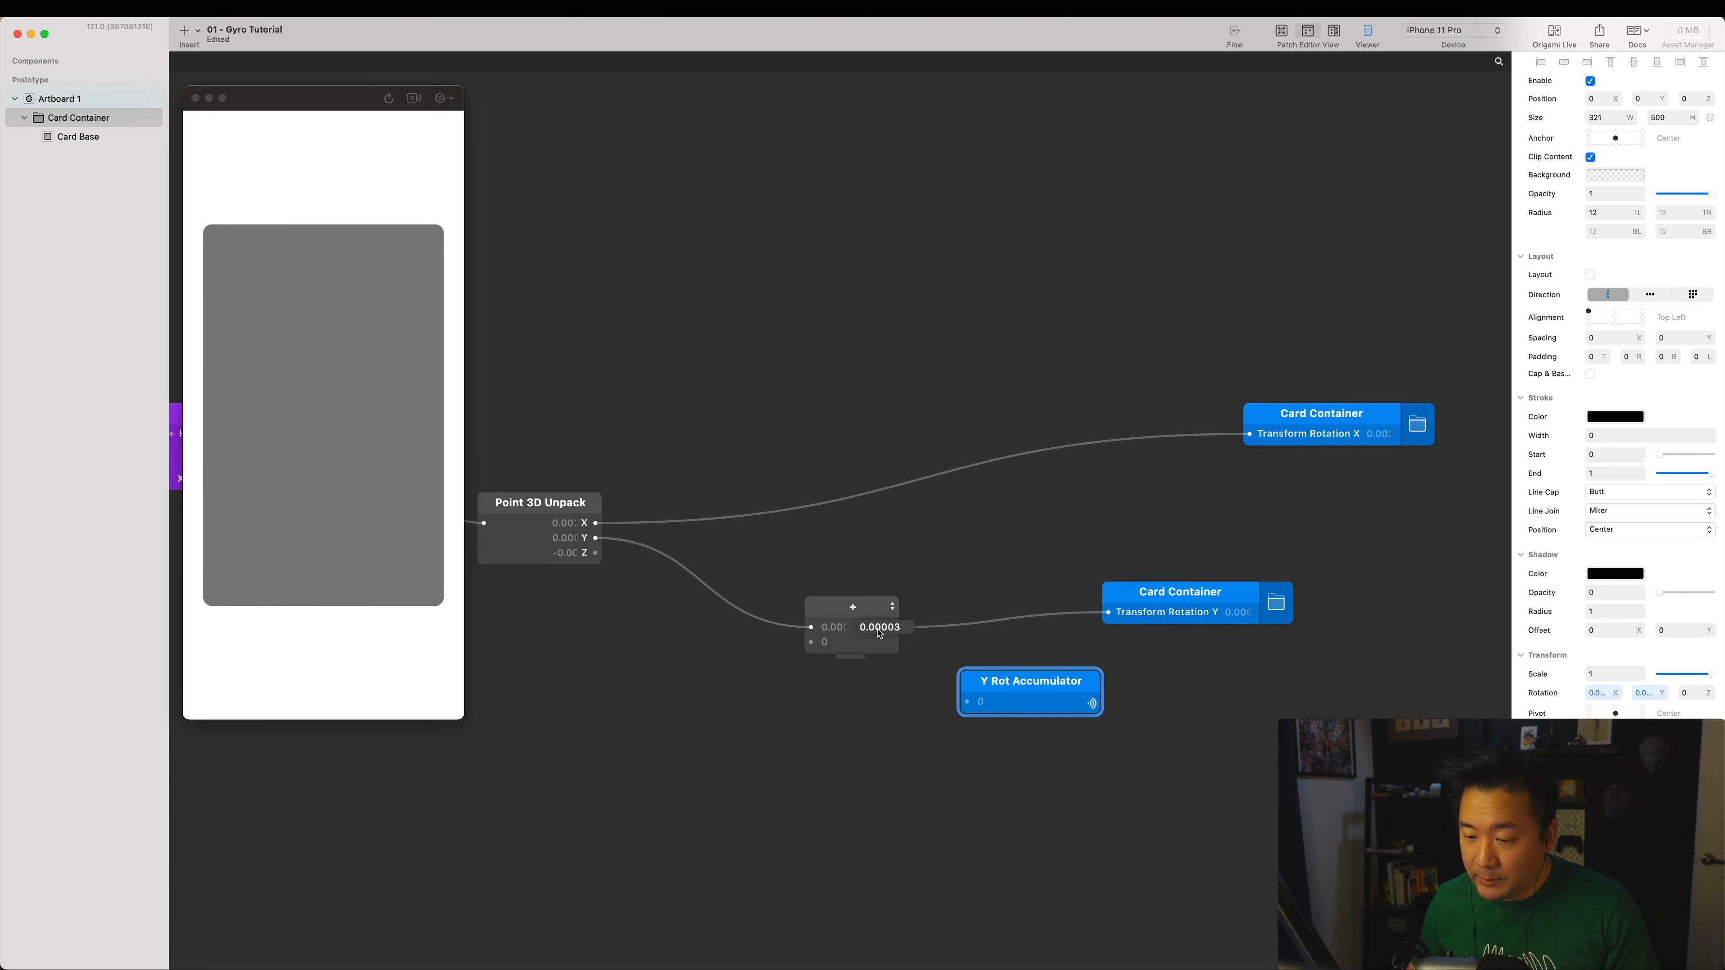
left_click_drag(895, 629, 967, 702)
left_click_drag(1013, 688, 998, 673)
Add a Variable Receiver for Y Rot Accumulator and connect its output to the + patch's second input.
double_click(699, 726)
type("var")
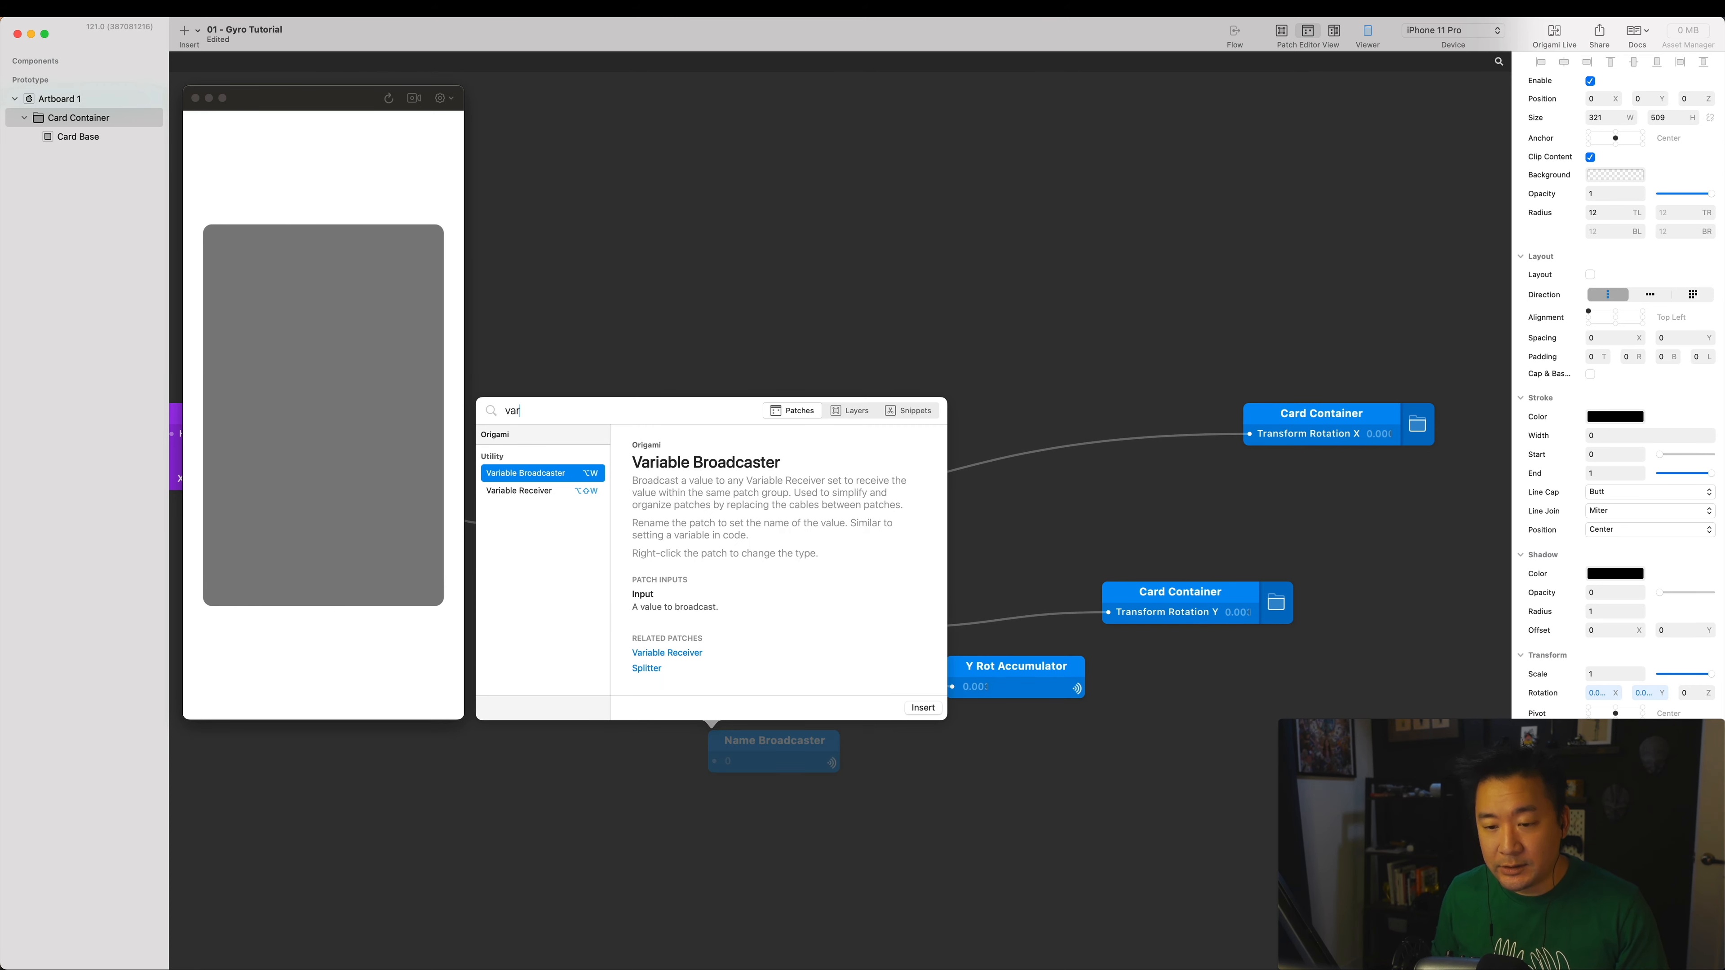
key("Down")
key("Return")
left_click_drag(770, 737, 811, 642)
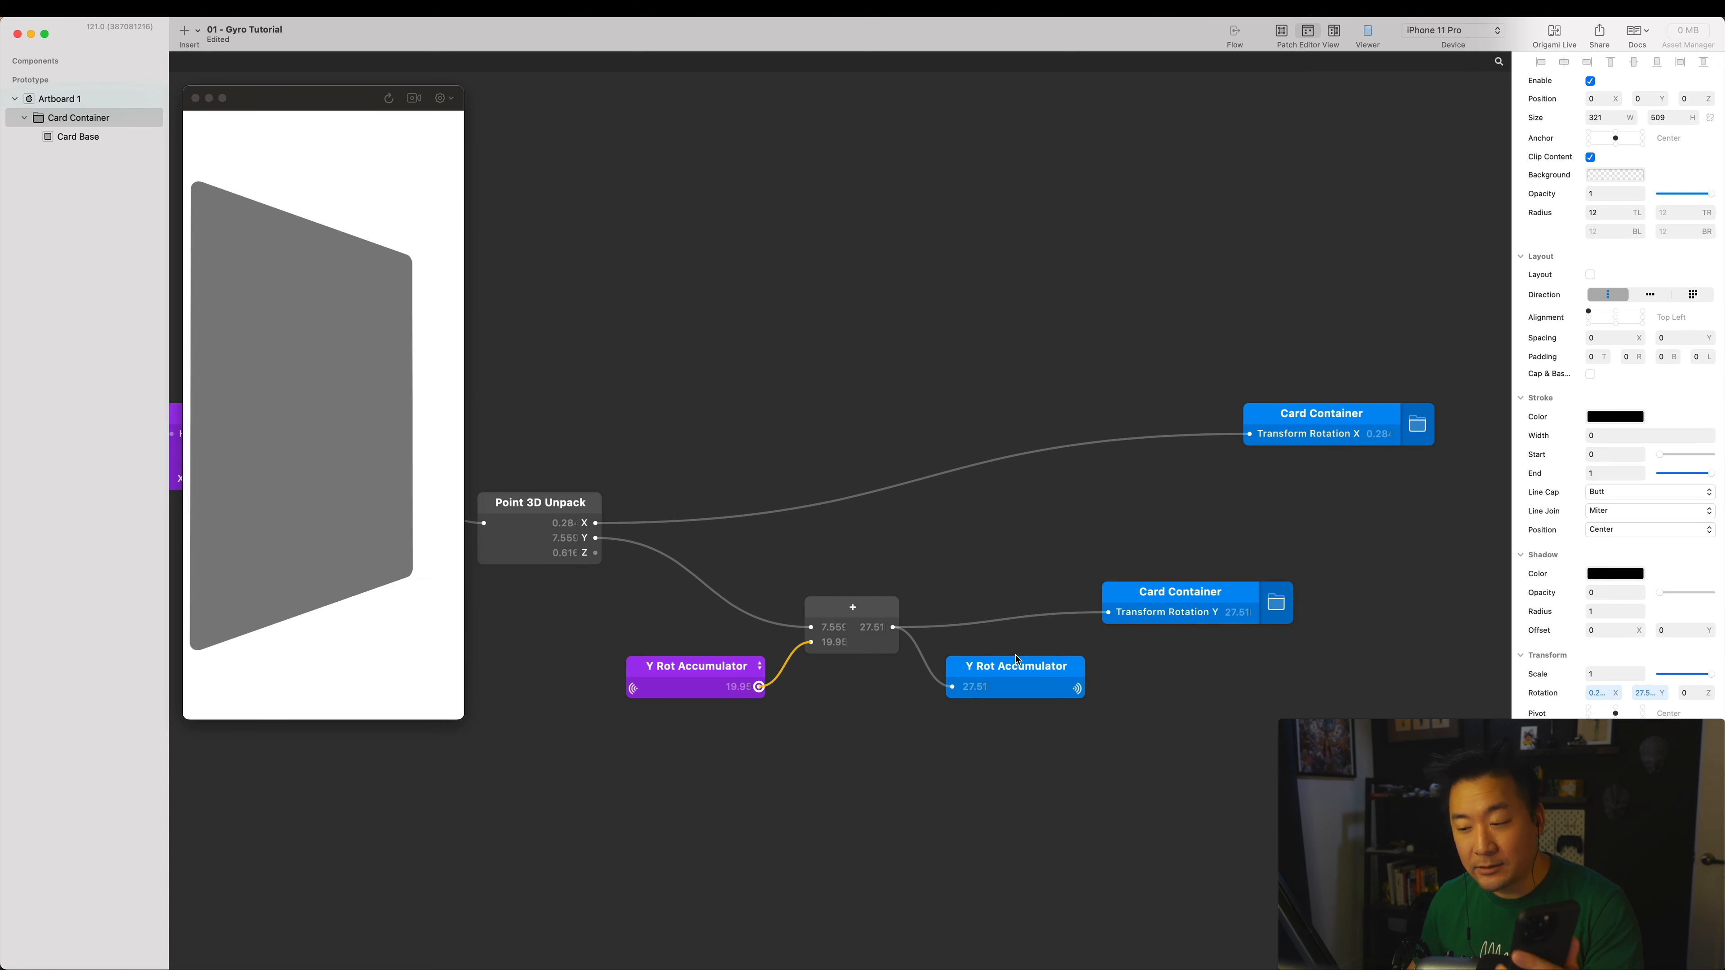
Add a × patch before the Card Container's Y rotation patch and connect the + output to its first input.
left_click_drag(1198, 599, 1405, 599)
double_click(1252, 672)
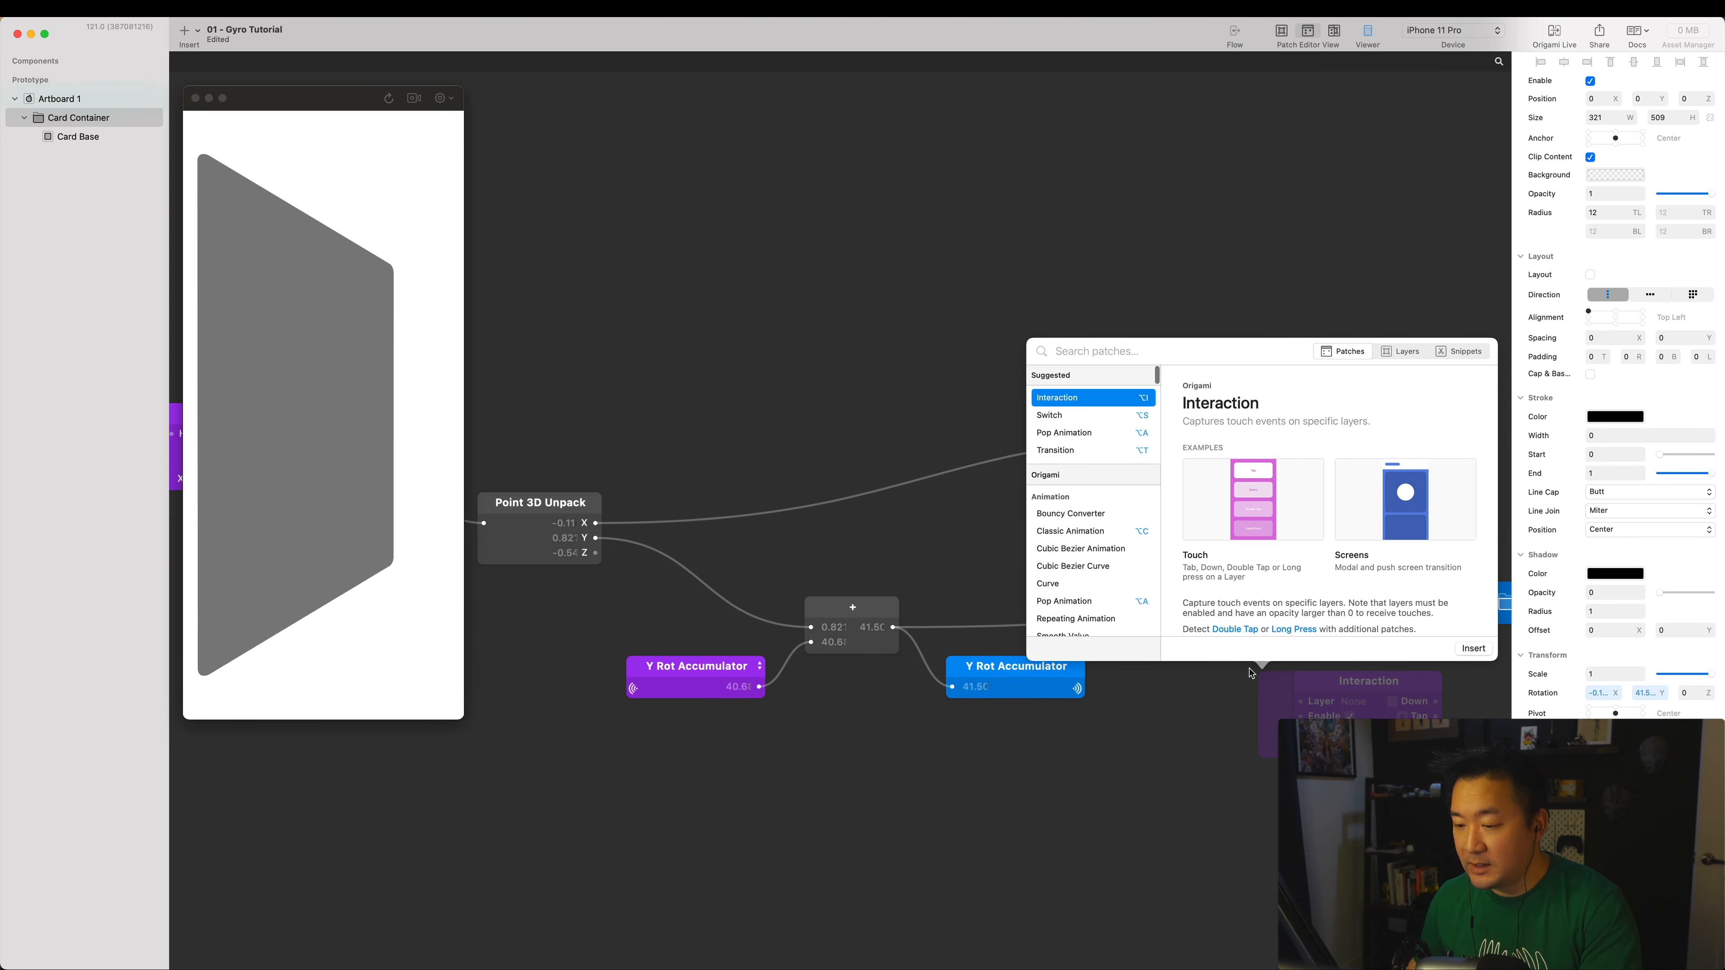
type("multi")
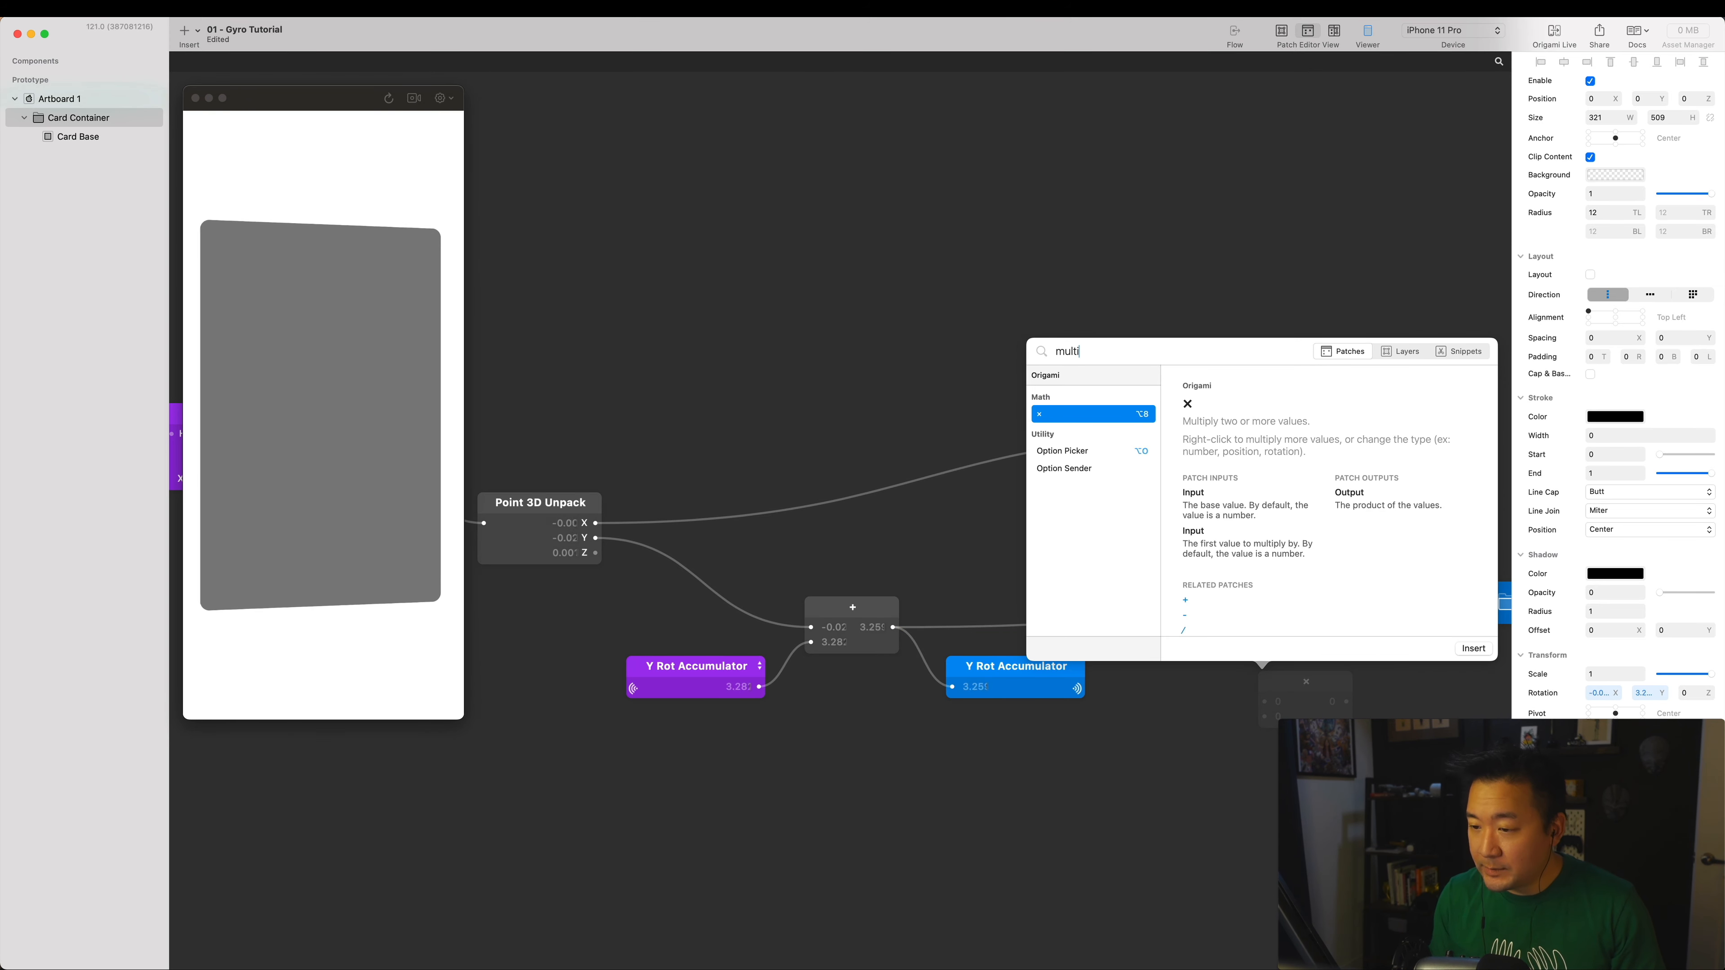
key("Return")
left_click_drag(1290, 685, 1245, 625)
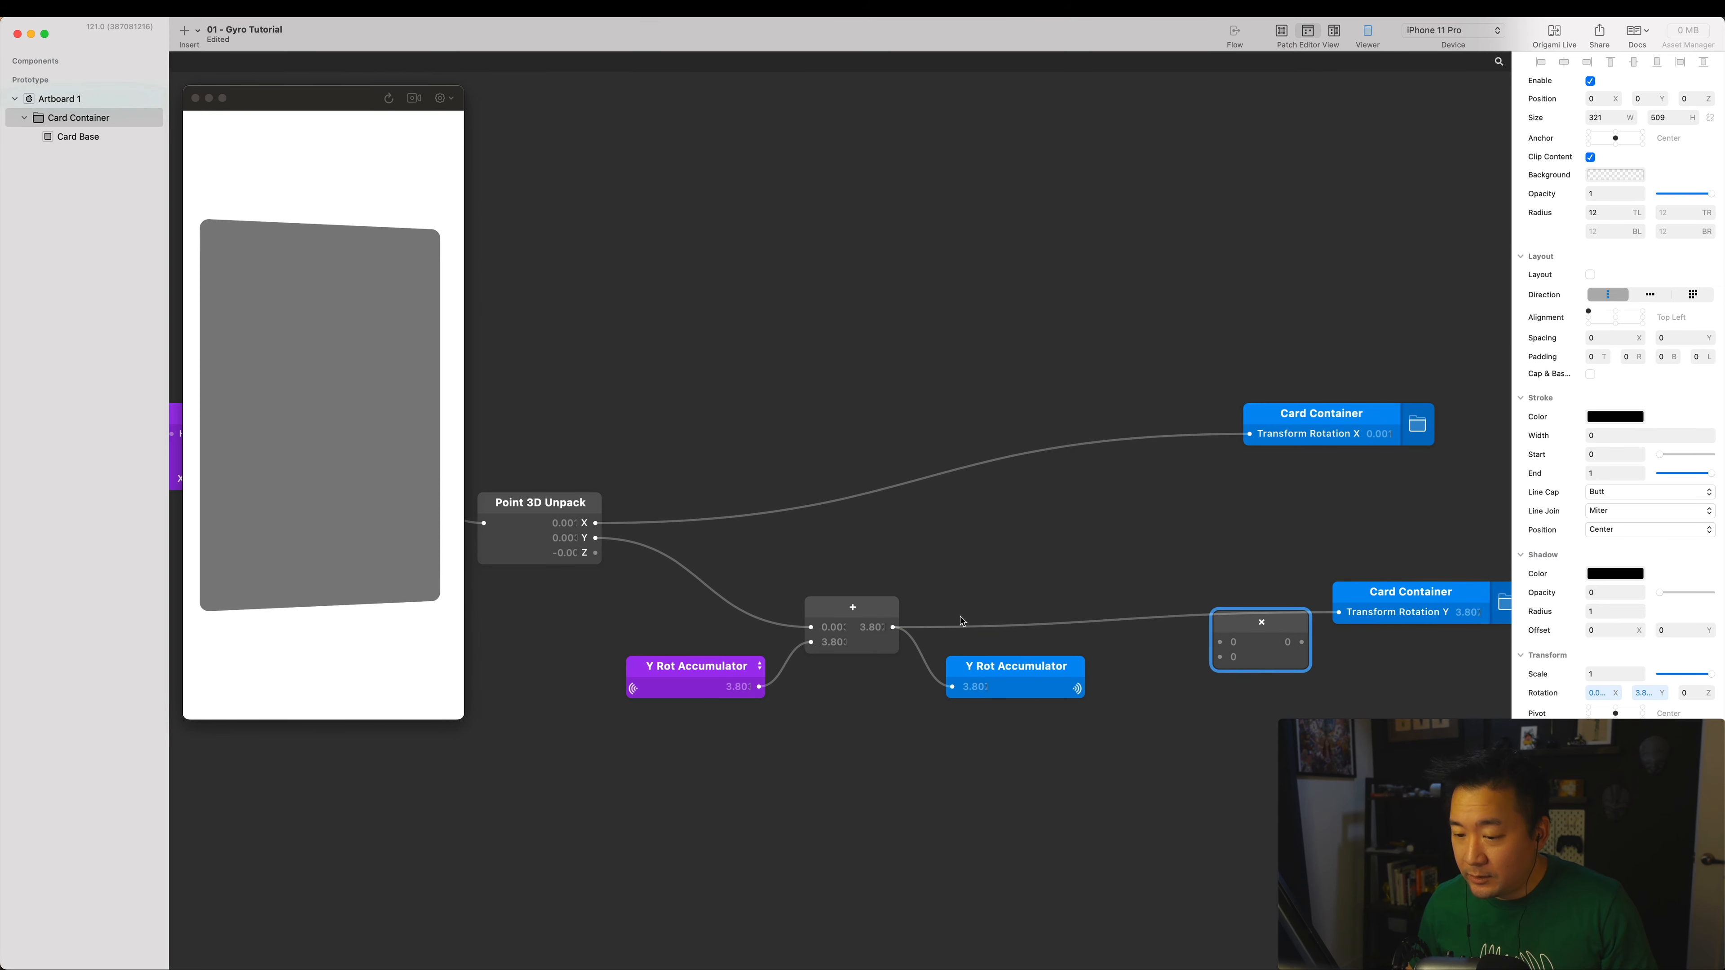
left_click_drag(893, 627, 1219, 642)
Set the × patch's second input to 0.5 and connect its output to the Card Container's Transform Rotation Y.
left_click(1254, 658)
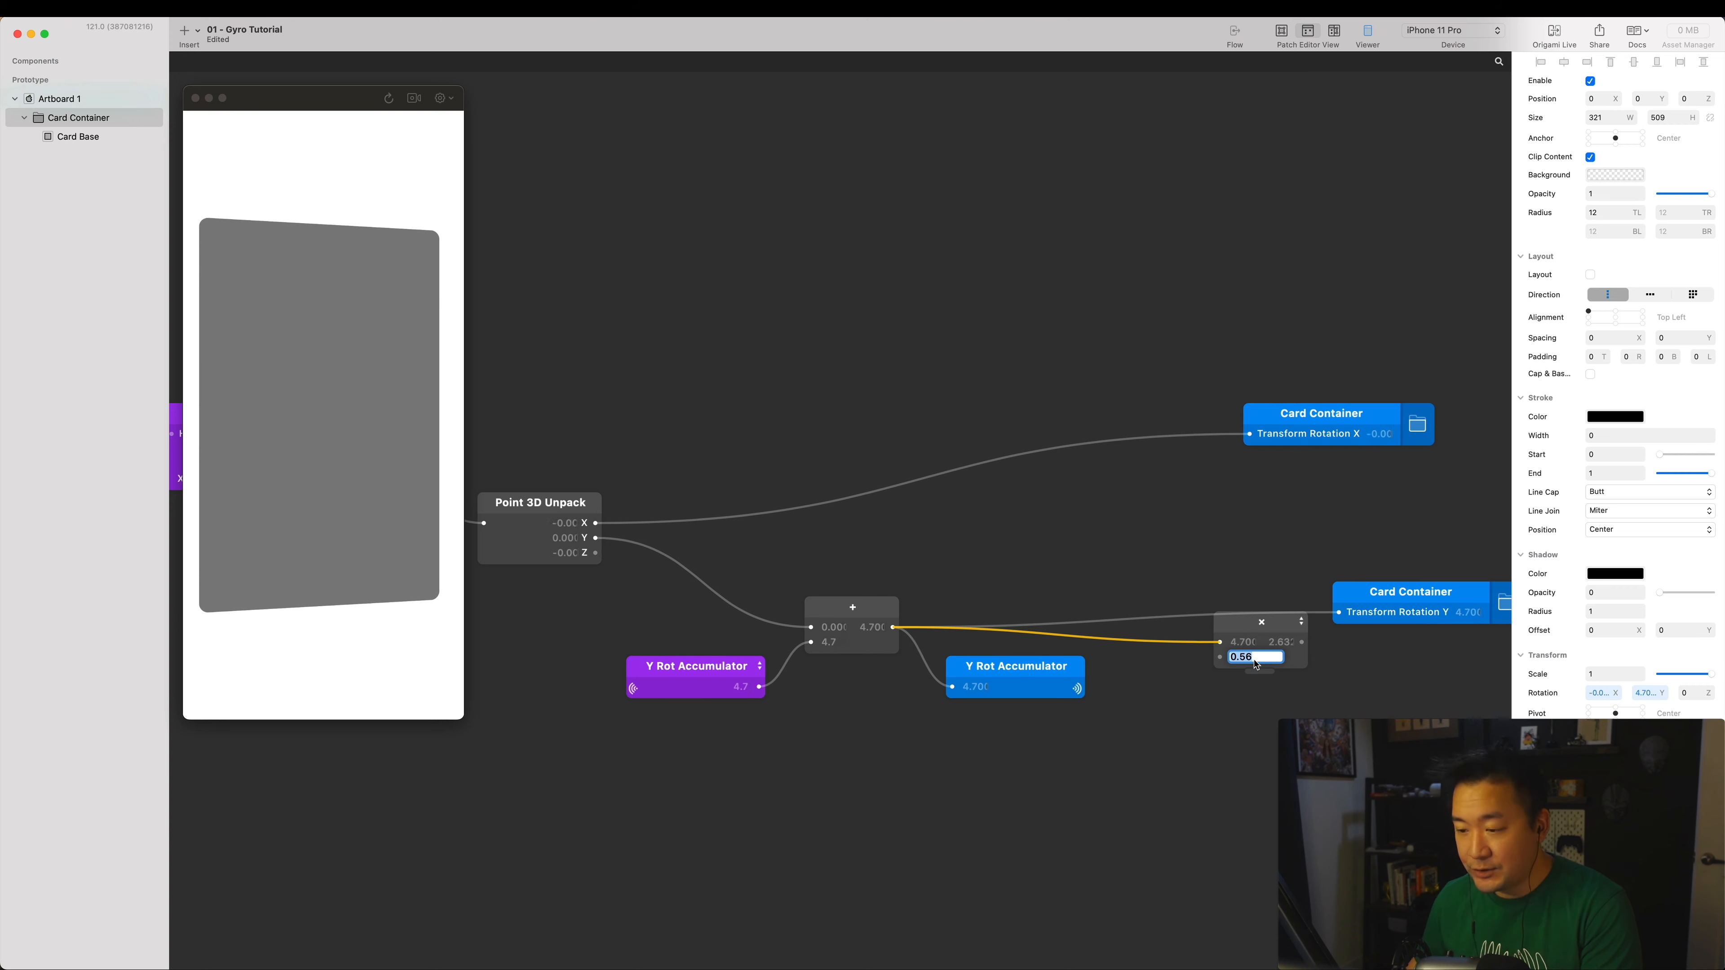
left_click_drag(1269, 631, 1248, 561)
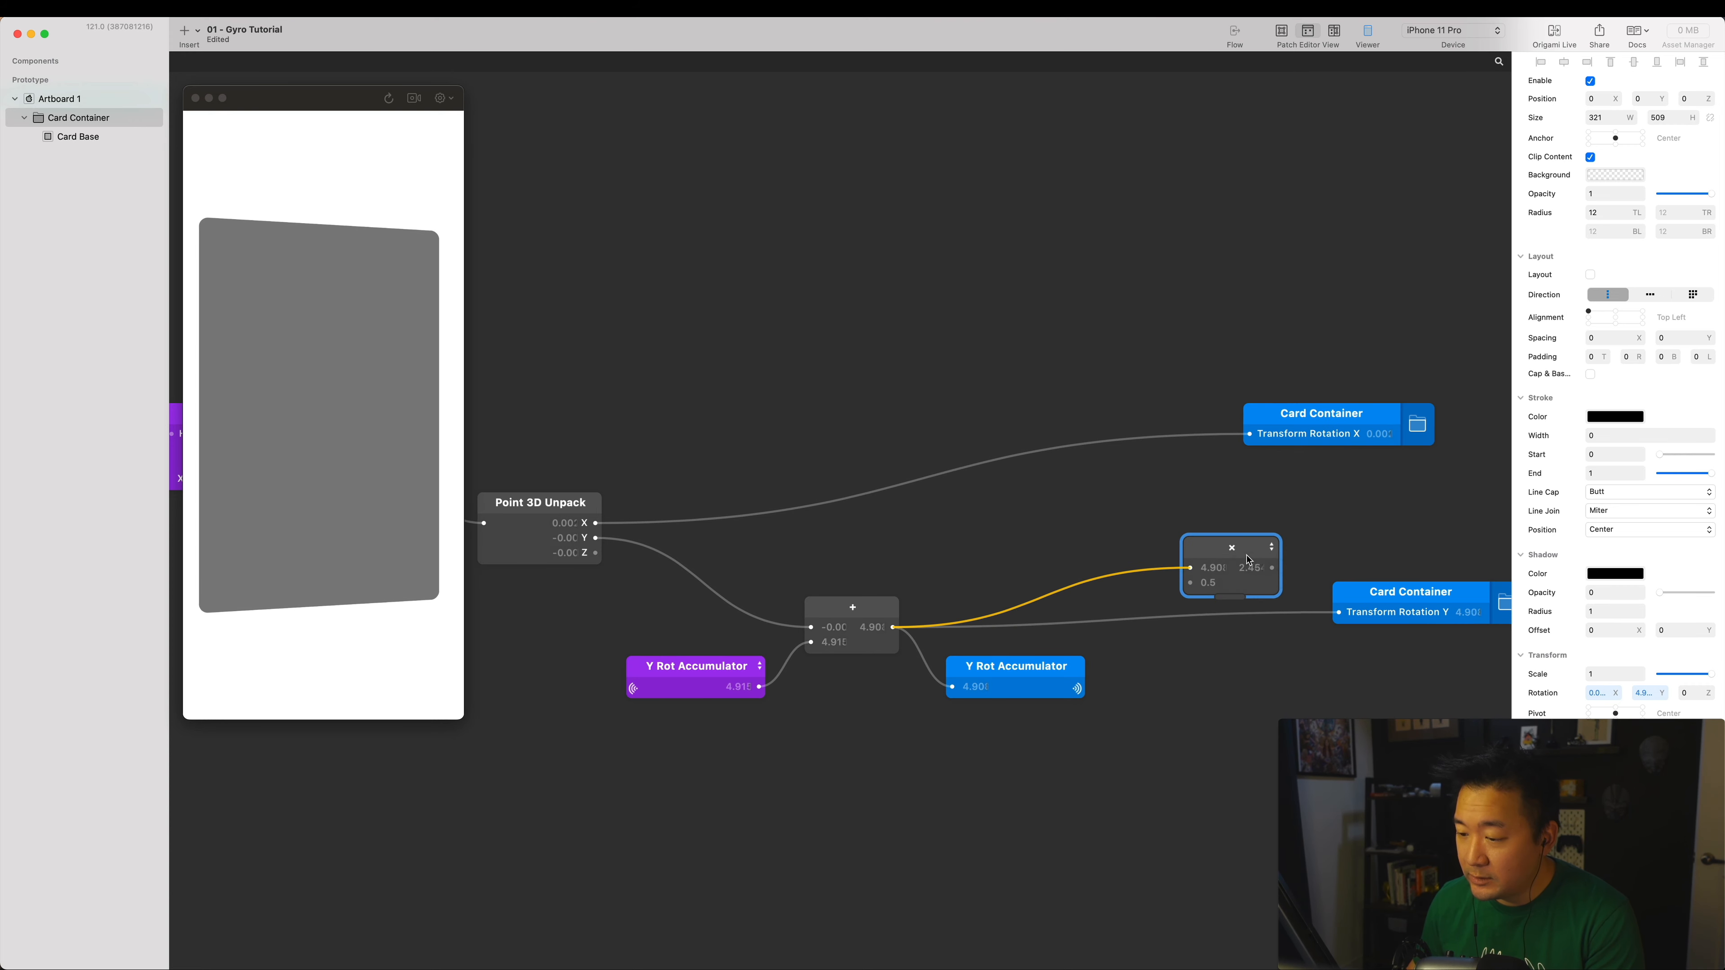
left_click(1286, 583)
left_click_drag(1343, 624, 1334, 612)
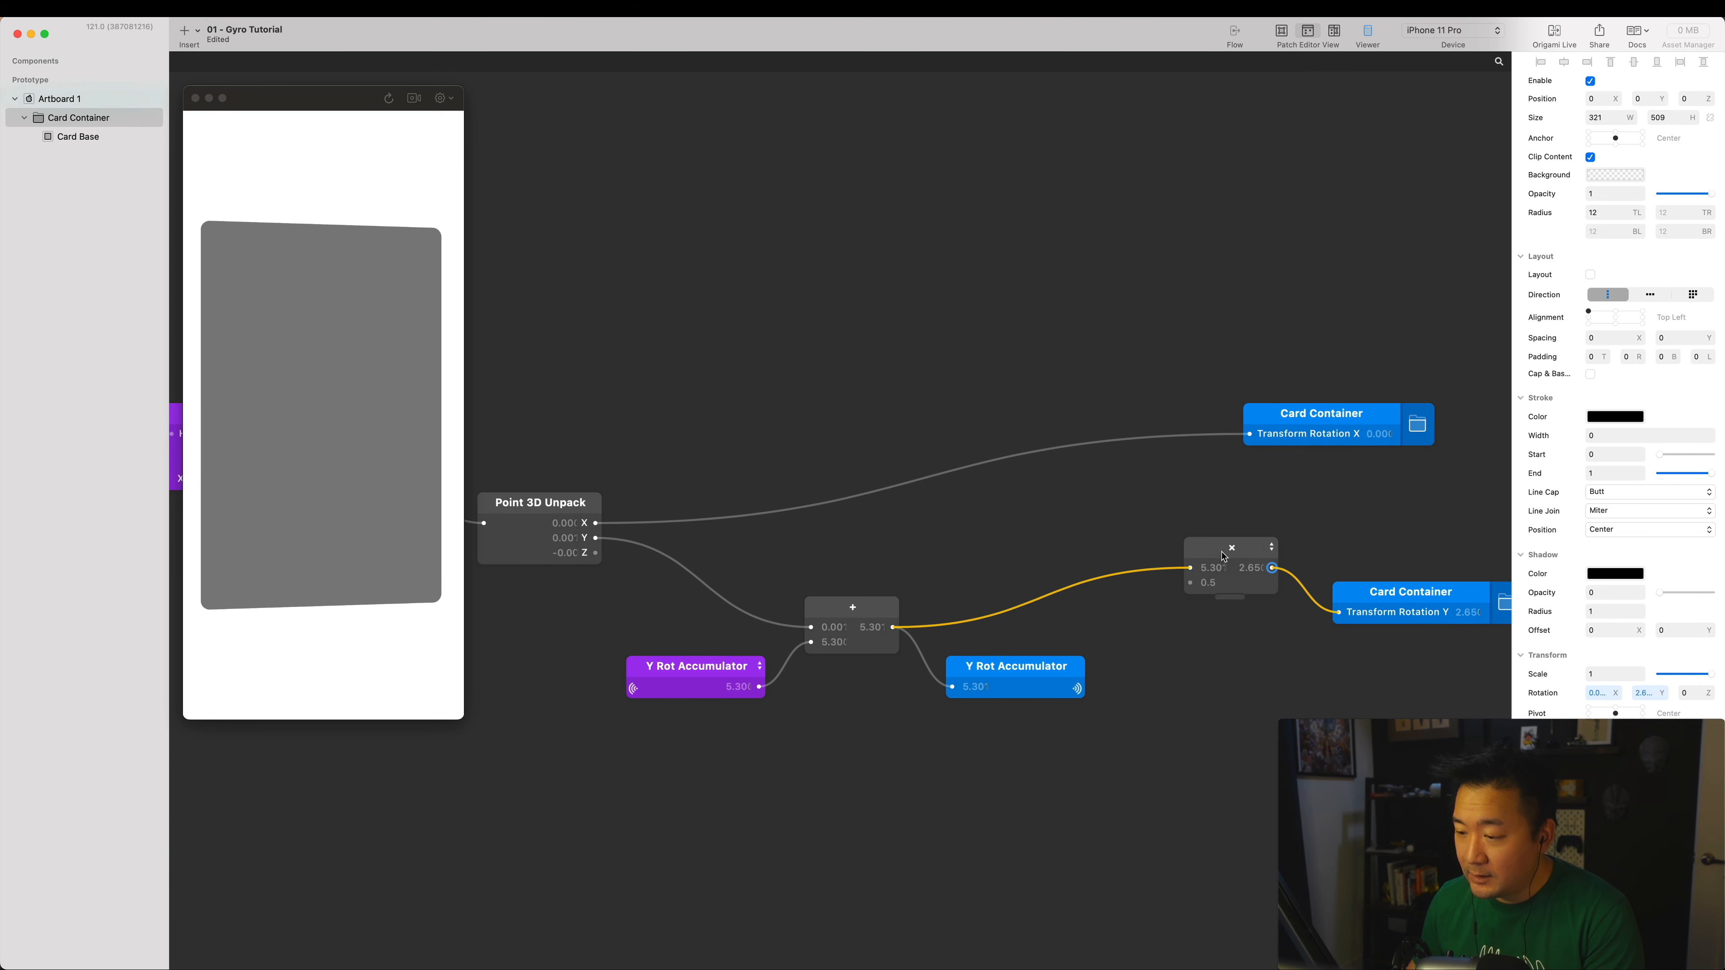
left_click_drag(1223, 556, 1246, 615)
Restart the prototype preview to test the card's X and Y rotation from its starting orientation.
left_click(391, 105)
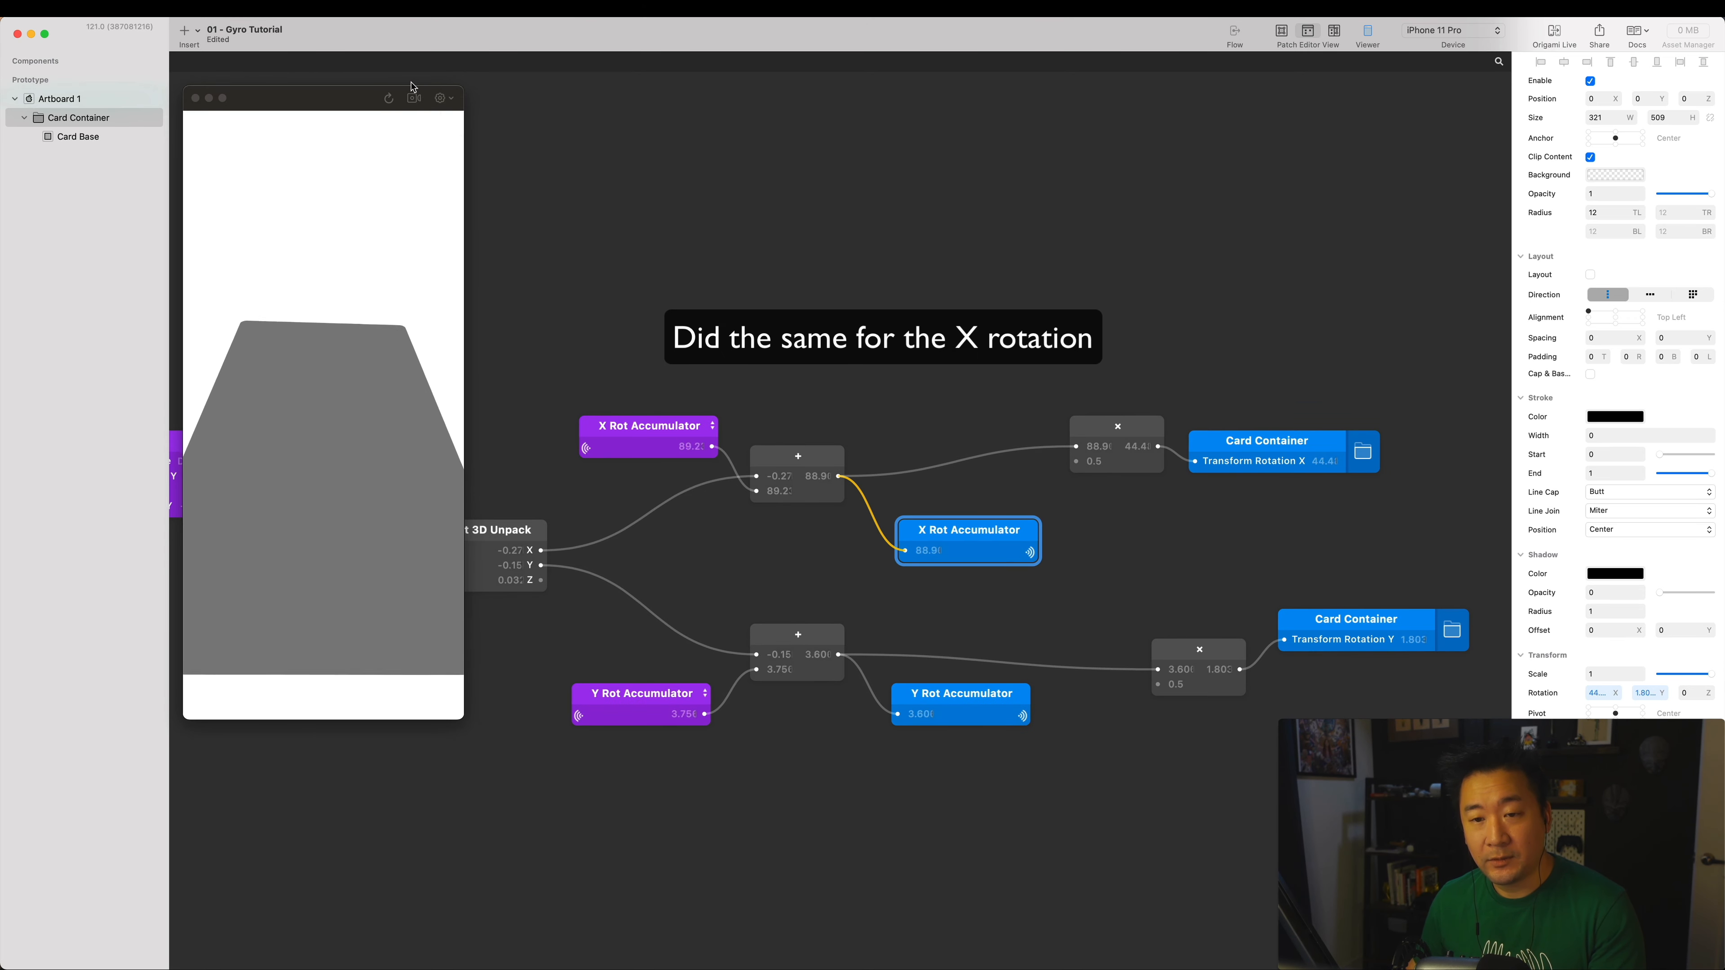
left_click(397, 103)
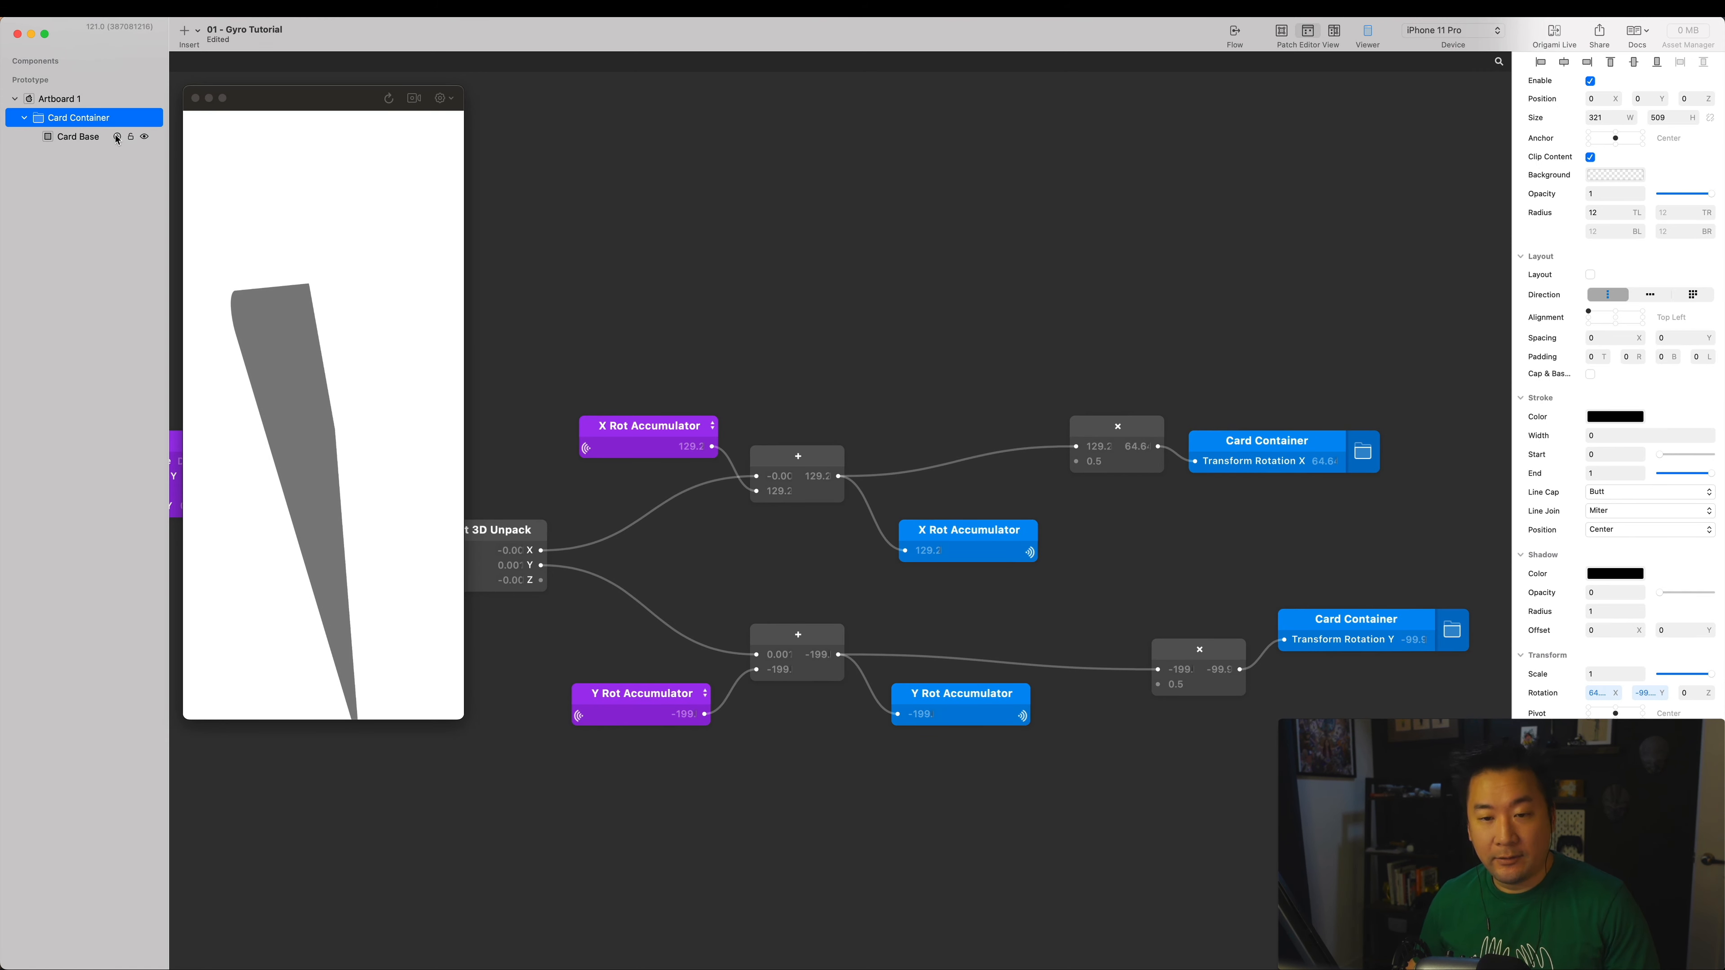
left_click(327, 103)
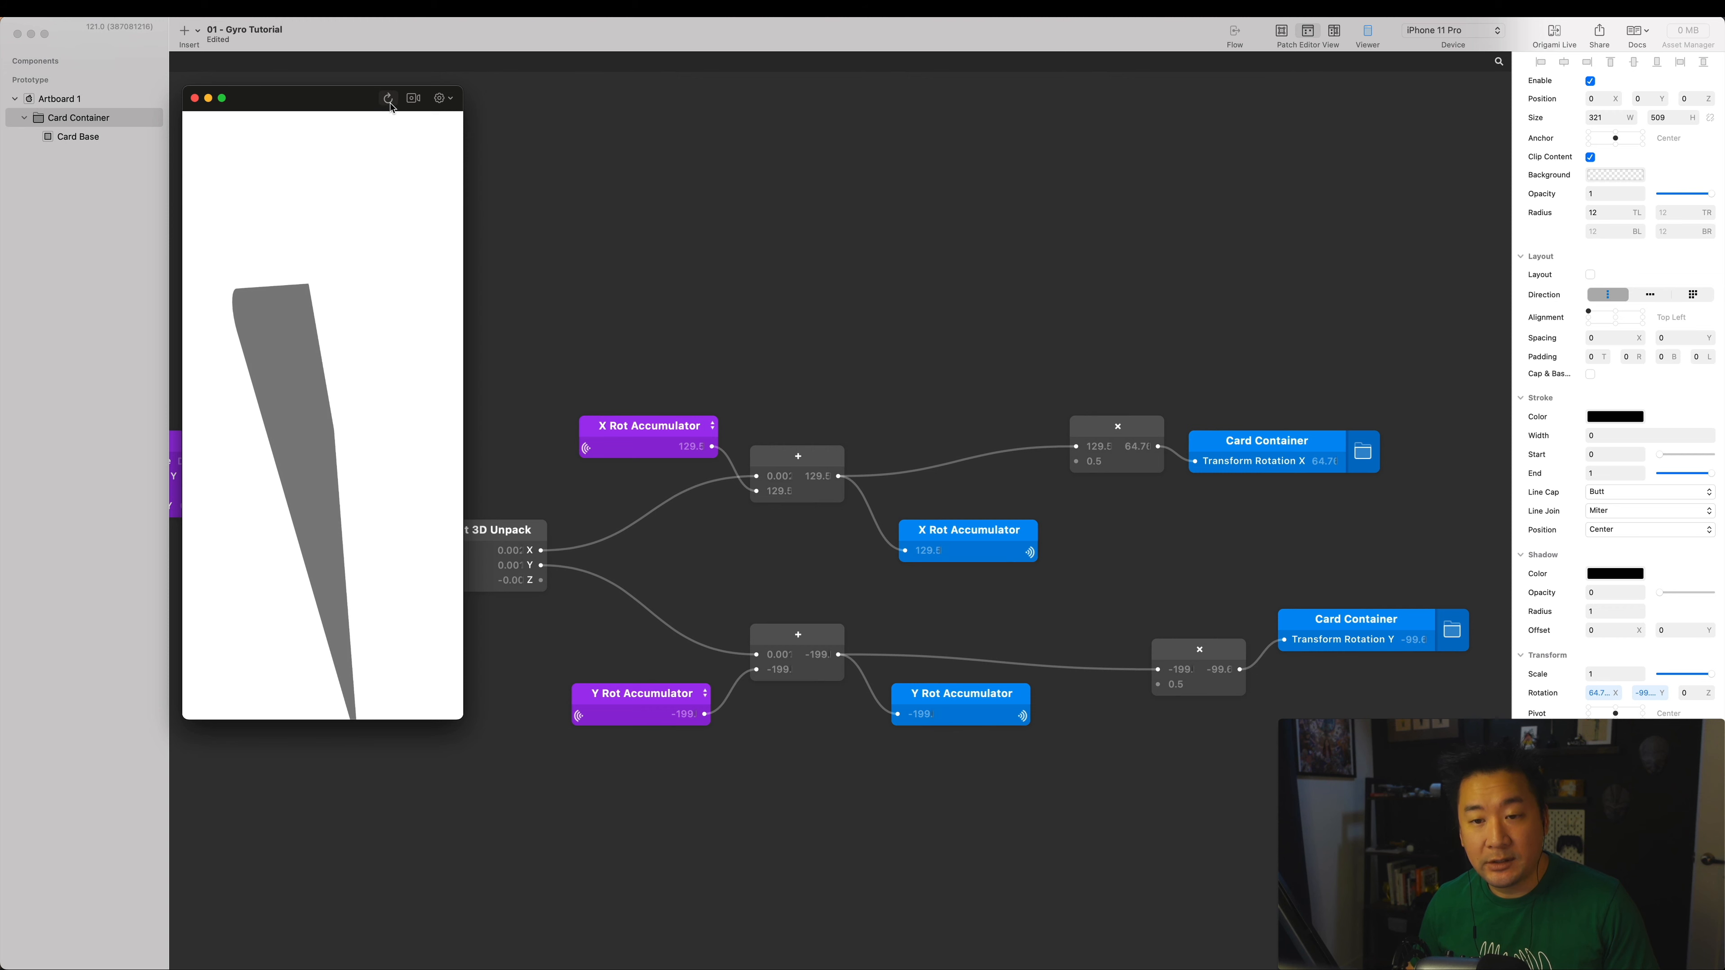
left_click(388, 101)
Align both Card Container rotation patches with their × patches and move the pairs farther away from the + patches.
scroll(1090, 440, "right", 4)
scroll(1091, 440, "down", 2)
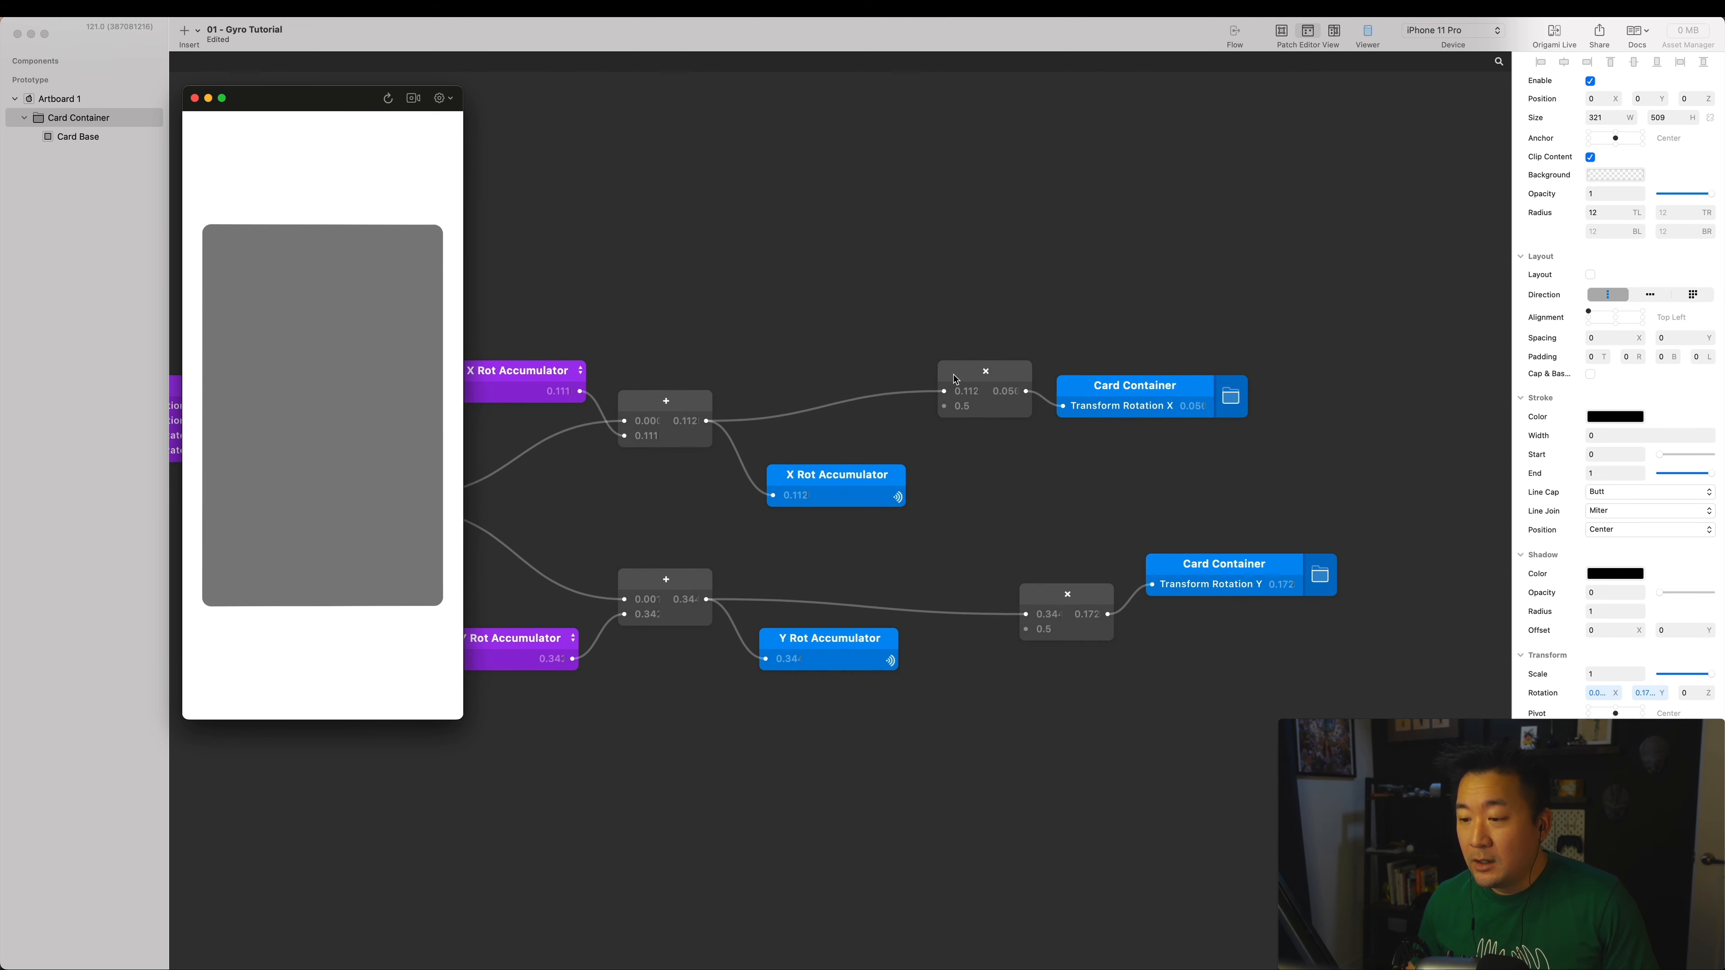
scroll(947, 277, "right", 6)
scroll(947, 277, "up", 4)
left_click(1089, 401)
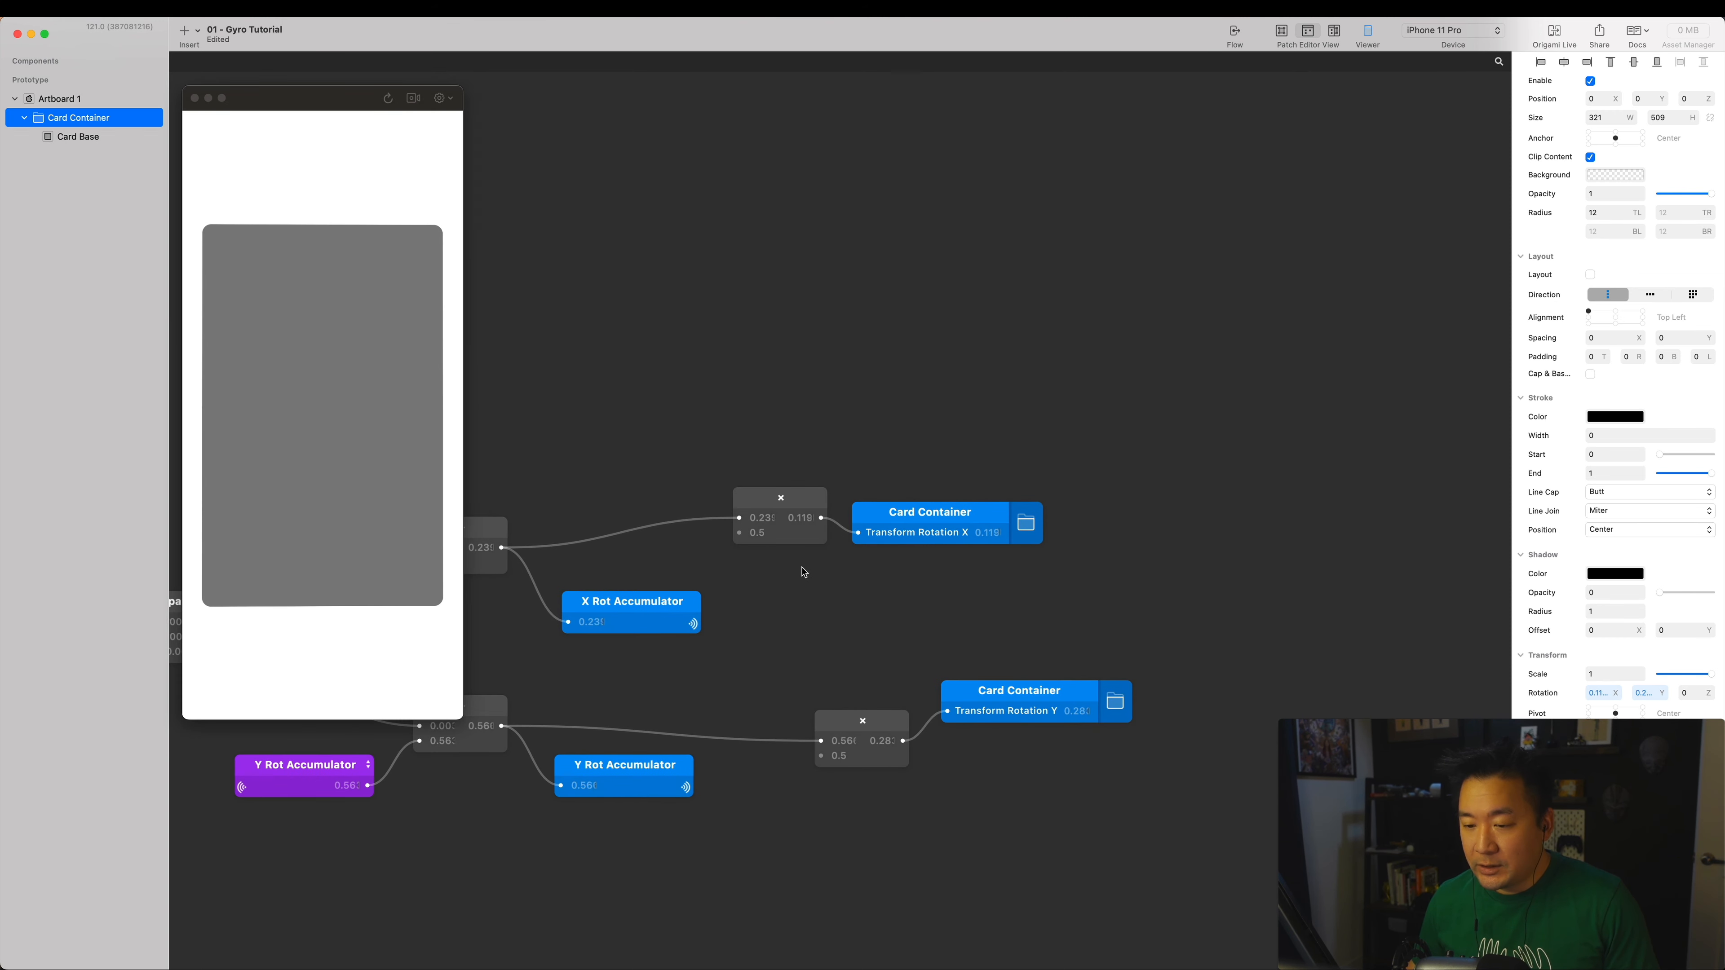
left_click(1169, 605)
left_click_drag(1093, 810, 770, 484)
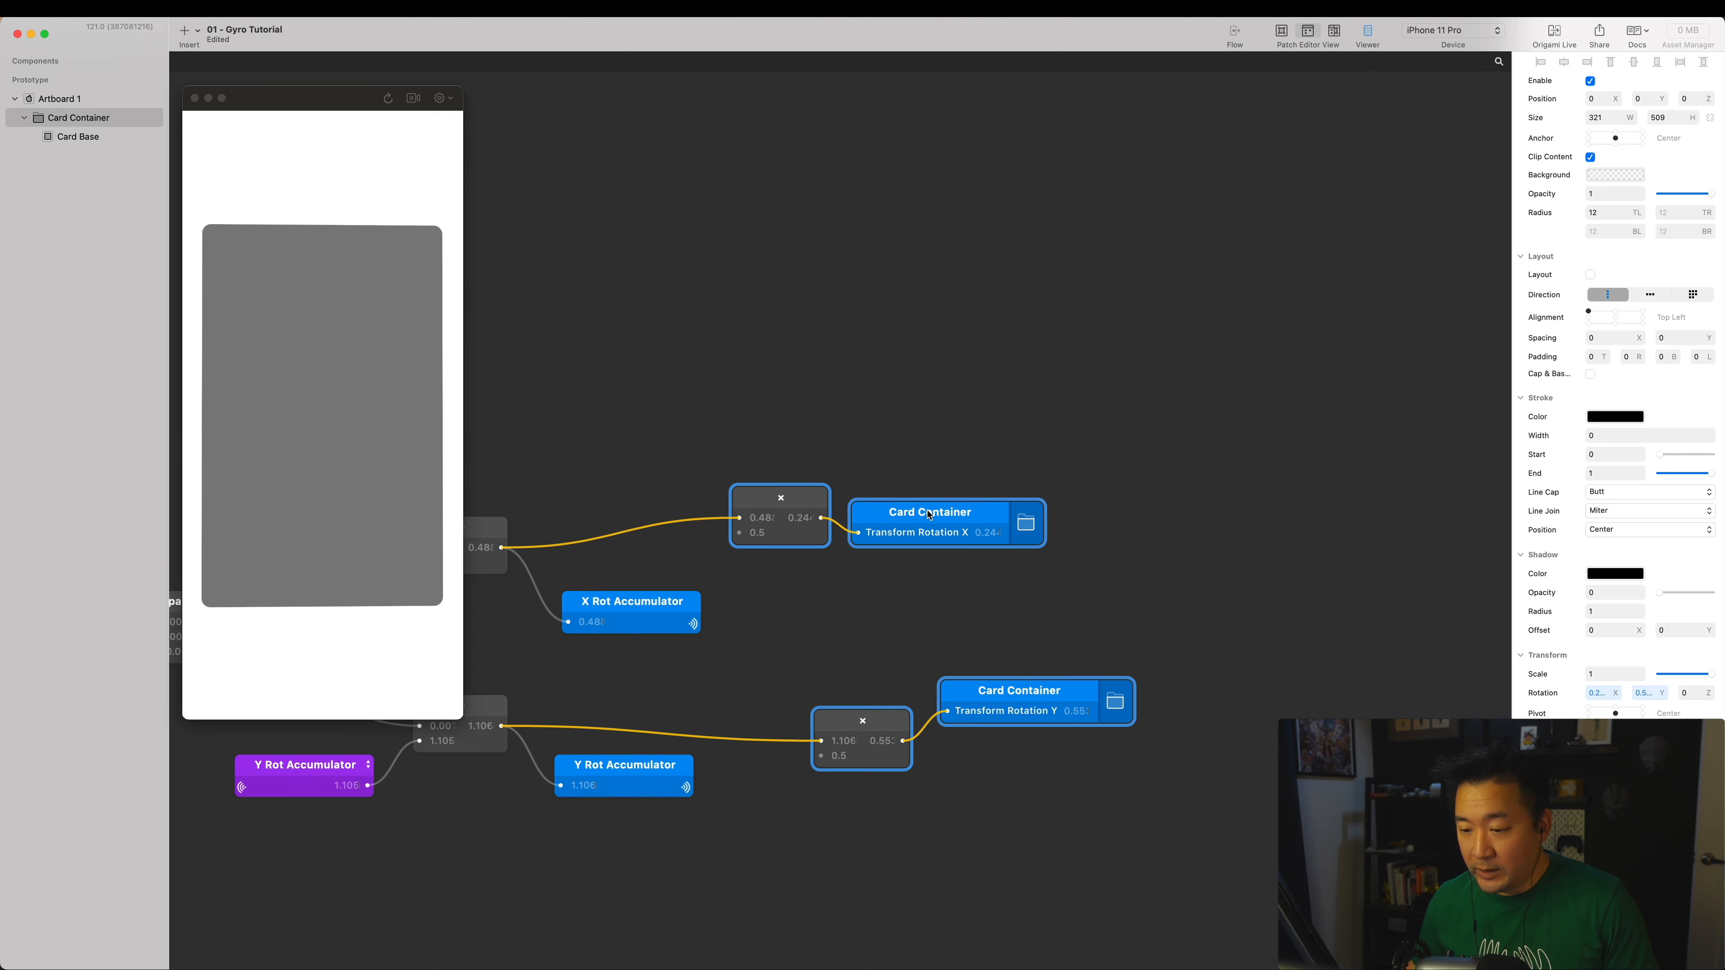
right_click(981, 513)
left_click(1013, 574)
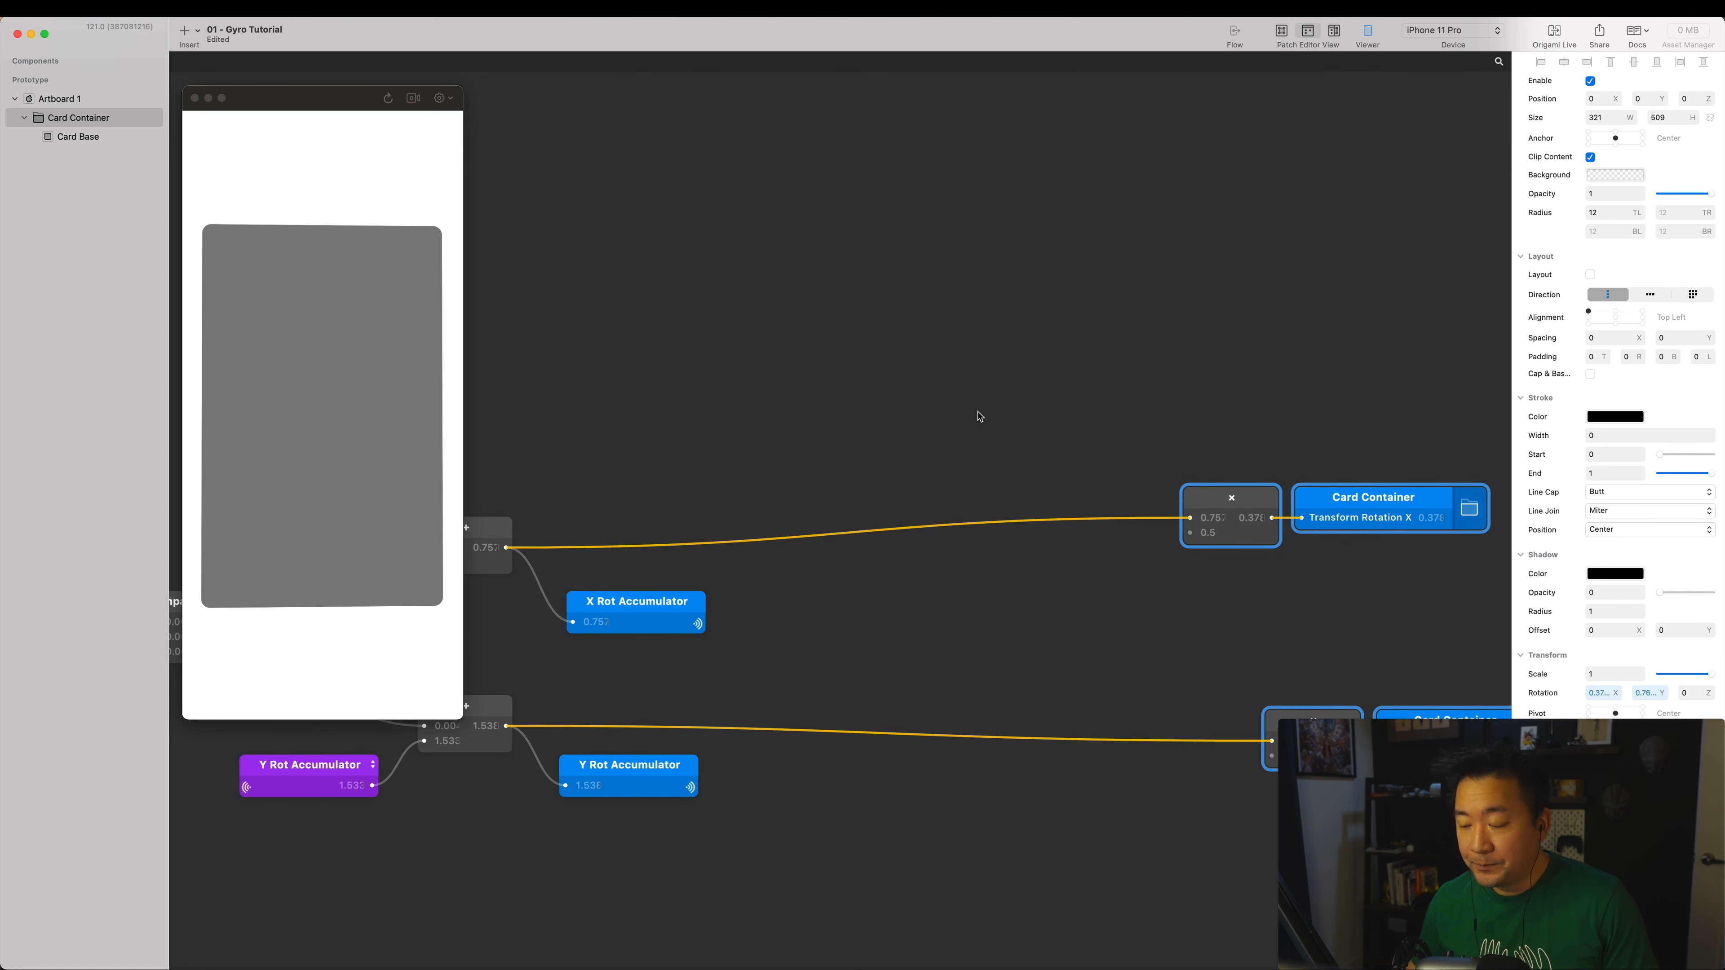
Examine the patch chain from Device Motion through the X and Y accumulators, and restart the prototype preview to test the rotation.
left_click_drag(978, 412, 1198, 392)
scroll(1198, 393, "down", 3)
scroll(1198, 392, "up", 2)
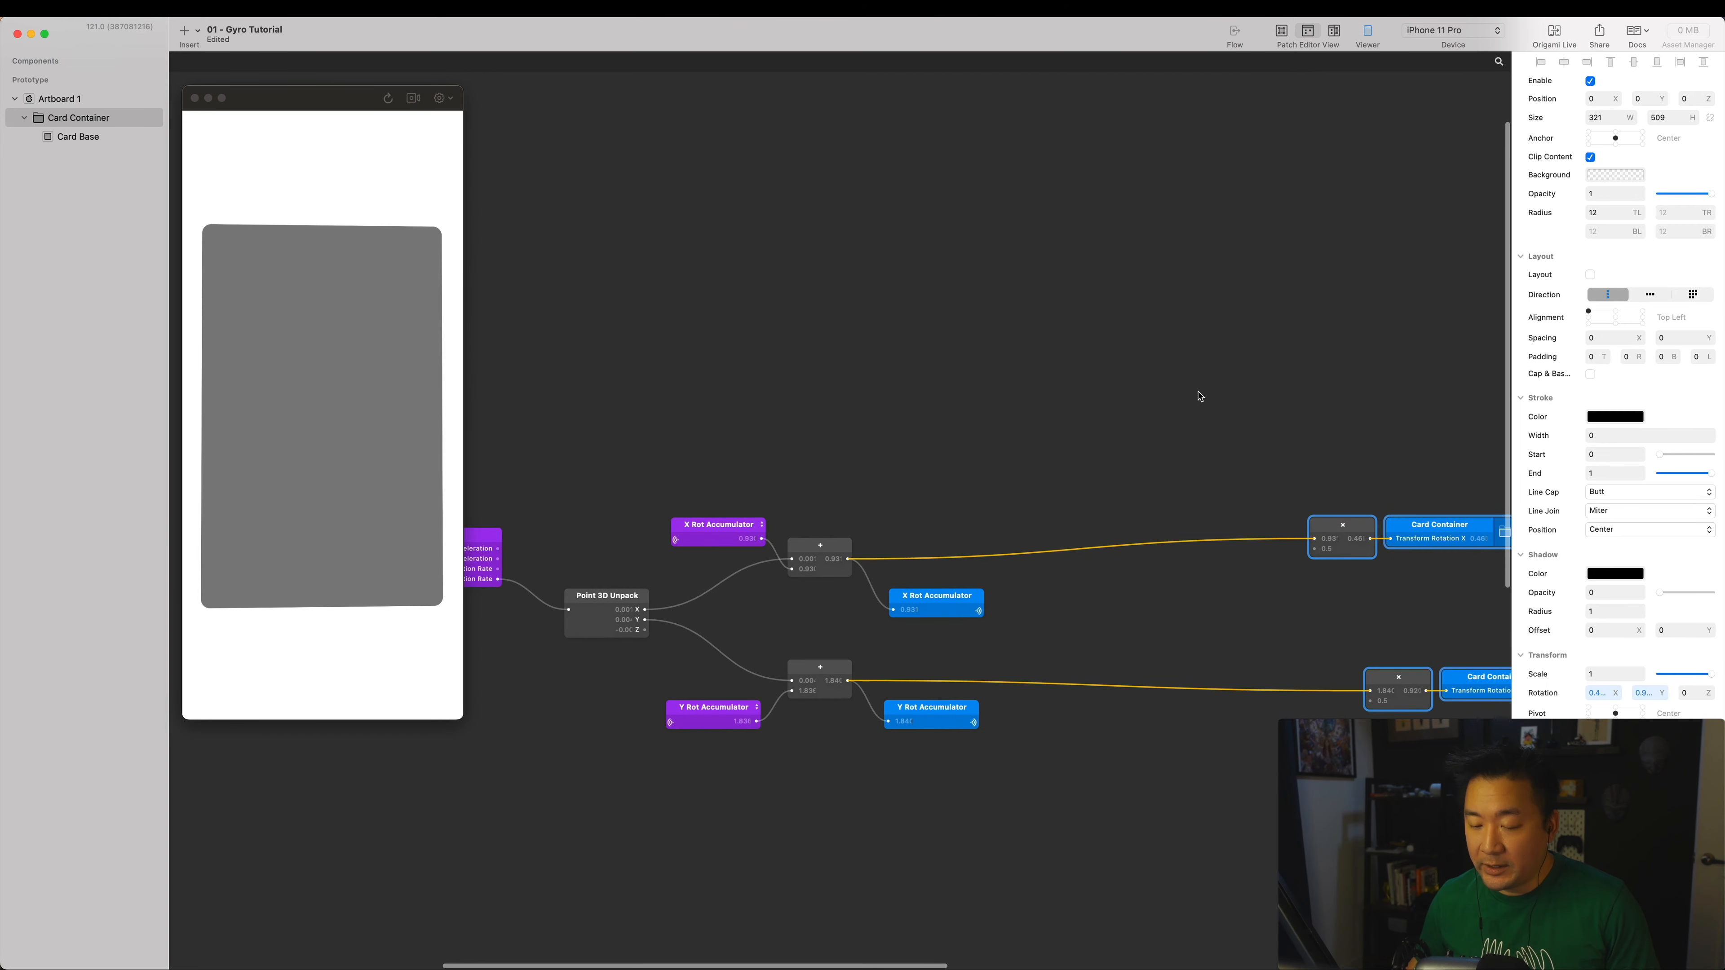
scroll(1120, 387, "left", 3)
left_click_drag(1162, 365, 482, 849)
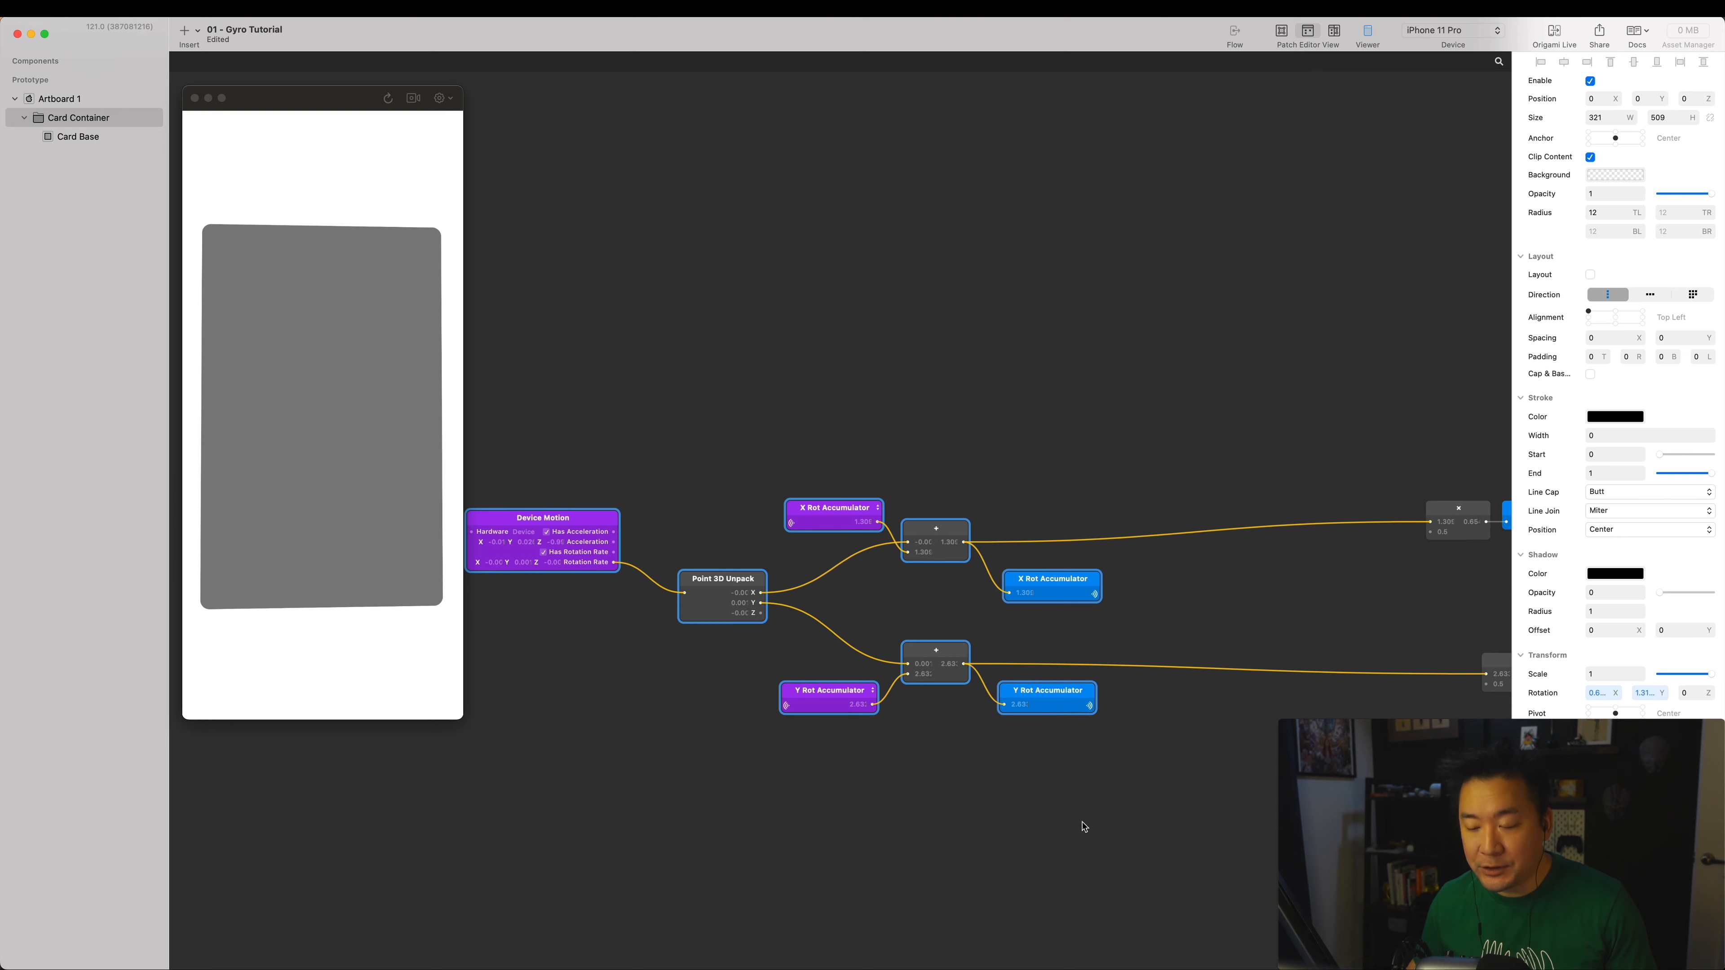
scroll(1199, 814, "right", 5)
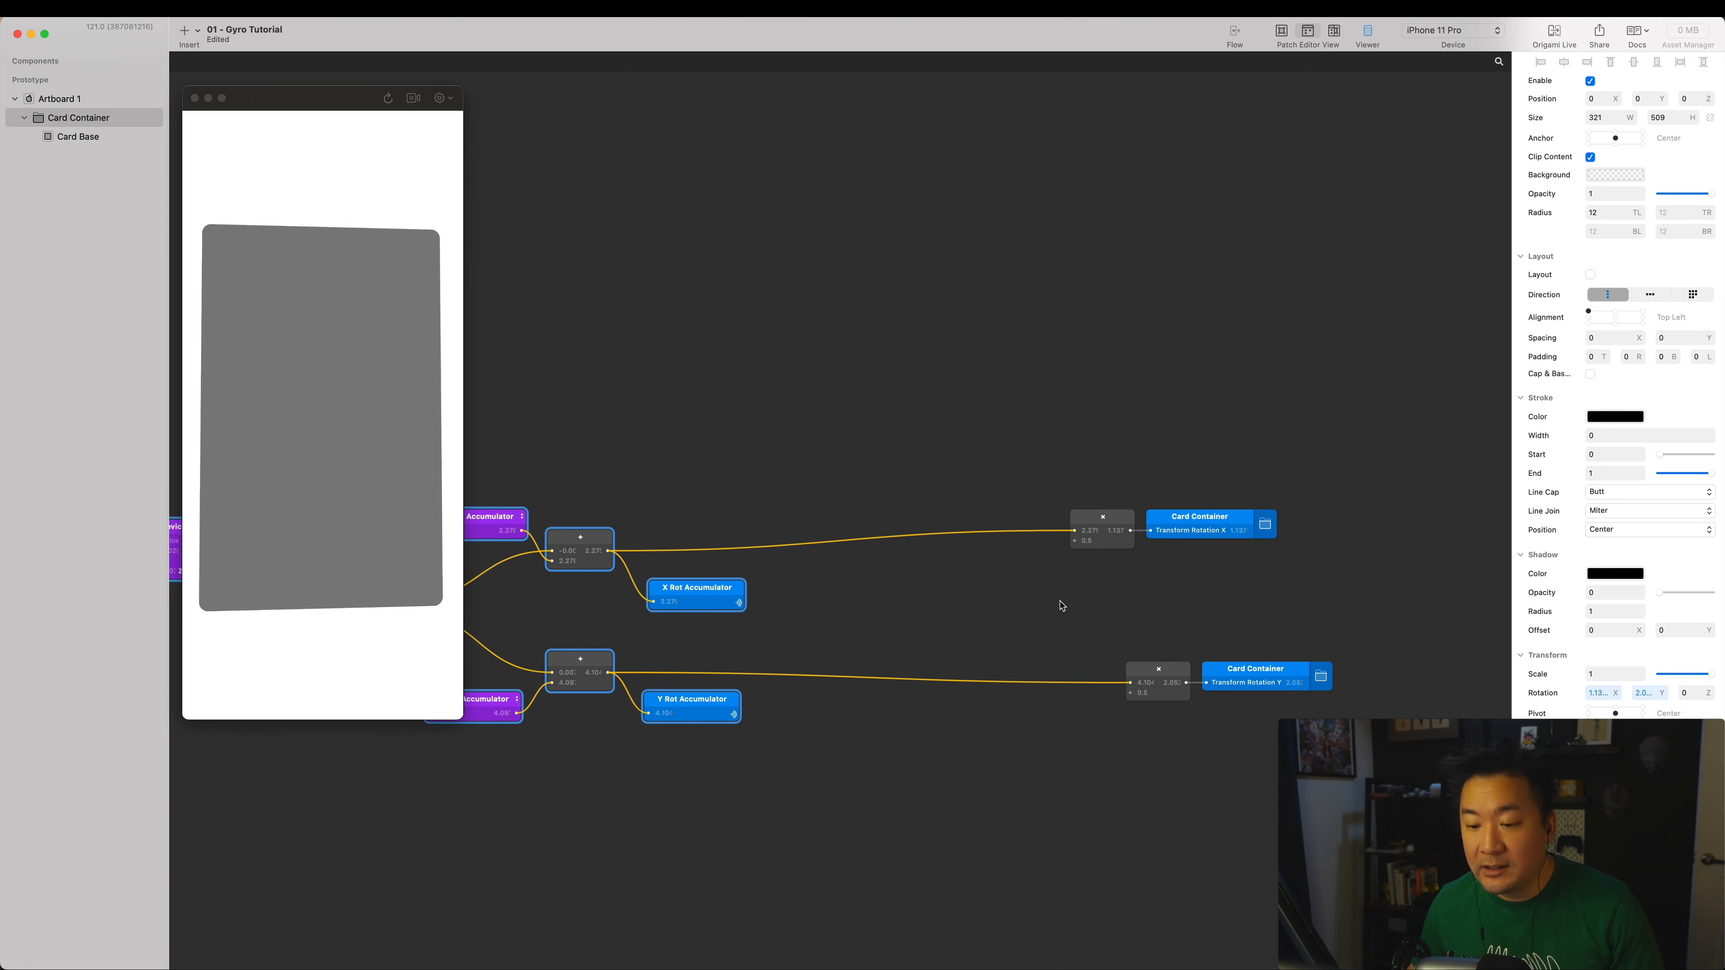
scroll(1074, 568, "left", 5)
left_click(1095, 537)
scroll(1117, 518, "left", 3)
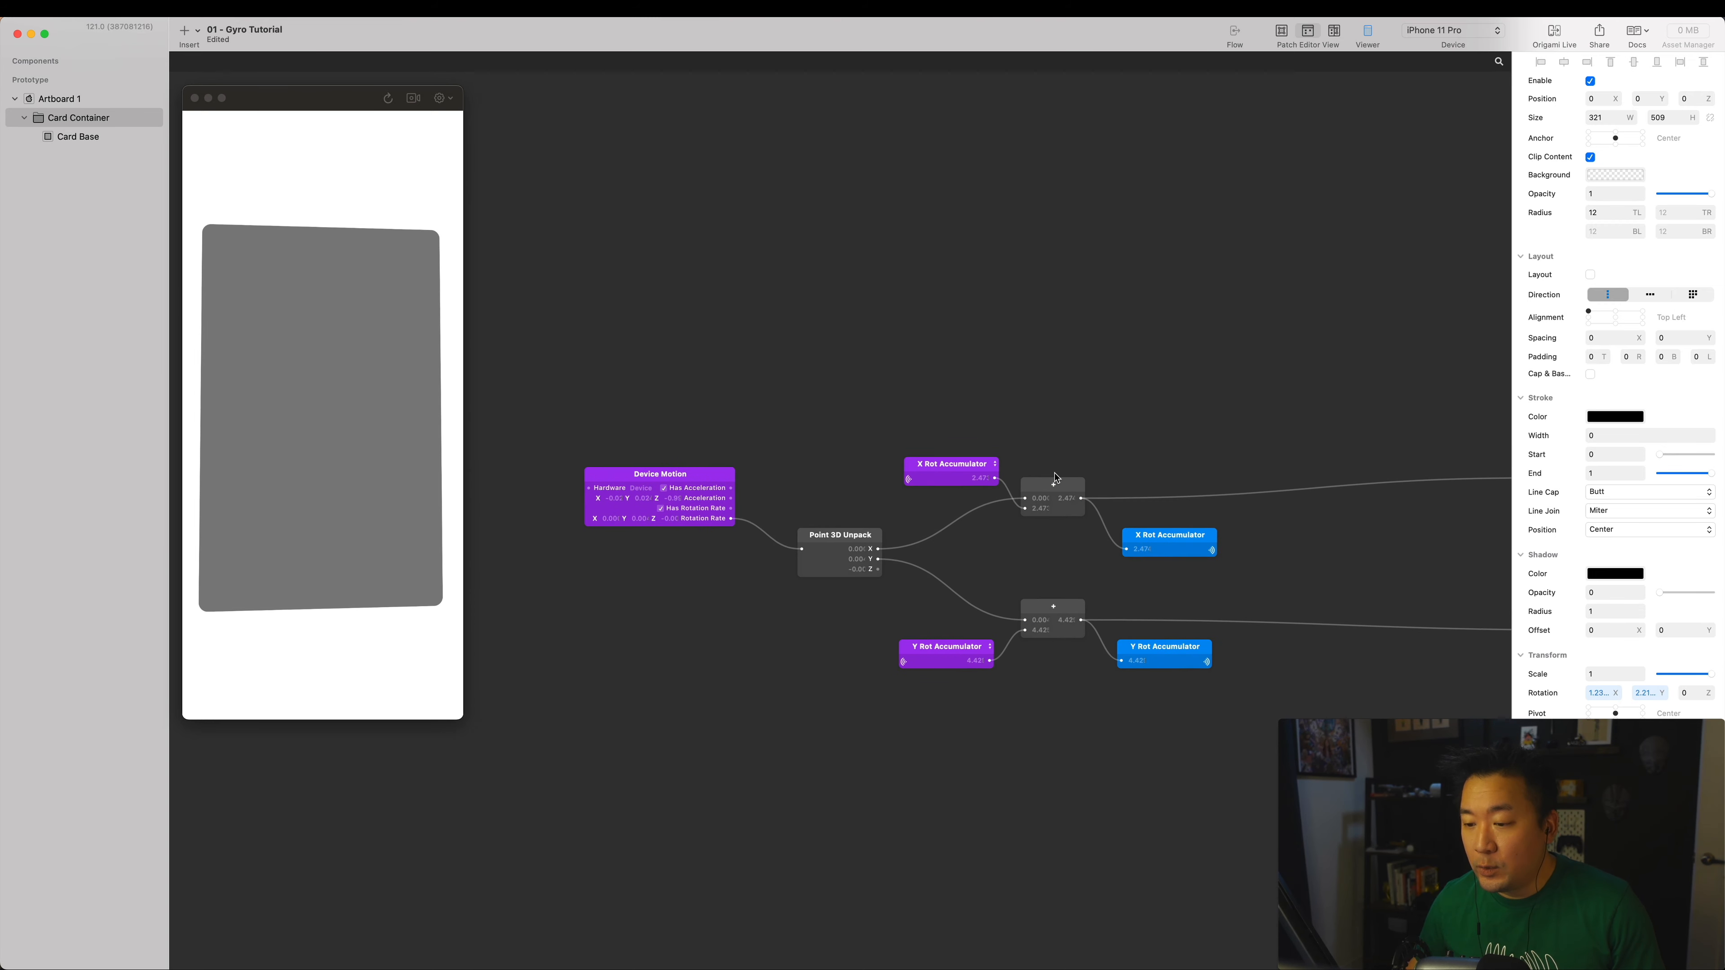
scroll(1056, 477, "up", 5)
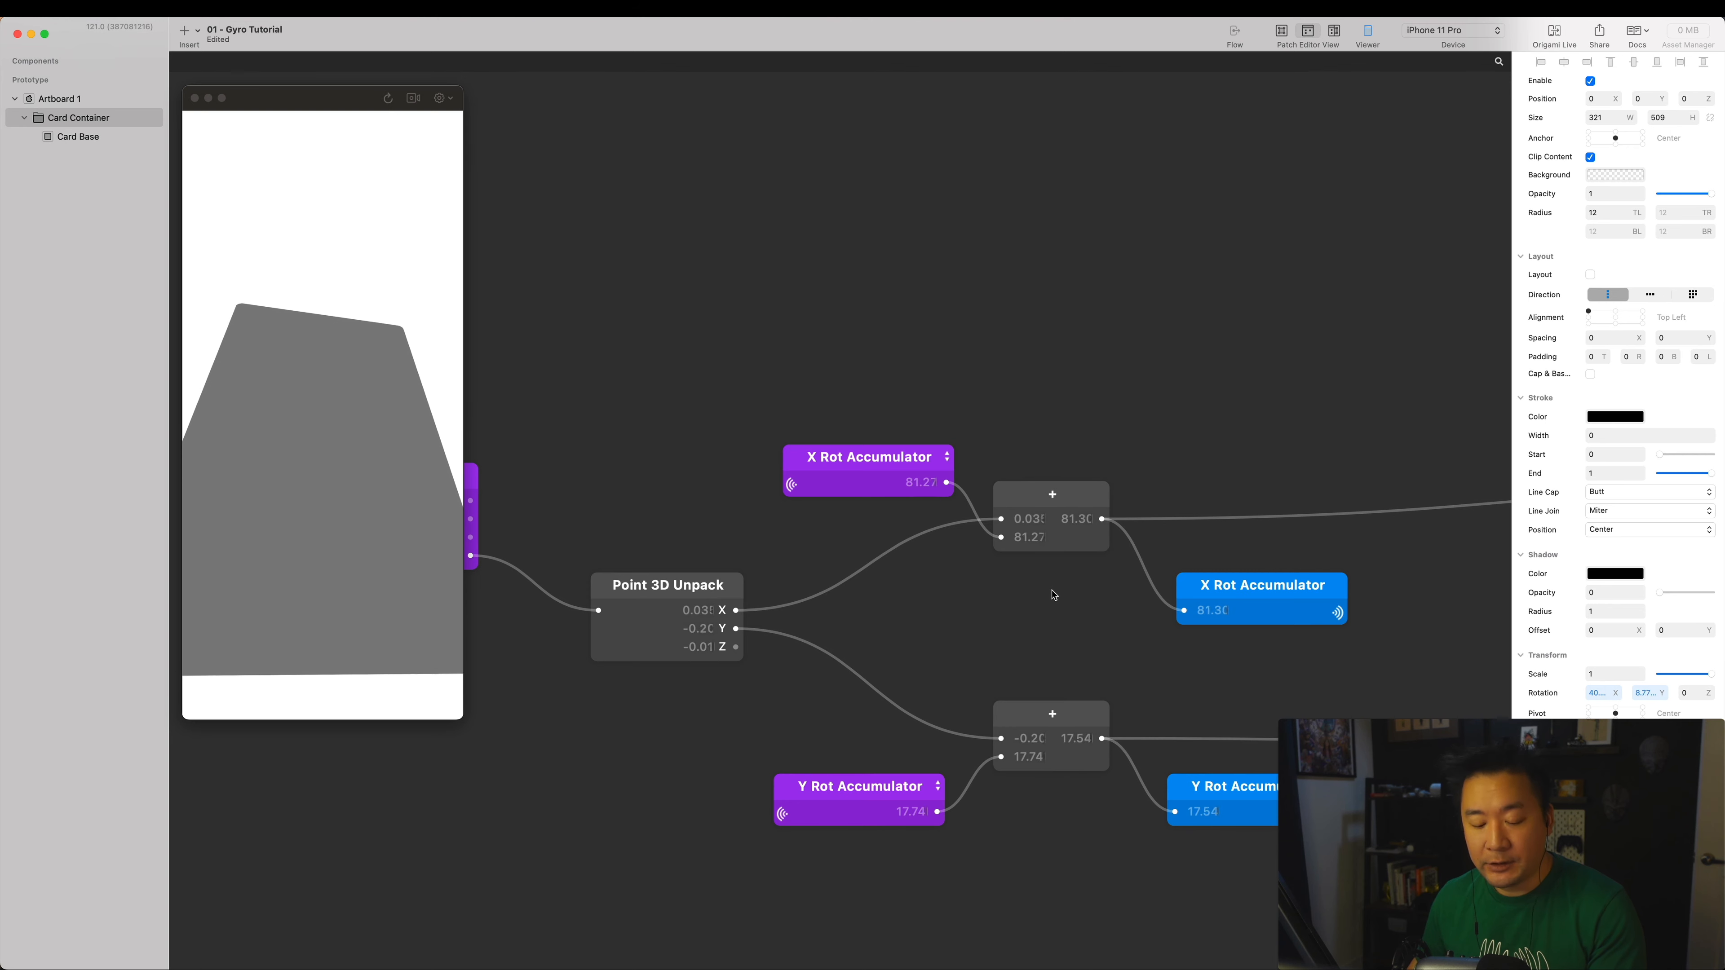
left_click(387, 98)
left_click(387, 98)
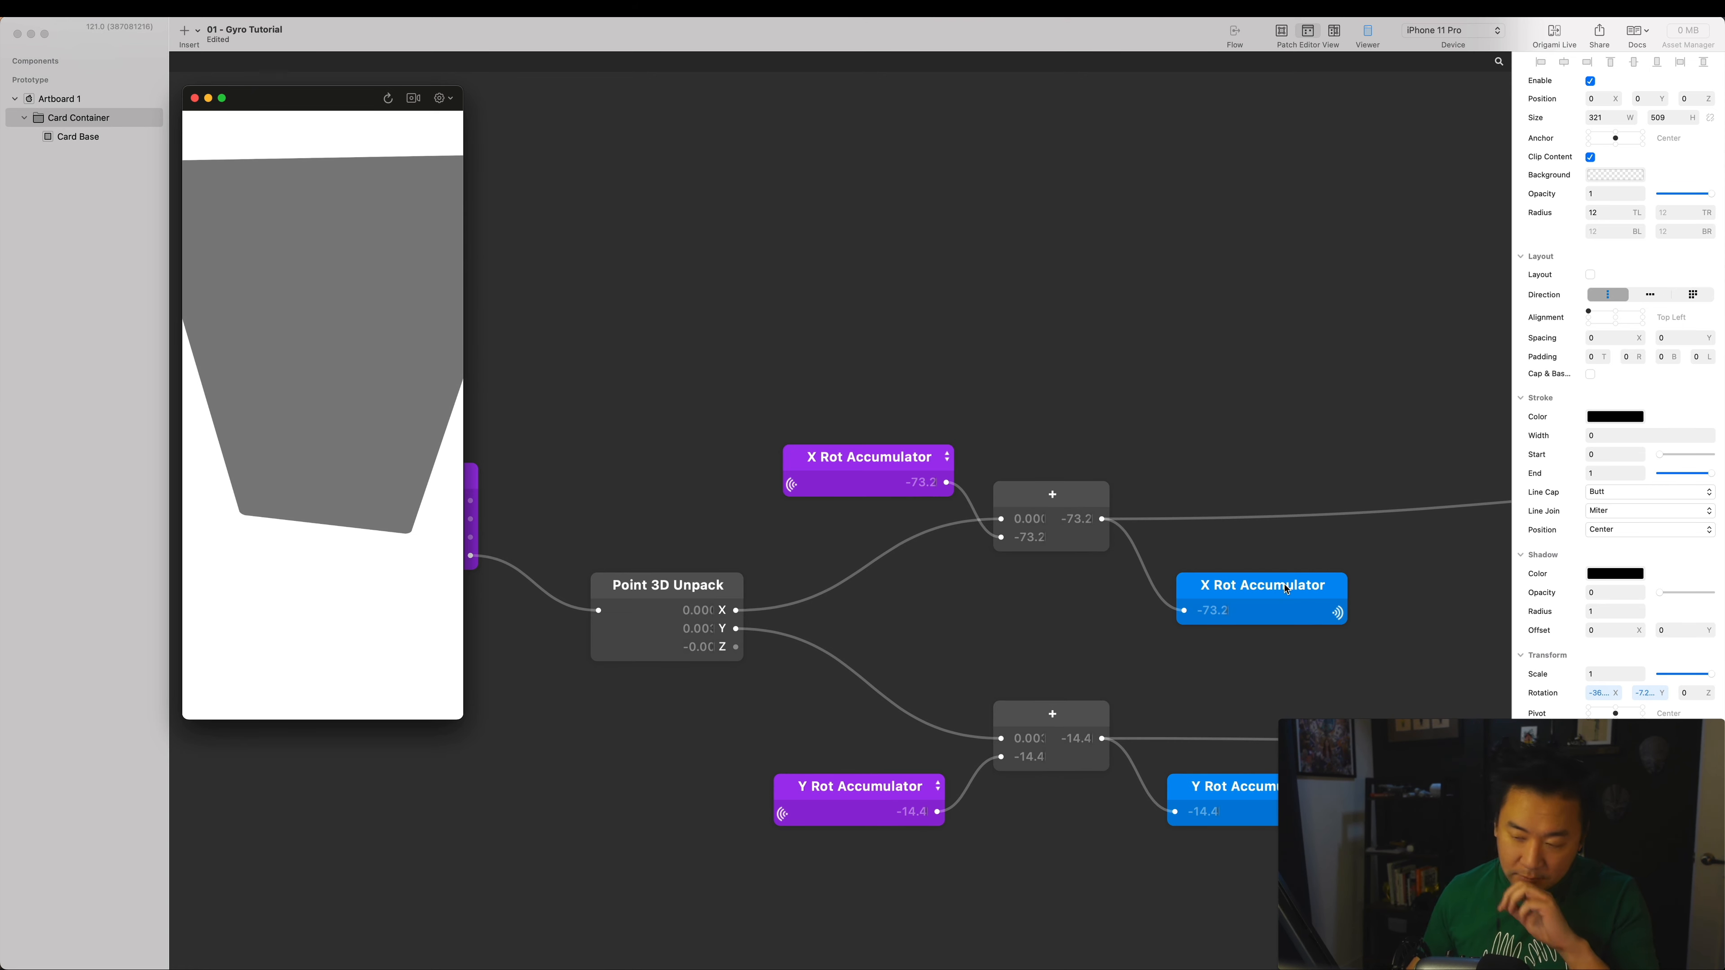
Move the X Rot Accumulator receiver farther from the X-axis + patch and reposition its broadcaster to make room.
left_click_drag(891, 460, 794, 443)
scroll(768, 446, "right", 5)
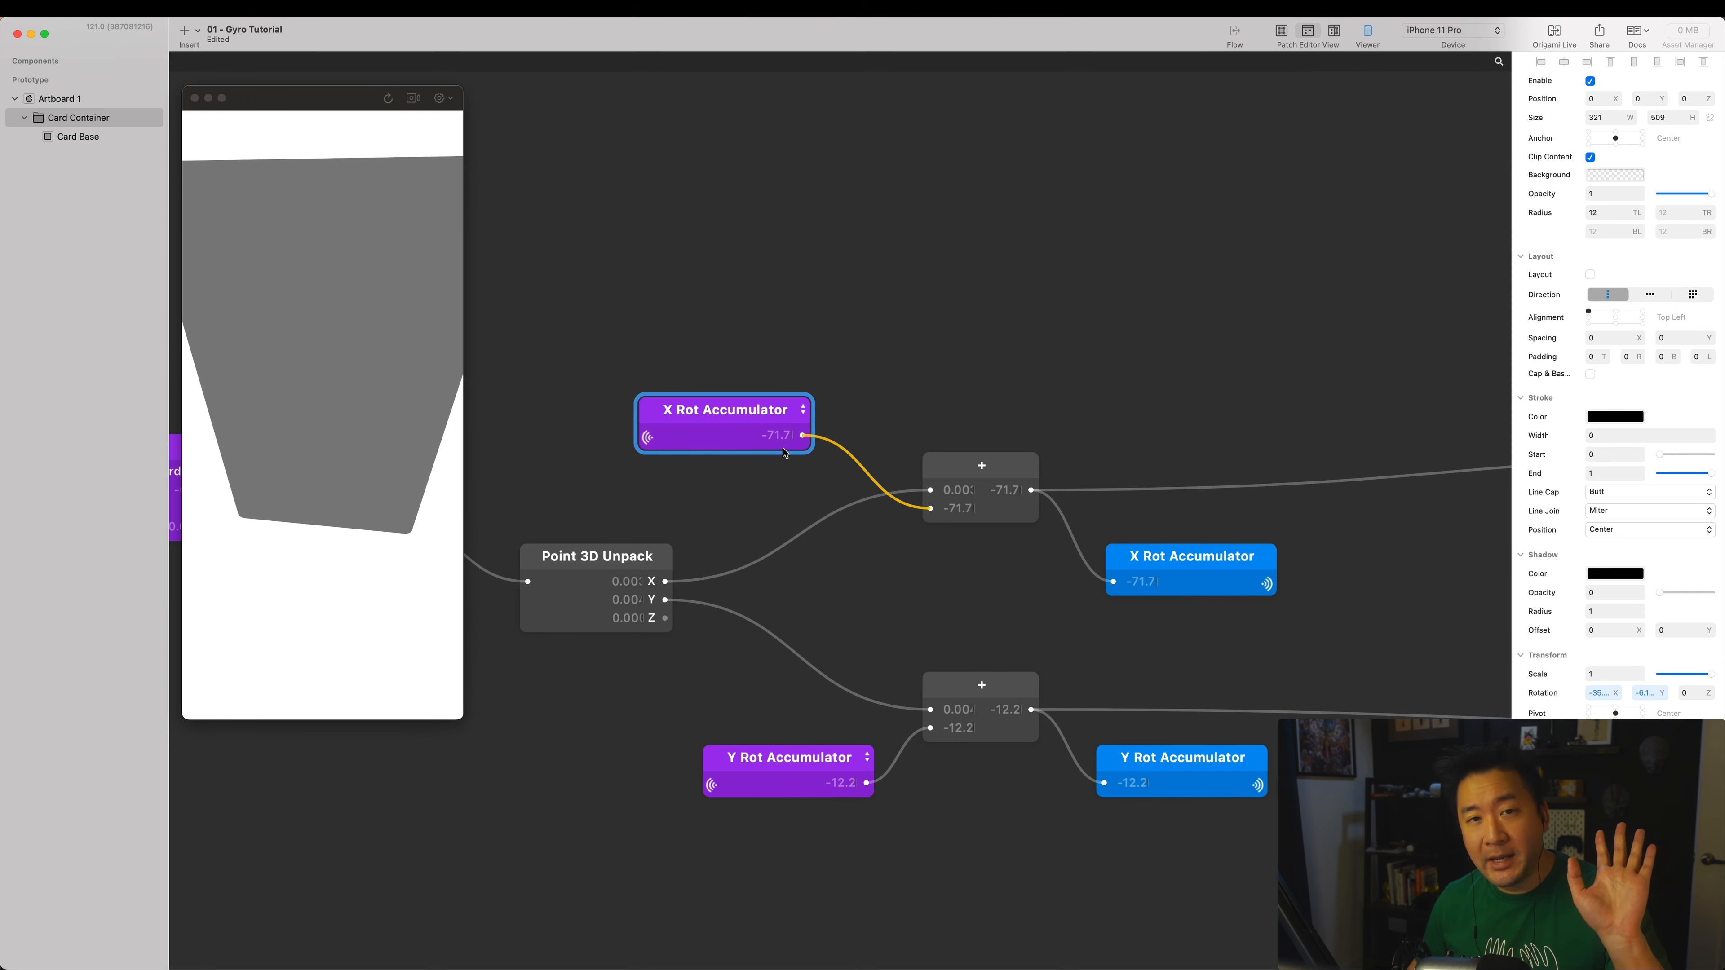
left_click(933, 562)
scroll(964, 550, "down", 1)
left_click_drag(1191, 525, 1208, 507)
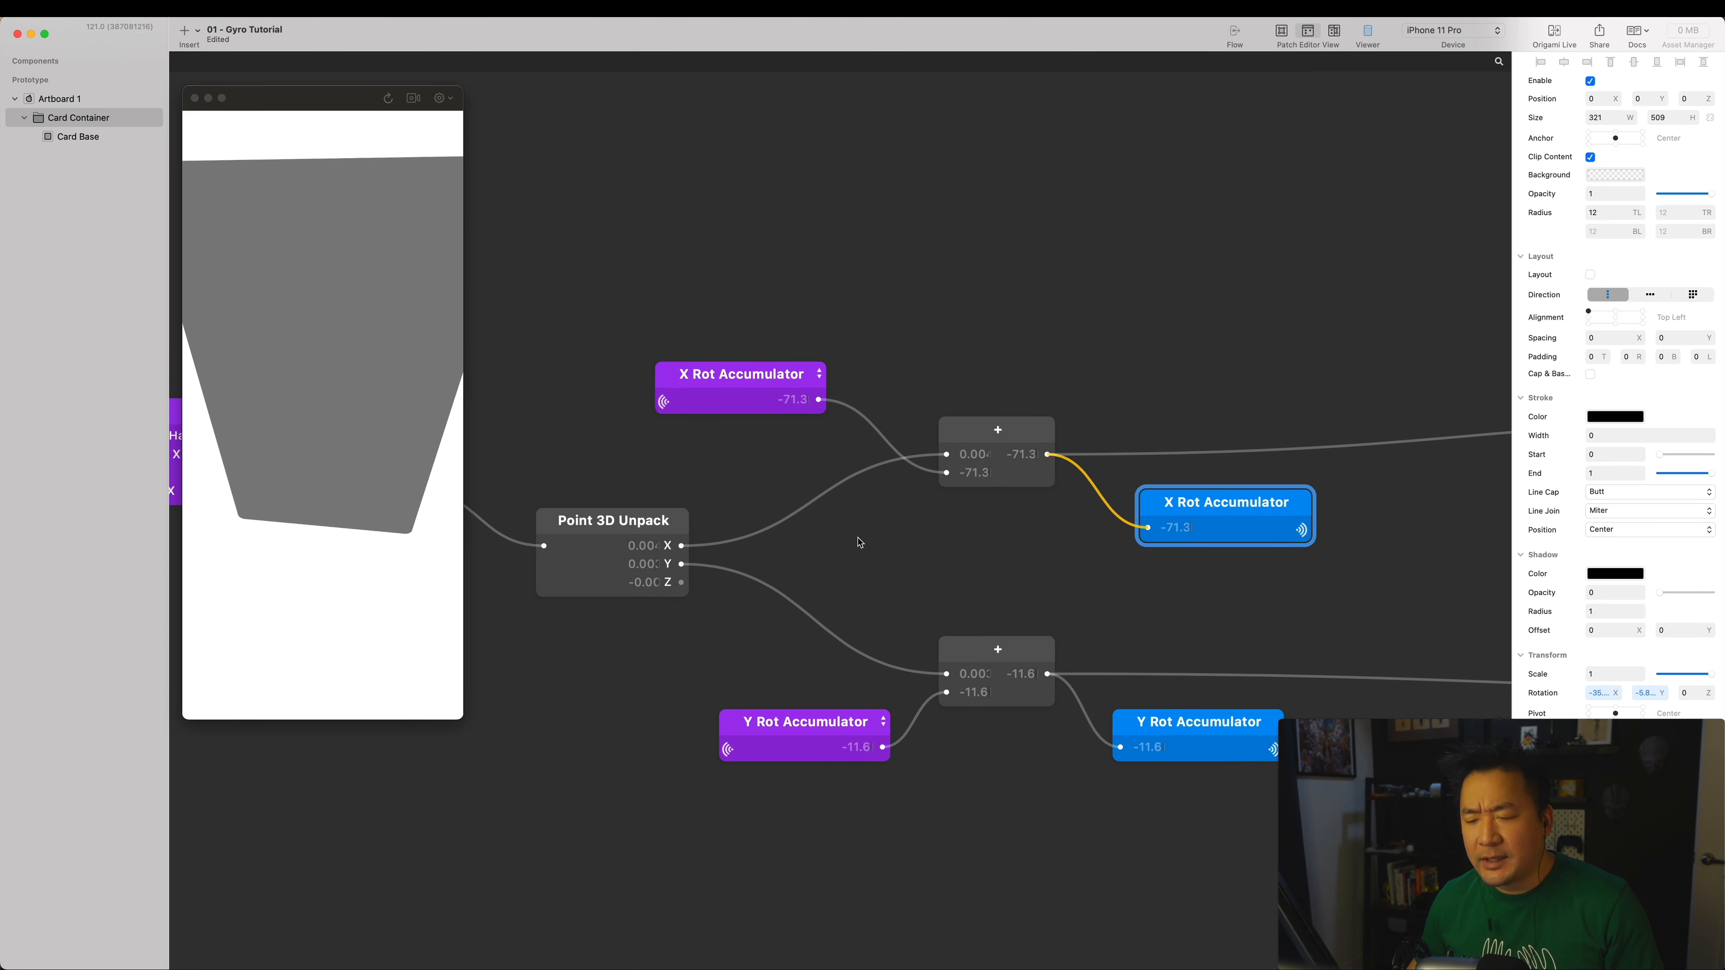
Add a × patch between the X-axis and Y-axis + patches and rename it Return.
double_click(861, 543)
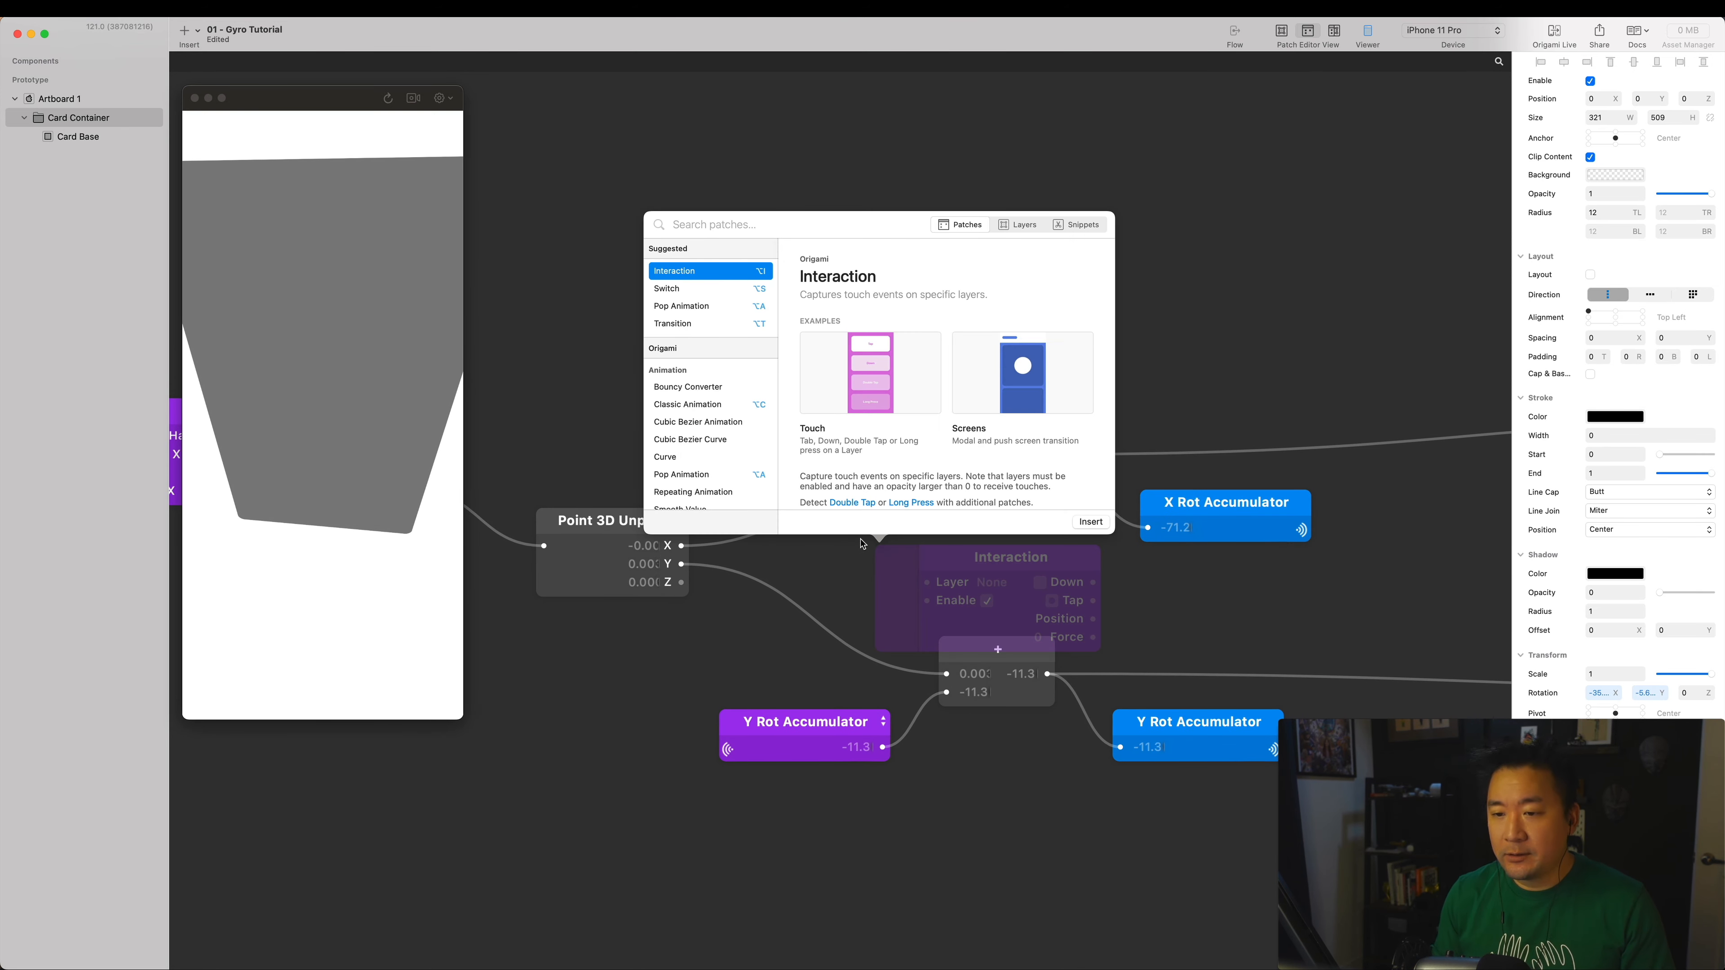
type("mlt")
key("super+a")
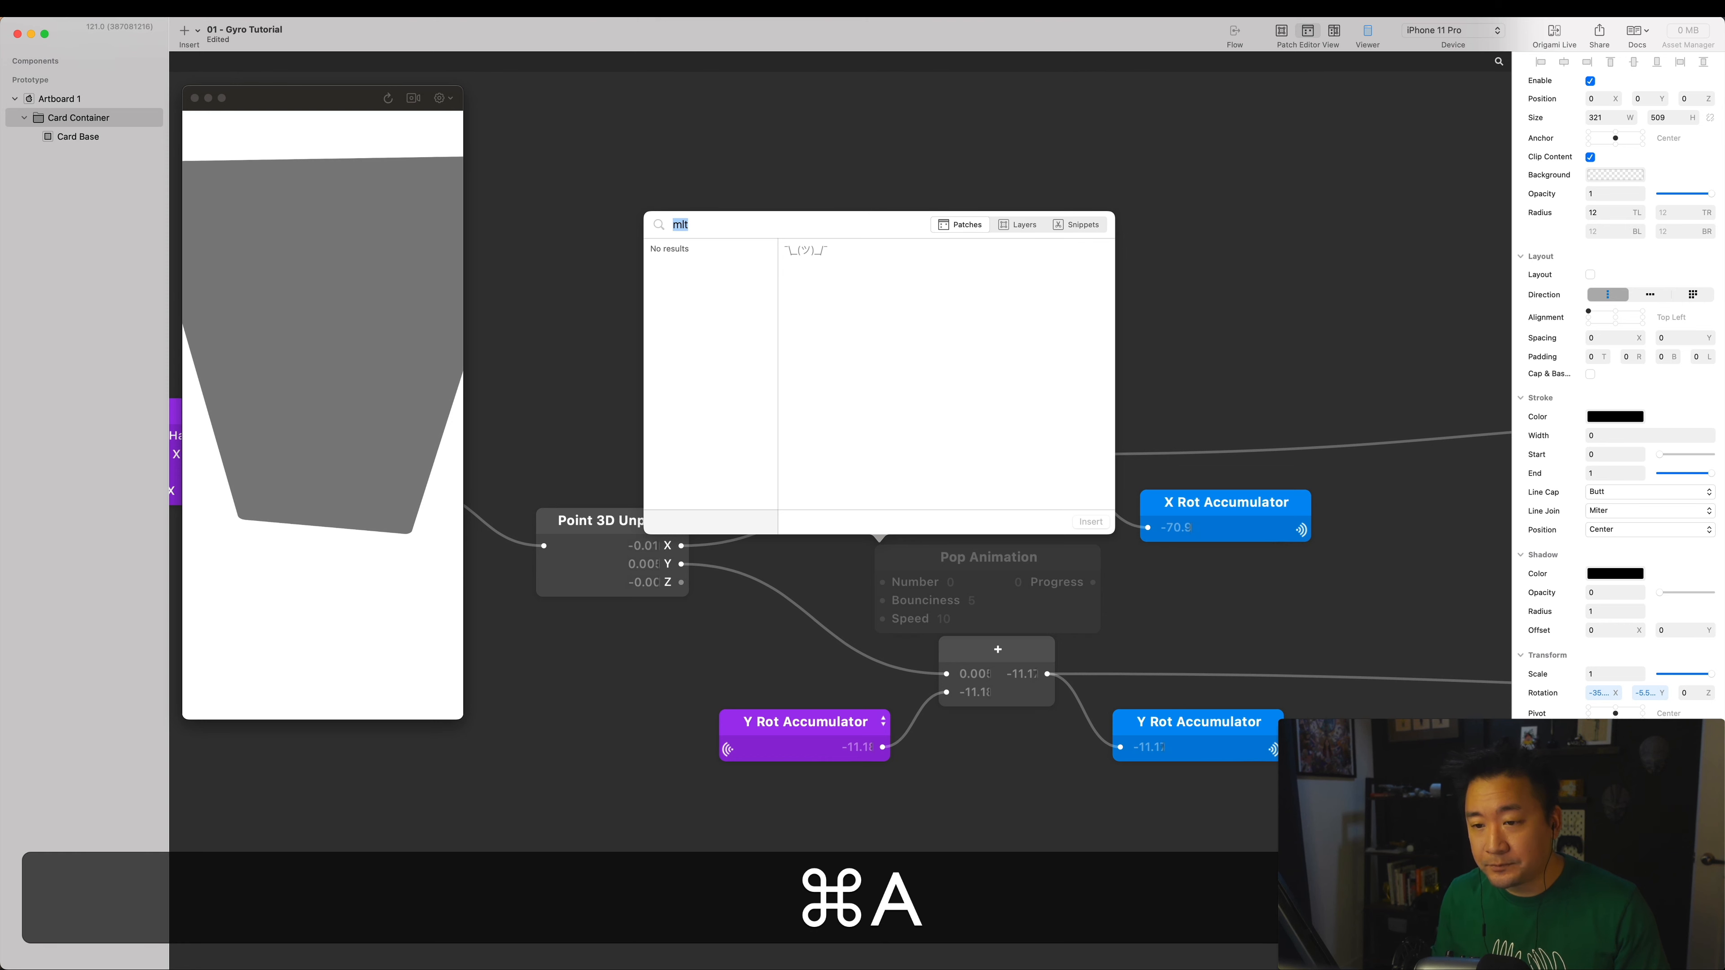
type("mult")
key("Return")
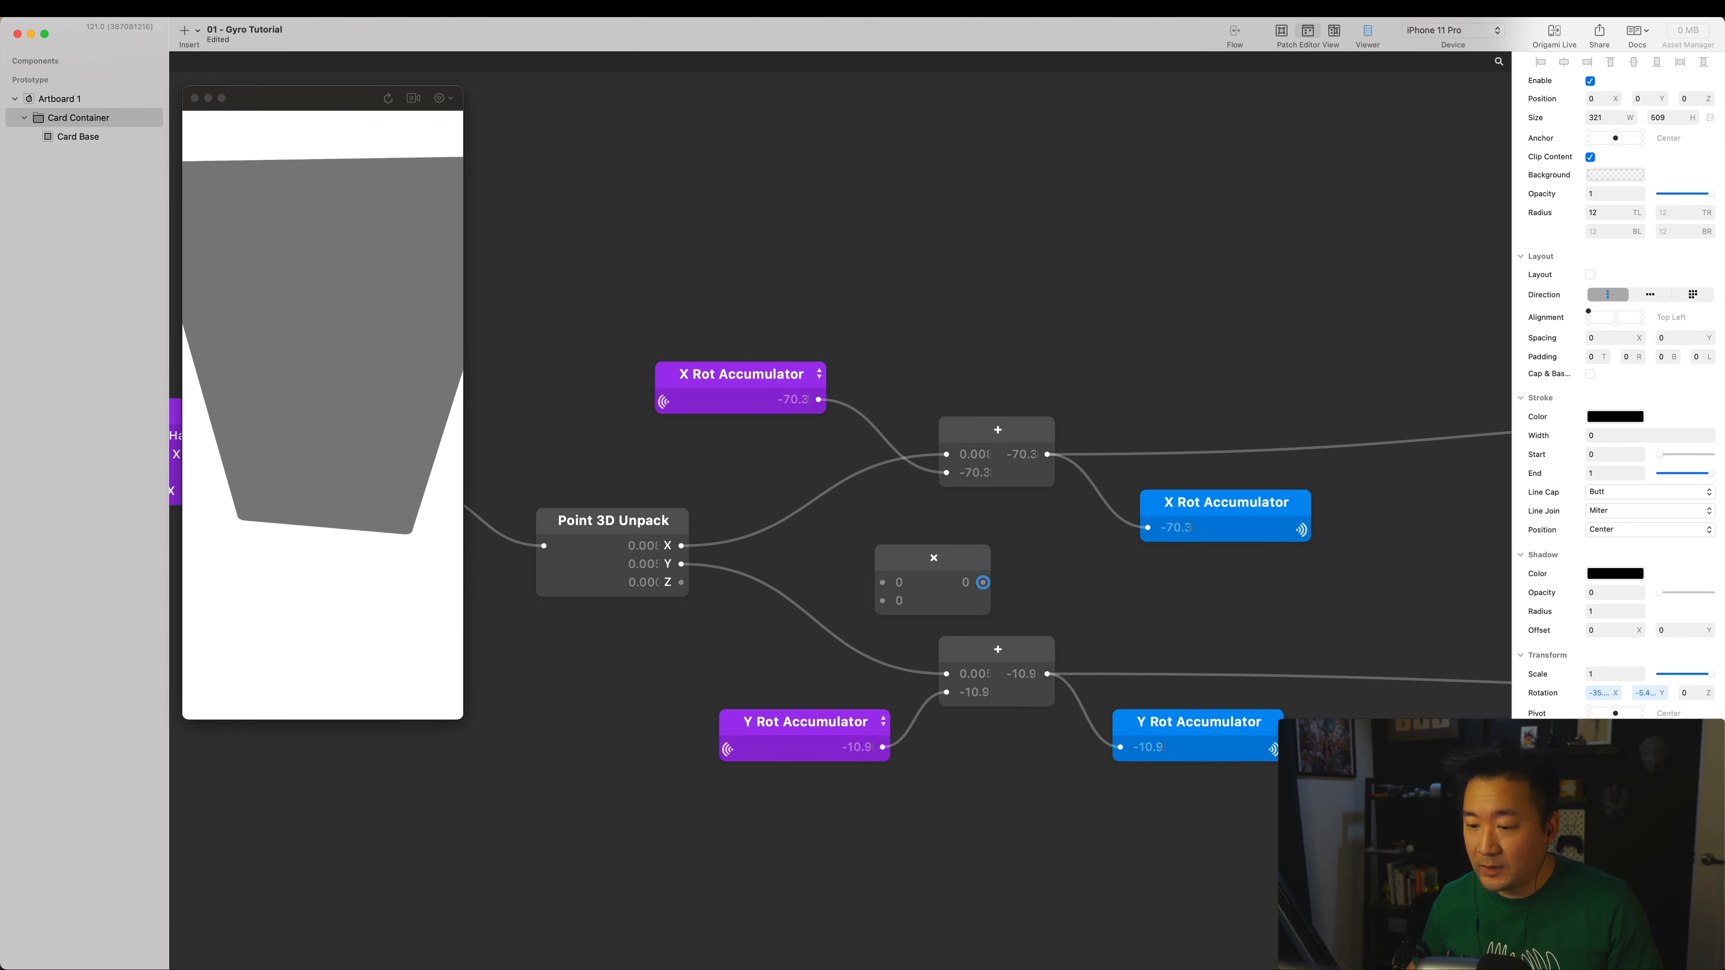
left_click(931, 564)
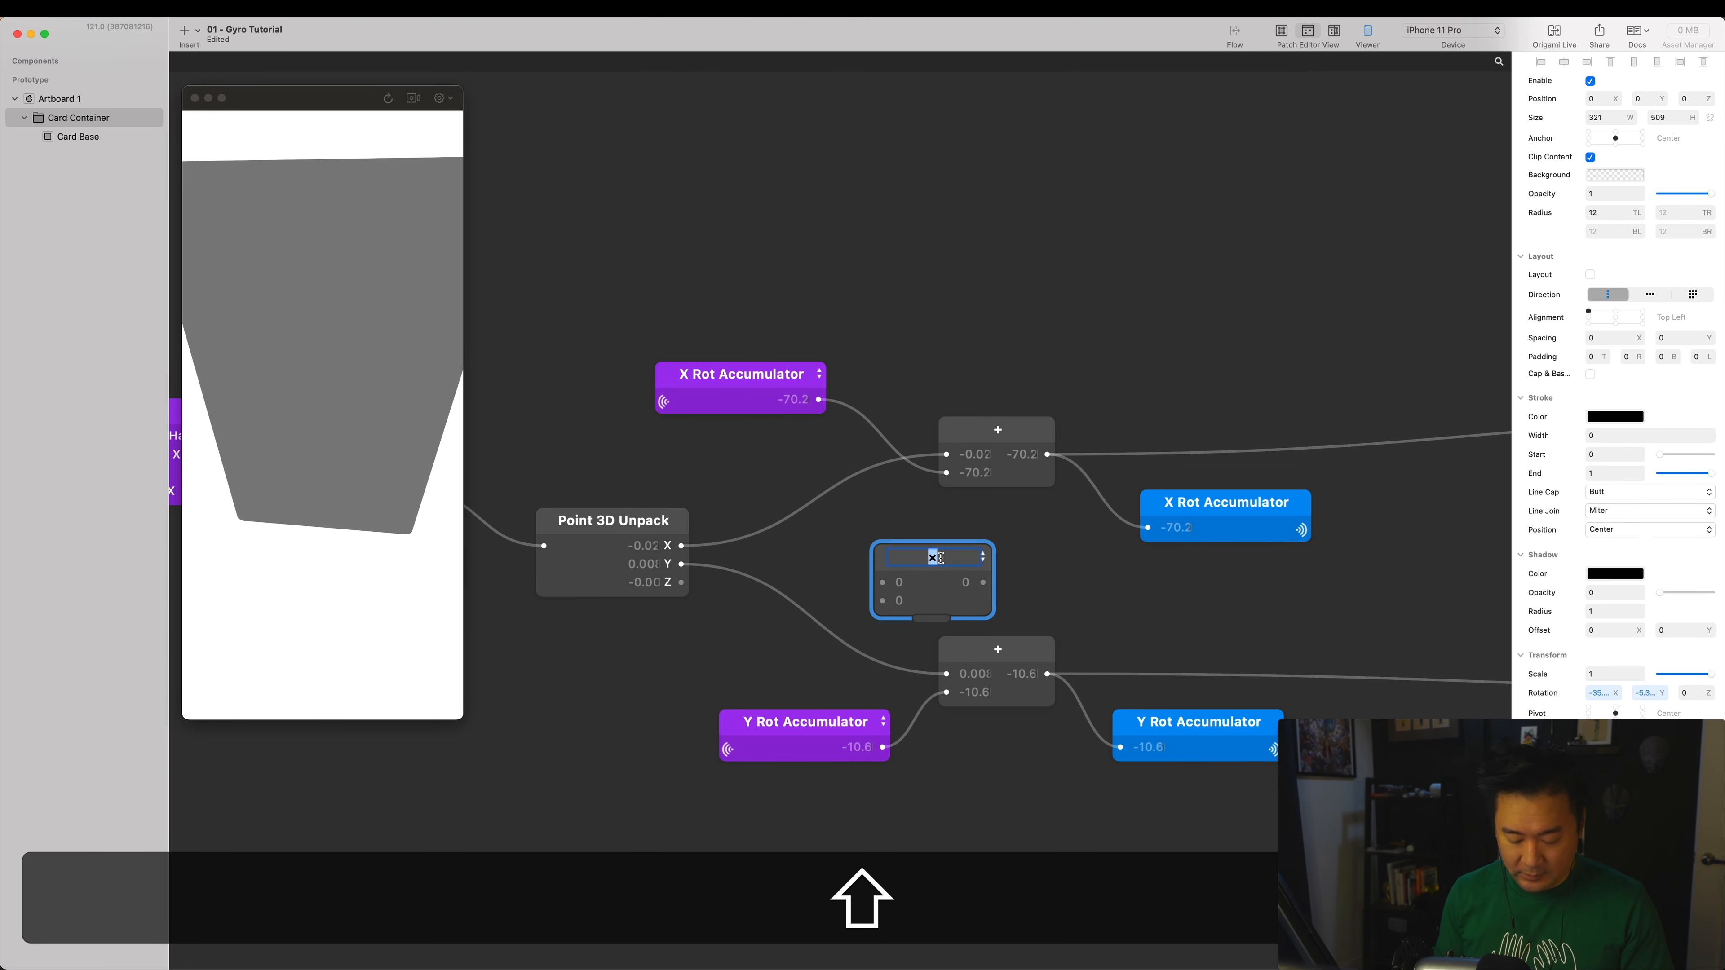
type("Return")
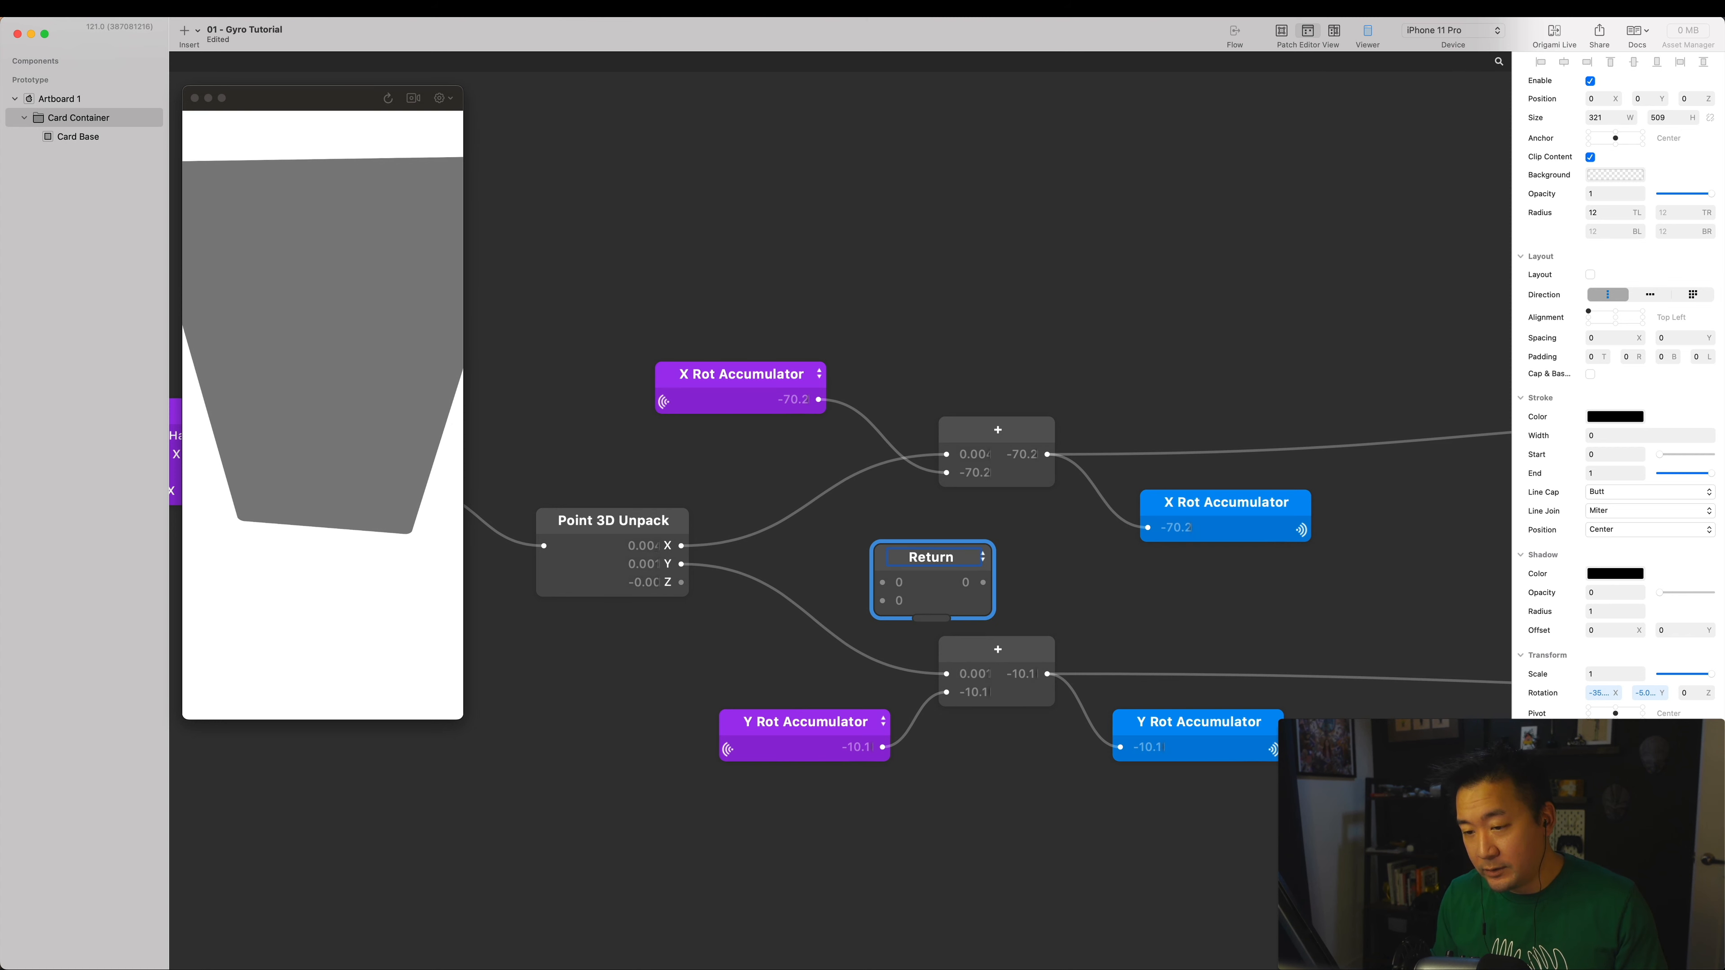
Complete the × patch's name as Return X and move it closer to the Point 3D Unpack patch.
type(" X")
key("Return")
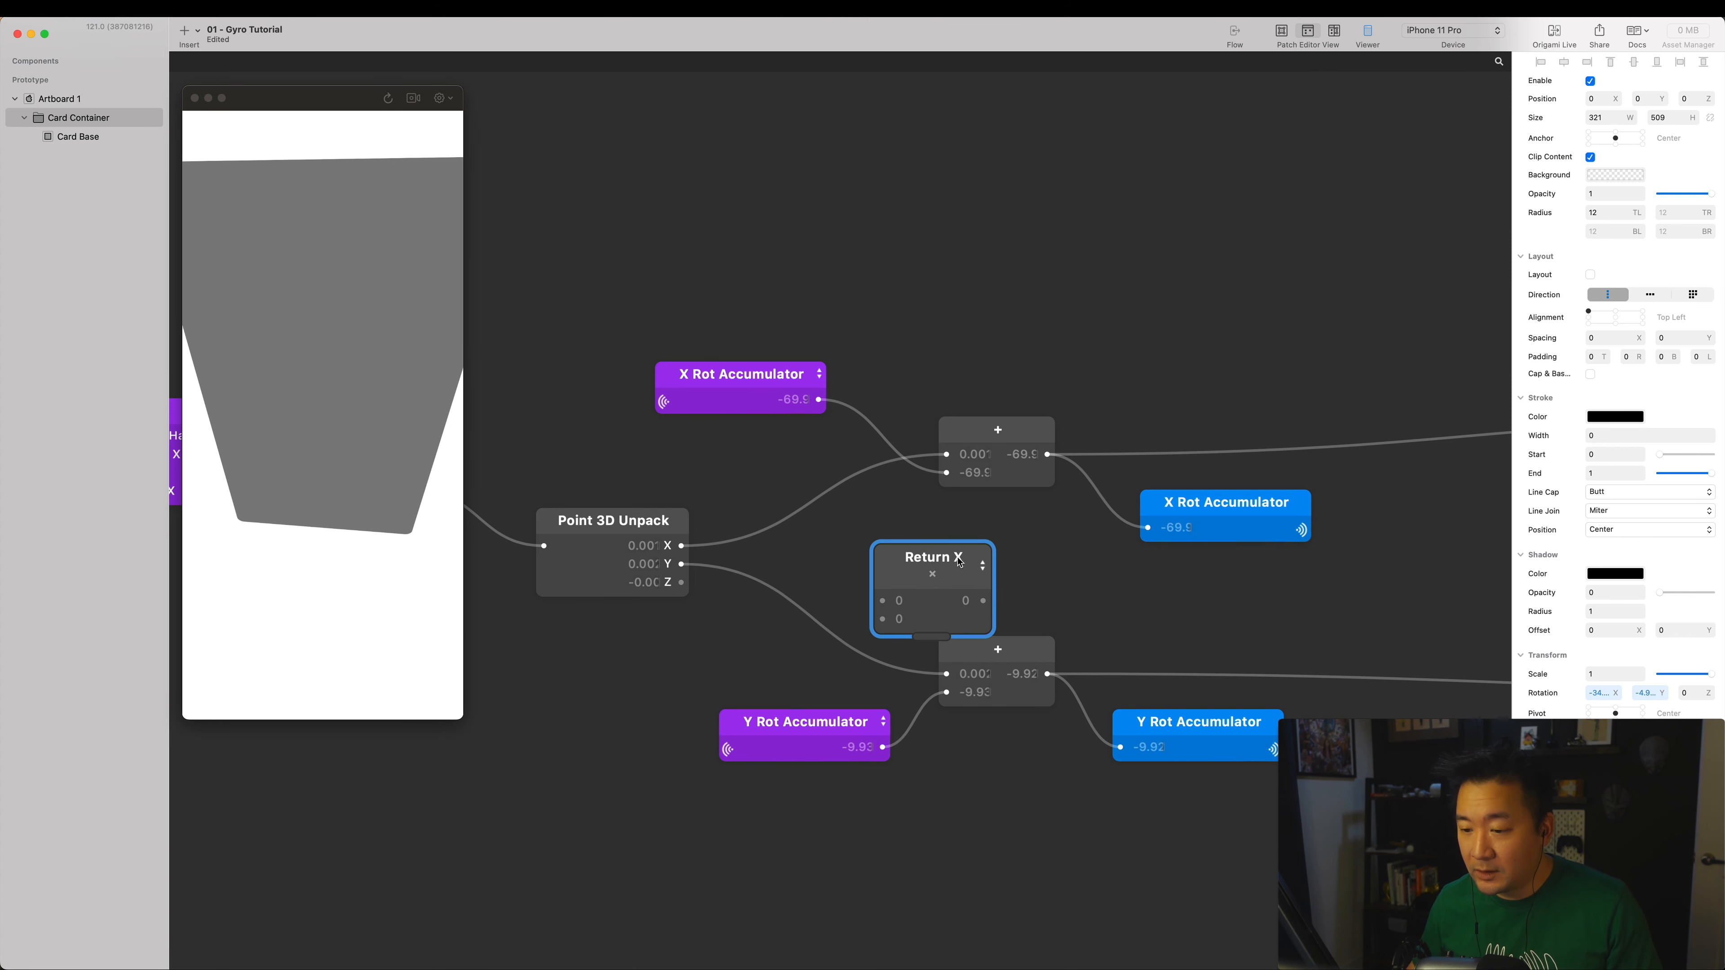
left_click_drag(959, 563, 896, 526)
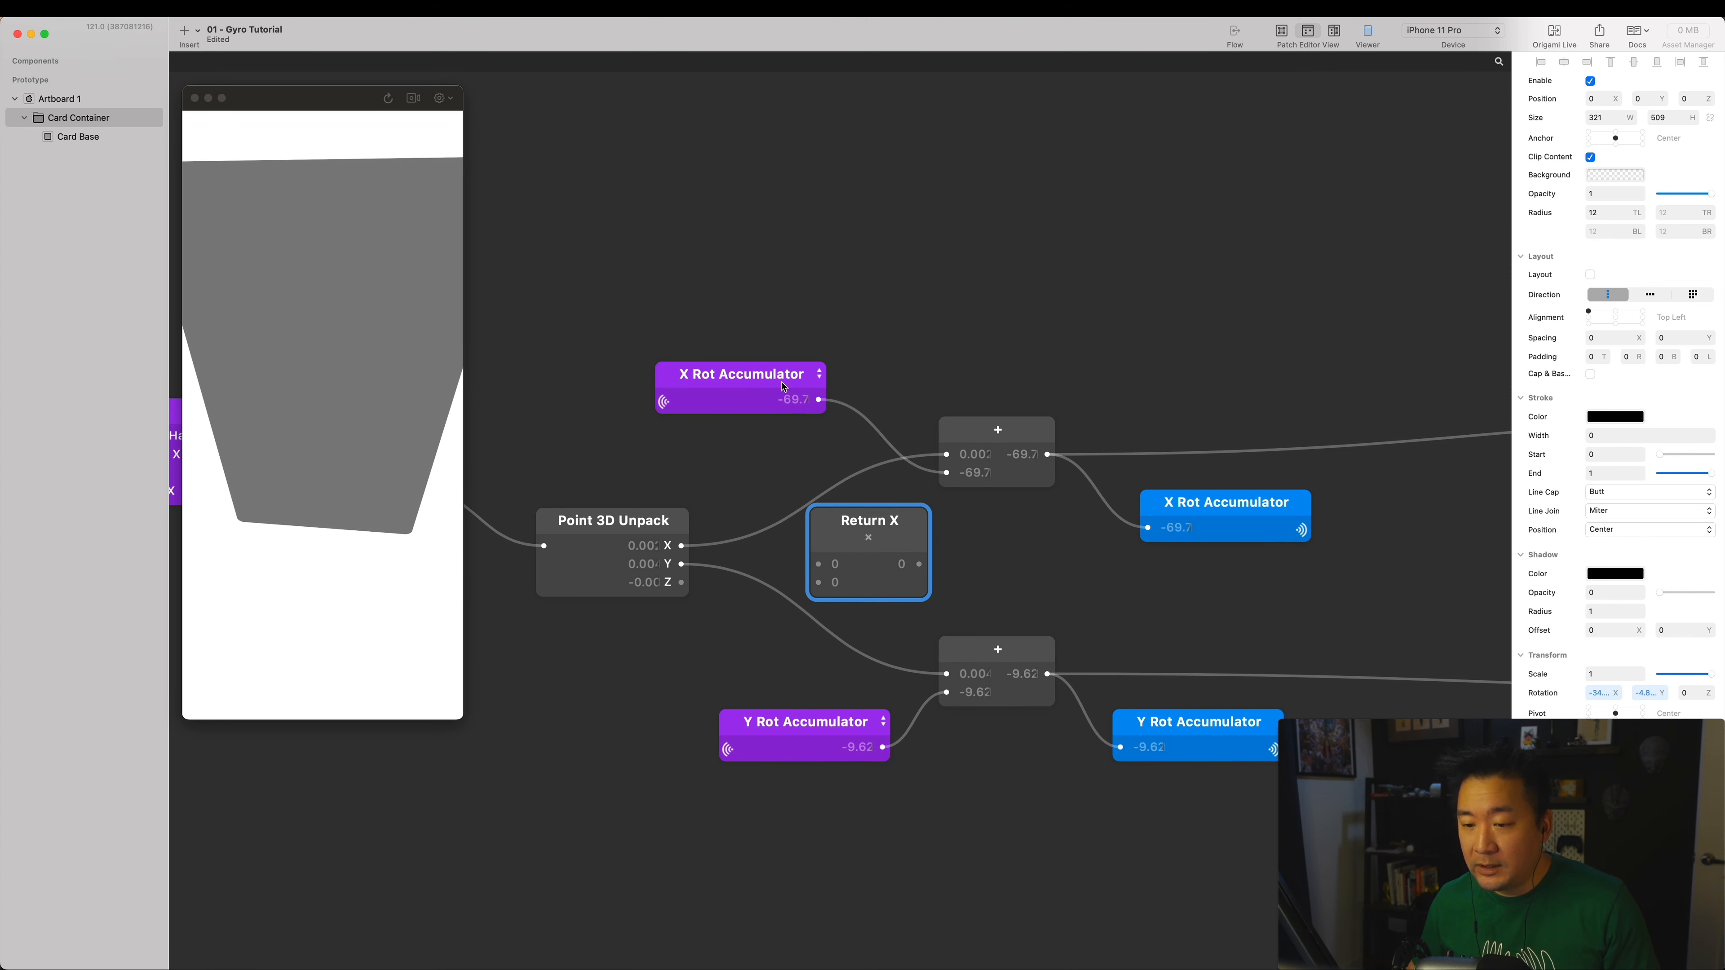
Feed the X Rot Accumulator receiver into Return X's first input, set its second input to -0.02, and shift Return X away from the + patches.
left_click_drag(784, 387, 835, 576)
left_click(844, 580)
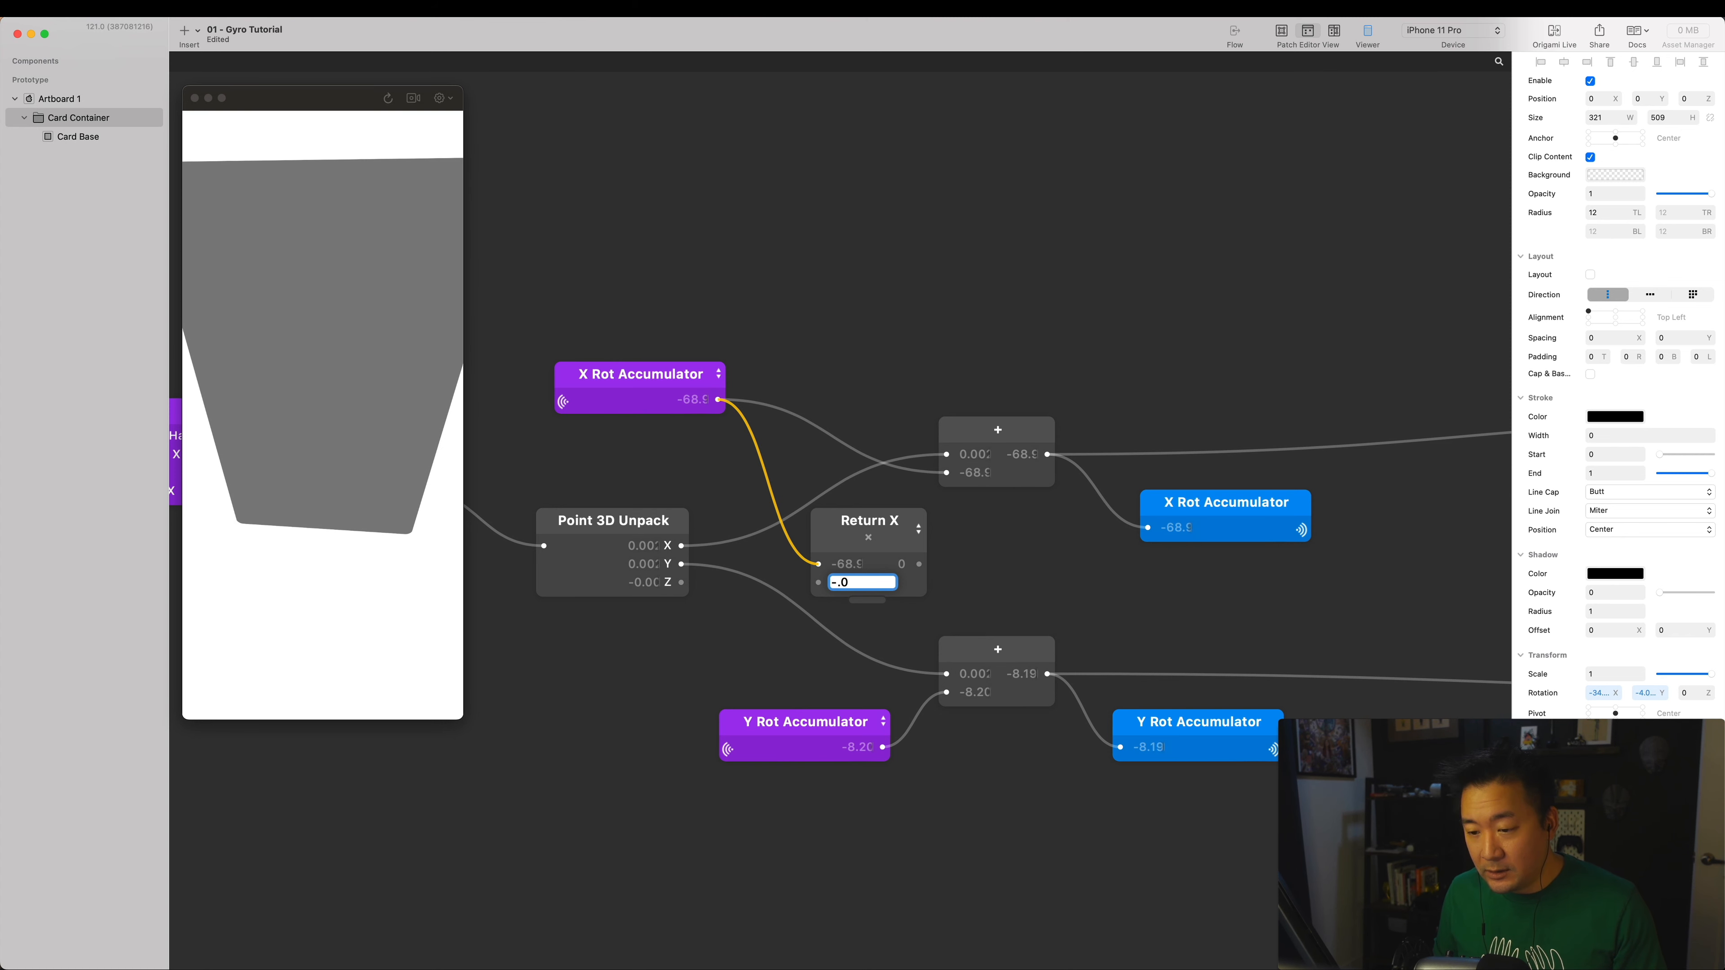
key("Return")
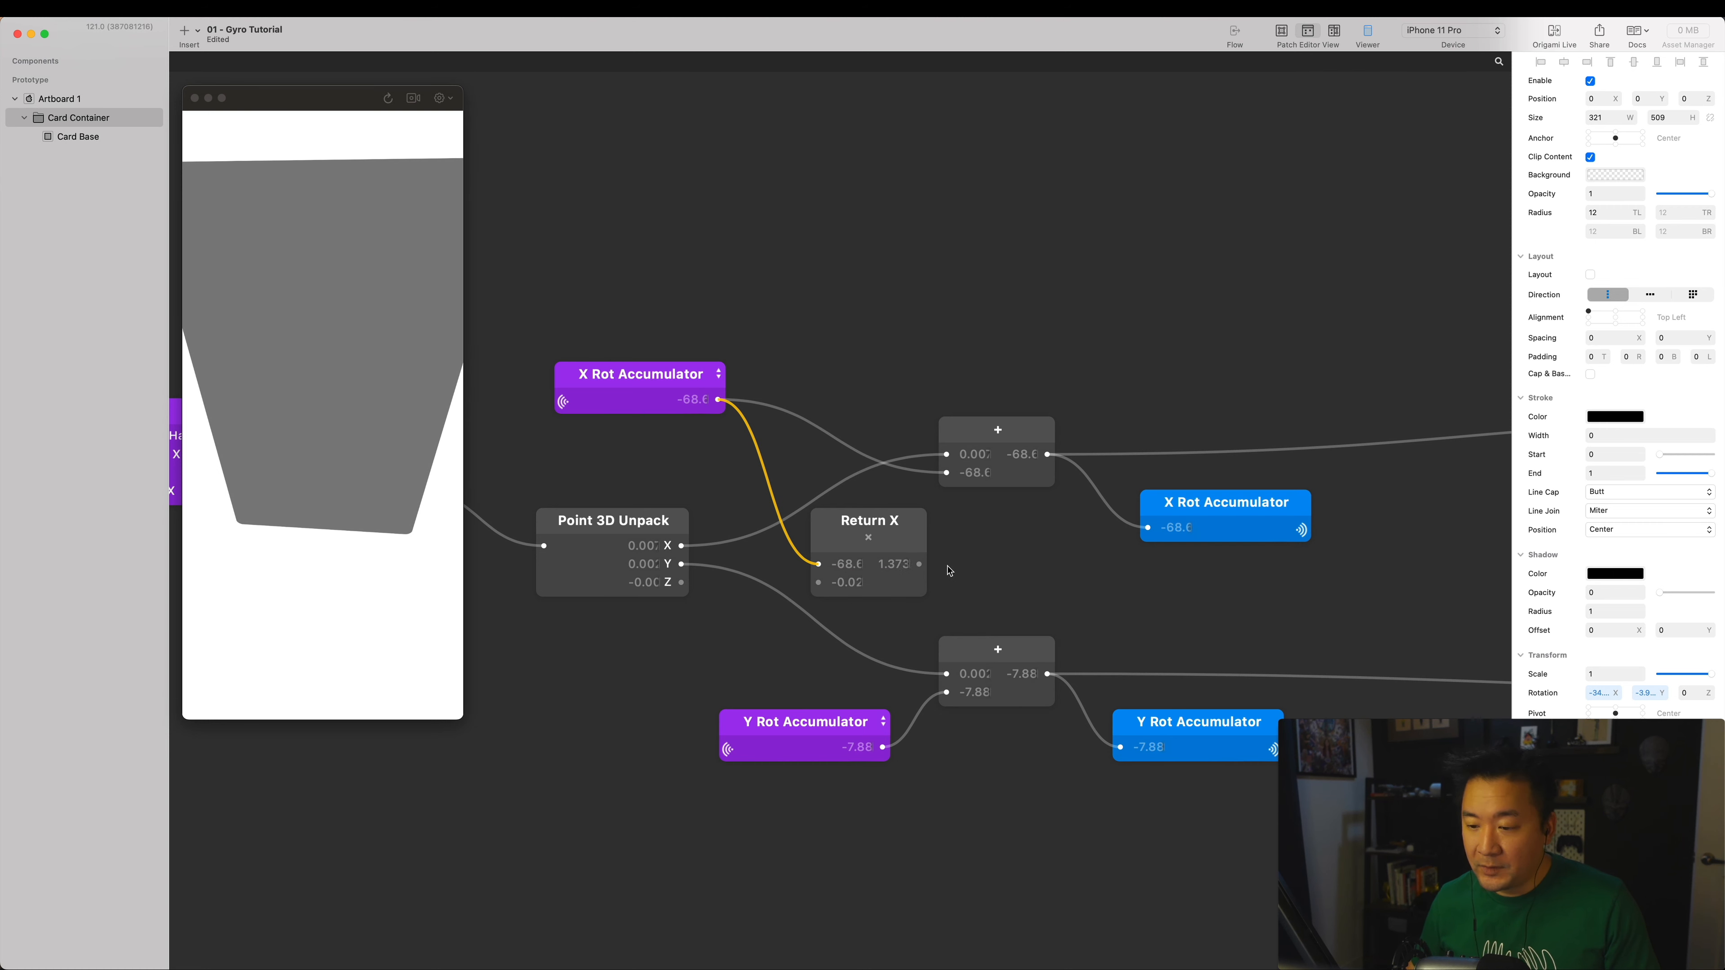
left_click(857, 582)
left_click_drag(878, 524, 841, 504)
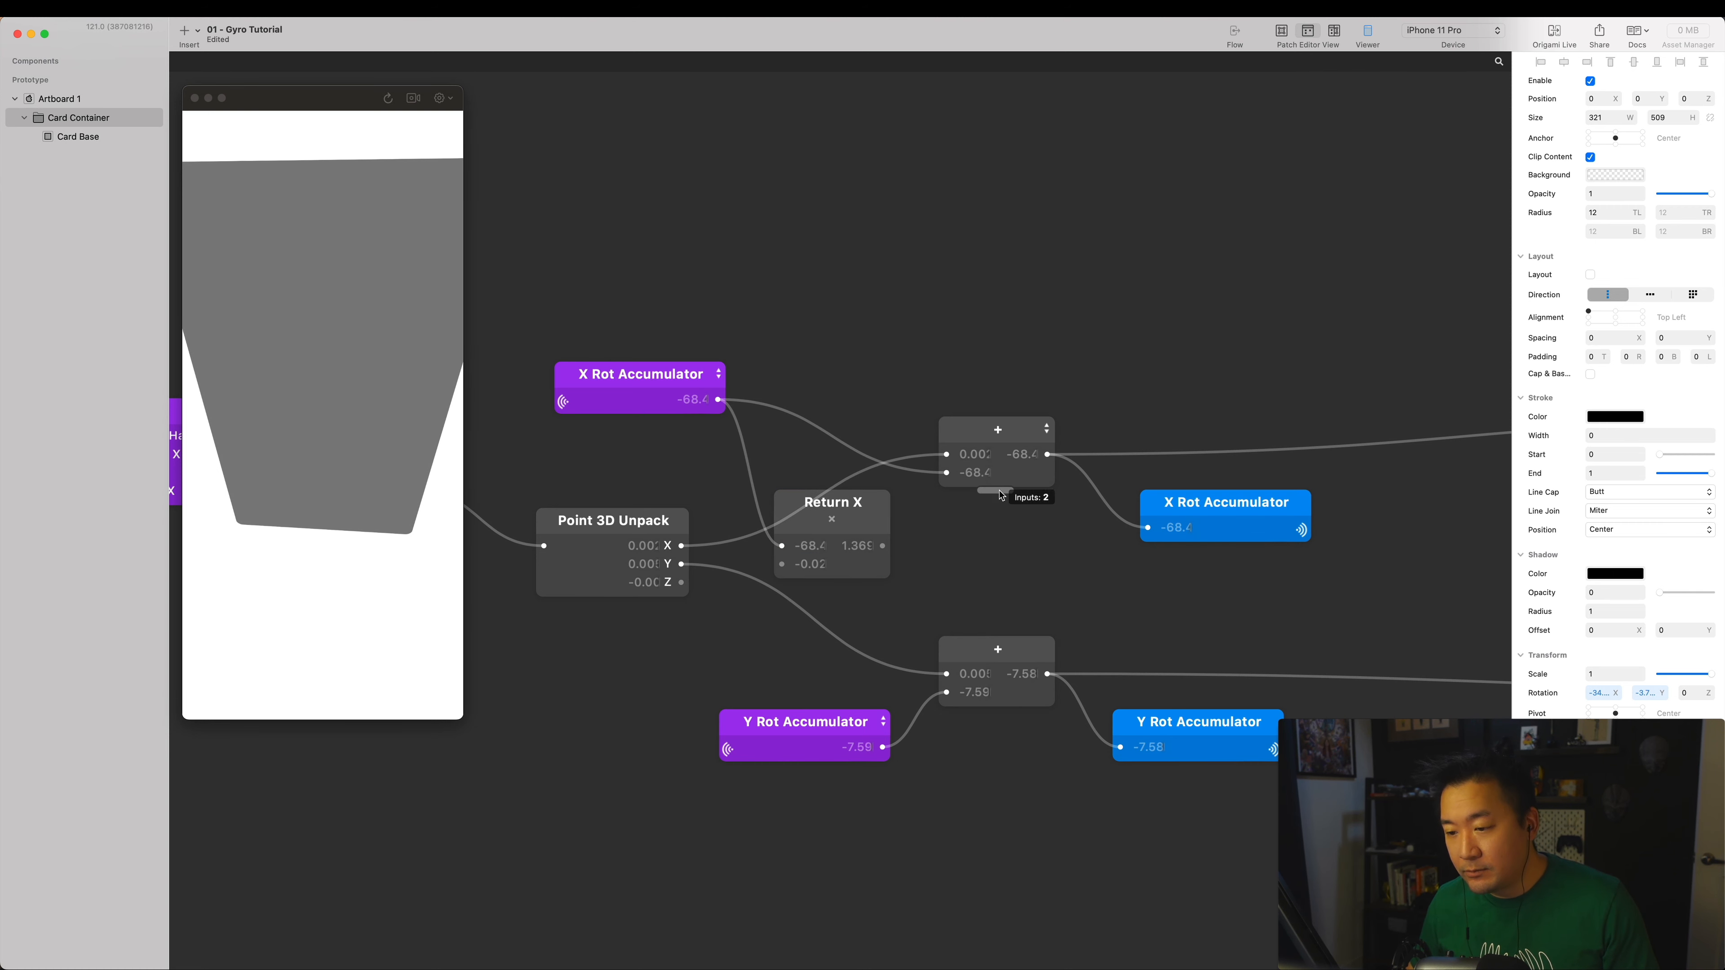
Add a third input to the X-axis + patch, connect Return X's output to it, and nudge the X Rot Accumulator receiver.
left_click_drag(997, 498, 996, 515)
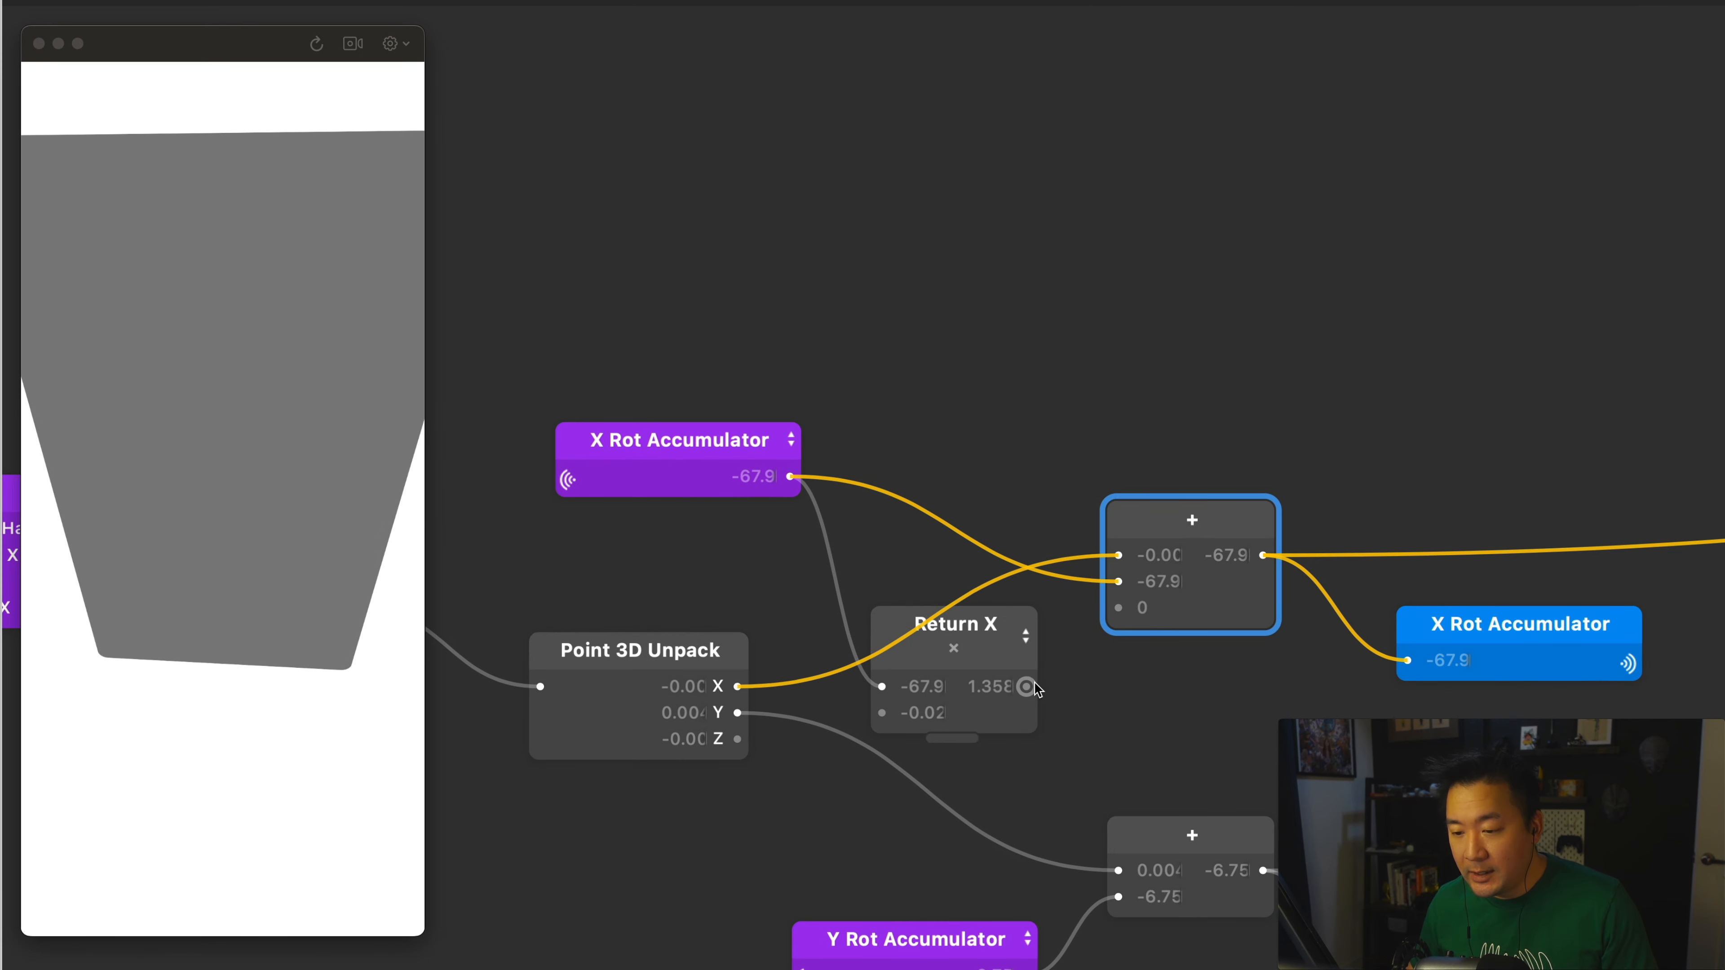
left_click_drag(1026, 687, 1118, 607)
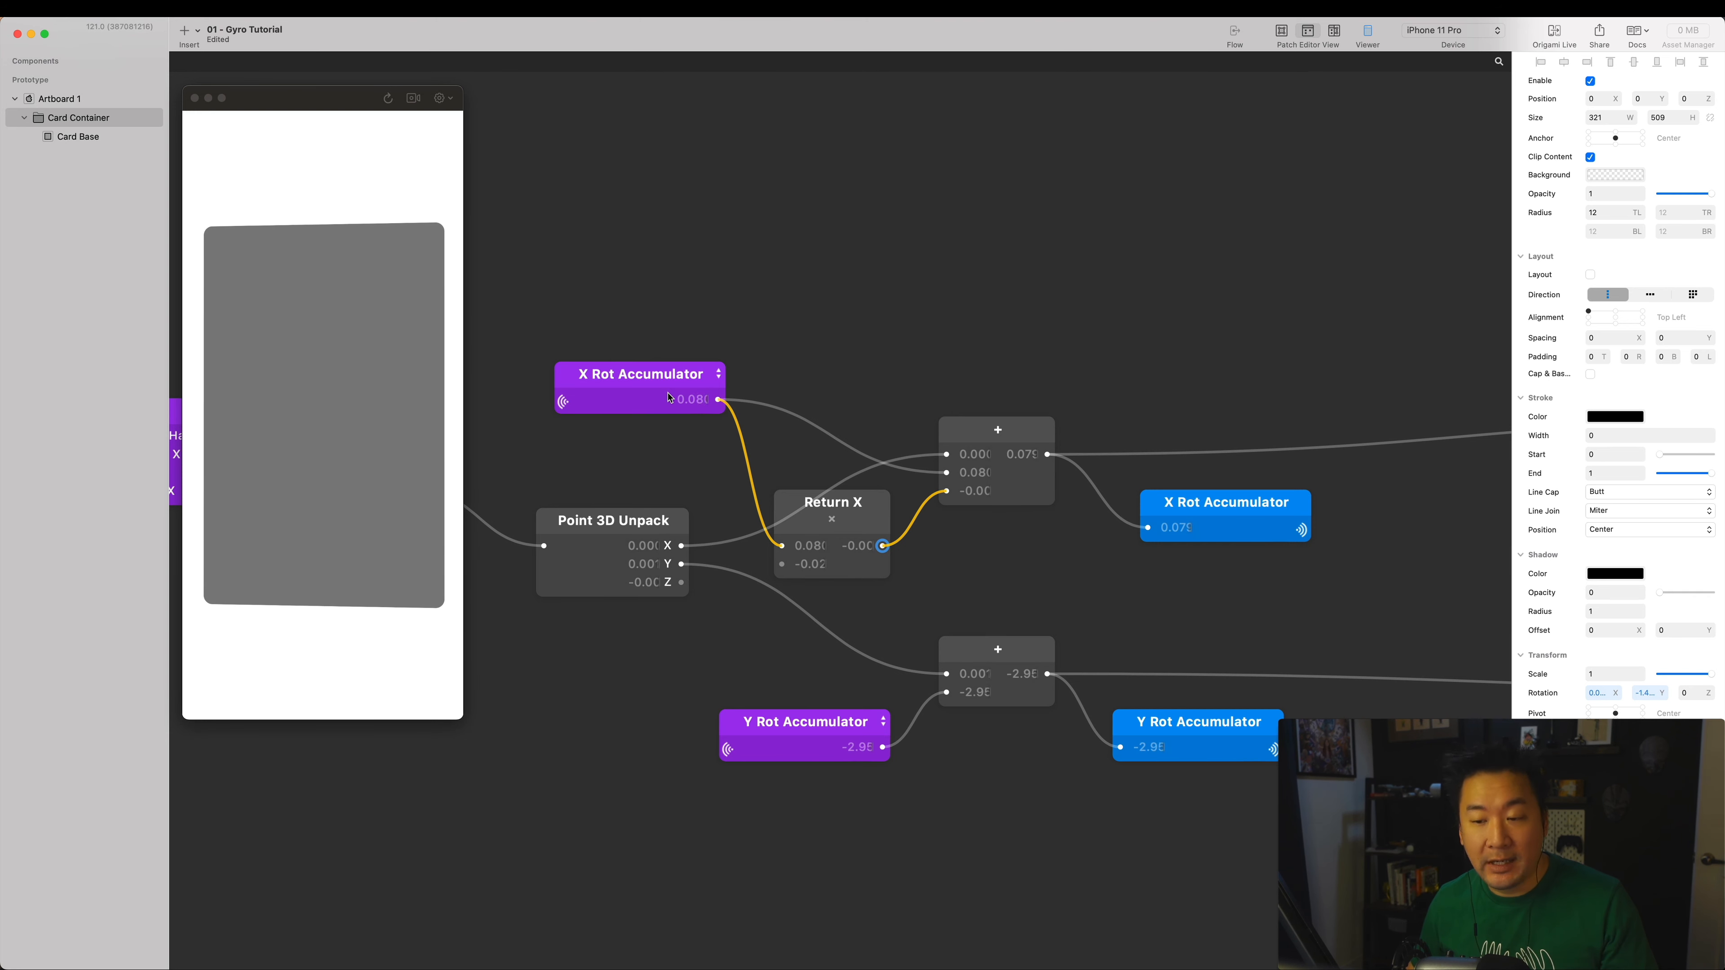
left_click_drag(668, 392, 677, 411)
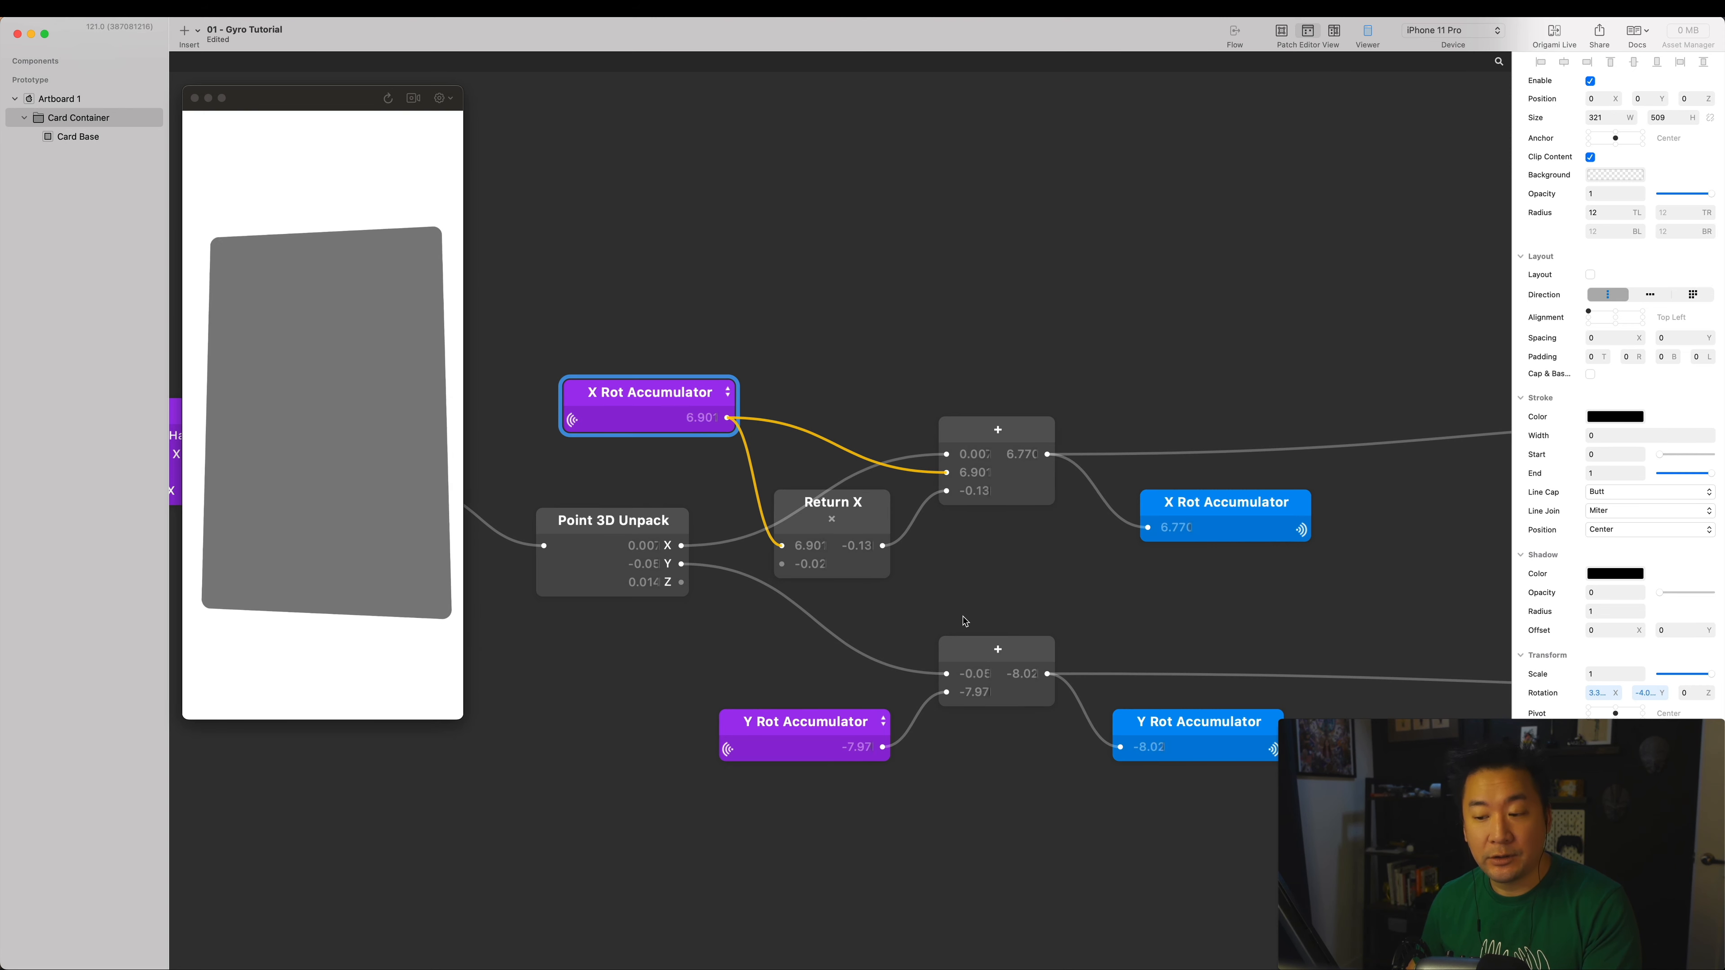
left_click(812, 563)
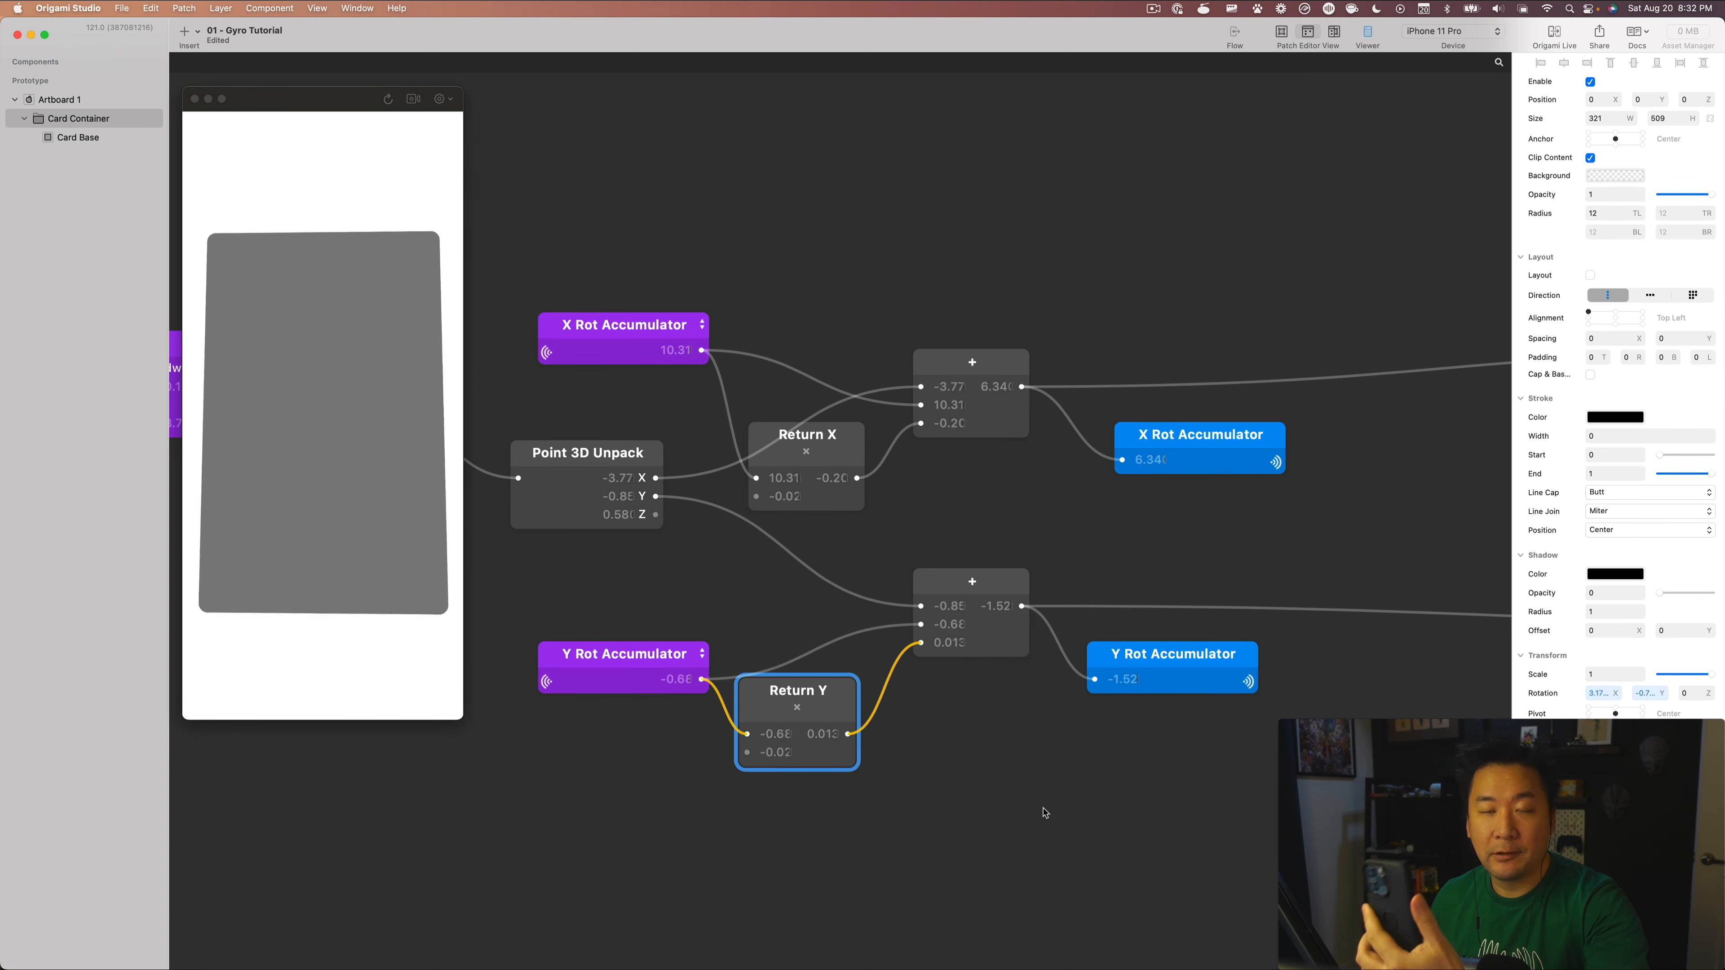
Set the multiplier of the X-axis × patch feeding Card Container's X rotation to -0.5.
left_click_drag(1155, 435, 1282, 435)
left_click_drag(1252, 331, 830, 424)
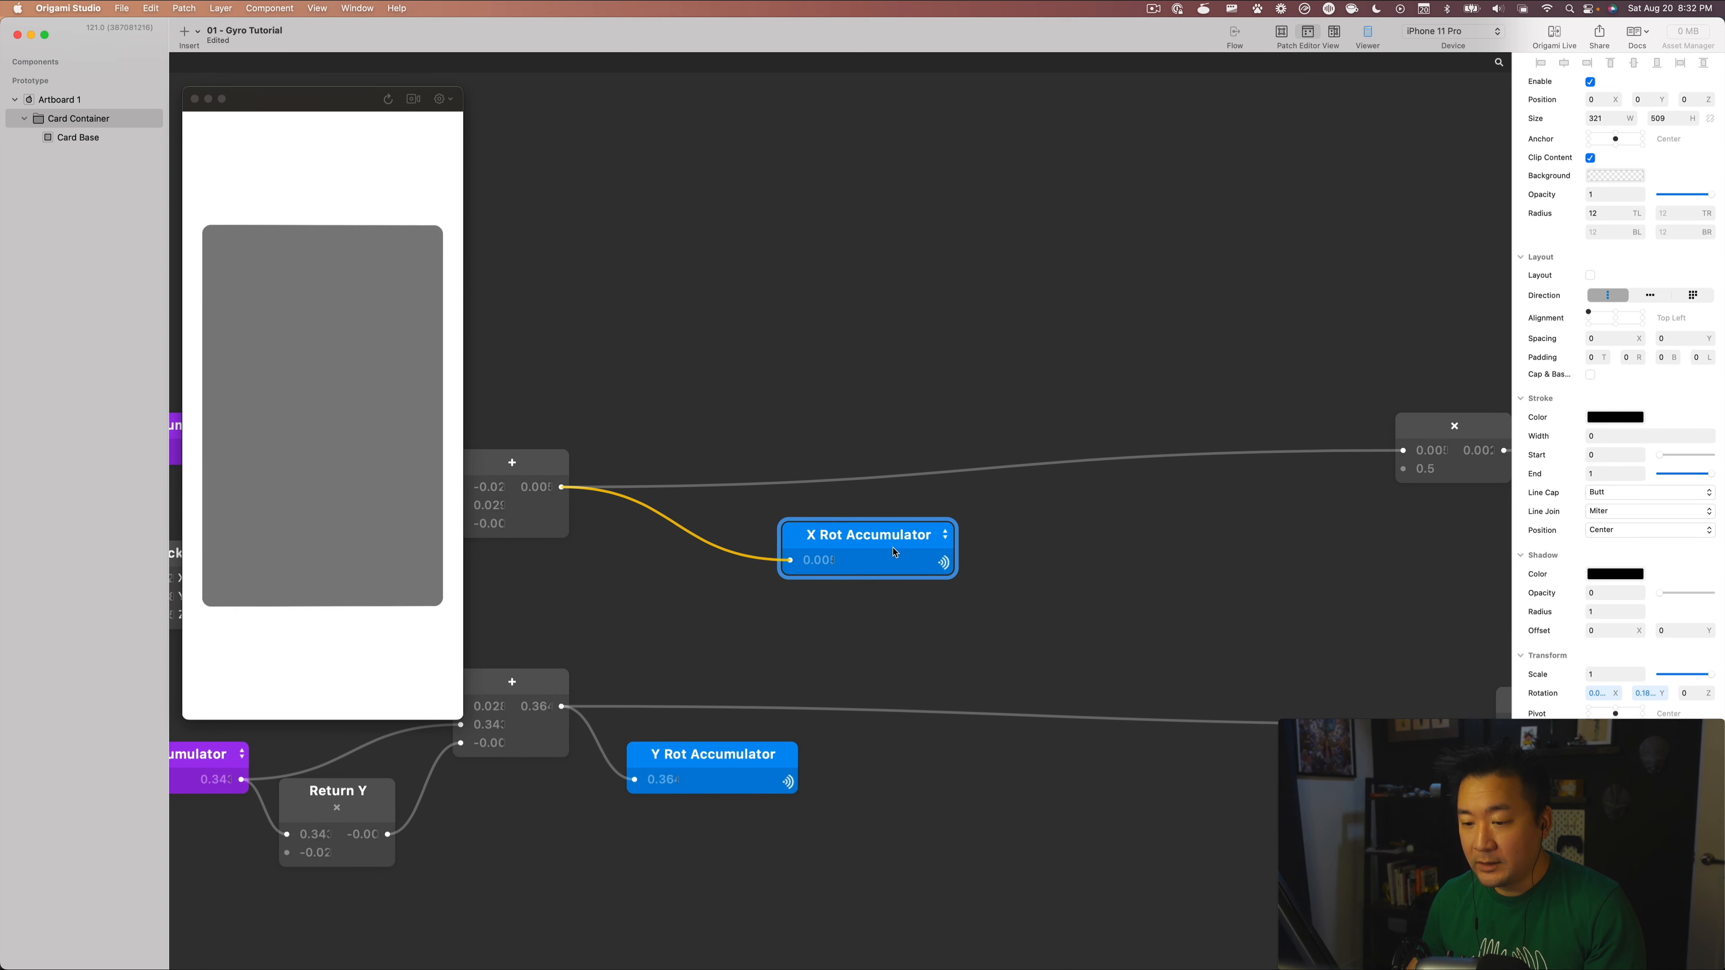
scroll(1089, 501, "right", 10)
left_click(891, 503)
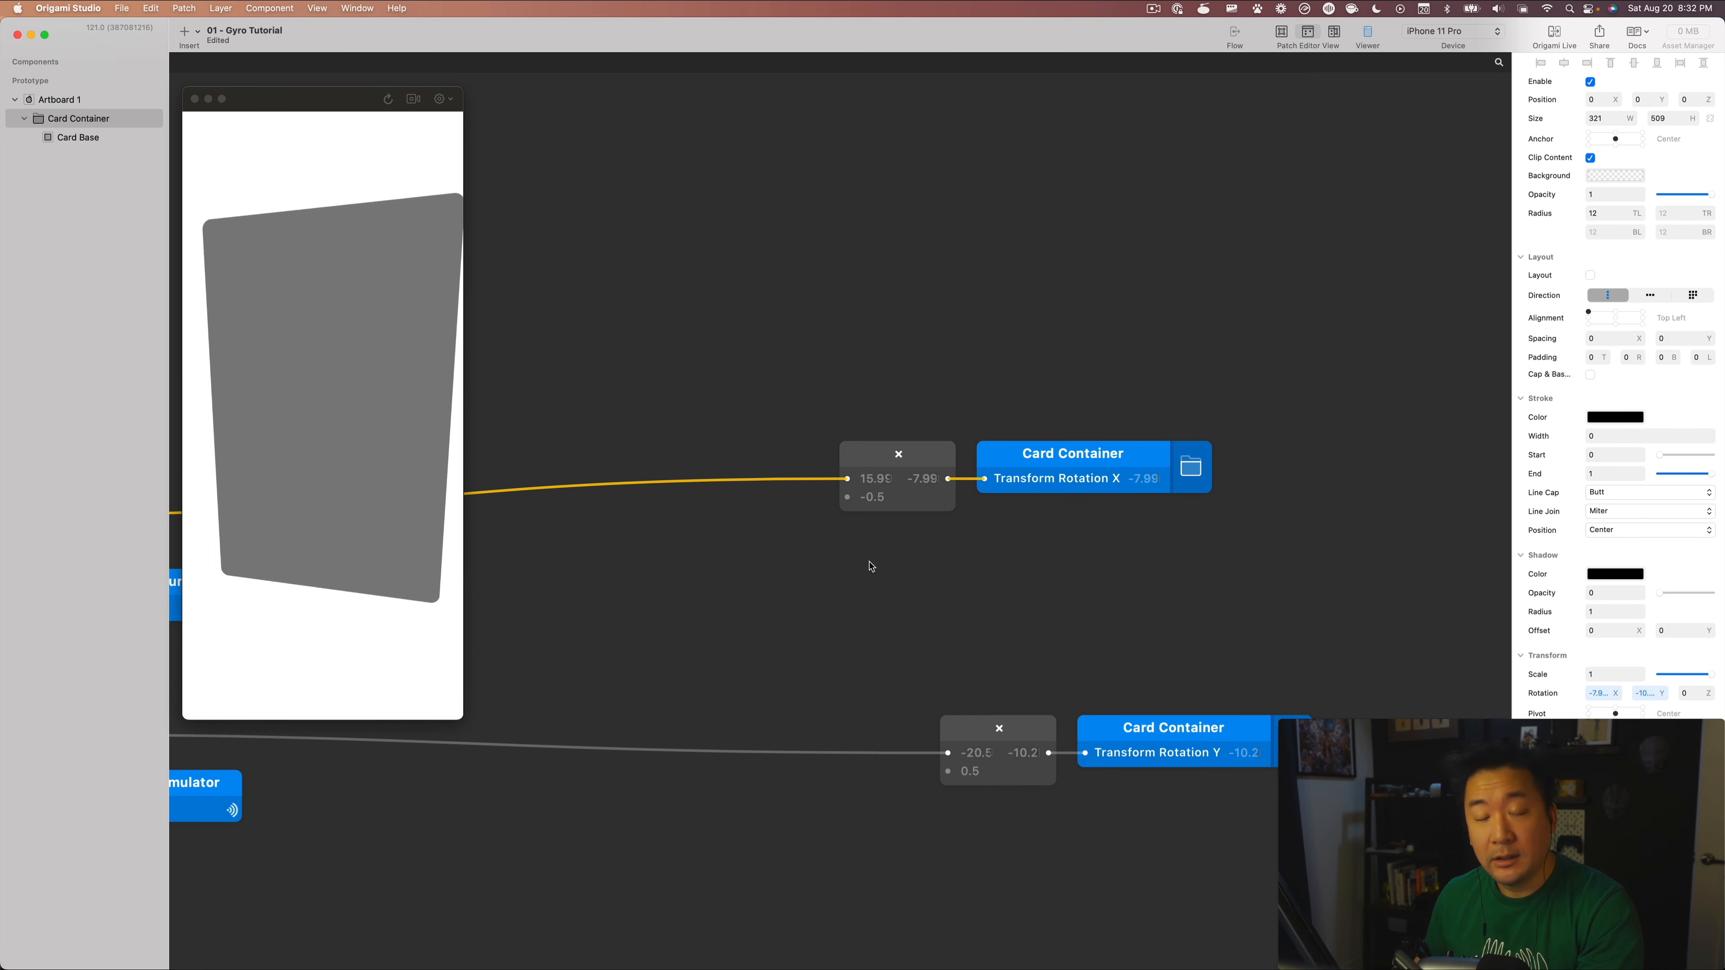
Move the X-axis × patch and its Card Container rotation patch together into line above the Y-axis pair.
scroll(789, 600, "left", 15)
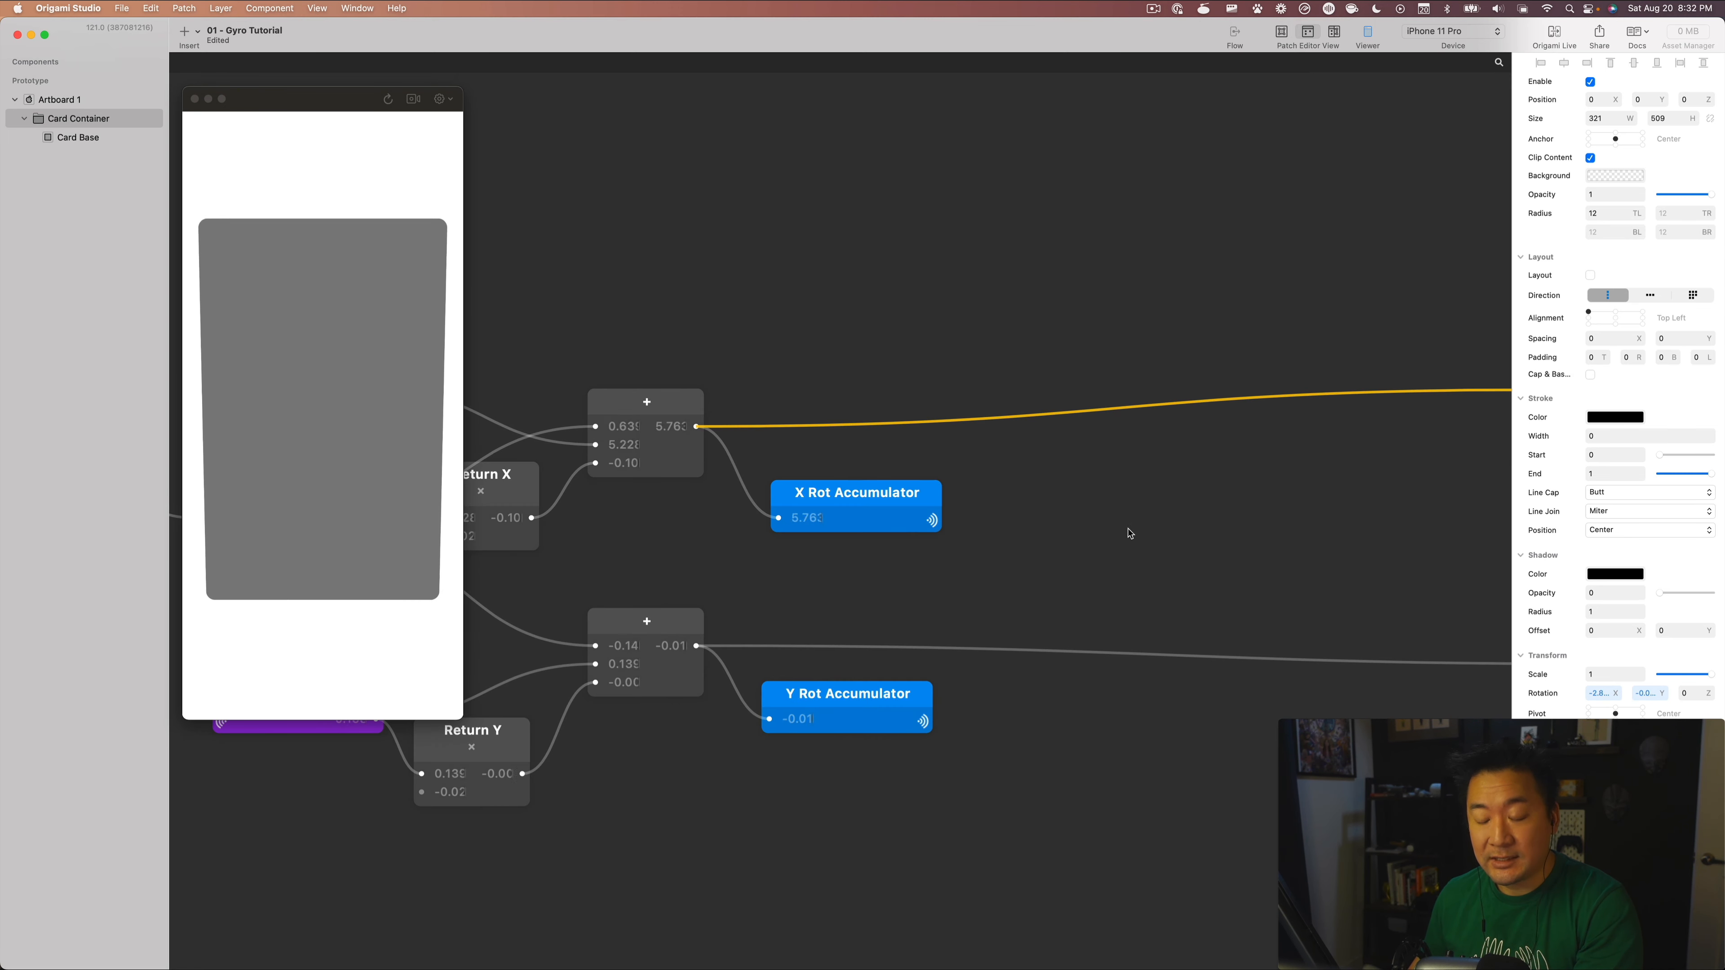
scroll(1356, 507, "down", 5)
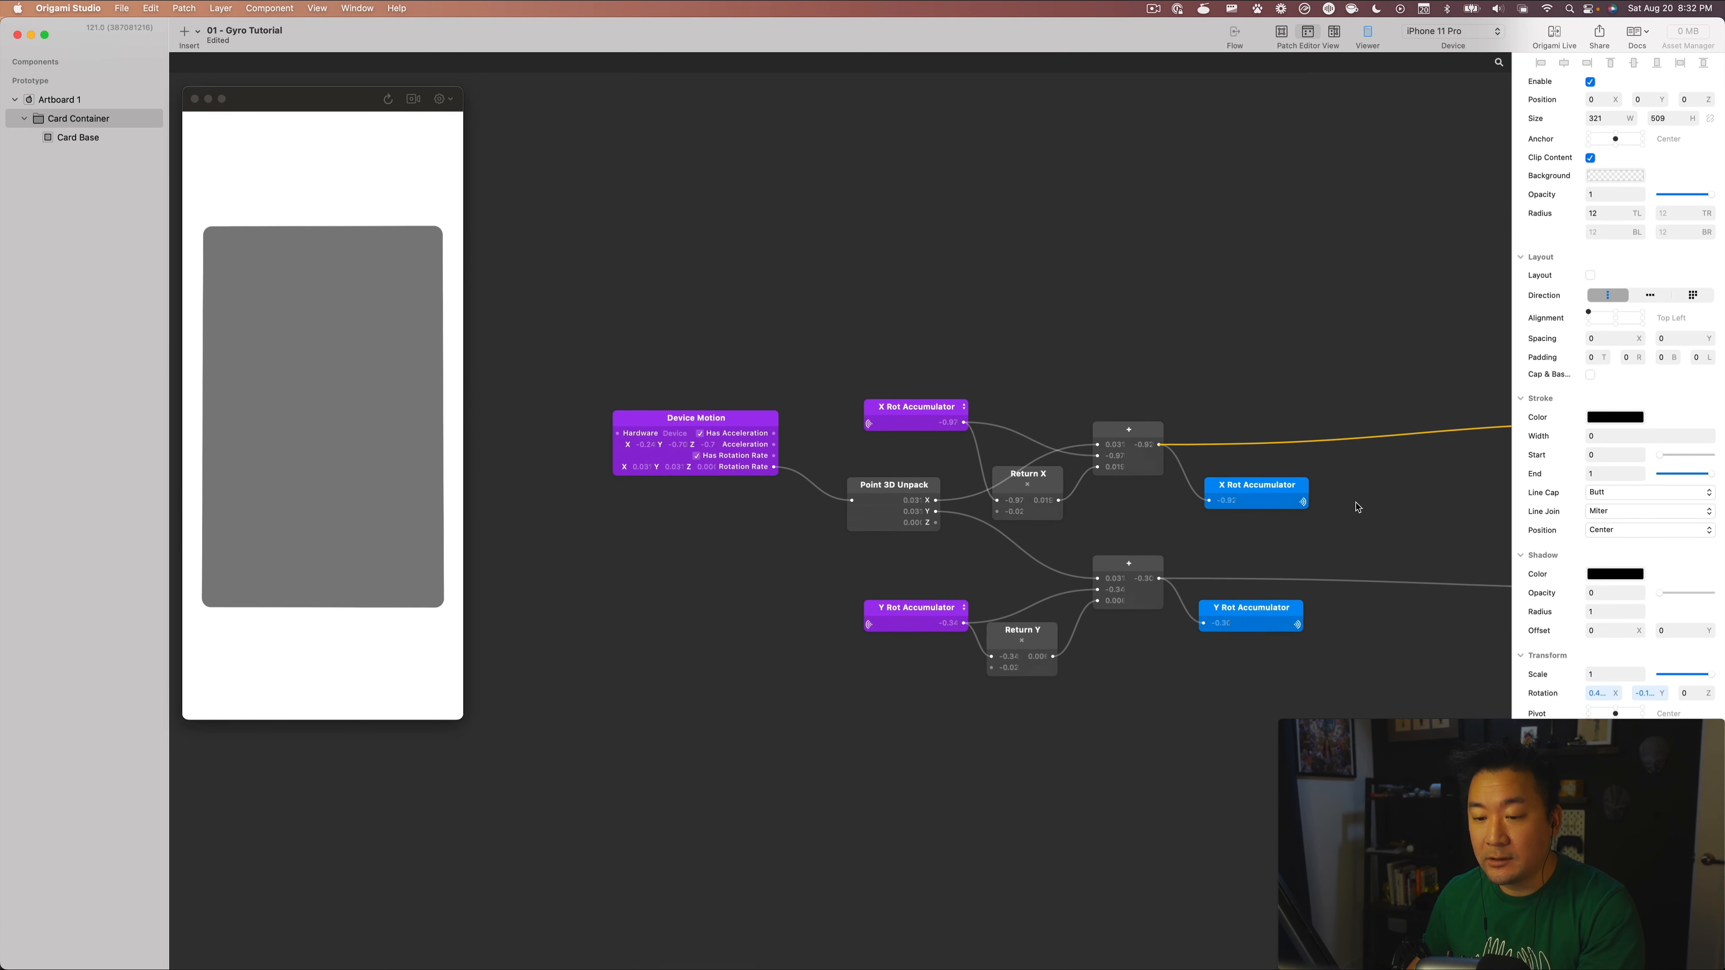
left_click_drag(941, 398, 1099, 384)
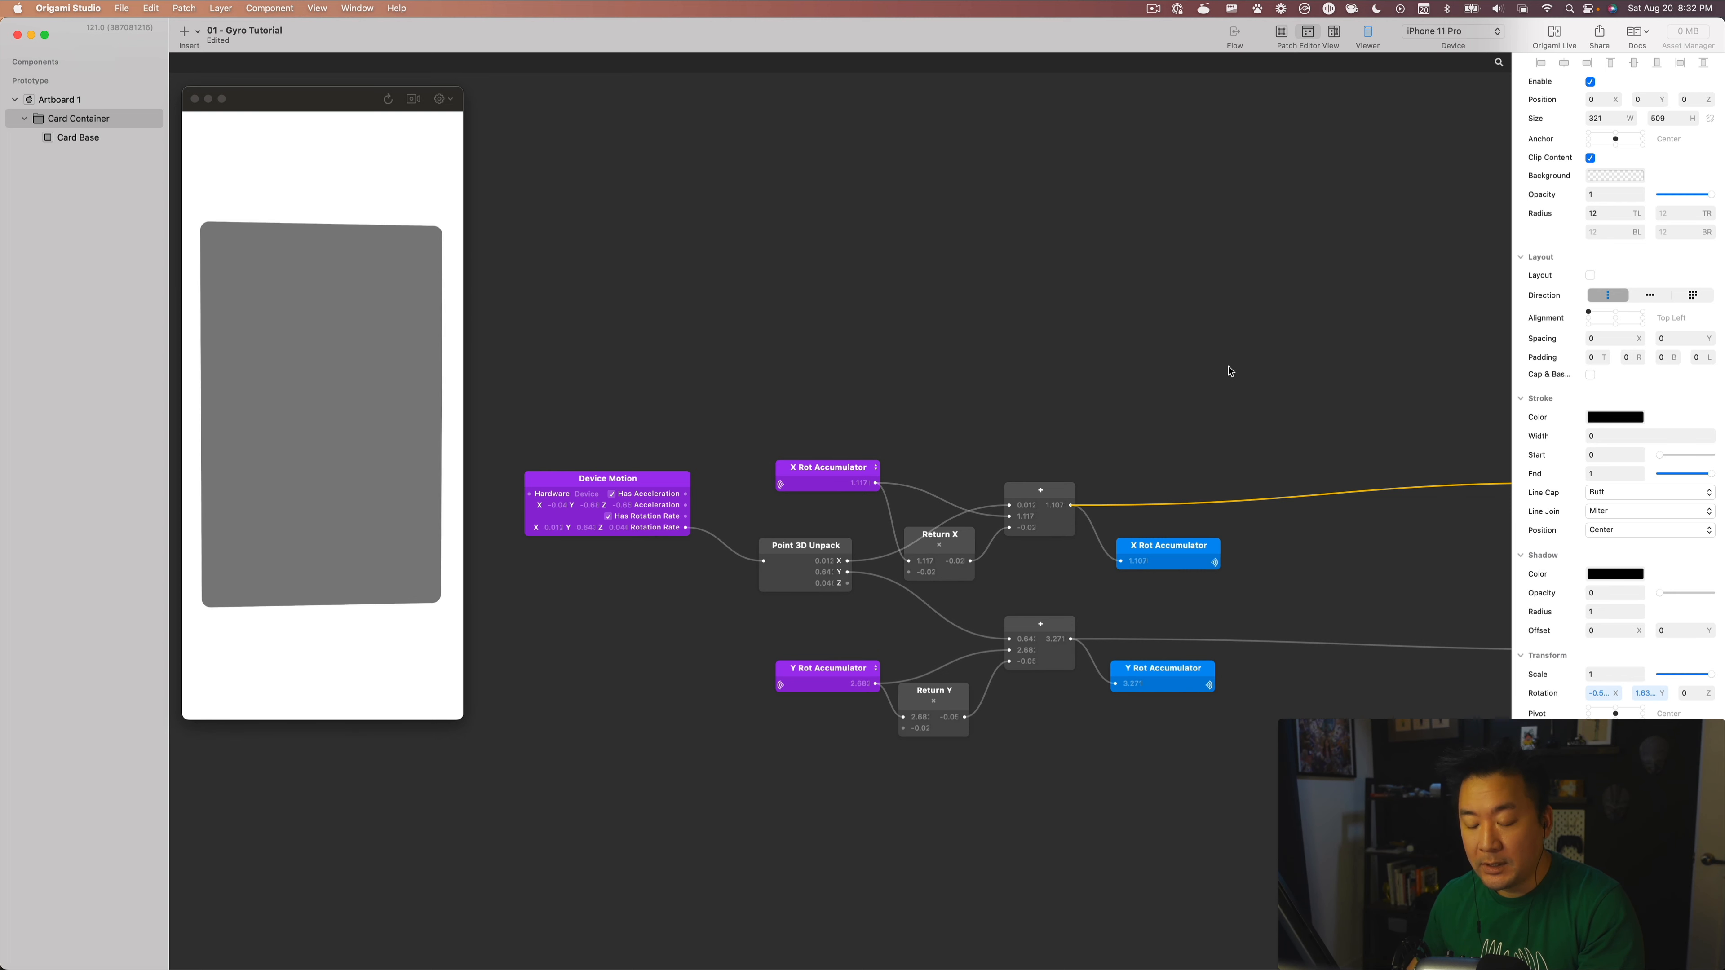
scroll(1221, 359, "right", 10)
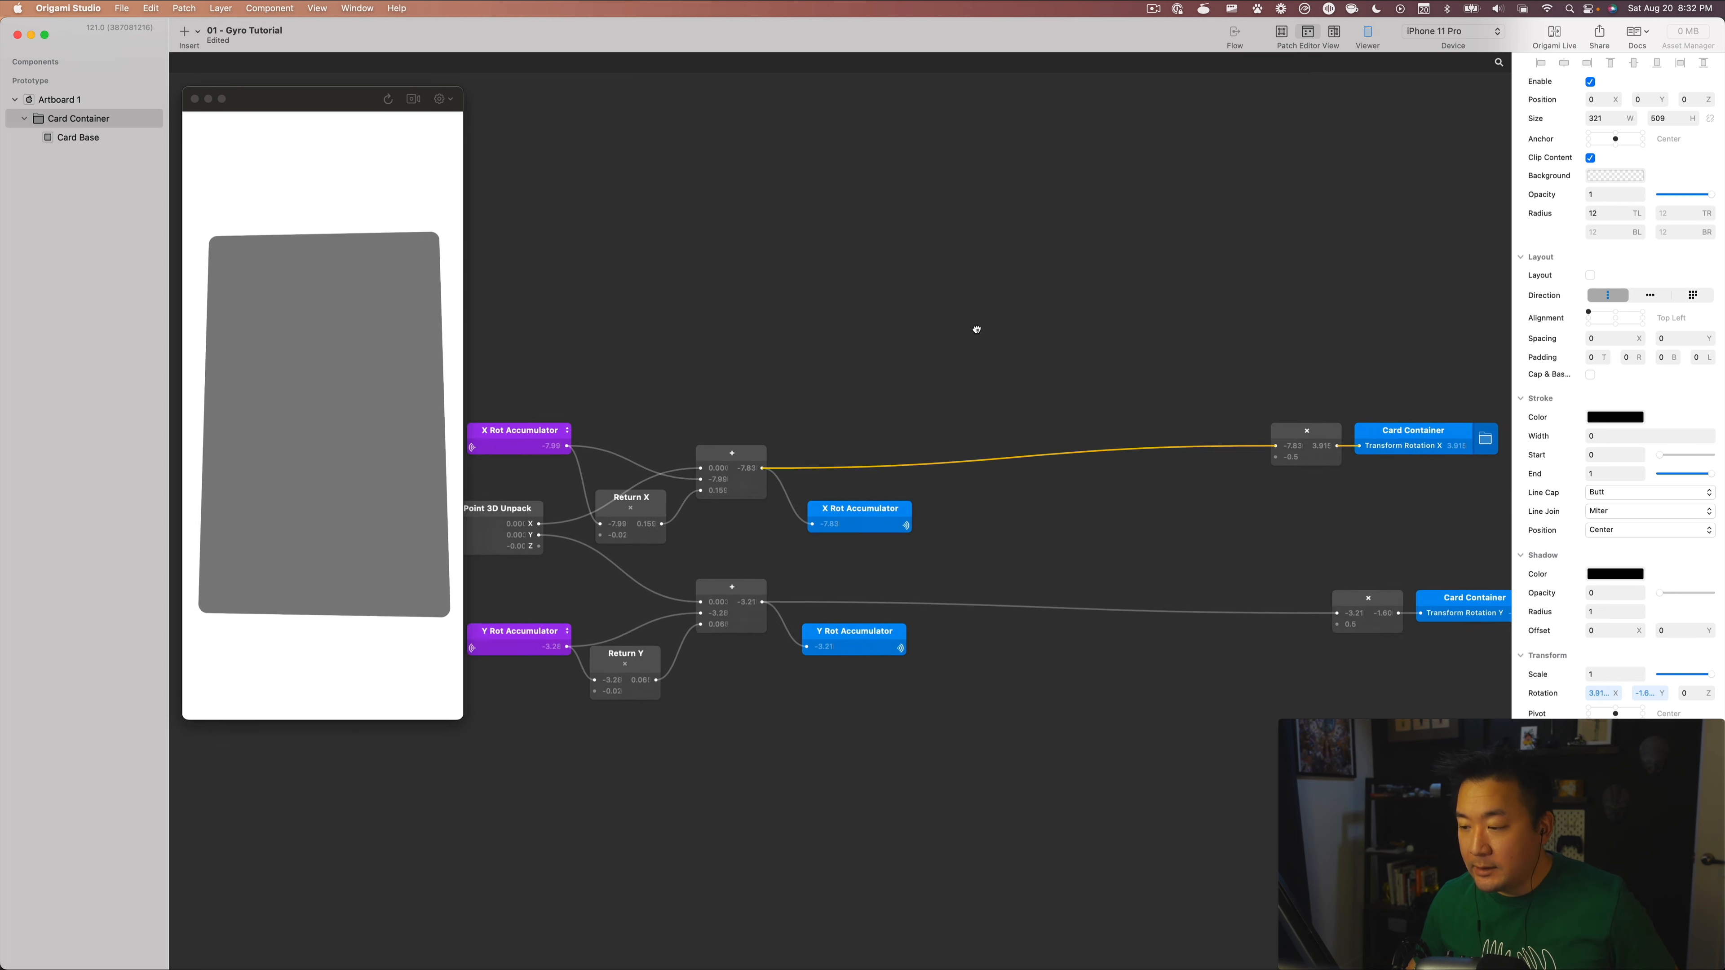
left_click_drag(1236, 509, 1006, 407)
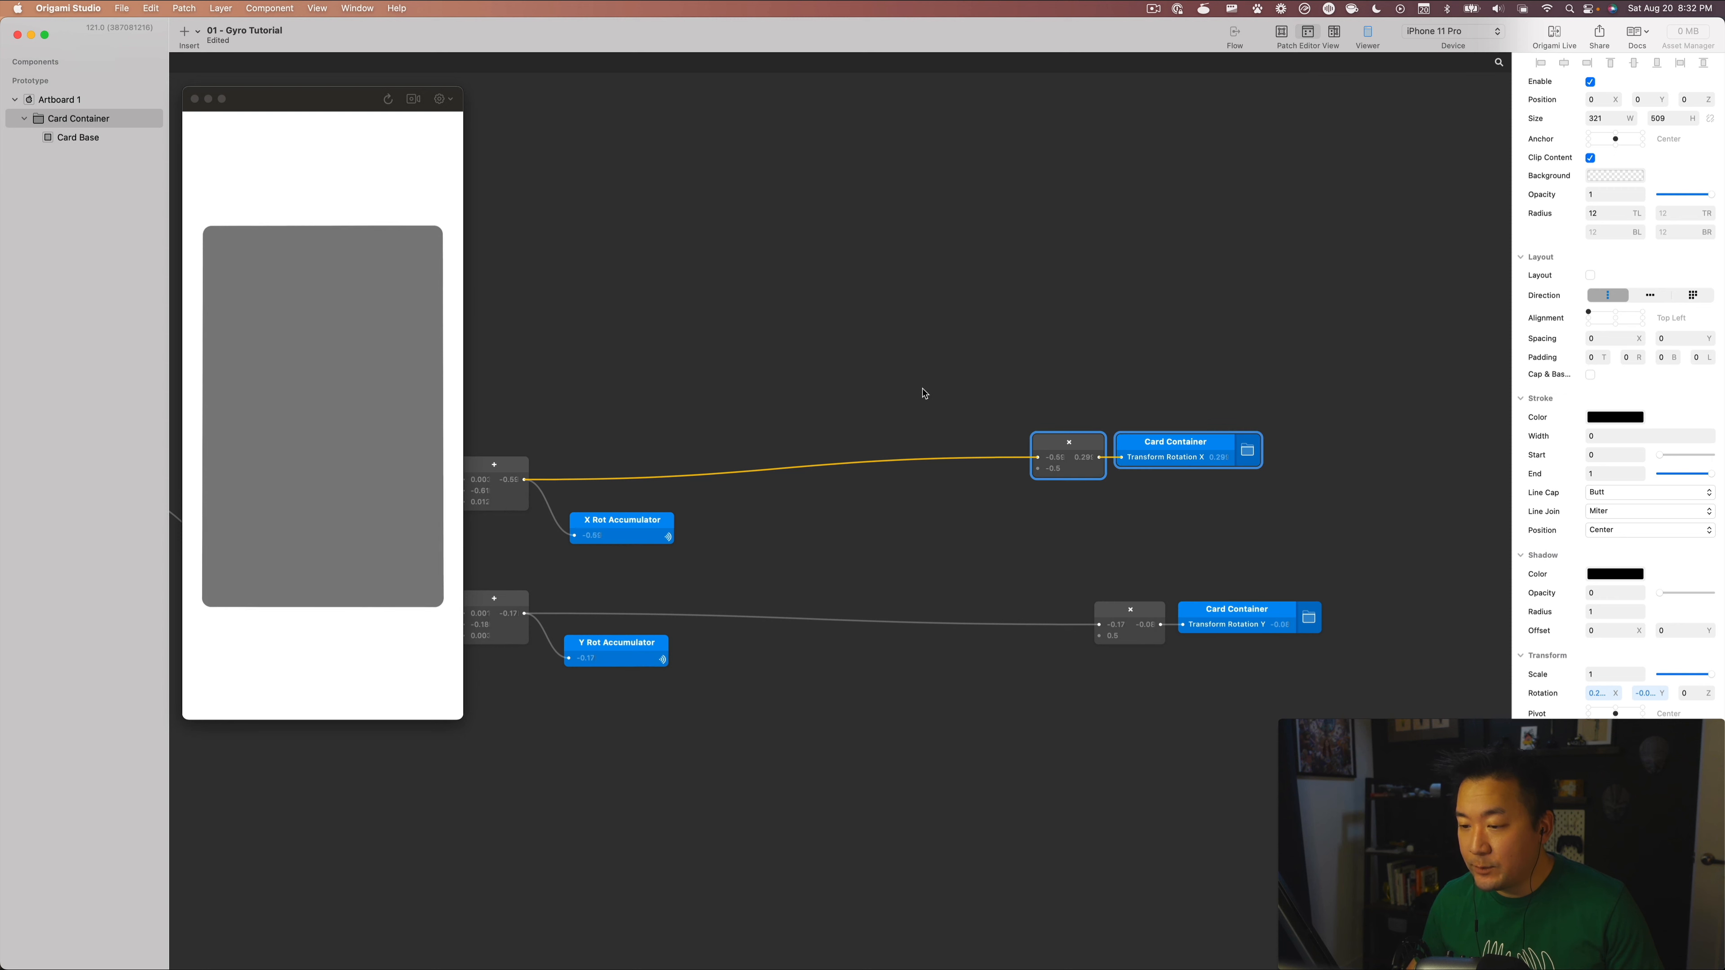
left_click_drag(1175, 450, 1236, 528)
scroll(1326, 452, "left", 9)
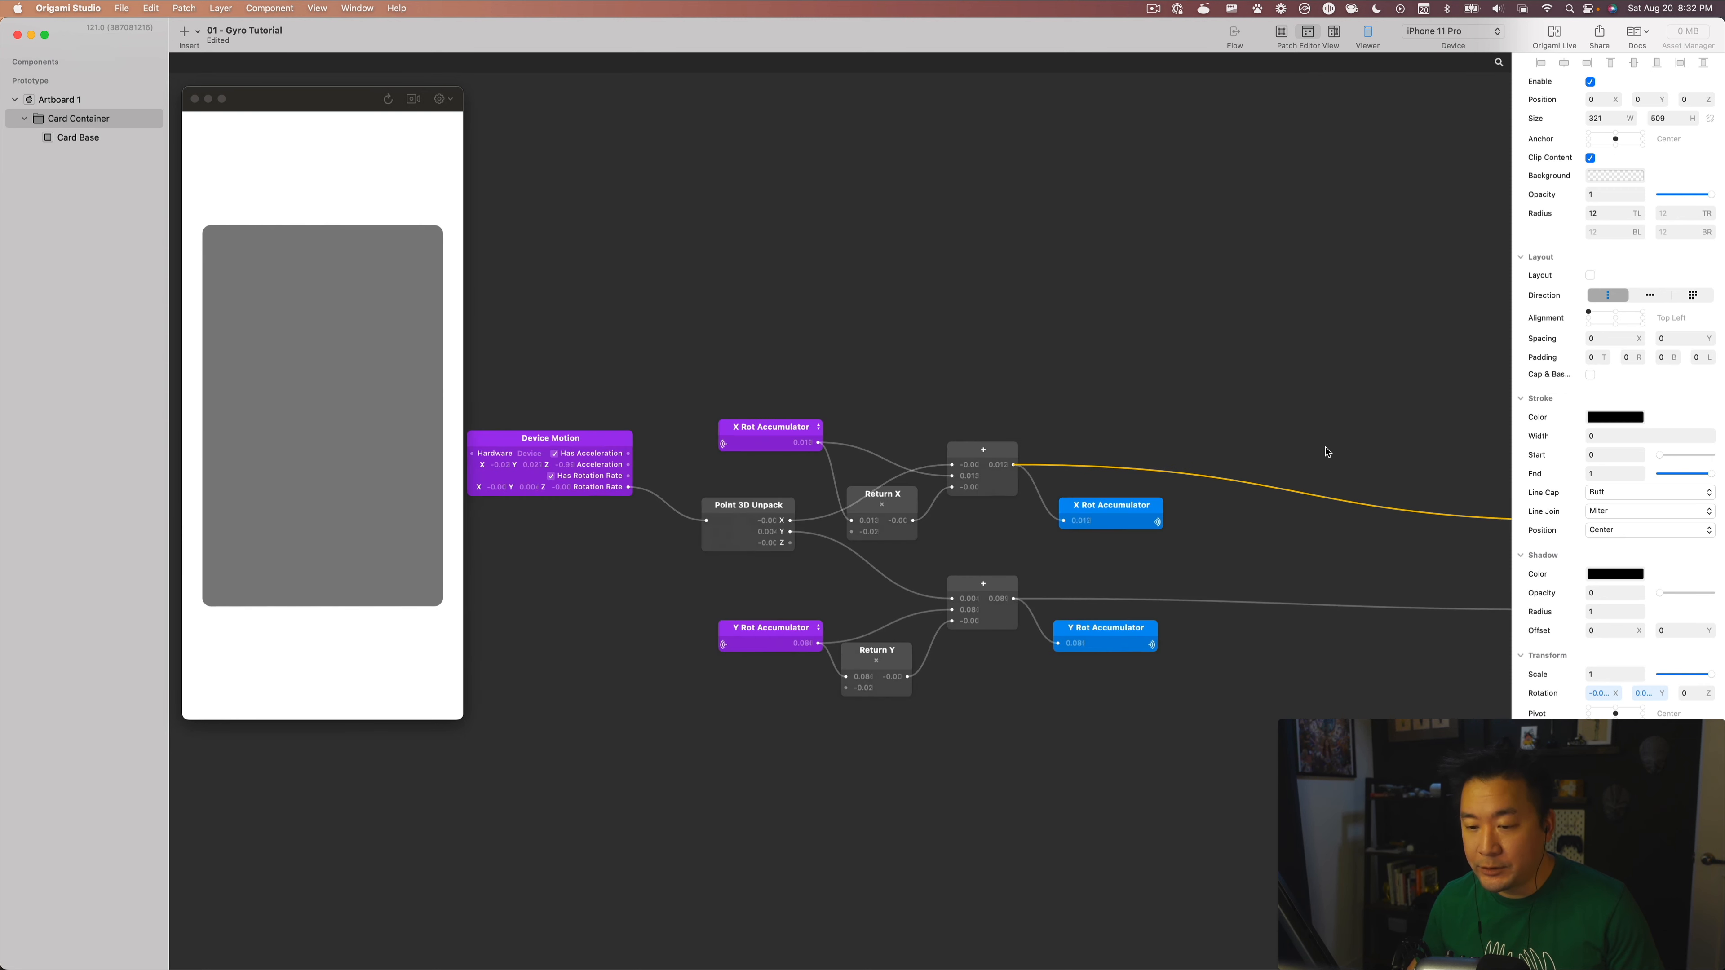
Disconnect the X-axis and Y-axis + patches from the × patches that drive the Card Container rotations.
scroll(1048, 571, "right", 10)
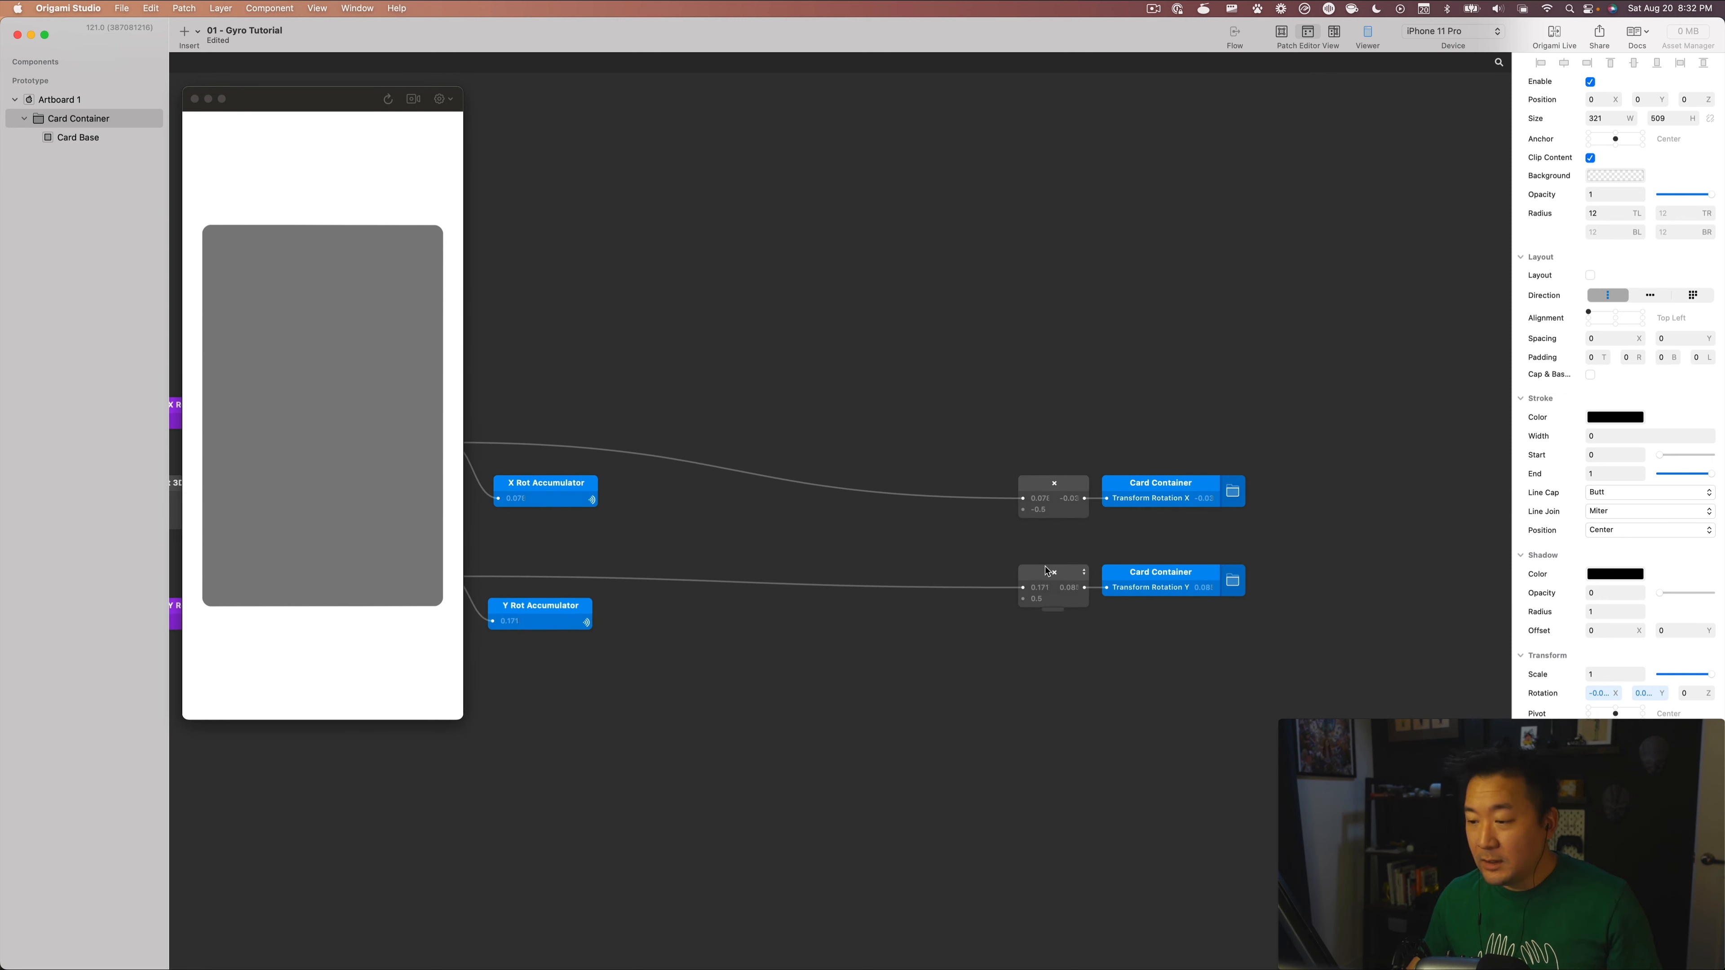
left_click_drag(1022, 500, 992, 505)
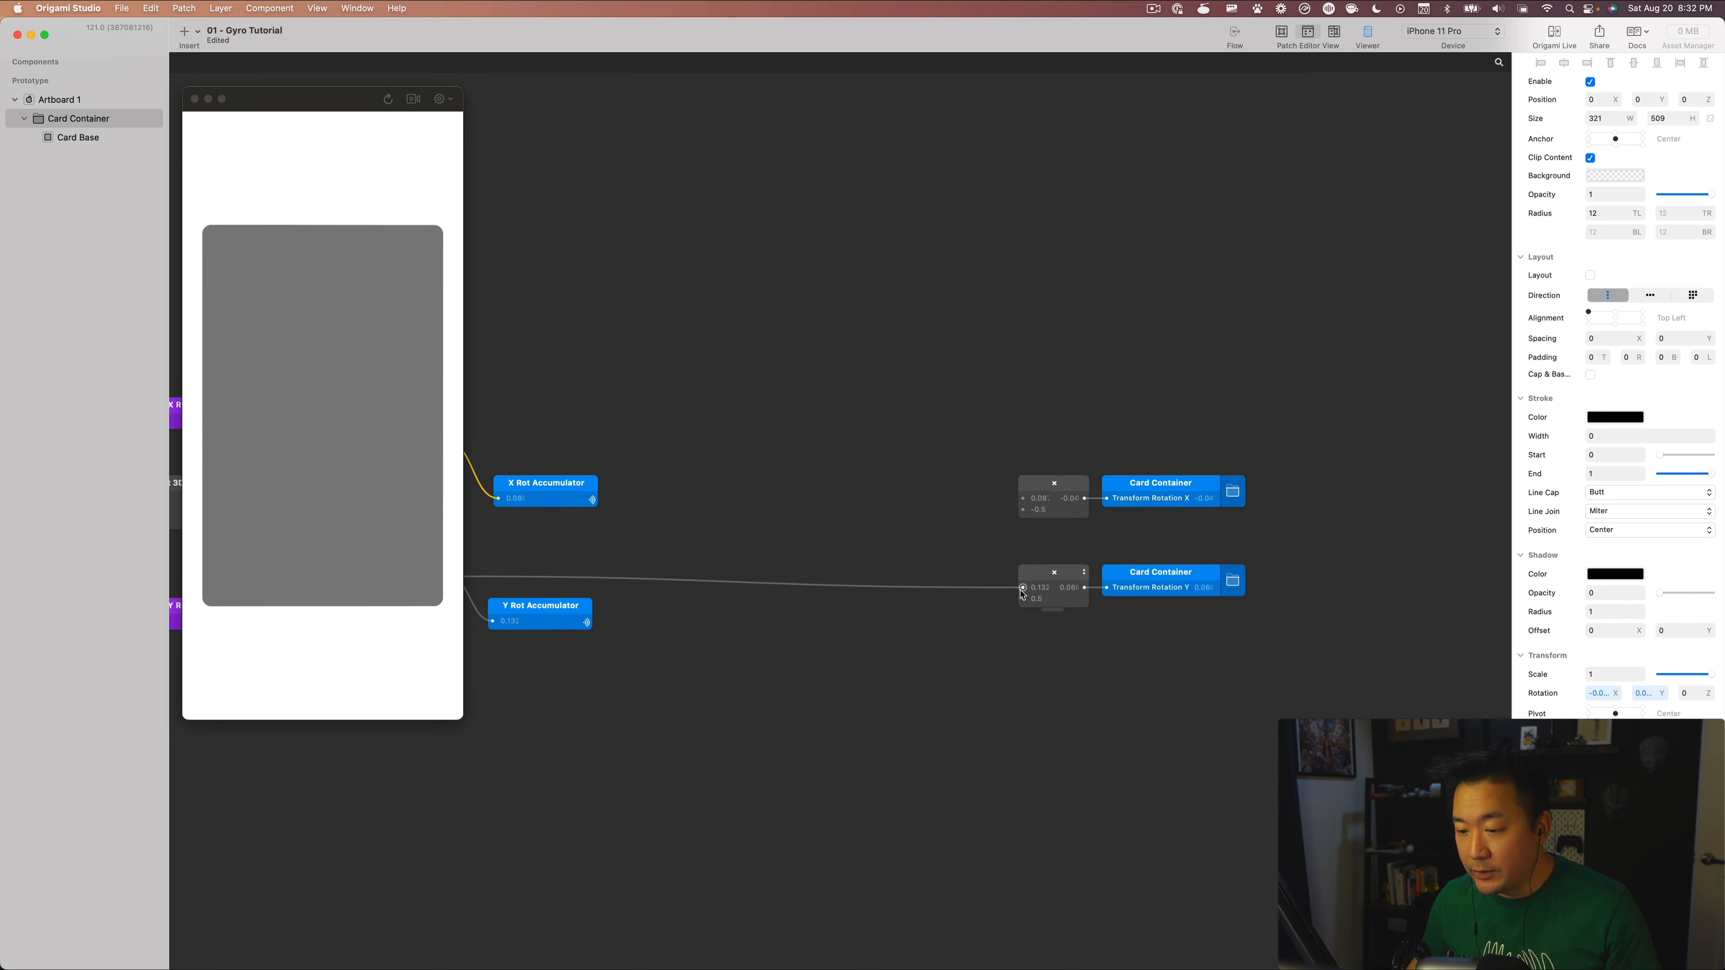
left_click_drag(1023, 594, 955, 578)
Group all patches from Device Motion through the X and Y accumulators into a patch component named Gyro Tutorial Patch.
scroll(1139, 598, "left", 10)
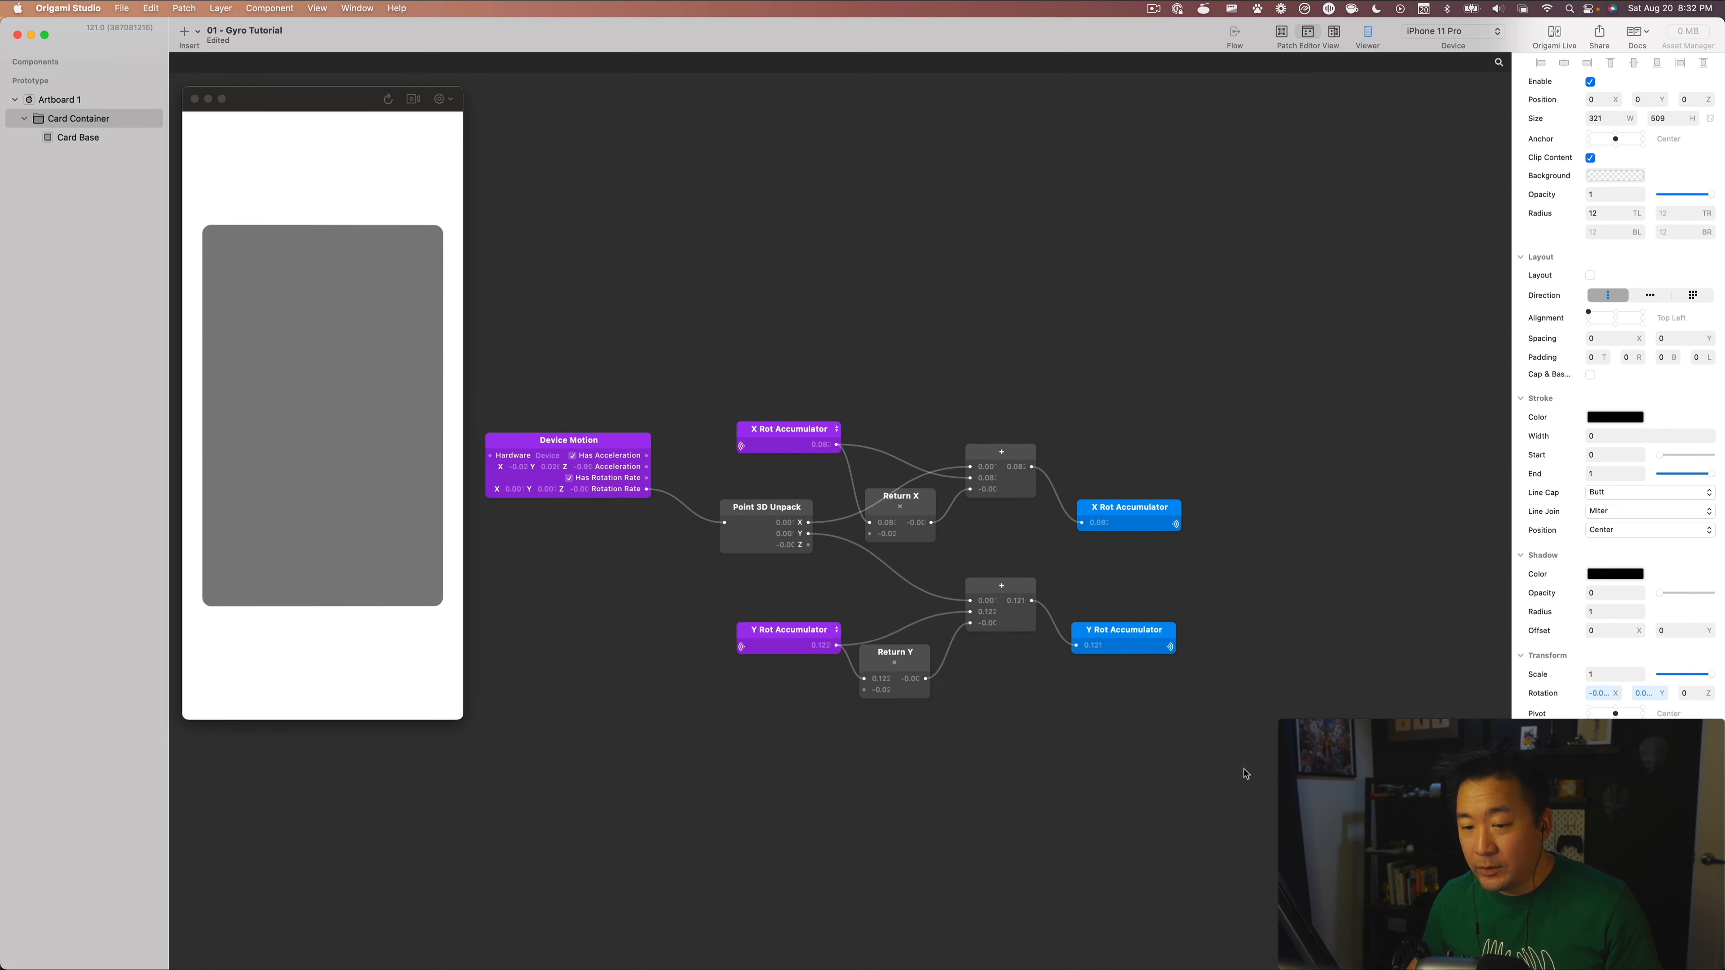
left_click_drag(1244, 773, 544, 351)
right_click(753, 540)
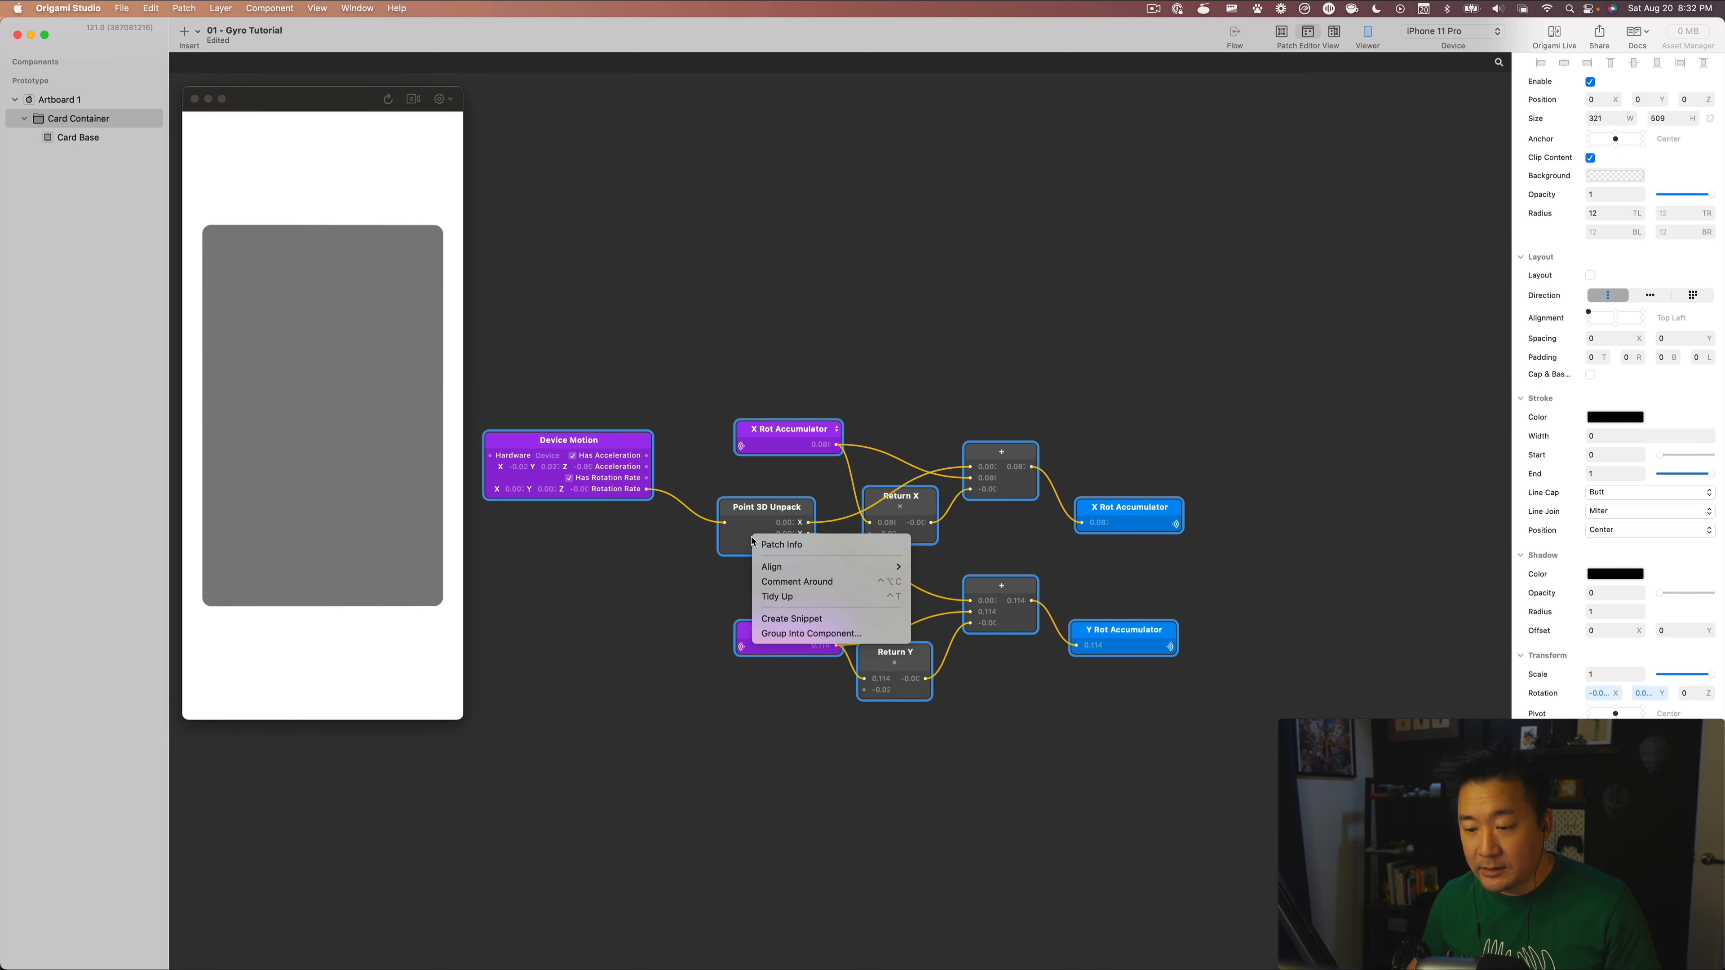
left_click(792, 633)
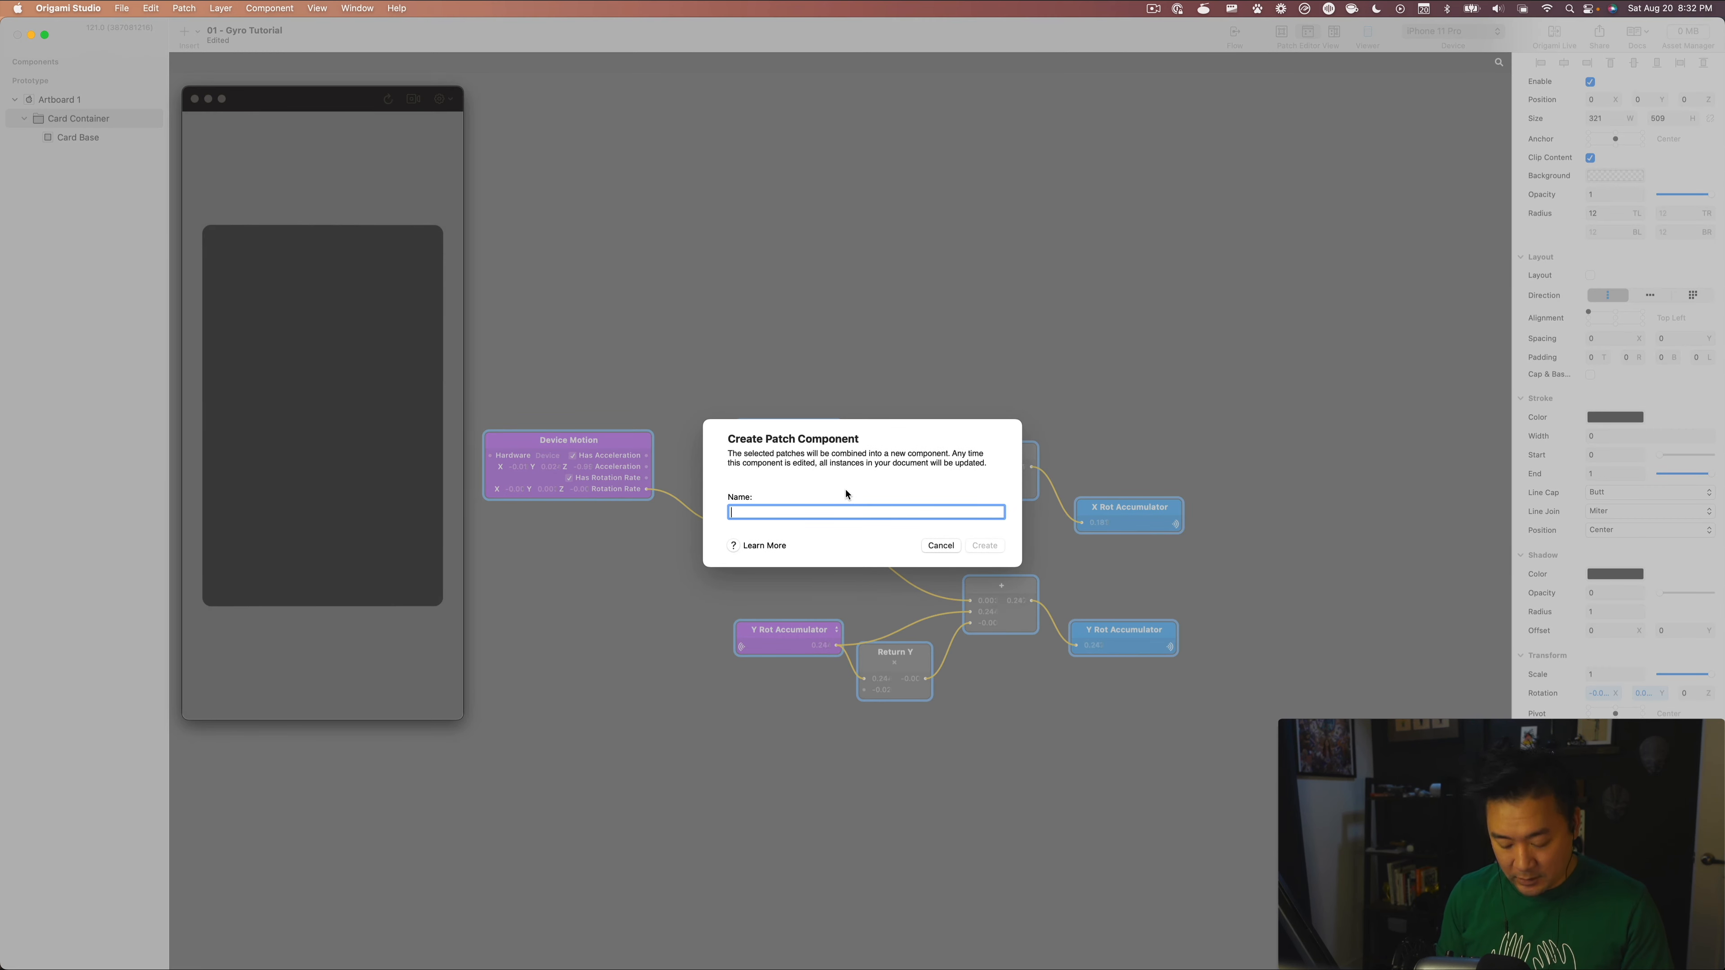
type("Gyro Tut")
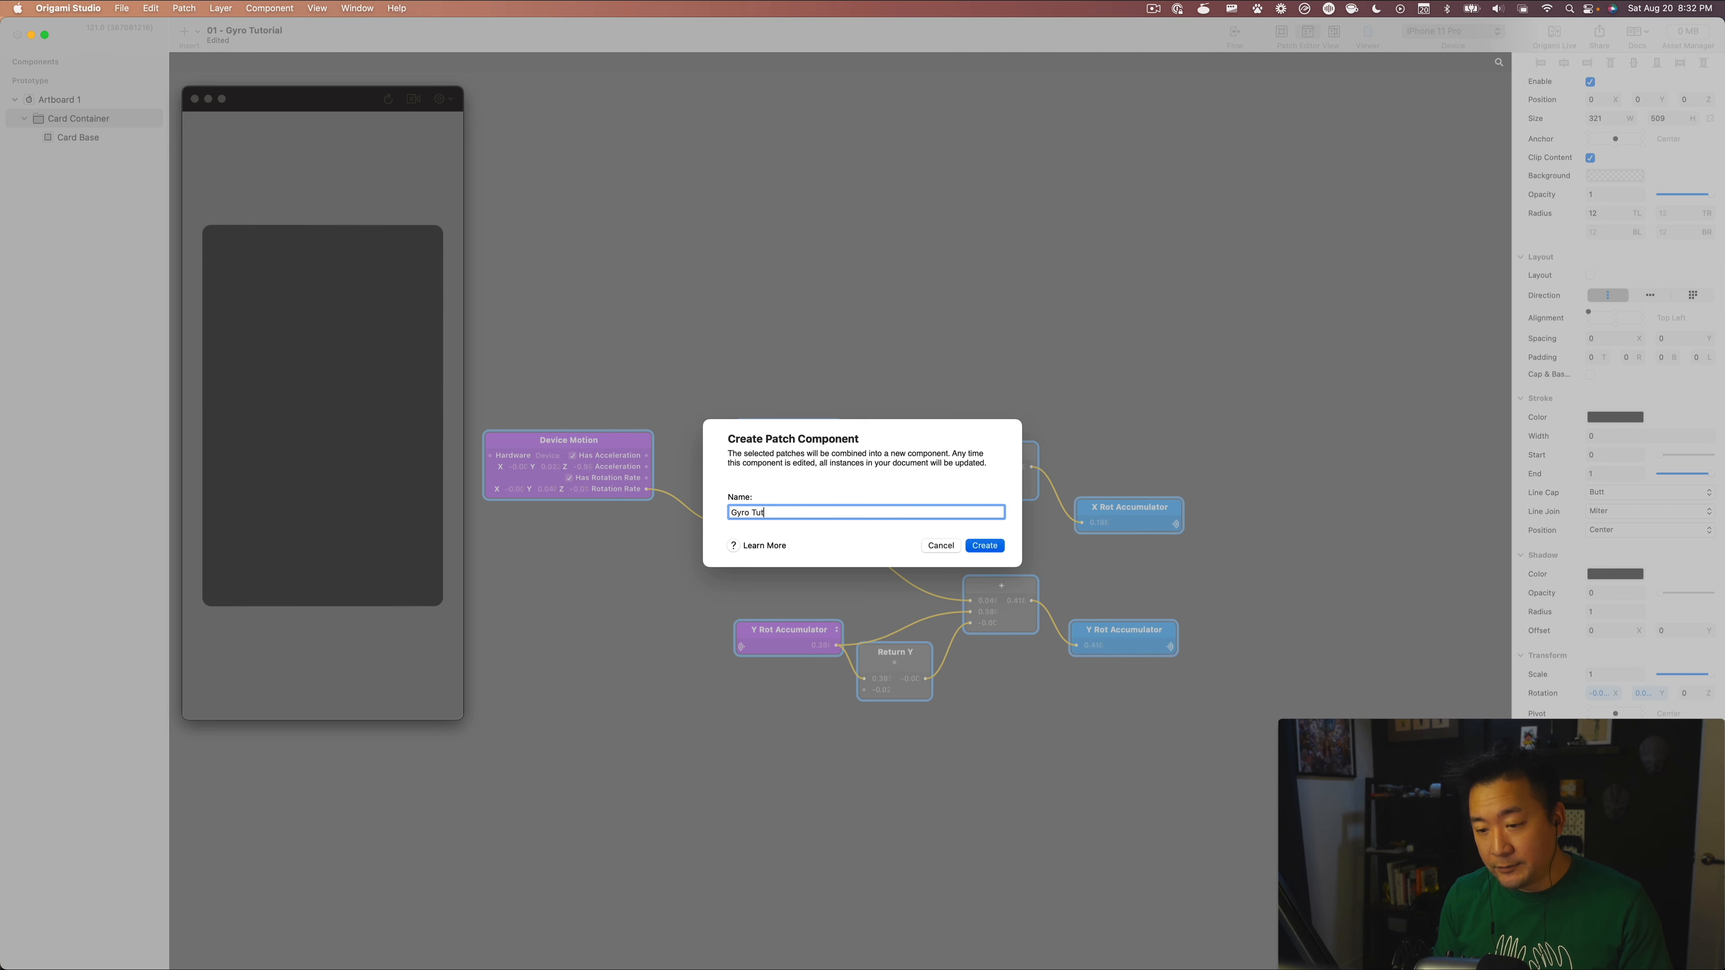
type("orial Patch")
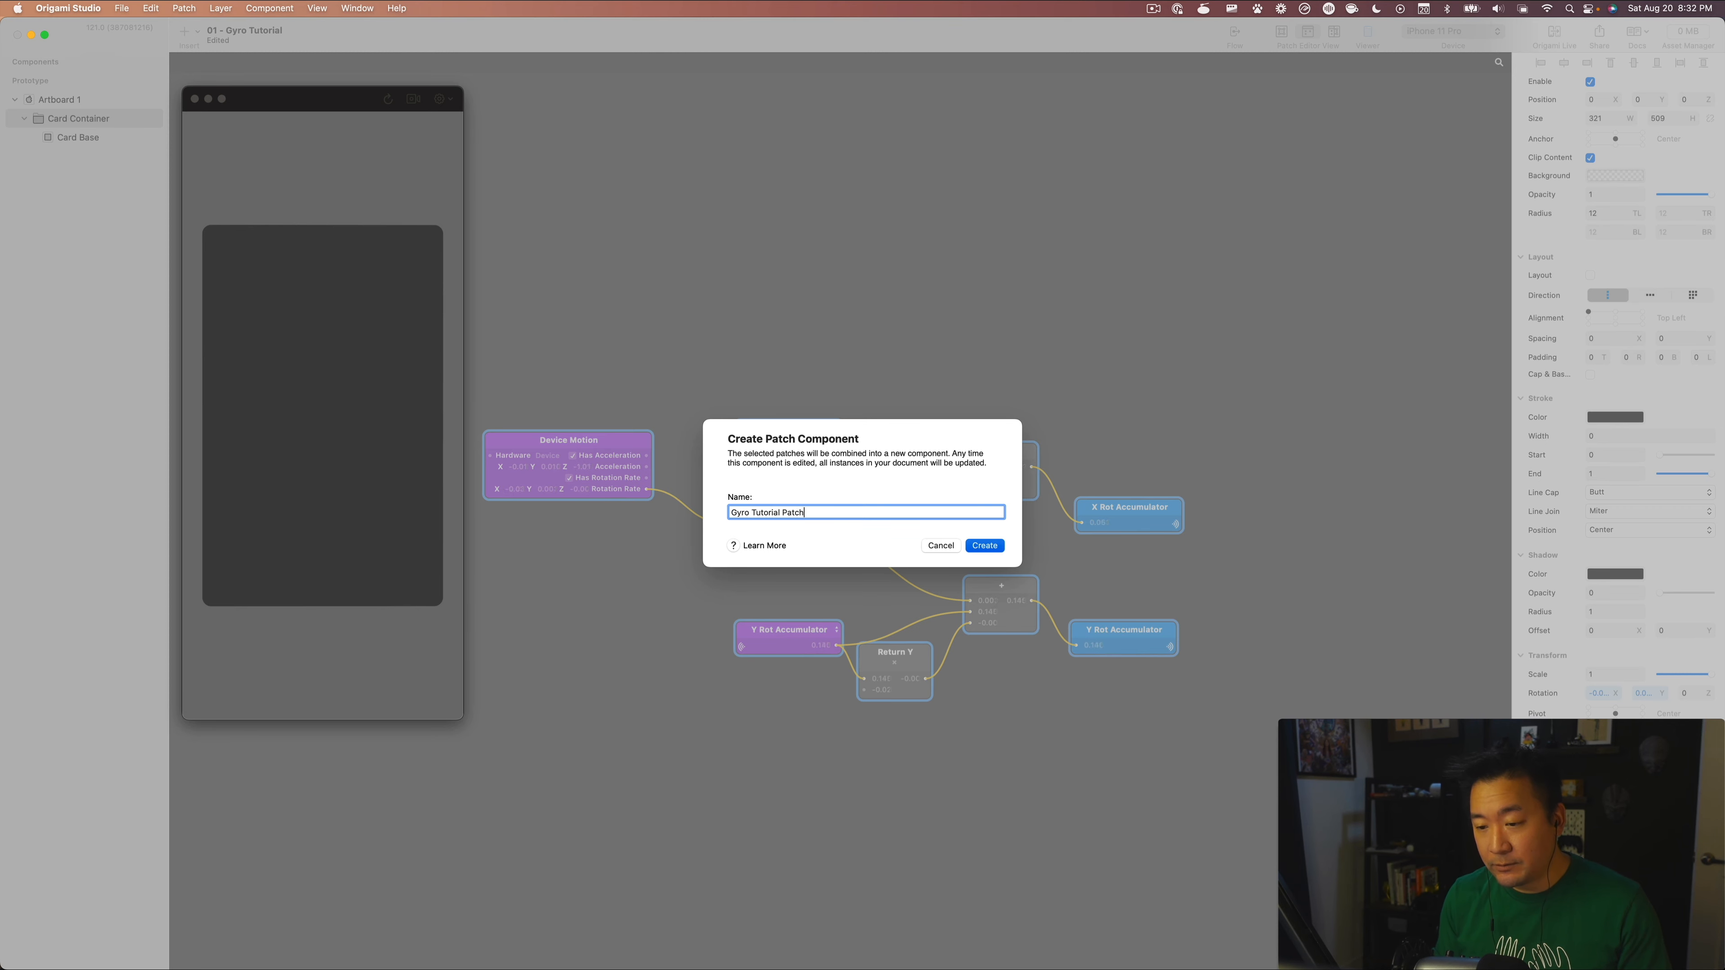
key("Return")
Open the Gyro Tutorial Patch component, move Device Motion closer to Point 3D Unpack, and align the Y Rot Accumulator broadcaster below the X one.
left_click(877, 611)
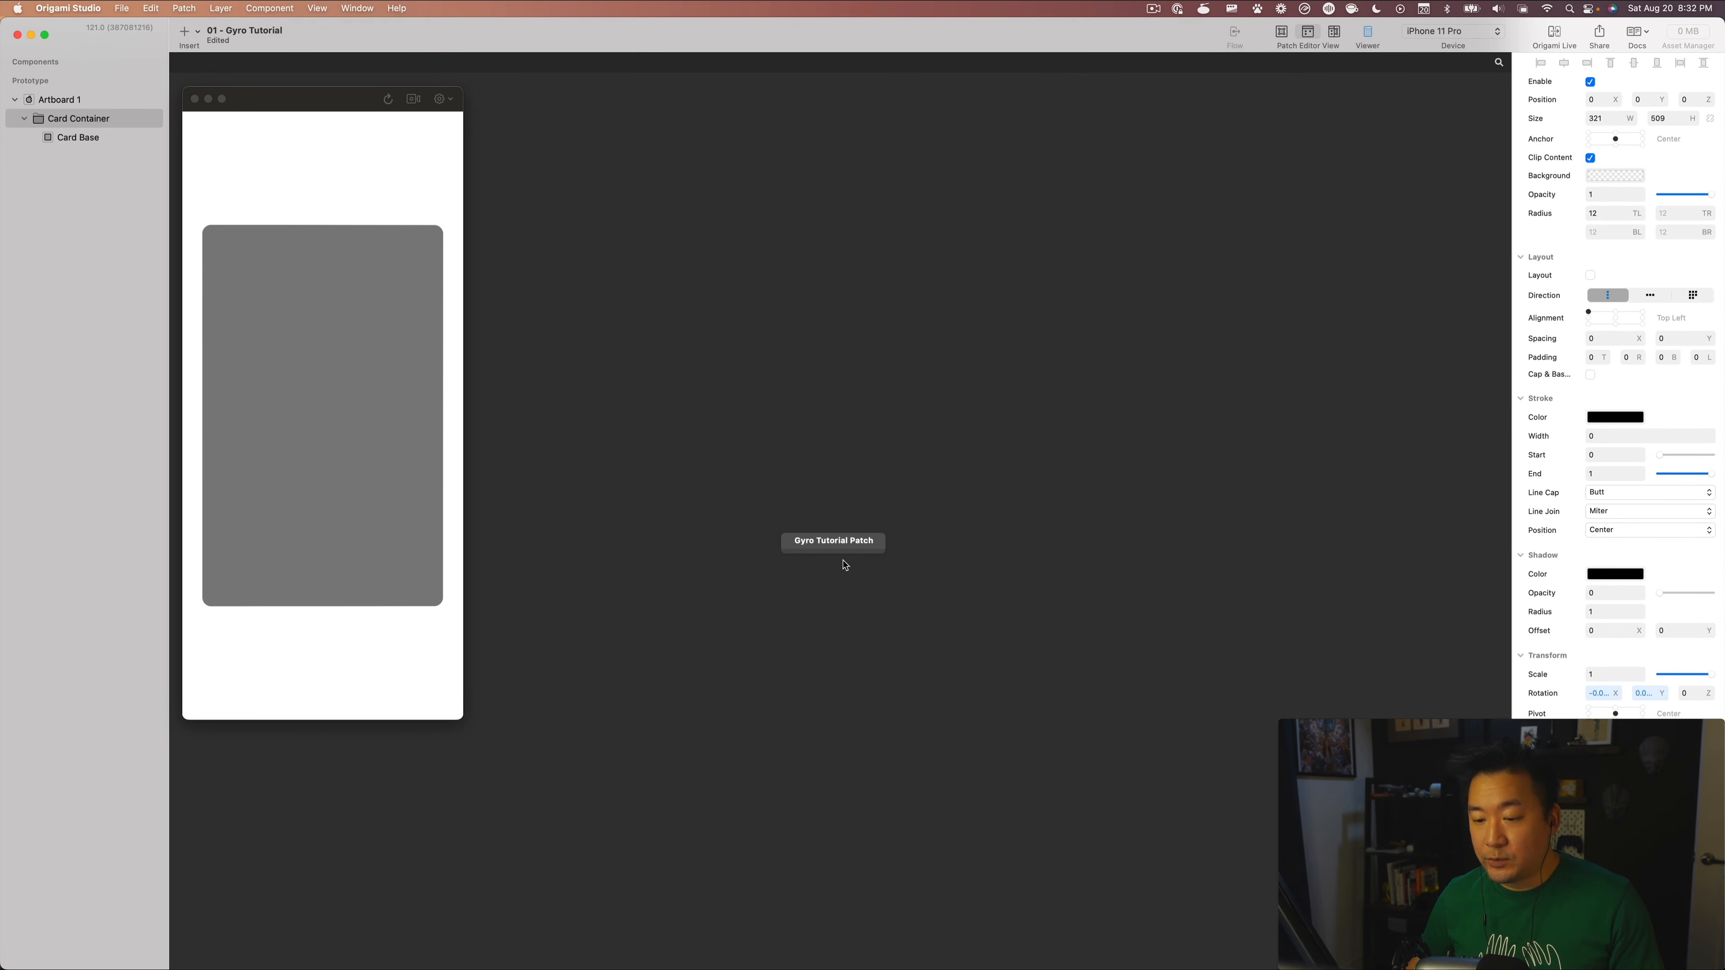
scroll(845, 565, "up", 5)
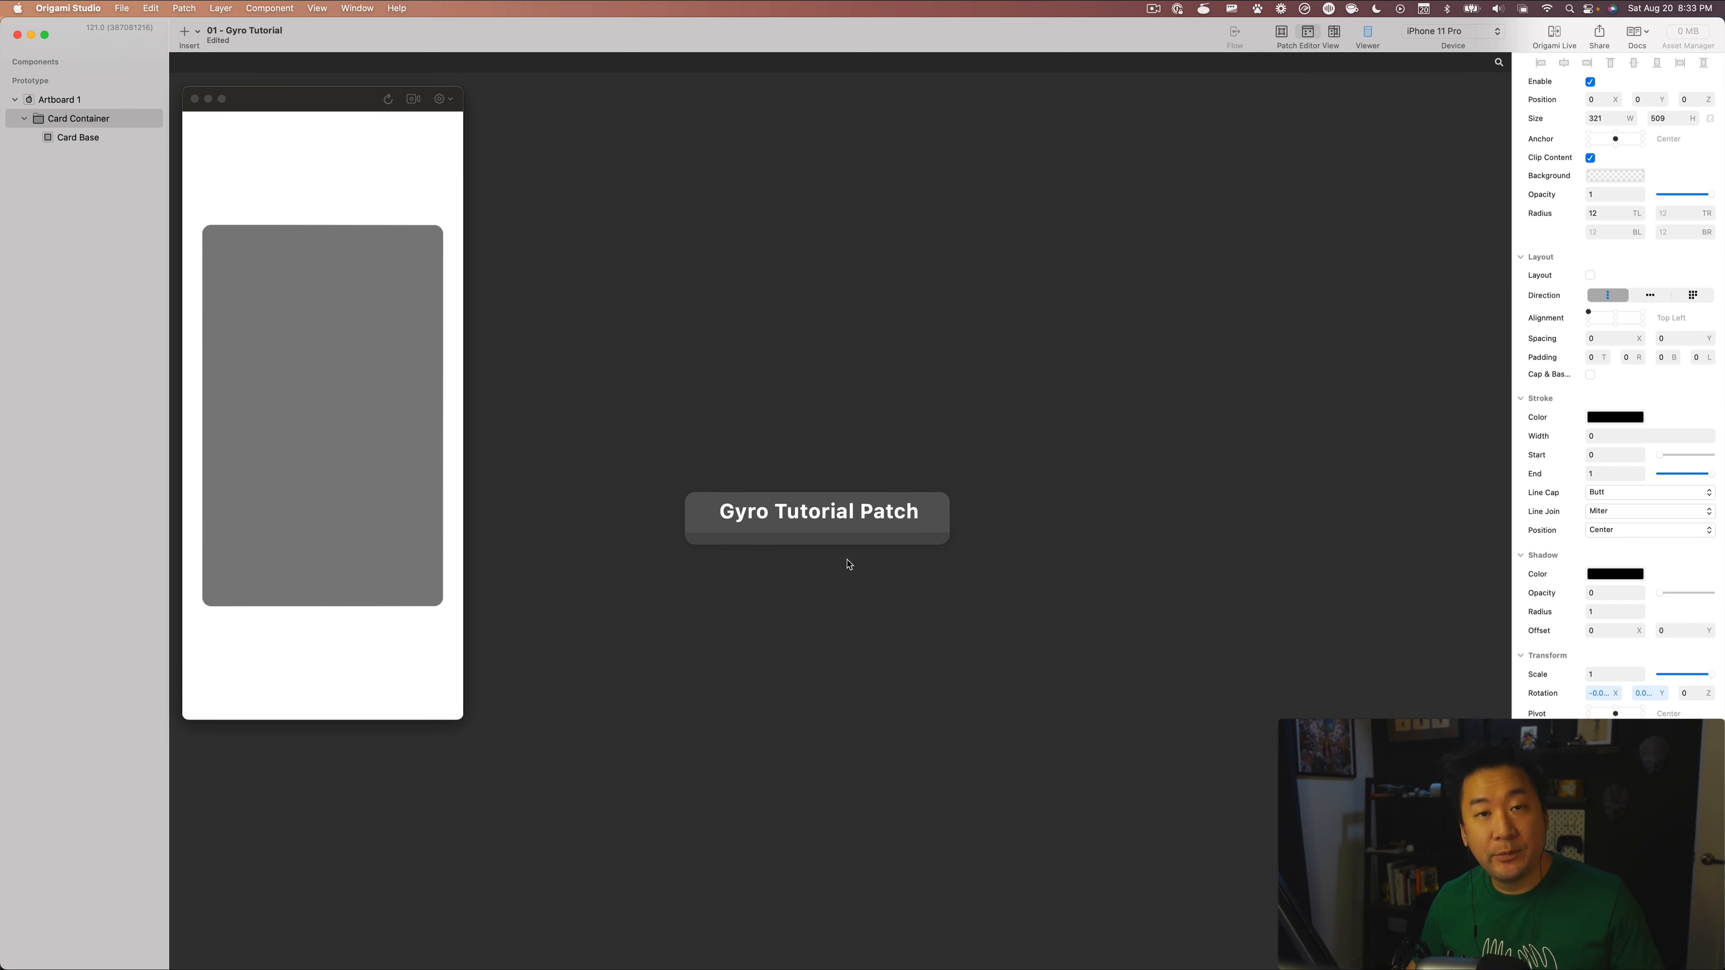
double_click(881, 534)
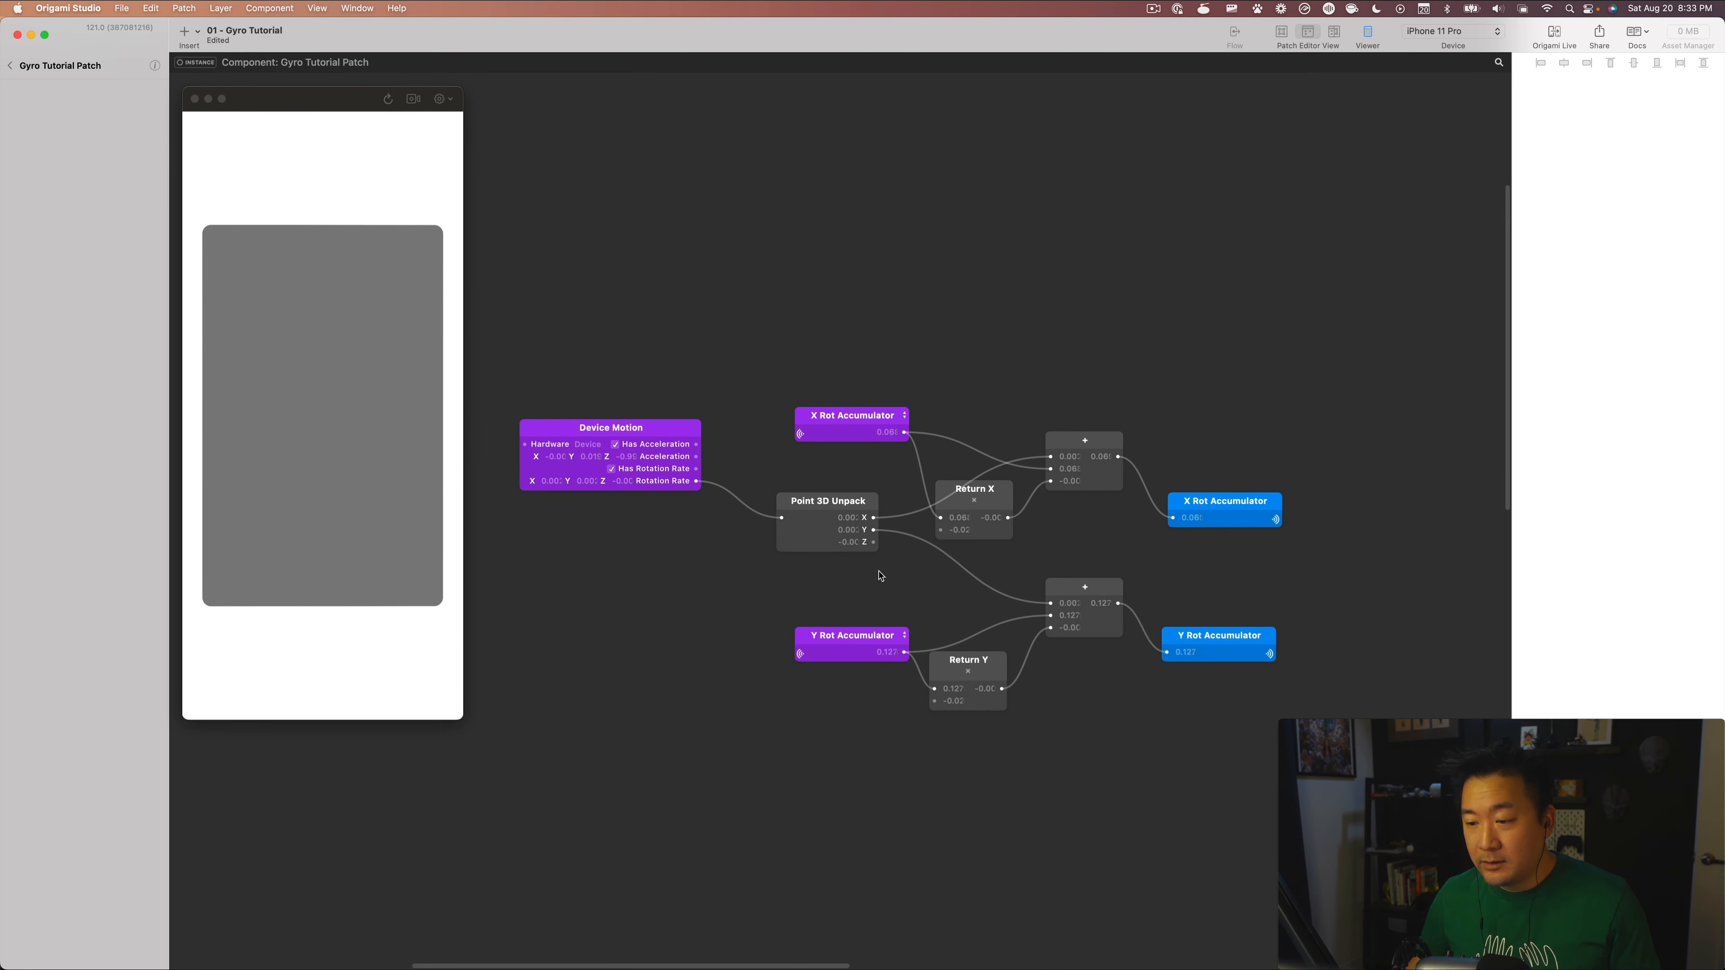
left_click_drag(597, 432, 682, 474)
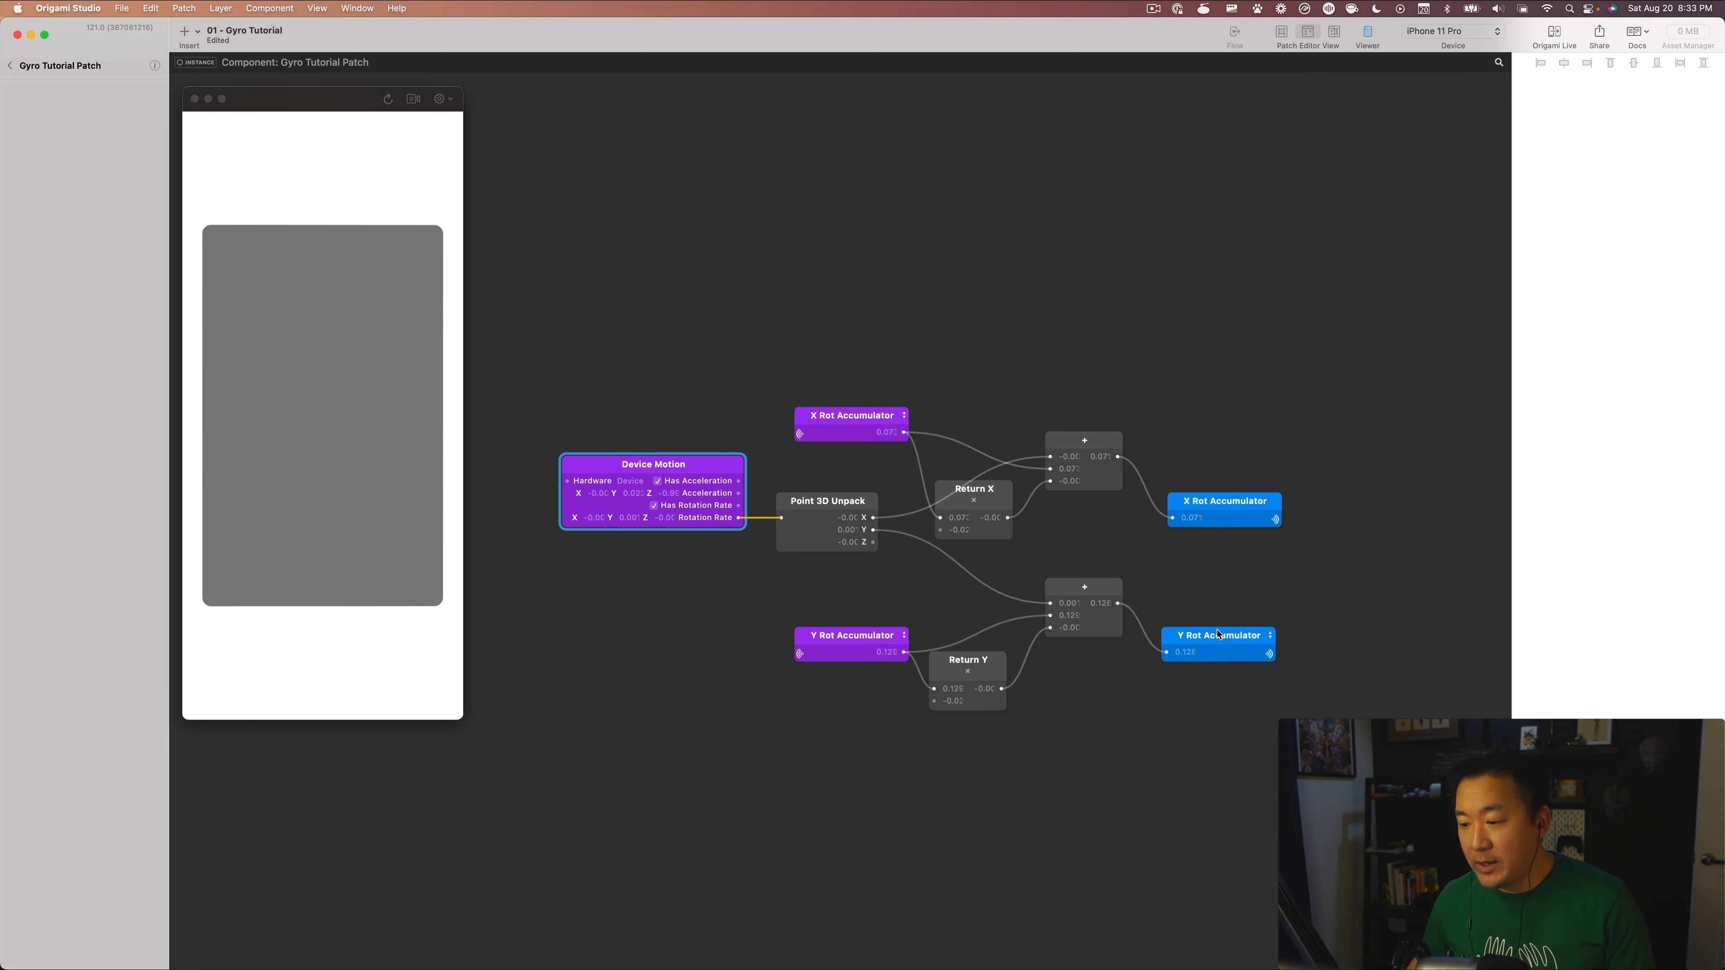
left_click_drag(1219, 634, 1230, 645)
left_click(1215, 587)
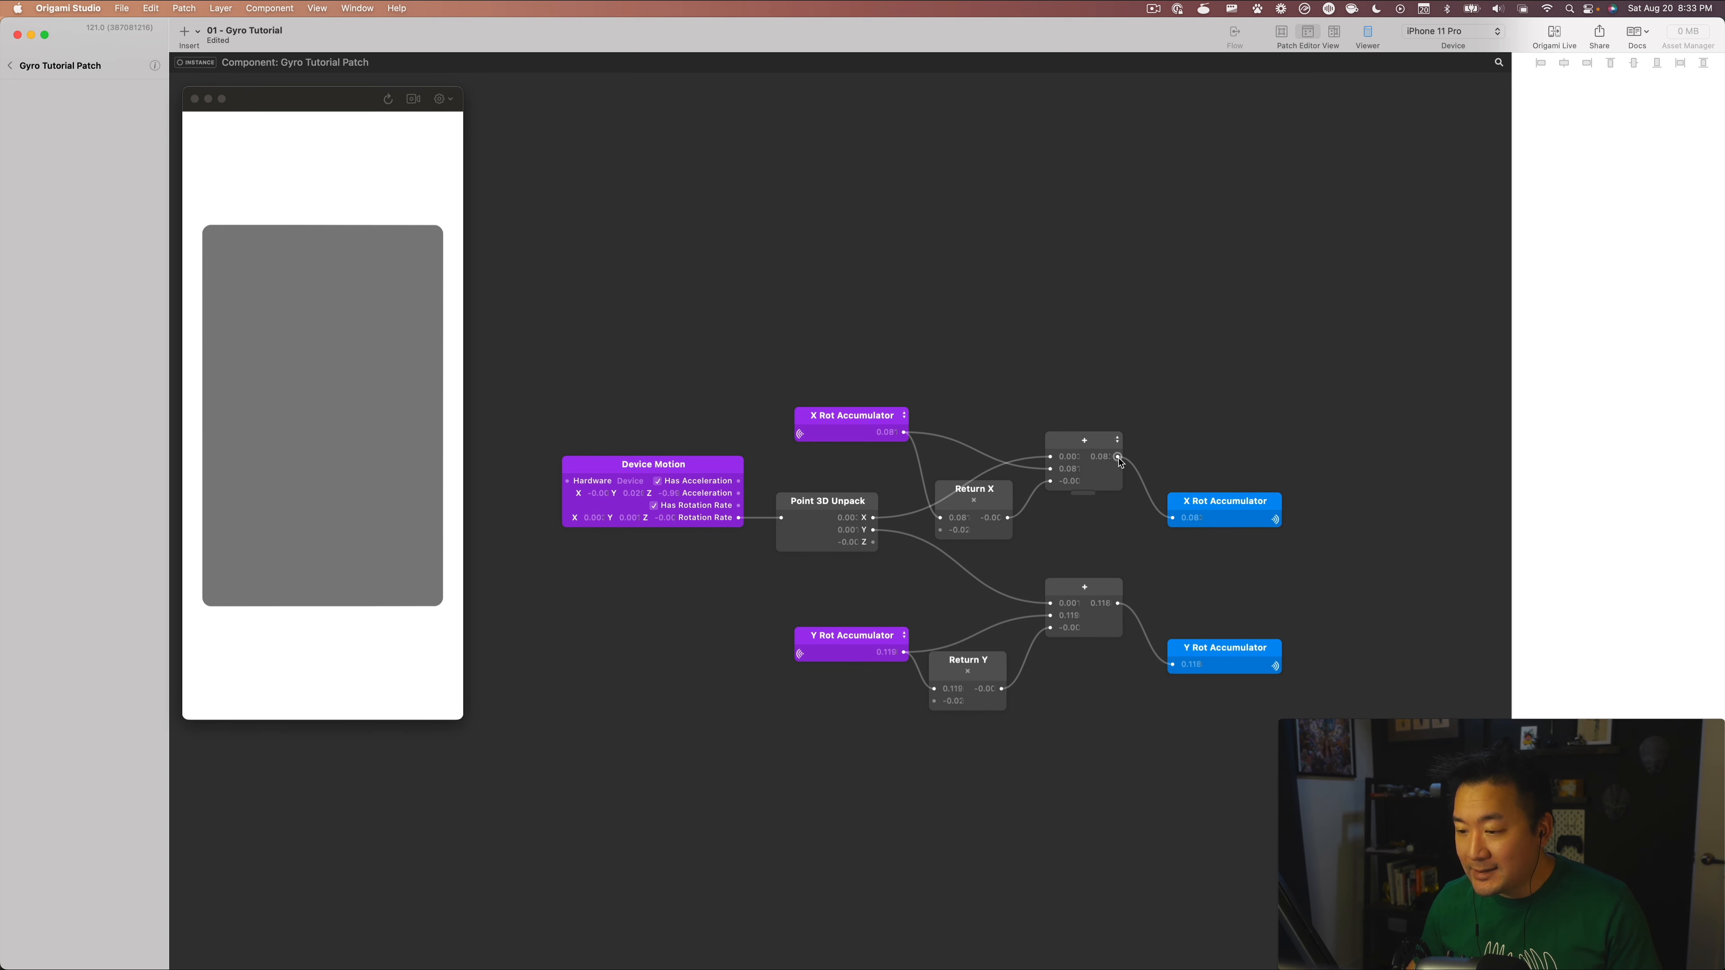
Publish the X-axis + patch's output as a component port named Gyro X.
mouse_move(1120, 463)
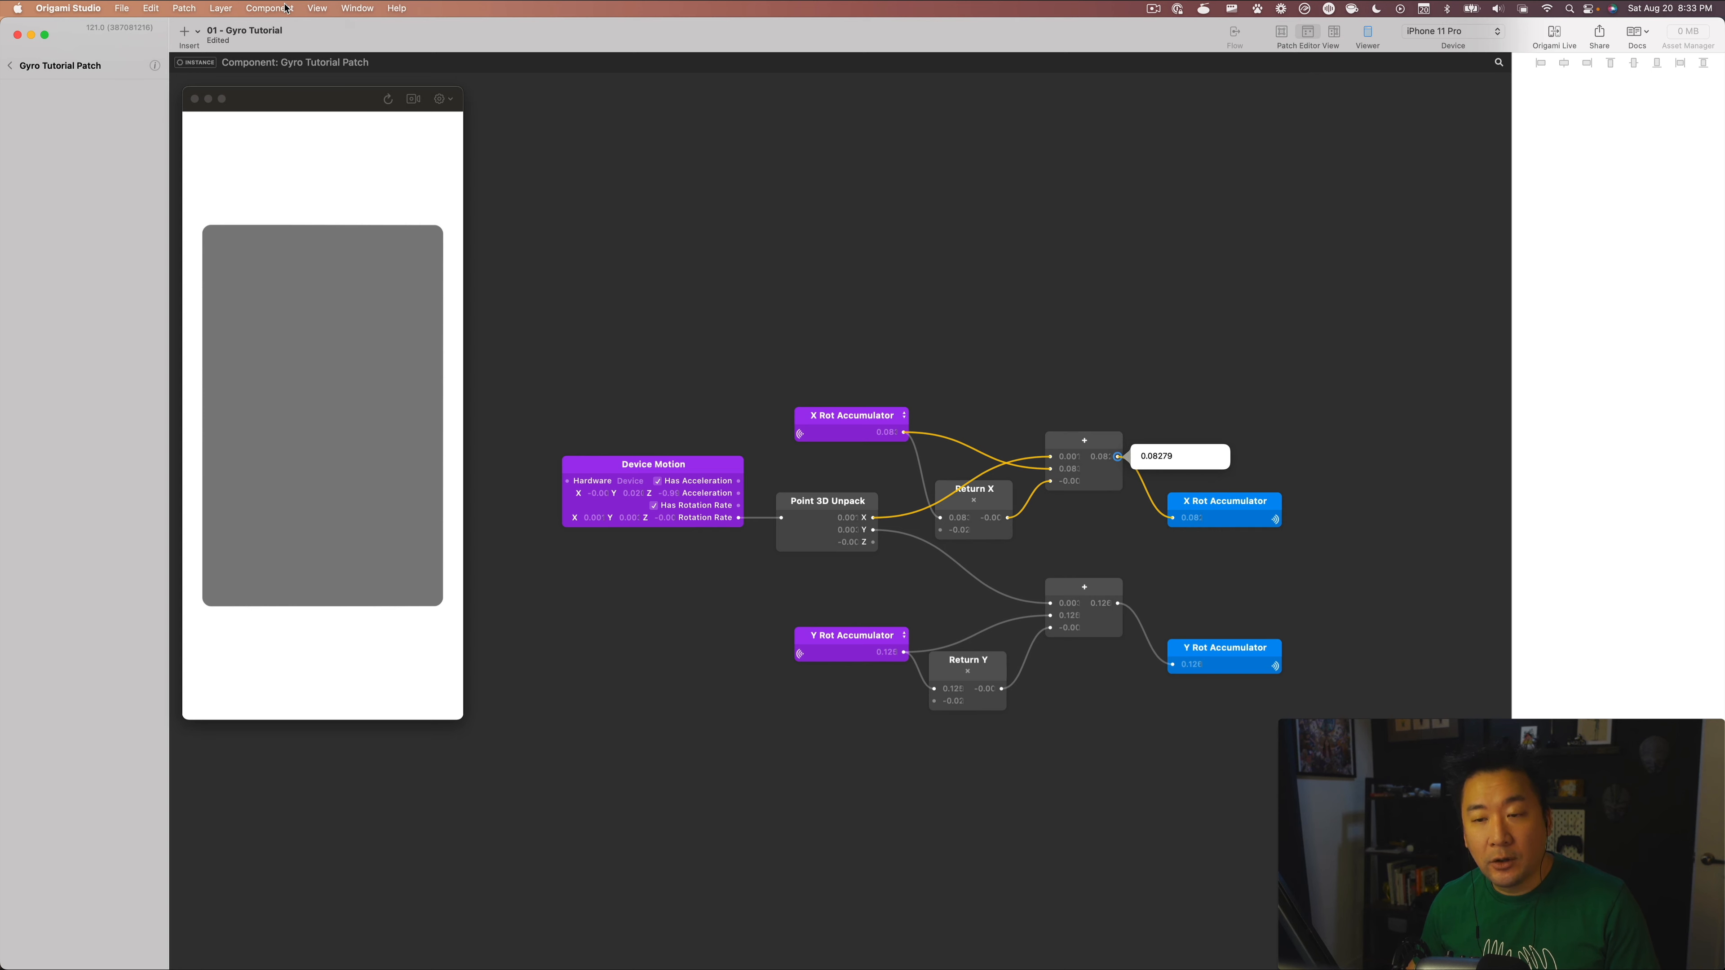
left_click(269, 7)
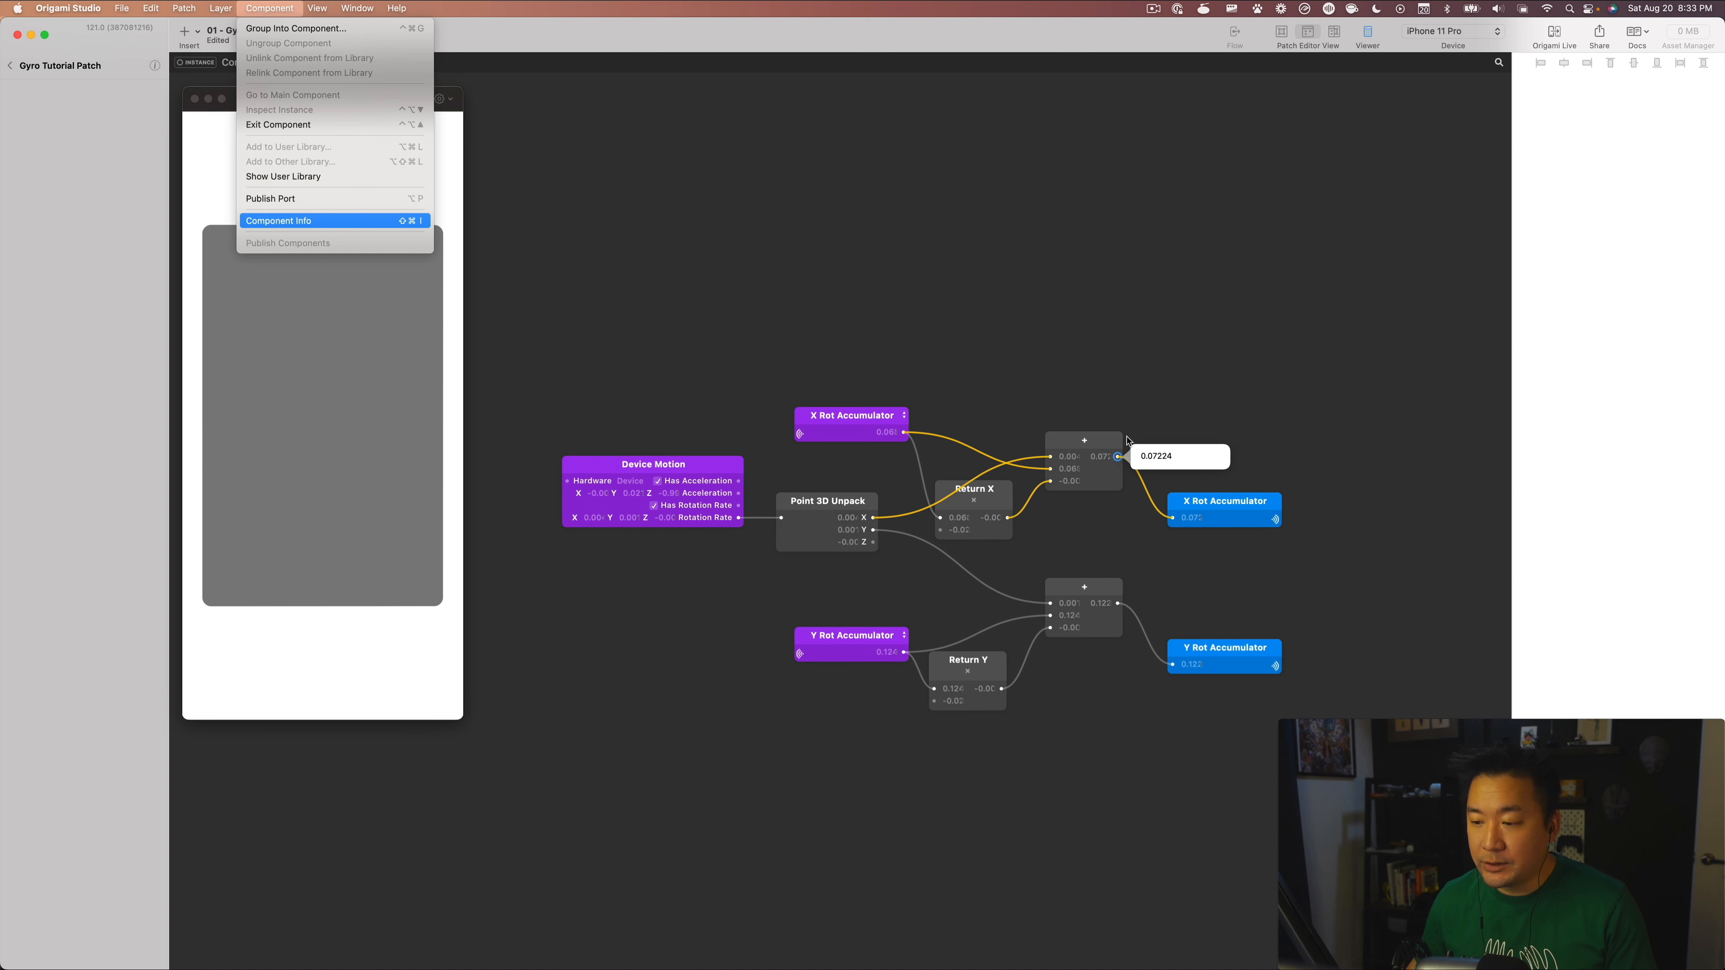
left_click(1125, 448)
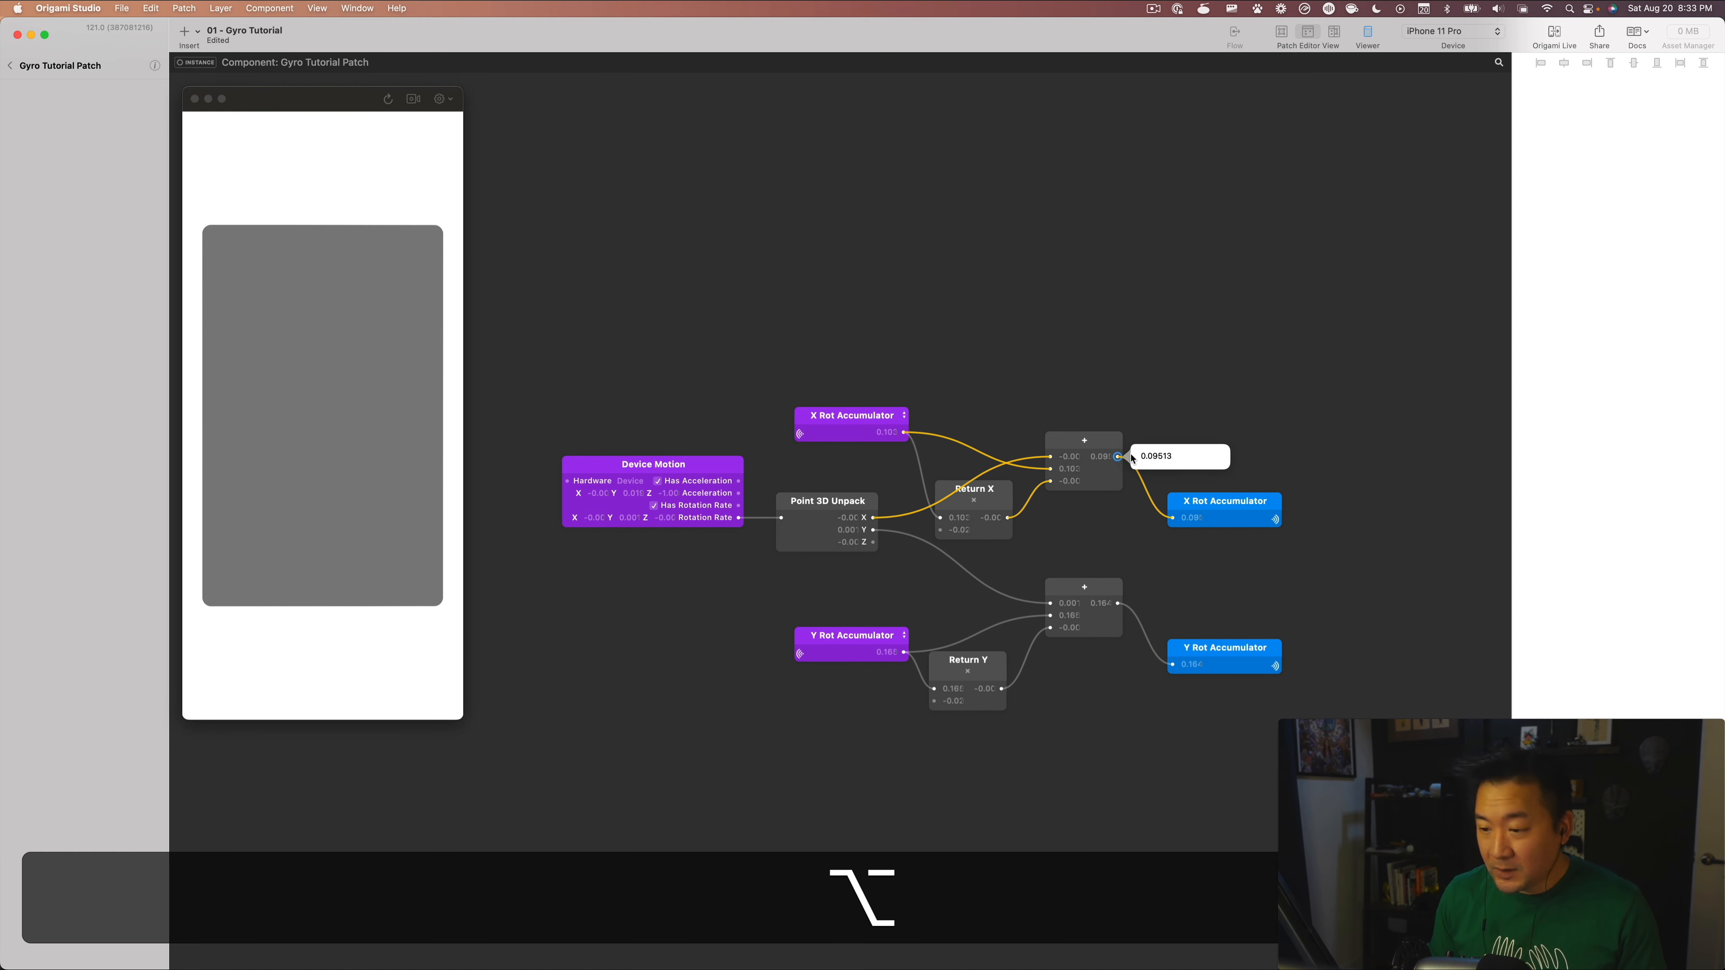
key("alt+p")
left_click_drag(1132, 459, 1190, 446)
key("shift")
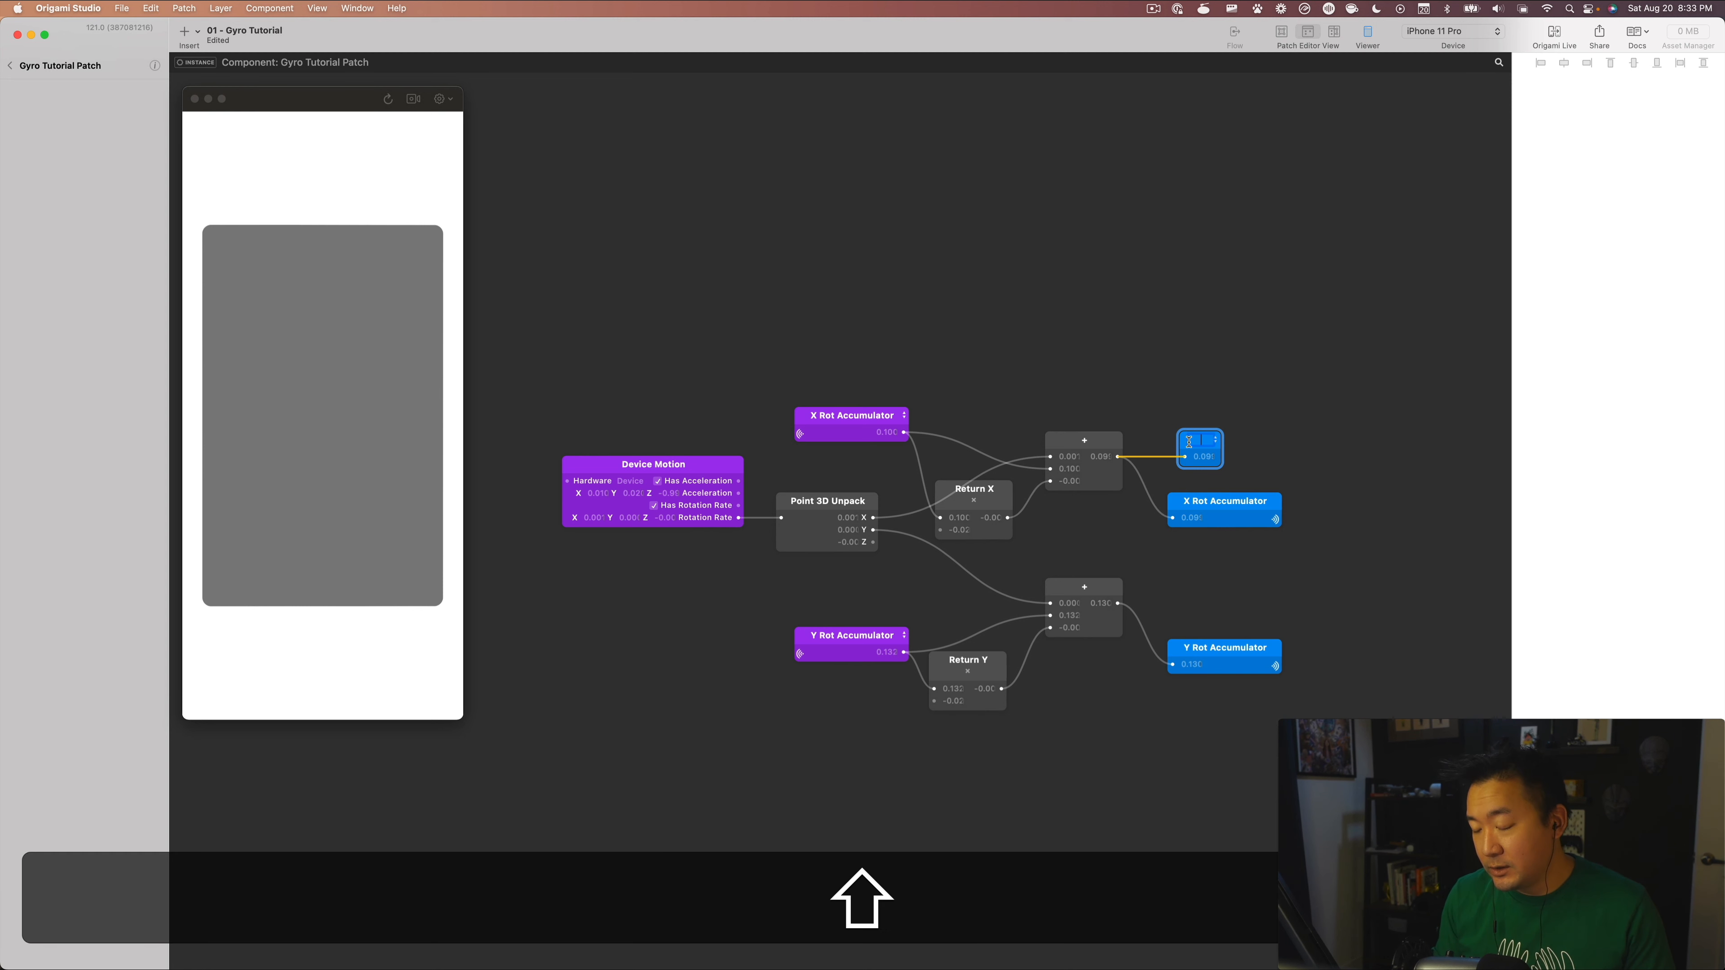
type("Gyro X")
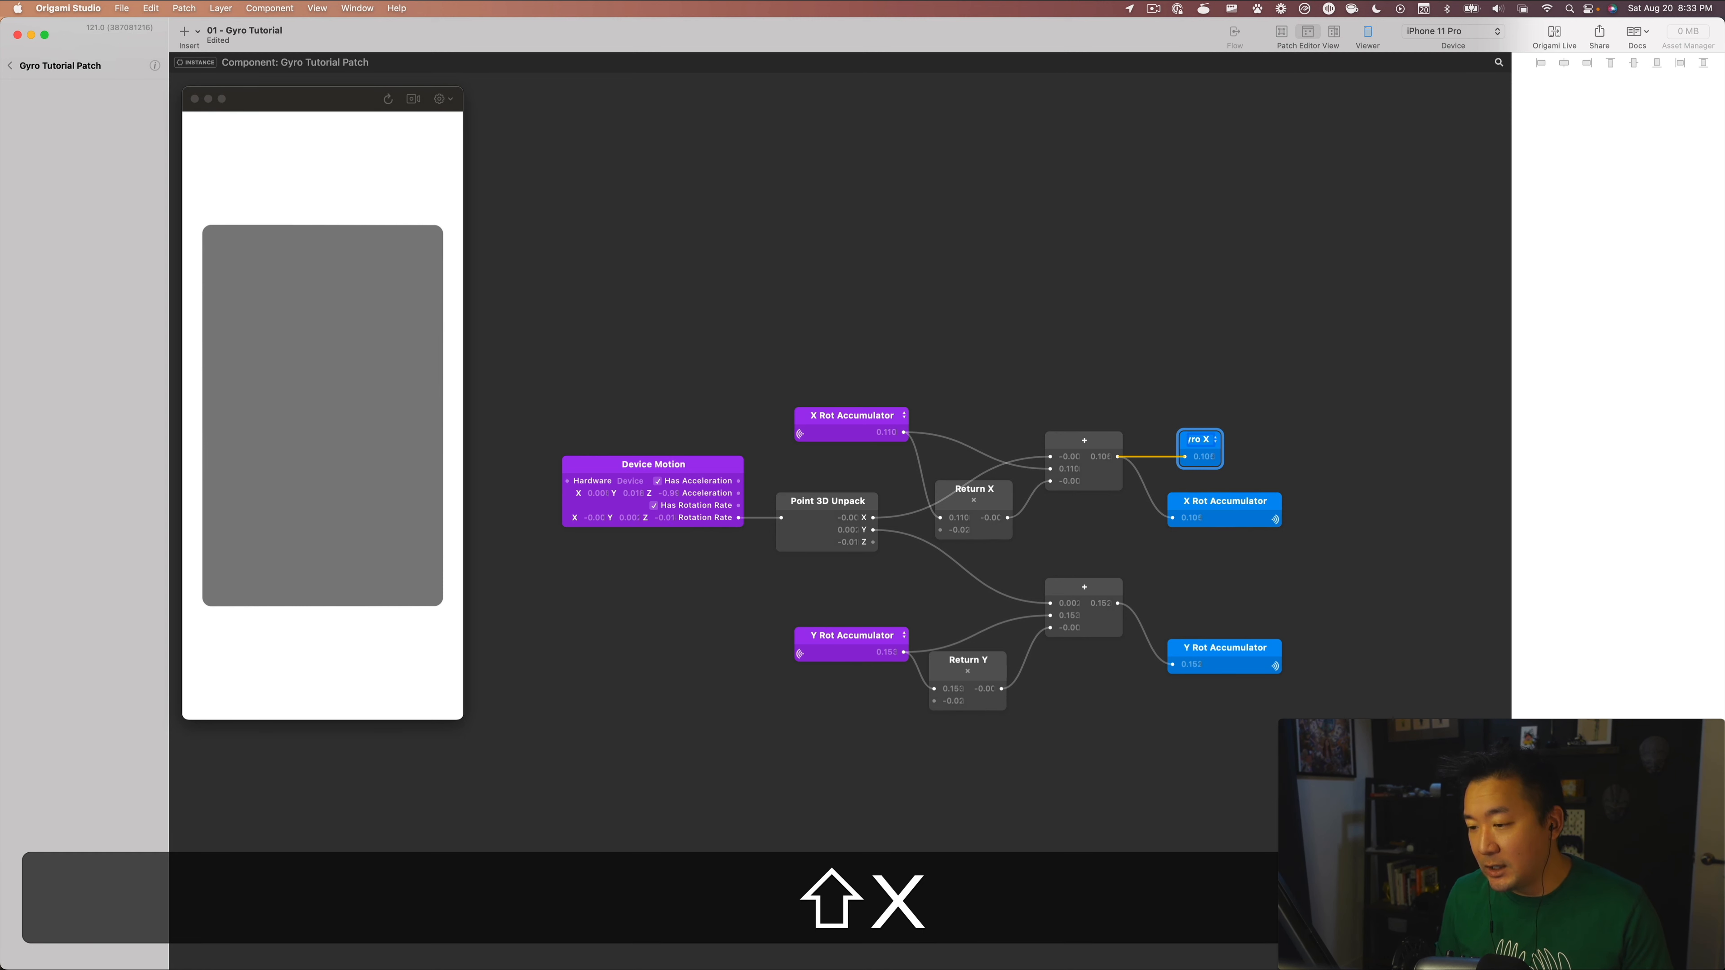
key("Return")
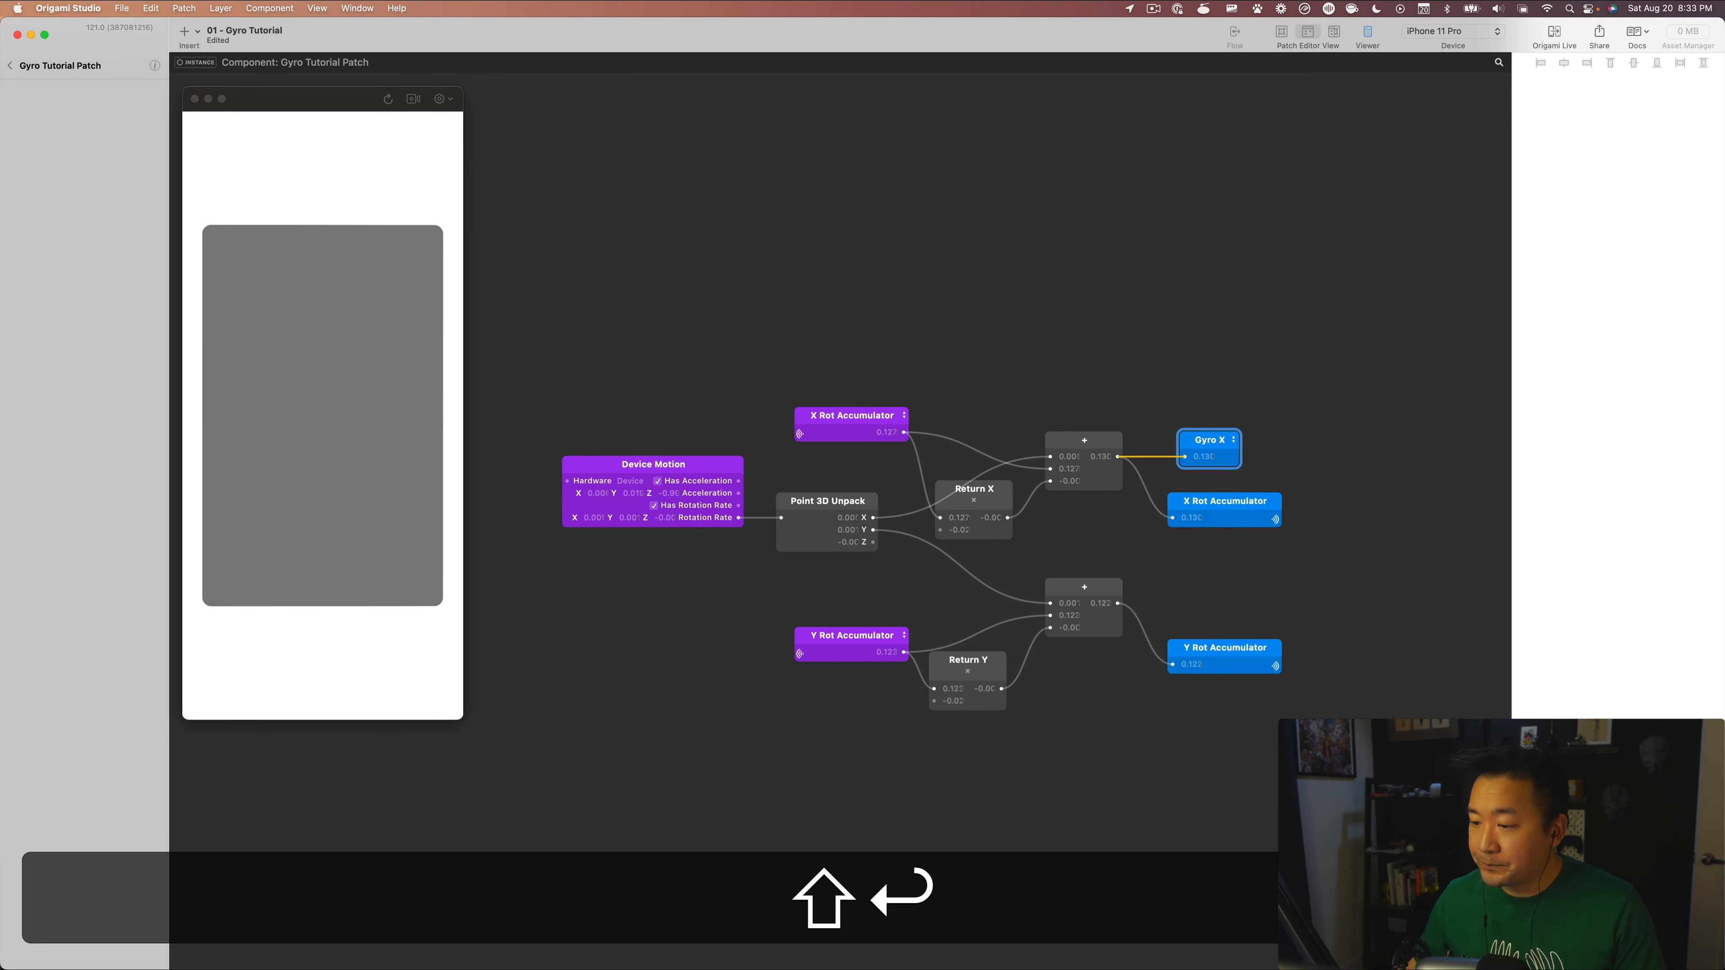
Publish the Y-axis + patch's output as a component port named Gyro Y.
left_click(1117, 603)
key("alt+p")
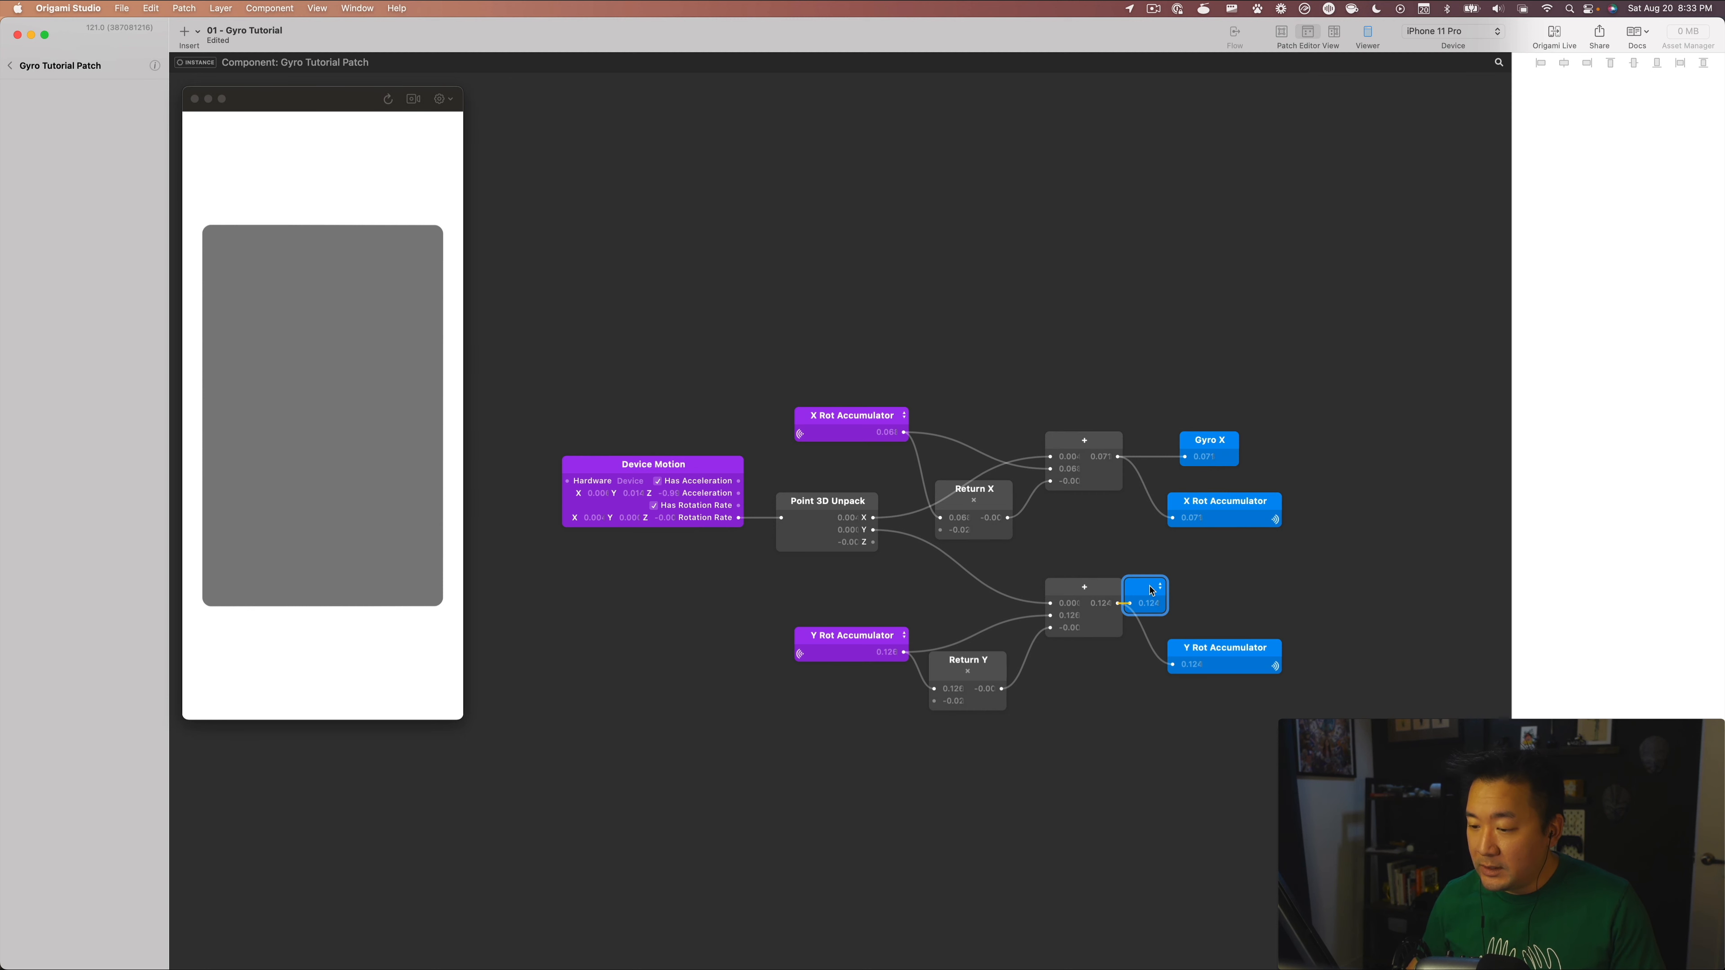
type("Gyr")
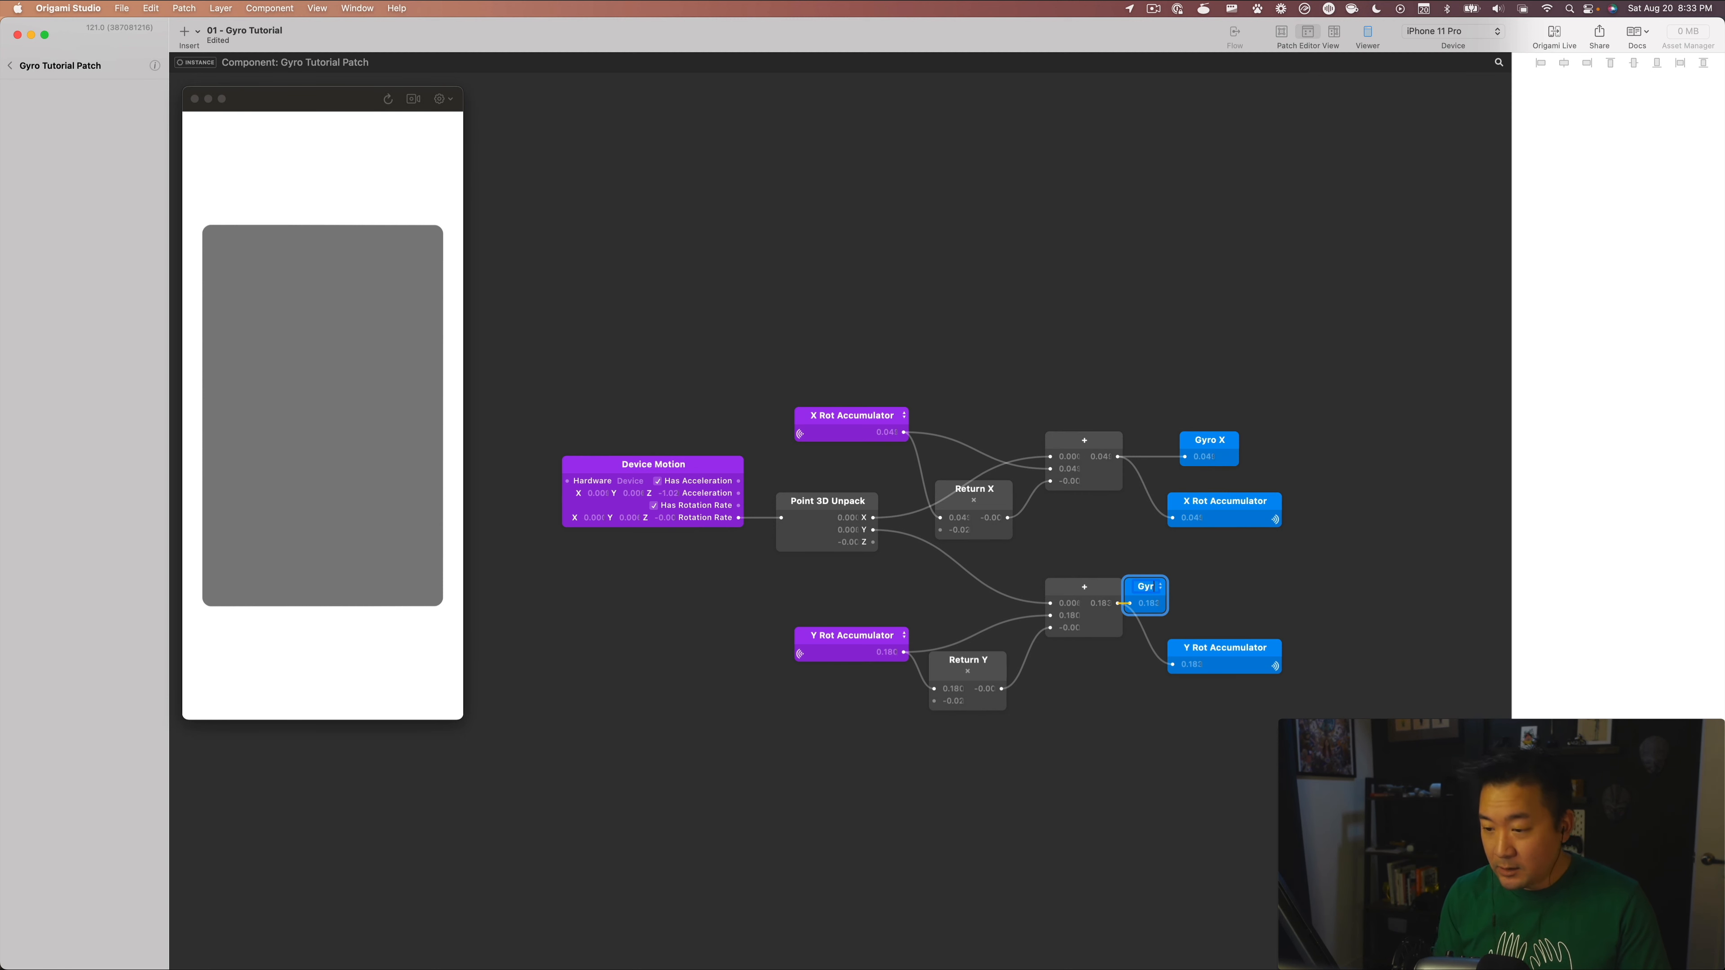
type("o Y")
key("Return")
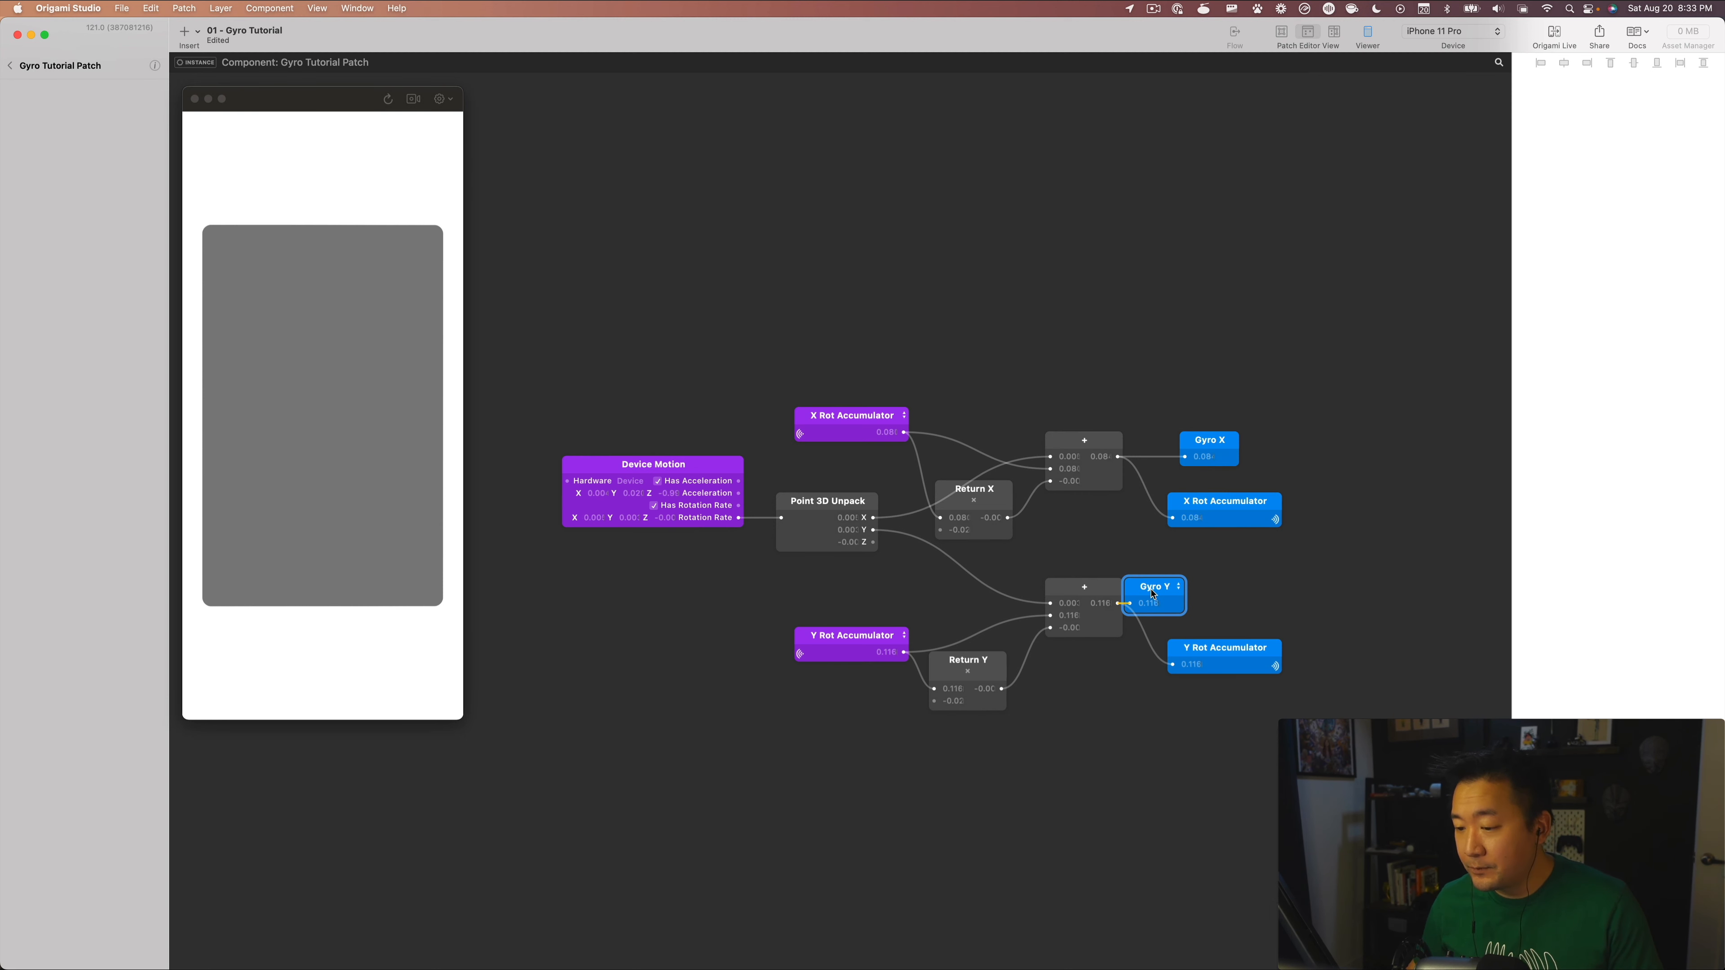
left_click(874, 306)
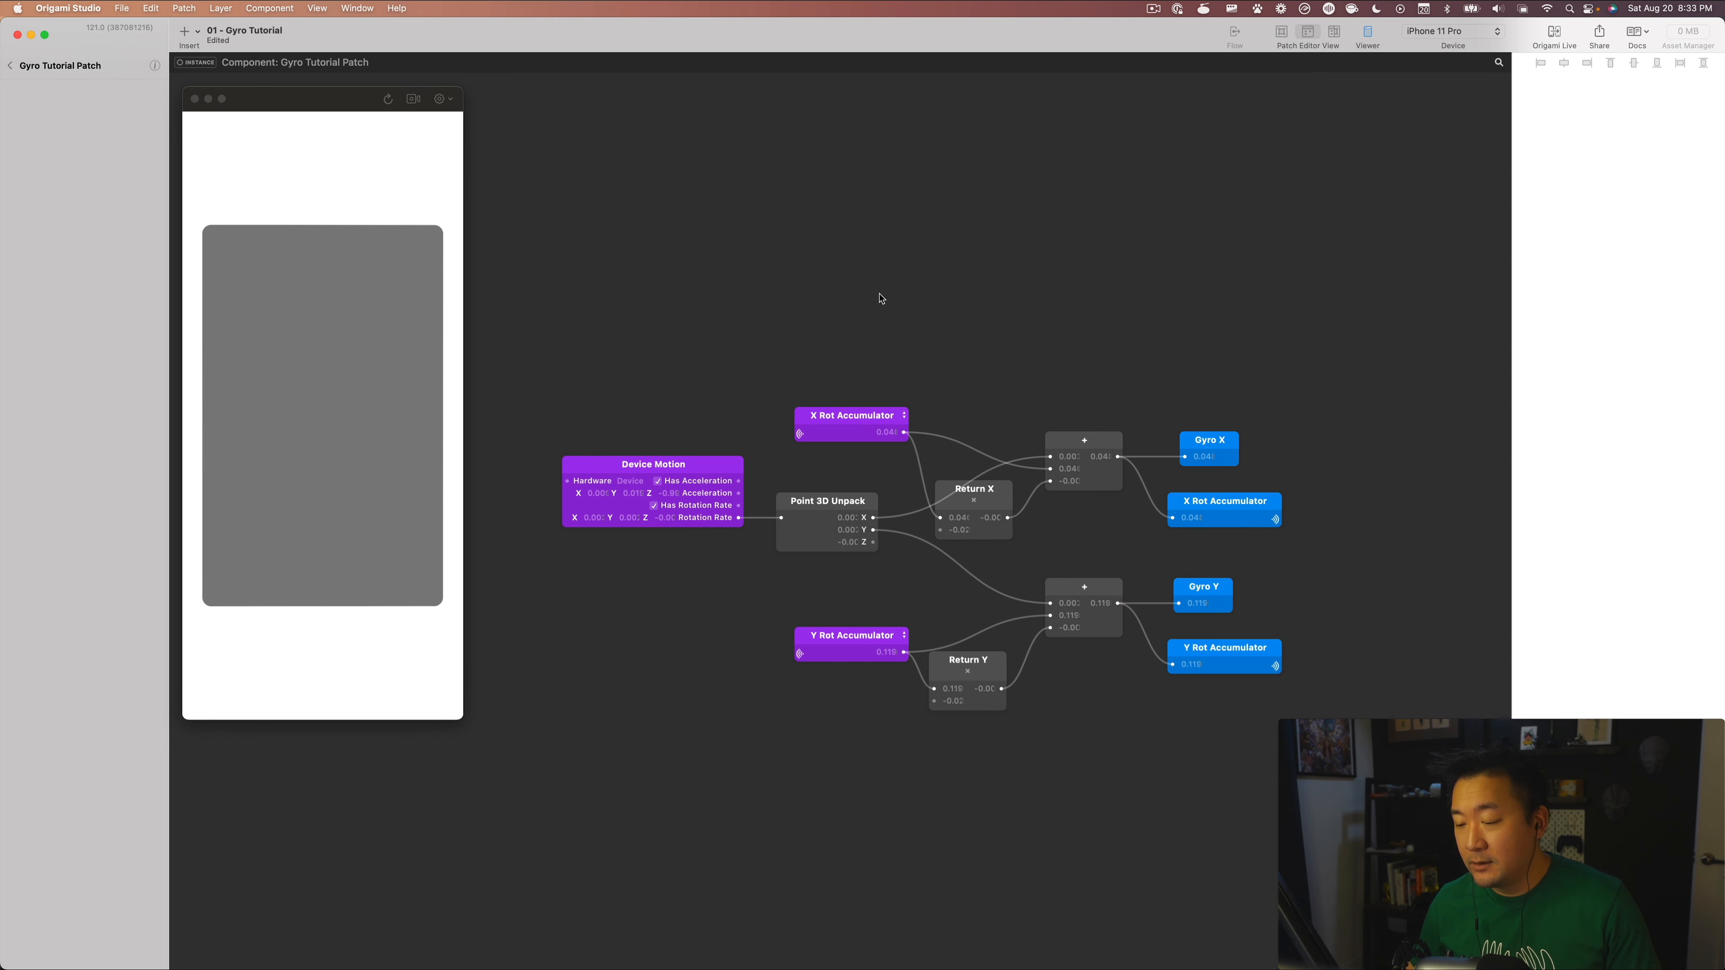
scroll(1034, 339, "up", 3)
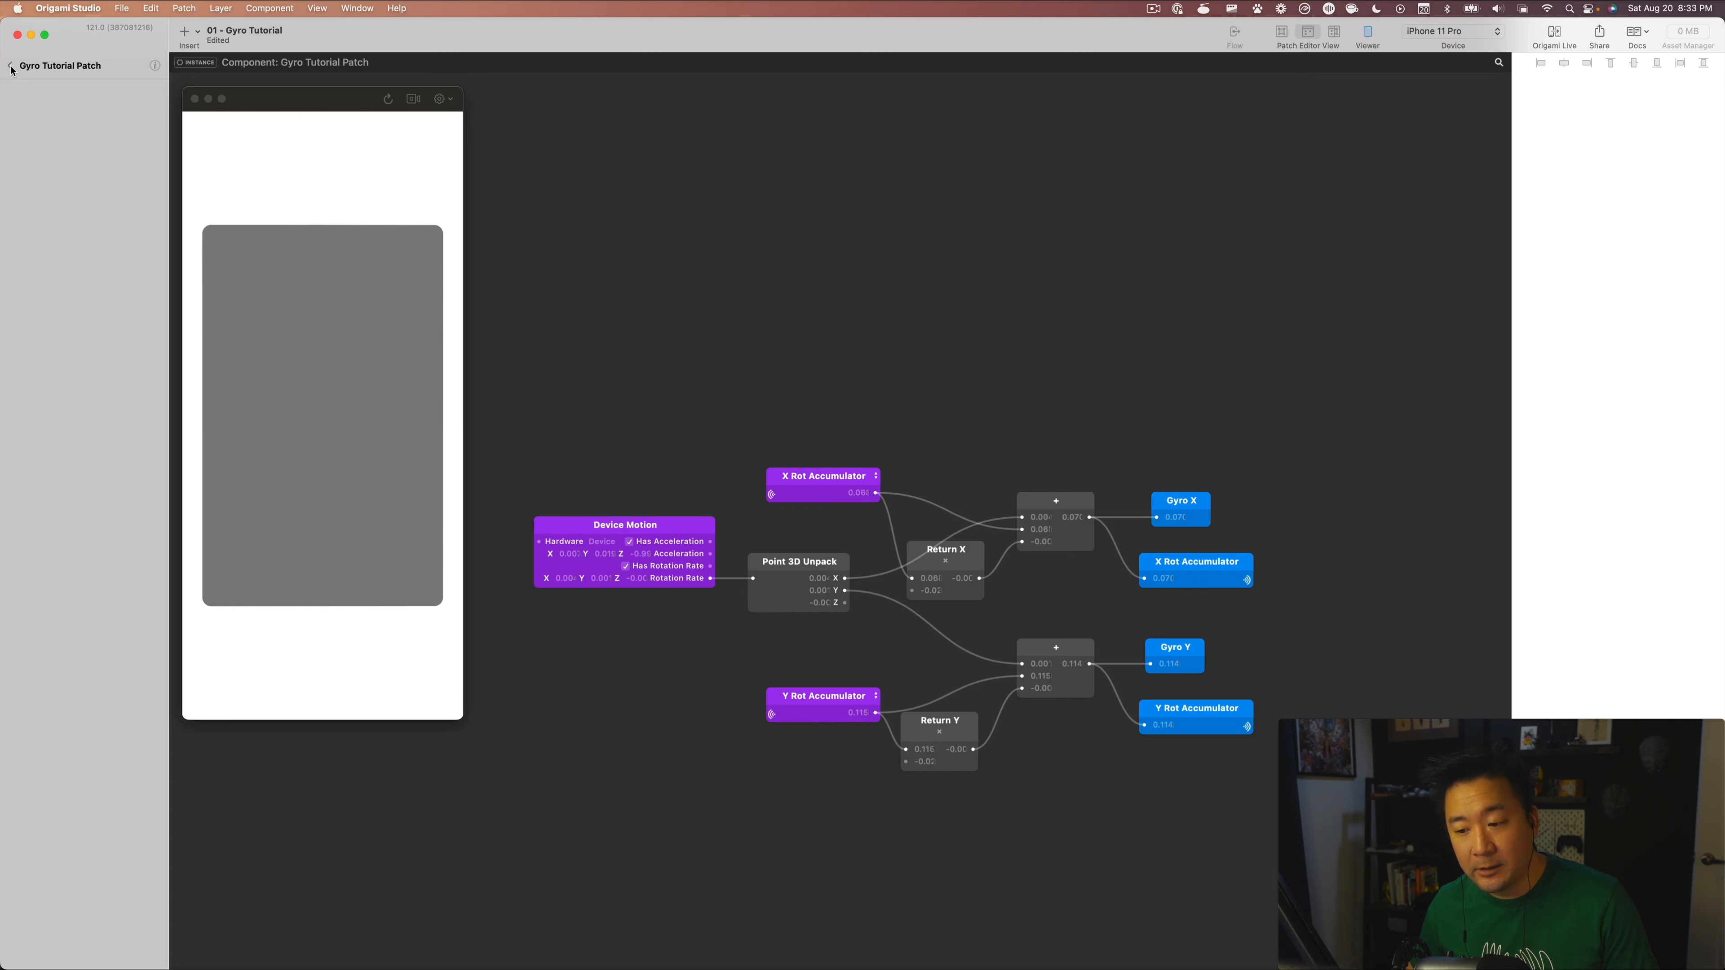
Return to the main prototype and move Gyro Tutorial Patch closer to the × patches.
left_click(16, 65)
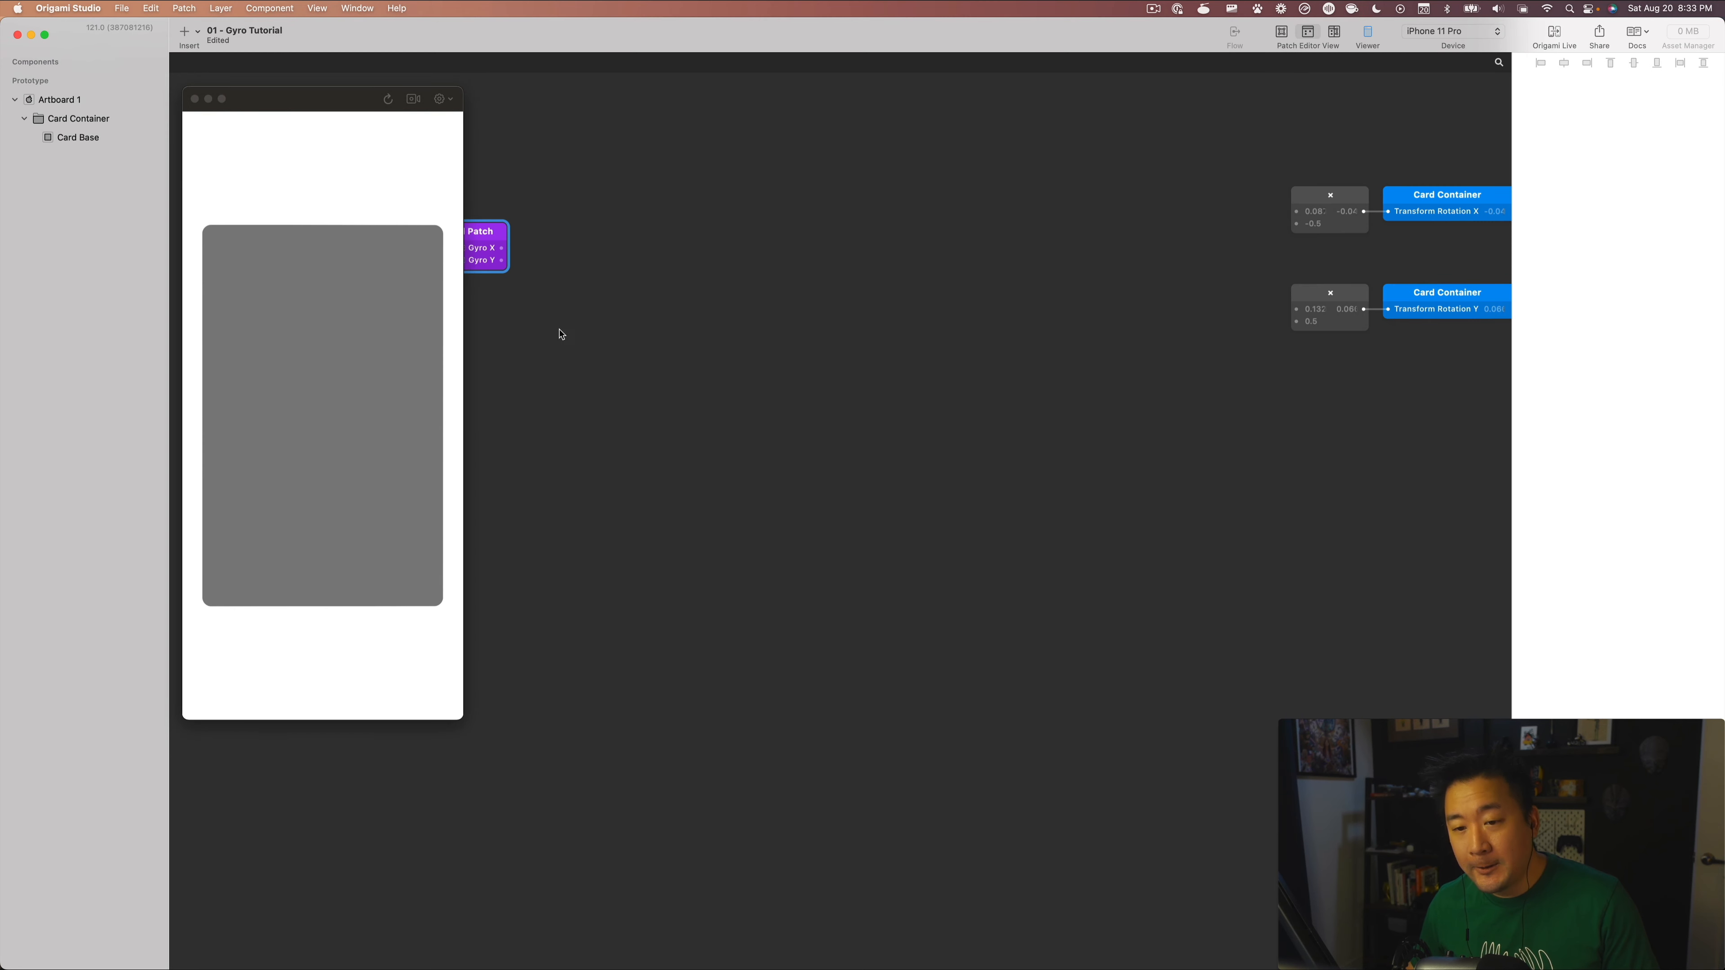
left_click_drag(662, 397, 1109, 391)
left_click_drag(1109, 391, 826, 378)
scroll(842, 461, "right", 2)
scroll(842, 461, "up", 1)
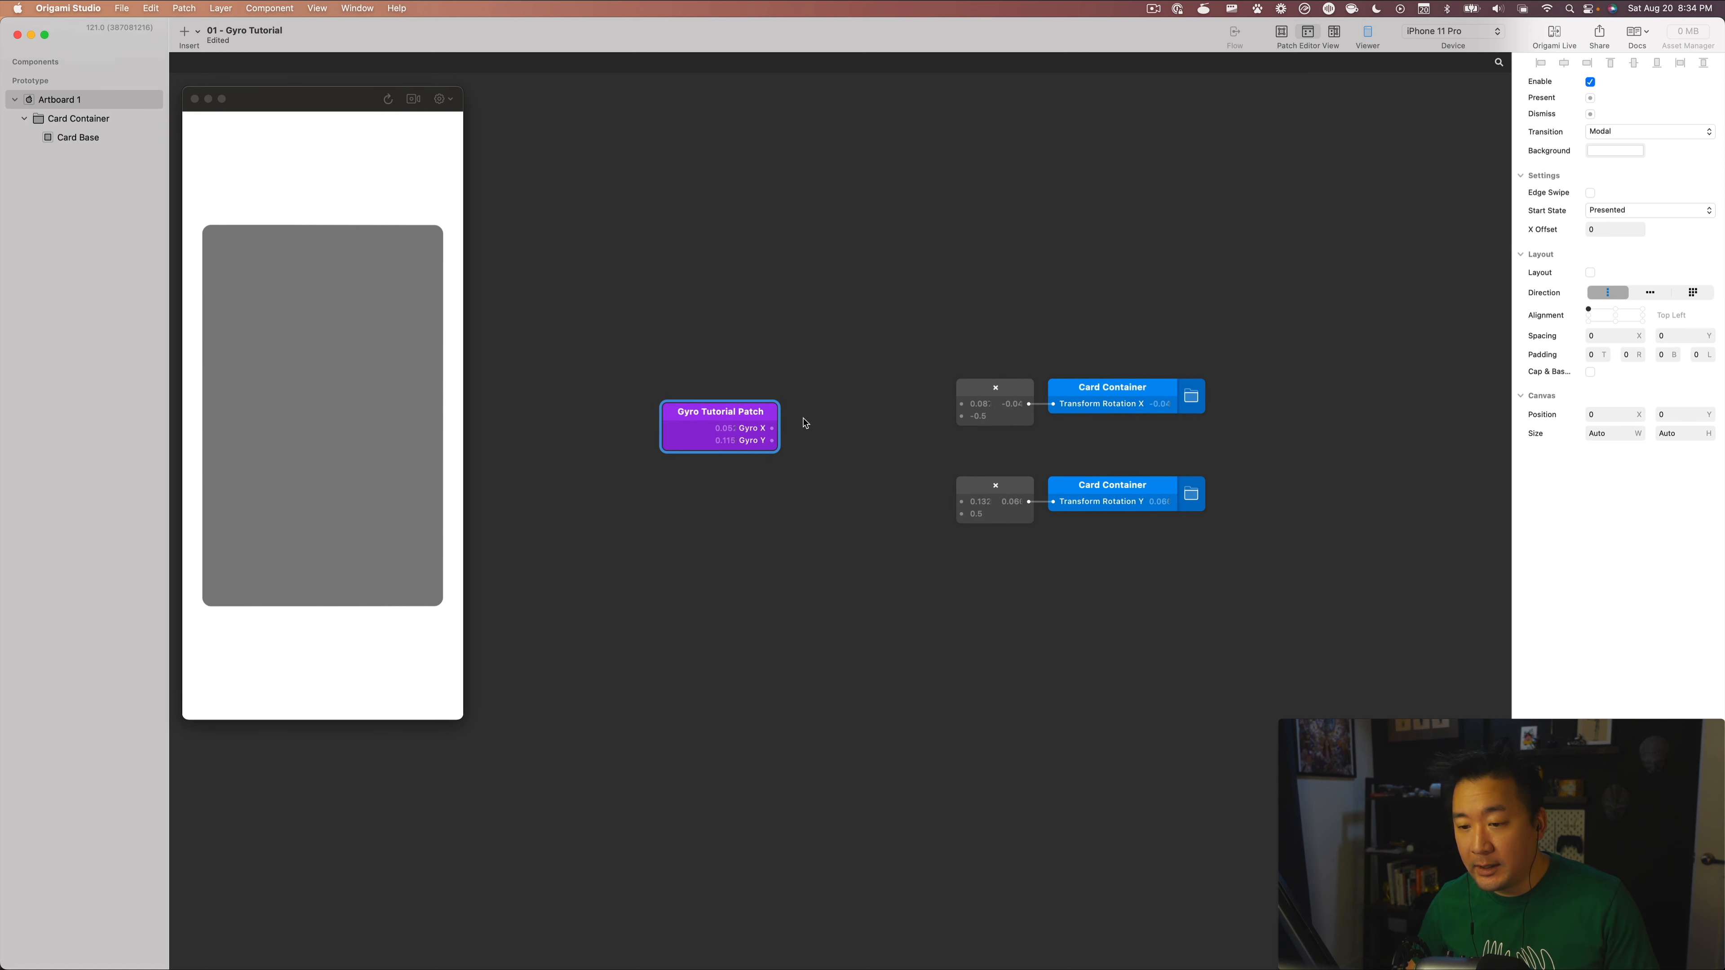
Connect Gyro X and Gyro Y to the first inputs of the × patches driving Card Container's X and Y rotations.
scroll(804, 423, "up", 3)
scroll(730, 502, "up", 2)
scroll(730, 502, "right", 1)
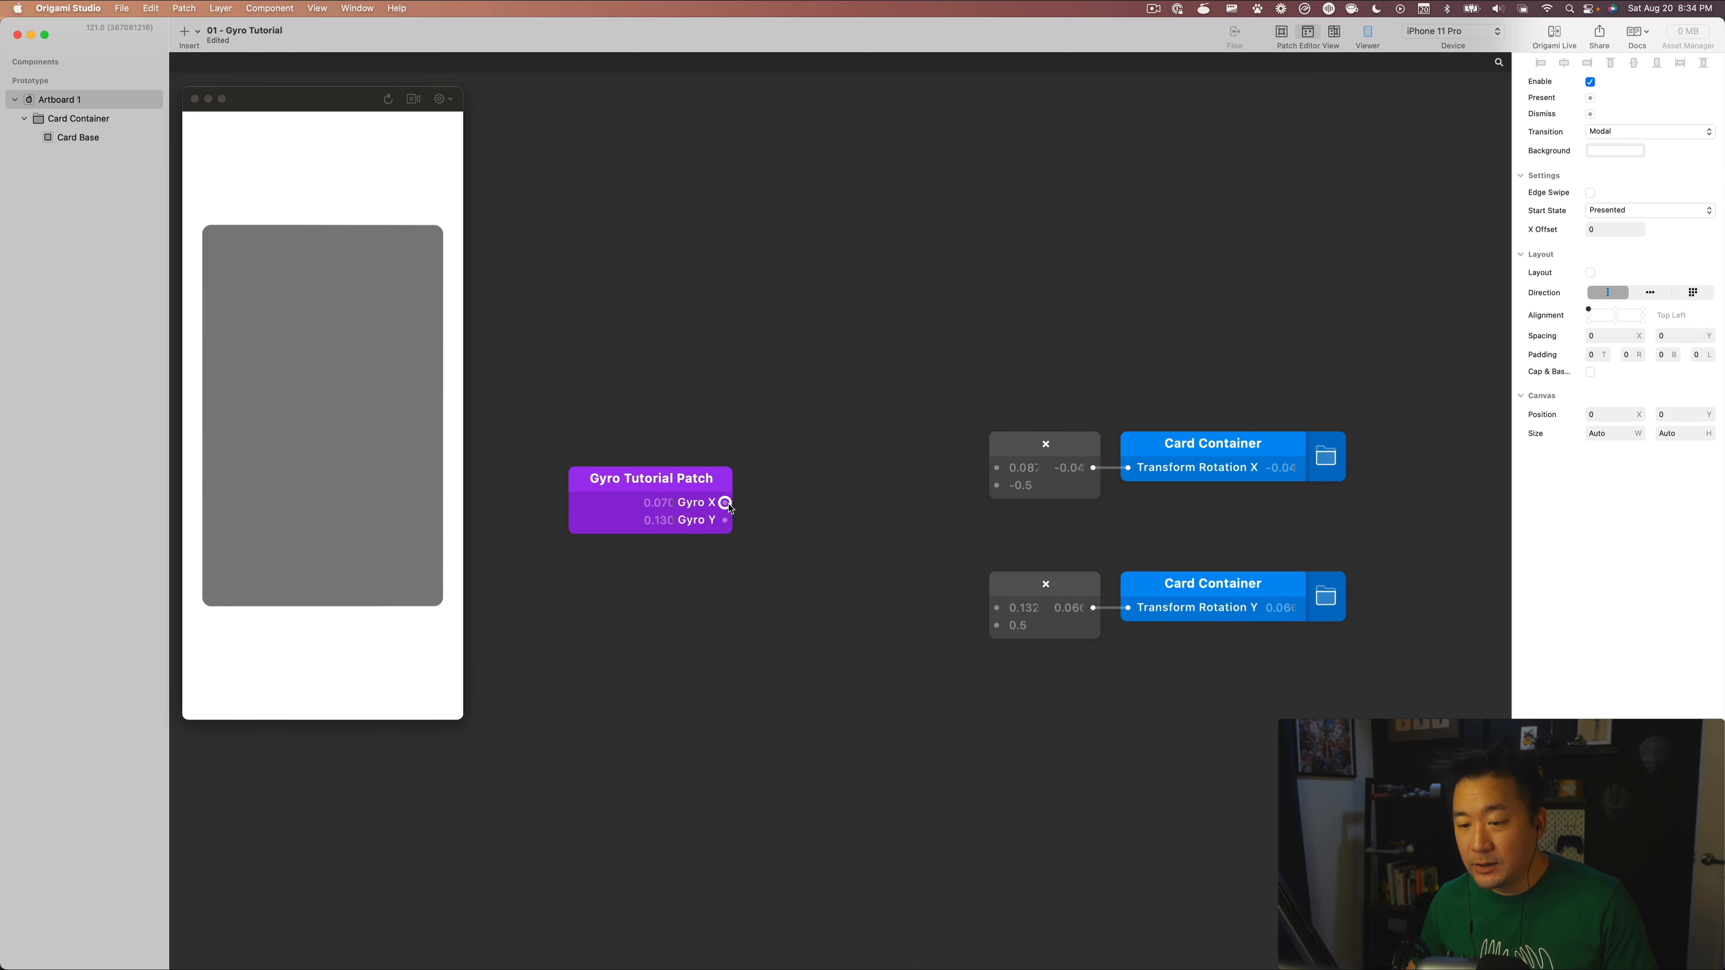
left_click_drag(725, 503, 996, 607)
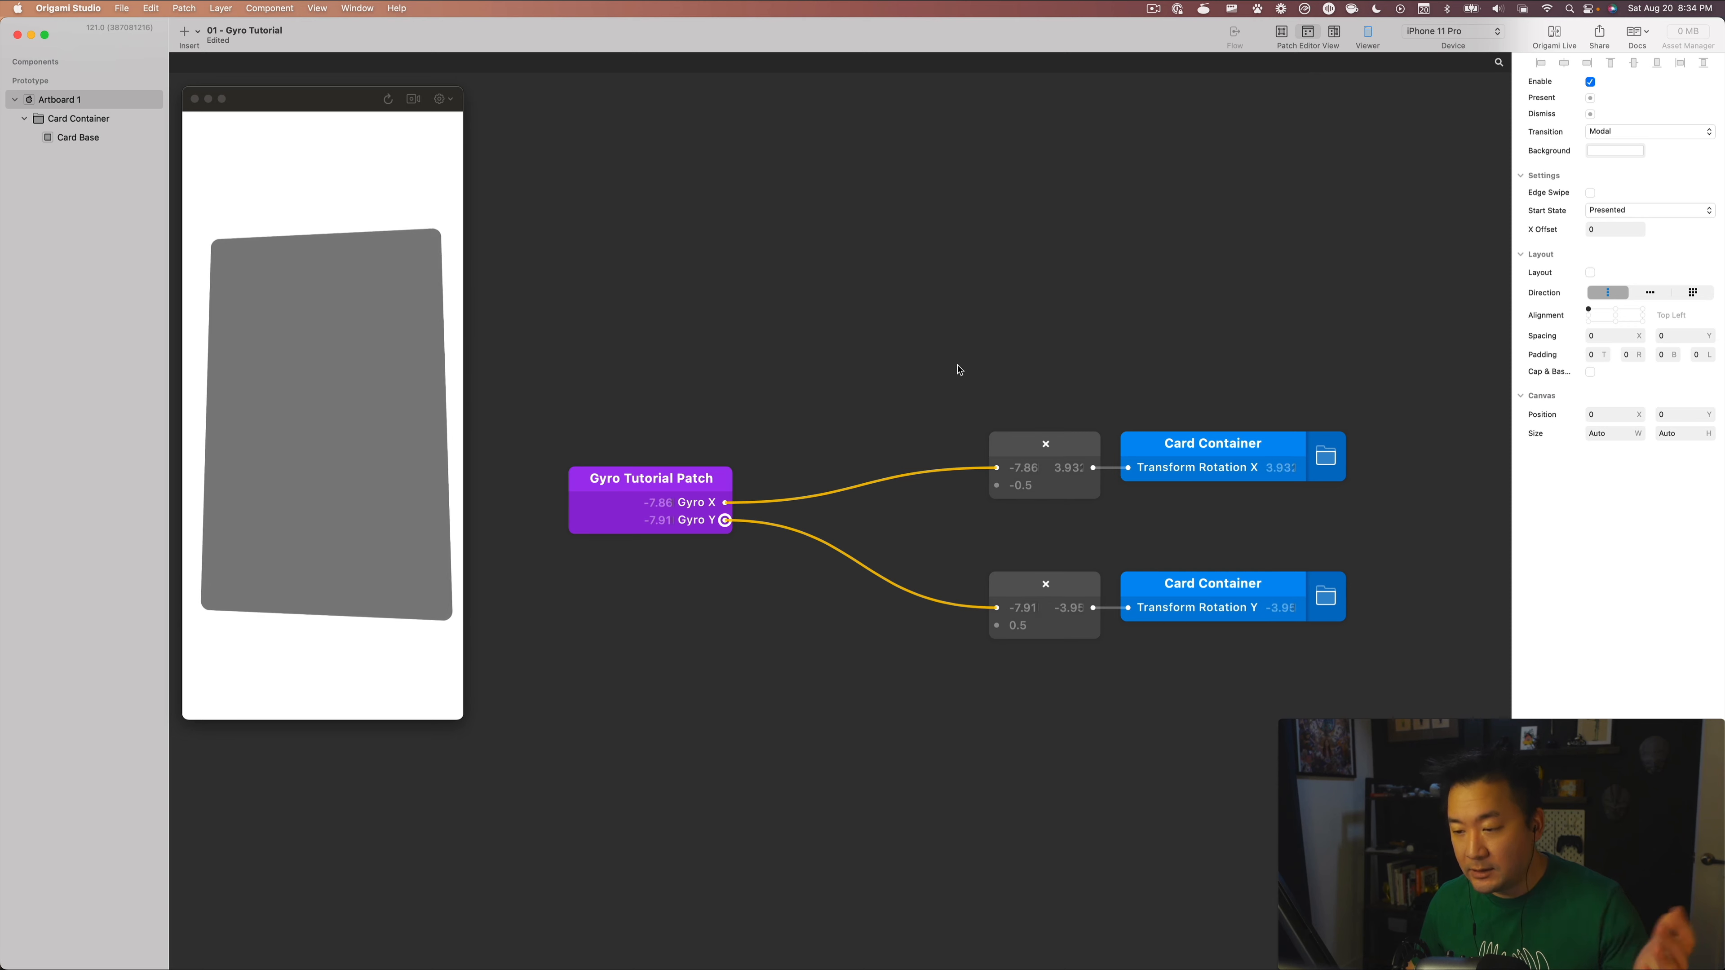
scroll(959, 370, "up", 5)
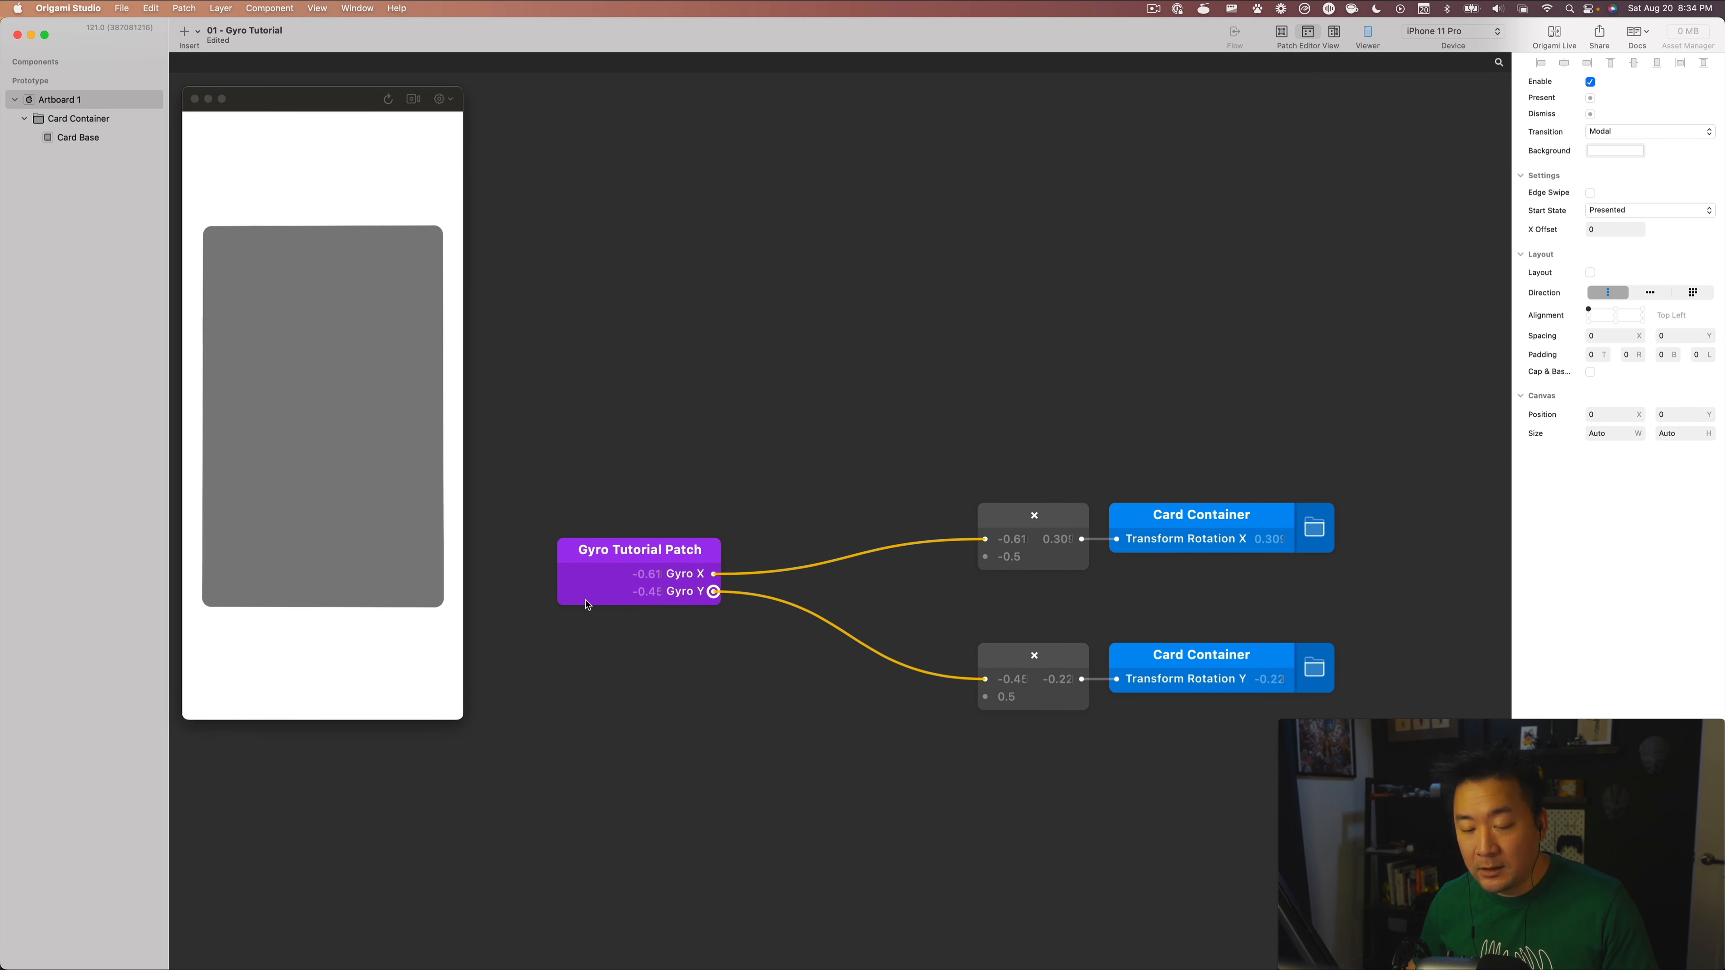
Open Gyro Tutorial Patch and add a Variable Broadcaster named Return Strength above the X-axis patches.
double_click(588, 605)
scroll(777, 454, "down", 4)
scroll(777, 454, "right", 3)
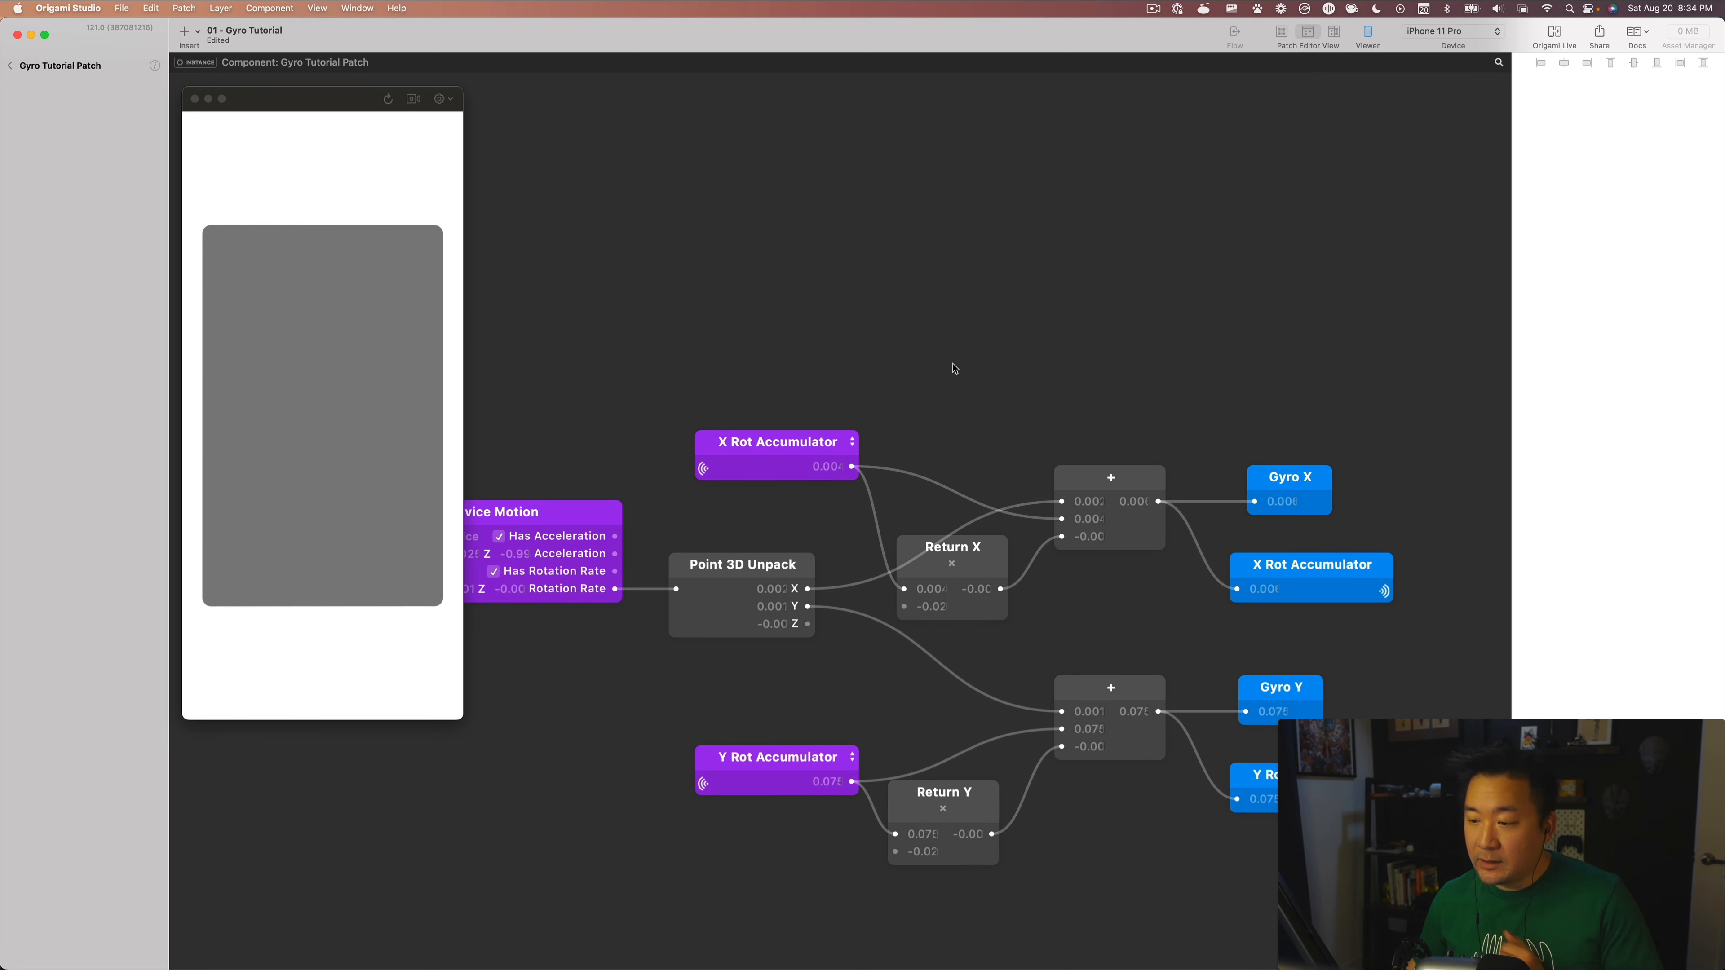
scroll(959, 390, "right", 5)
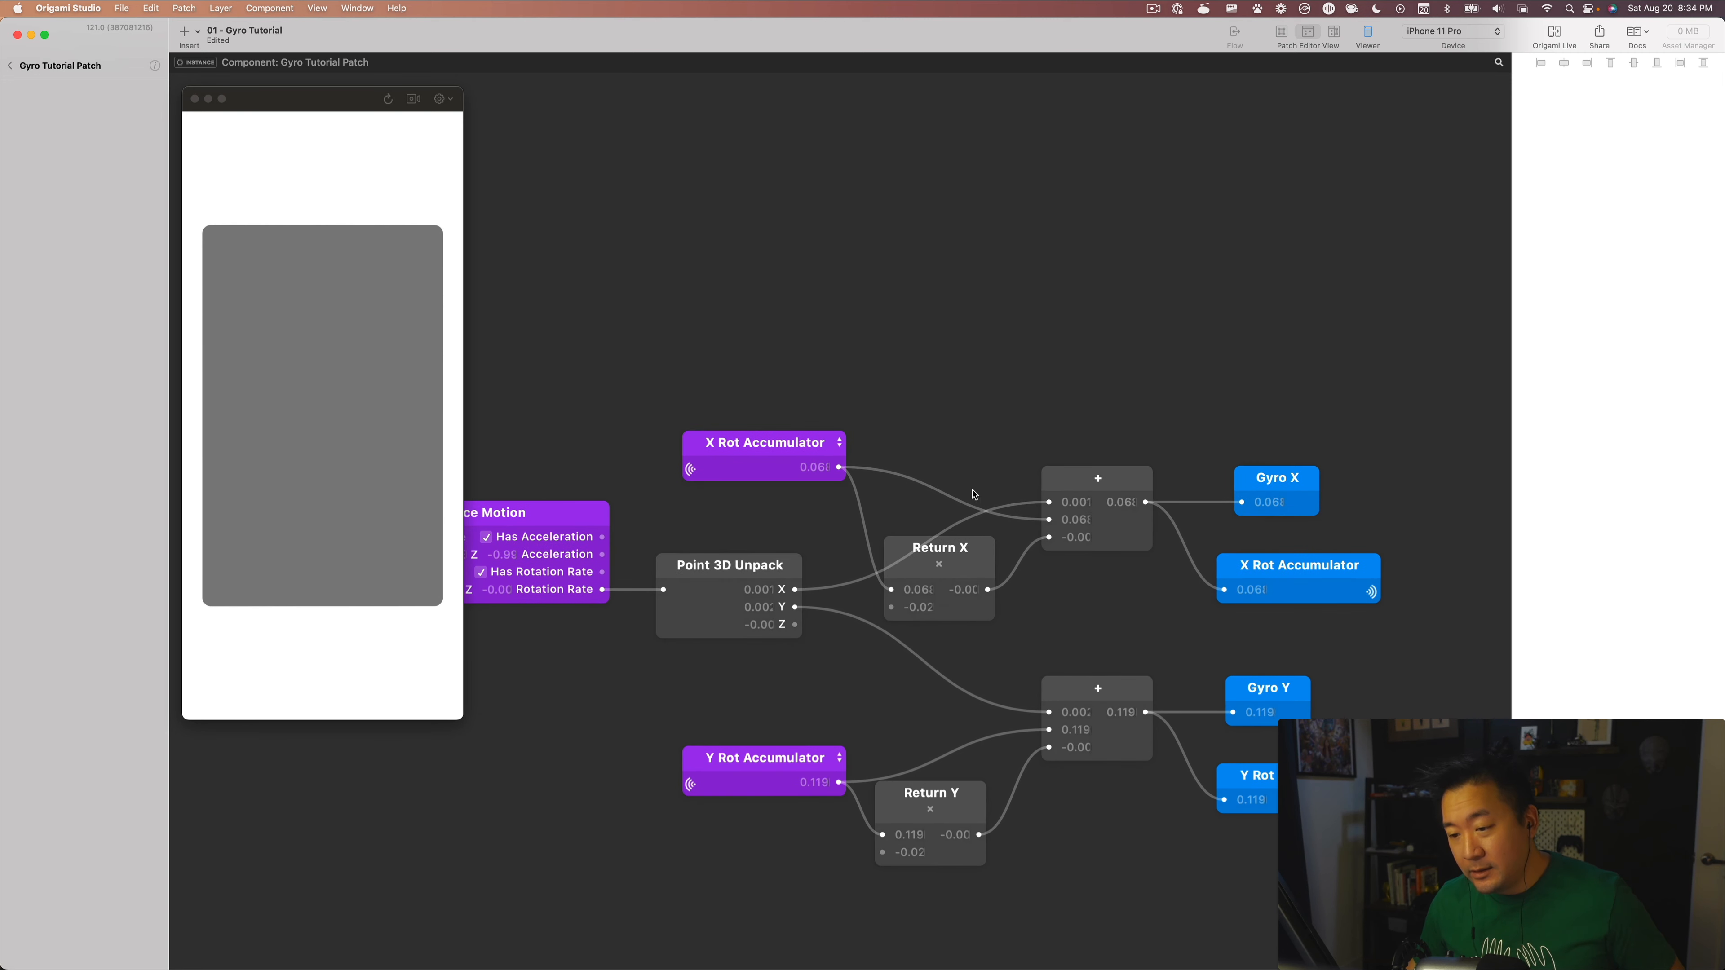
left_click(911, 629)
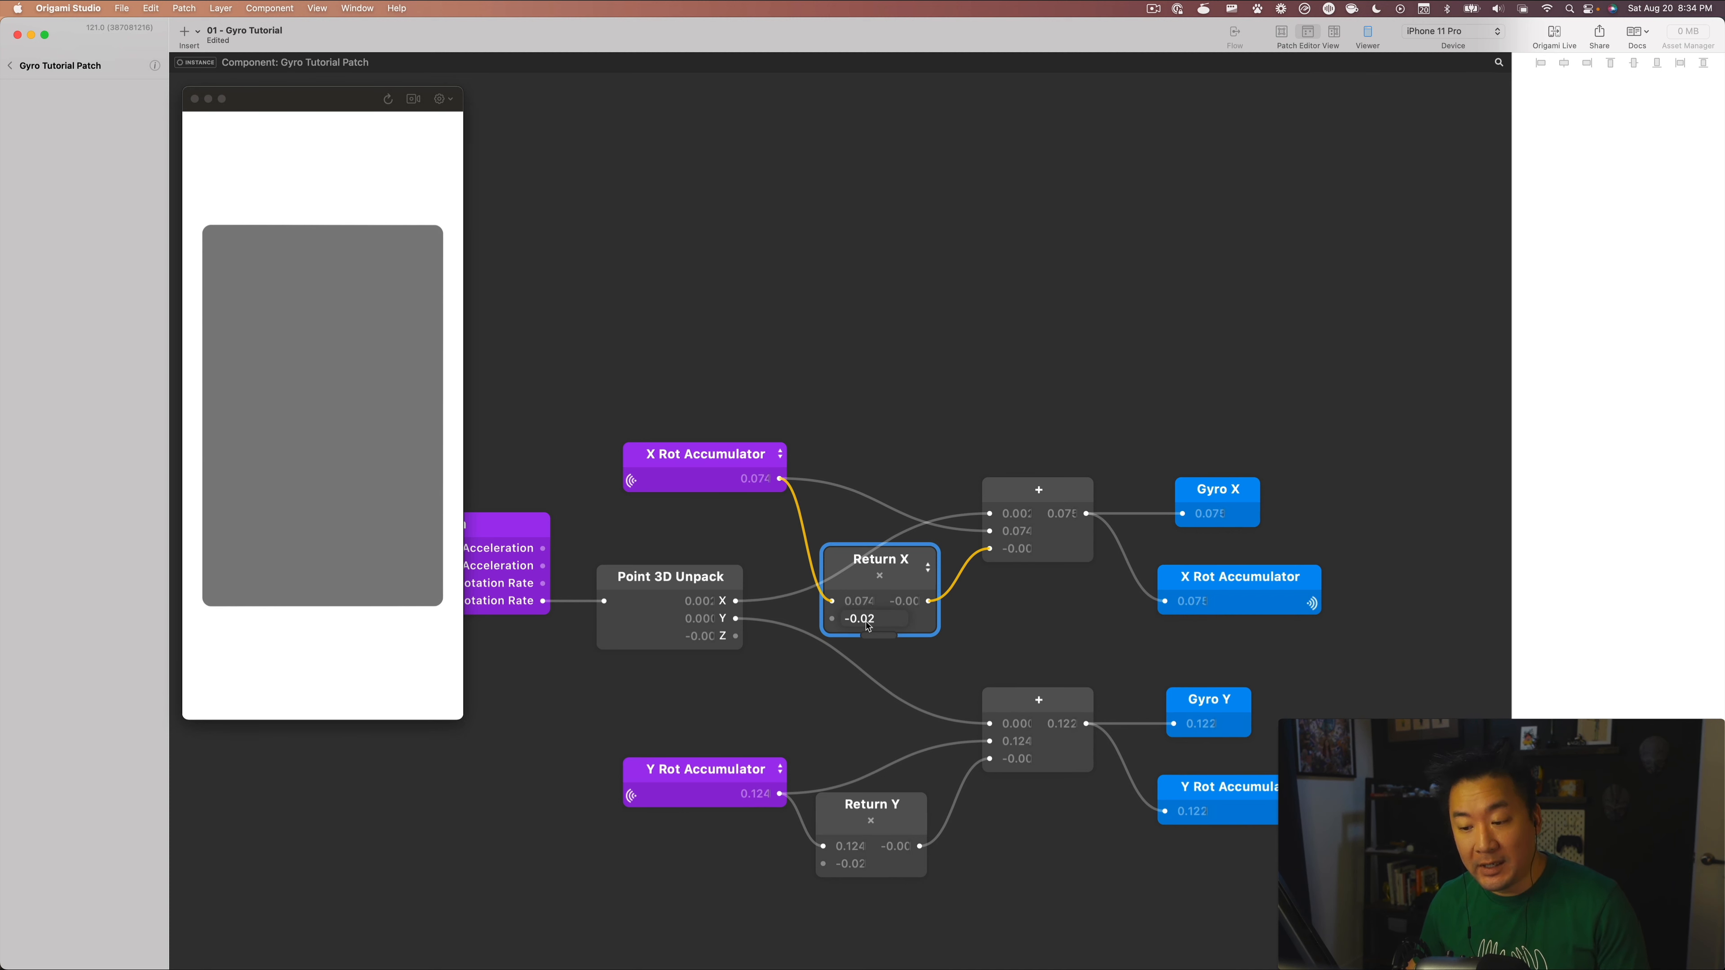
double_click(840, 265)
type("var")
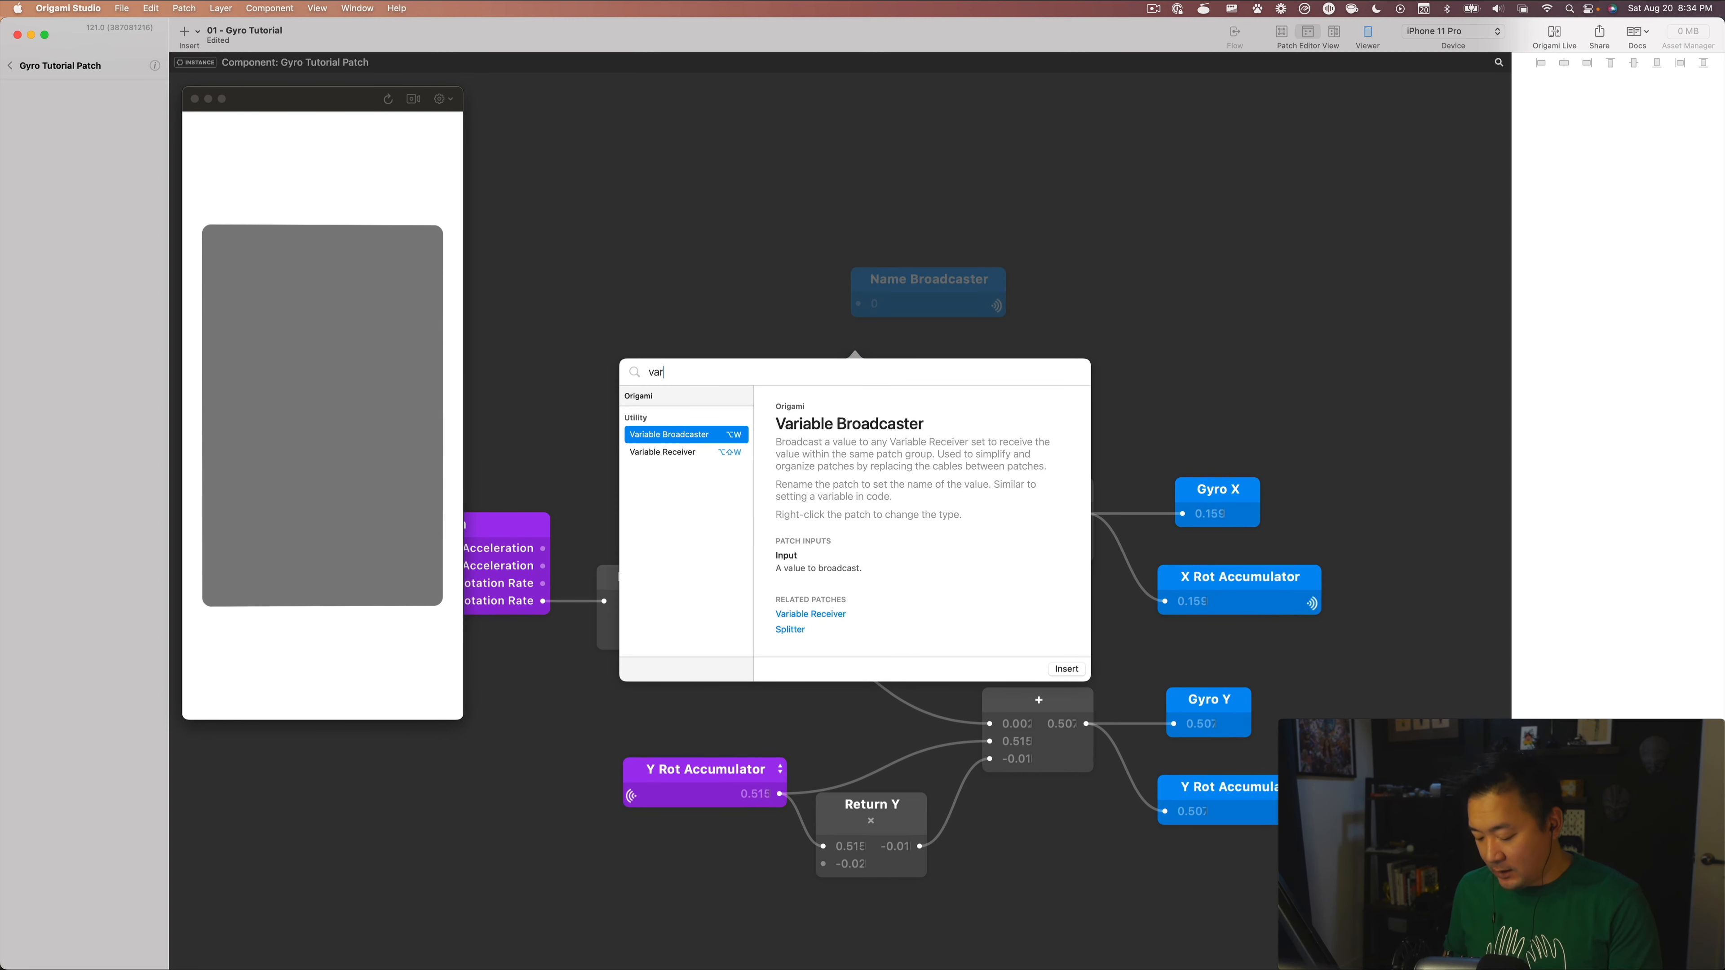
key("Return")
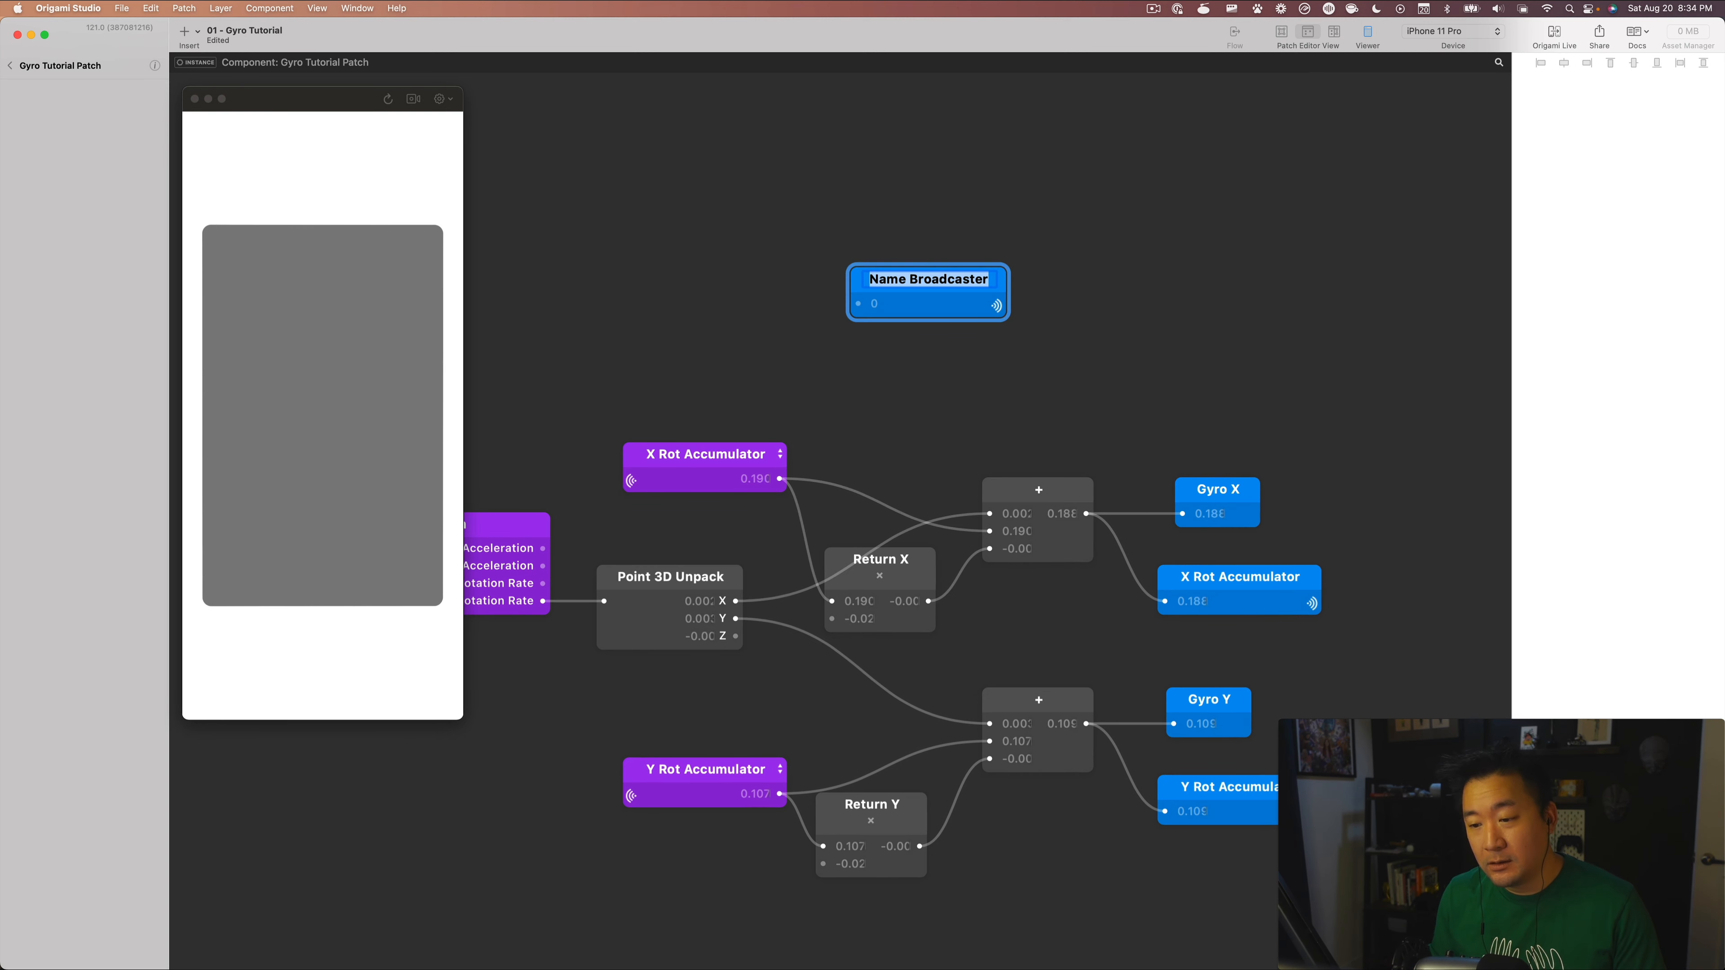
type("Retur")
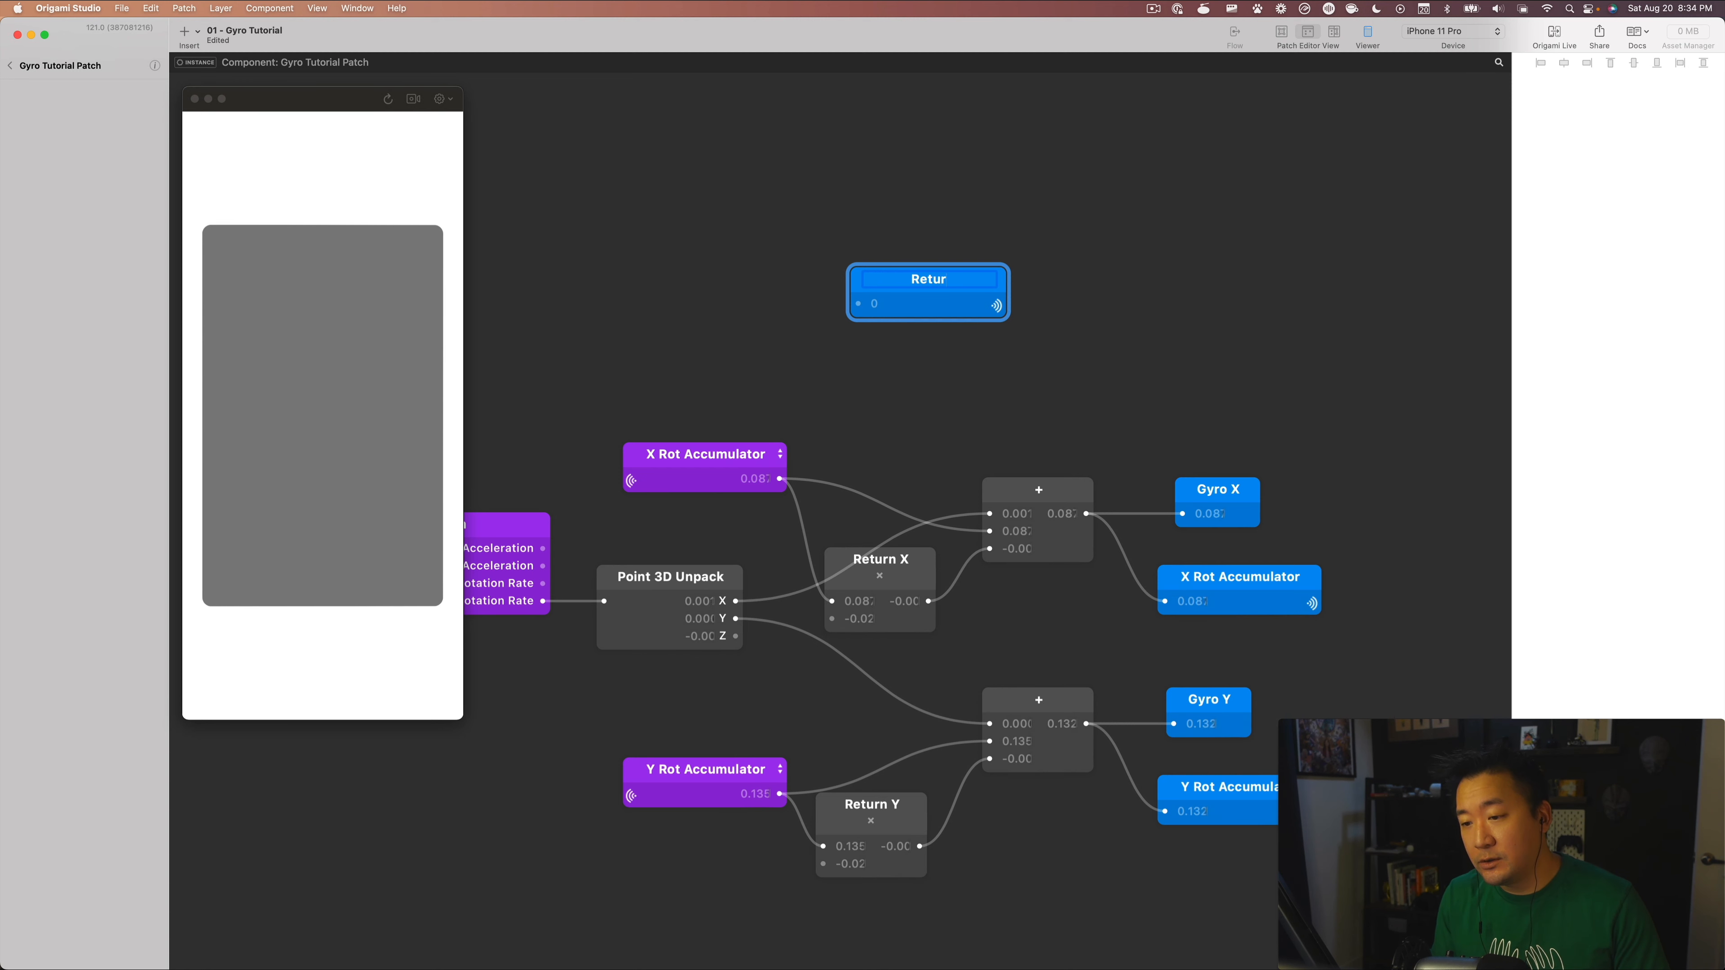
type("n Strength")
key("Return")
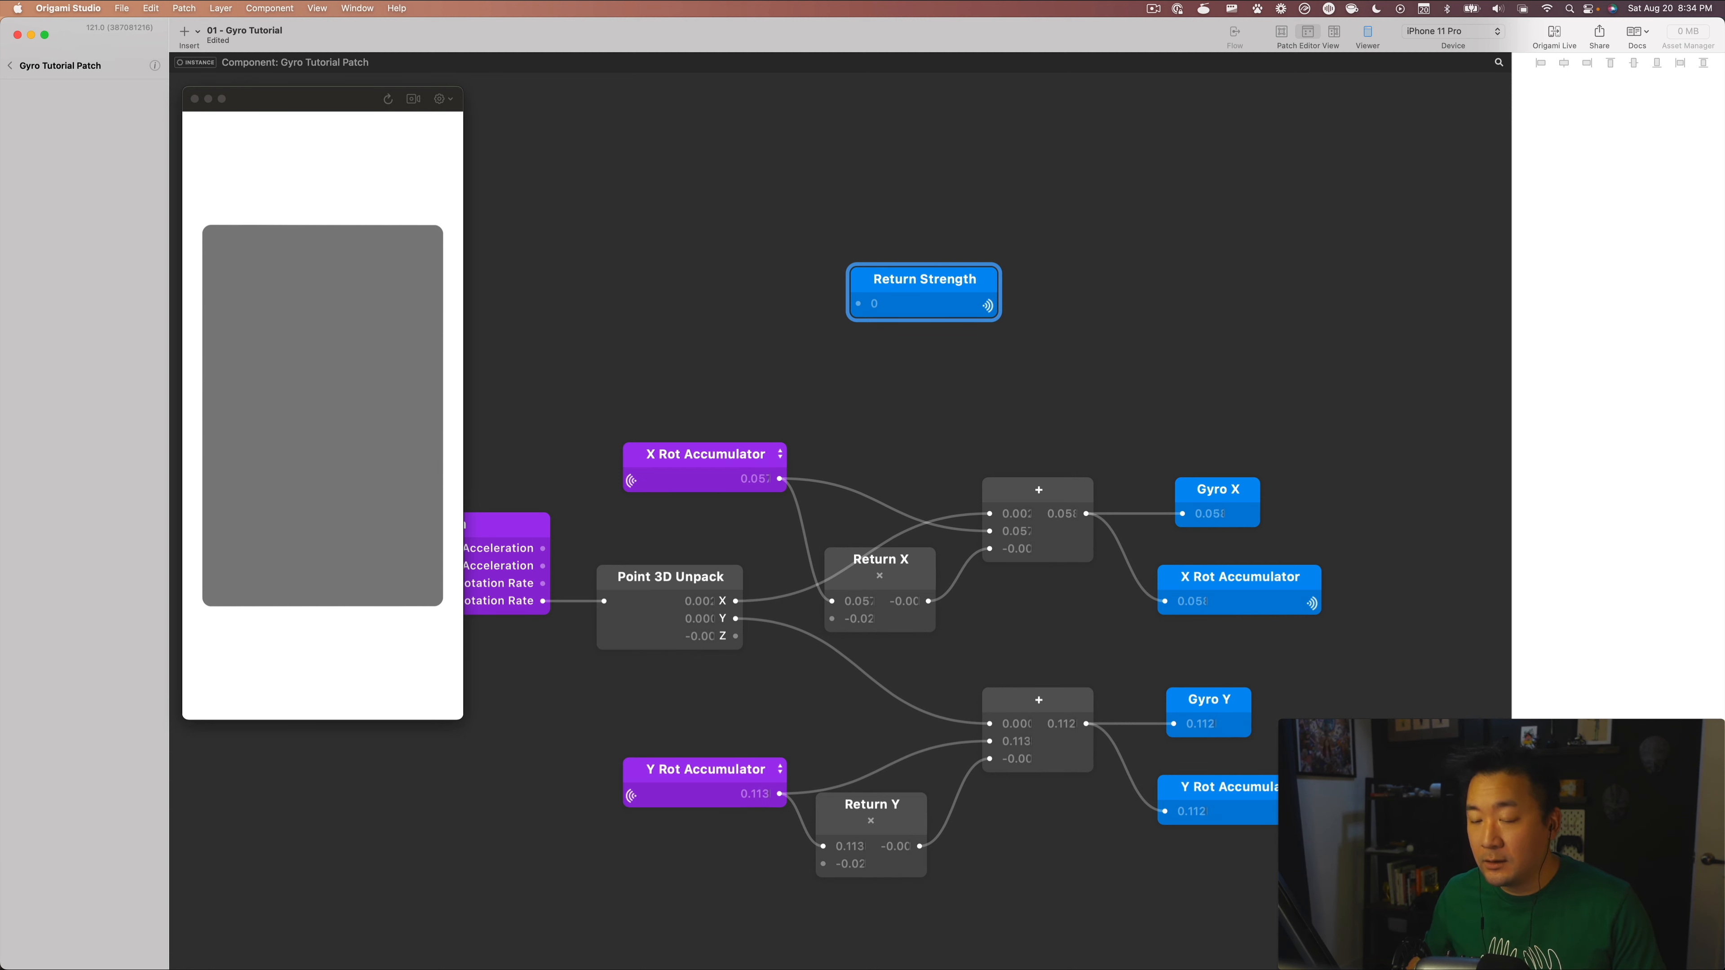
Set the Return Strength broadcaster's value to -0.02.
double_click(915, 380)
key("Escape")
left_click(886, 306)
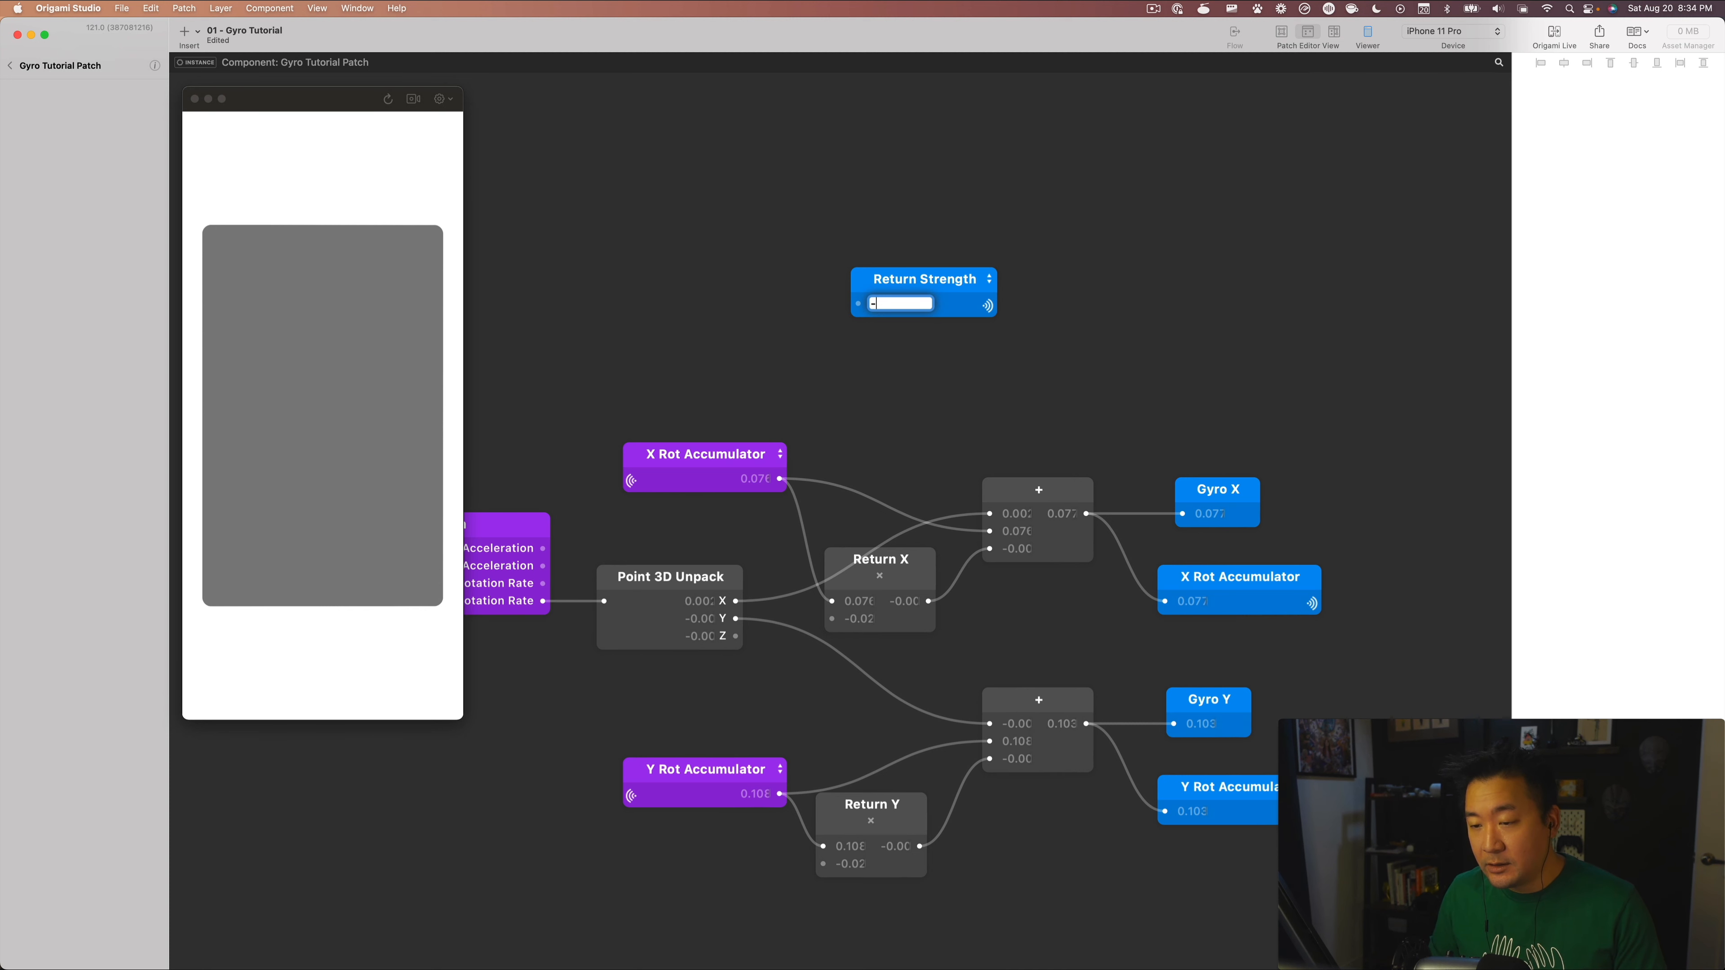
type("-.02")
key("Return")
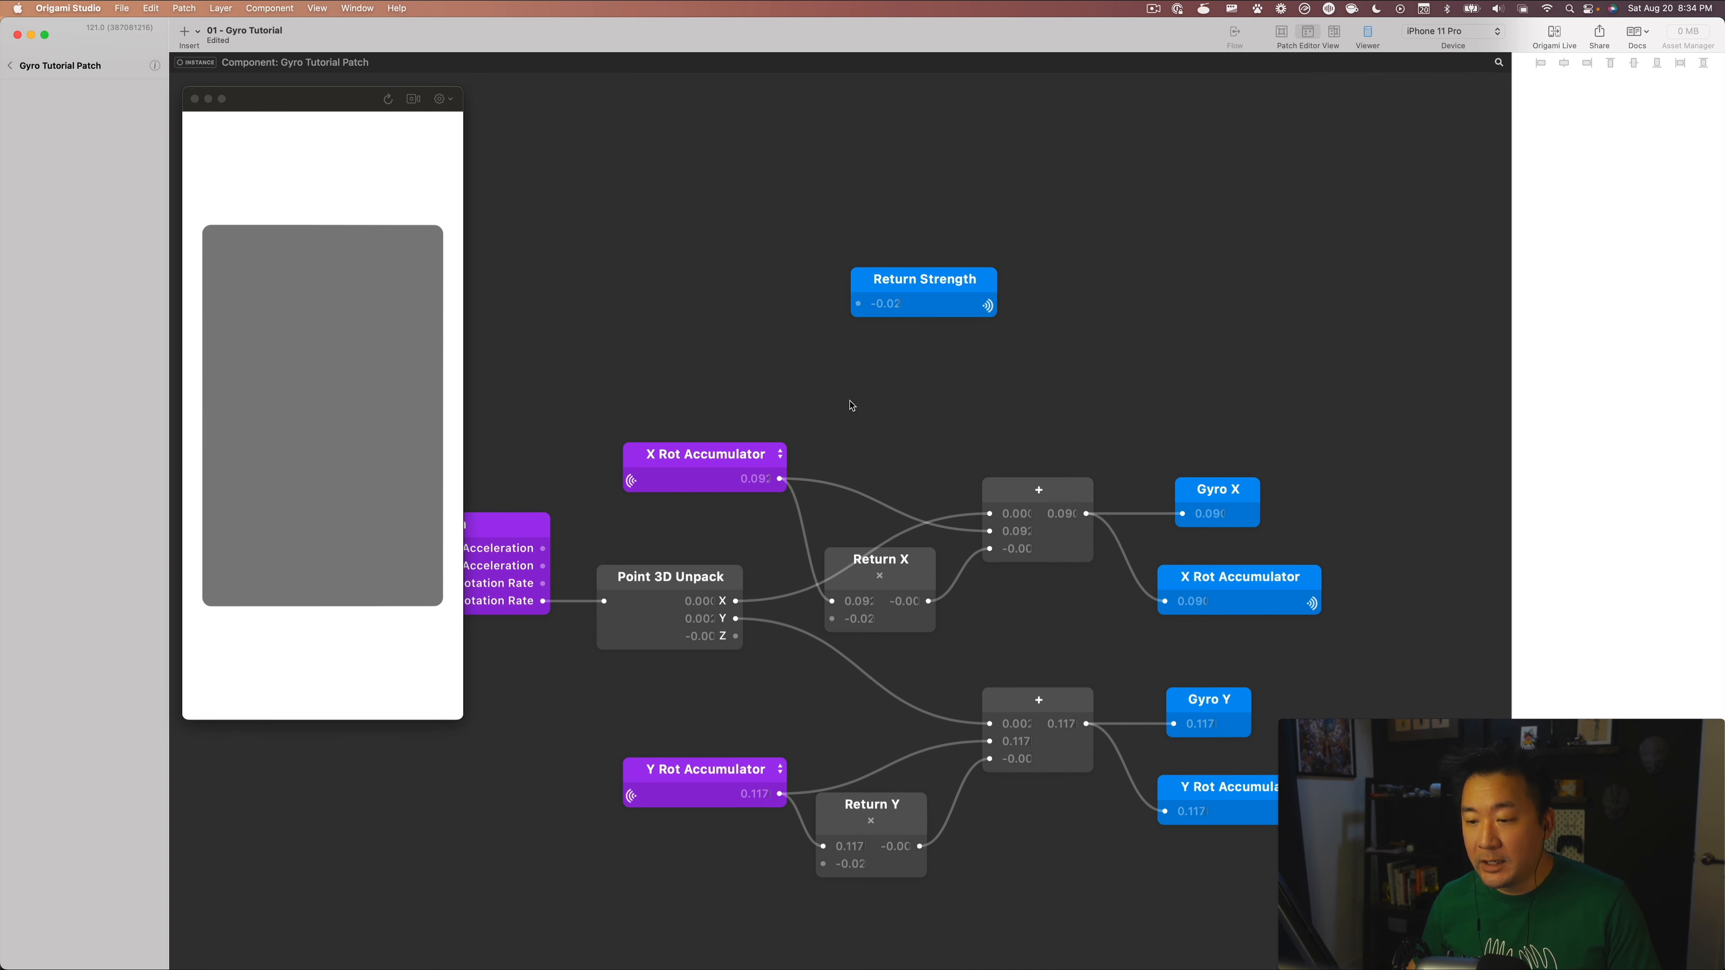
Add Return Strength variable receivers and connect them to the second inputs of Return Y and Return X.
left_click_drag(887, 387, 986, 281)
double_click(601, 810)
type("var")
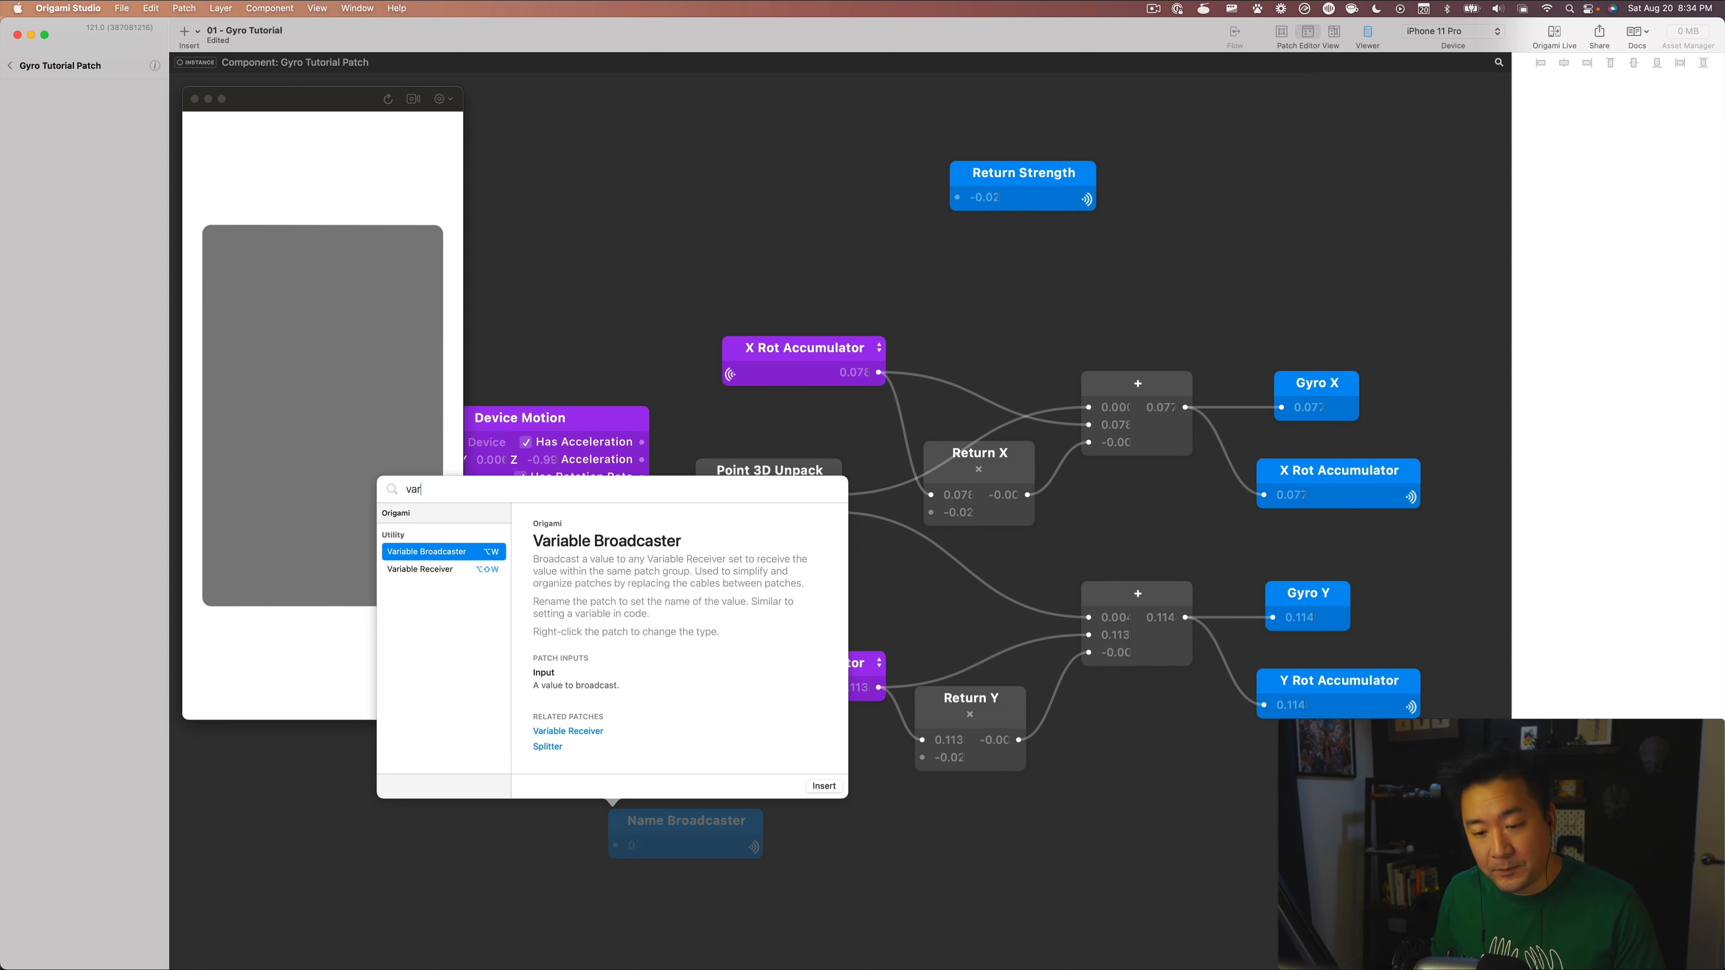
key("Down")
key("Return")
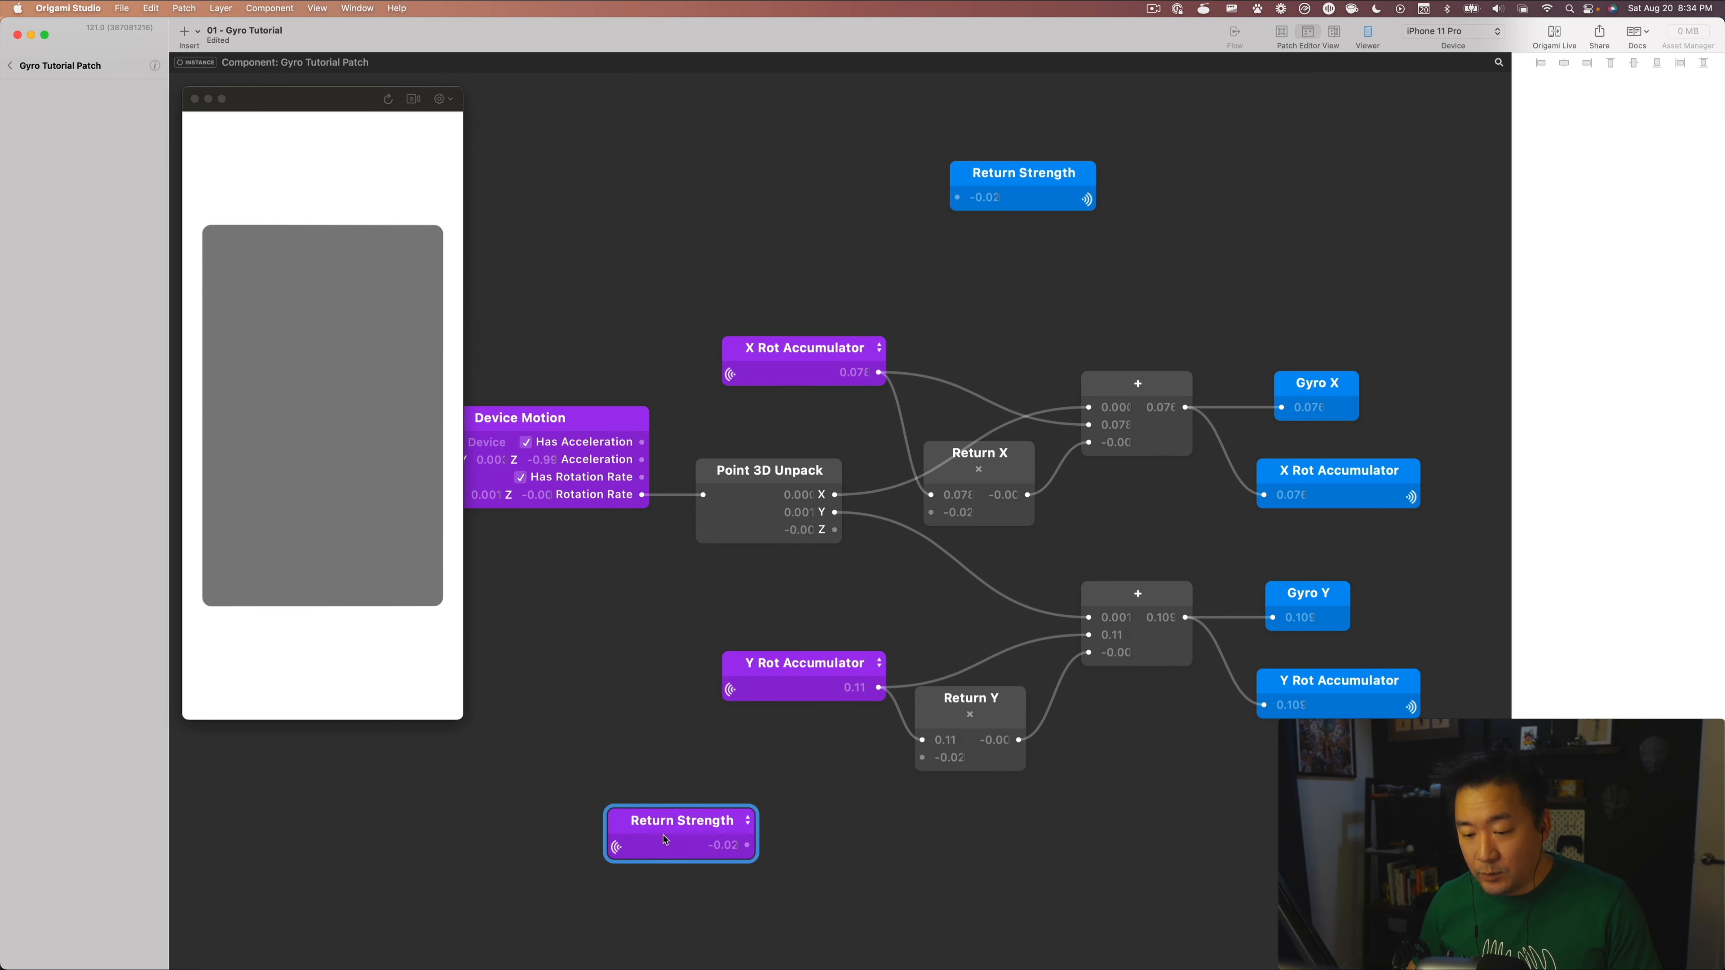
left_click_drag(816, 792, 922, 758)
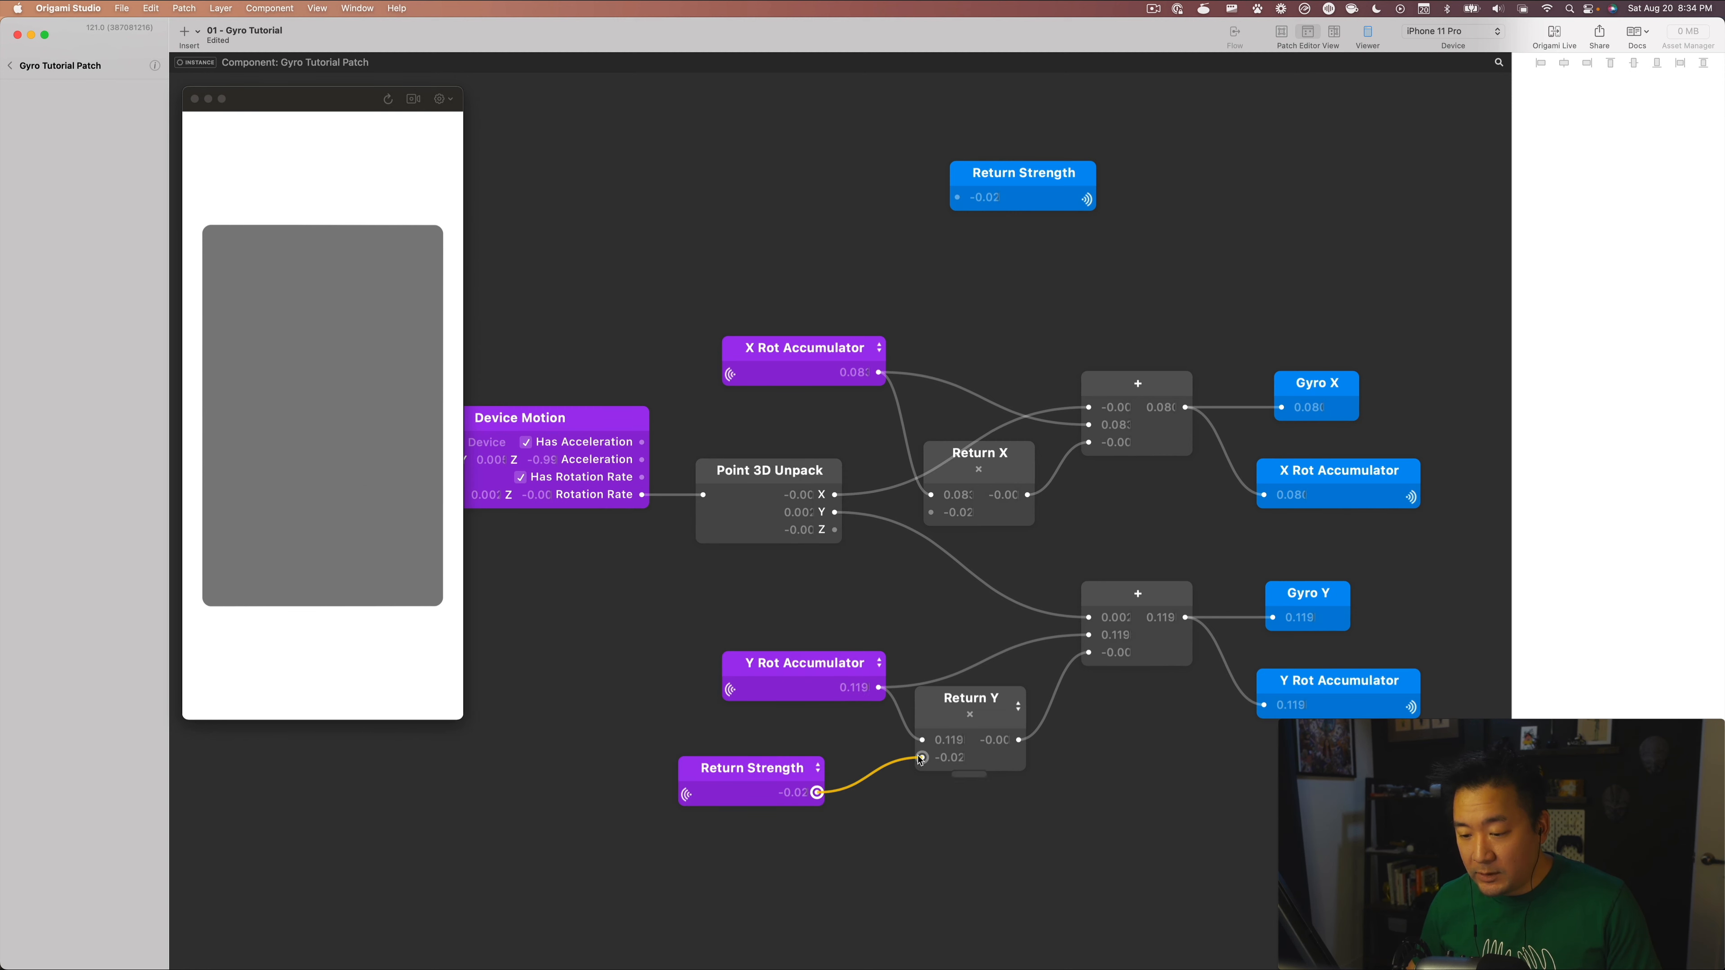
left_click_drag(781, 778, 932, 513)
Move the Return Strength broadcaster slightly closer to the X-axis patches and publish its input as a component port named Return Strength.
scroll(935, 515, "up", 5)
mouse_move(966, 317)
left_mouse_down()
mouse_move(937, 403)
mouse_move(953, 349)
left_mouse_up()
left_click_drag(775, 402, 1006, 451)
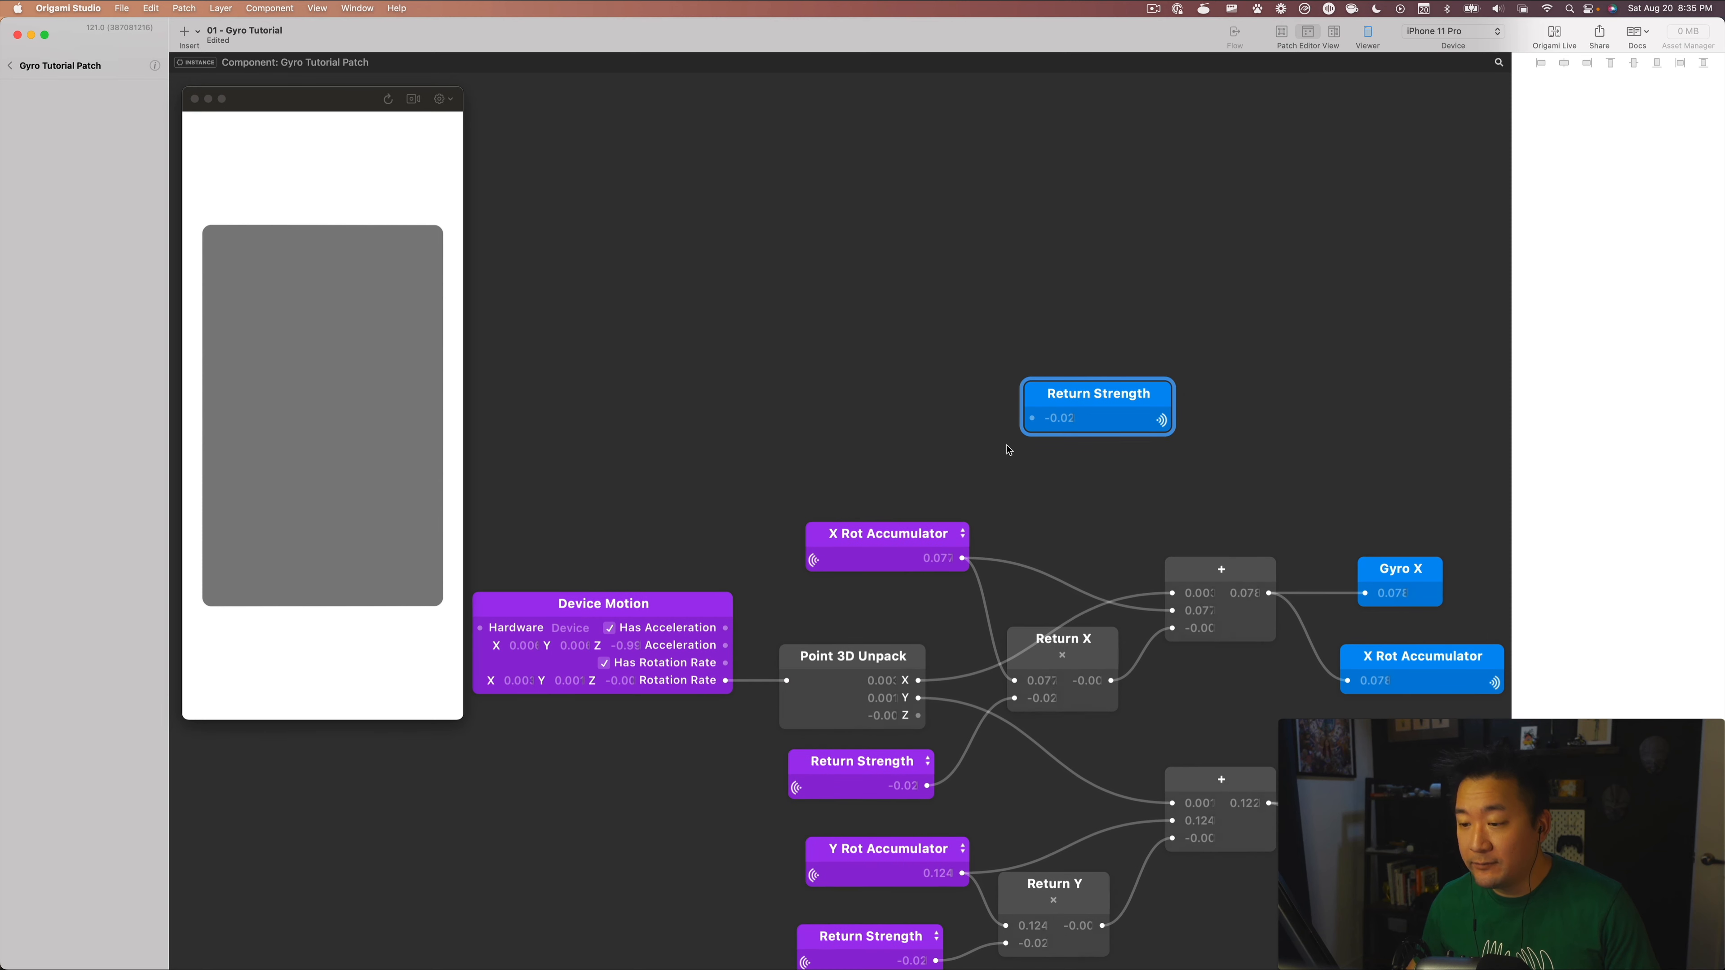
left_click(1031, 418)
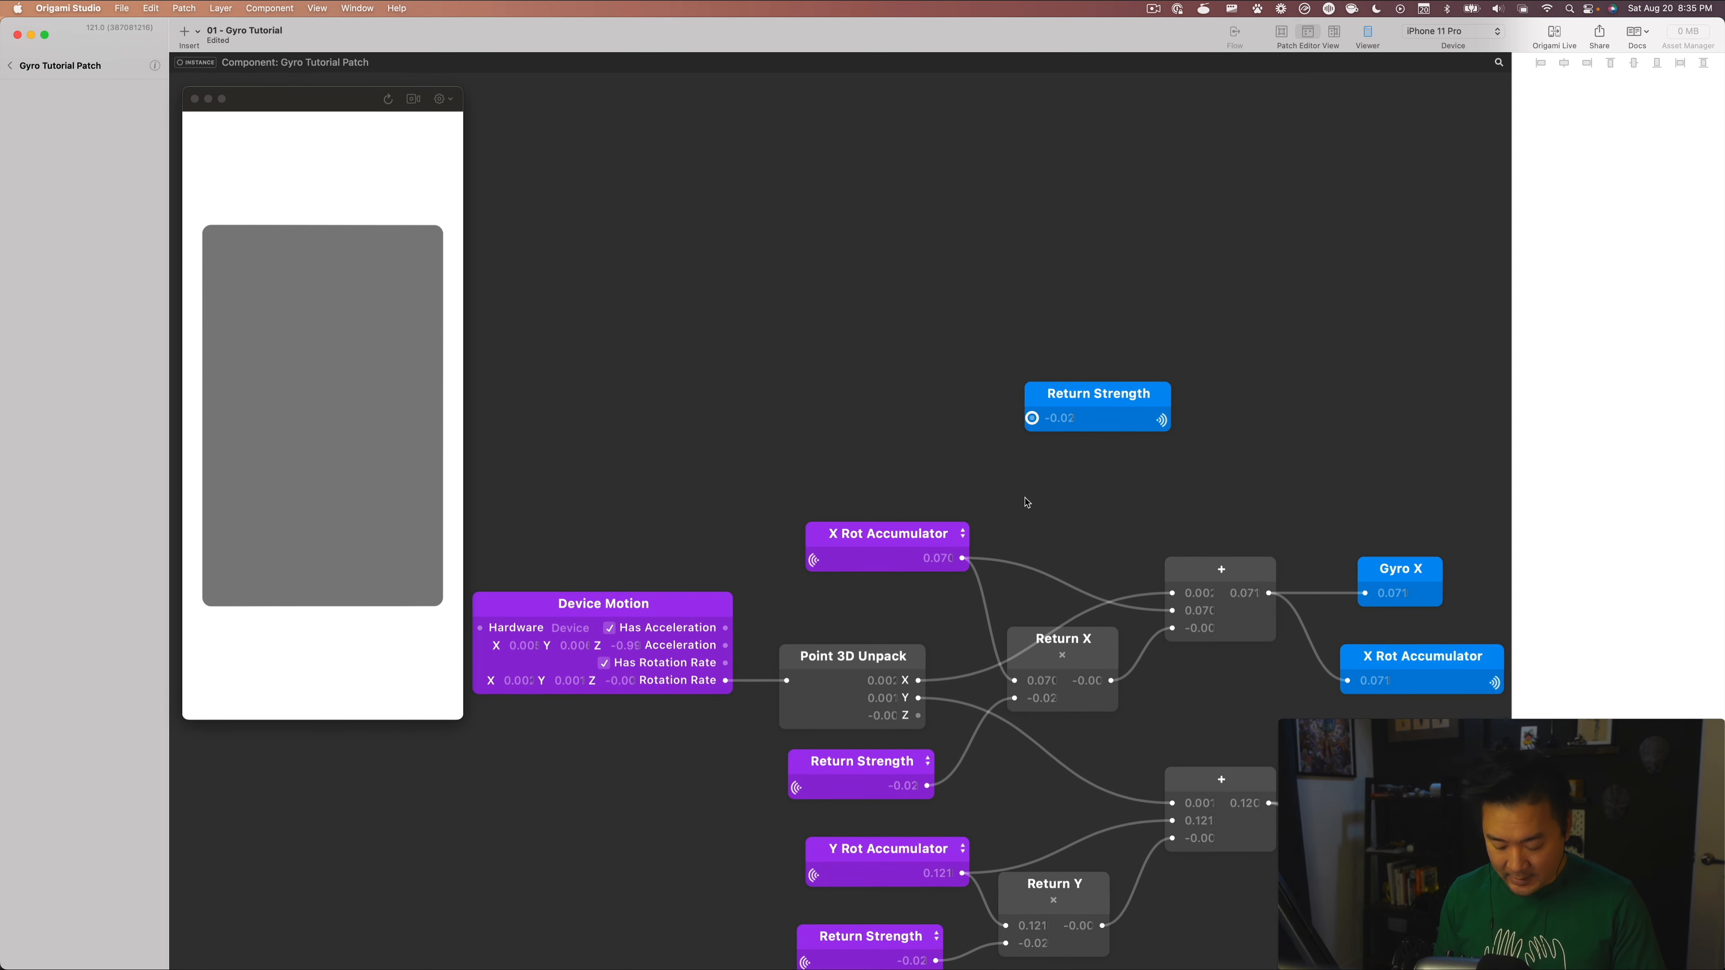
key("alt+p")
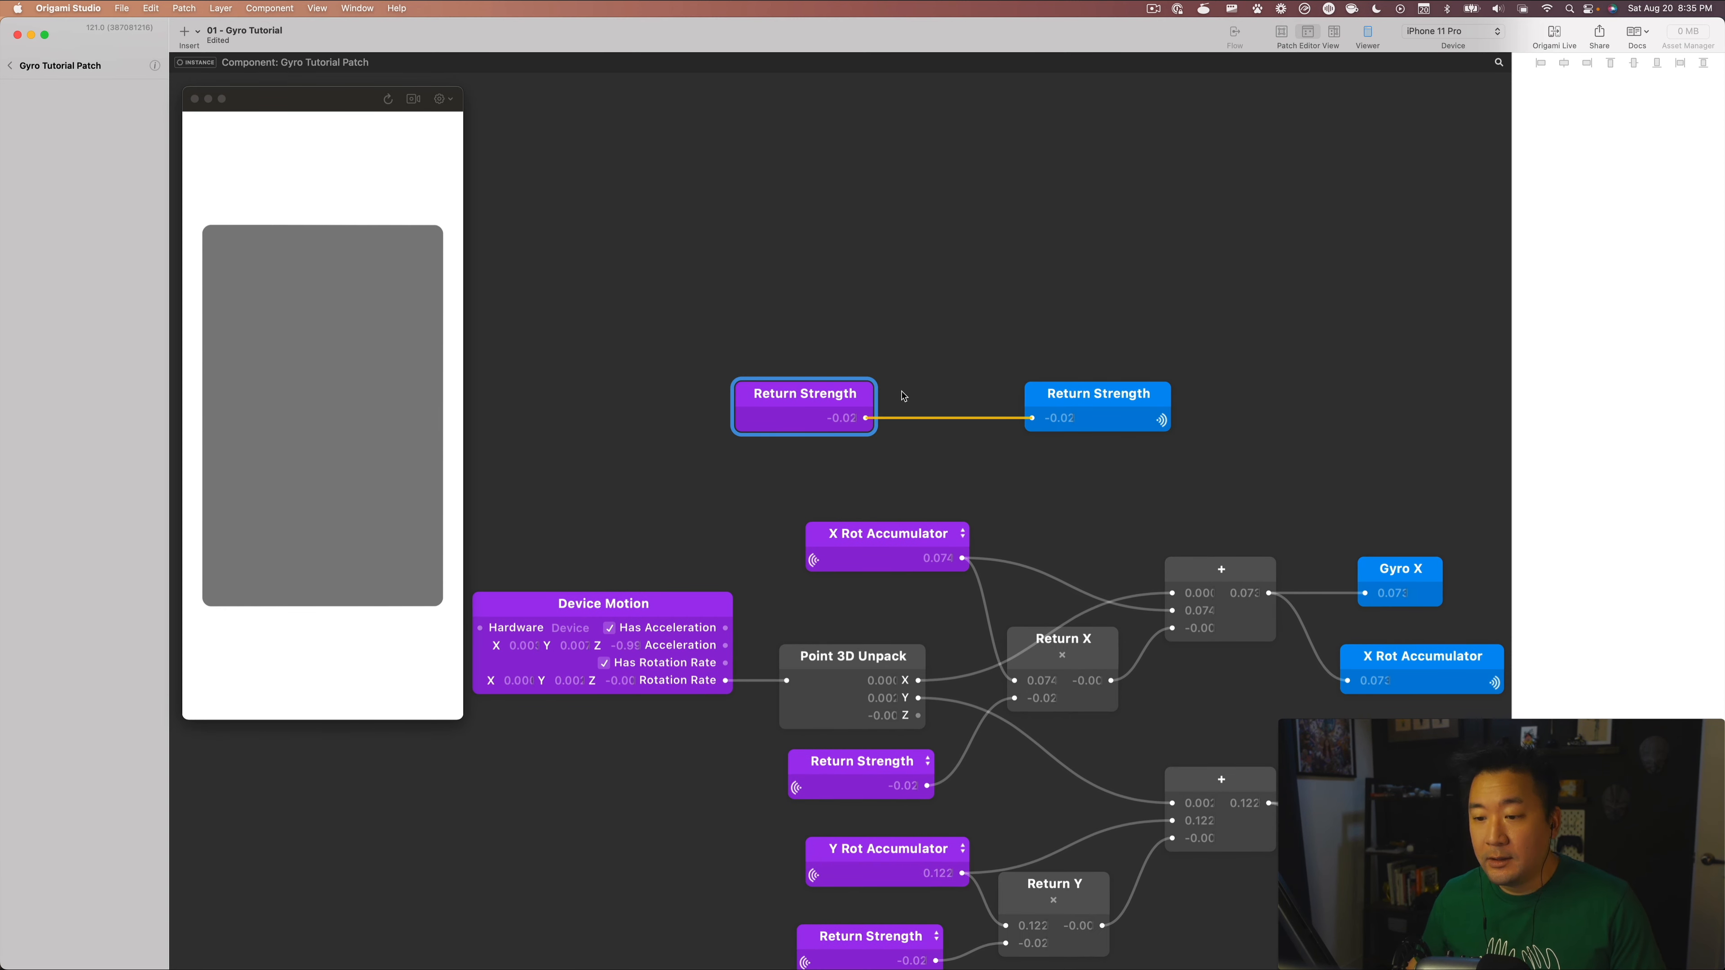
Return to the main prototype and inspect the Return Strength input on Gyro Tutorial Patch.
left_click(11, 66)
left_click(708, 629)
scroll(707, 631, "right", 1)
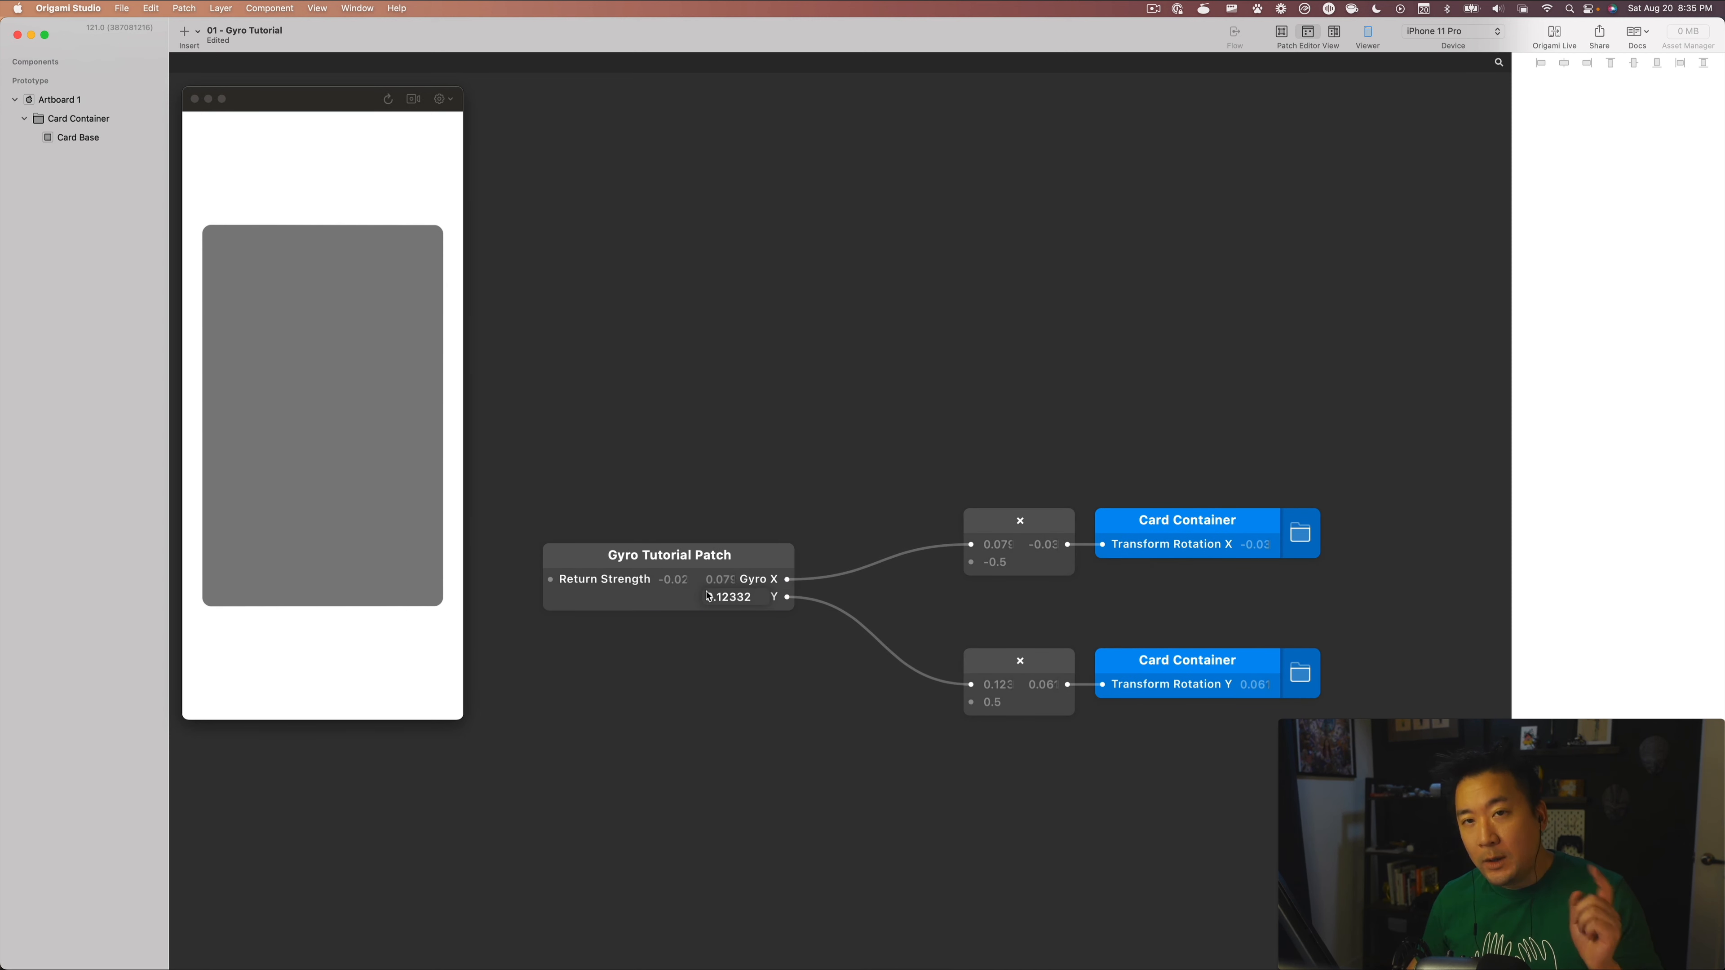
scroll(679, 643, "right", 1)
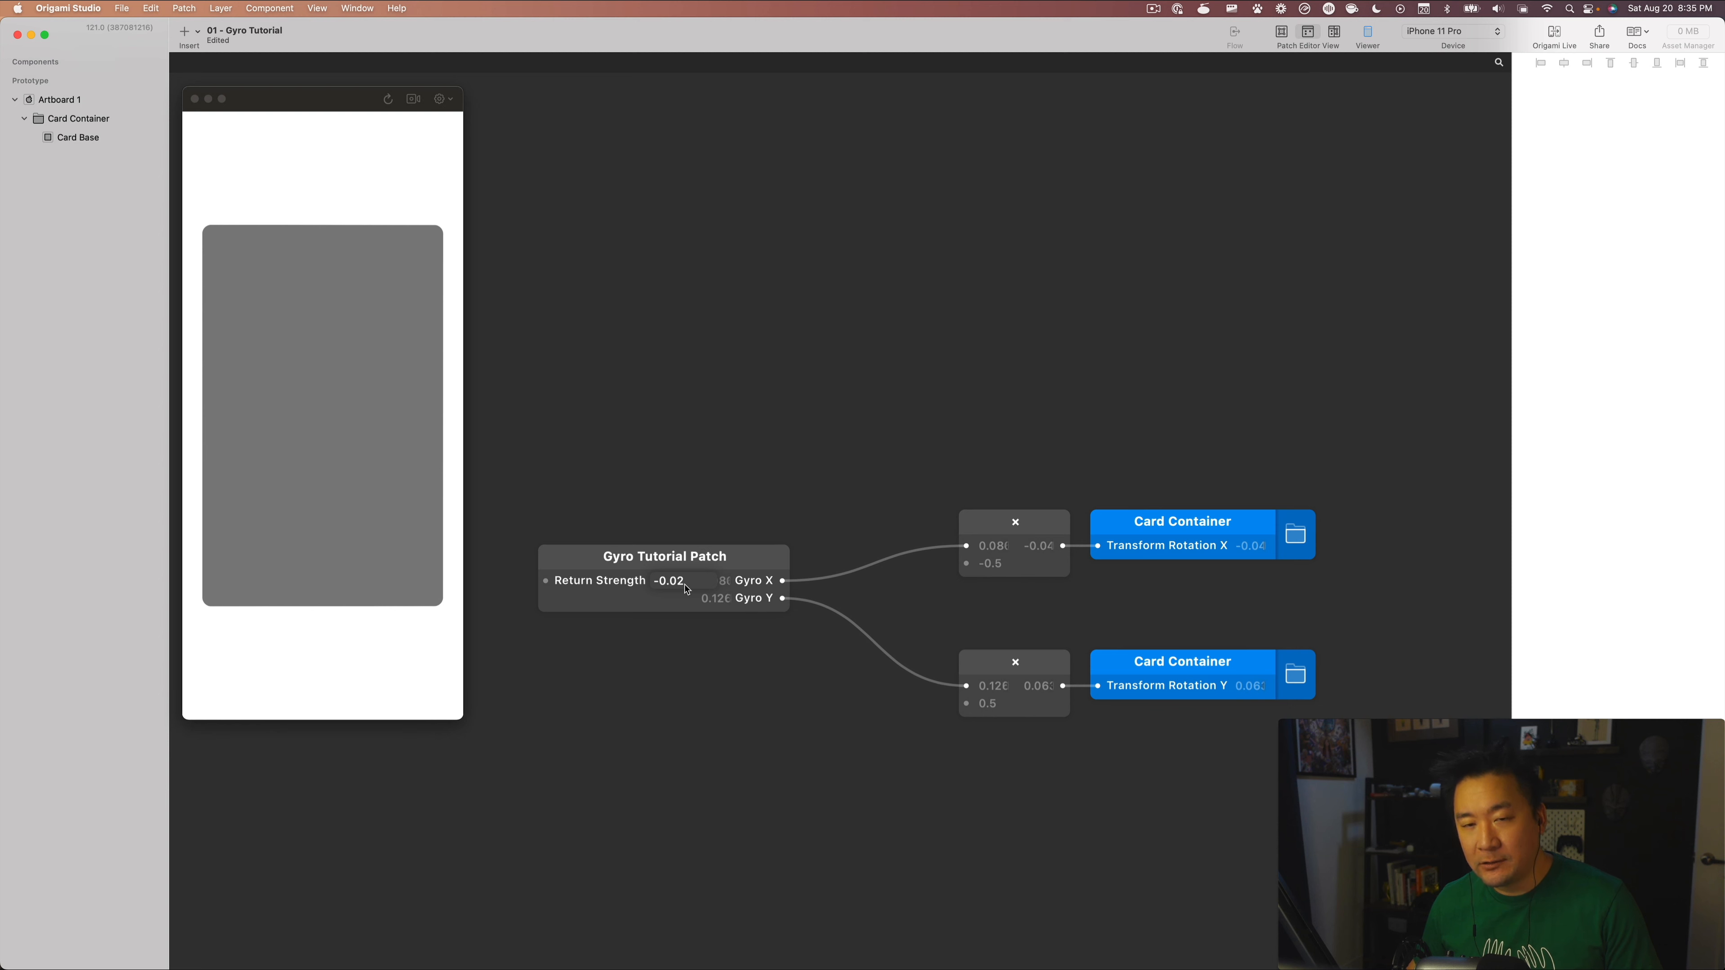
left_click(749, 558)
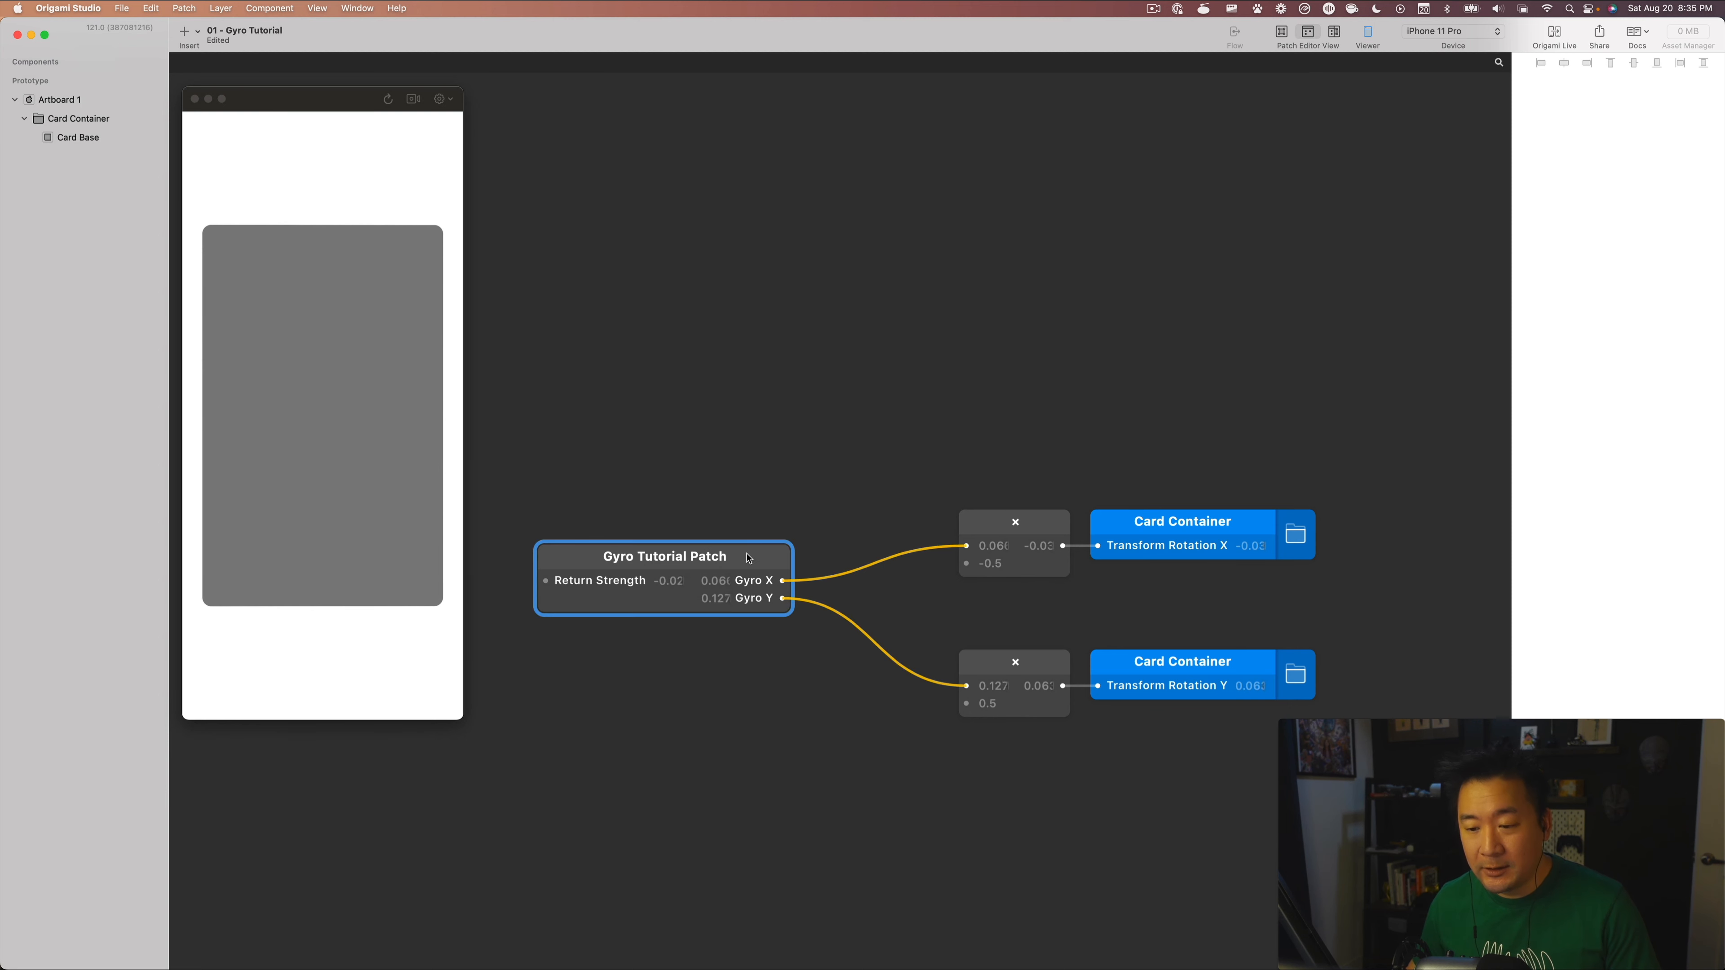
Reopen Gyro Tutorial Patch and spread the published Return Strength input and its broadcaster farther apart.
double_click(628, 614)
left_click_drag(1002, 454, 735, 526)
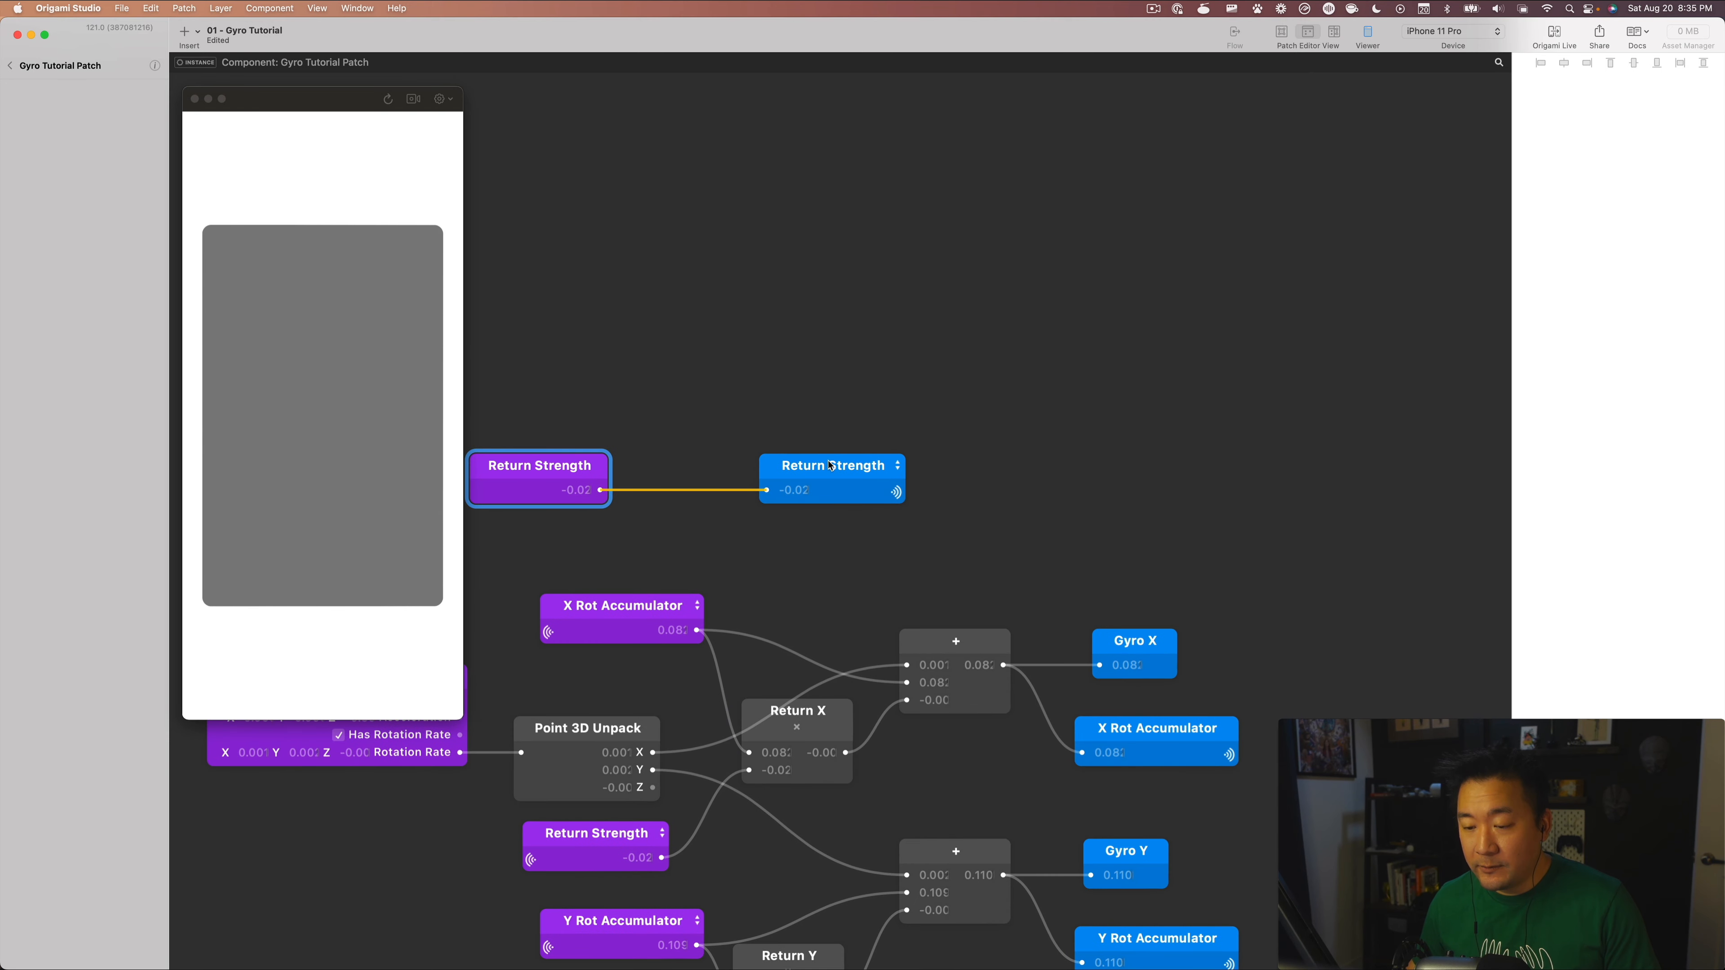
left_click_drag(831, 466, 901, 467)
scroll(735, 412, "left", 6)
left_click_drag(759, 469, 688, 469)
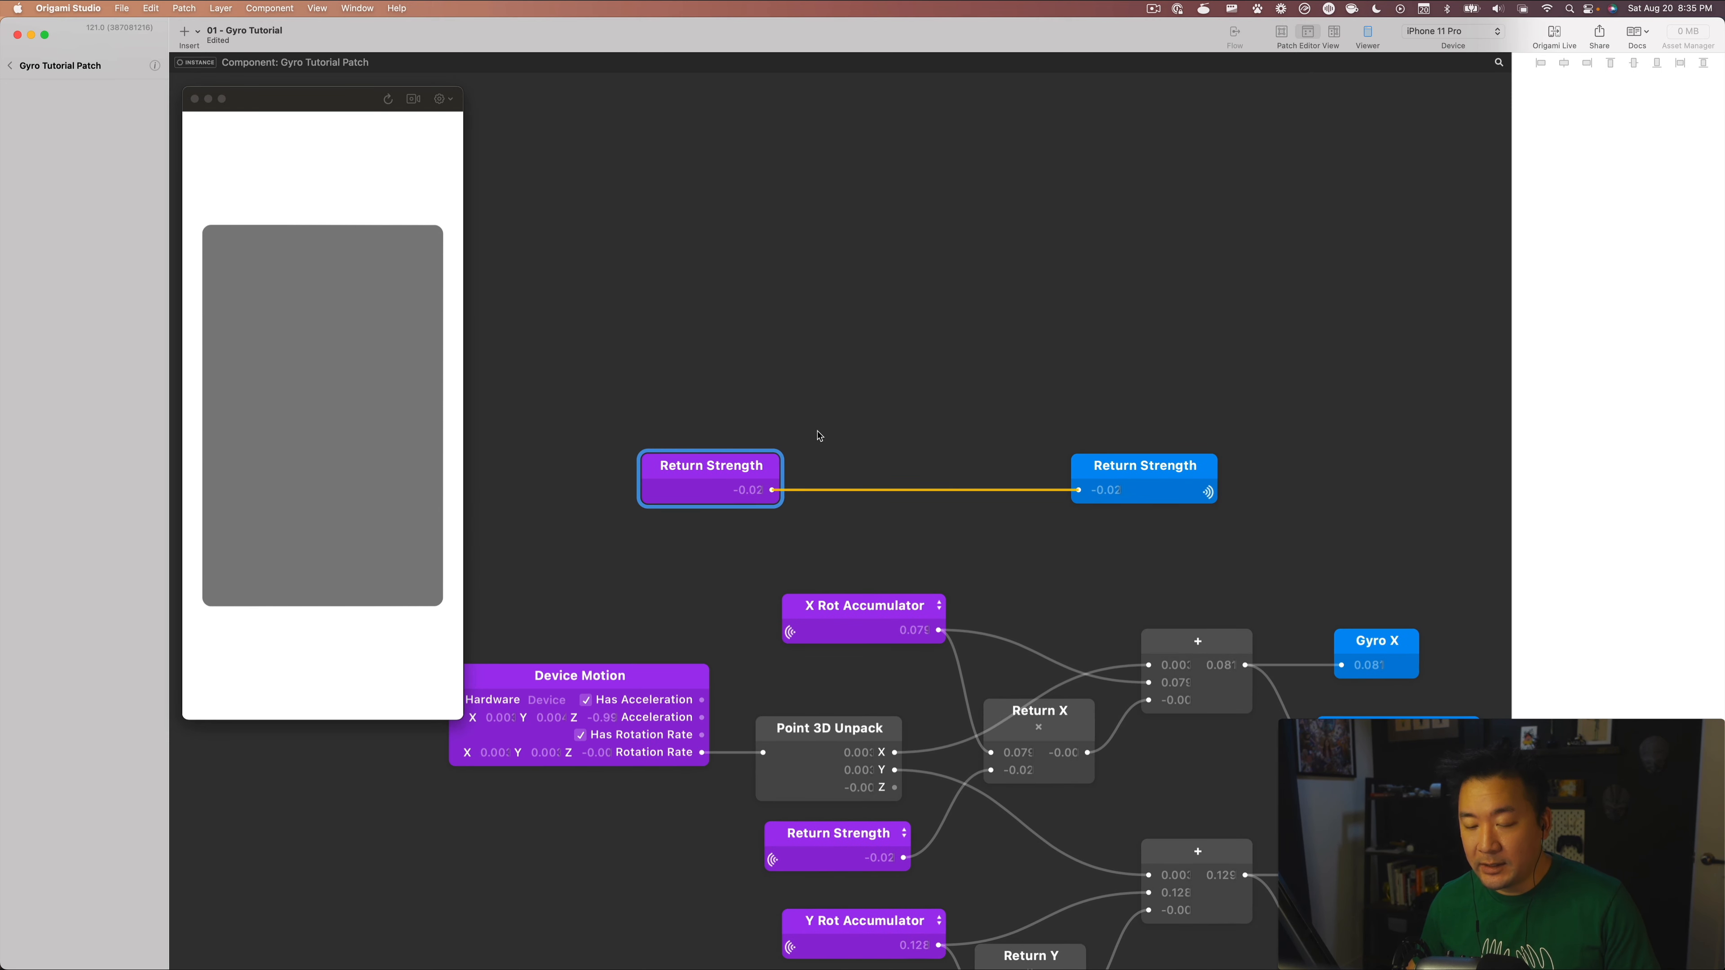
left_click(843, 424)
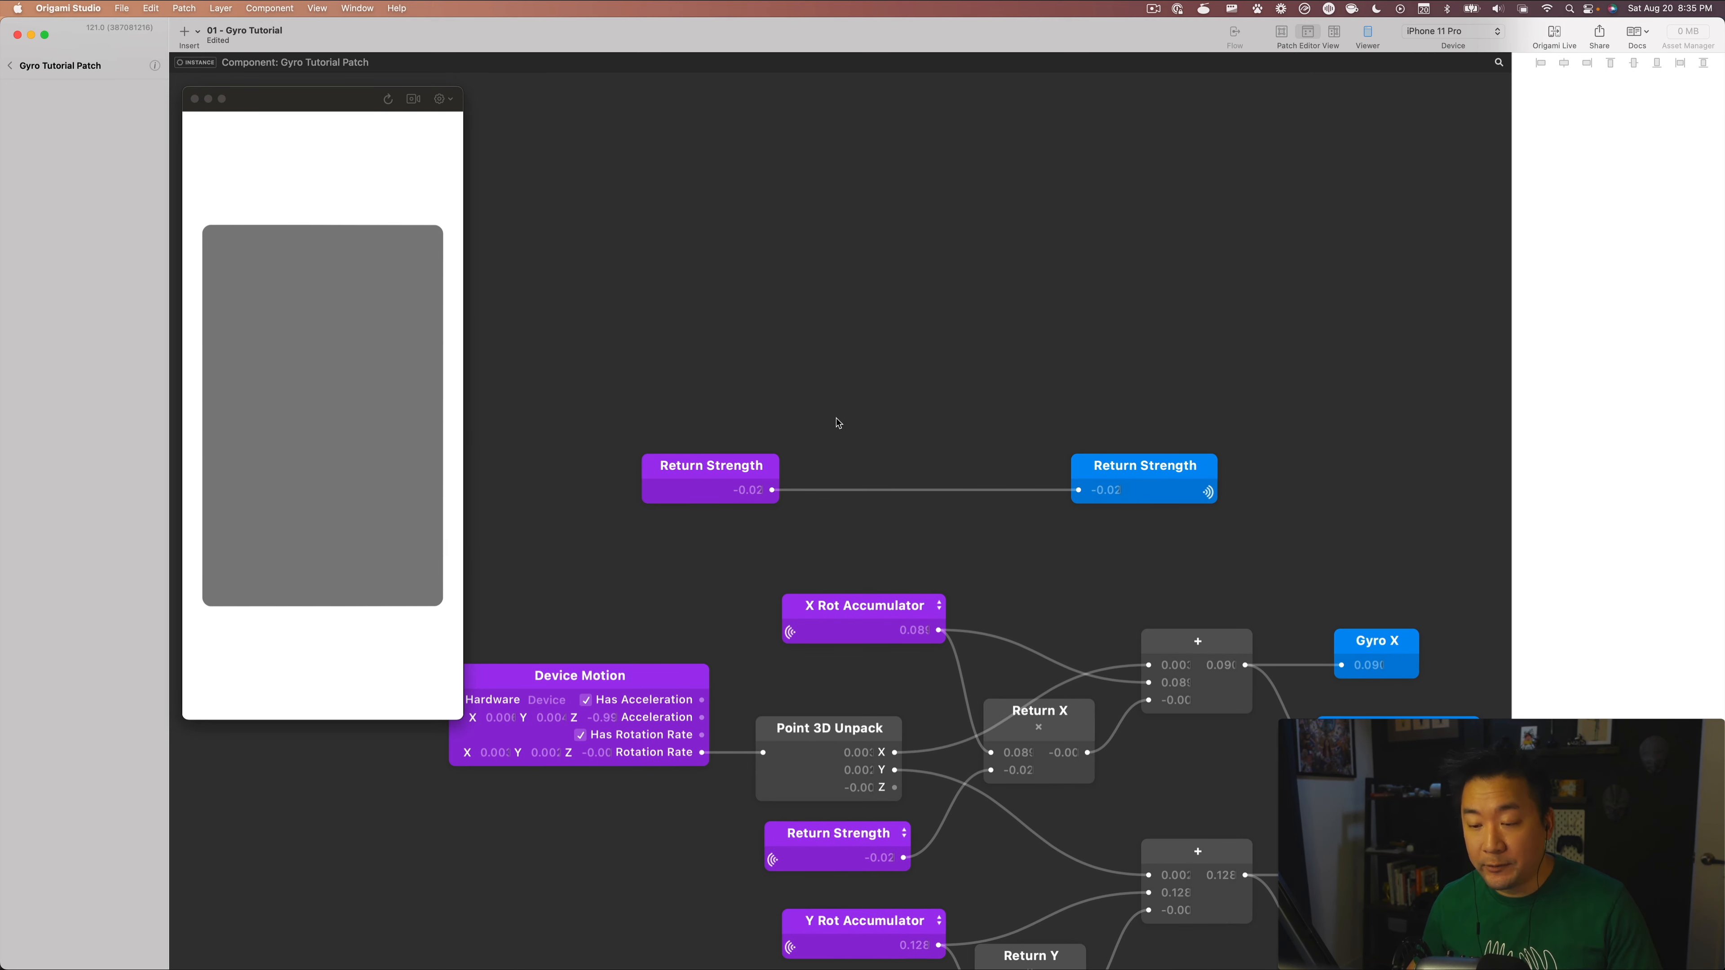
Insert a Transition patch between the Return Strength input and its broadcaster and set its type to Number.
double_click(873, 380)
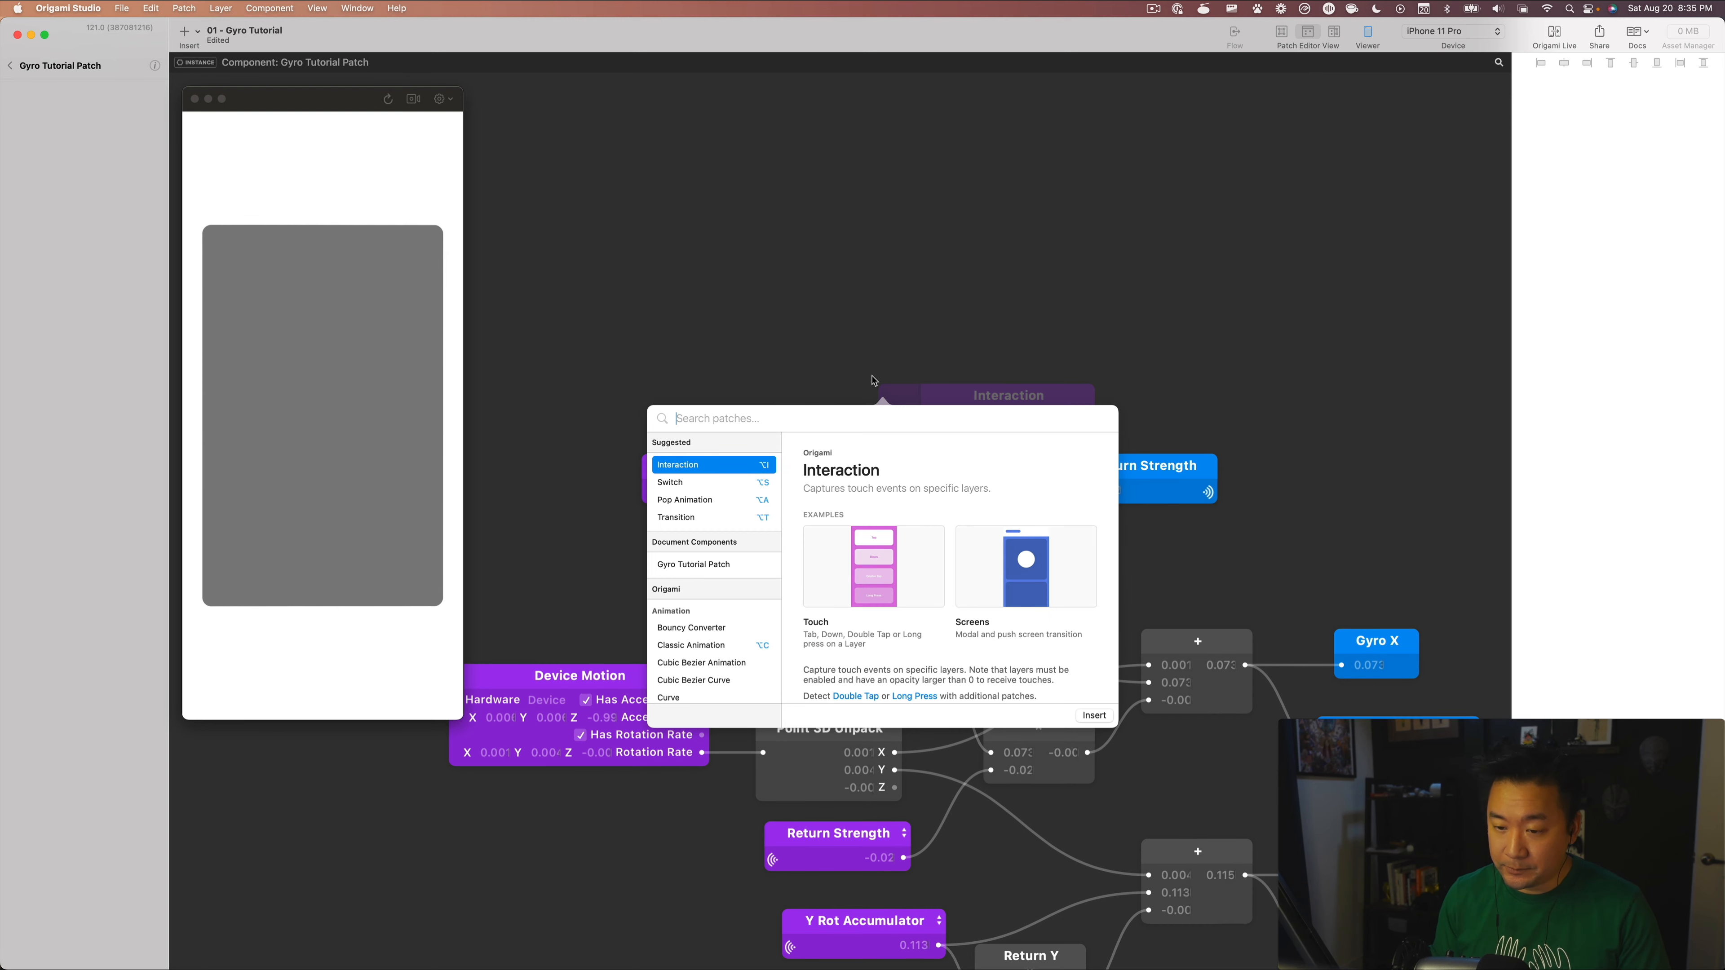
type("trans")
key("Return")
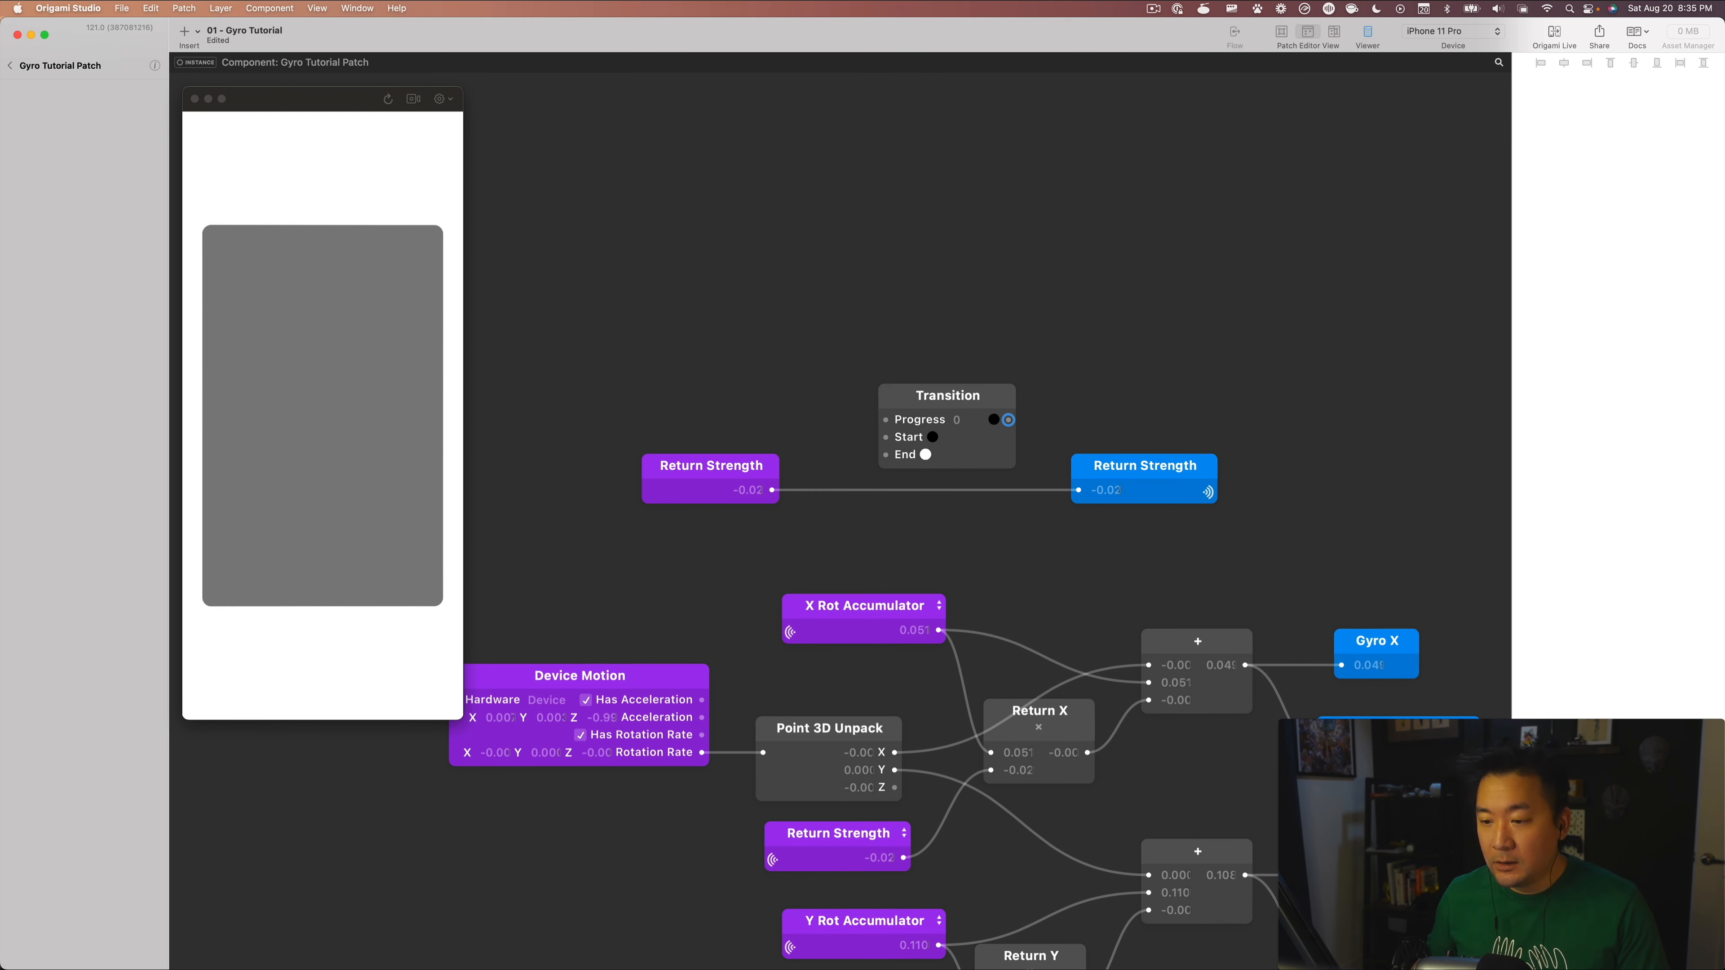
left_click_drag(940, 402, 913, 402)
left_click(981, 396)
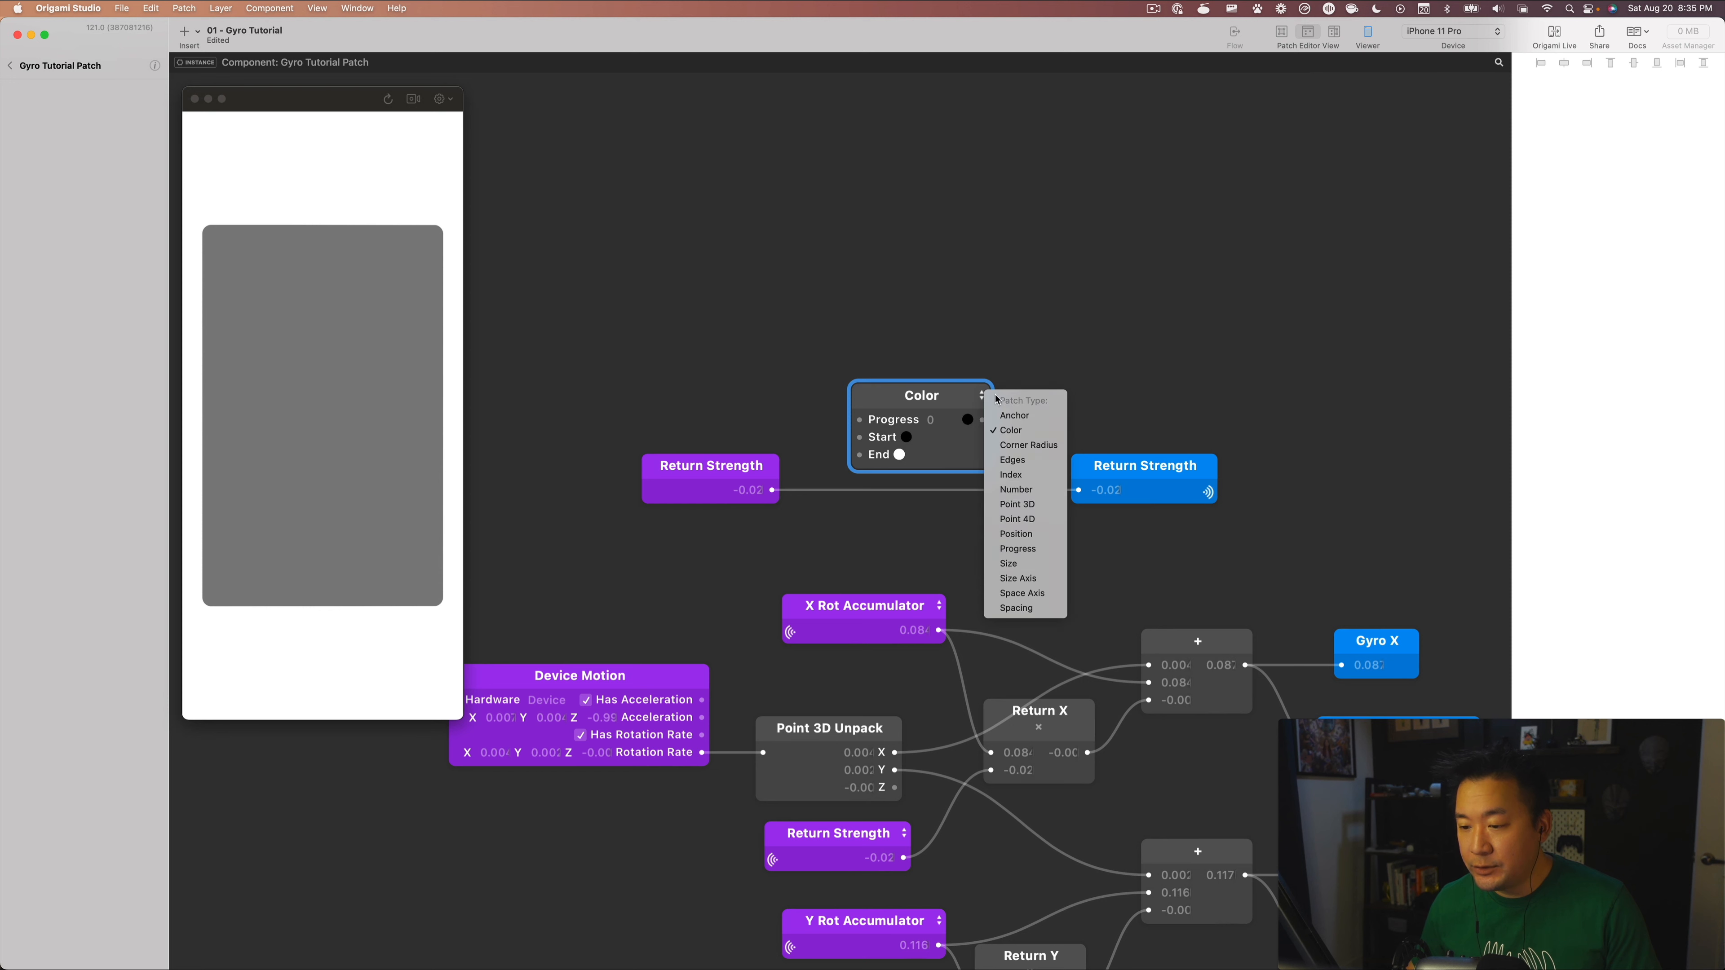
left_click(1016, 489)
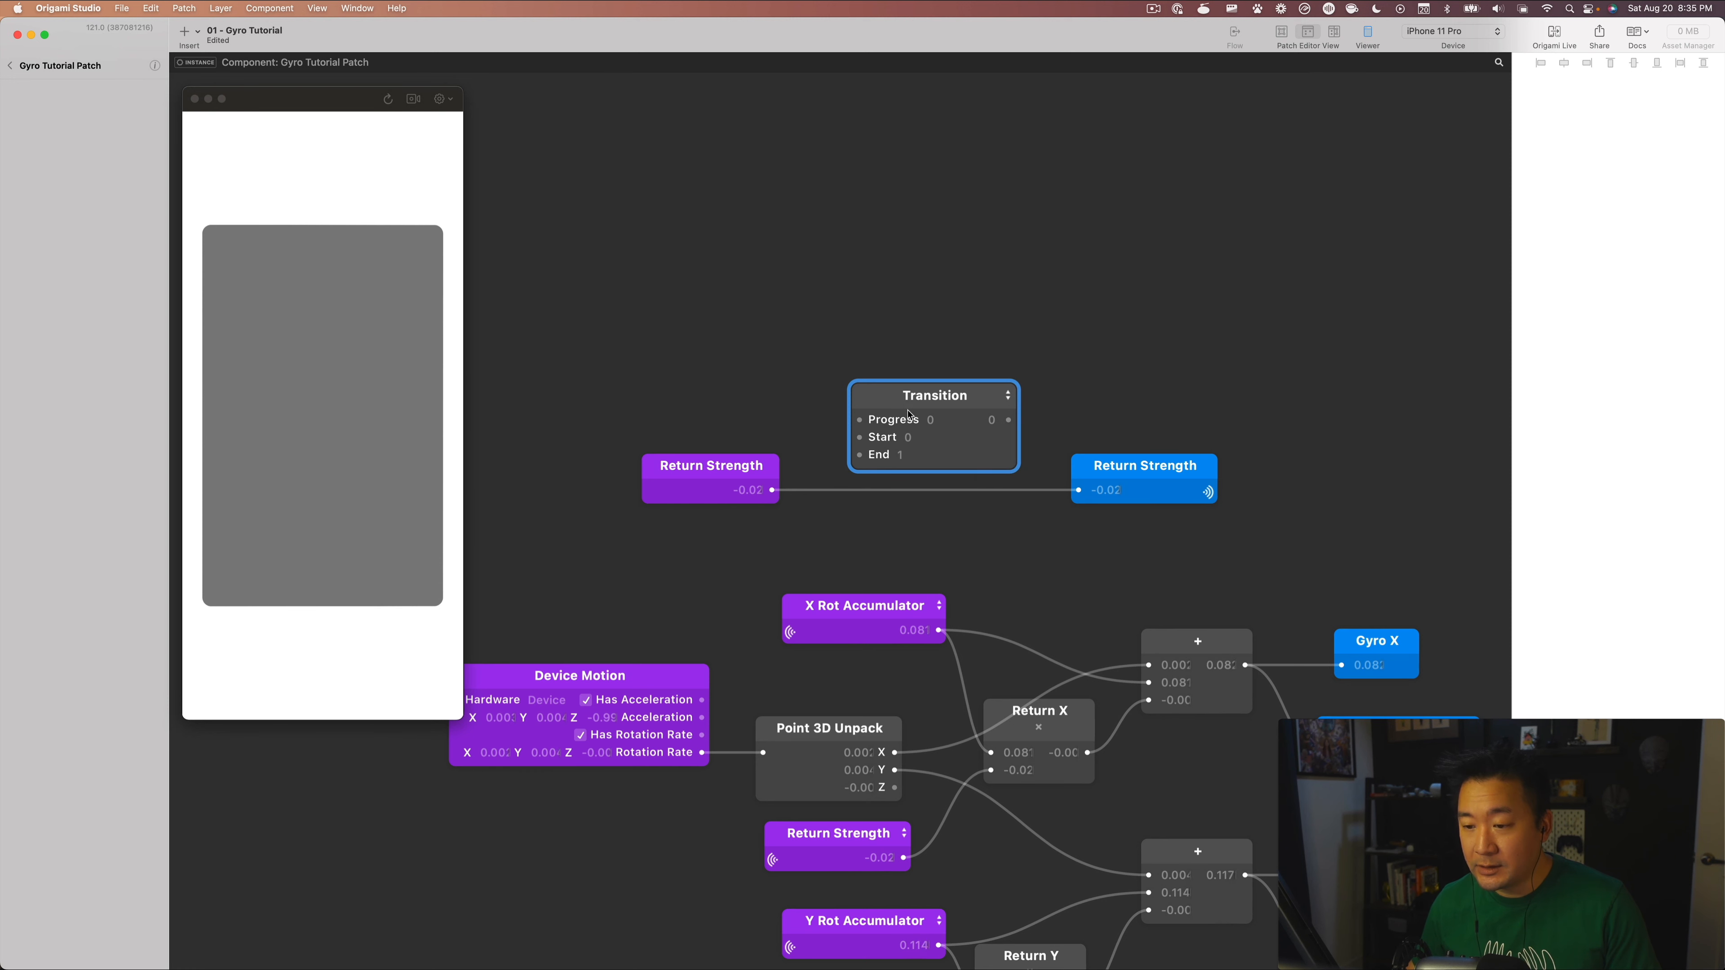
Place the Transition patch in line between the Return Strength input and its broadcaster, and set its End value to -0.1.
left_click_drag(907, 412, 908, 454)
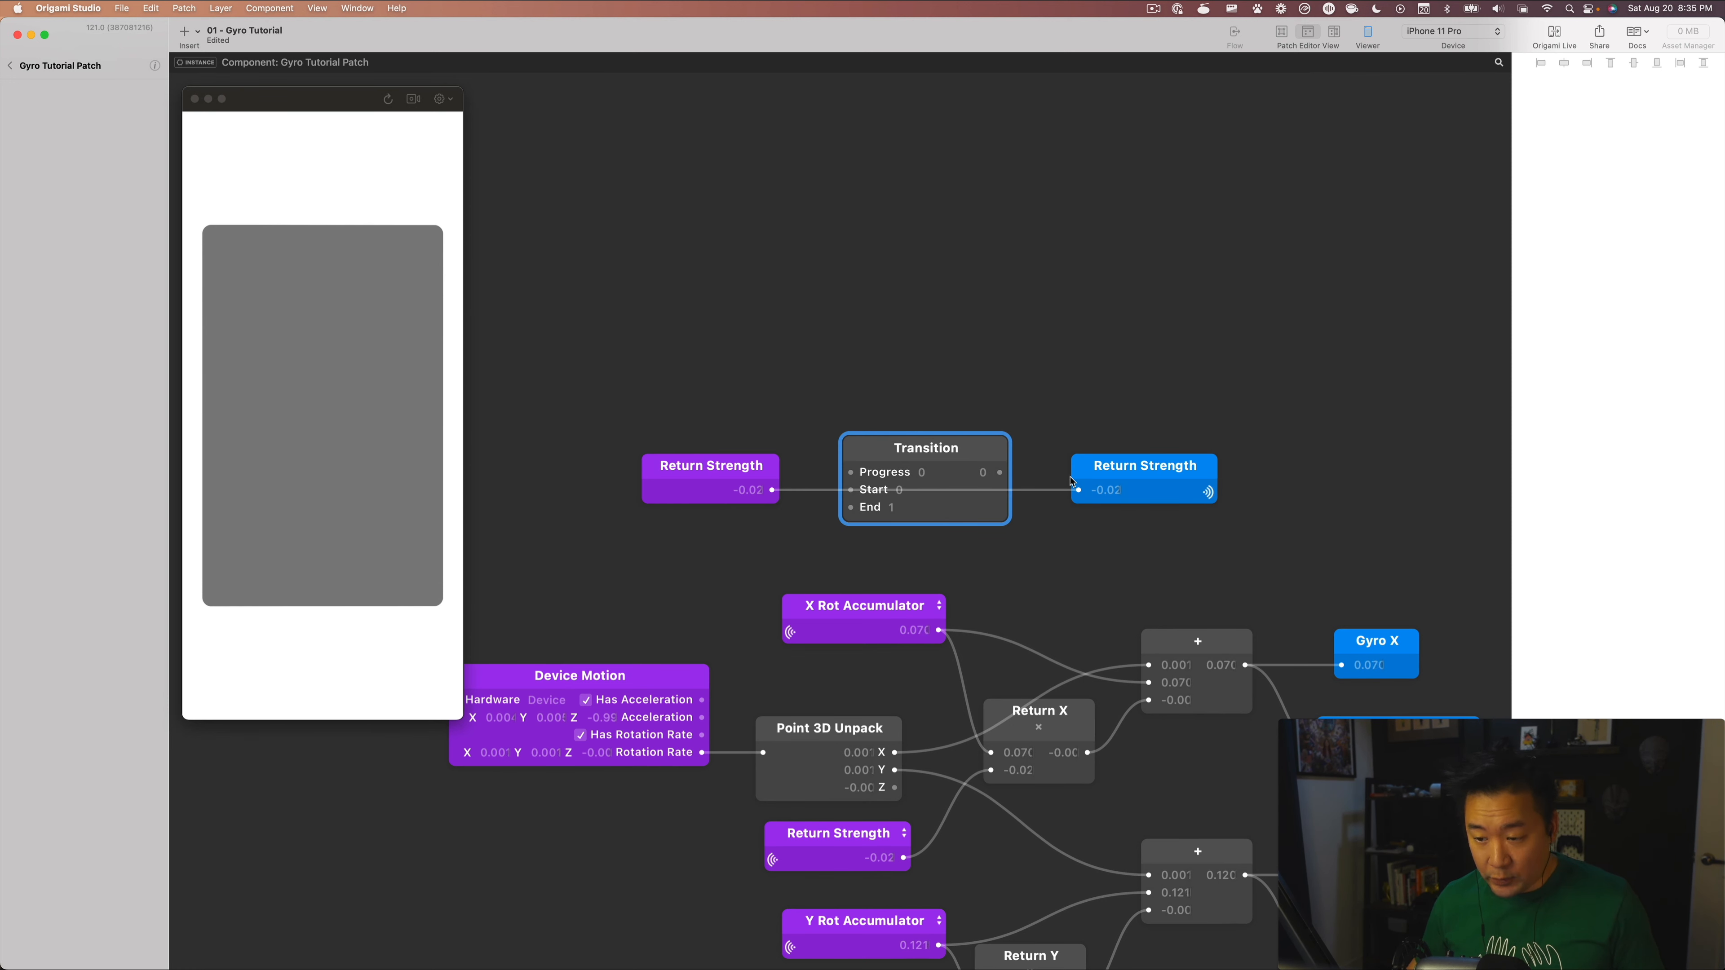
left_click(892, 508)
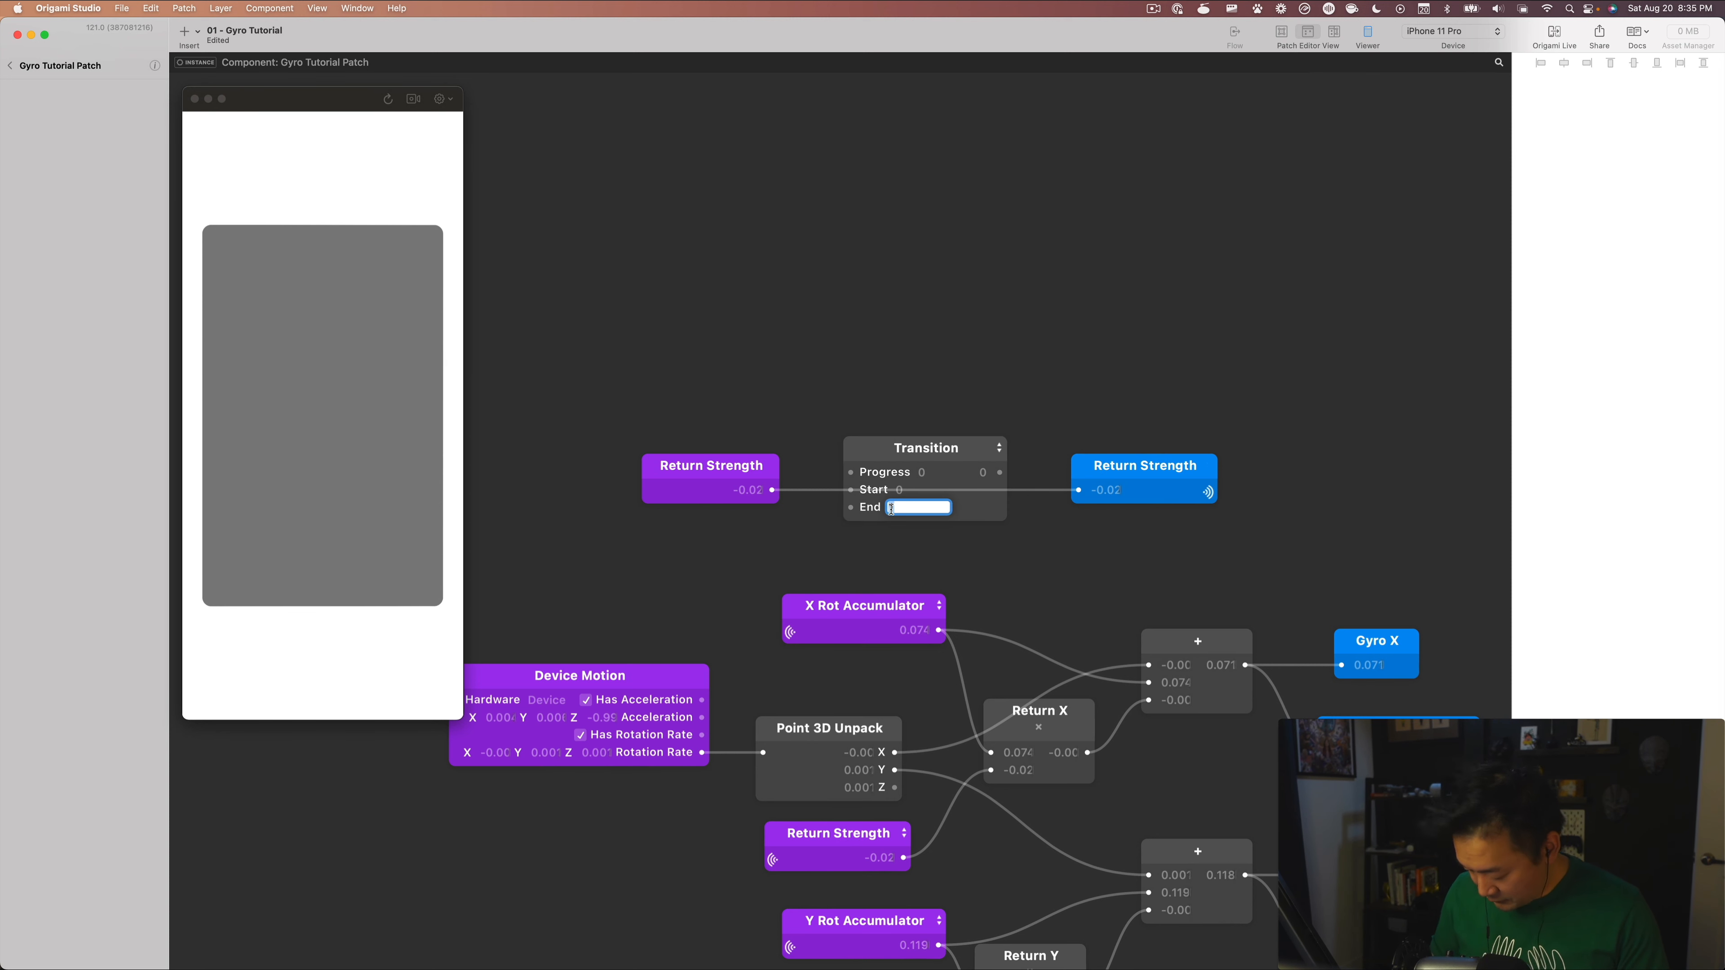
type("-.1")
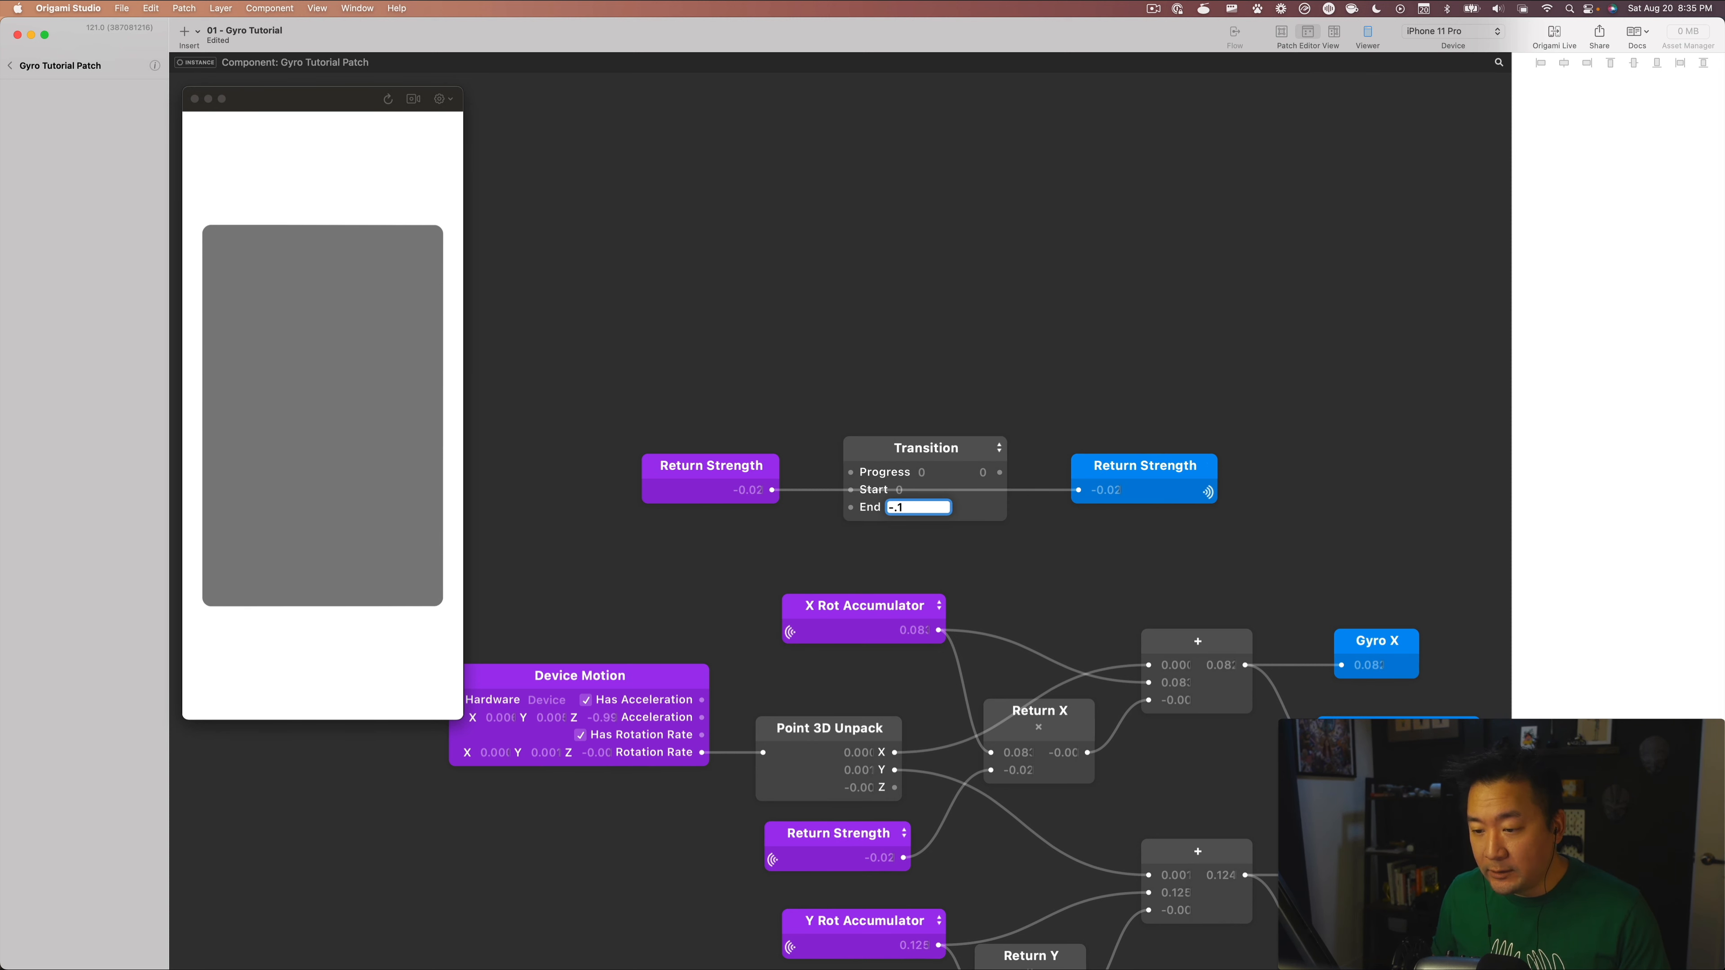
key("Return")
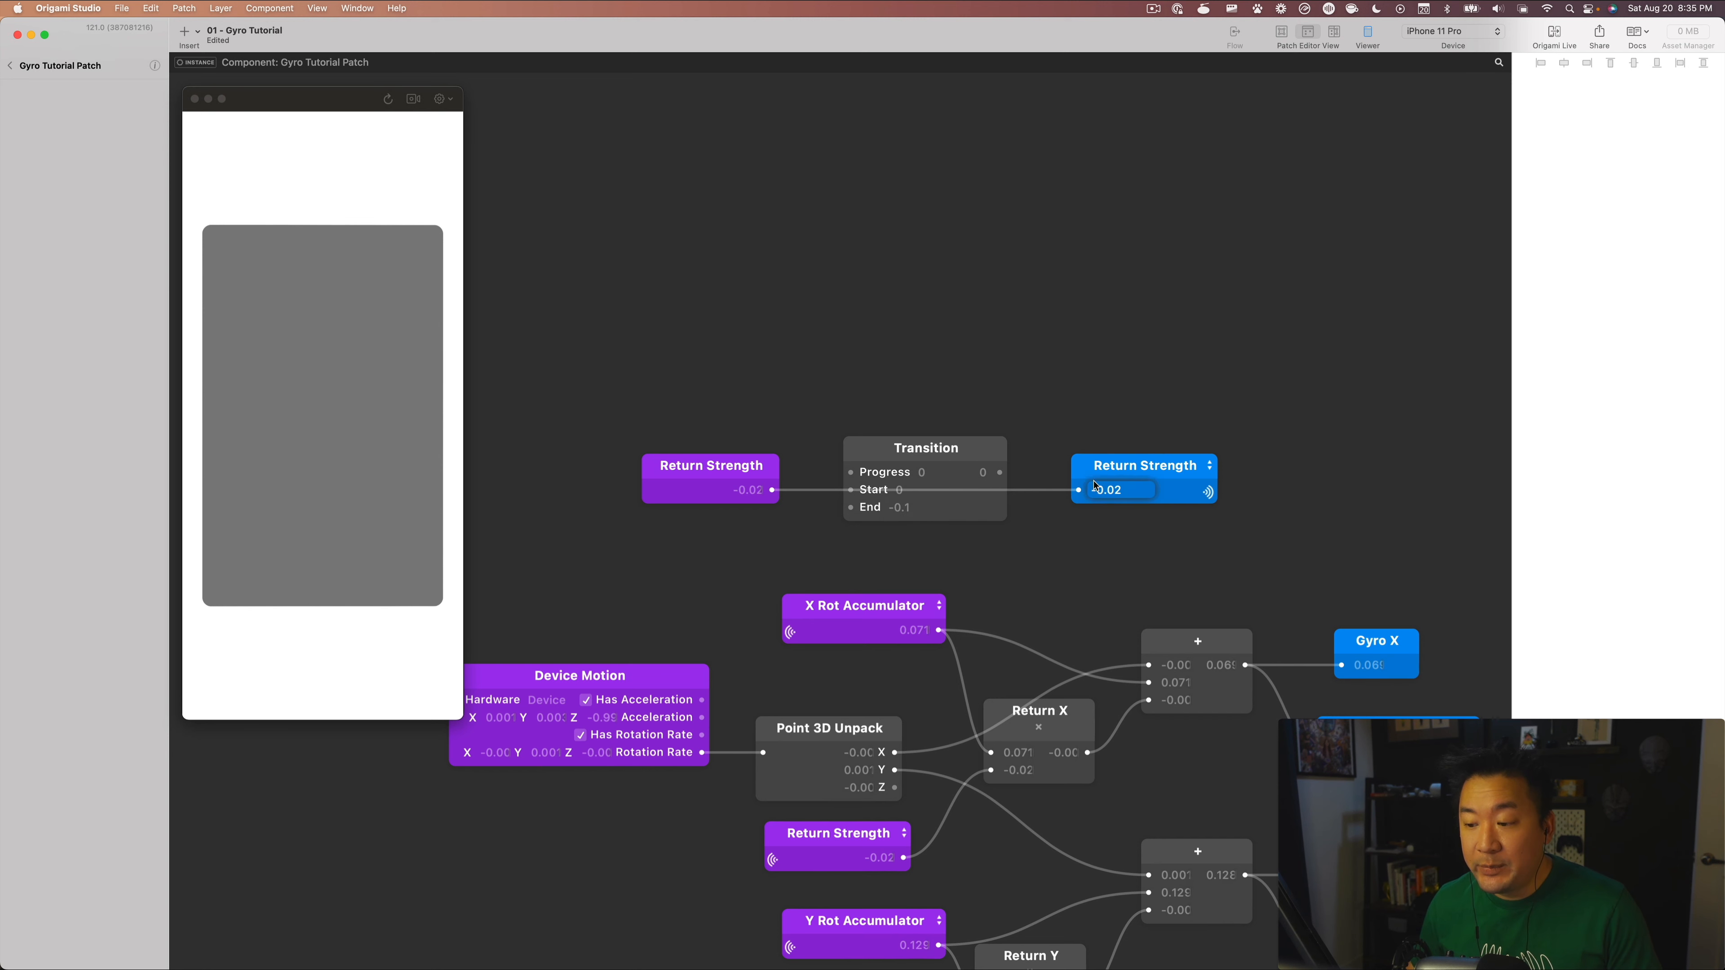
Shift the broadcaster and Transition away from the Return Strength input, then wire the input through Transition's Progress and output to the broadcaster.
left_click(1120, 496)
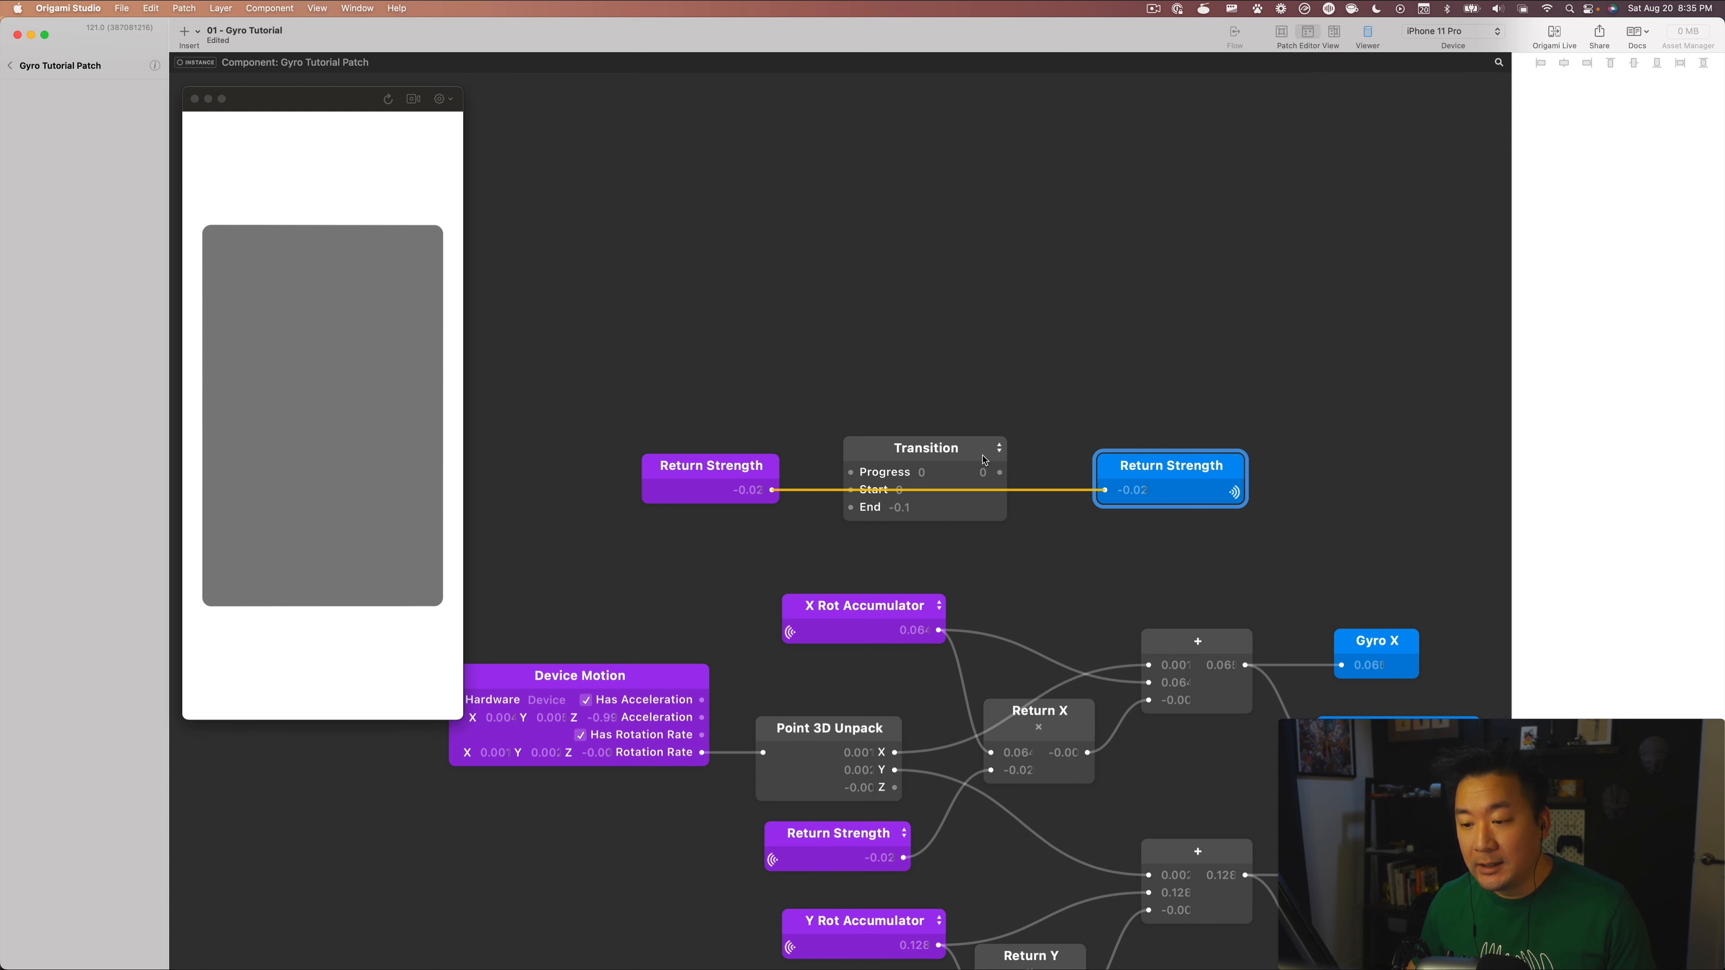
left_click_drag(954, 459, 979, 460)
left_click(810, 511)
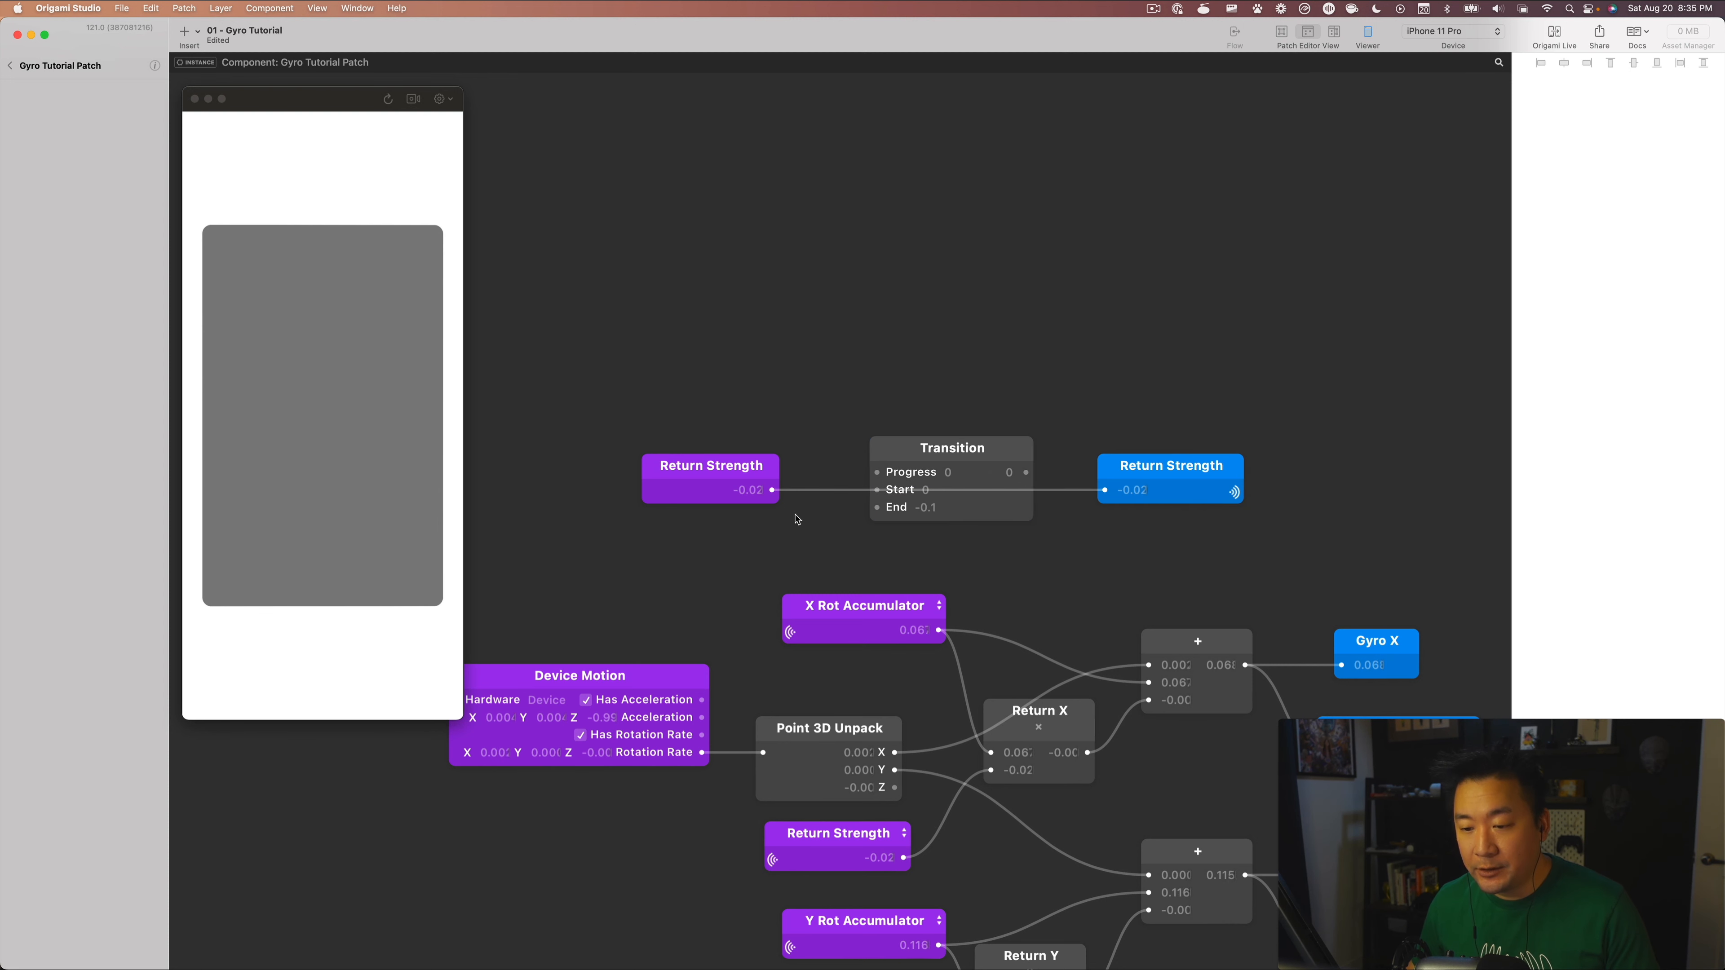
left_click_drag(772, 490, 877, 472)
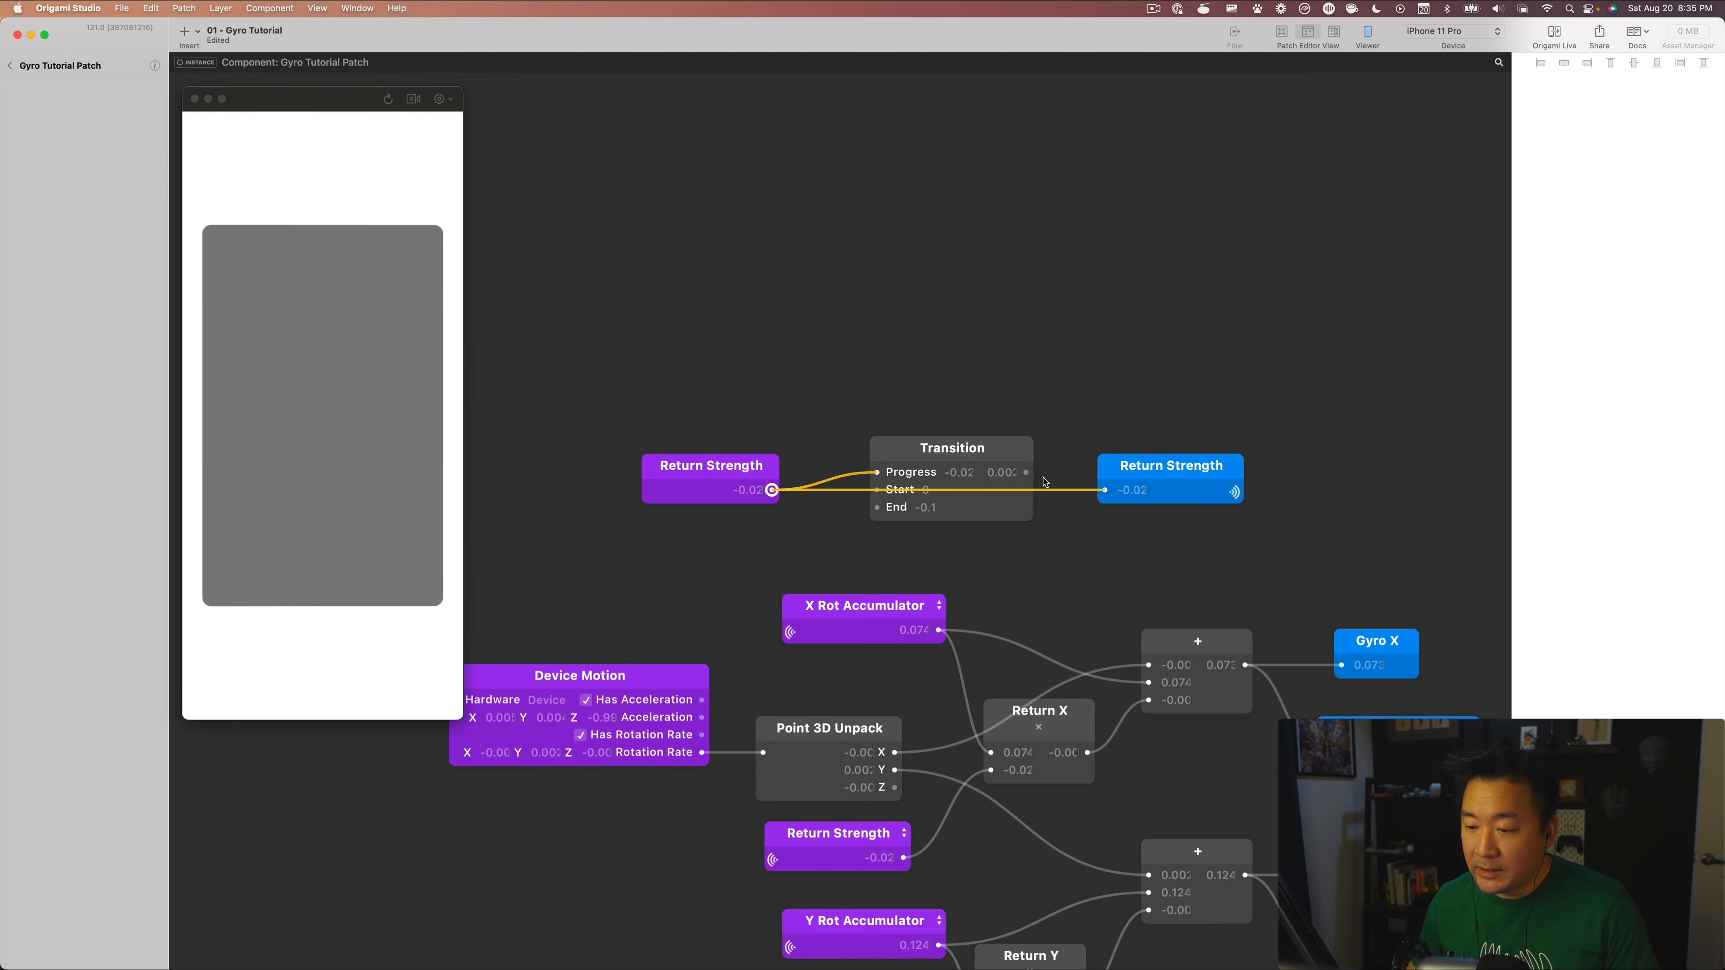
left_click_drag(1026, 472, 1105, 490)
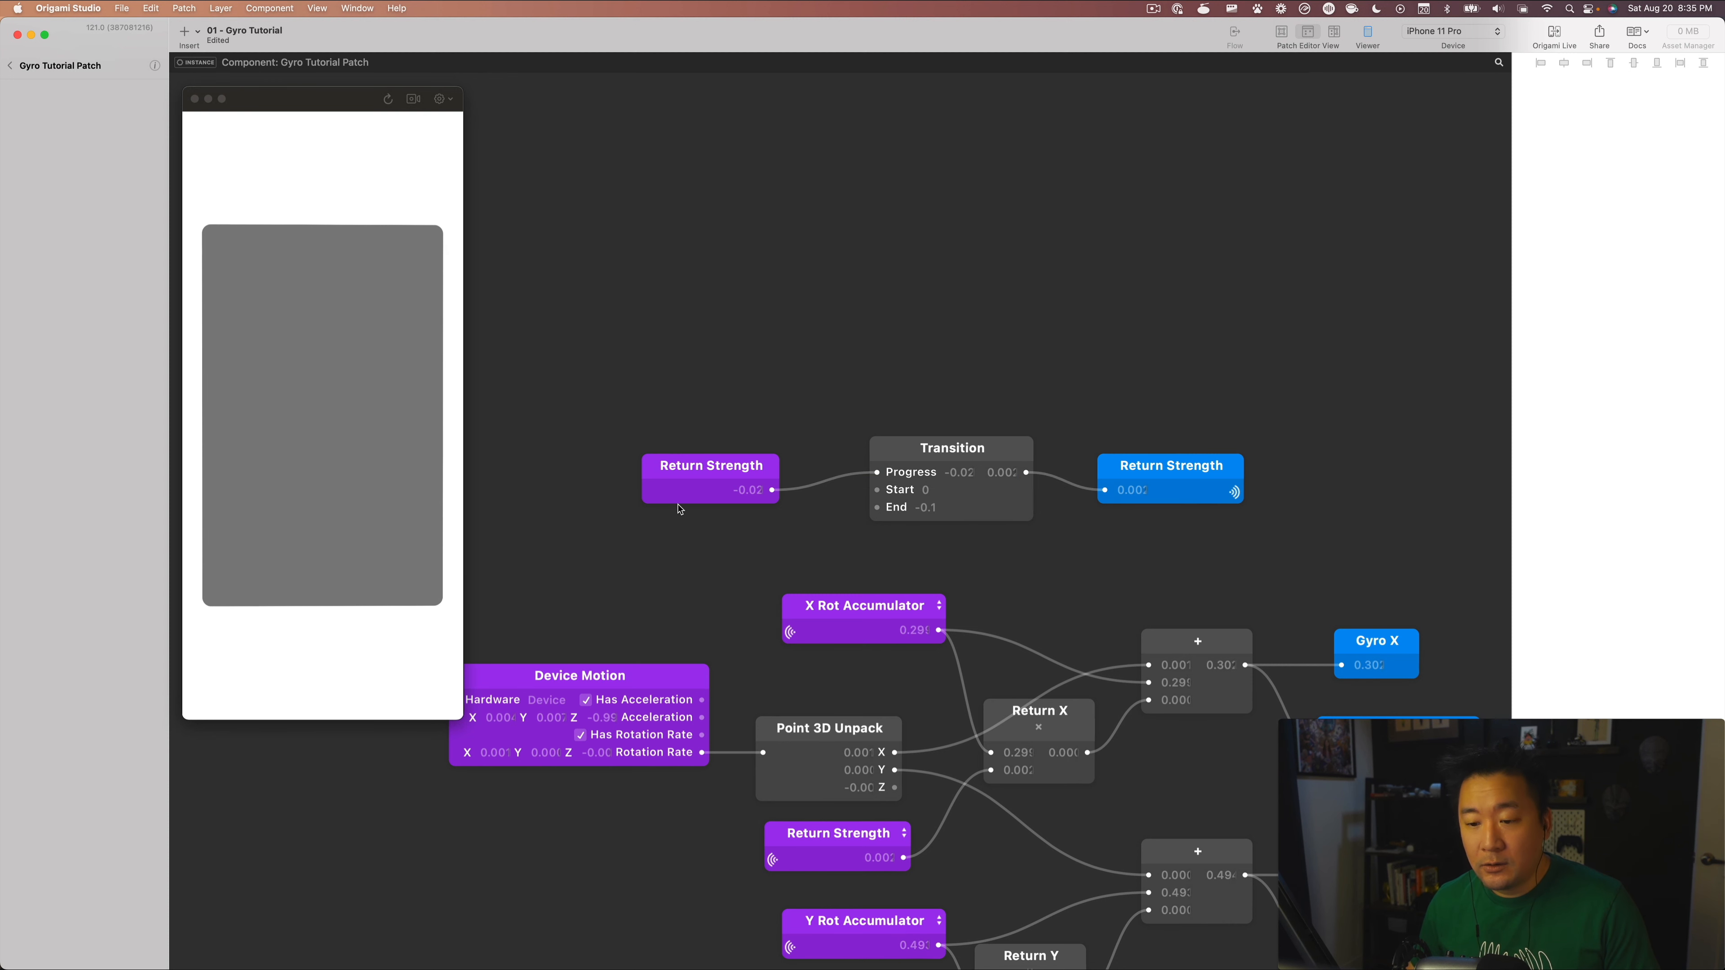
Return to the main prototype and set Gyro Tutorial Patch's Return Strength to 0.2.
left_click(10, 66)
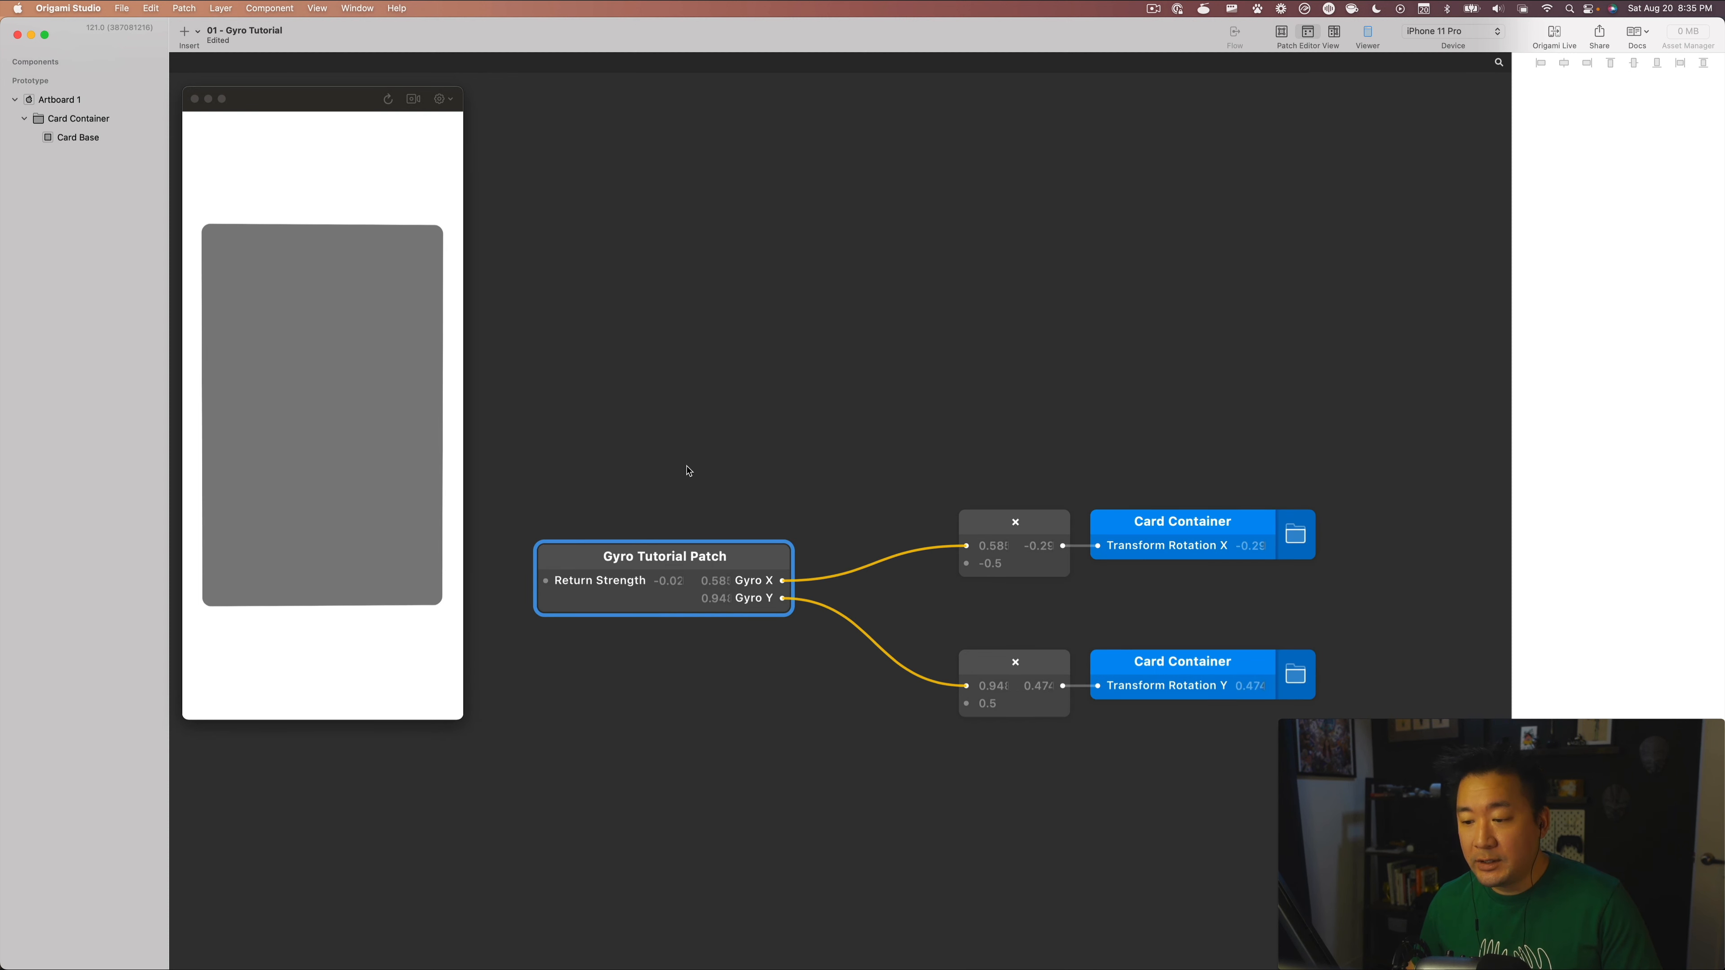
double_click(667, 580)
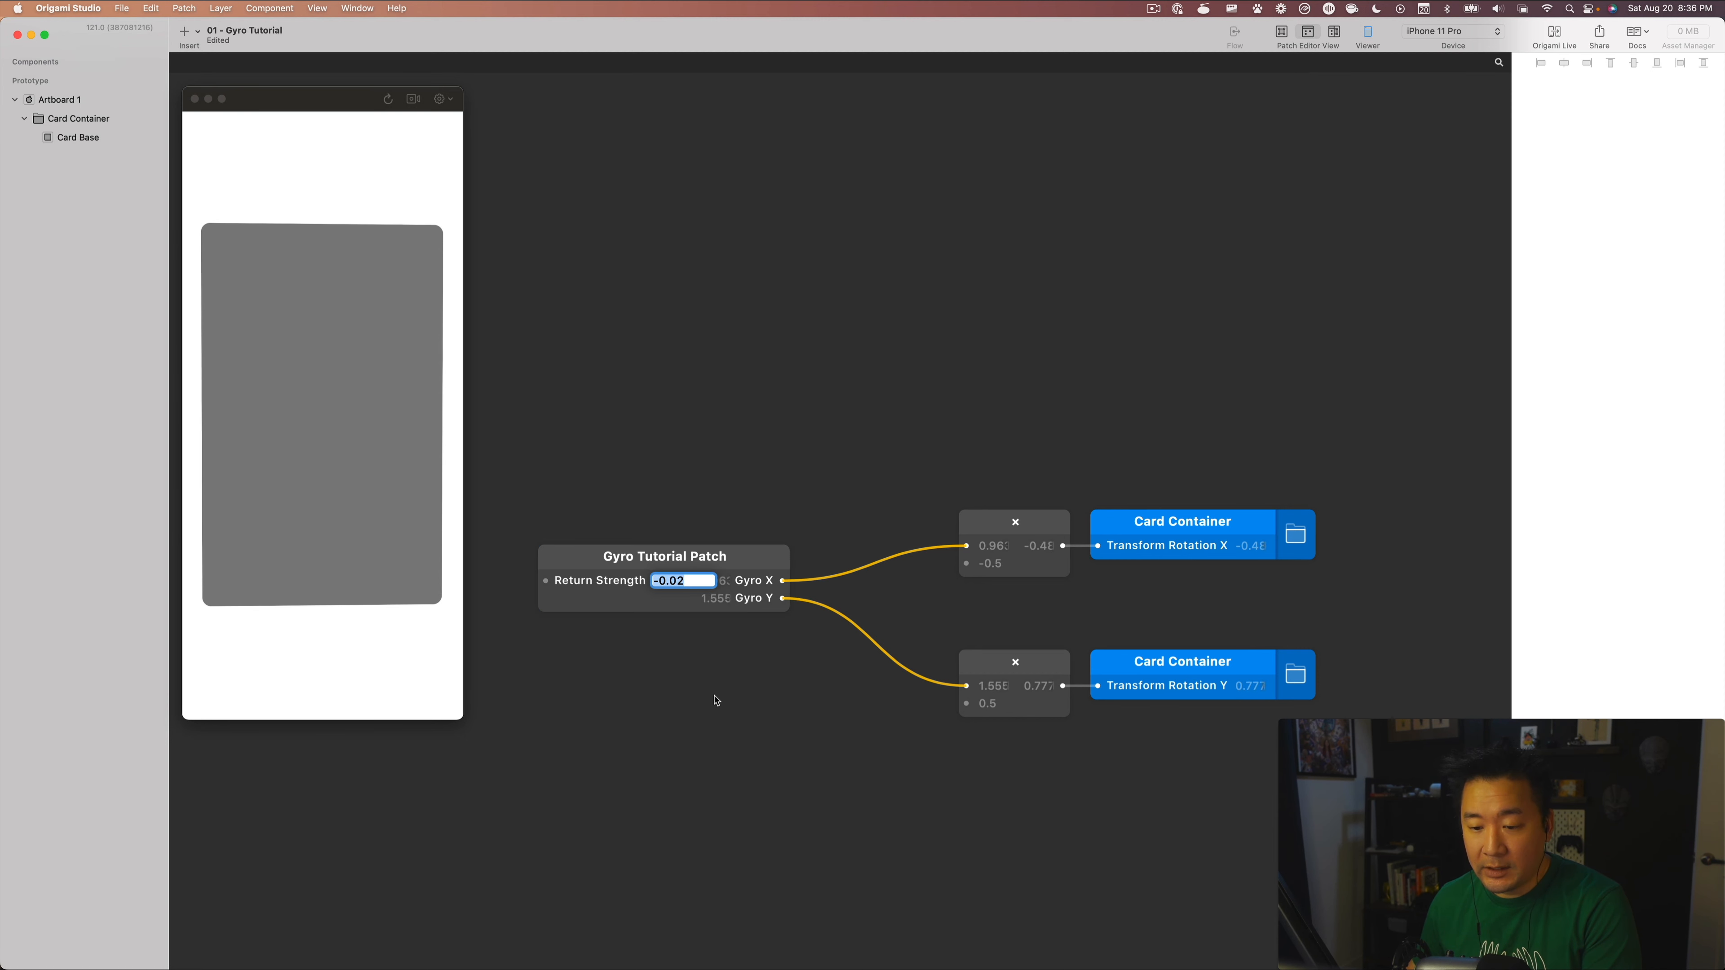
type("0.2")
key("Return")
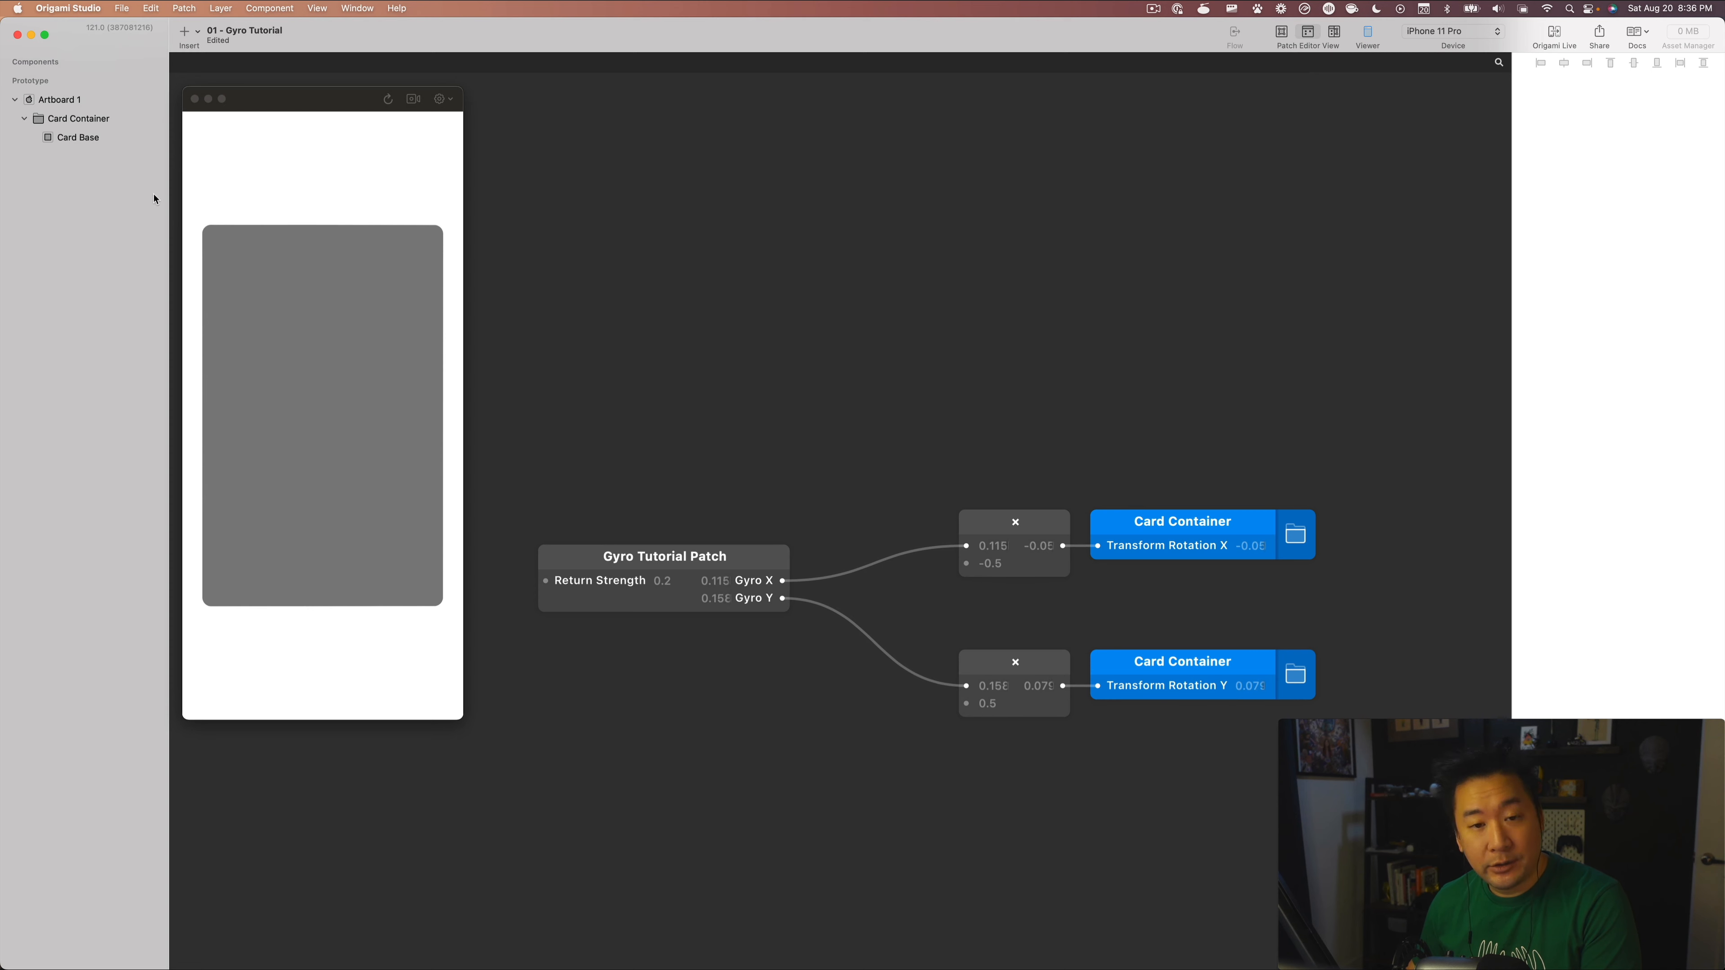
Reopen Gyro Tutorial Patch and line up the Return Strength input and broadcaster closely on either side of the Transition patch.
double_click(611, 554)
scroll(646, 601, "right", 4)
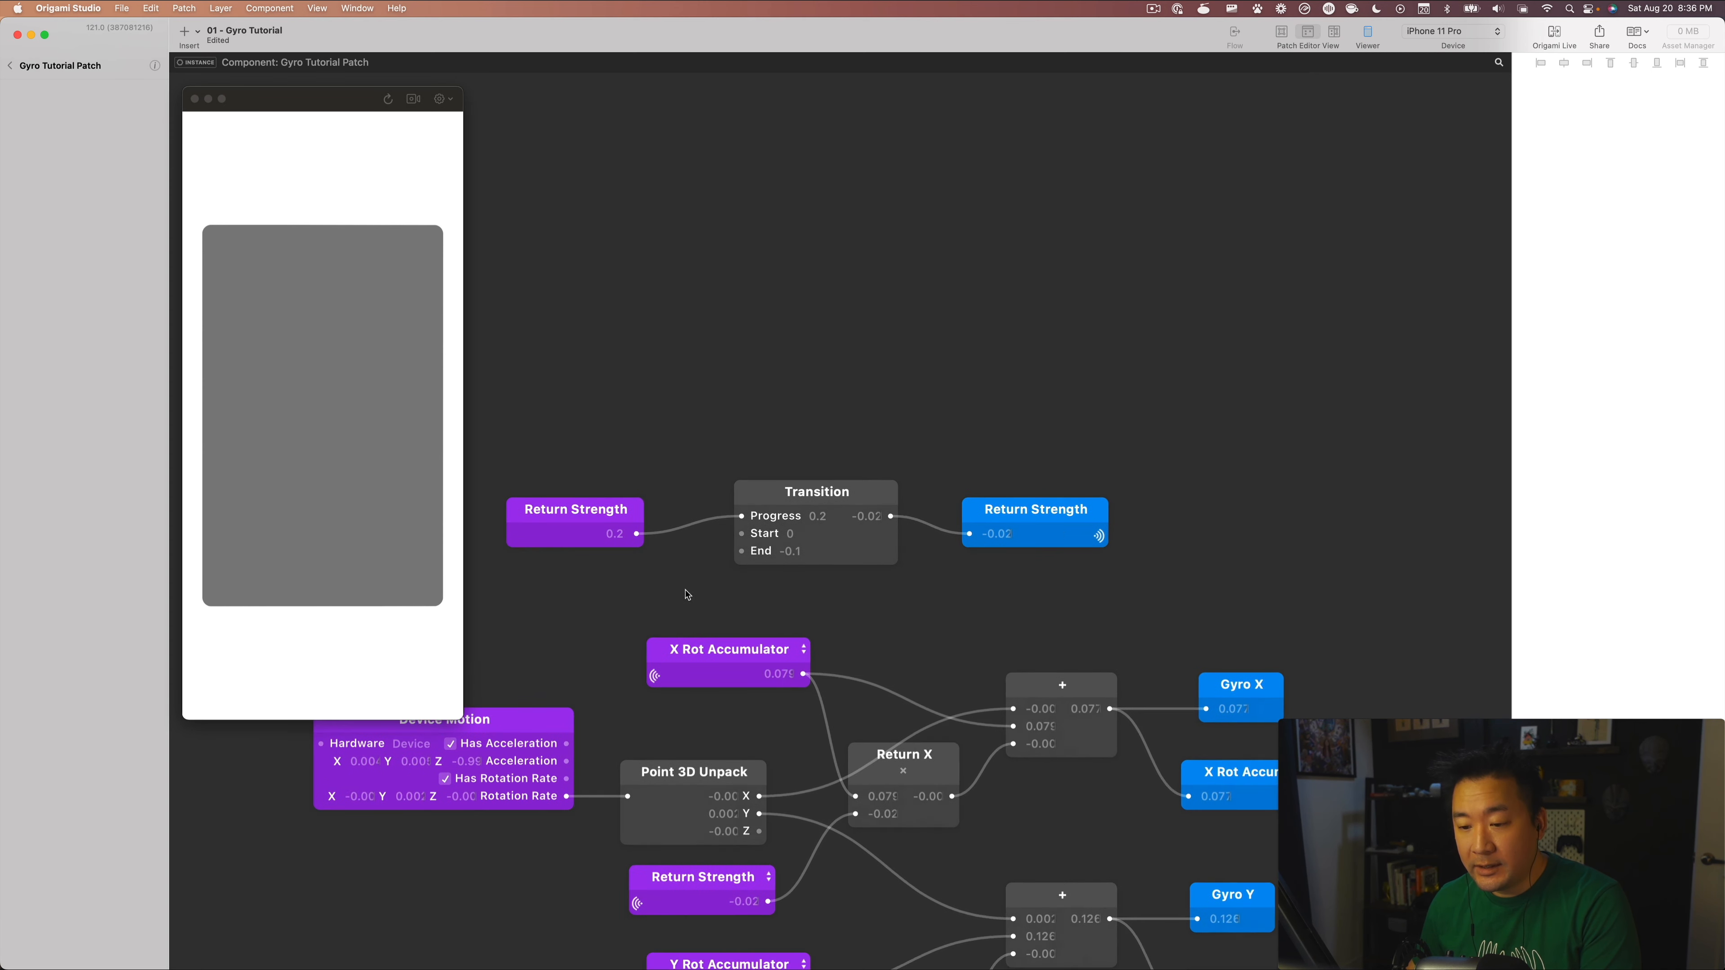
left_click(628, 506)
scroll(781, 530, "right", 2)
left_click(941, 538)
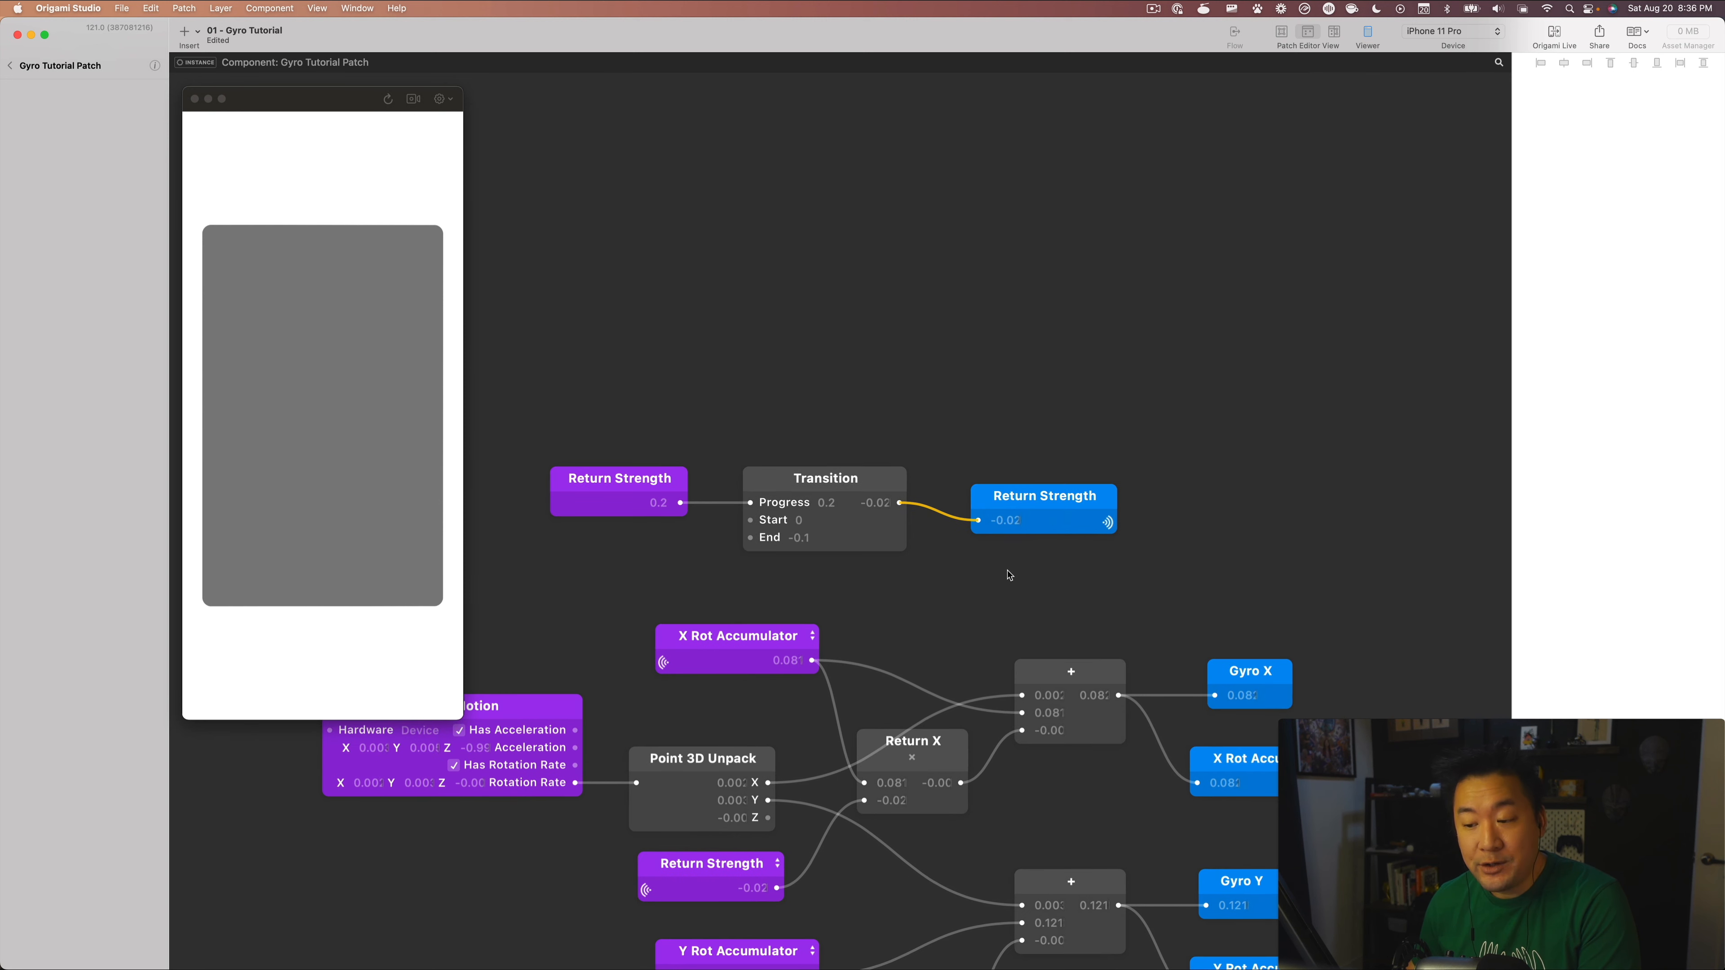
left_click_drag(1011, 495, 994, 477)
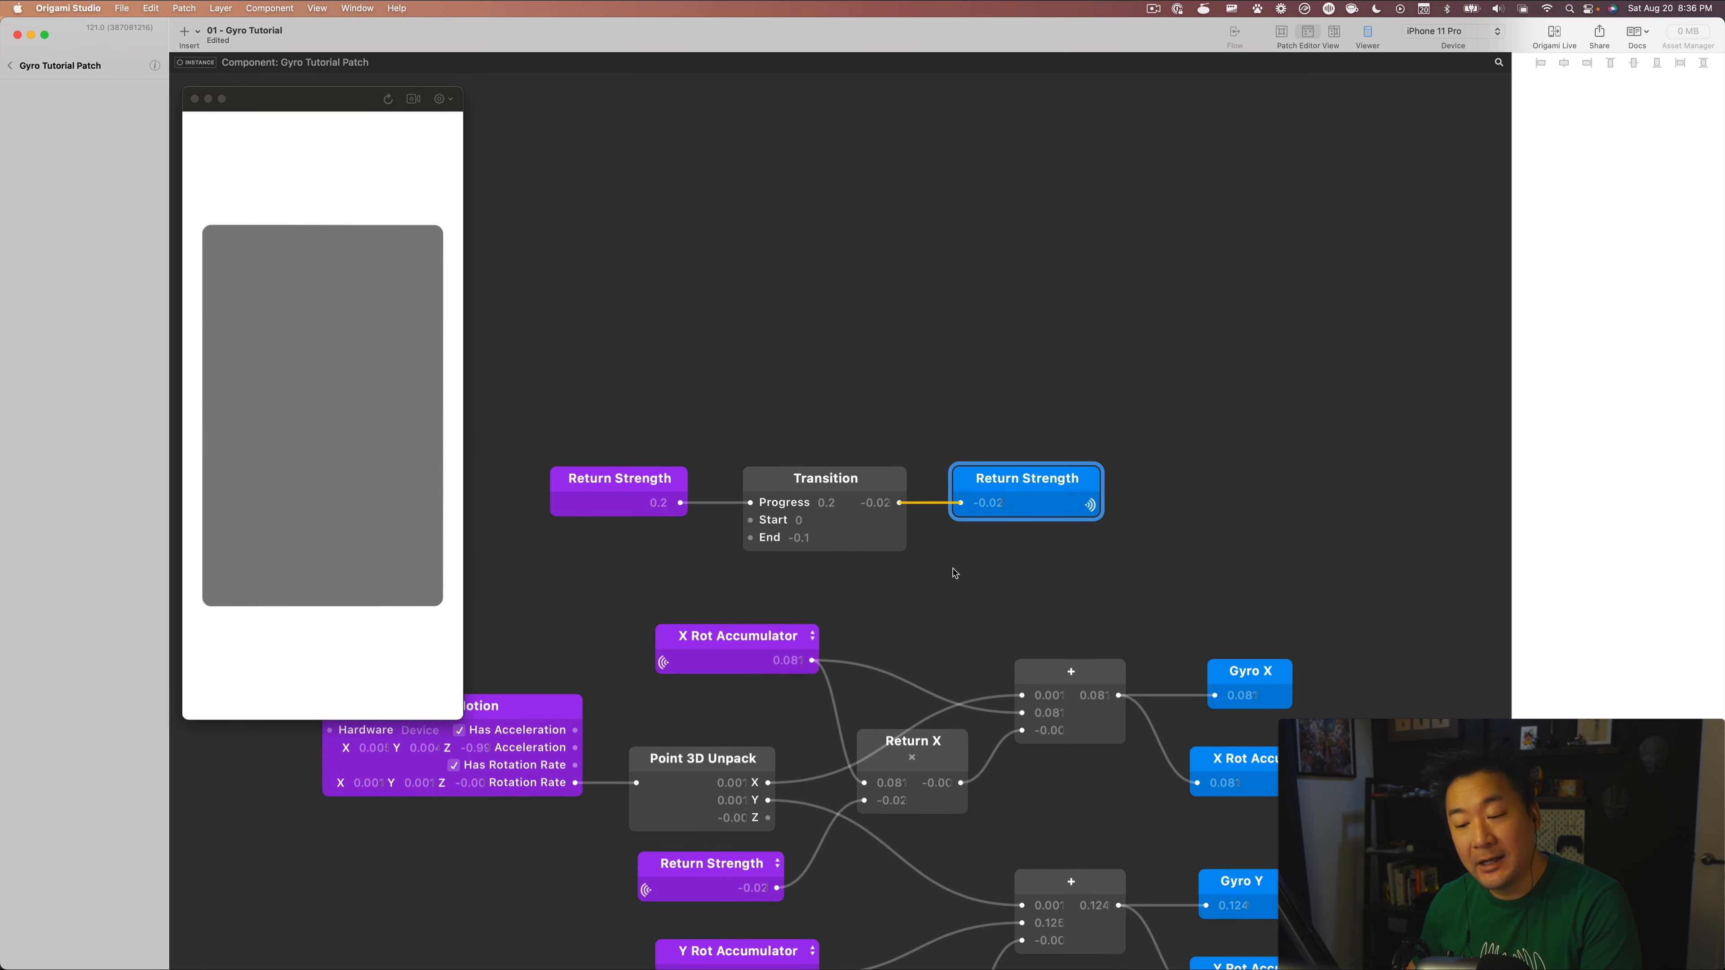
left_click_drag(954, 572, 1007, 575)
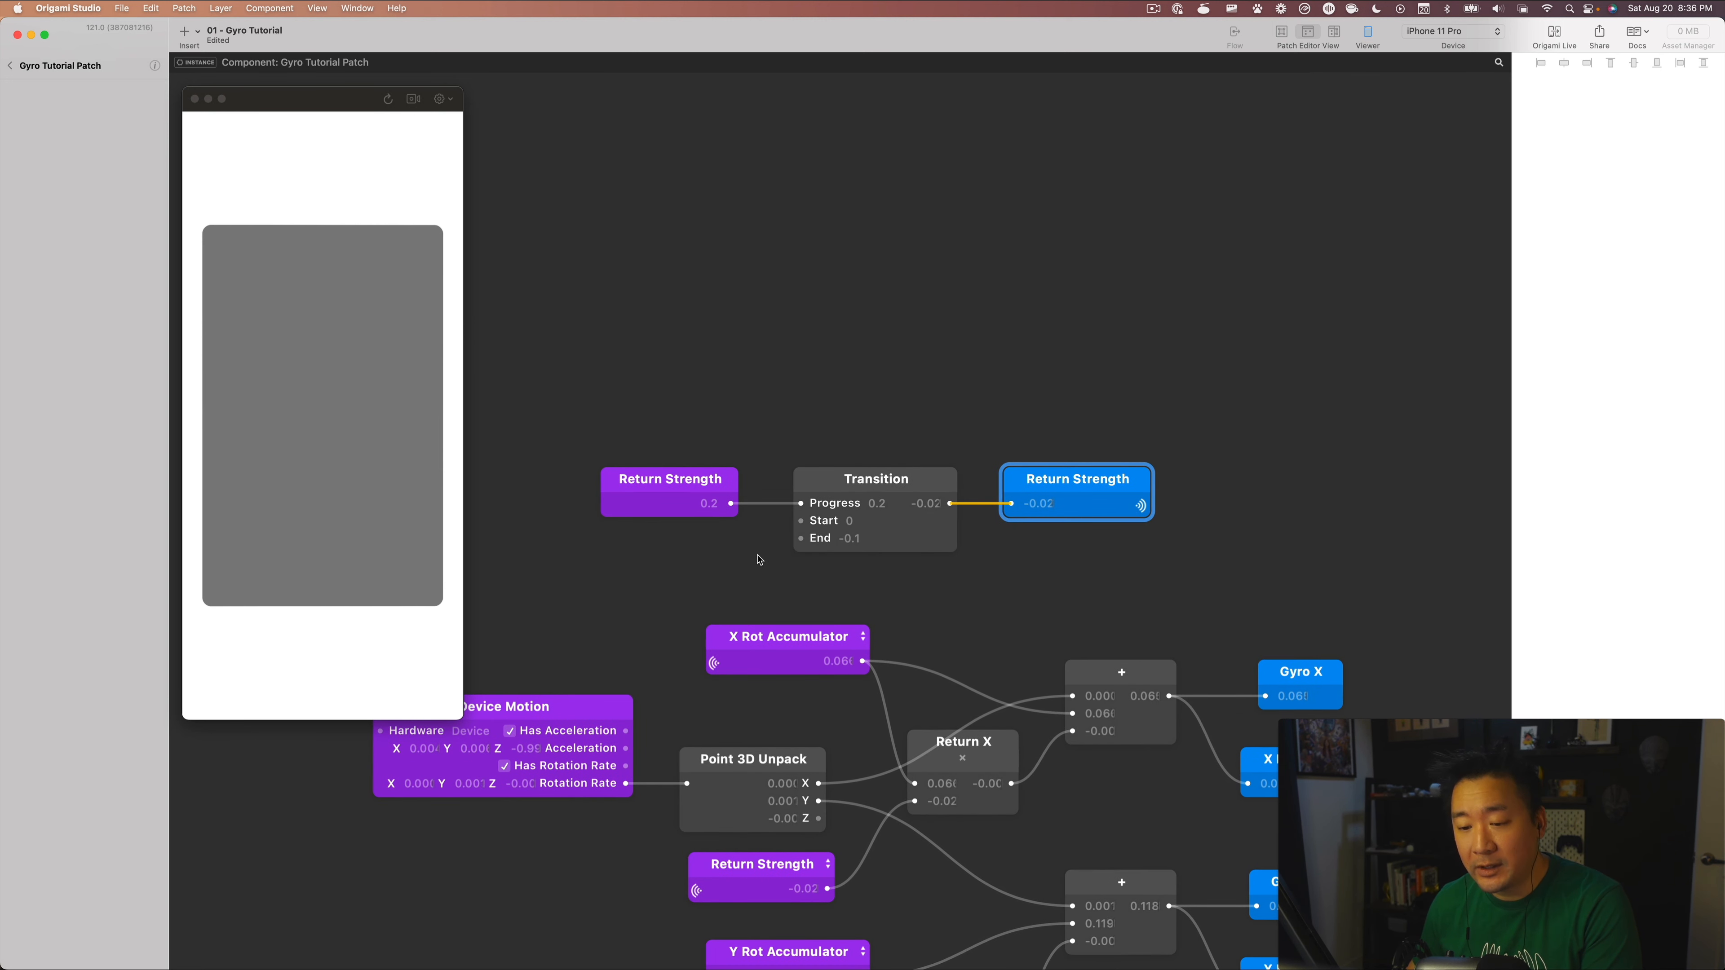
left_click(658, 497)
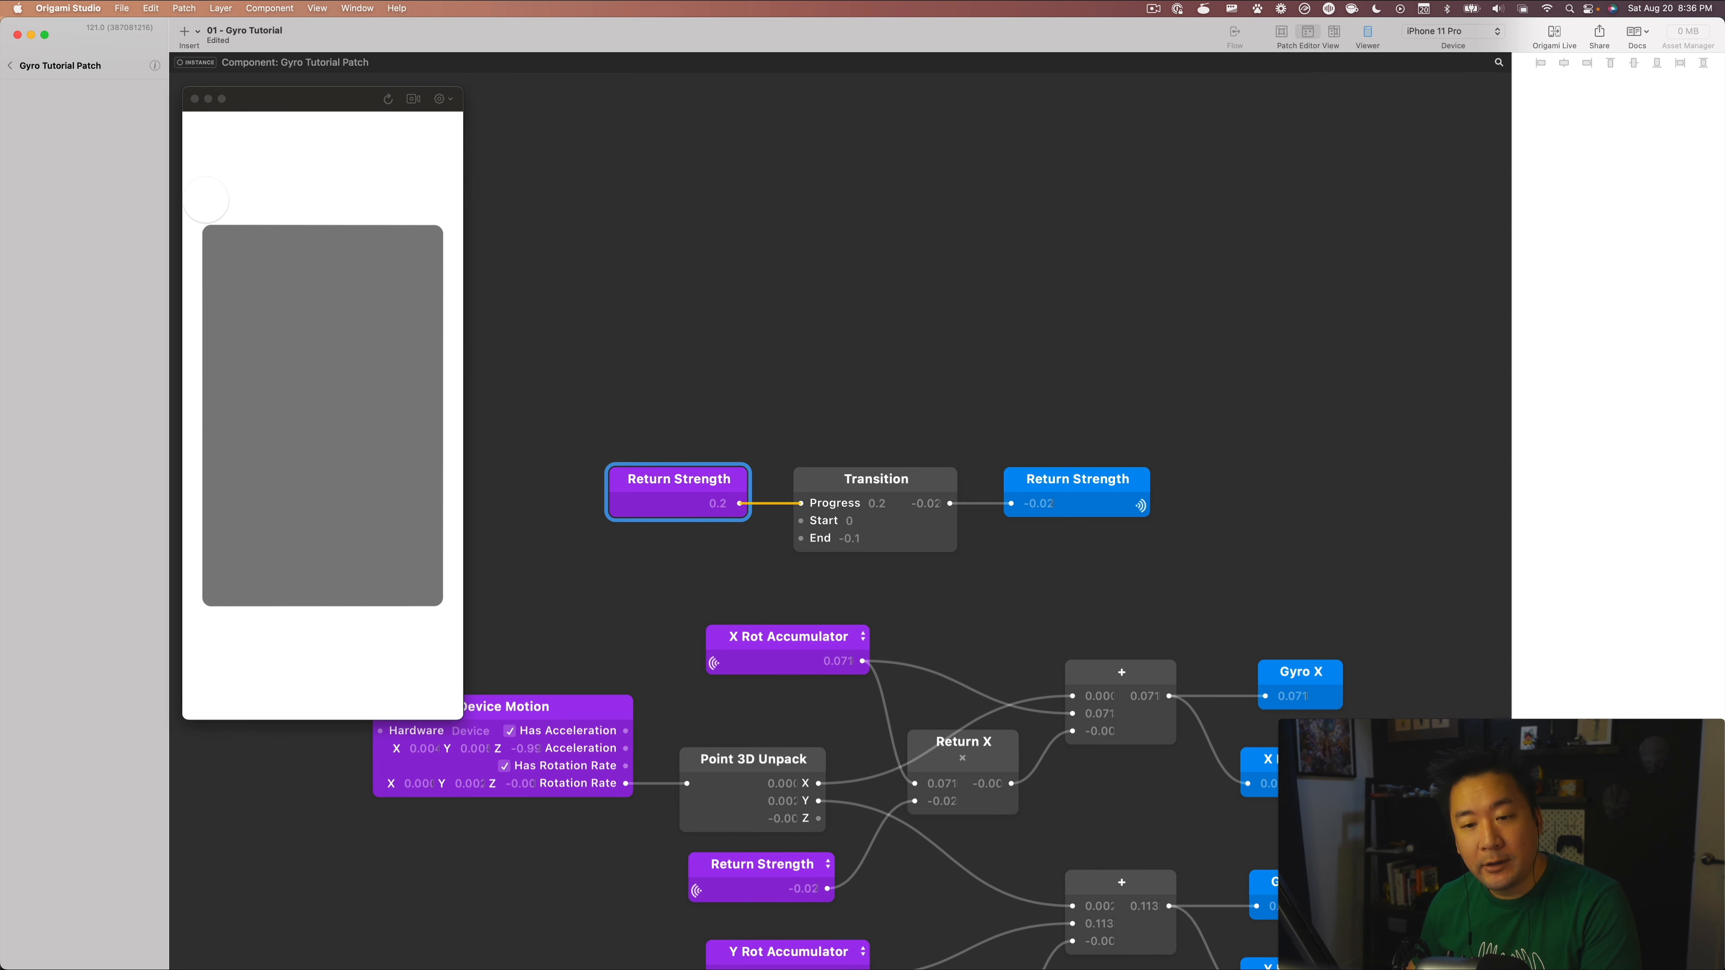
In the main prototype, move Gyro Tutorial Patch farther from the multiply patches and add it to the User Library.
left_click(10, 66)
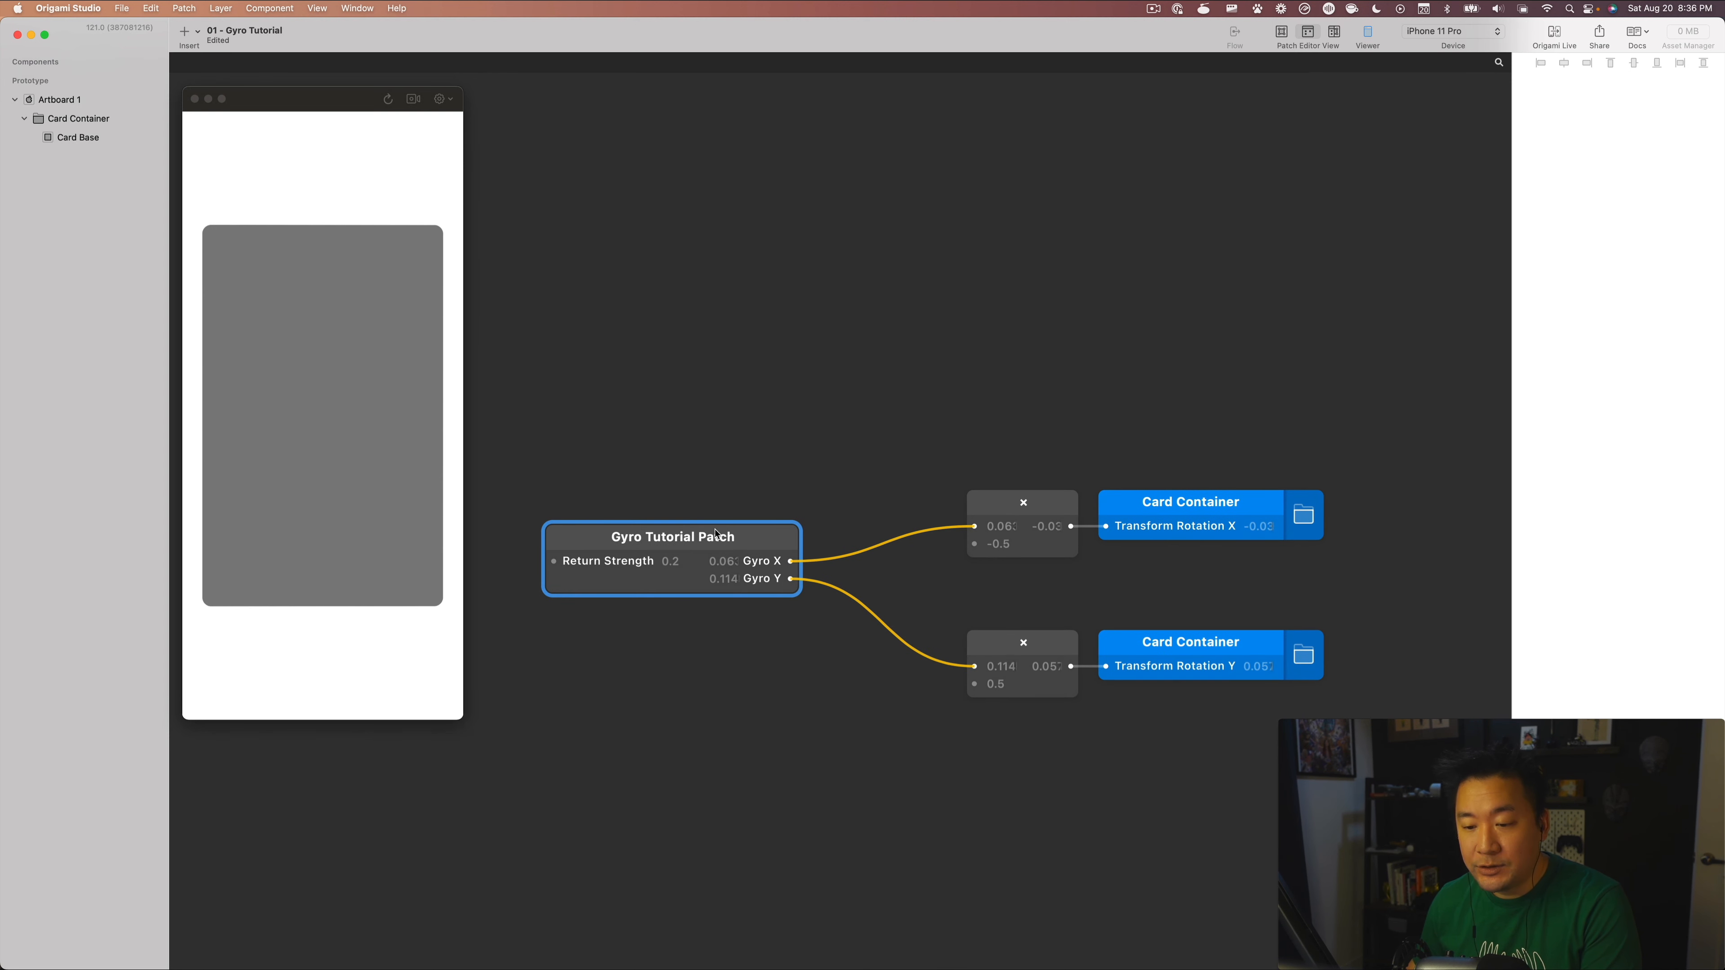
scroll(754, 479, "left", 3)
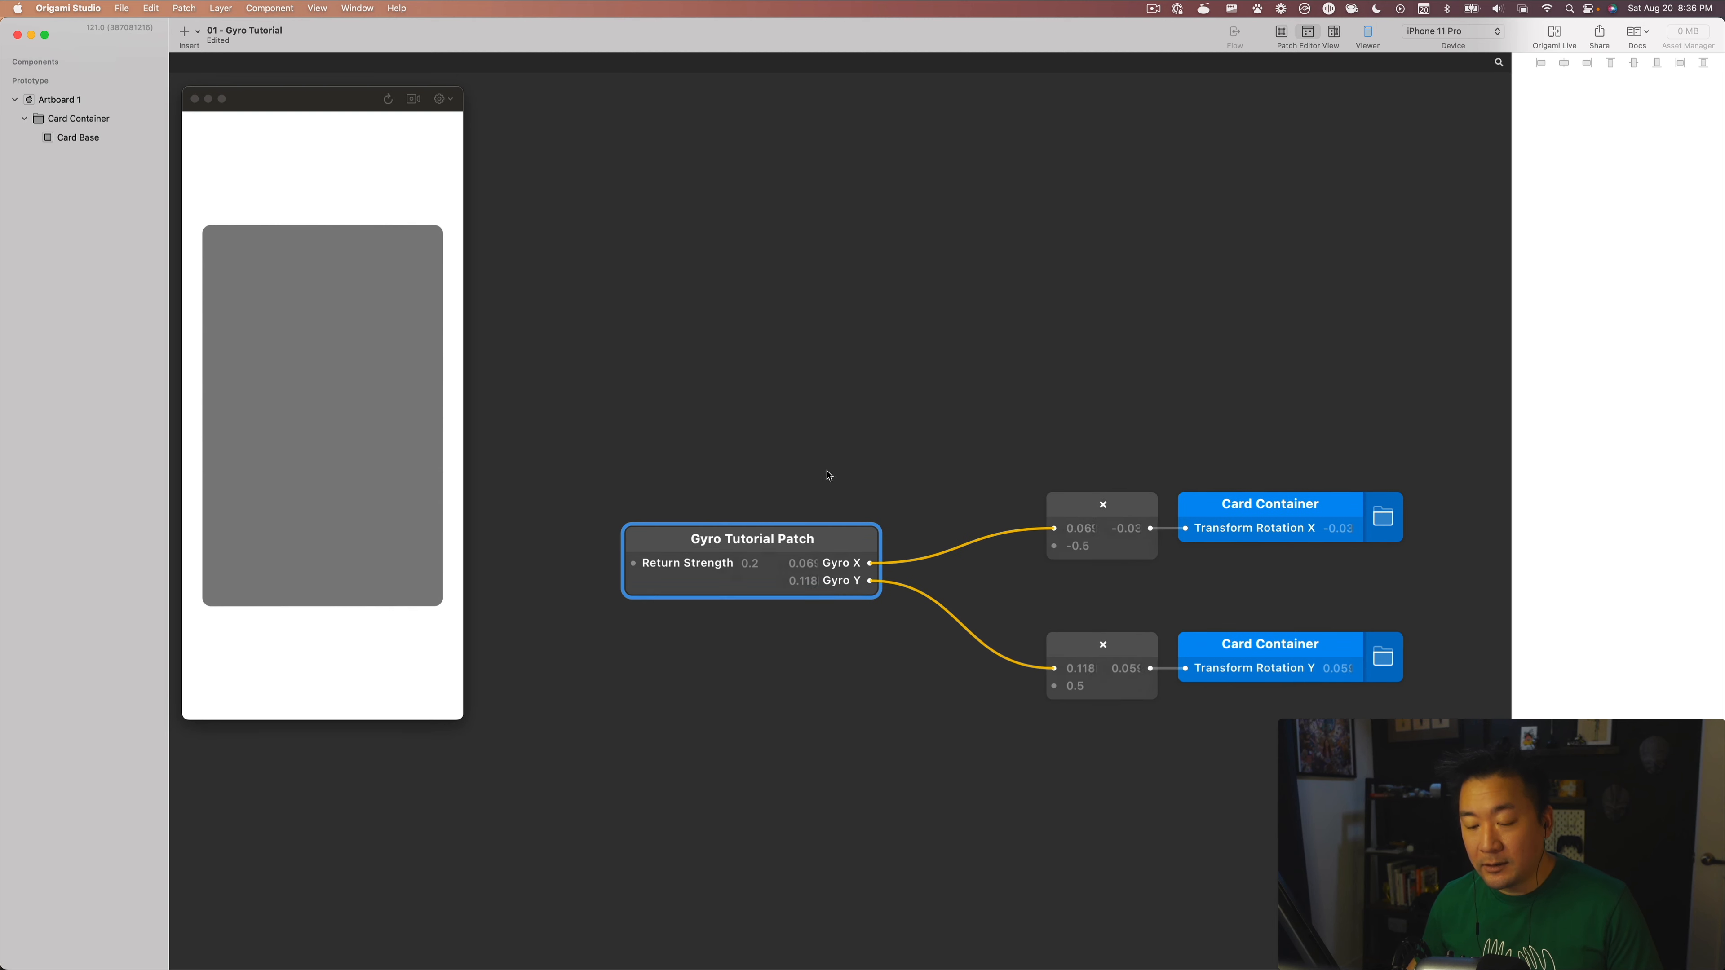
scroll(824, 541, "left", 3)
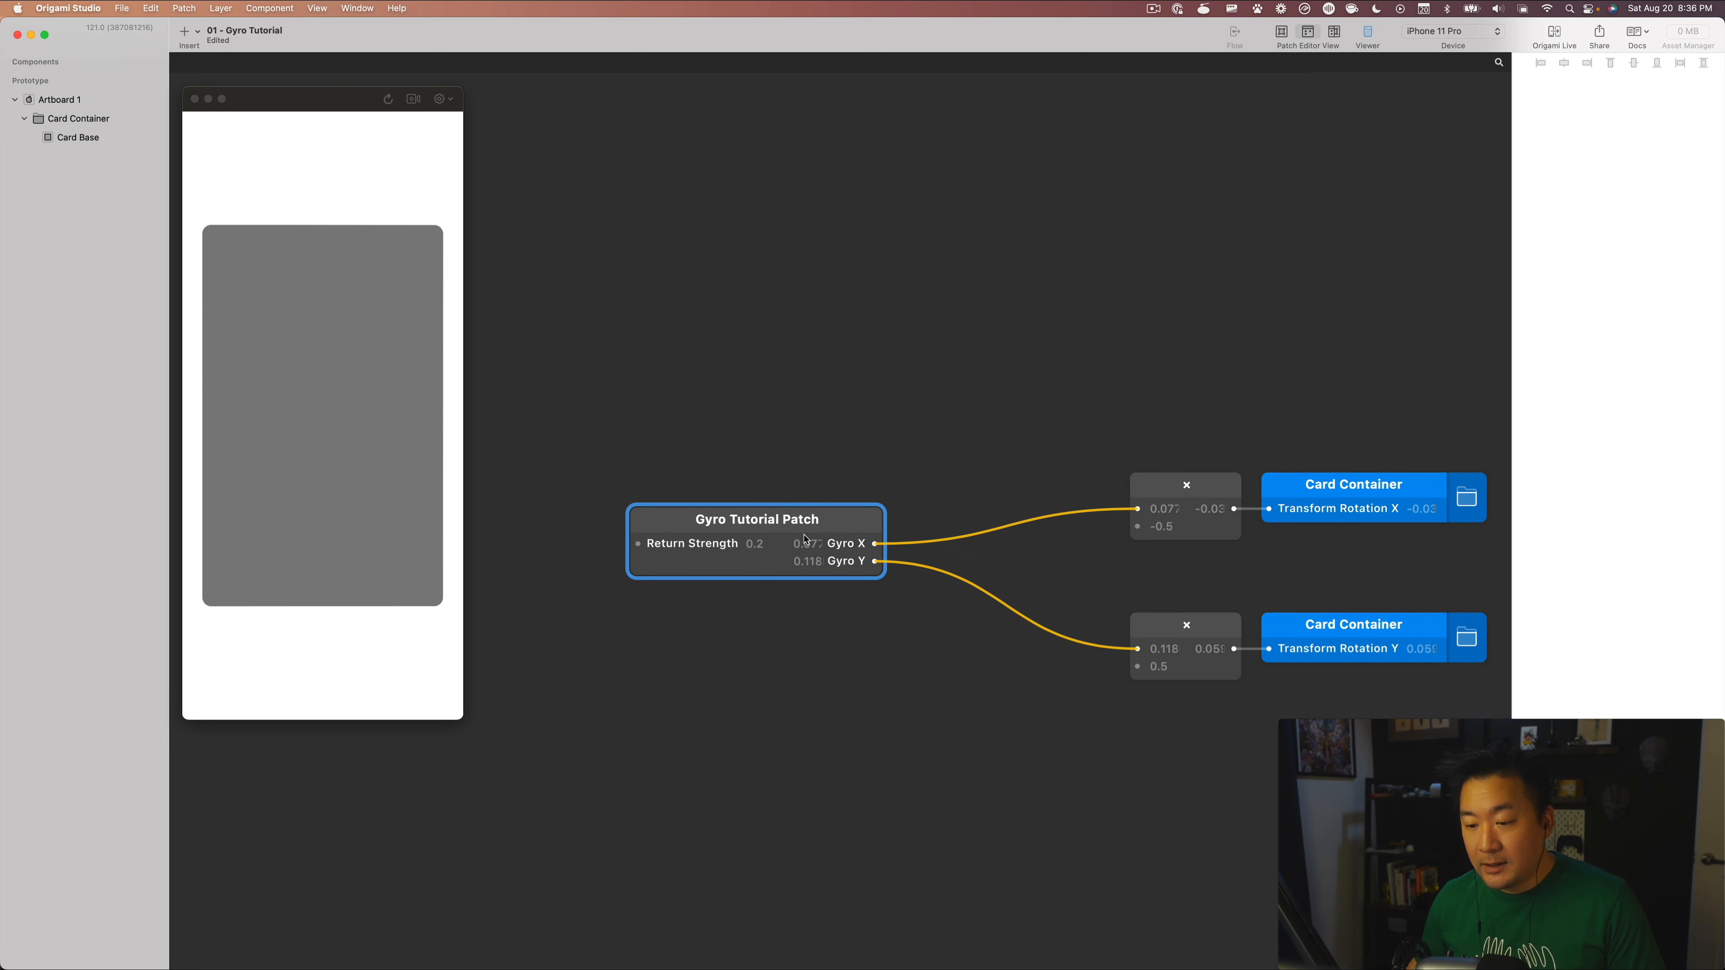
right_click(831, 527)
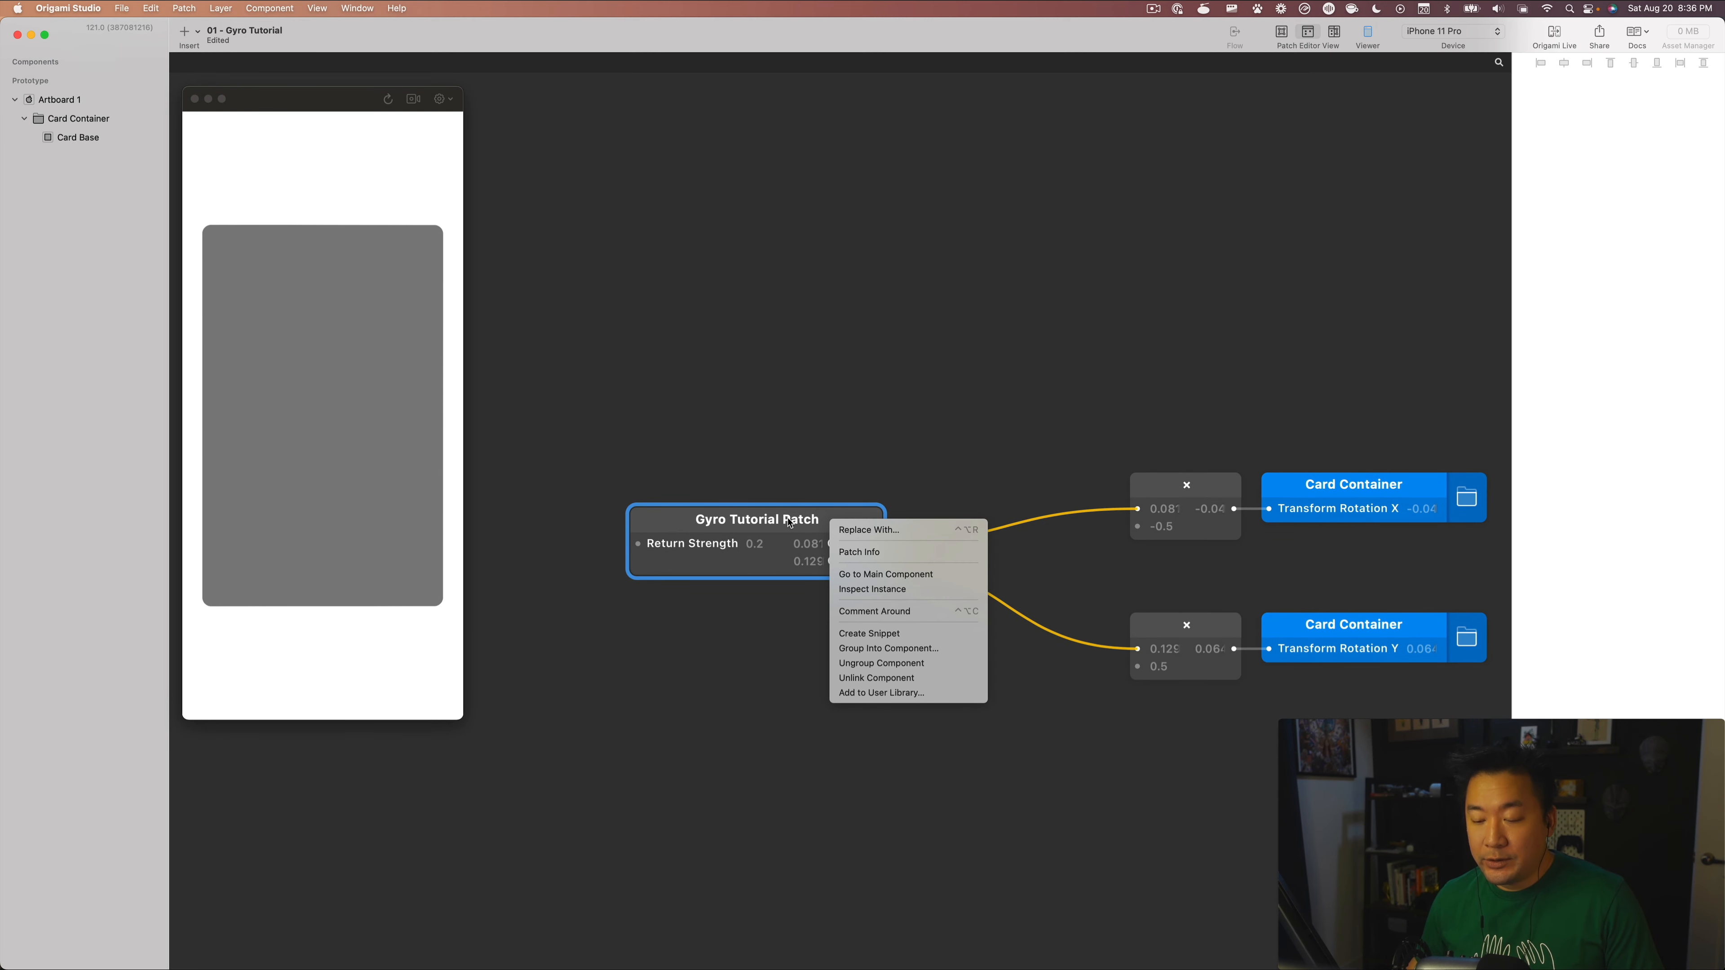
left_click(895, 694)
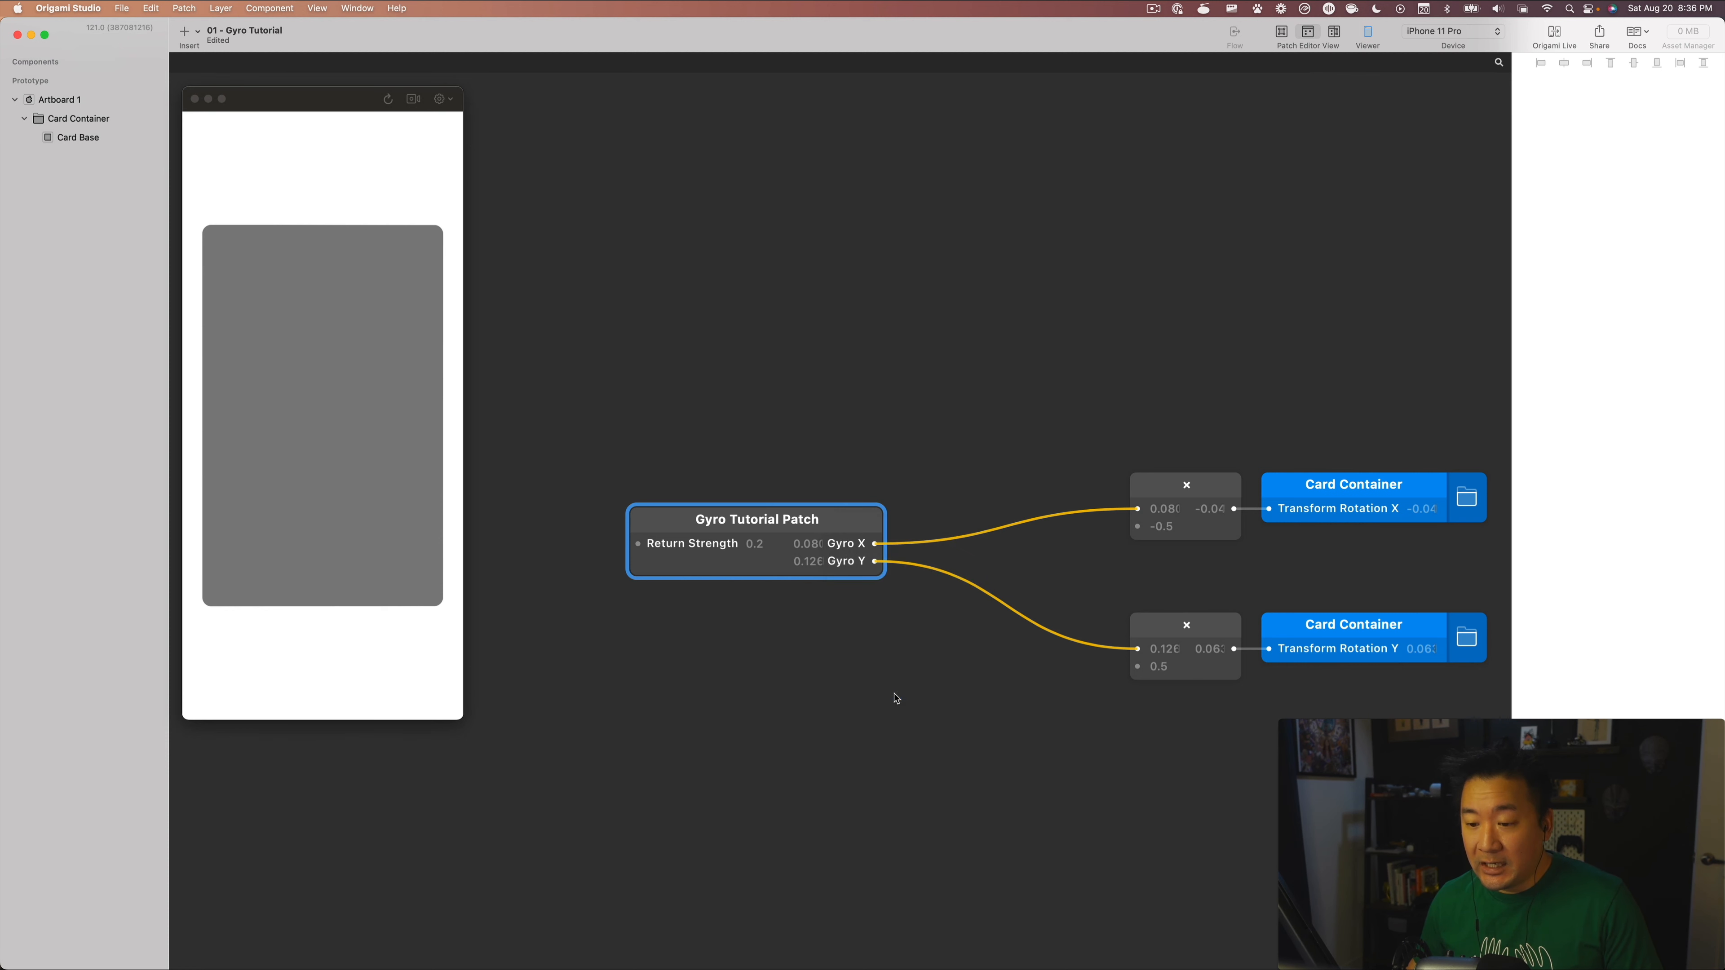
left_click(674, 642)
left_click(675, 565)
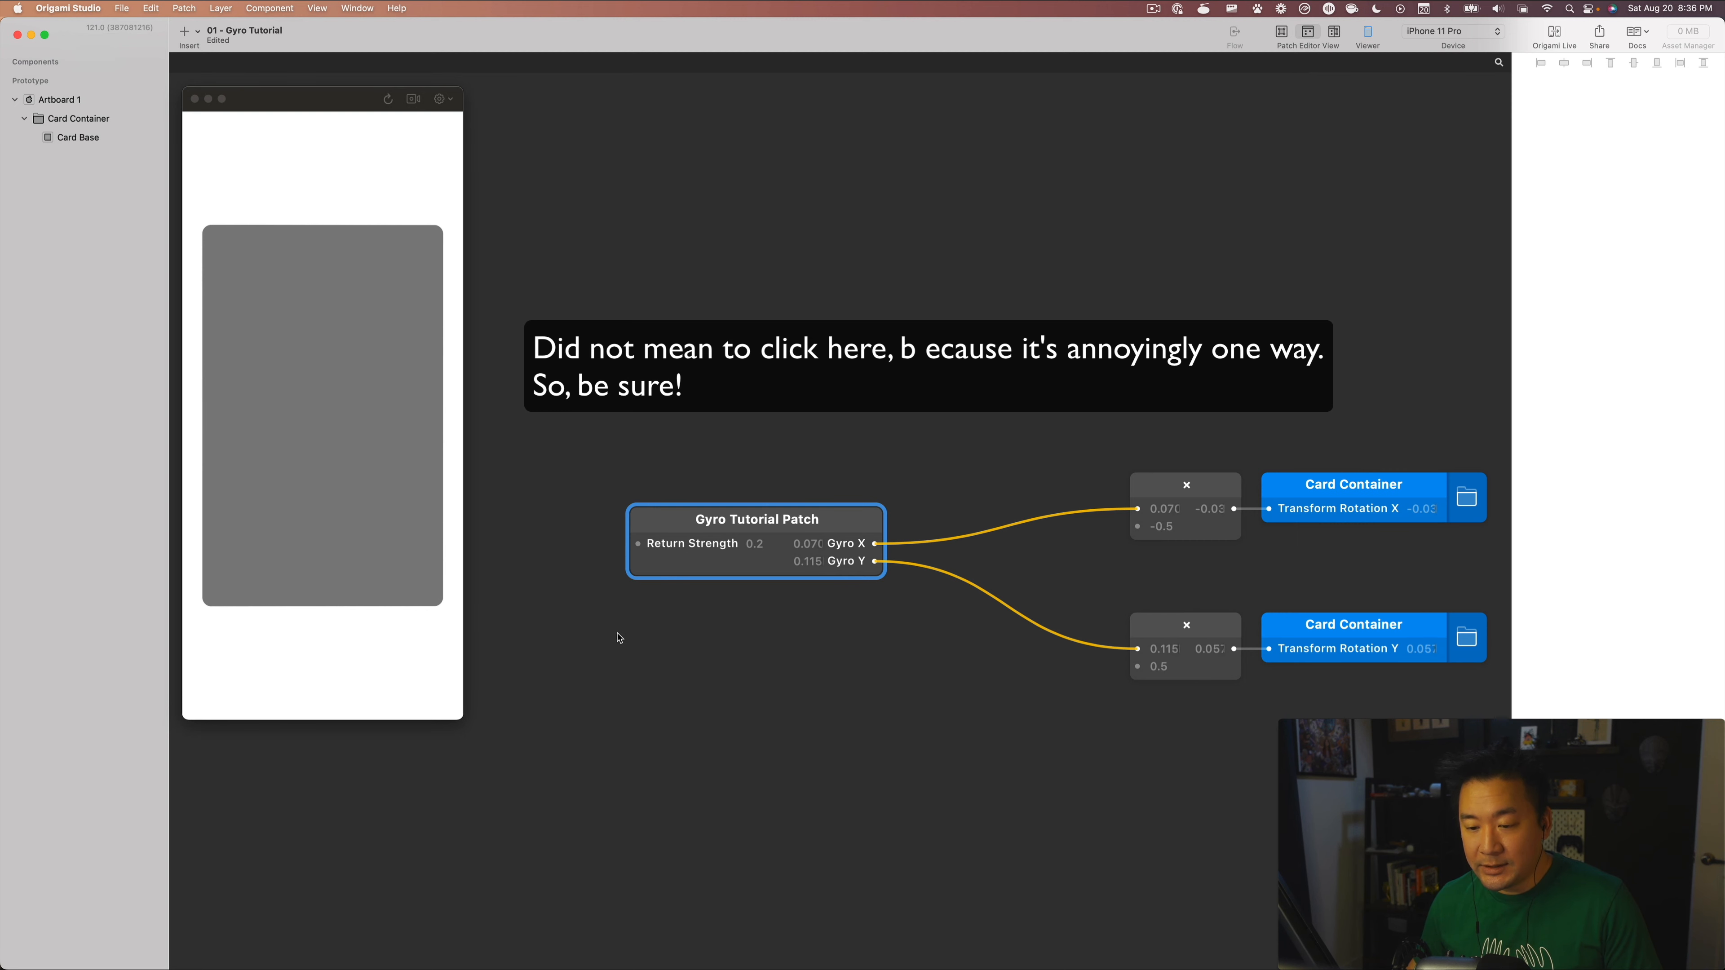
Search the patch library for gyro, insert a second Gyro Tutorial Patch above the existing one, and delete that copy.
double_click(618, 385)
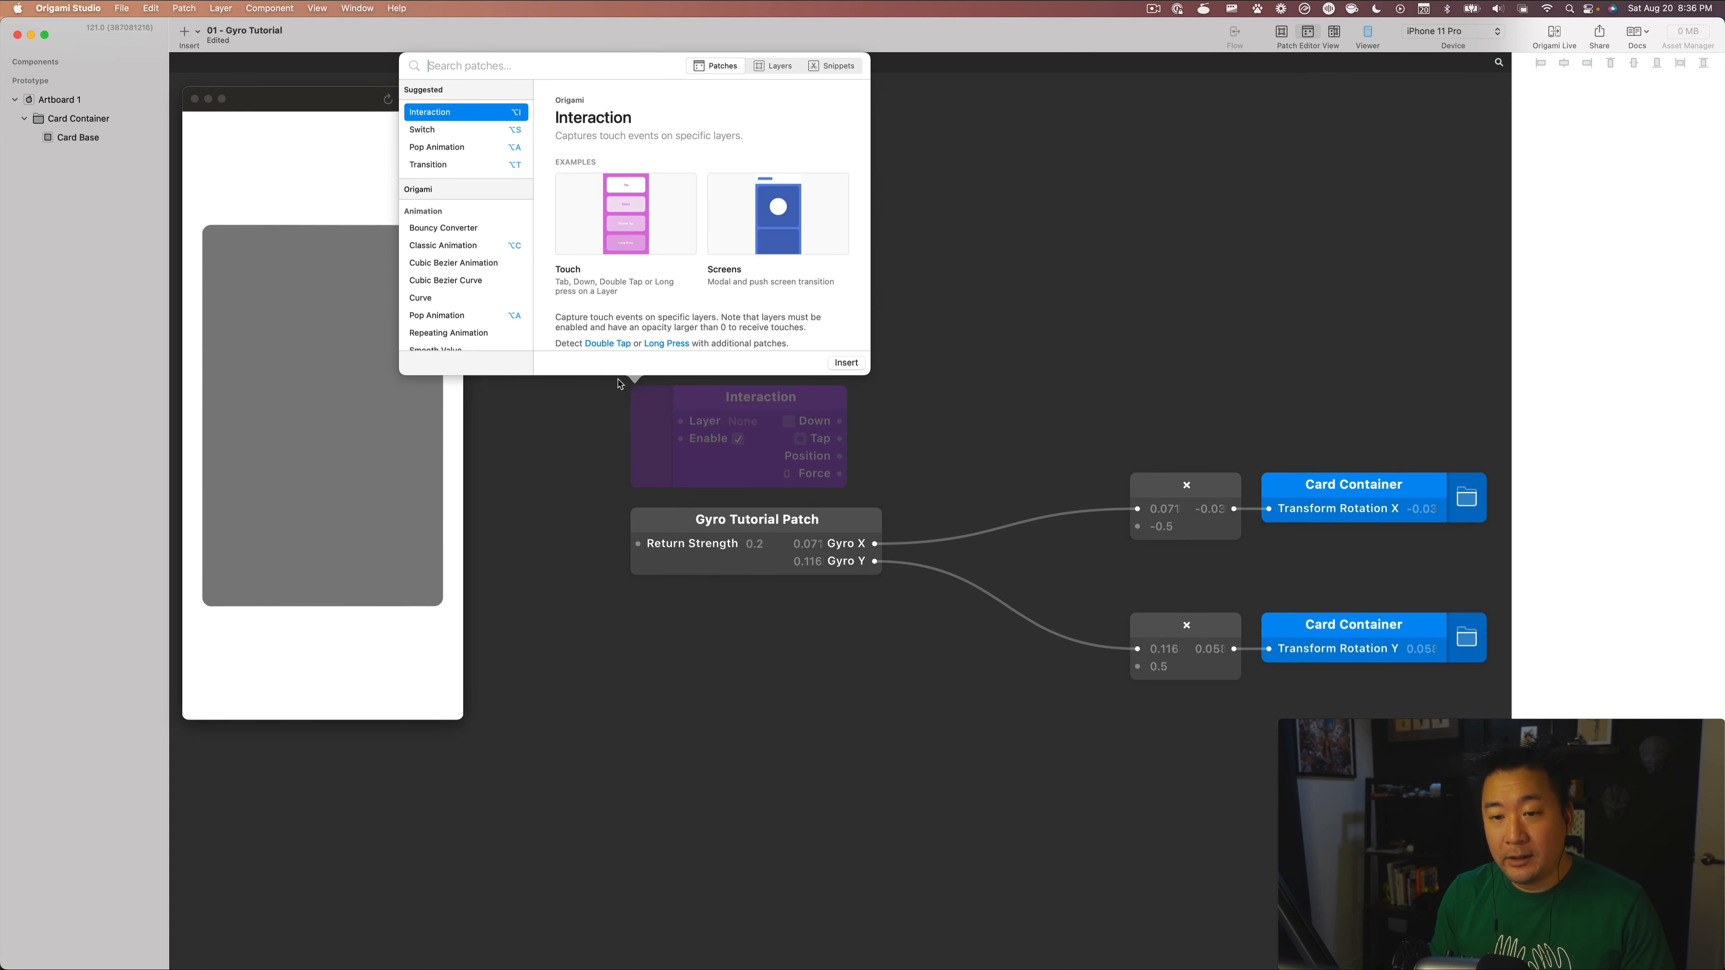
type("gyro")
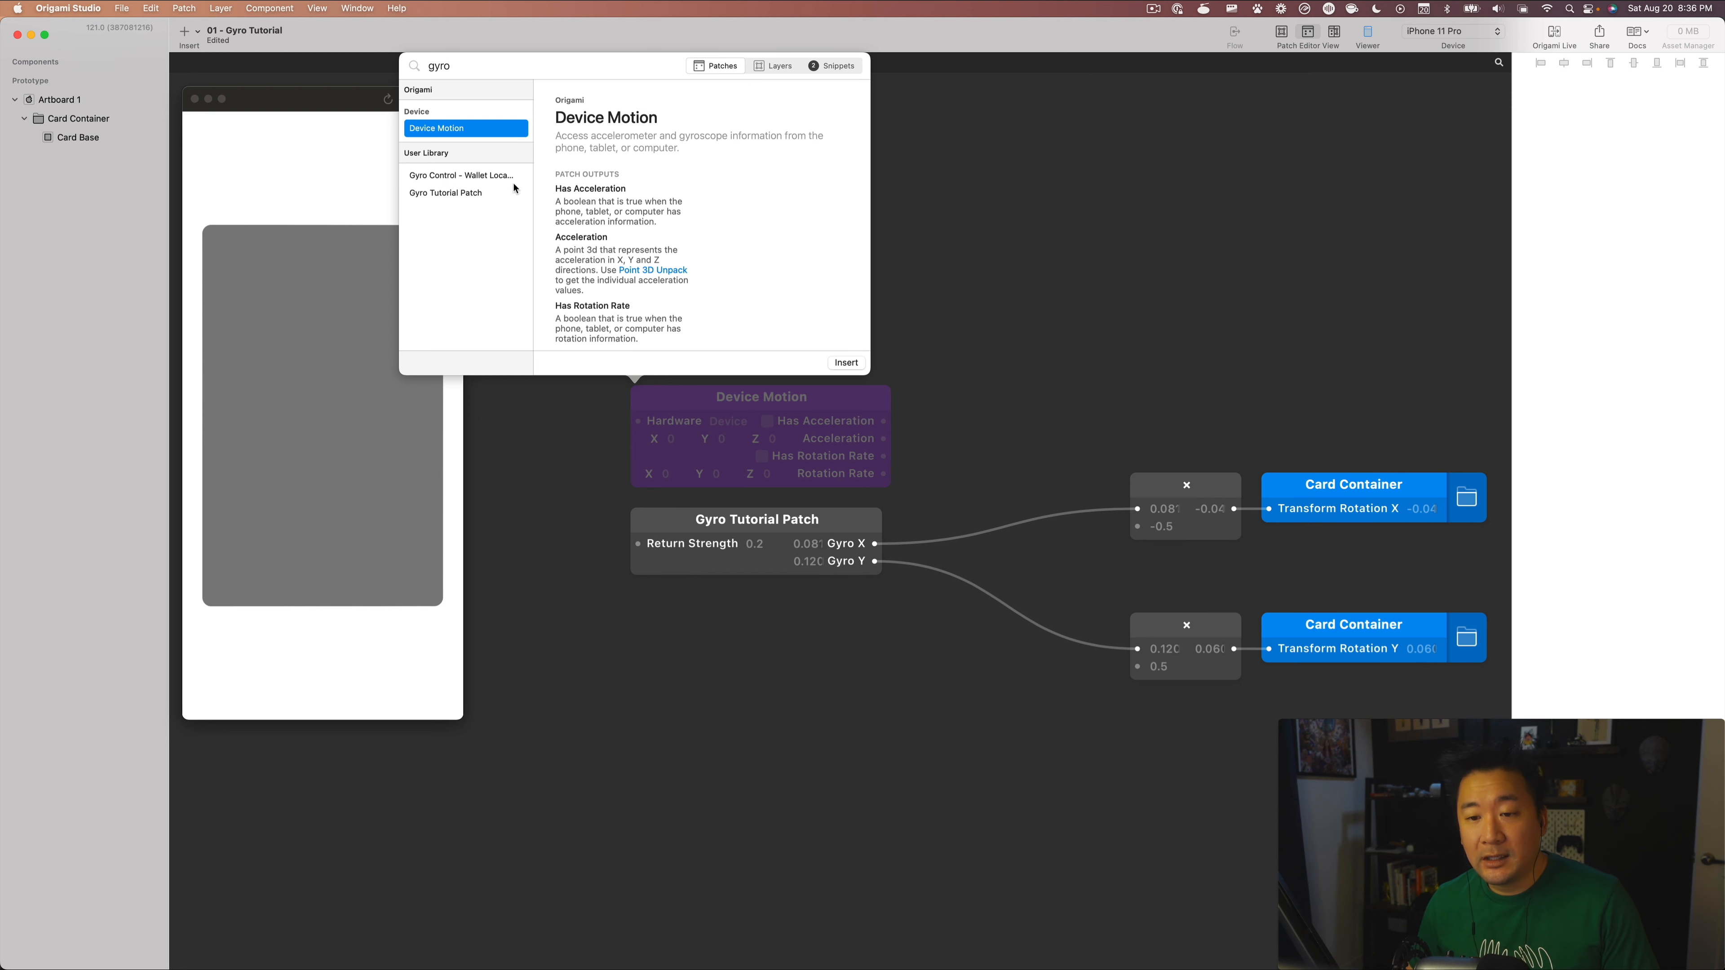
left_click(529, 197)
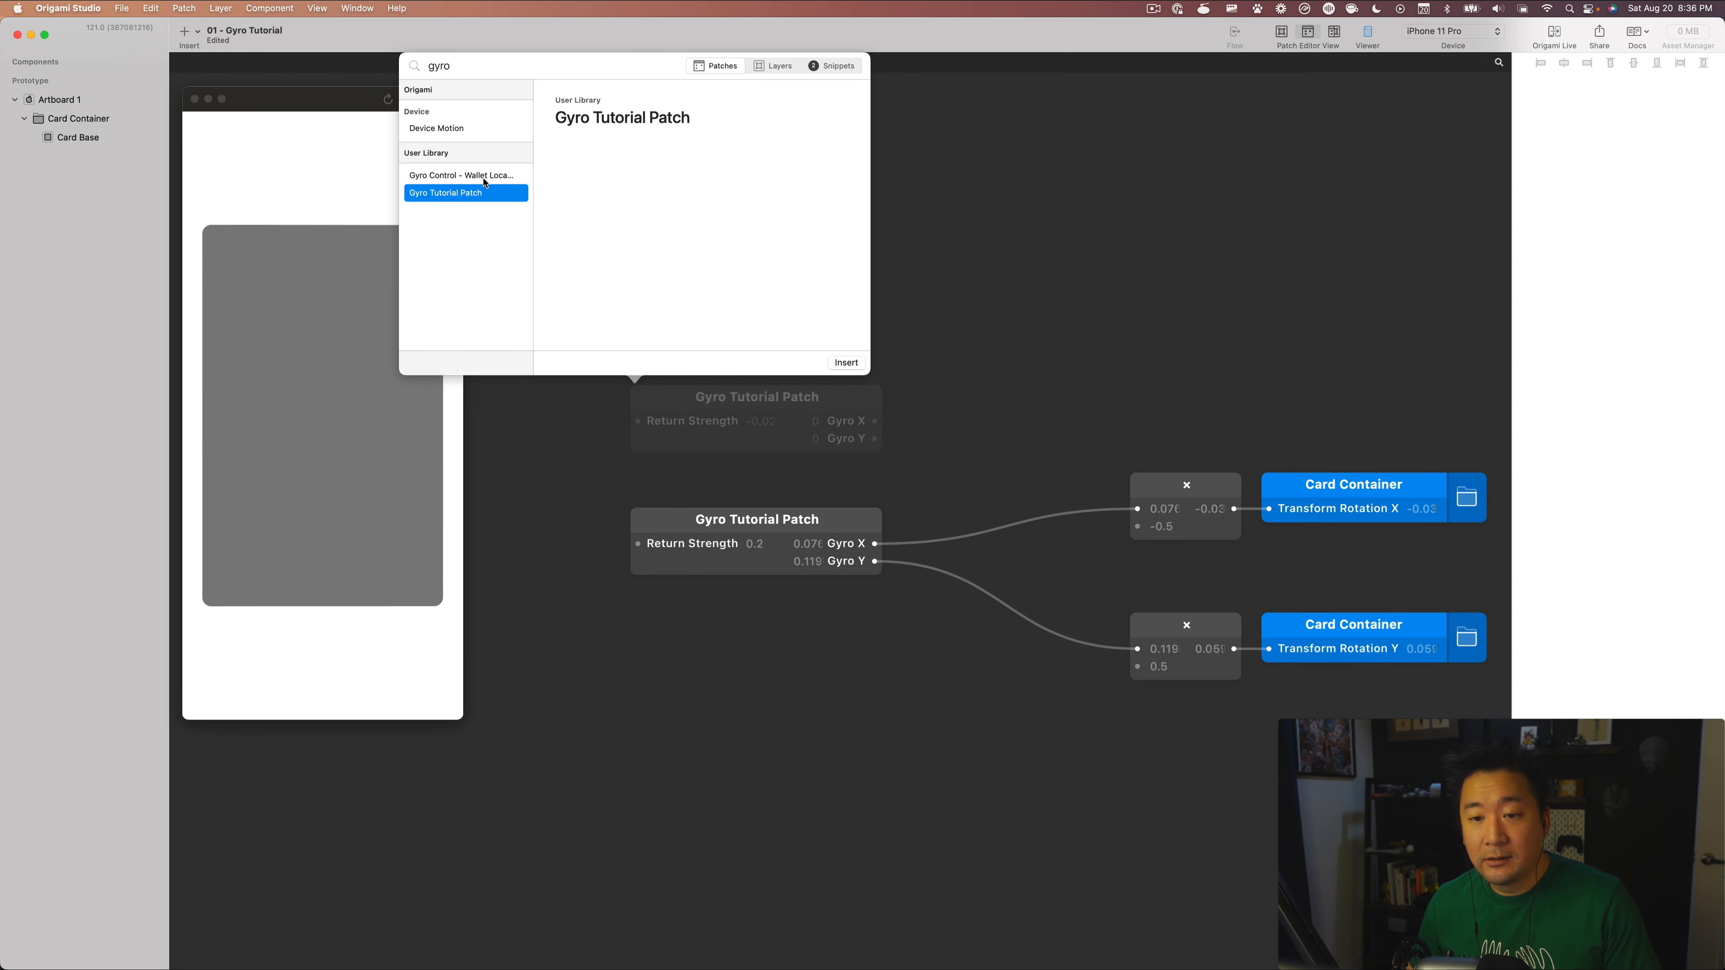
double_click(461, 193)
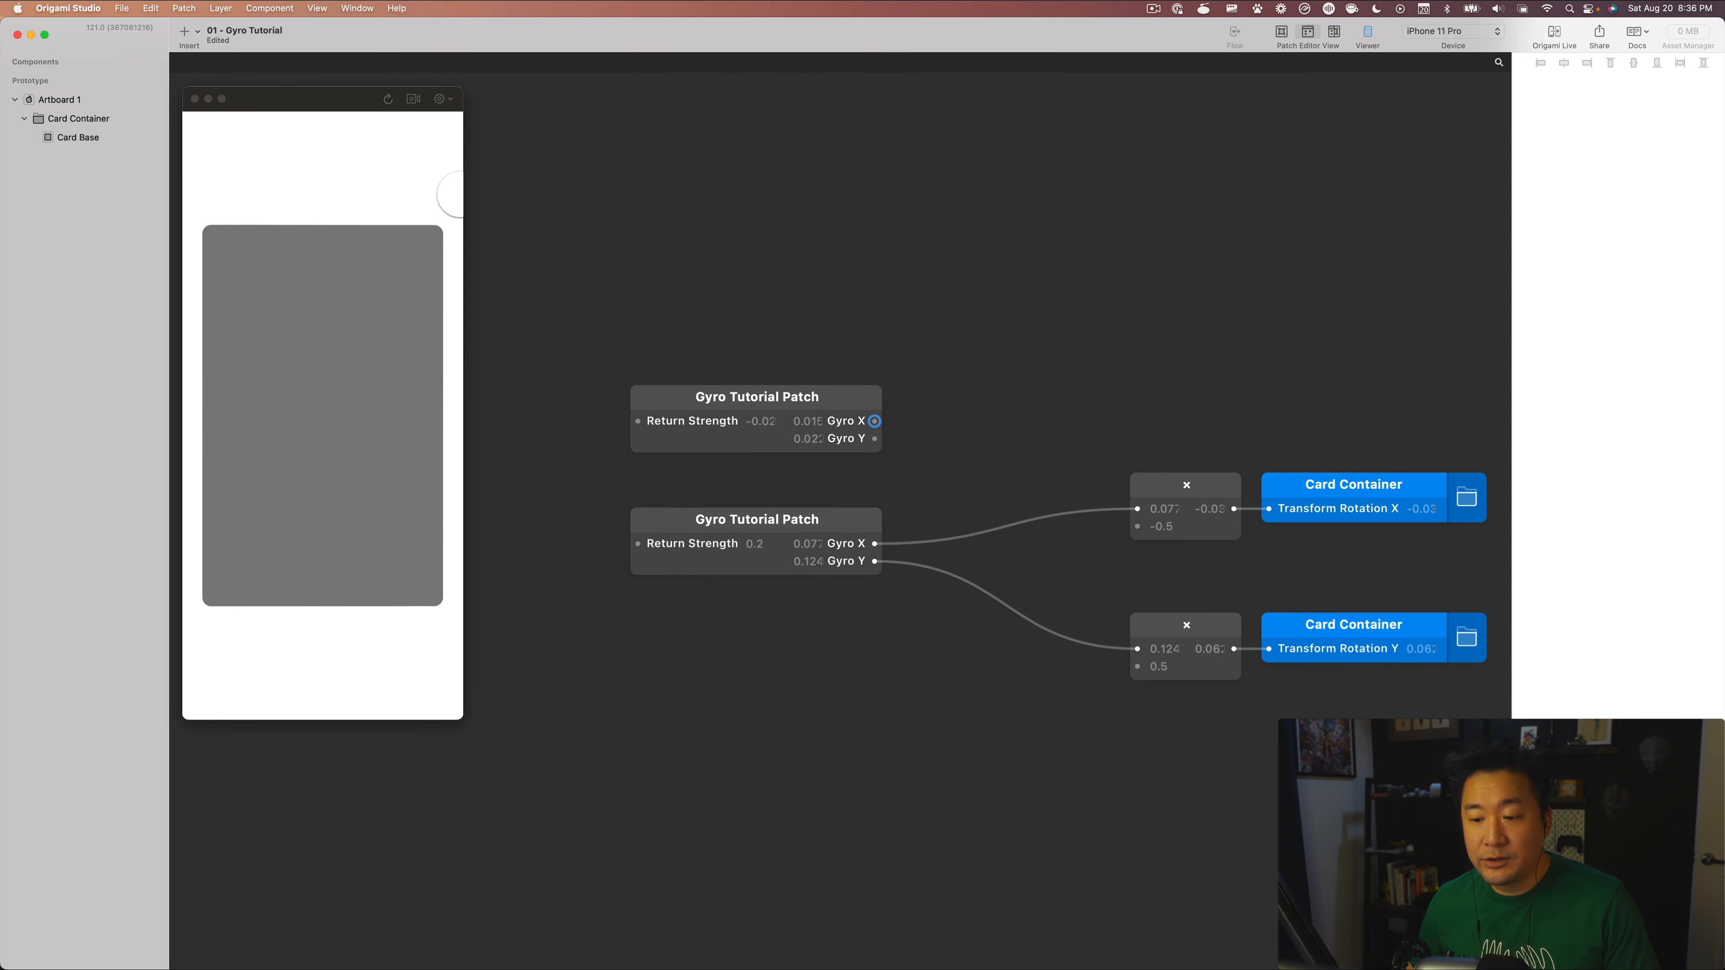
left_click_drag(731, 407, 757, 272)
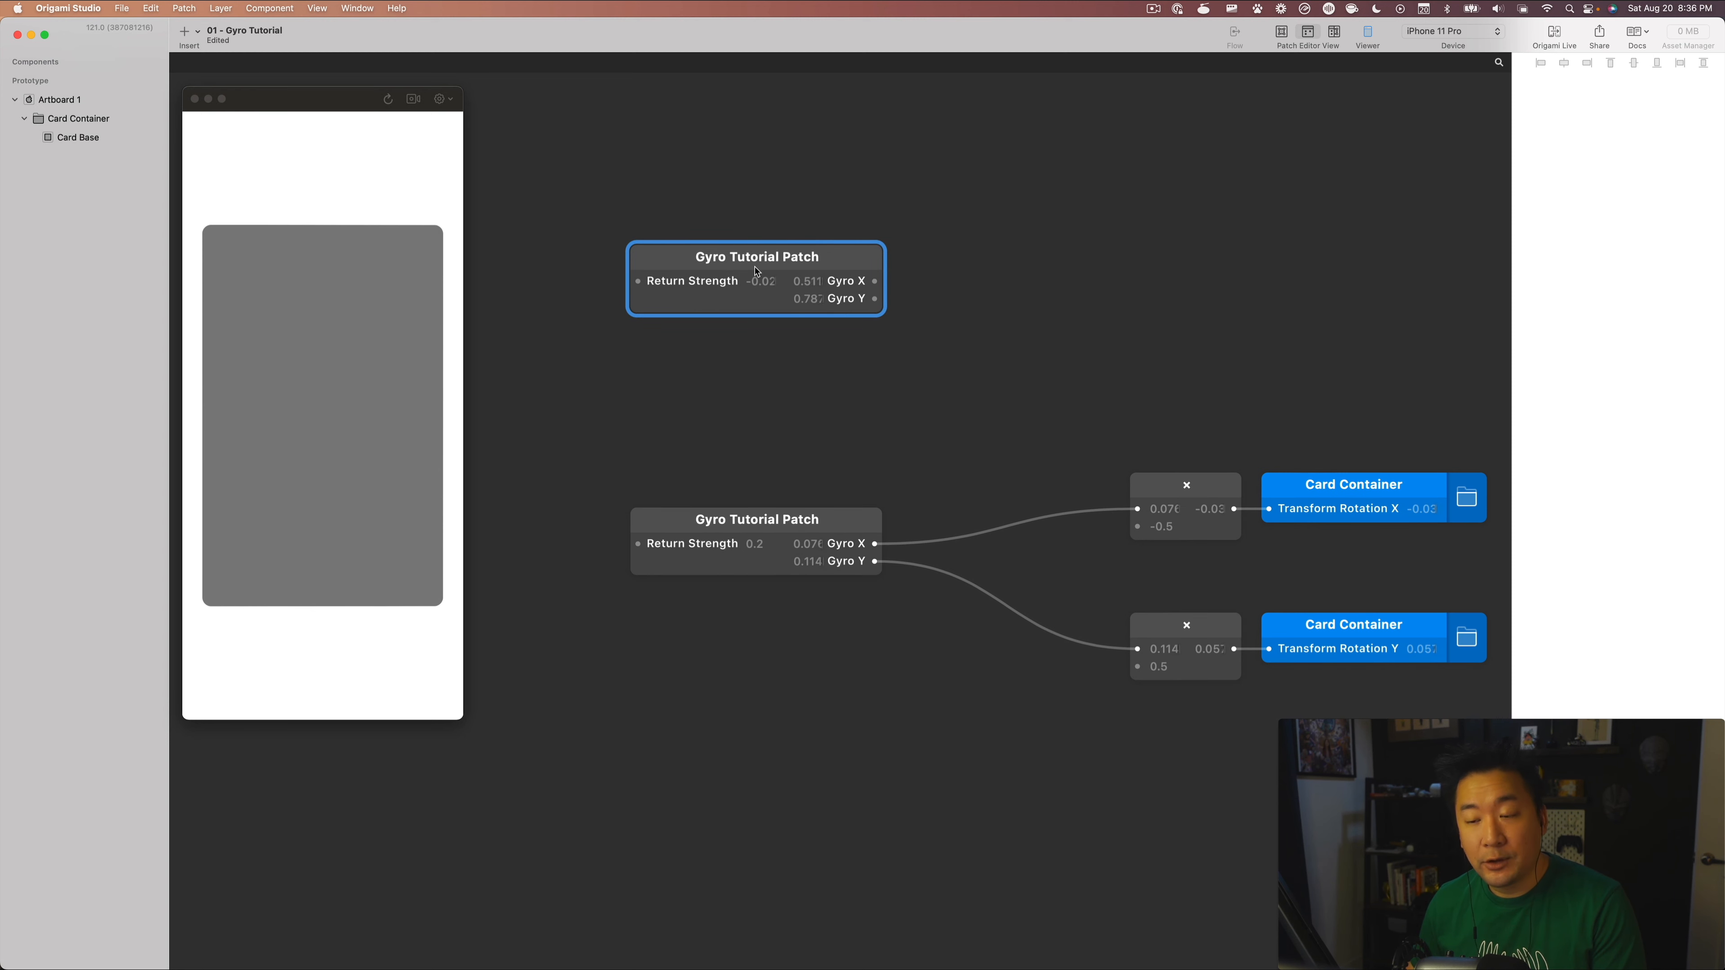
key("BackSpace")
double_click(692, 519)
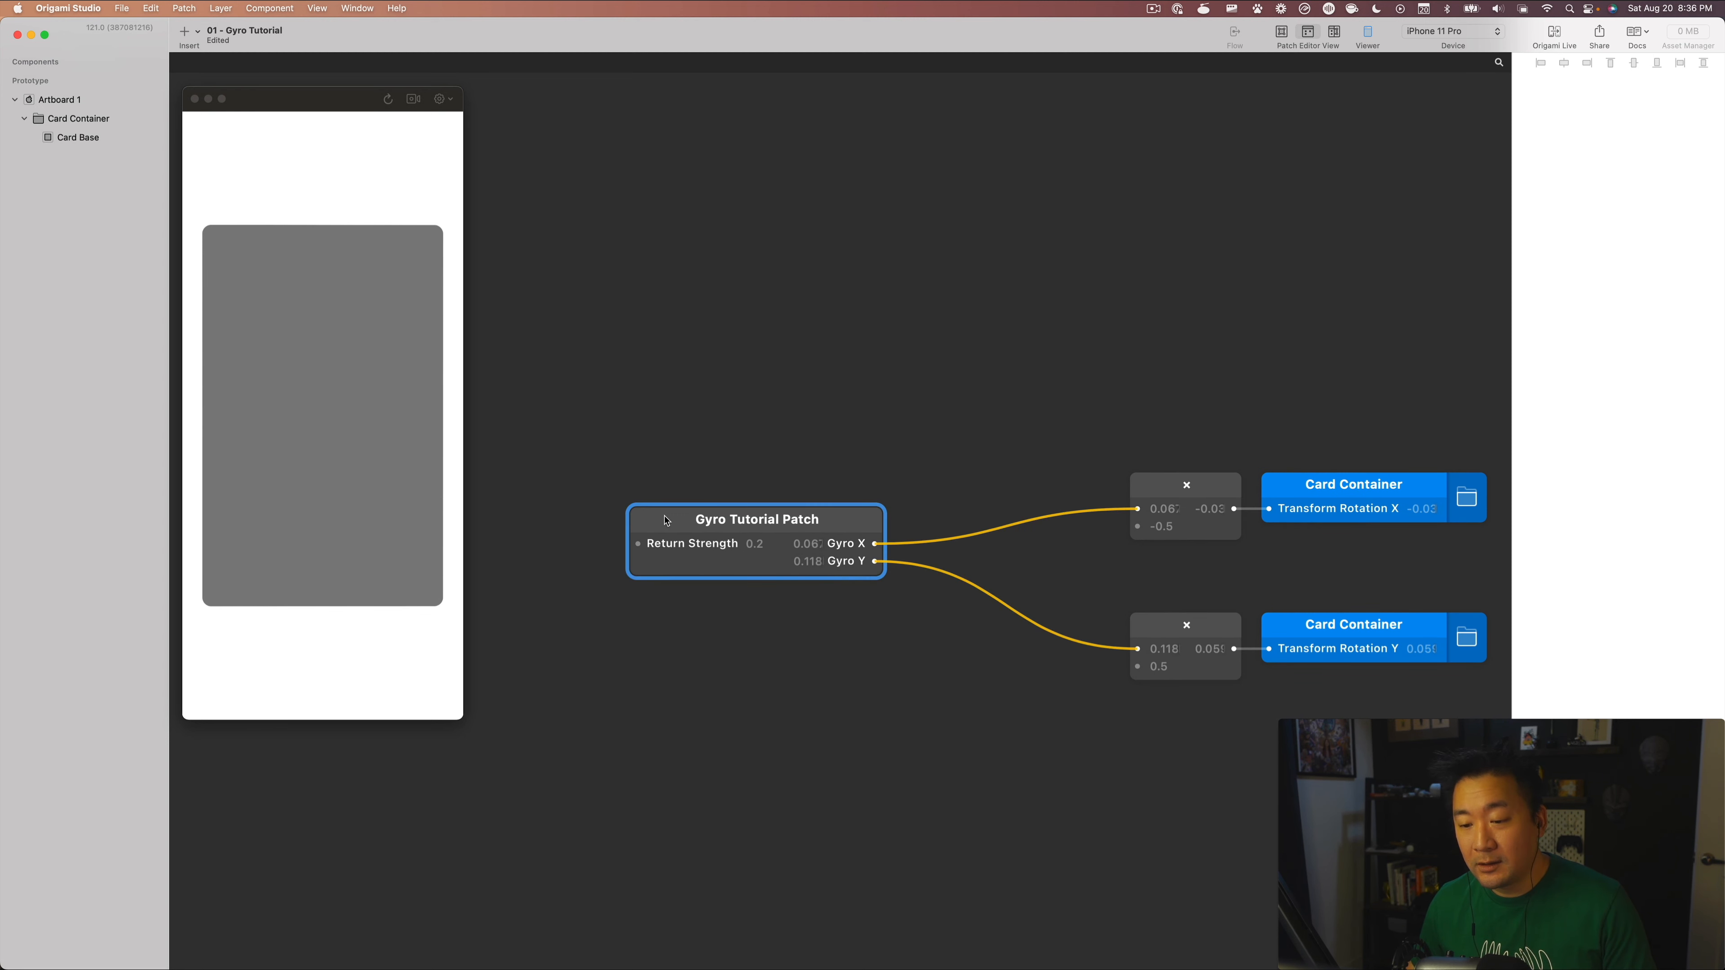
scroll(752, 463, "up", 1)
scroll(752, 463, "right", 1)
left_click(712, 602)
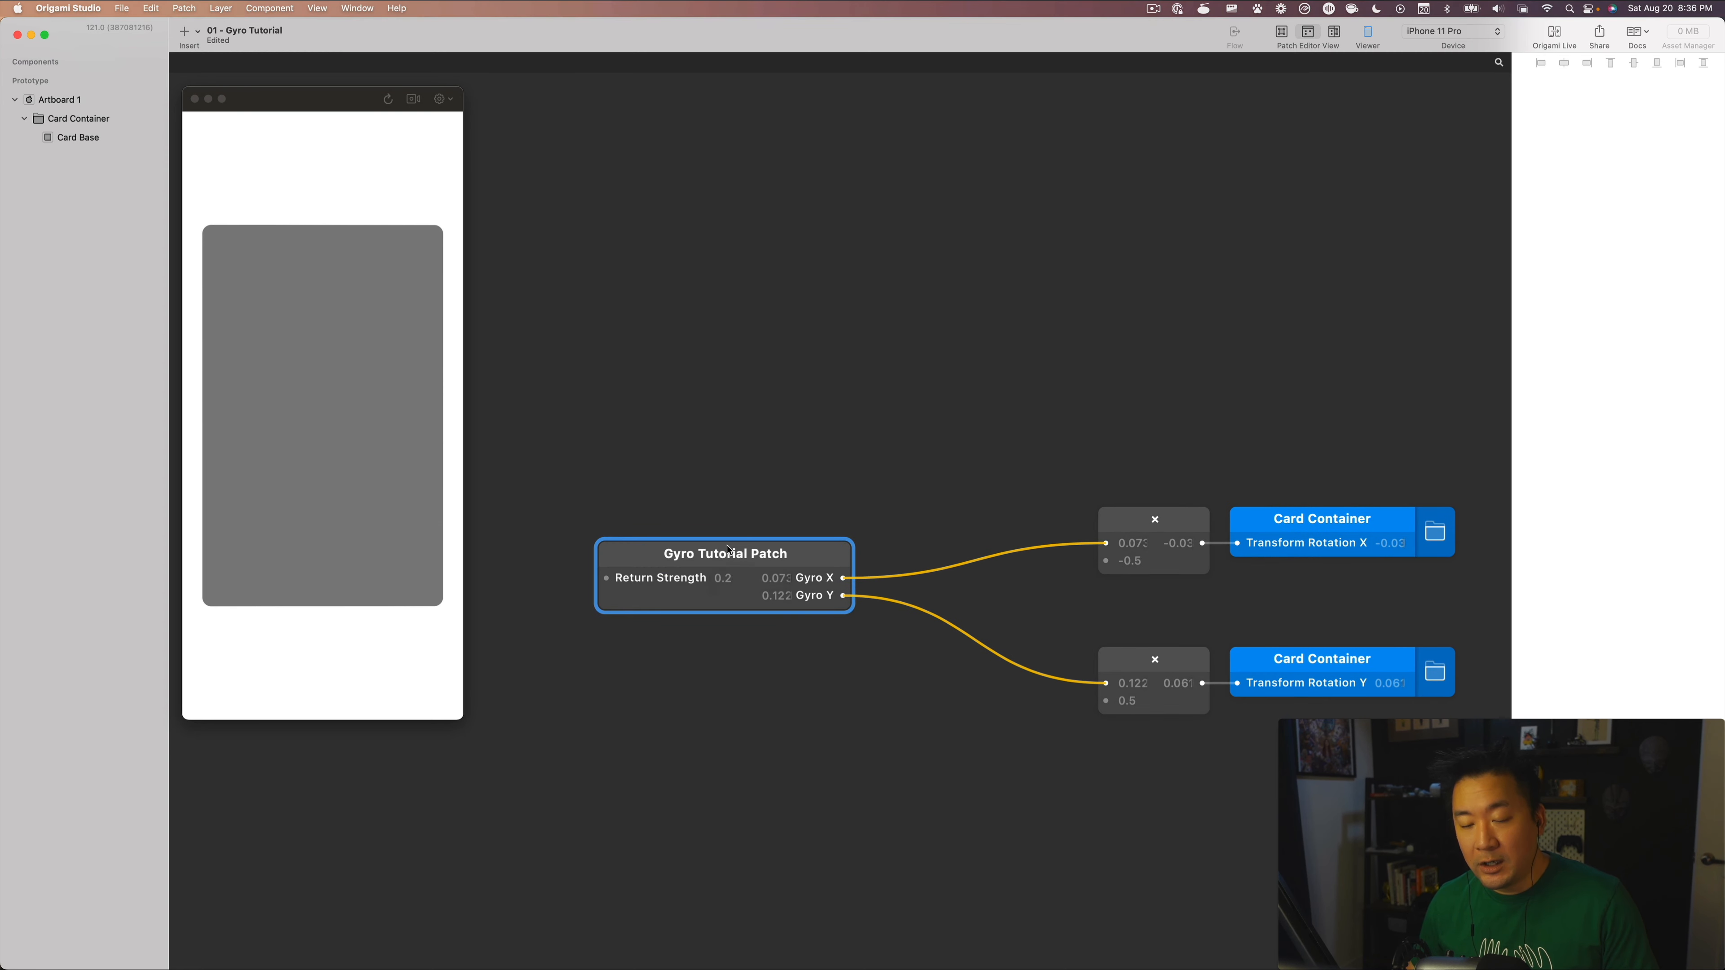
scroll(729, 549, "down", 3)
scroll(728, 549, "right", 2)
scroll(703, 604, "up", 1)
scroll(703, 605, "left", 1)
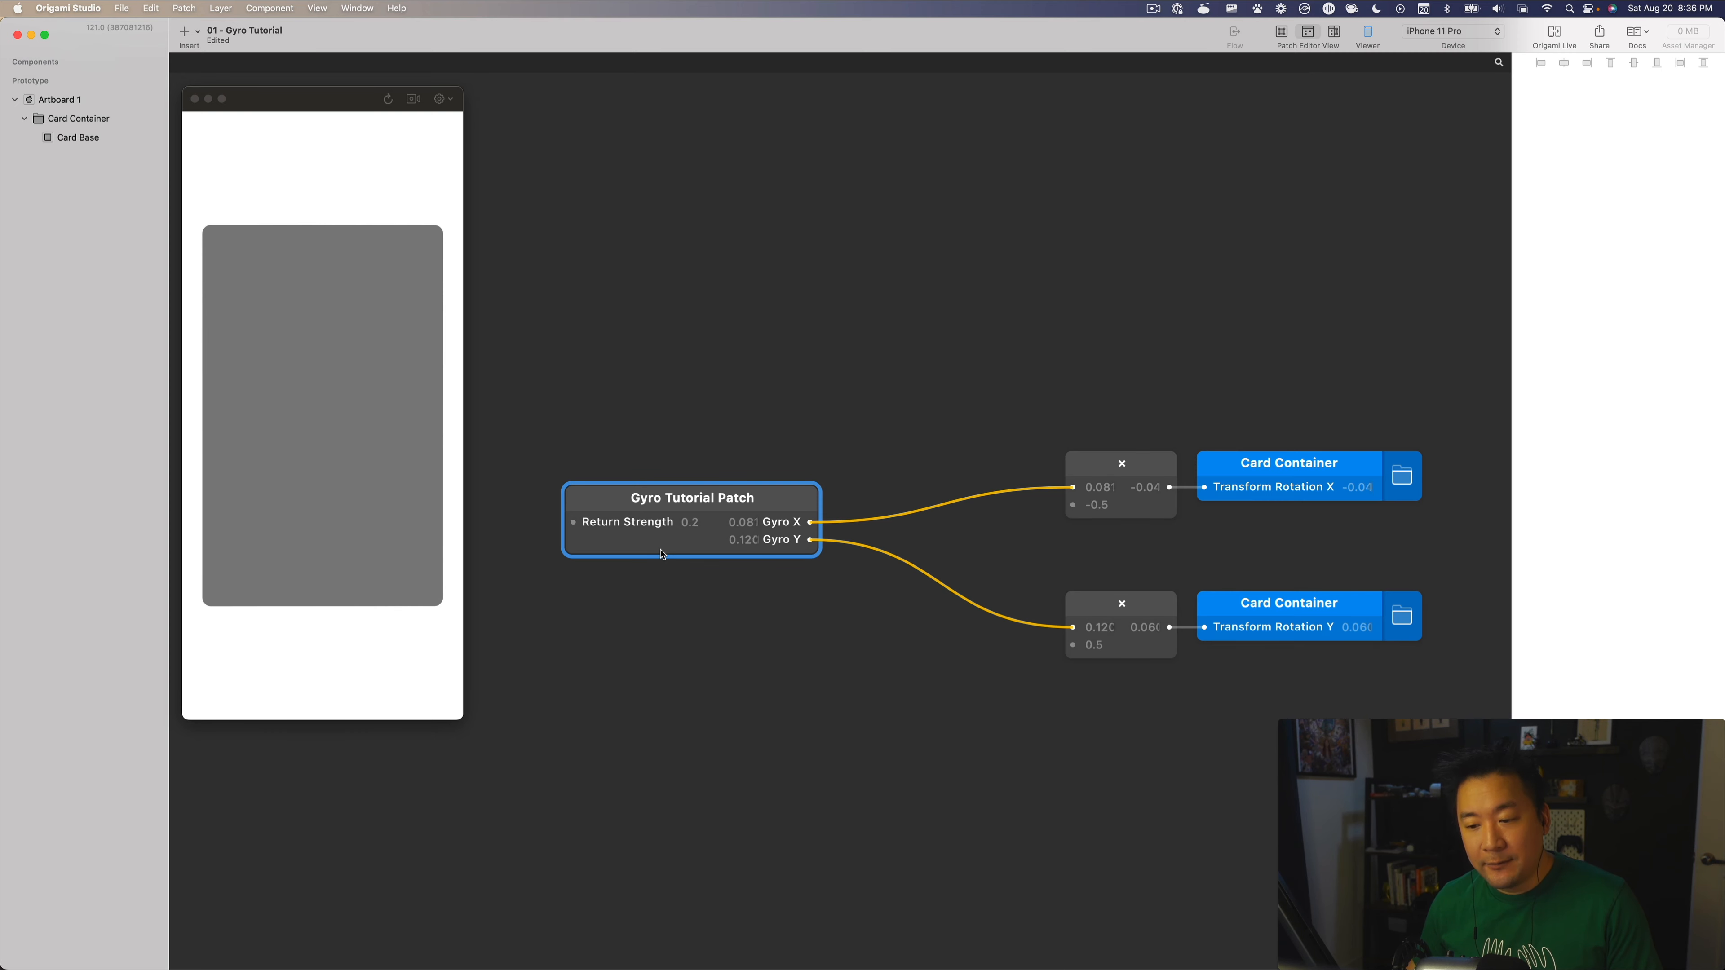
scroll(730, 661, "up", 1)
scroll(729, 660, "left", 1)
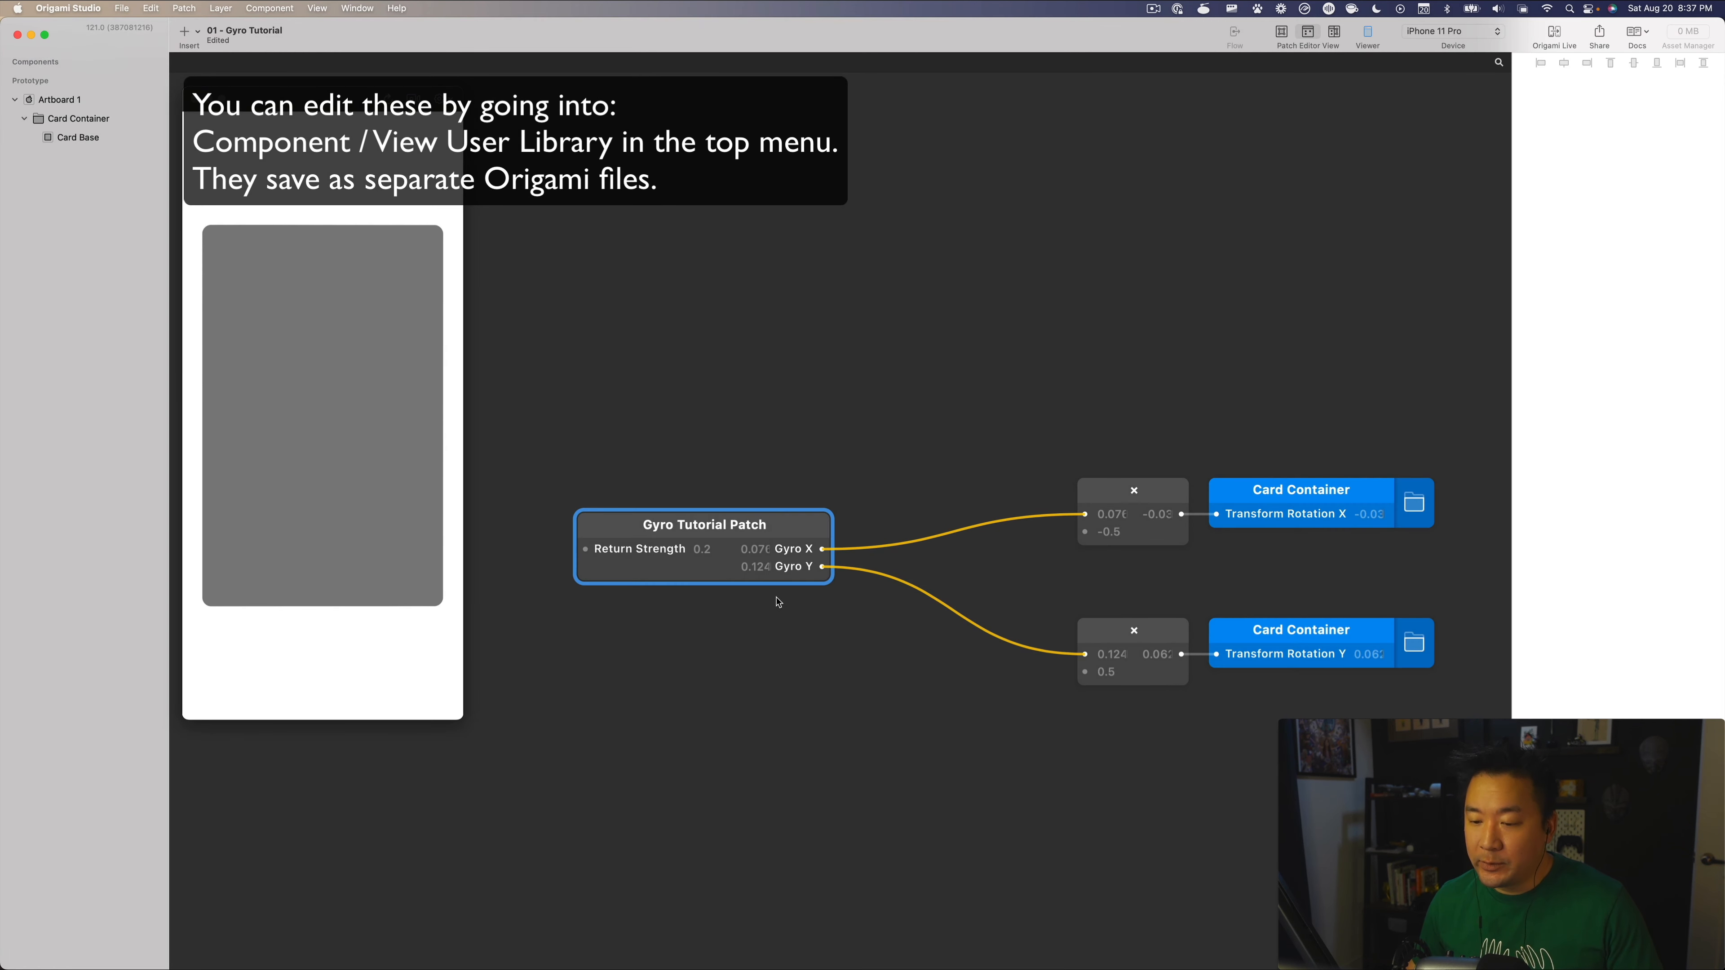
left_click_drag(778, 600, 602, 610)
left_click_drag(914, 541, 1049, 538)
left_click_drag(888, 575, 941, 577)
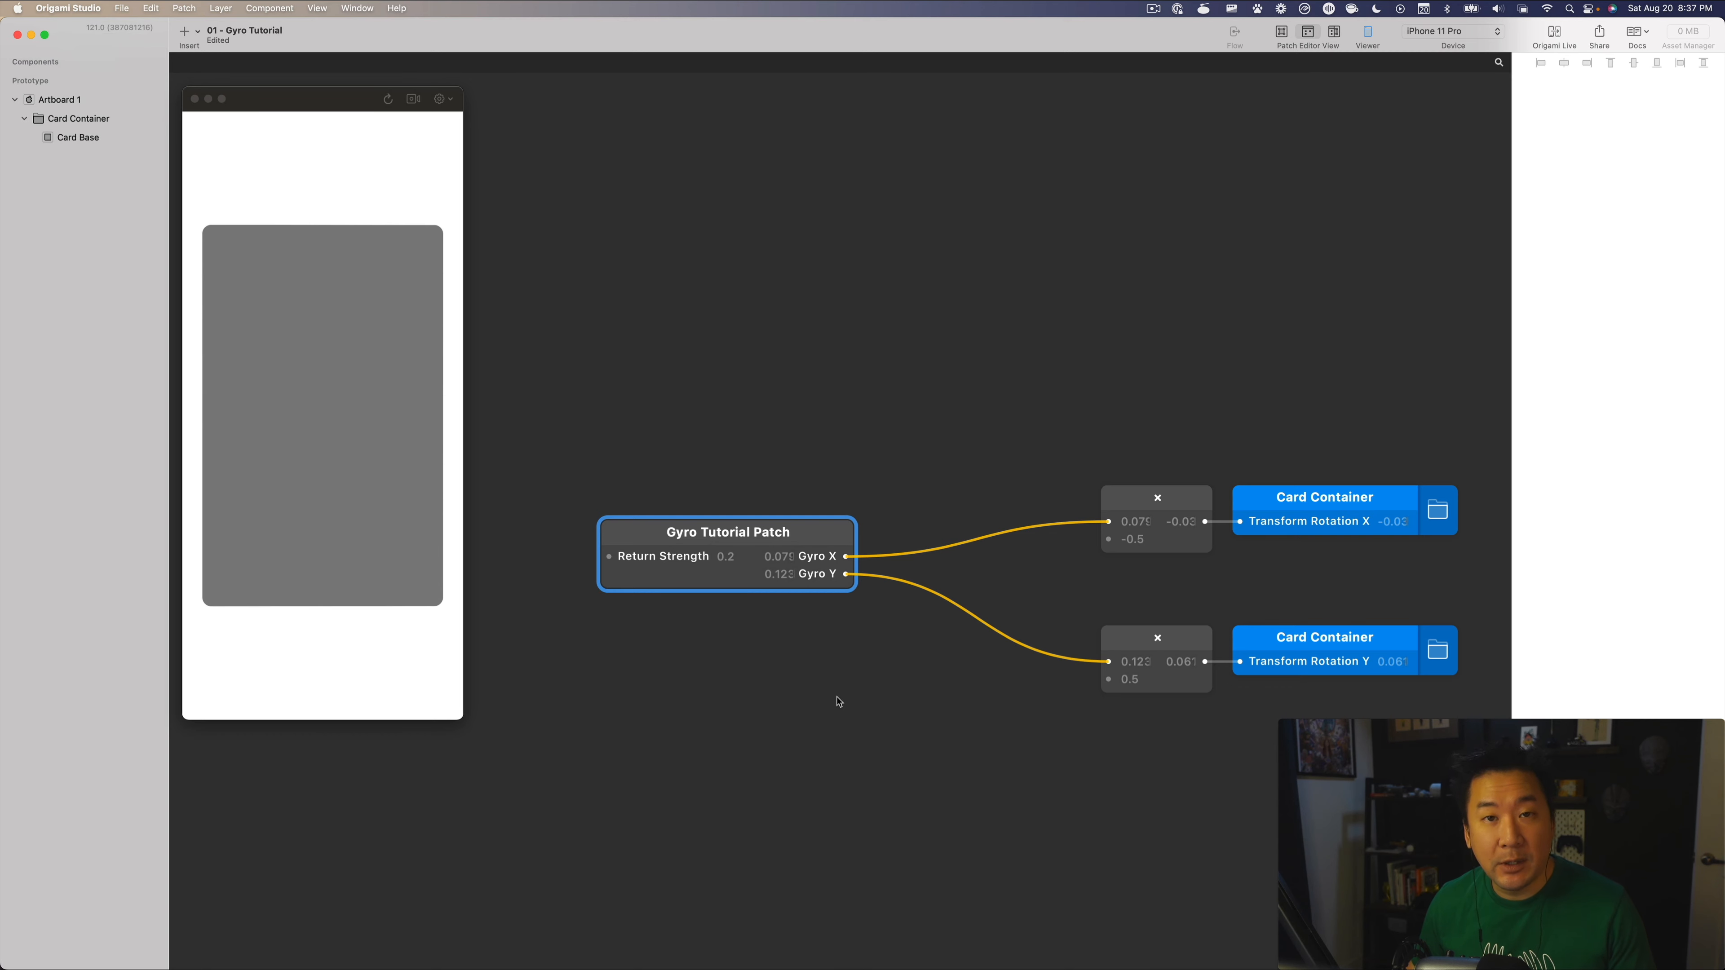
left_click_drag(827, 705, 714, 735)
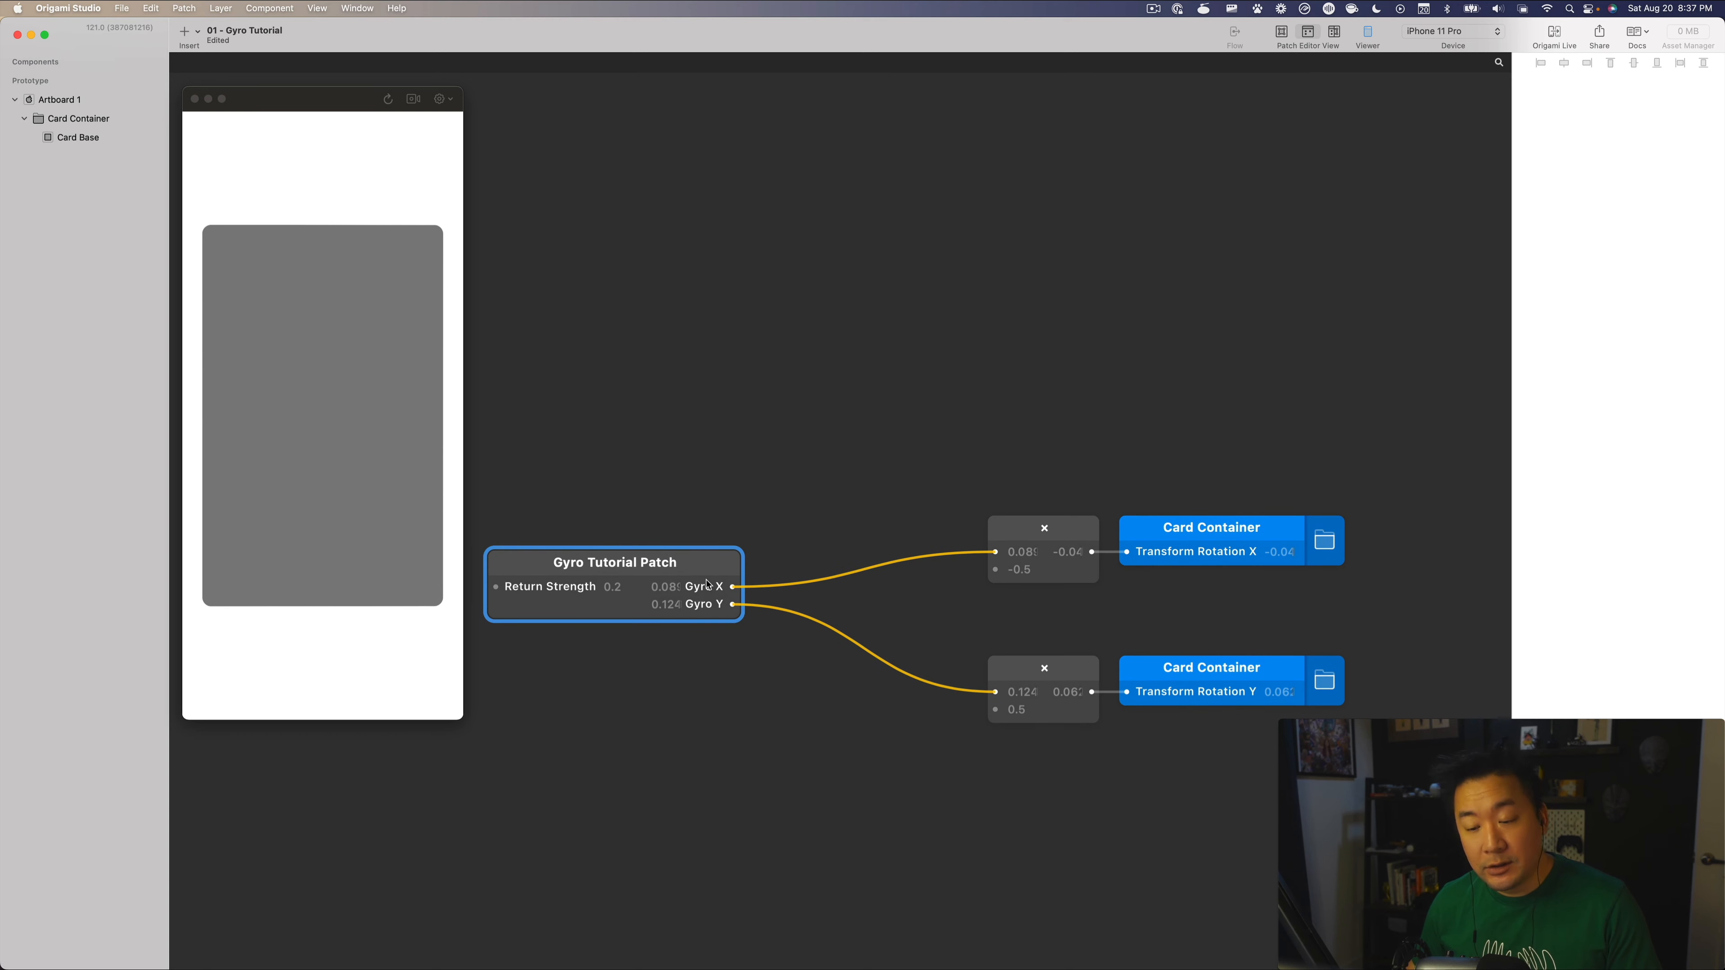
left_click_drag(698, 572, 741, 555)
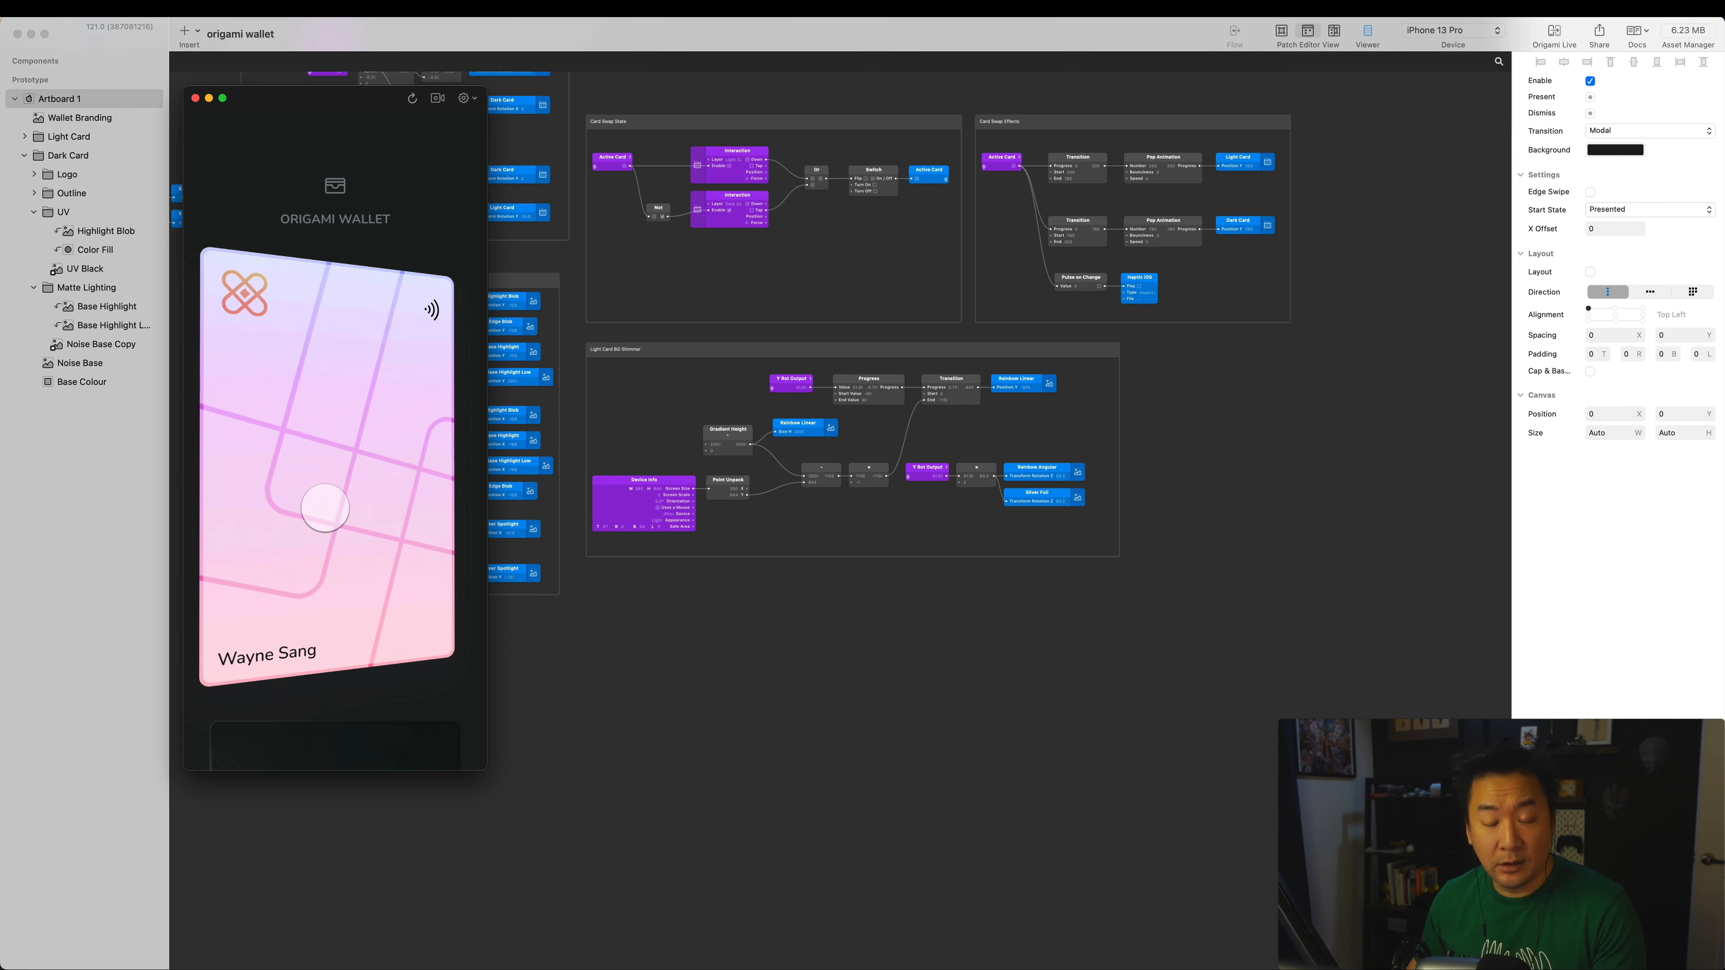
Switch to the origami wallet prototype and swap the light card for the dark card in its preview.
left_click(325, 508)
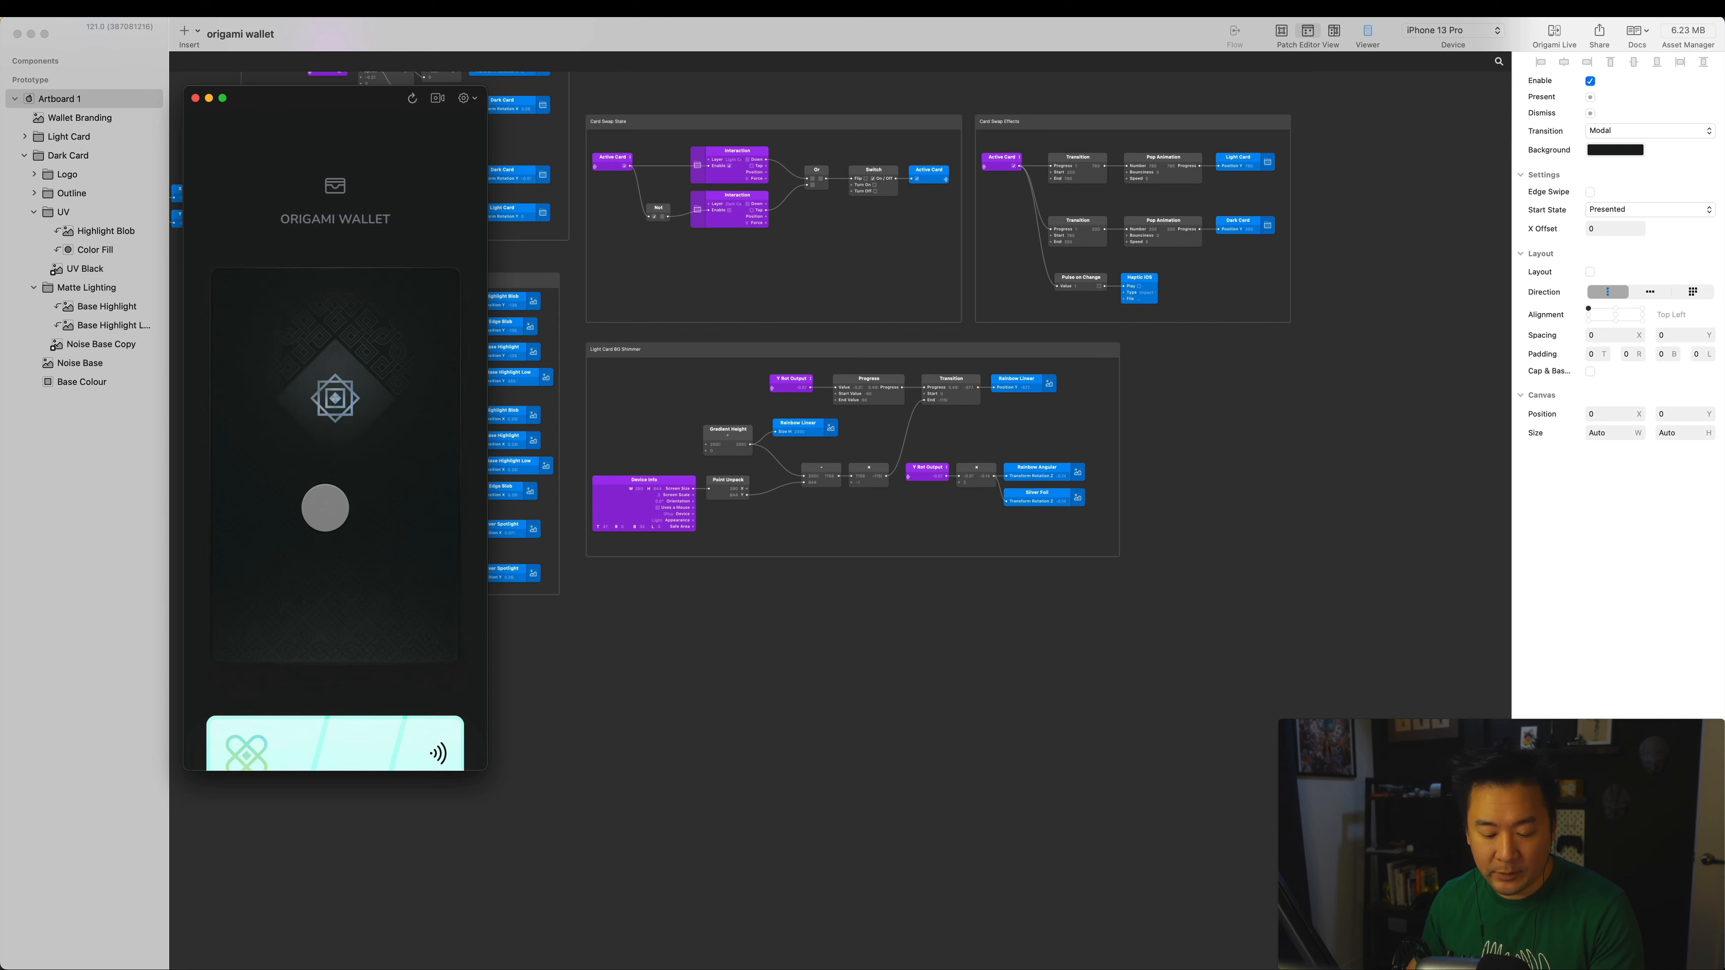
Swap the dark card for the light card in the origami wallet preview.
left_click(325, 508)
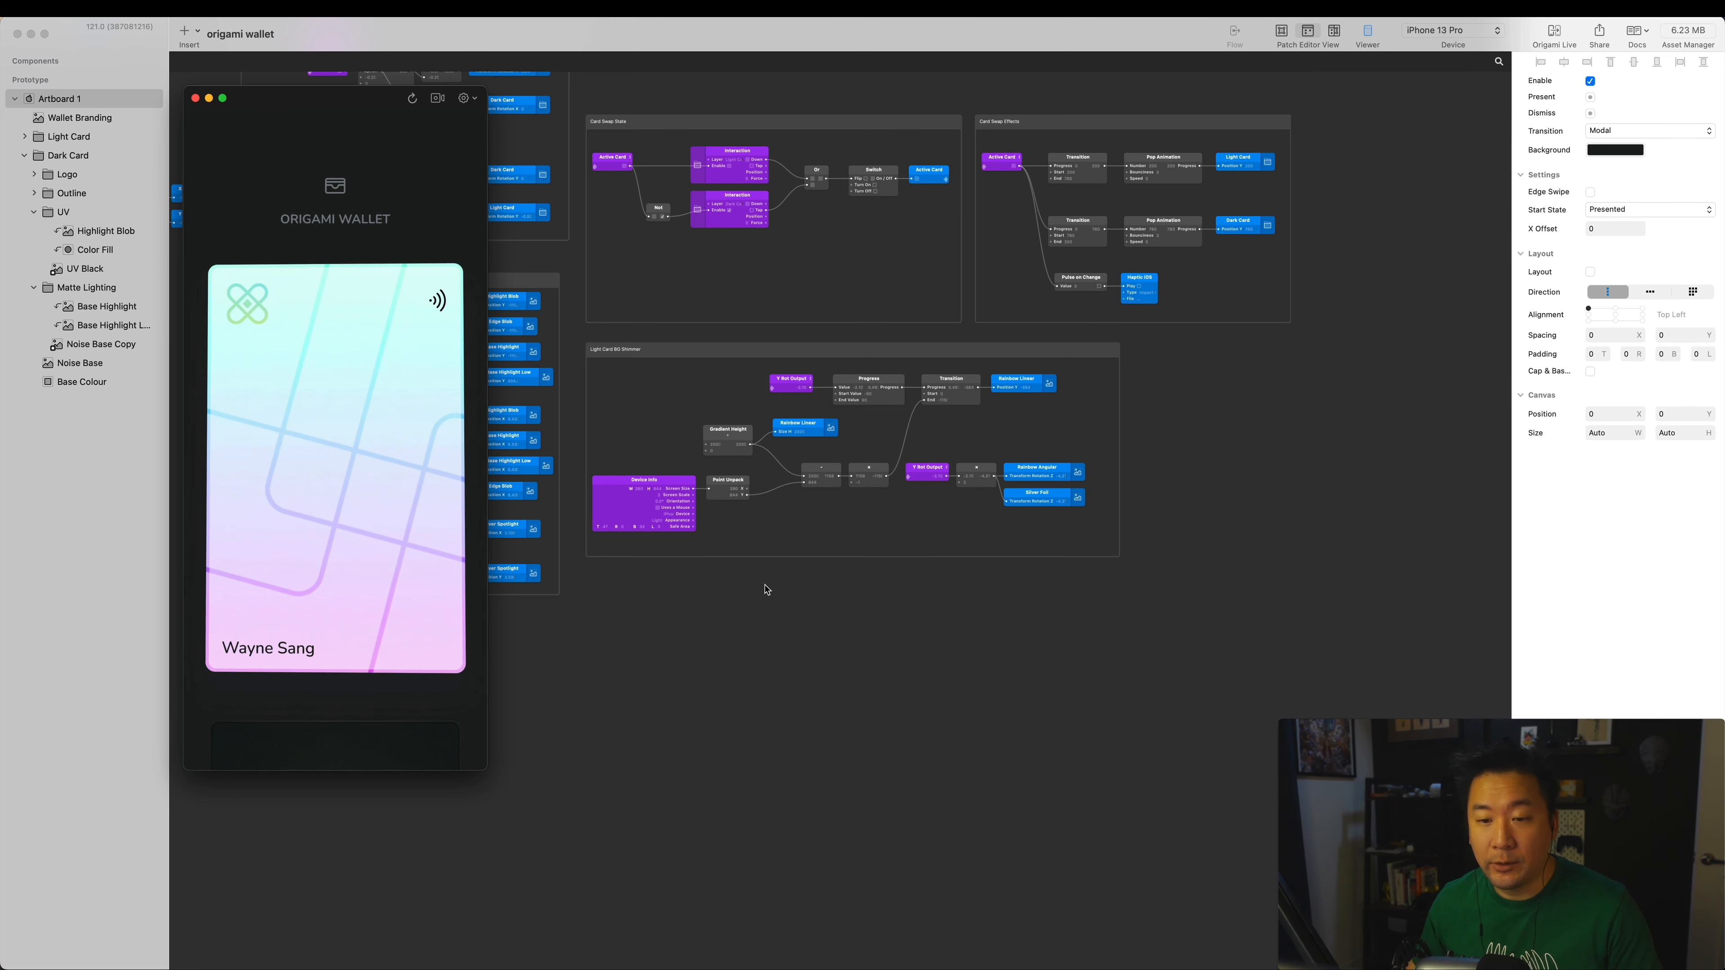
left_click_drag(768, 604, 889, 714)
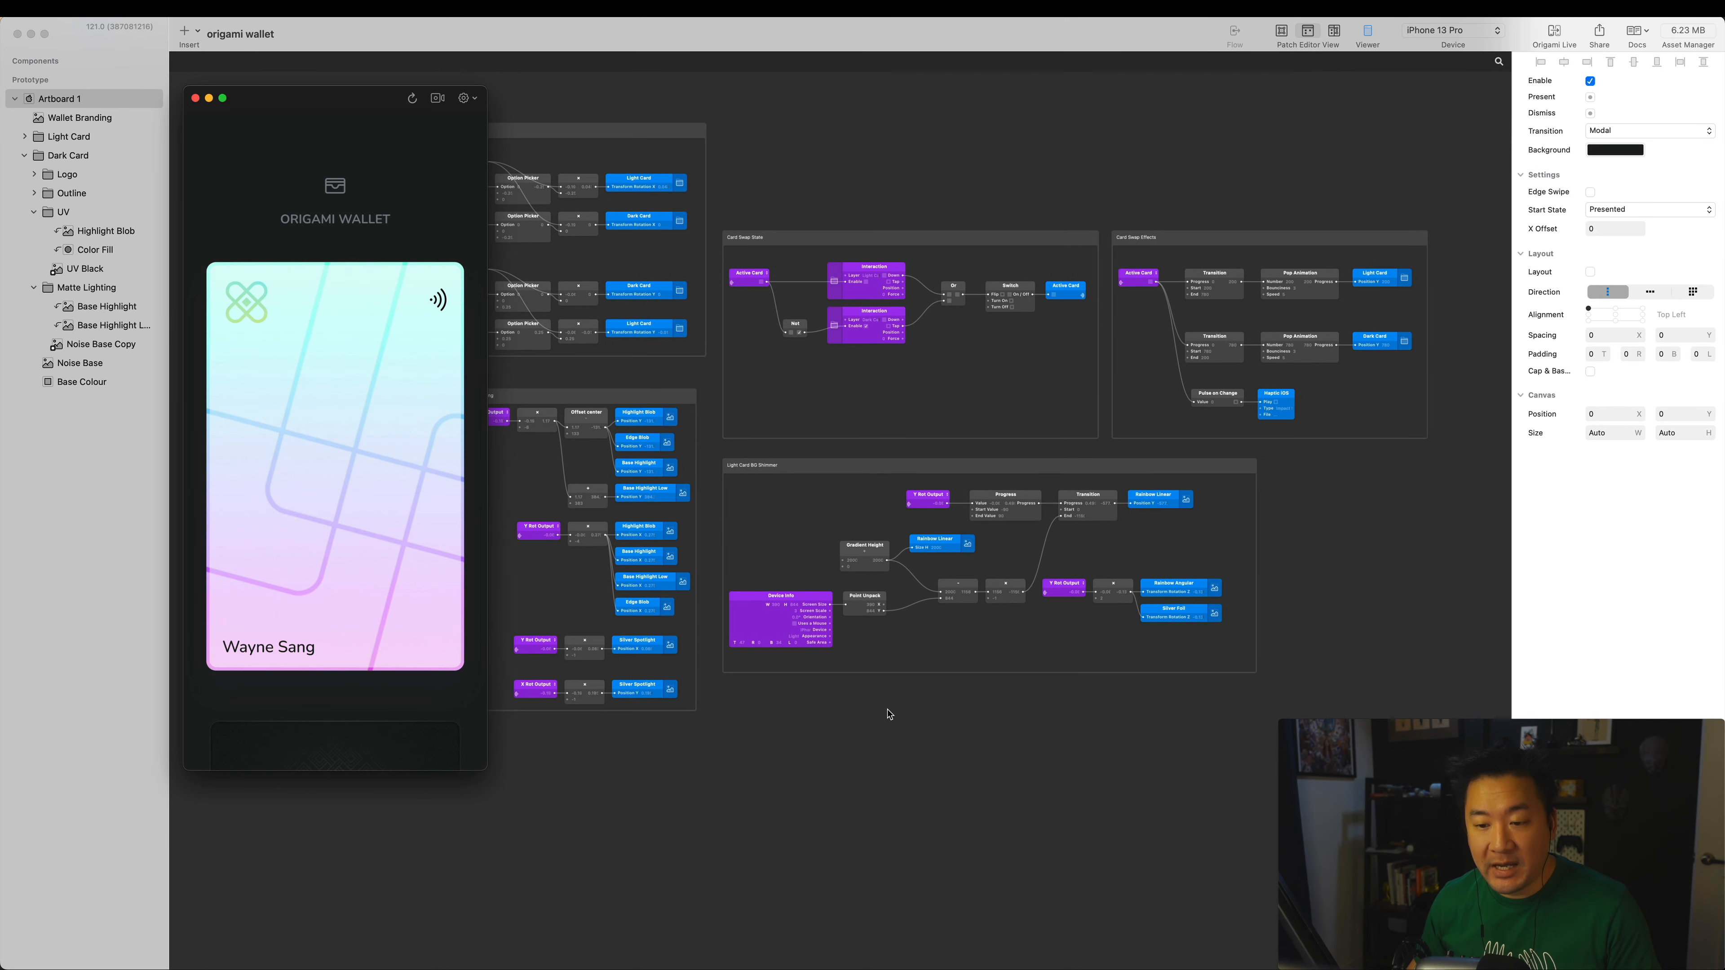
Switch to the Origami Tutorial Series design file and examine the rotation label and card container in the Basic Rotation diagram.
key("super+Tab")
scroll(568, 479, "up", 2)
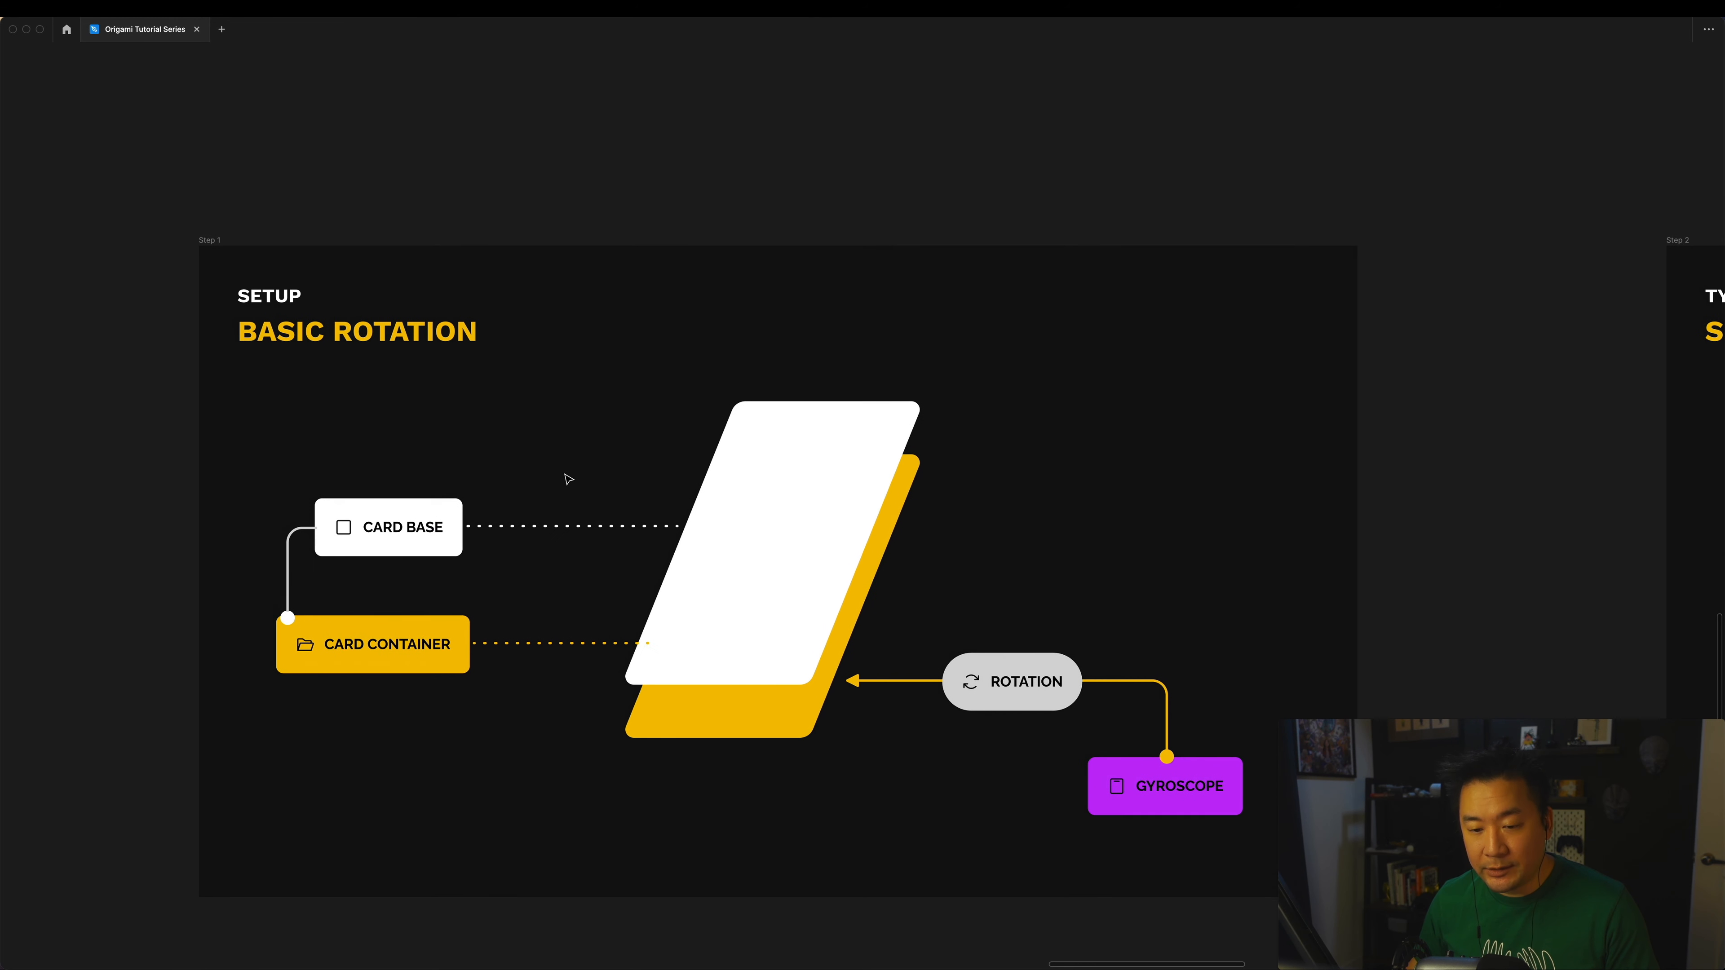
scroll(568, 478, "down", 1)
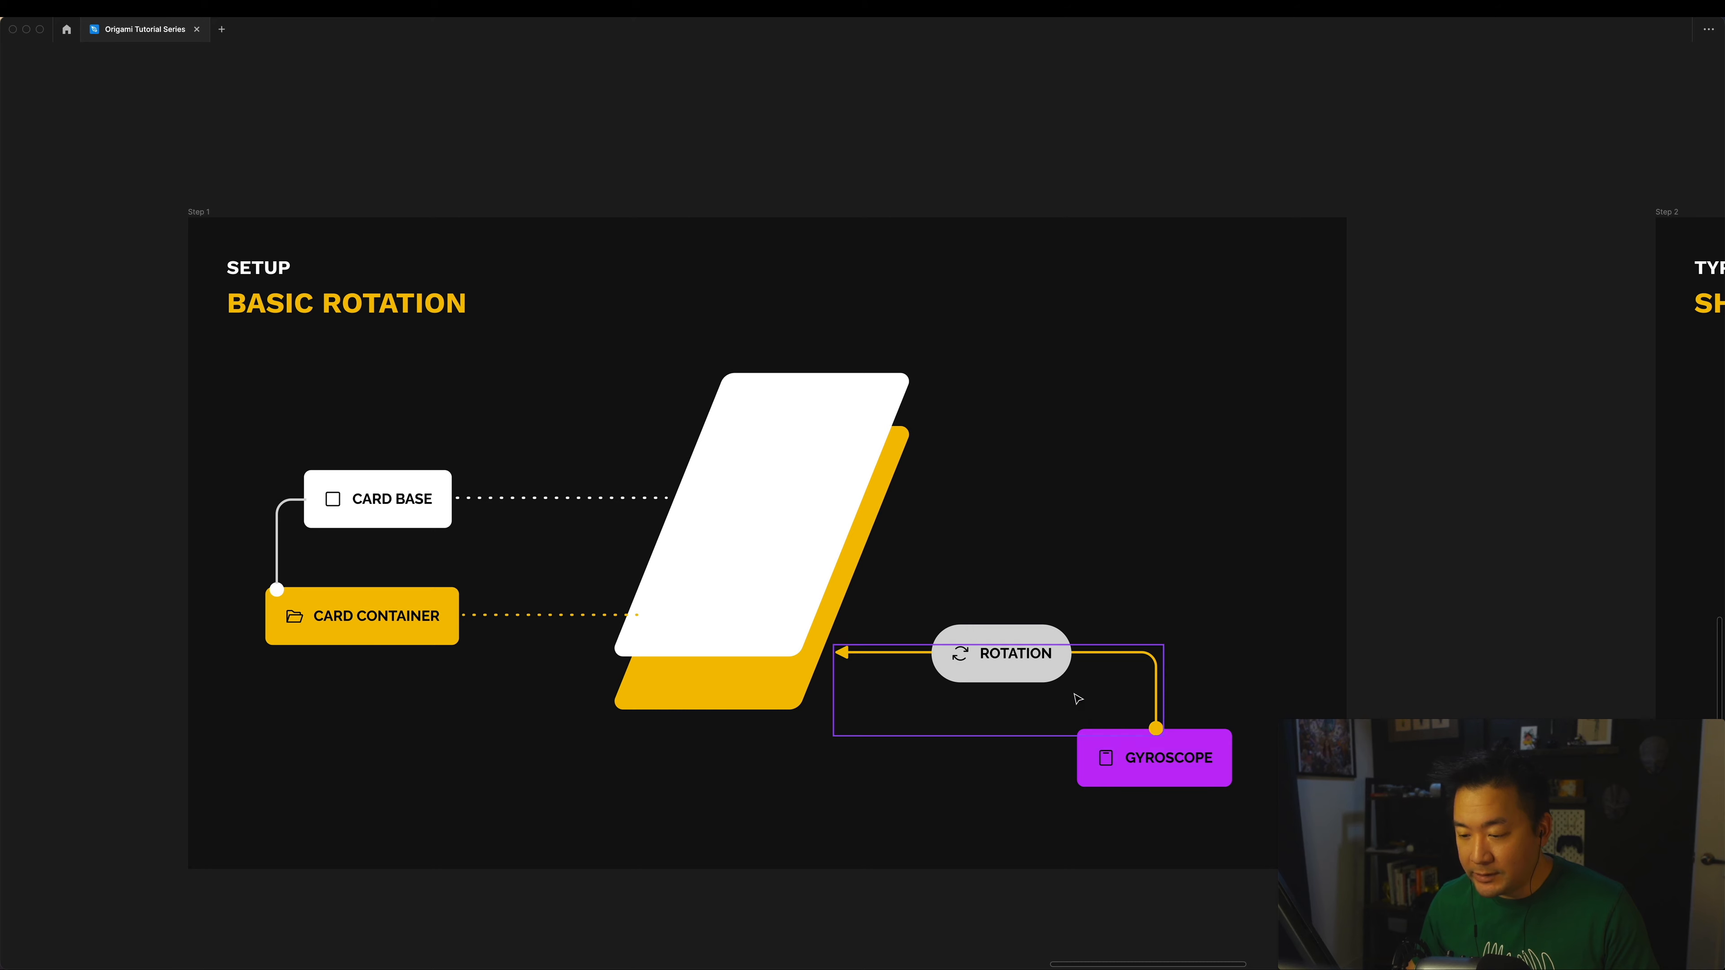
left_click(1007, 667)
left_click(782, 698)
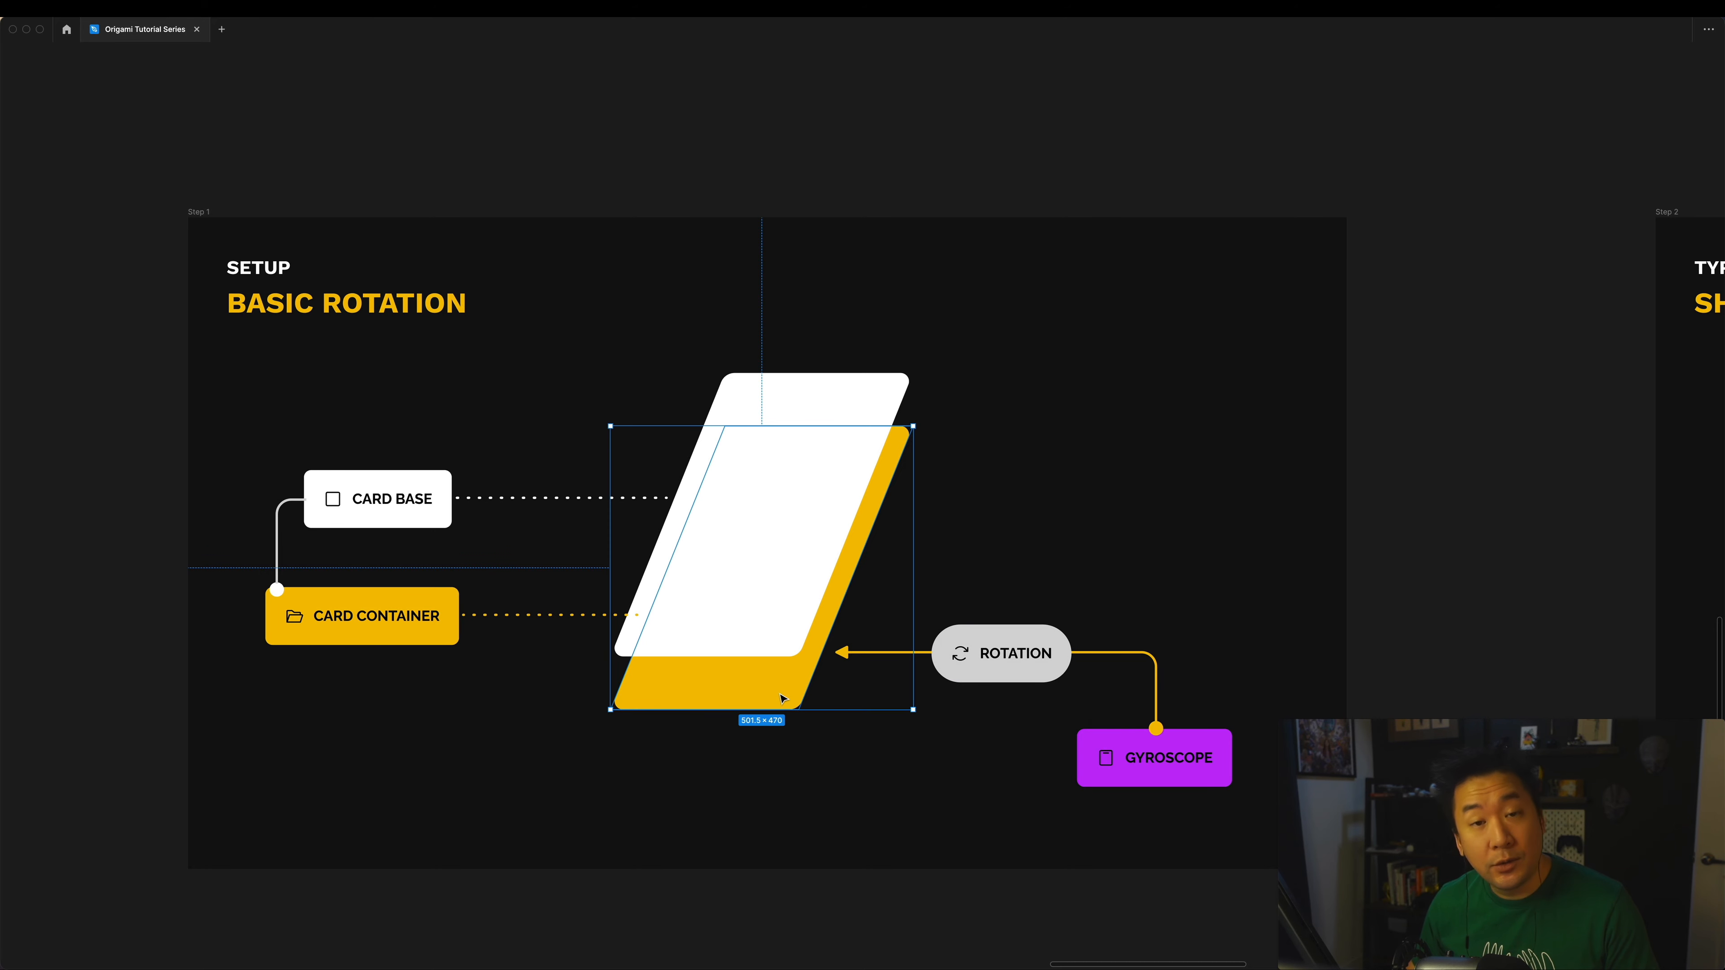
Go to the Shimmer Gradient diagram and examine its card container, card base, gradient and gyroscope elements.
key("n")
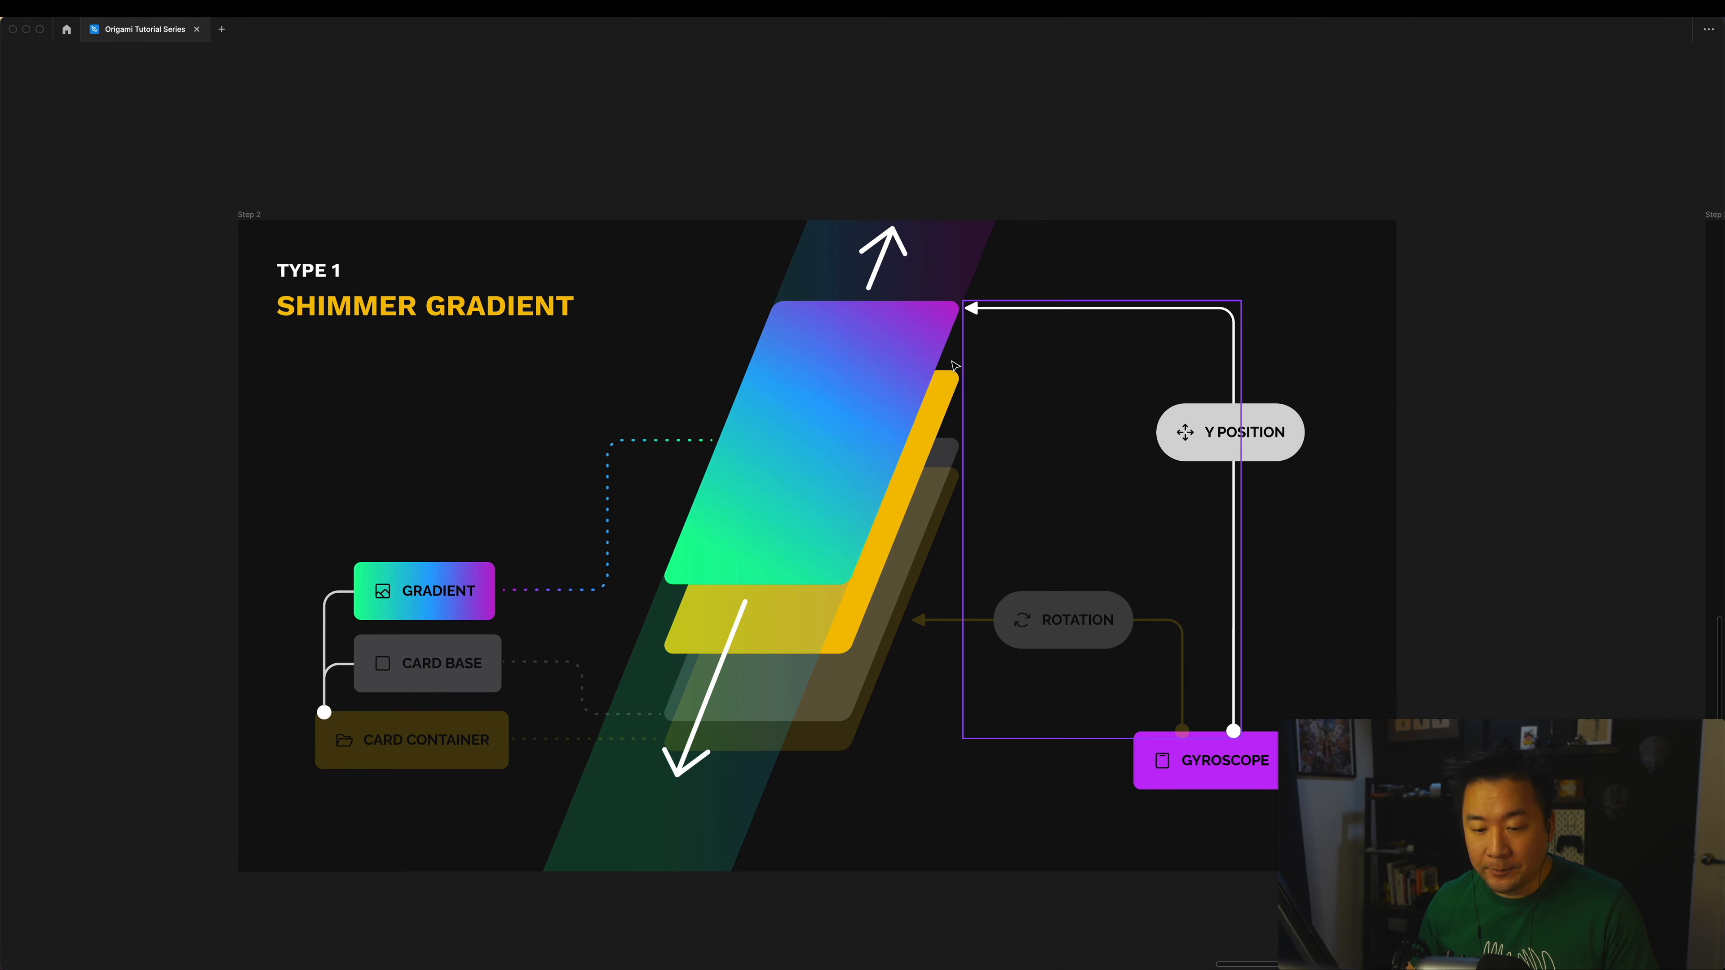
left_click(456, 752)
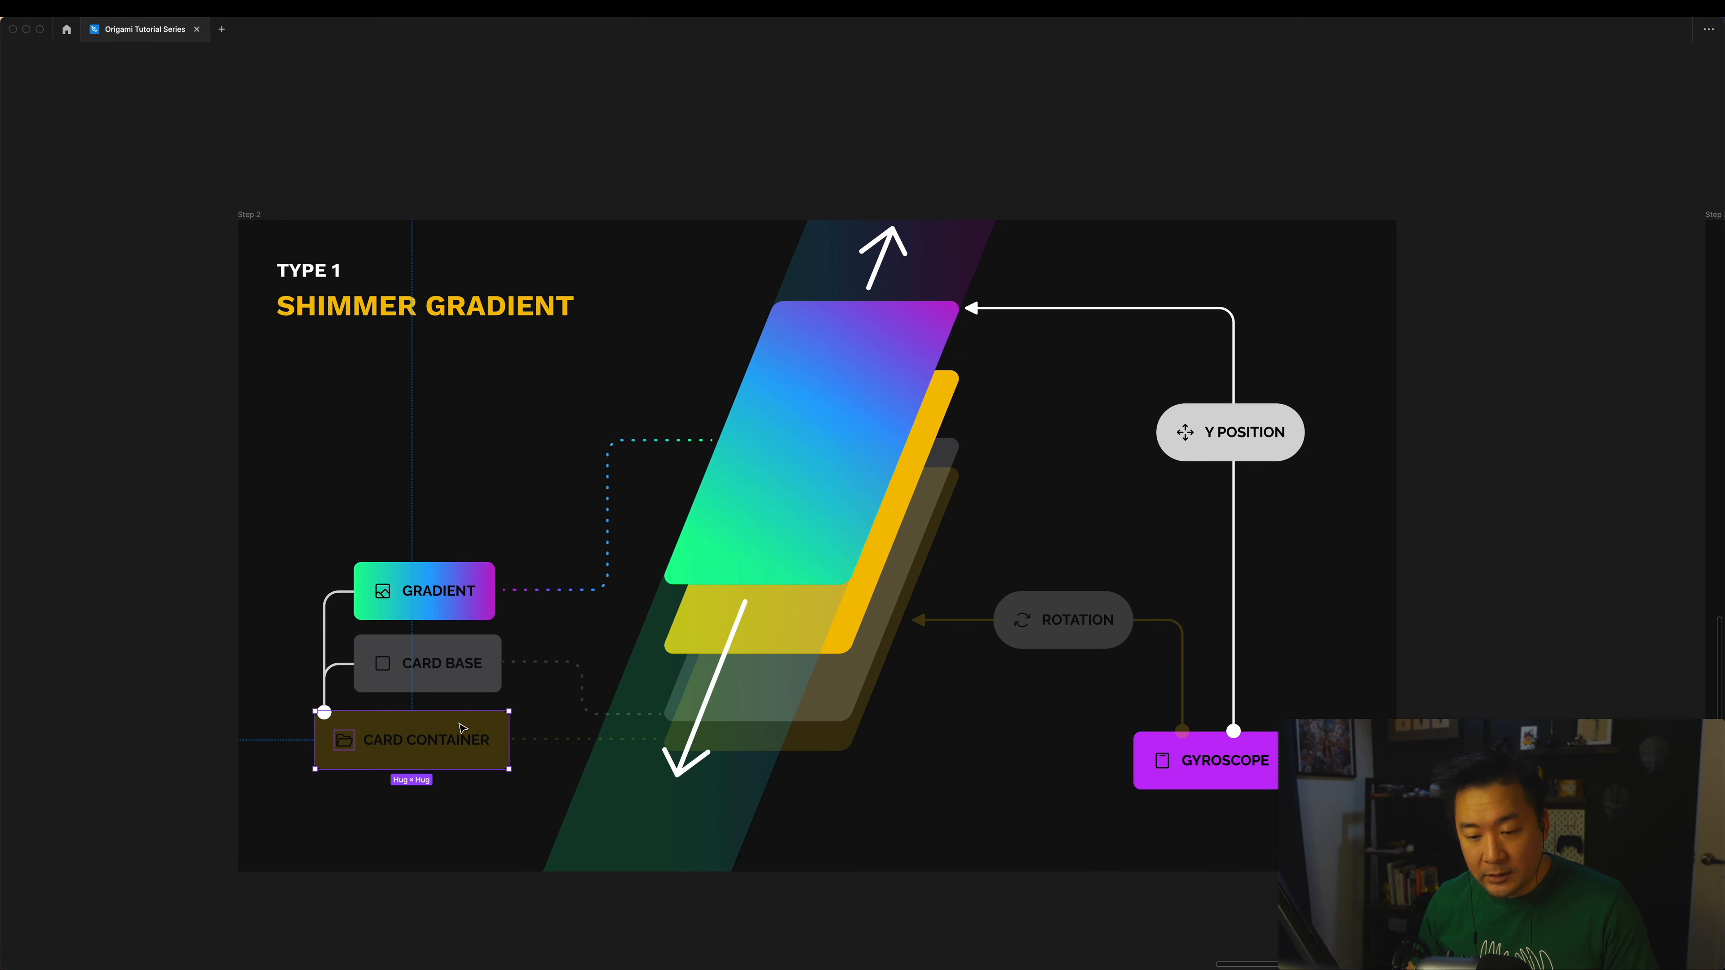
left_click(457, 678)
left_click(446, 601)
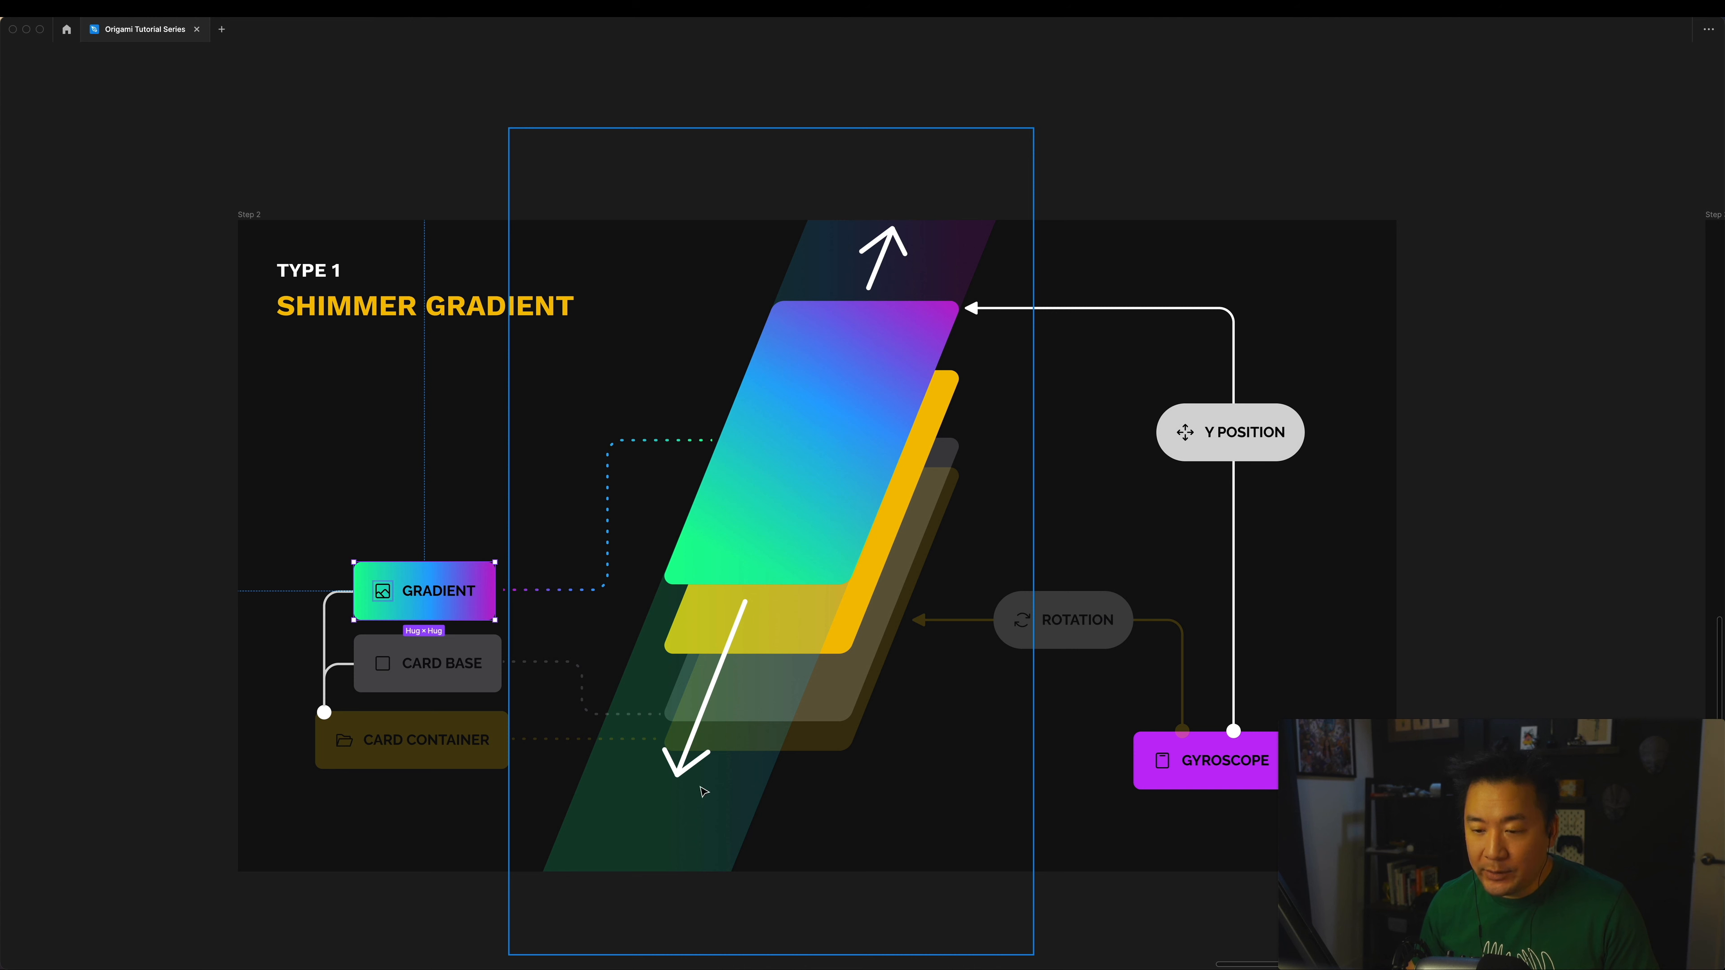
left_click(1271, 771)
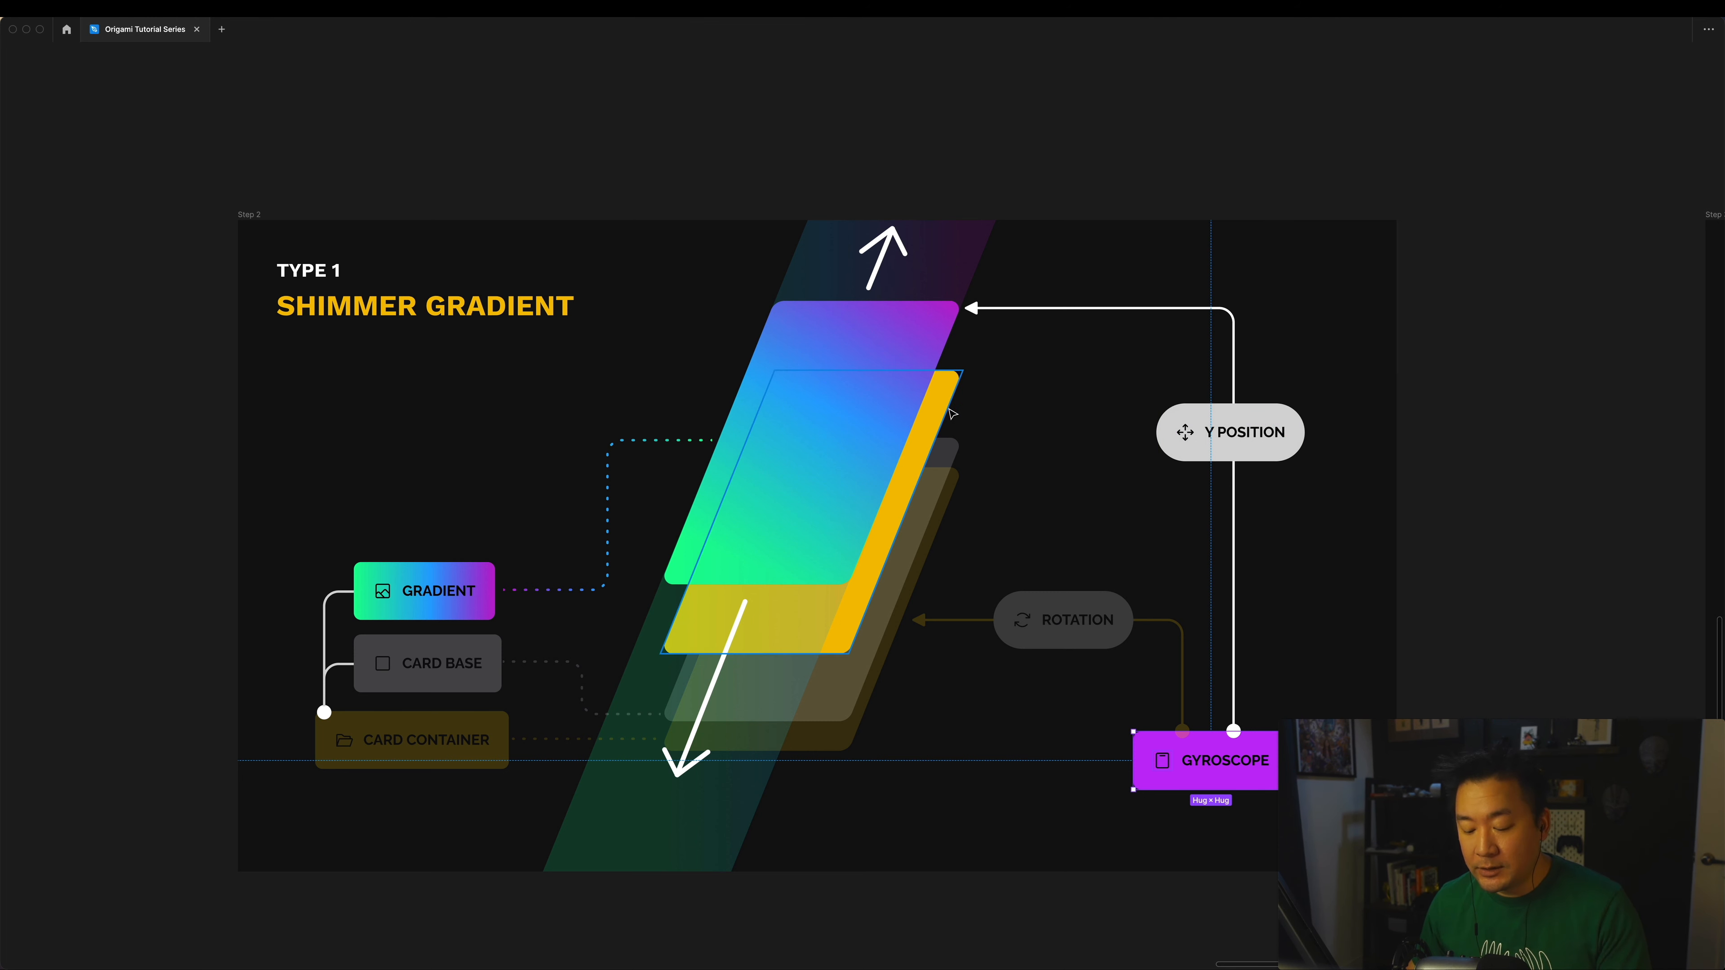
scroll(1019, 245, "right", 2)
scroll(1018, 245, "up", 1)
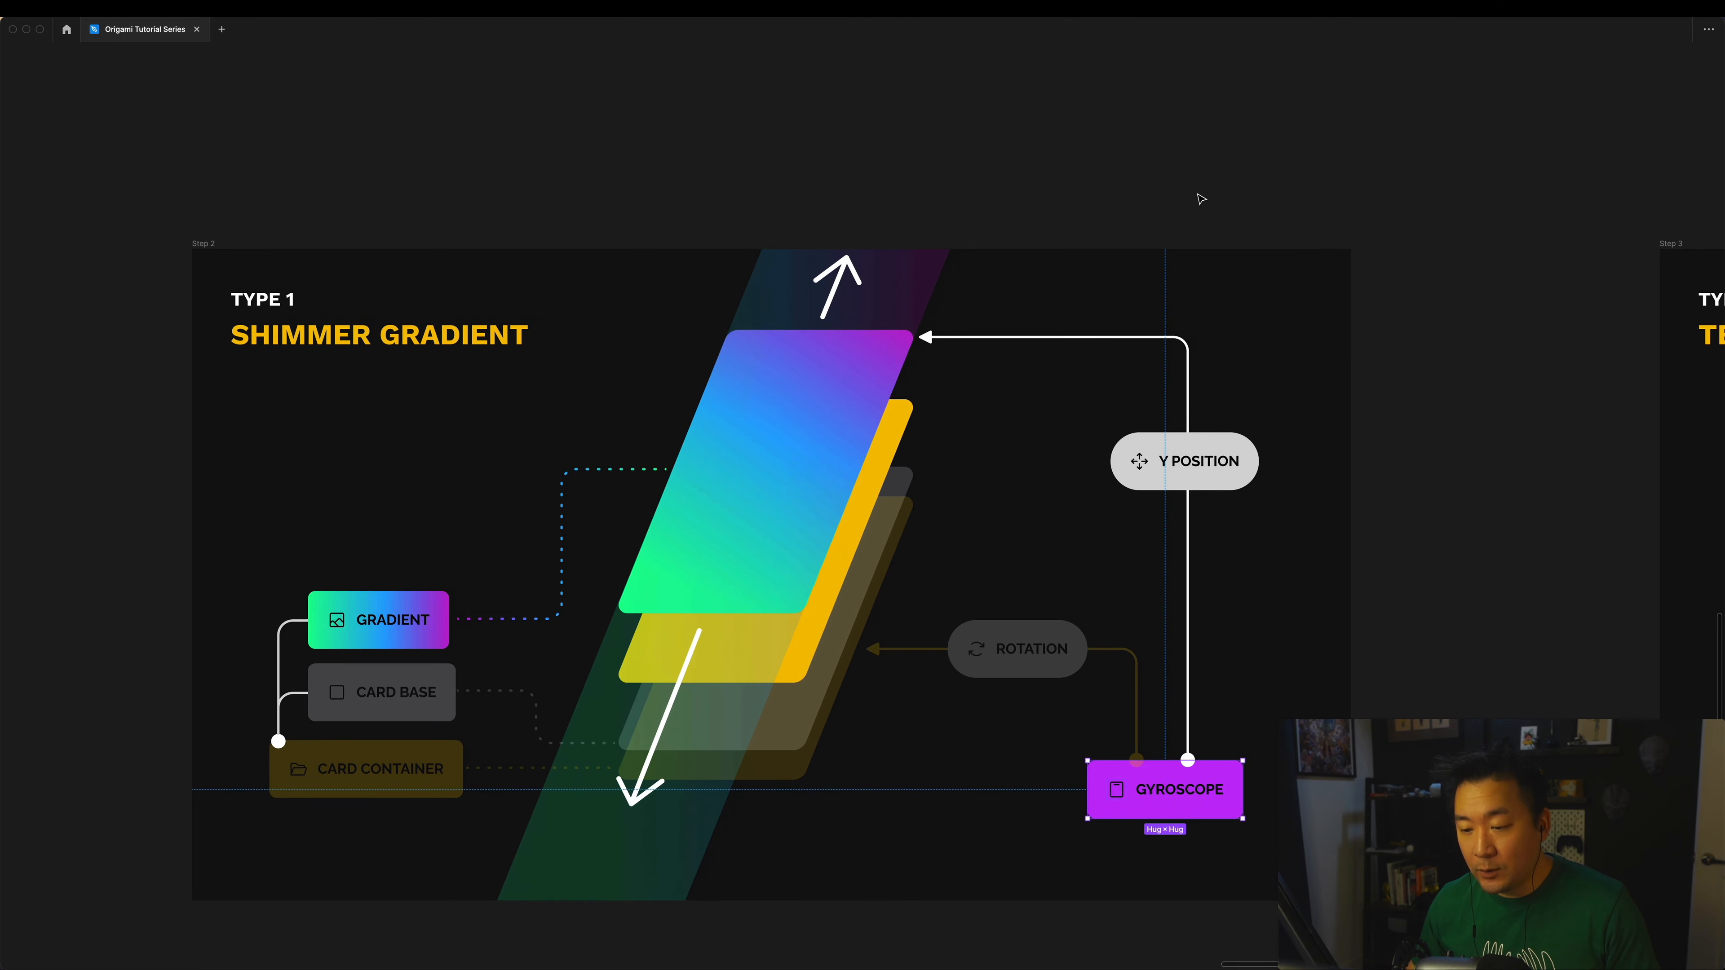
Switch back to the origami wallet prototype in Origami Studio, tilt the previewed card, collapse Dark Card and expand Light Card.
key("super+Tab")
left_click(279, 484)
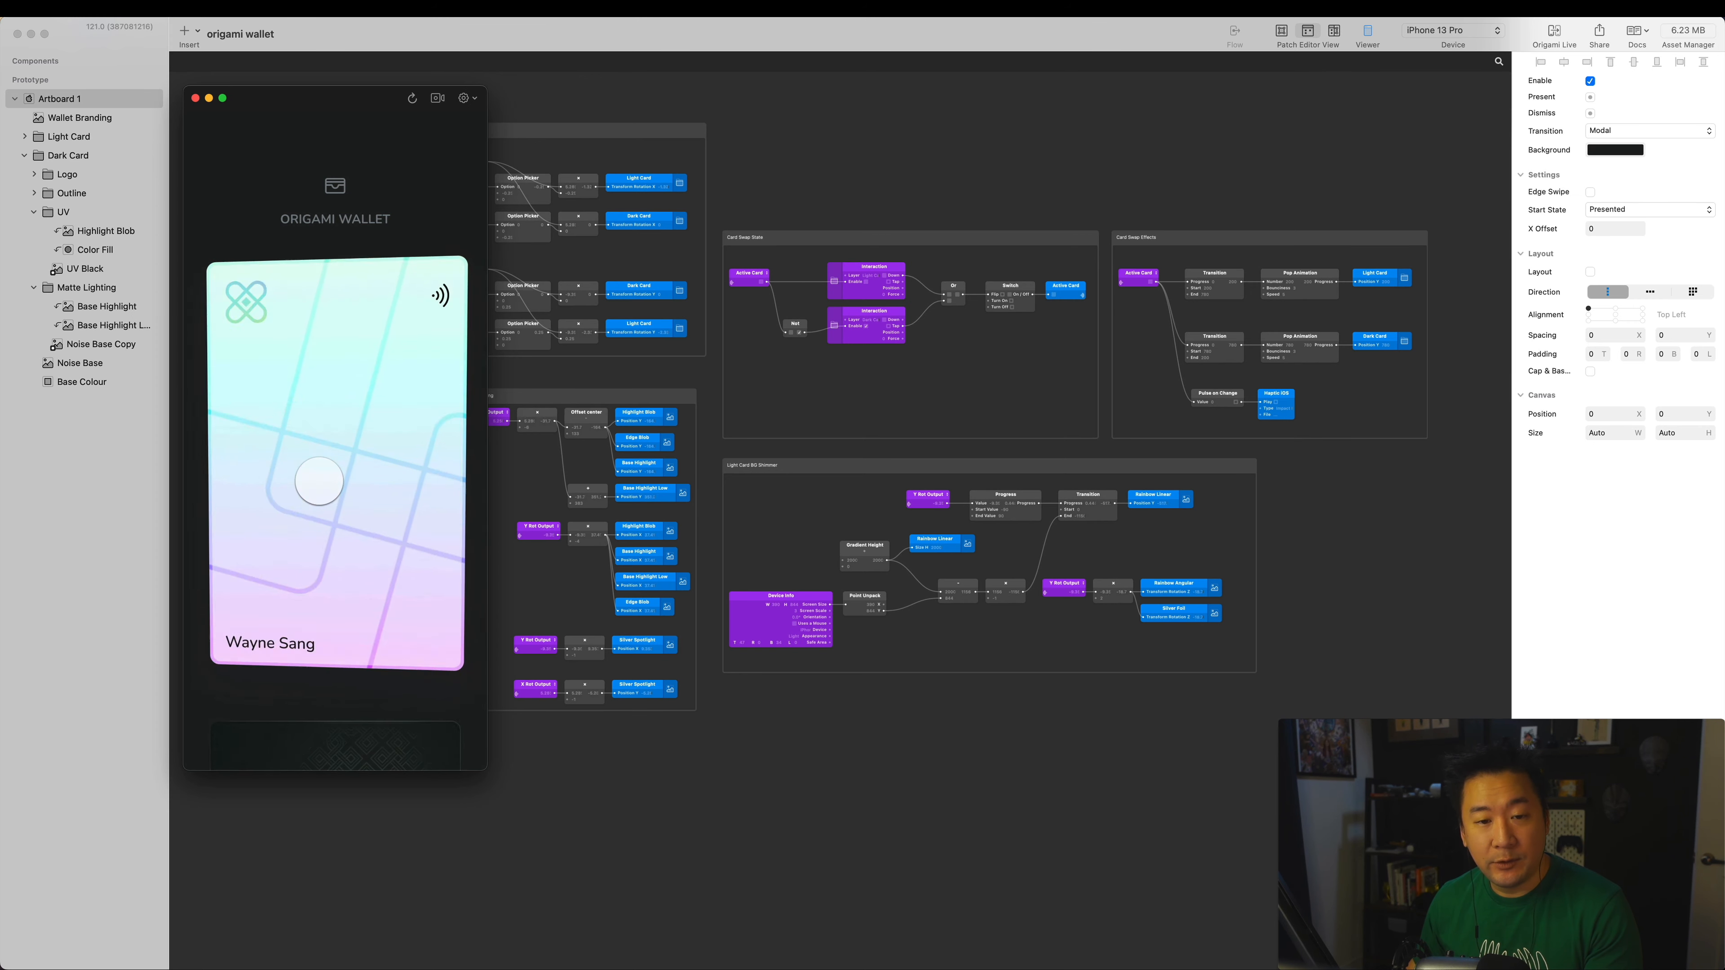
left_click(24, 155)
left_click(24, 137)
Temporarily turn off Clip Content on the Light Card group to reveal the whole gradient, and turn it back on.
left_click(55, 138)
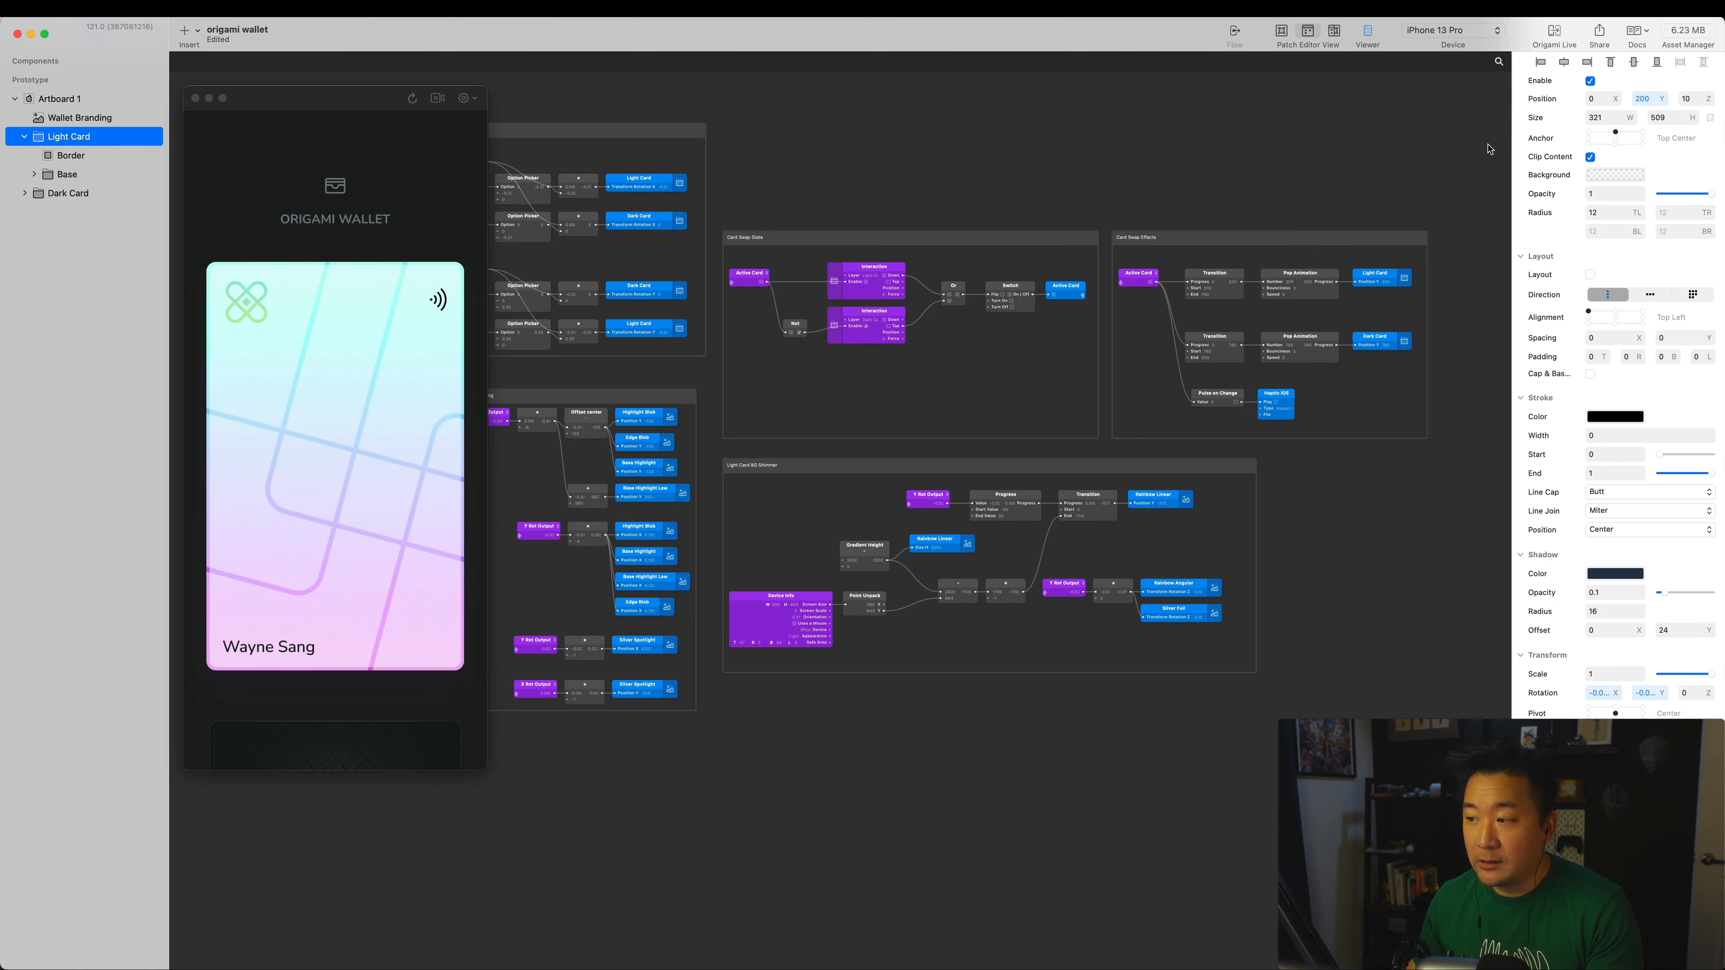
left_click(1590, 158)
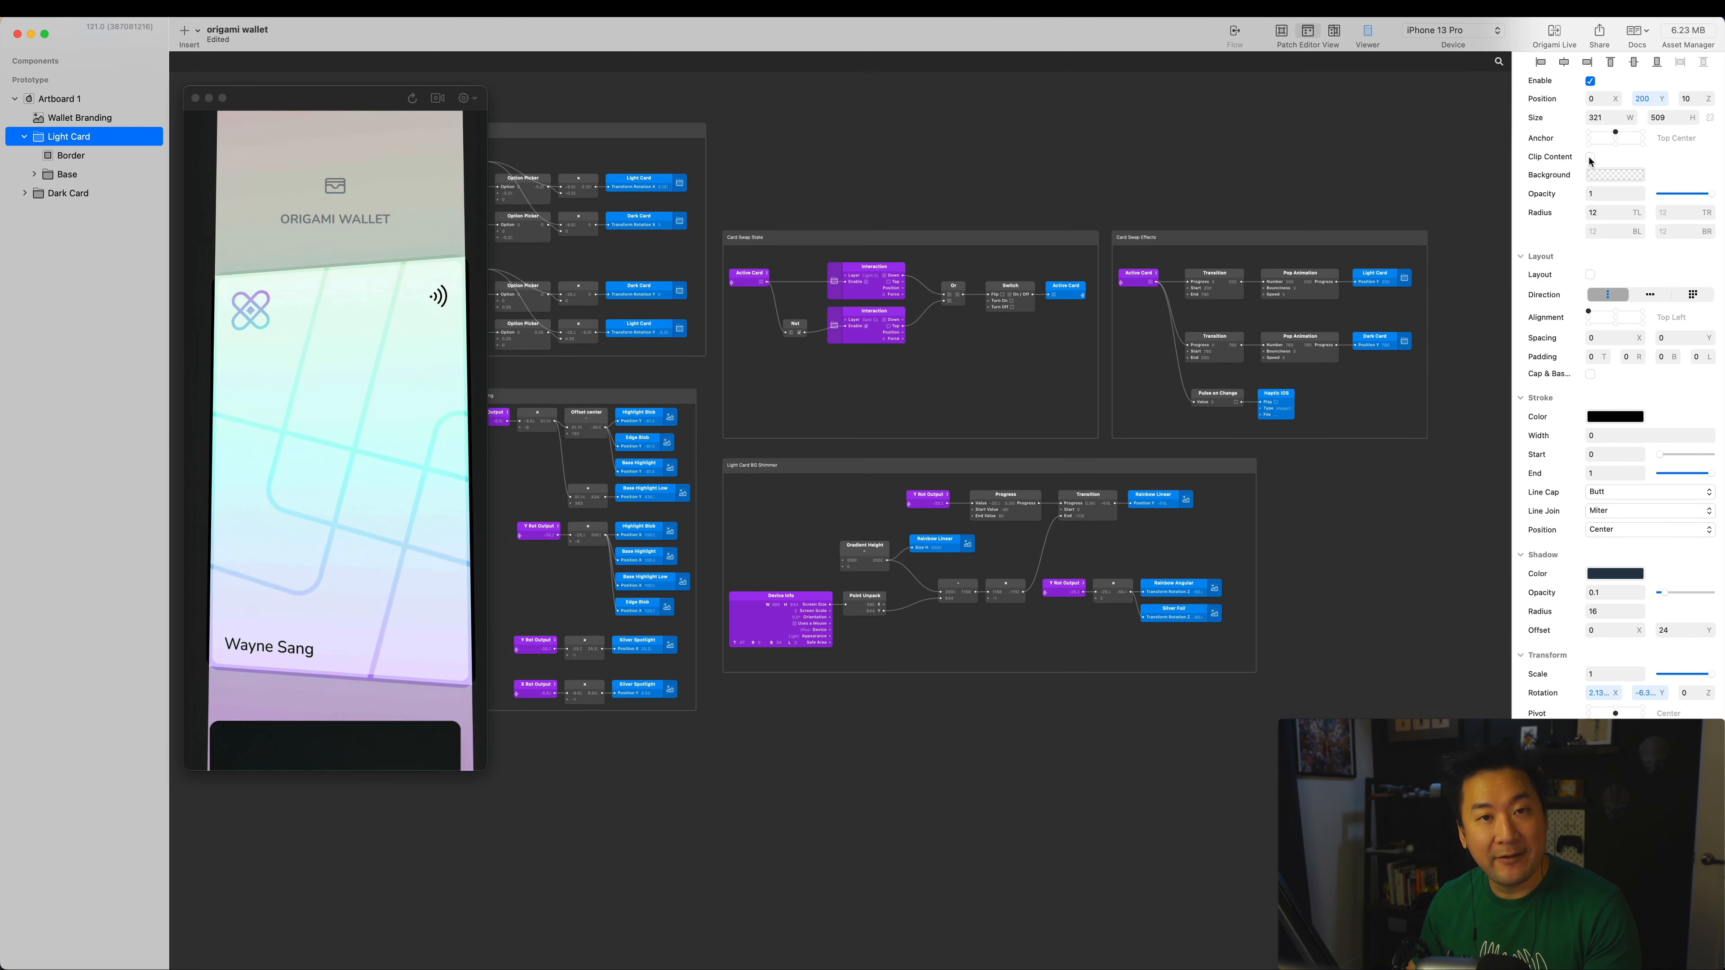
left_click(1589, 158)
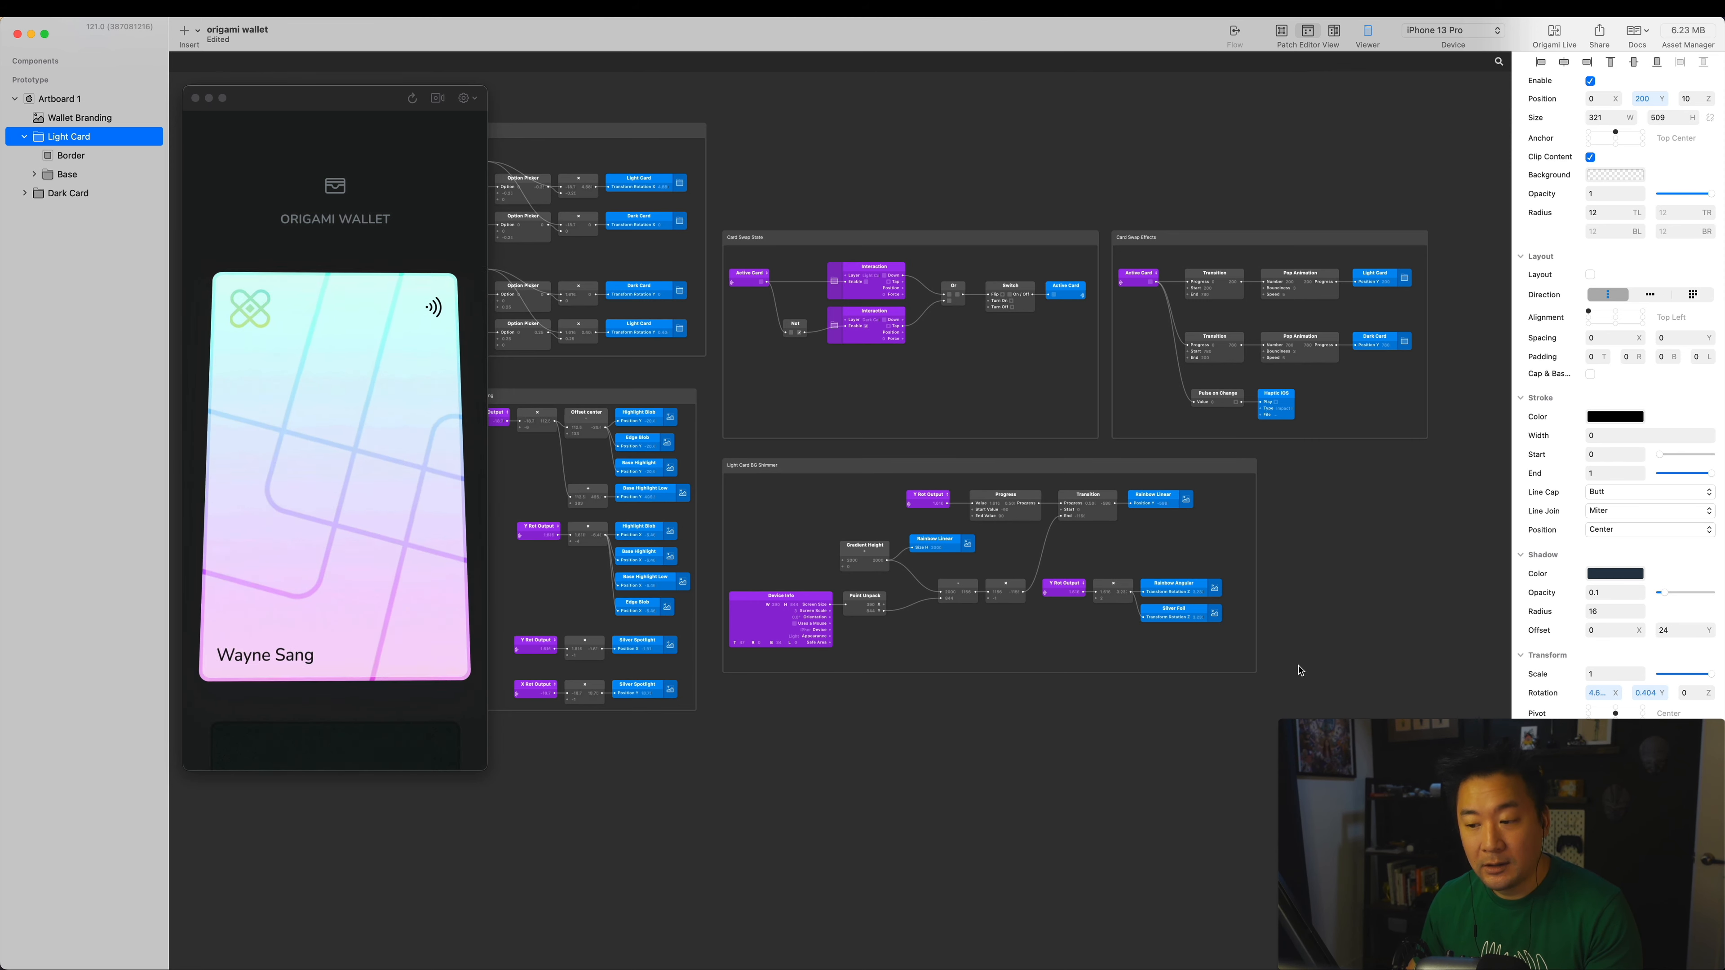
Trace the Light Card BG Shimmer patches from Rainbow Linear's Position Y back through Transition and Progress to Y Rot Output.
scroll(929, 569, "up", 2)
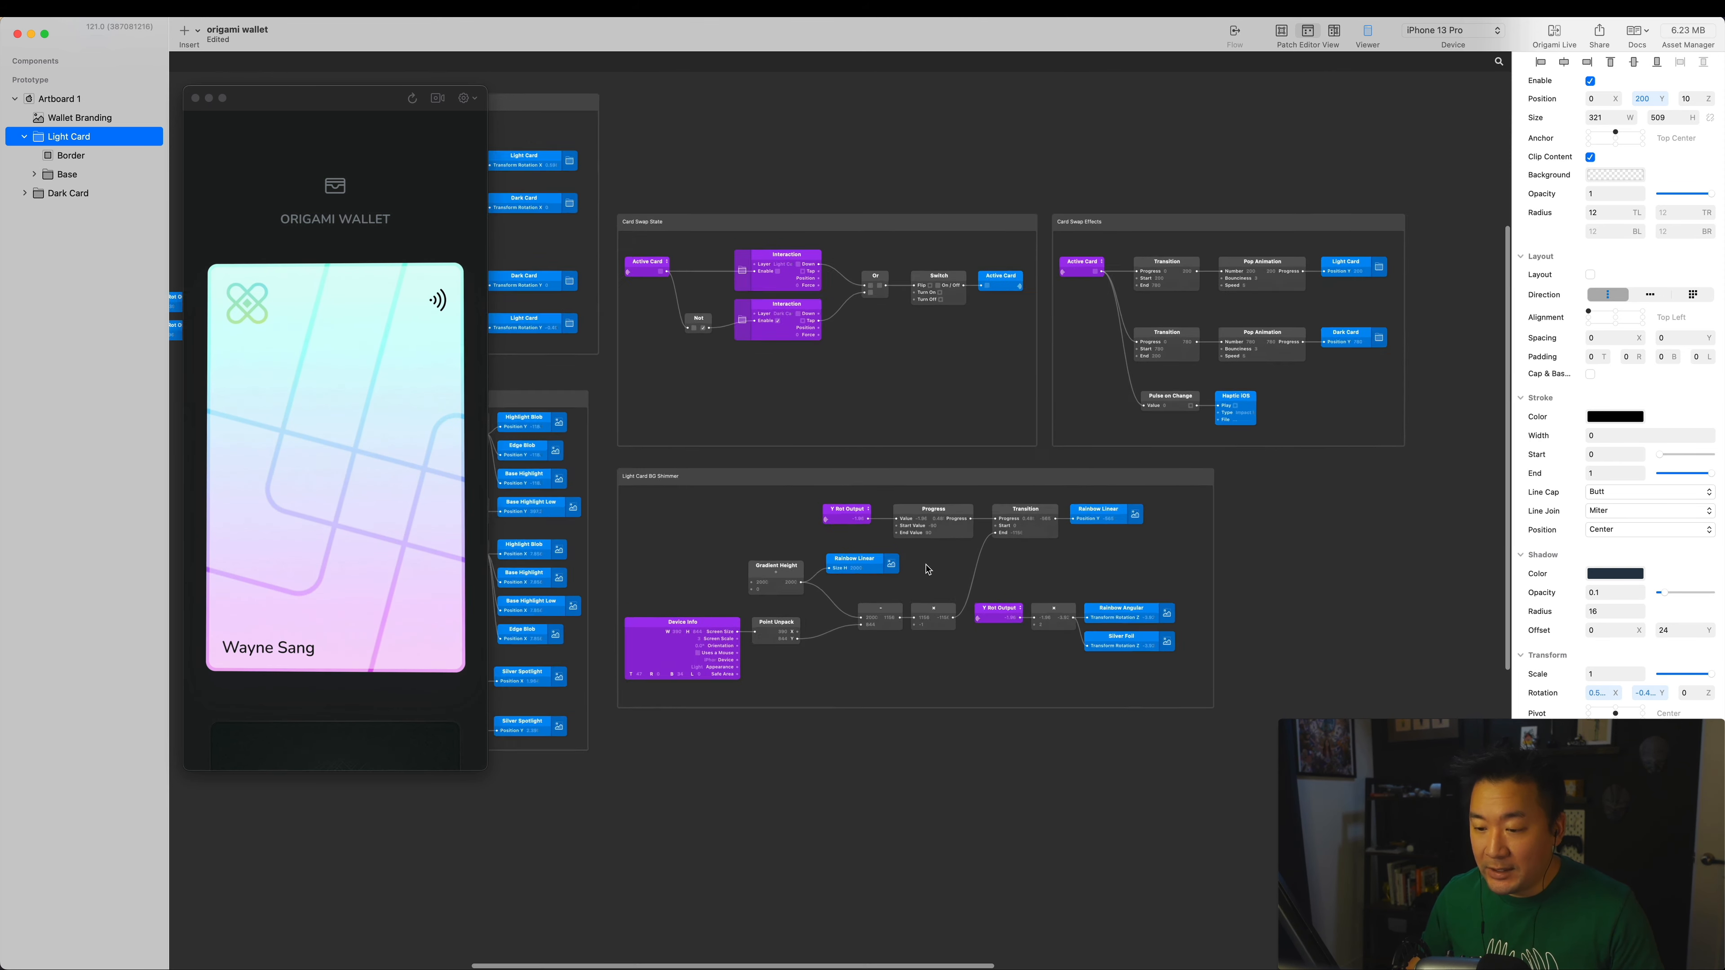
scroll(928, 569, "up", 2)
scroll(1132, 491, "up", 3)
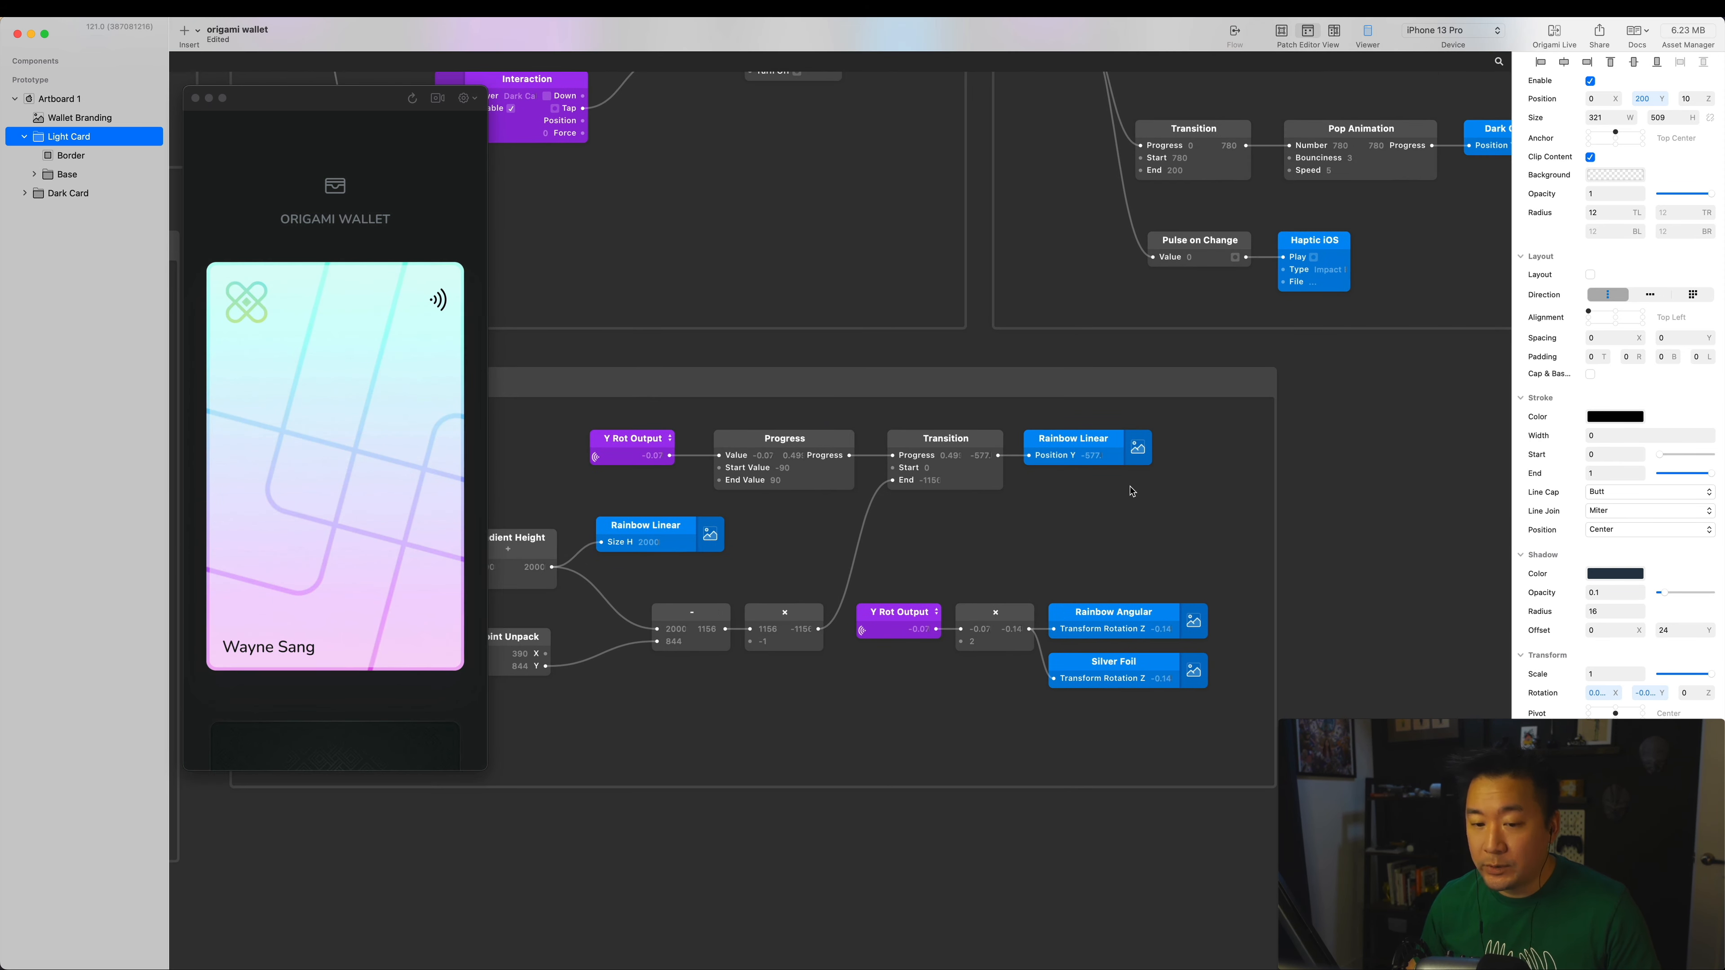
scroll(1132, 491, "up", 4)
left_click(1289, 453)
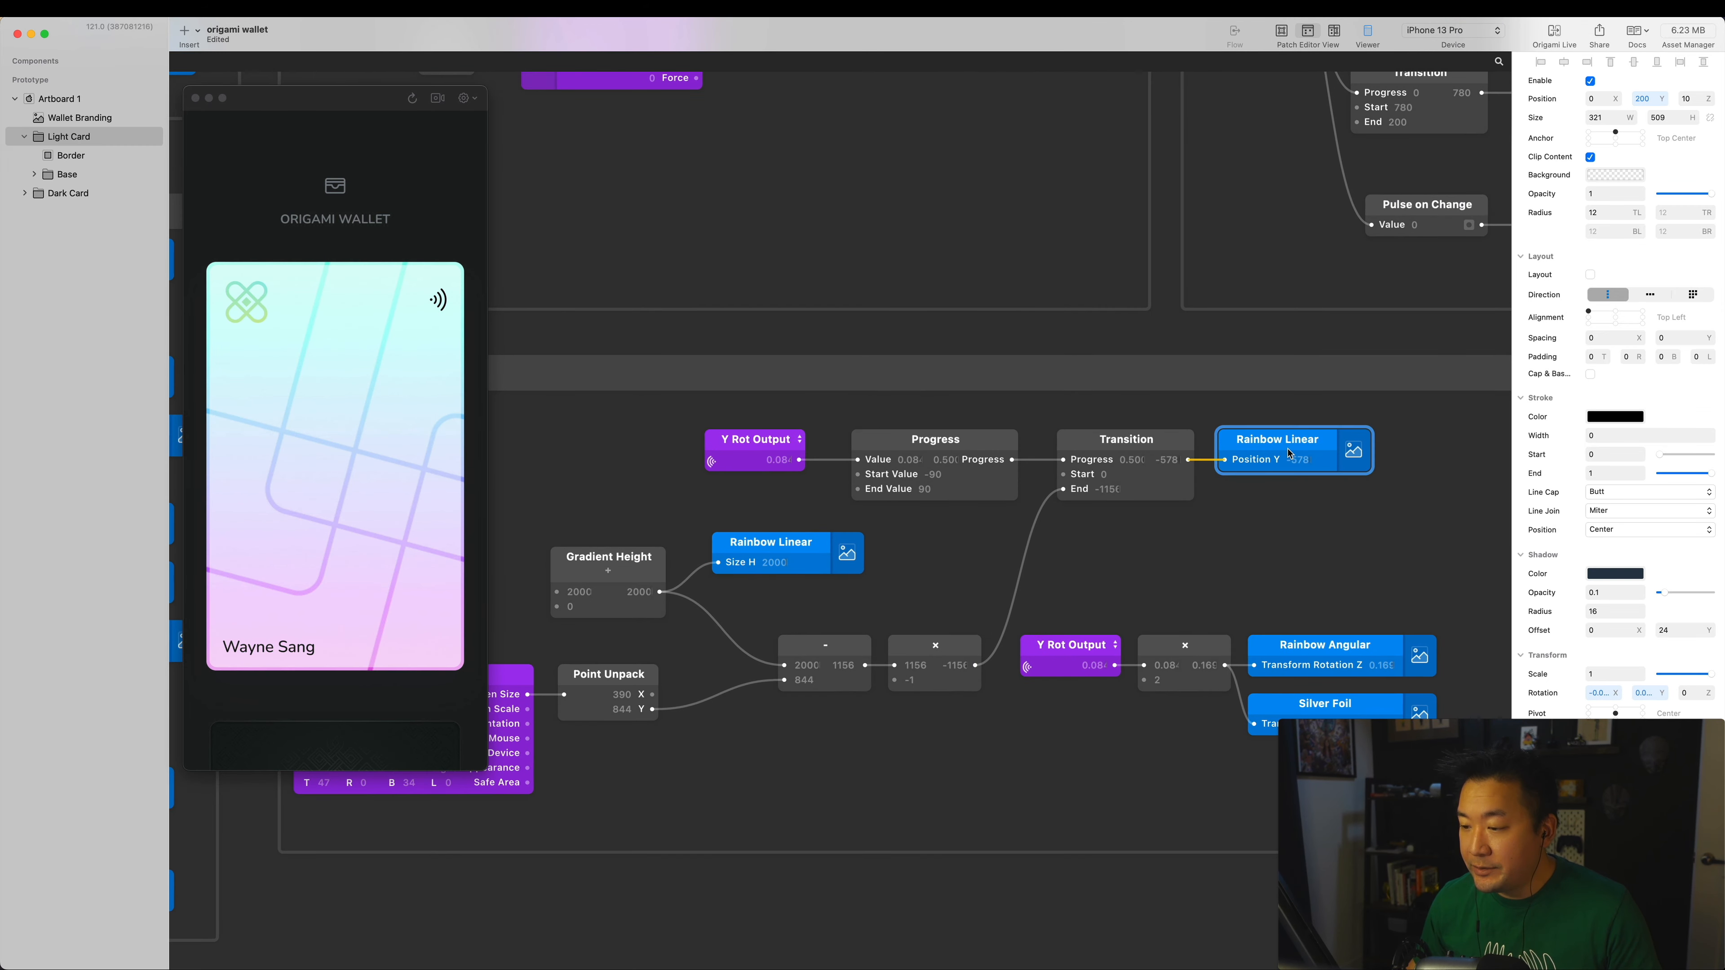
scroll(1157, 541, "down", 3)
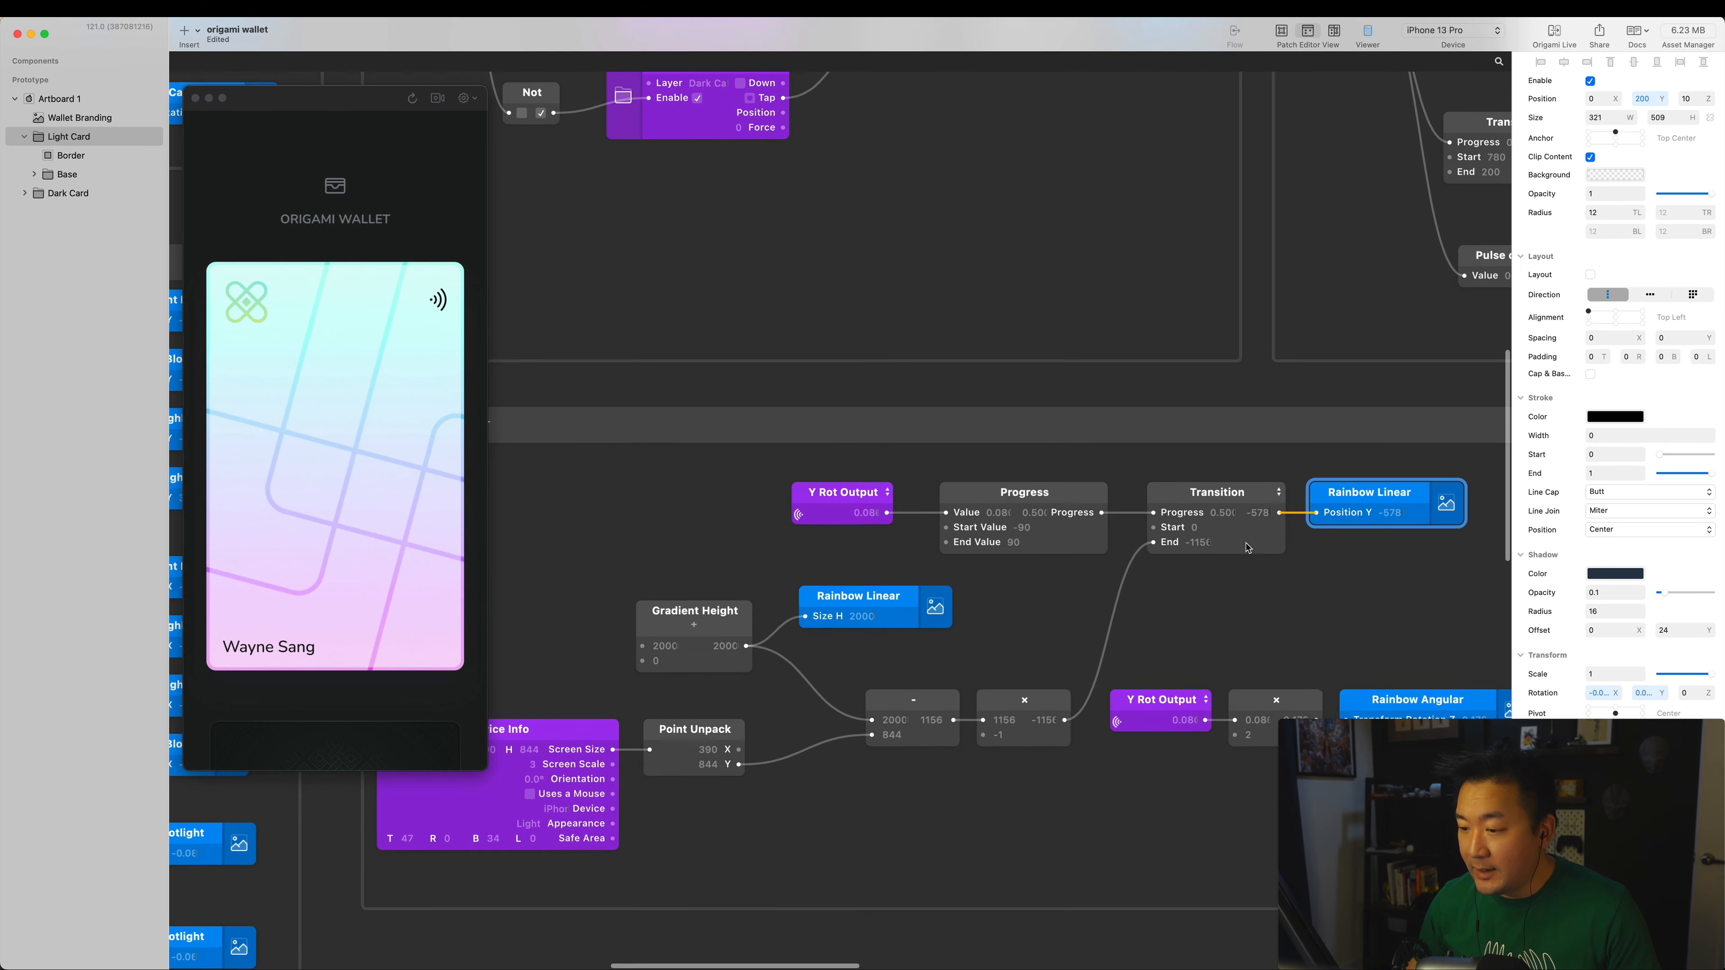
scroll(1232, 543, "up", 4)
left_click(1237, 543)
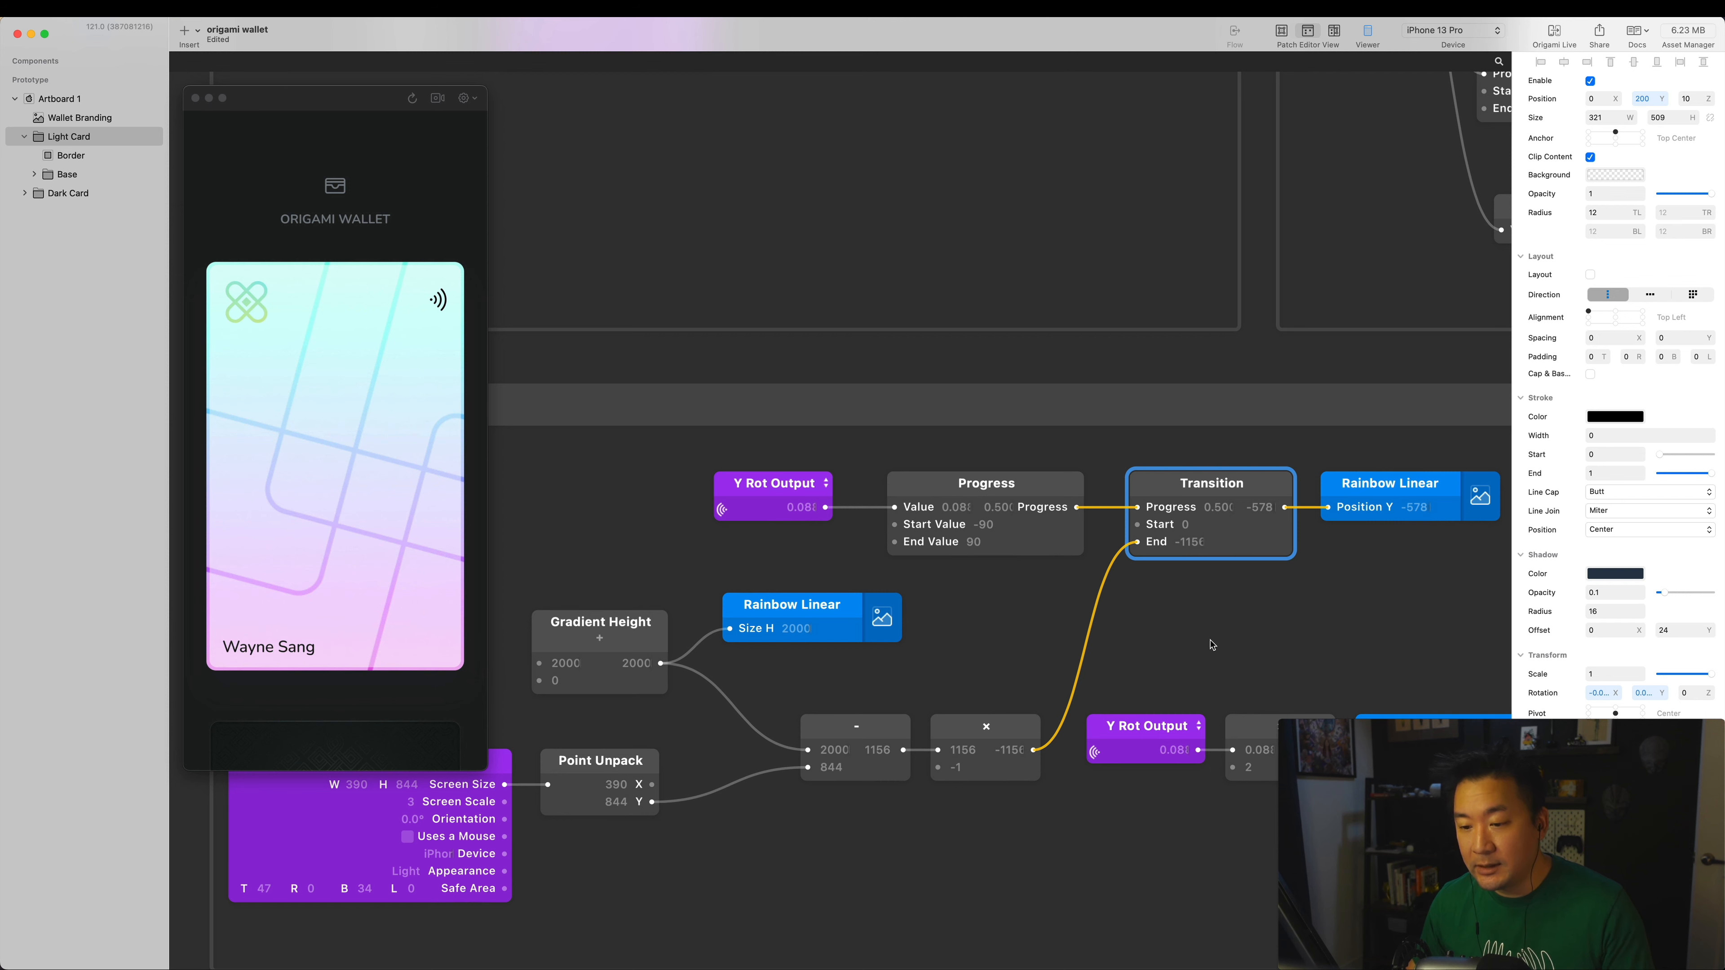
left_click(985, 490)
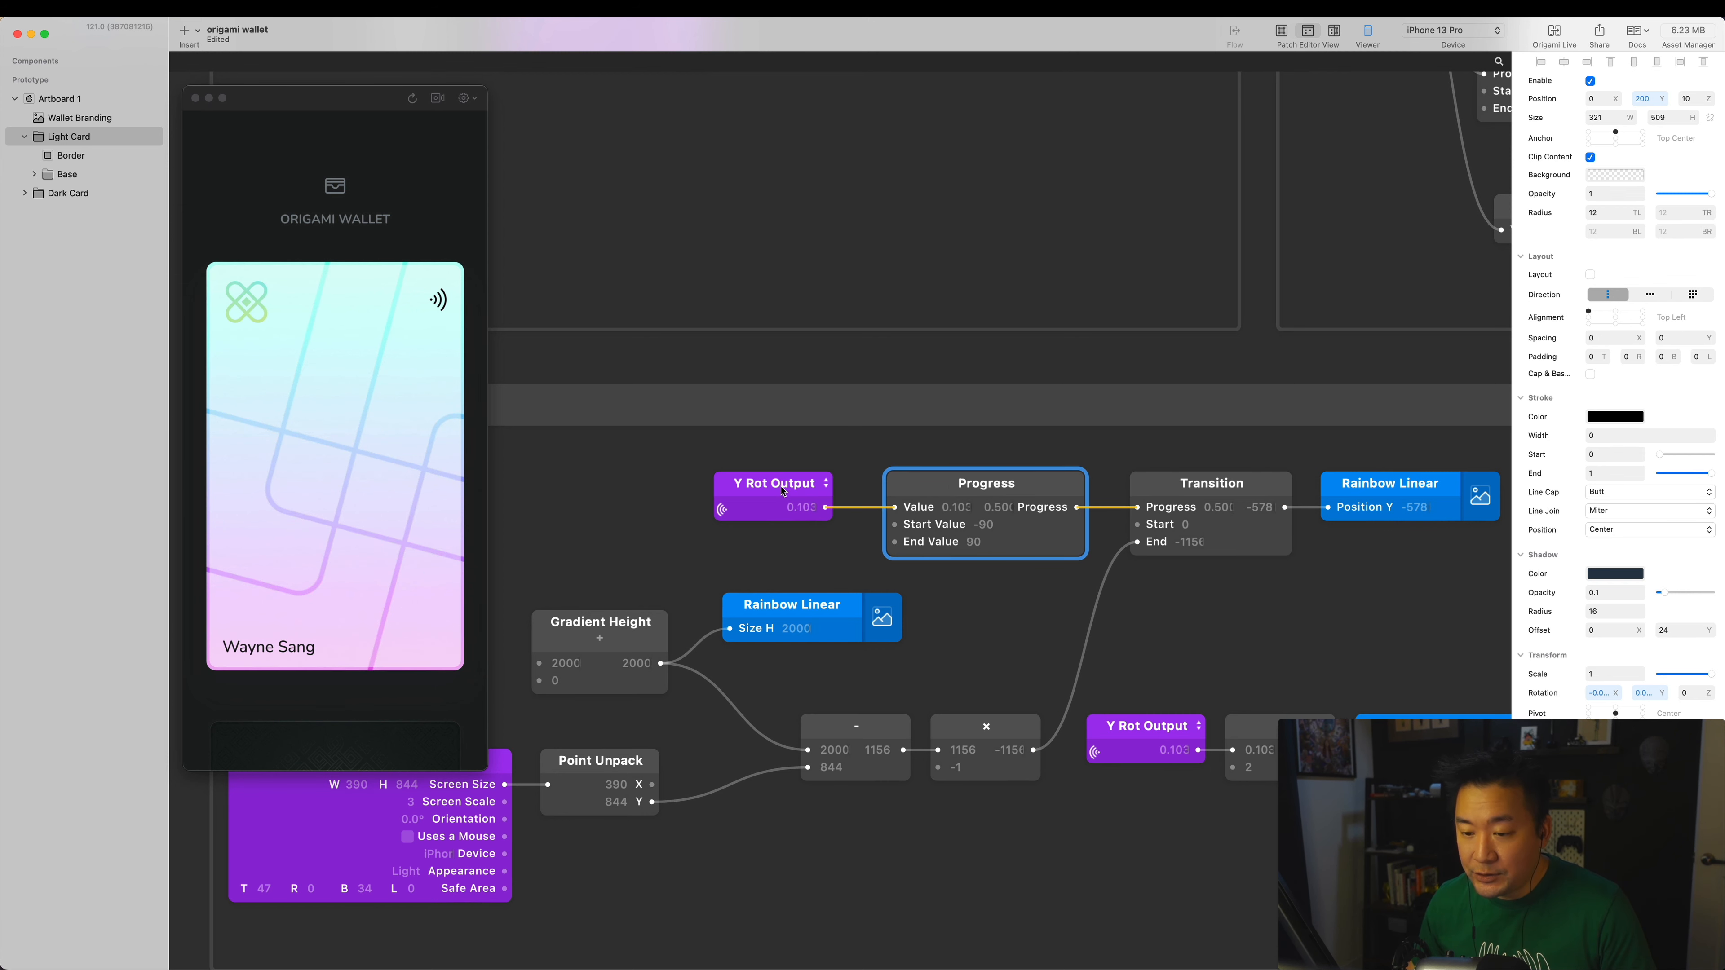
left_click(762, 485)
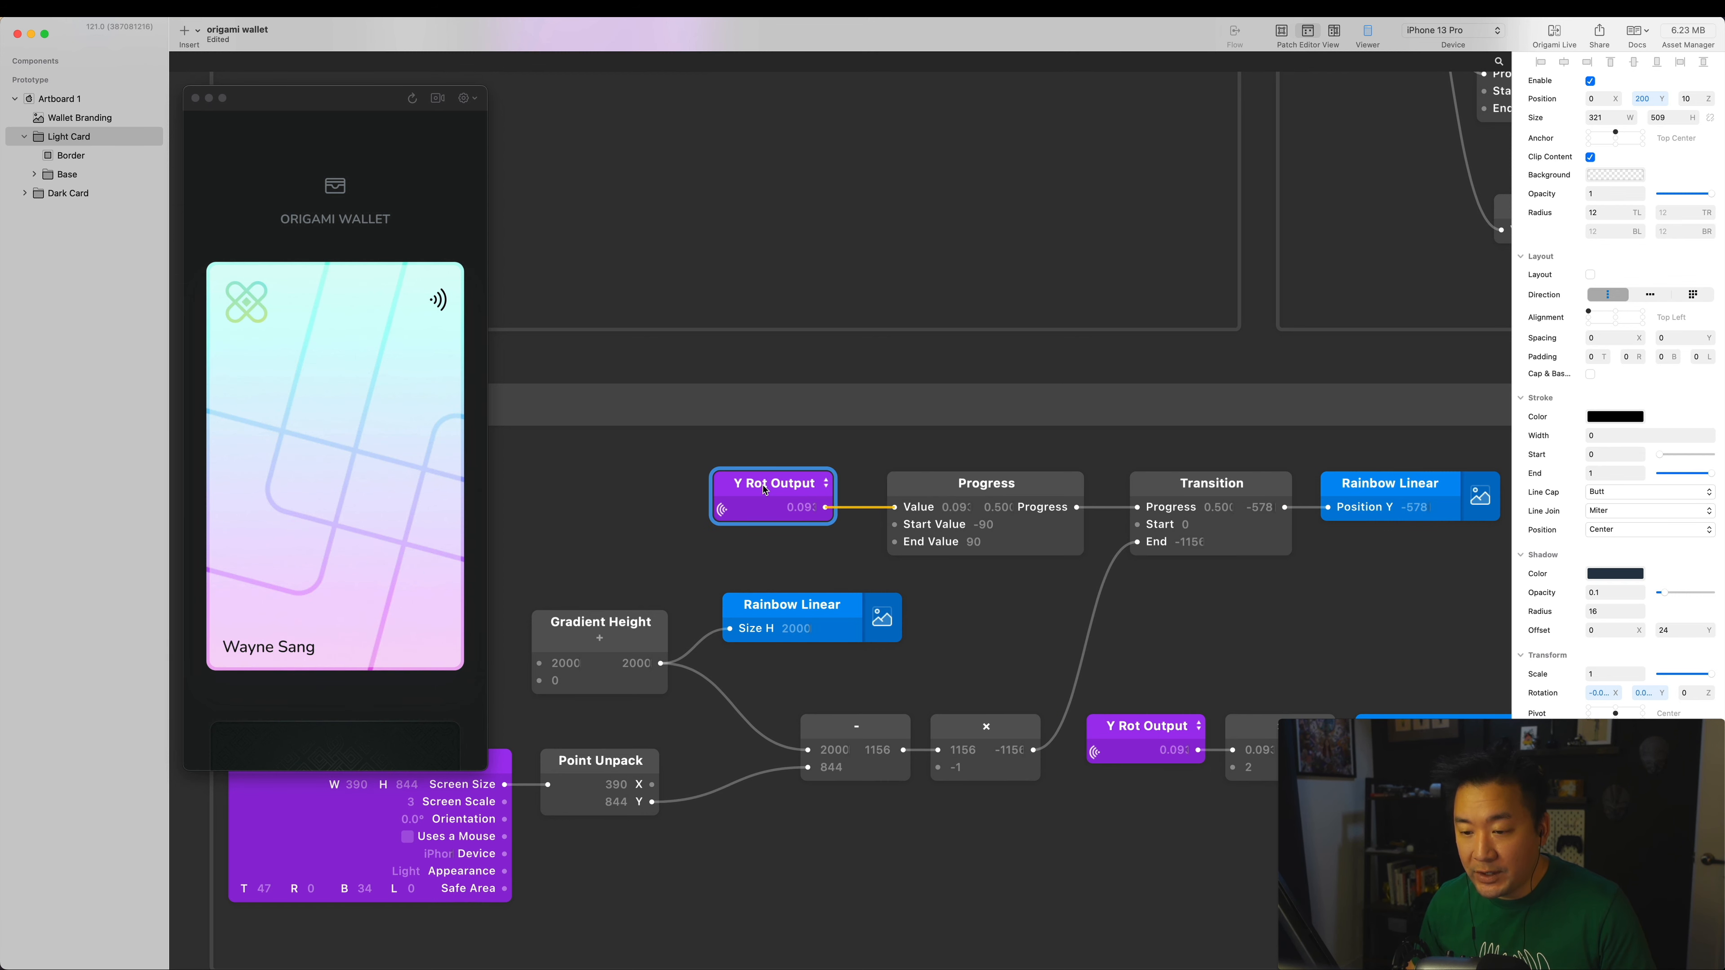
left_click(791, 559)
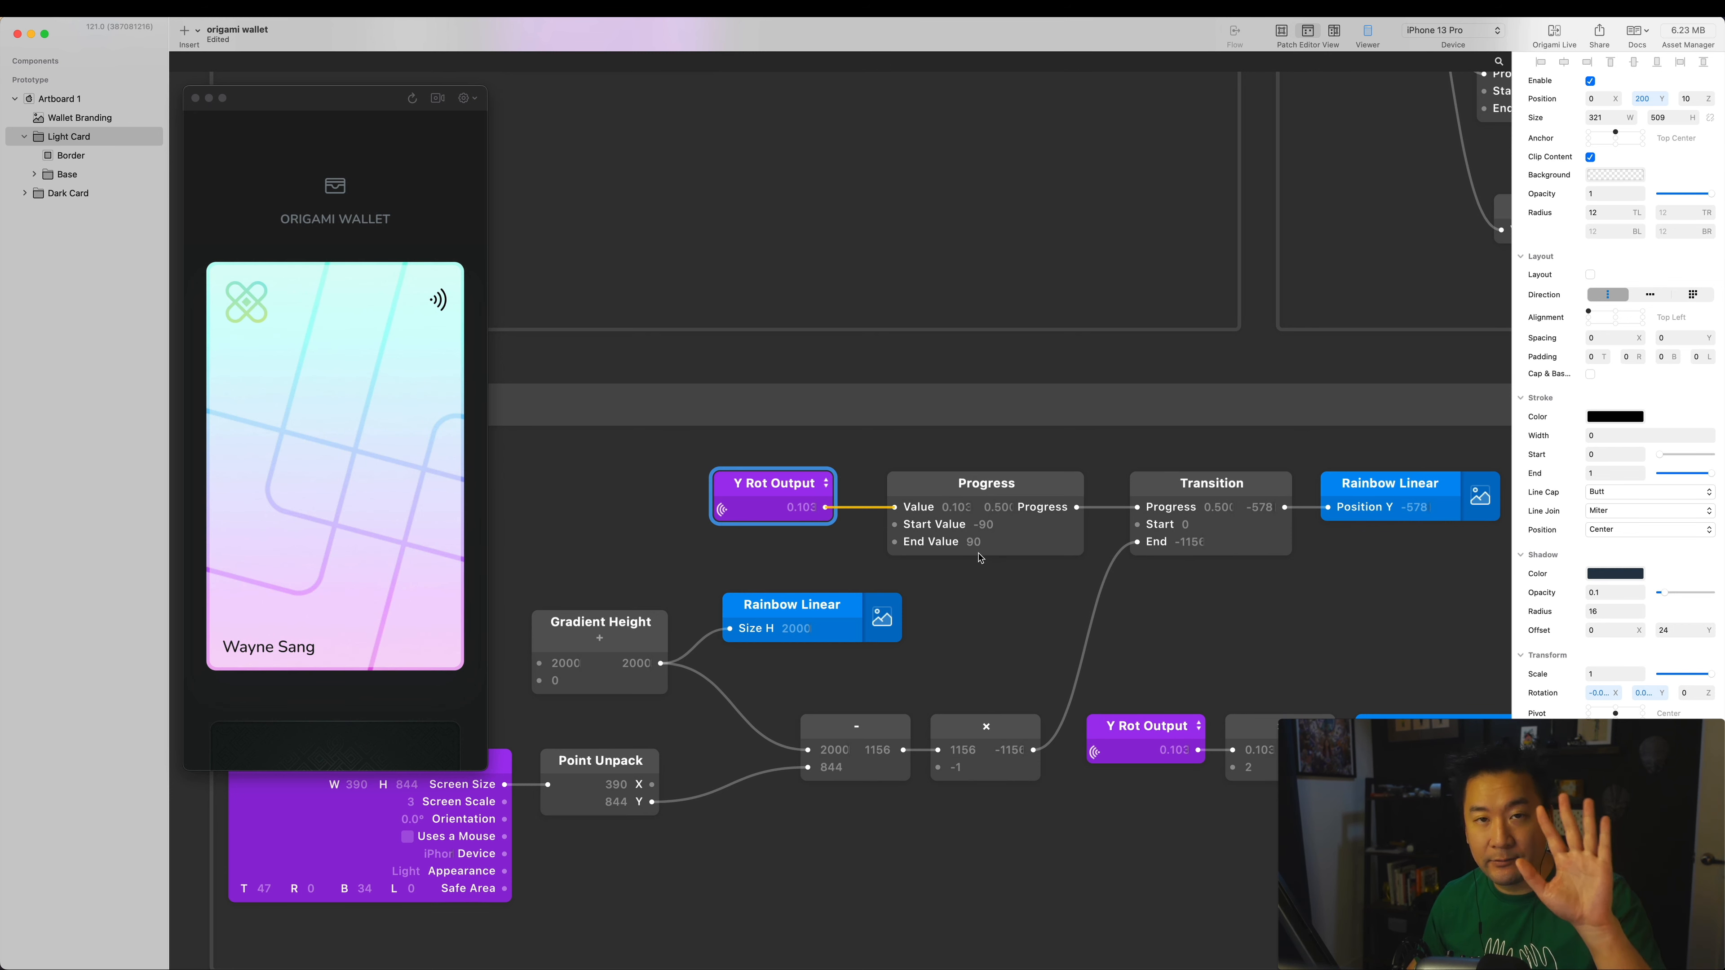
Examine how the gradient height and screen height calculation feeds the End value of the shimmer Transition patch.
scroll(1071, 583, "right", 5)
scroll(1071, 583, "up", 1)
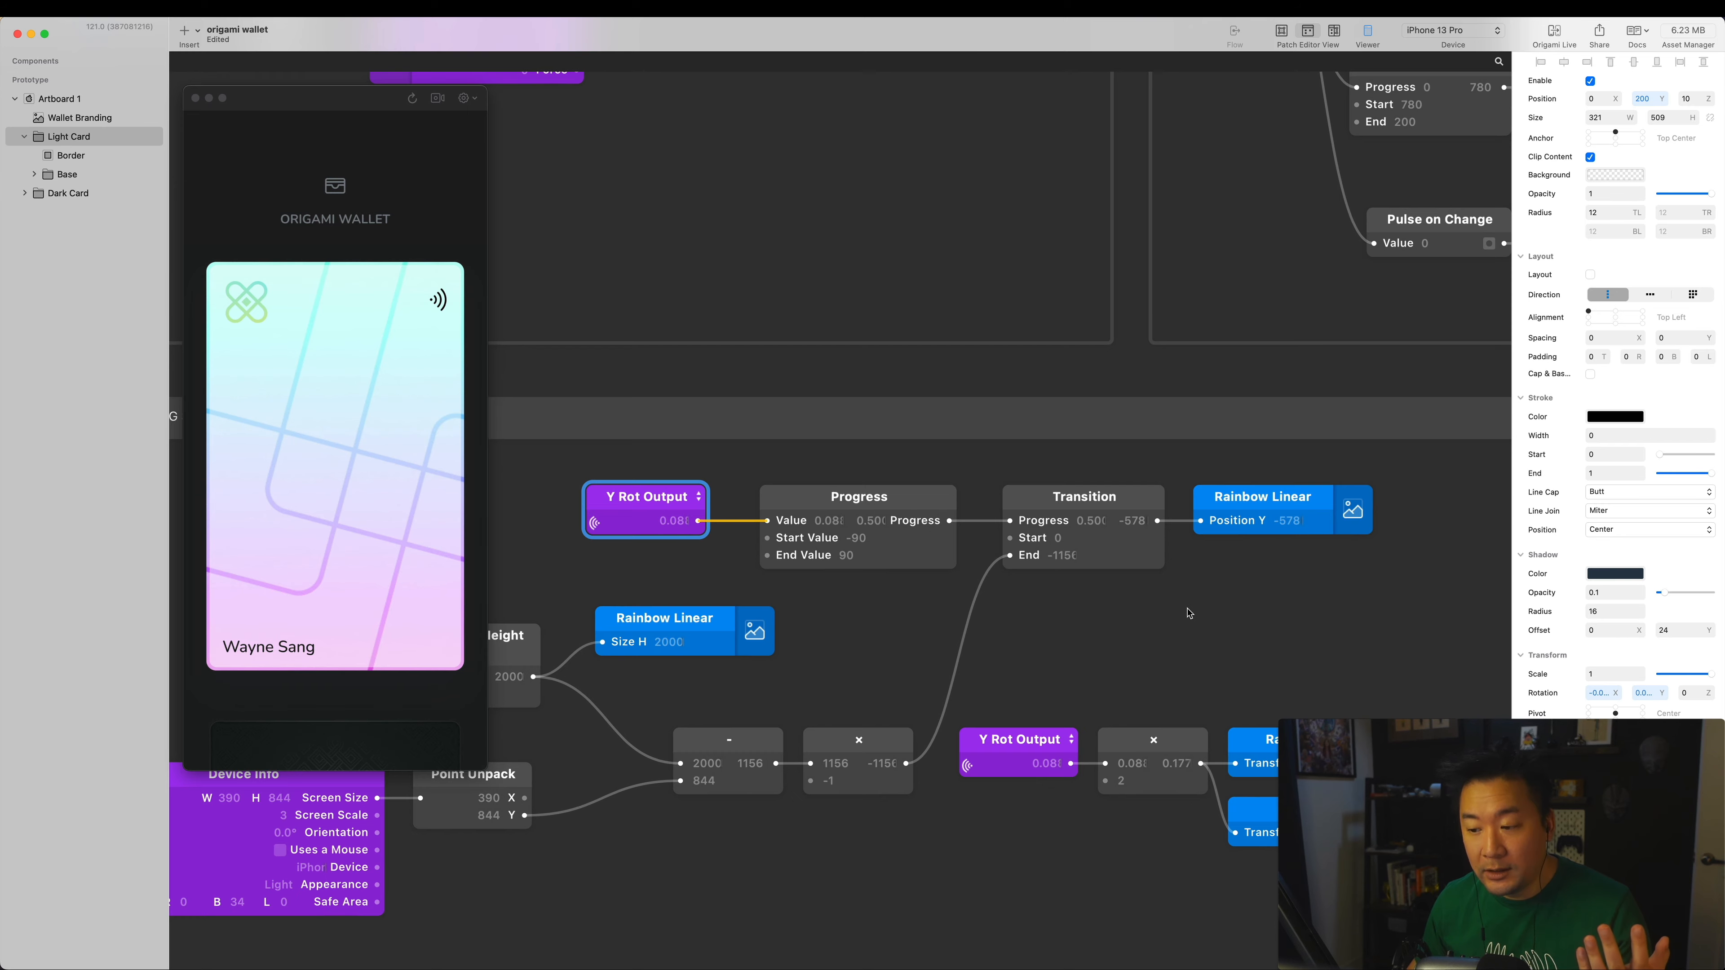
scroll(981, 550, "right", 3)
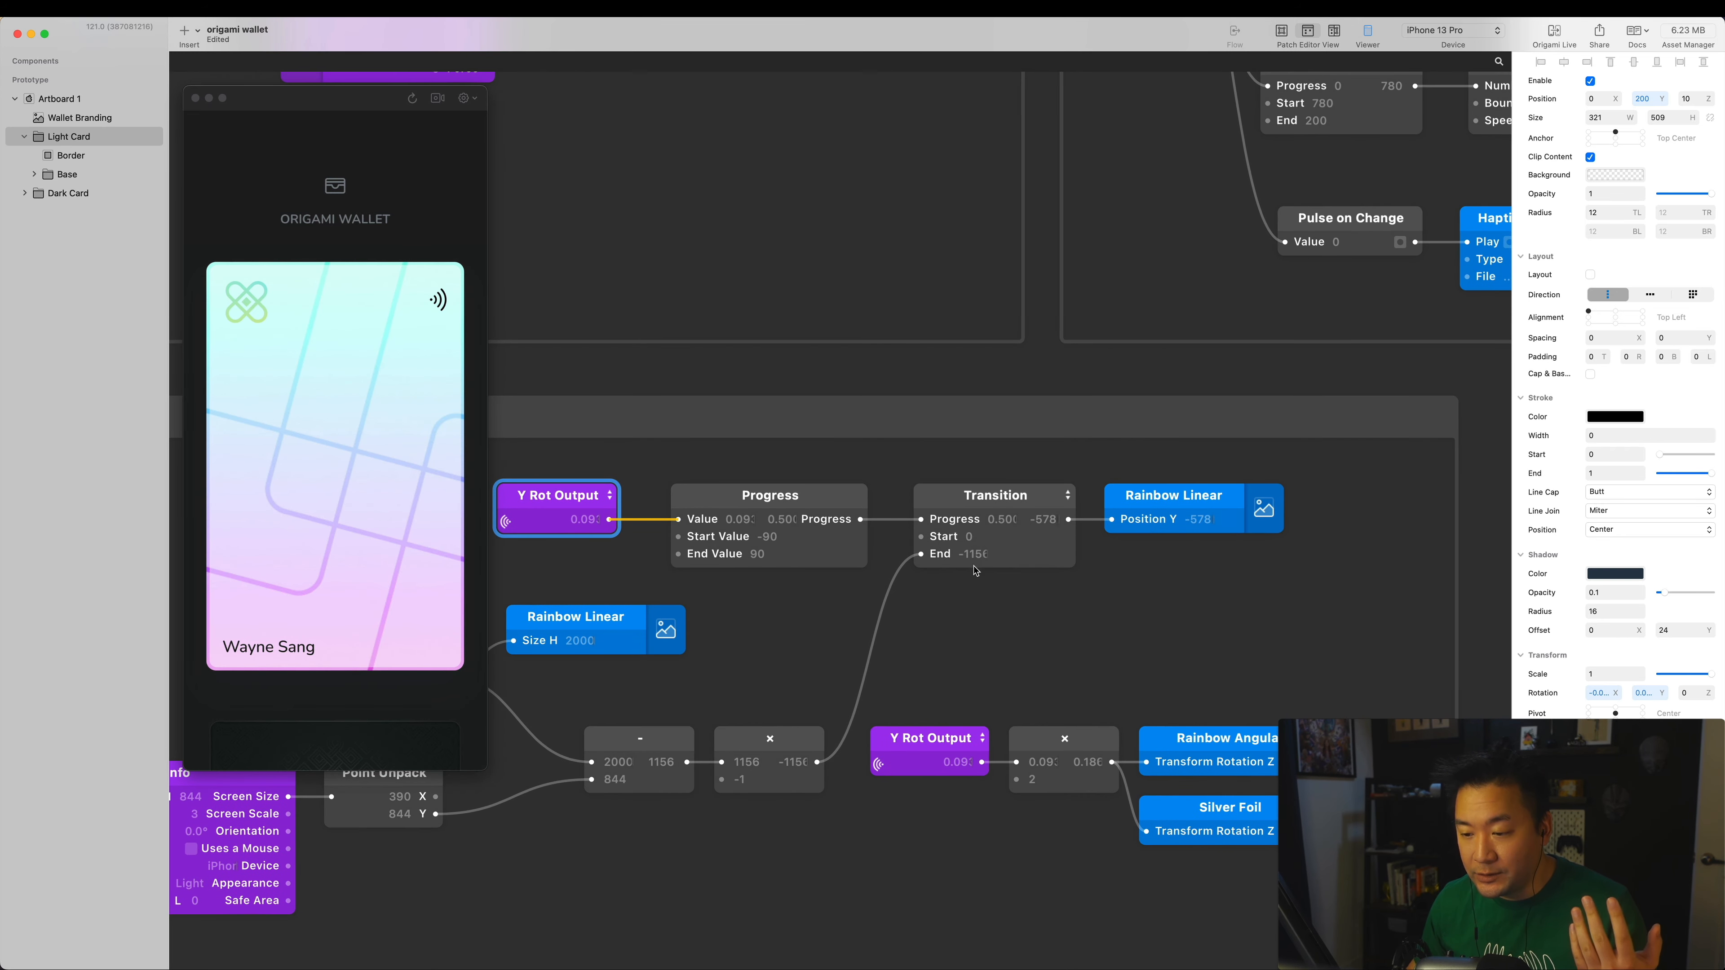
scroll(976, 571, "left", 3)
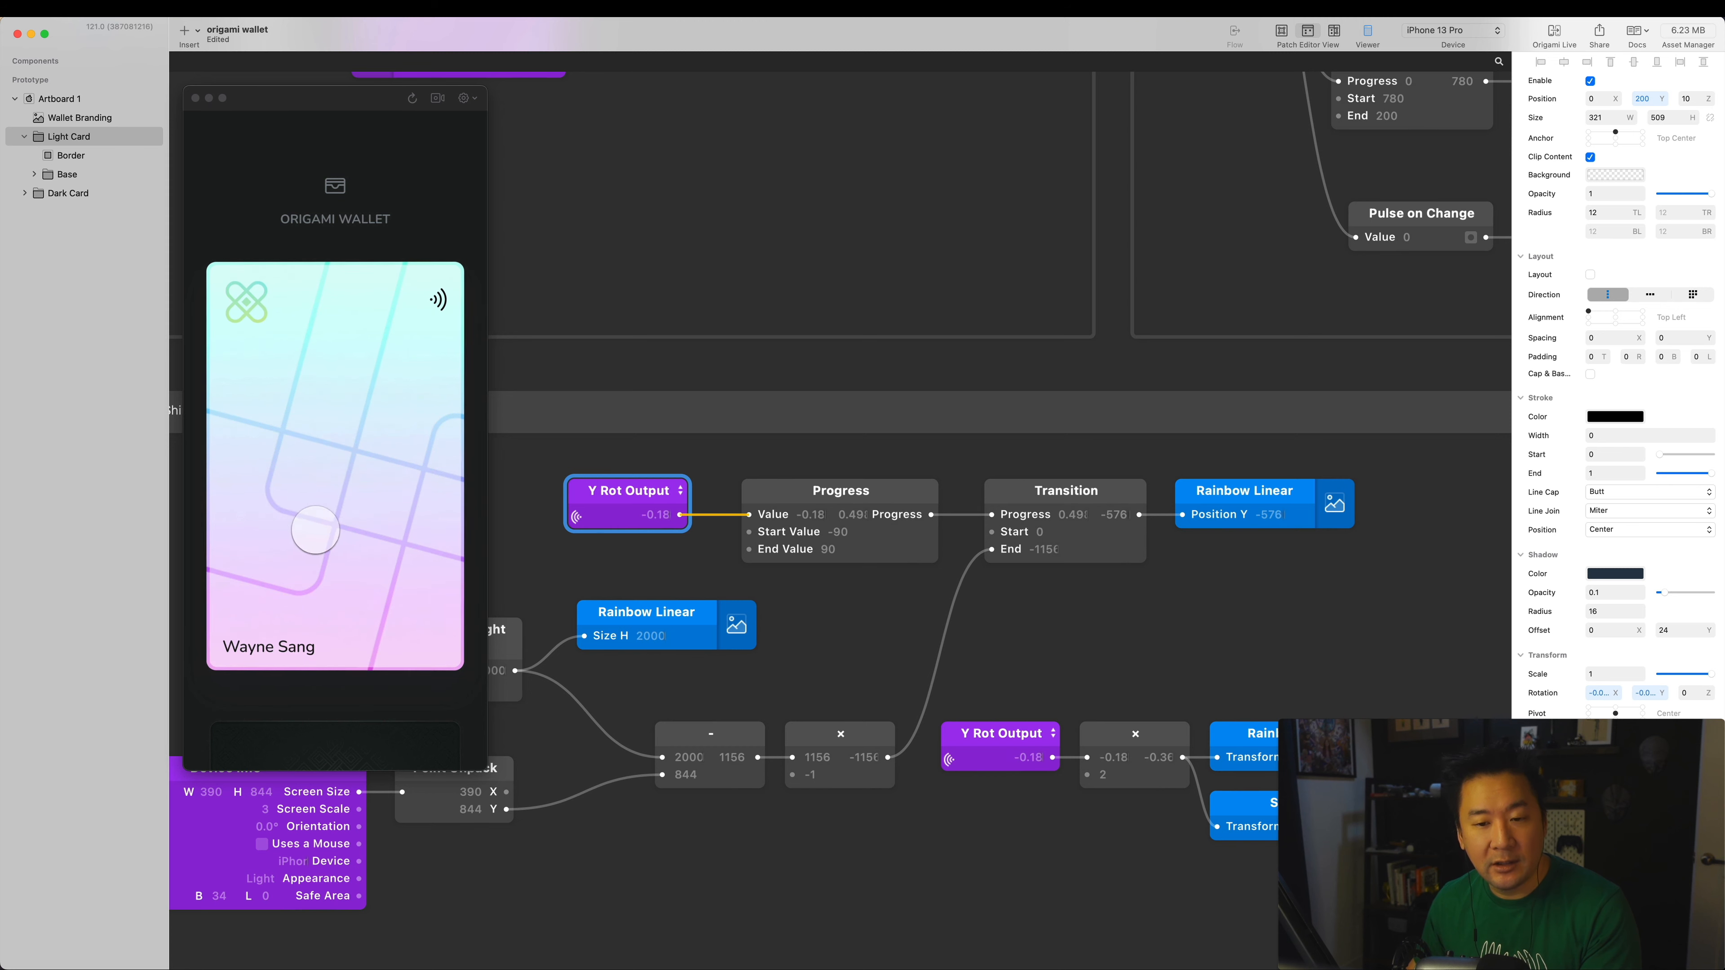
scroll(995, 667, "up", 2)
scroll(995, 666, "left", 1)
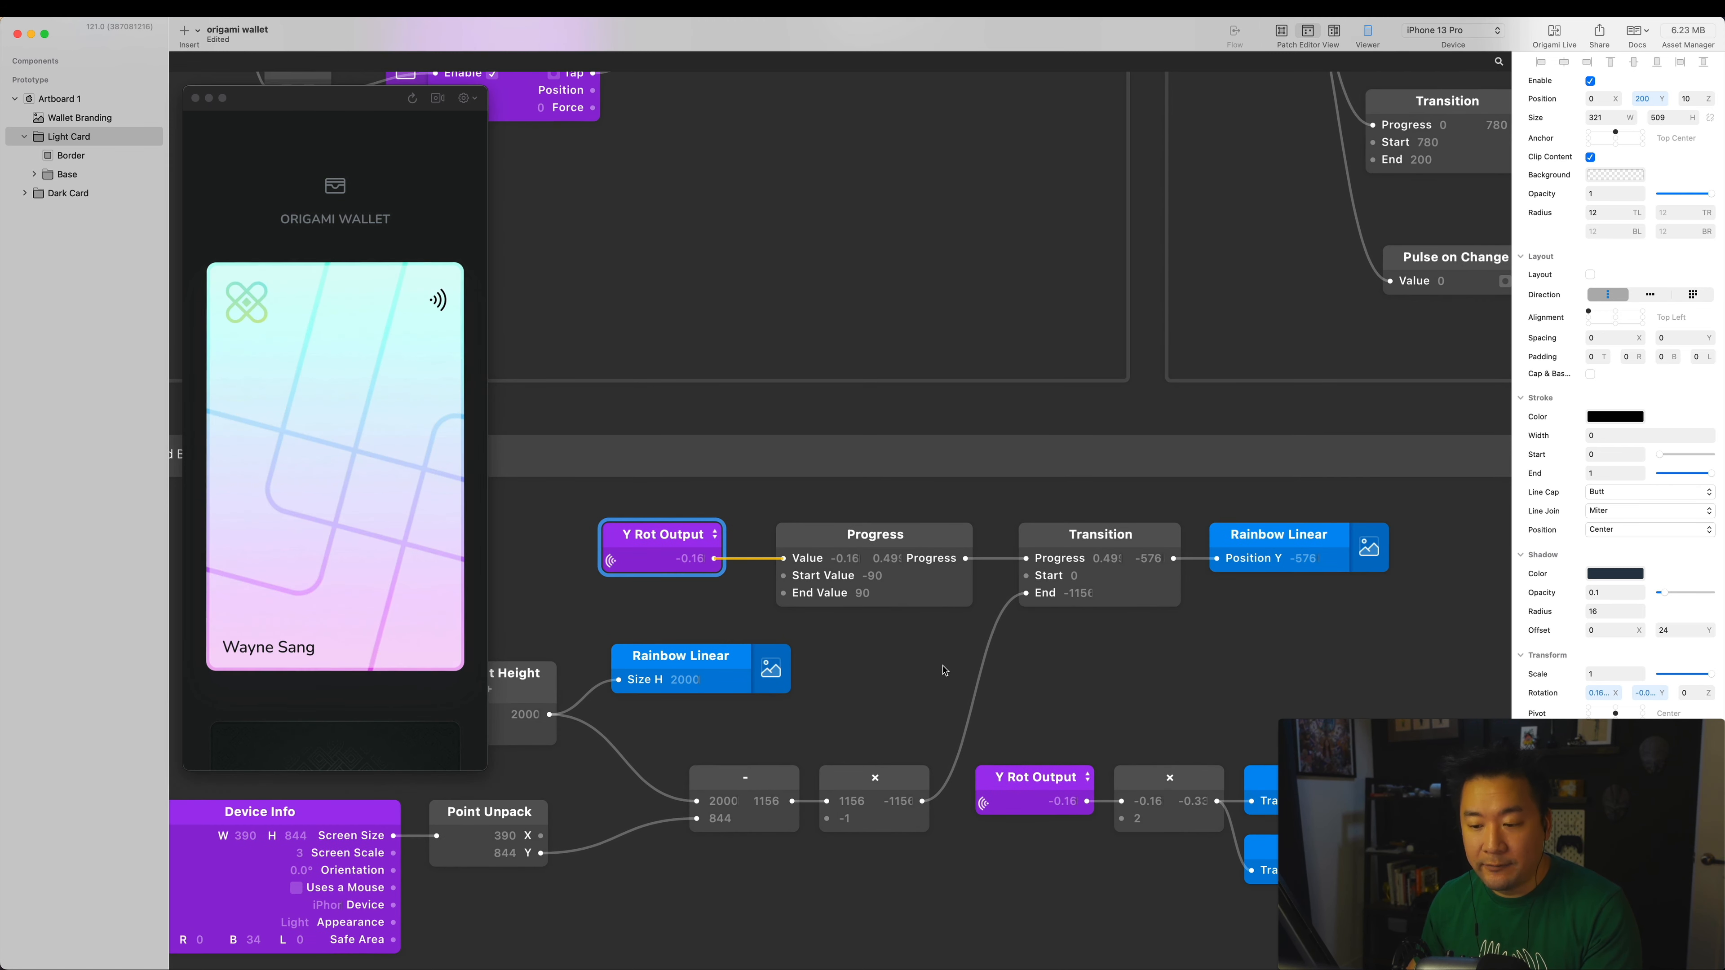
scroll(953, 667, "left", 3)
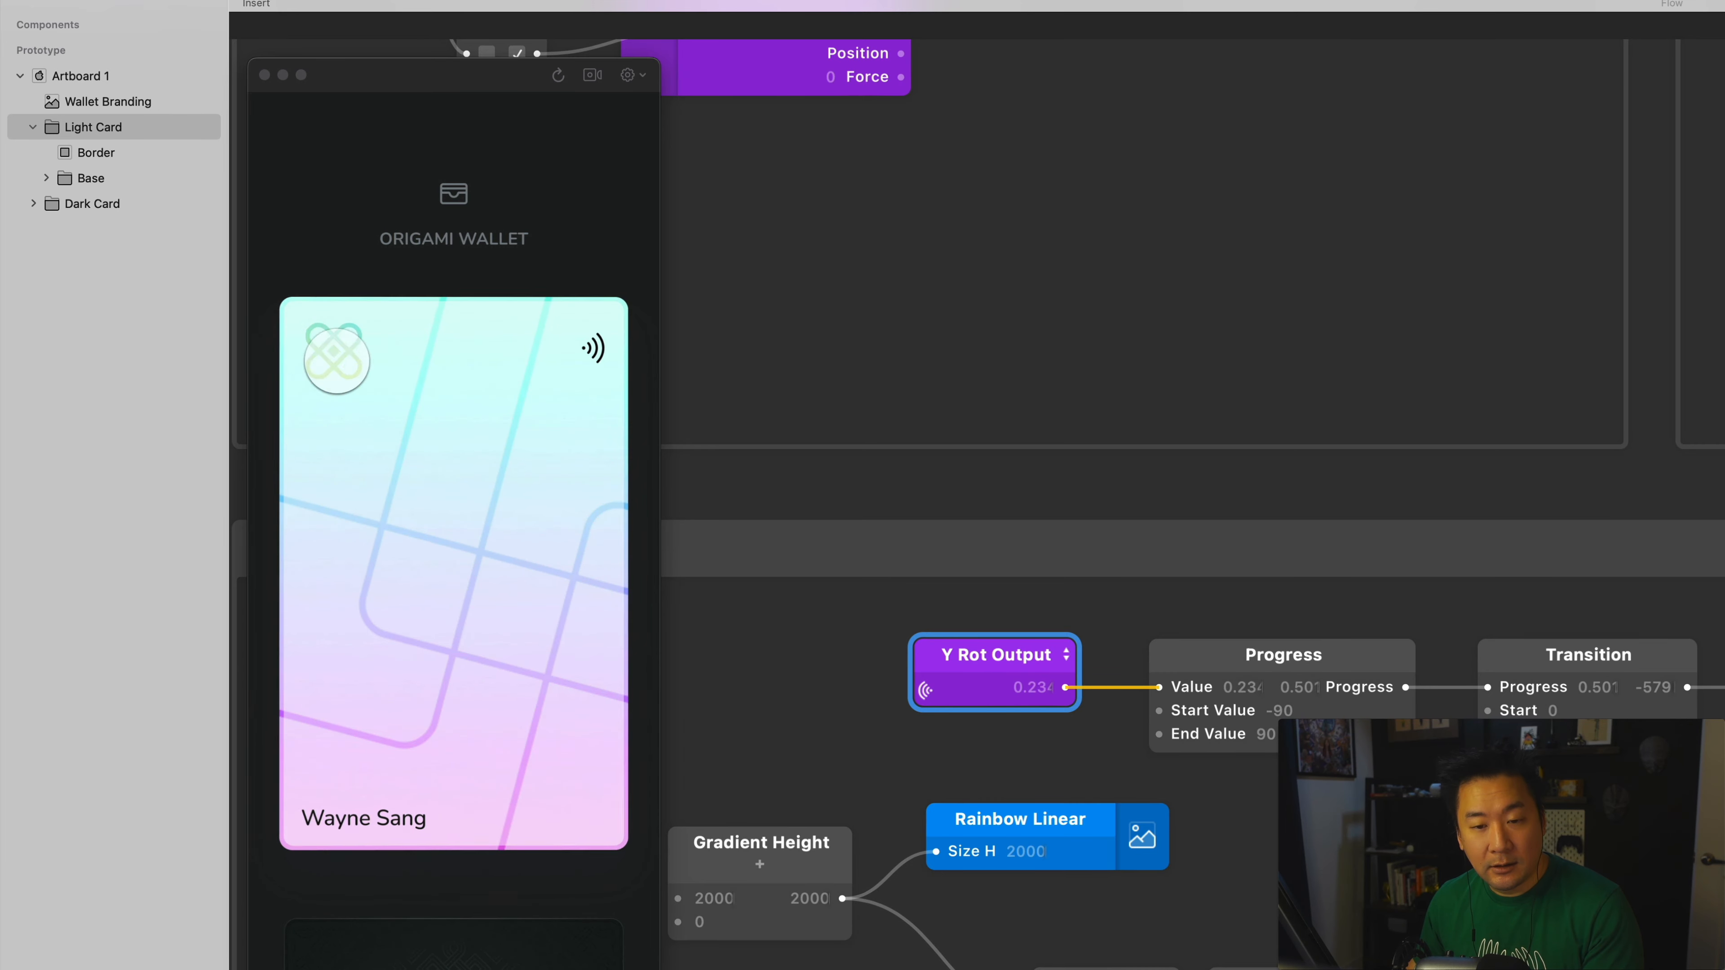
Tilt the light card in the preview and expand its Base and Logo layer groups.
left_click_drag(334, 358, 319, 406)
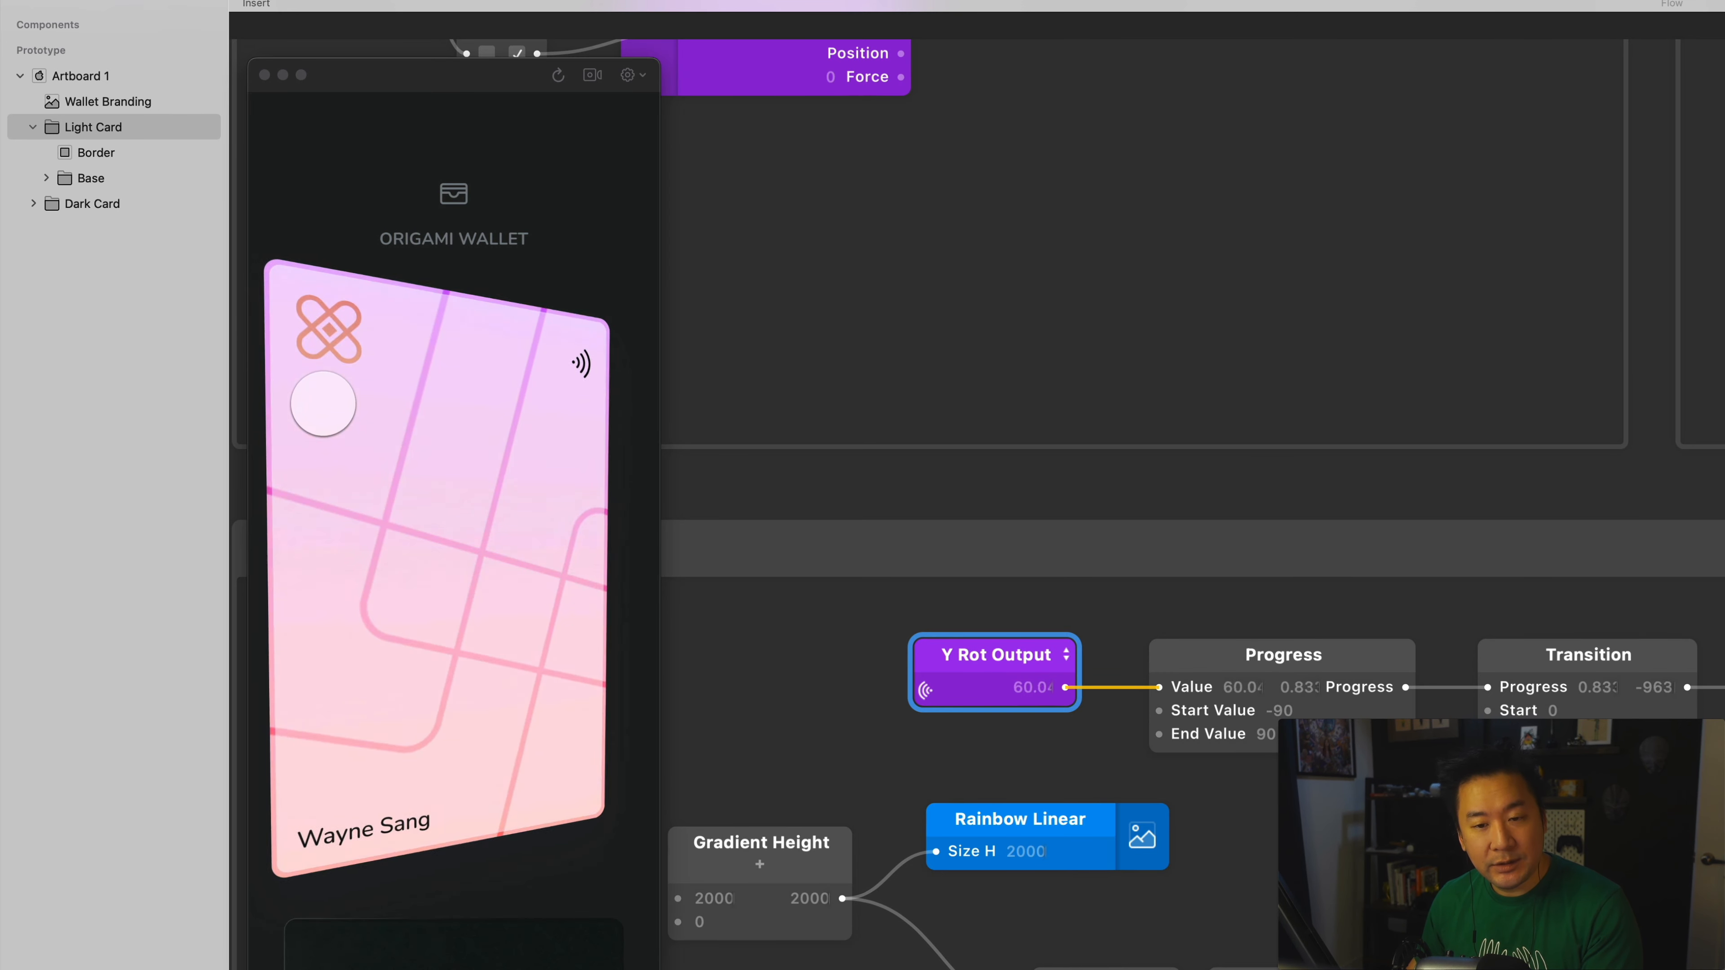
left_click(46, 179)
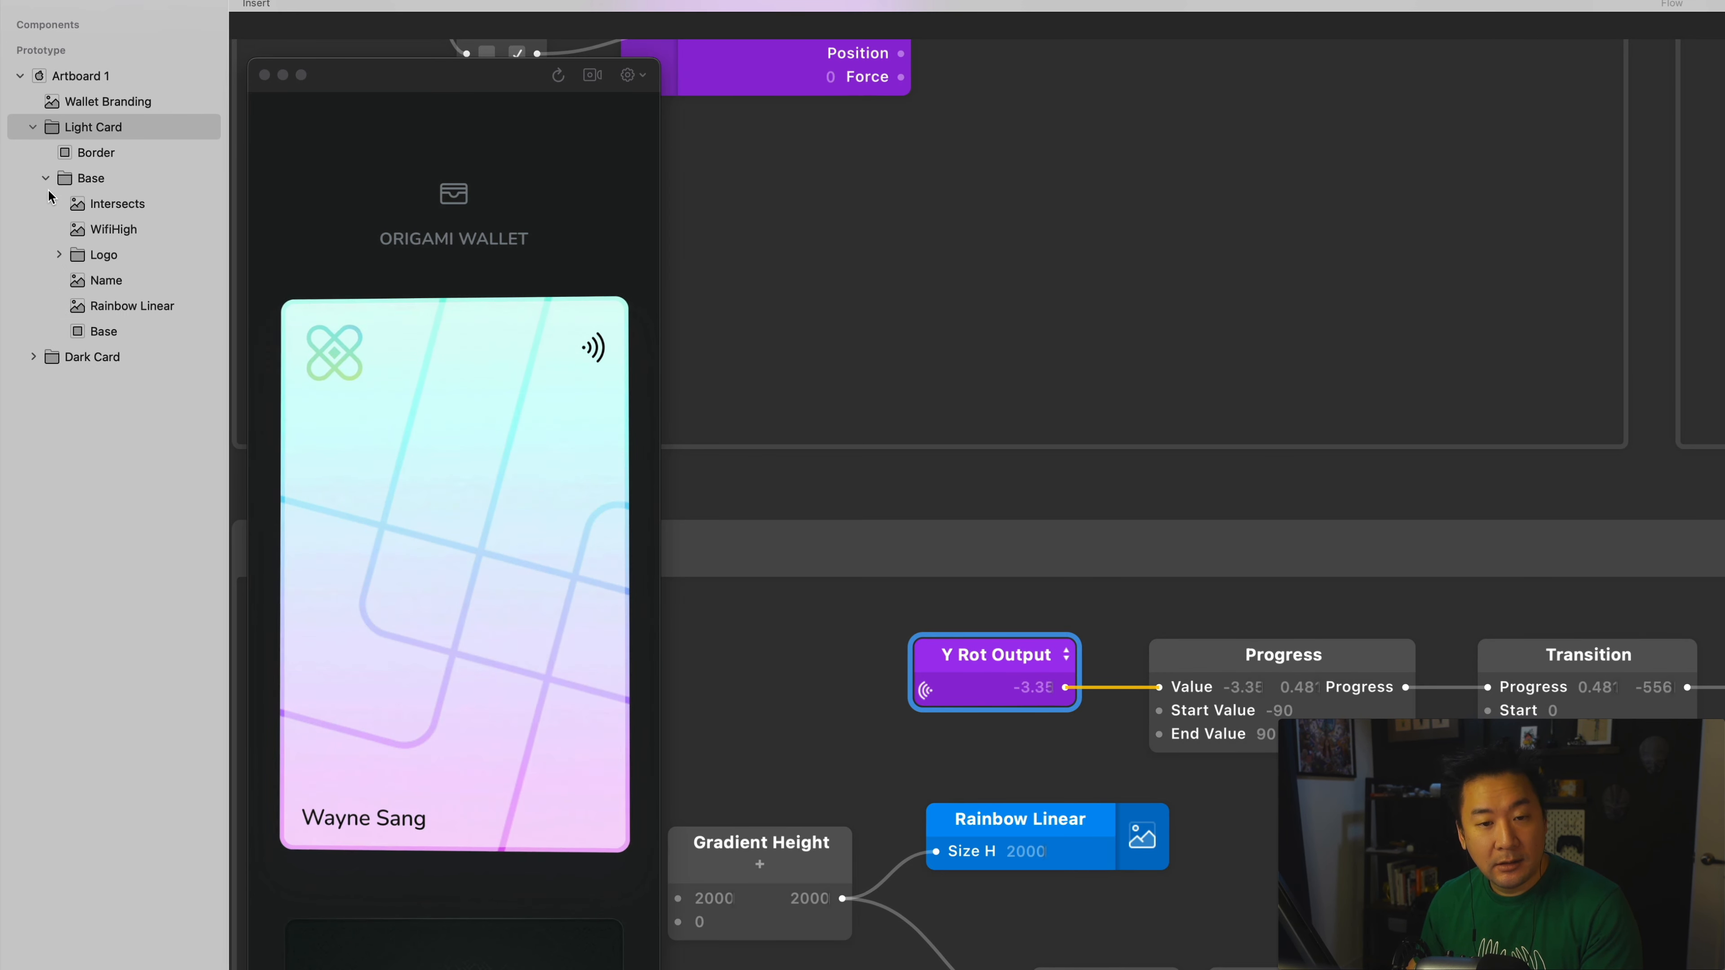
left_click(60, 256)
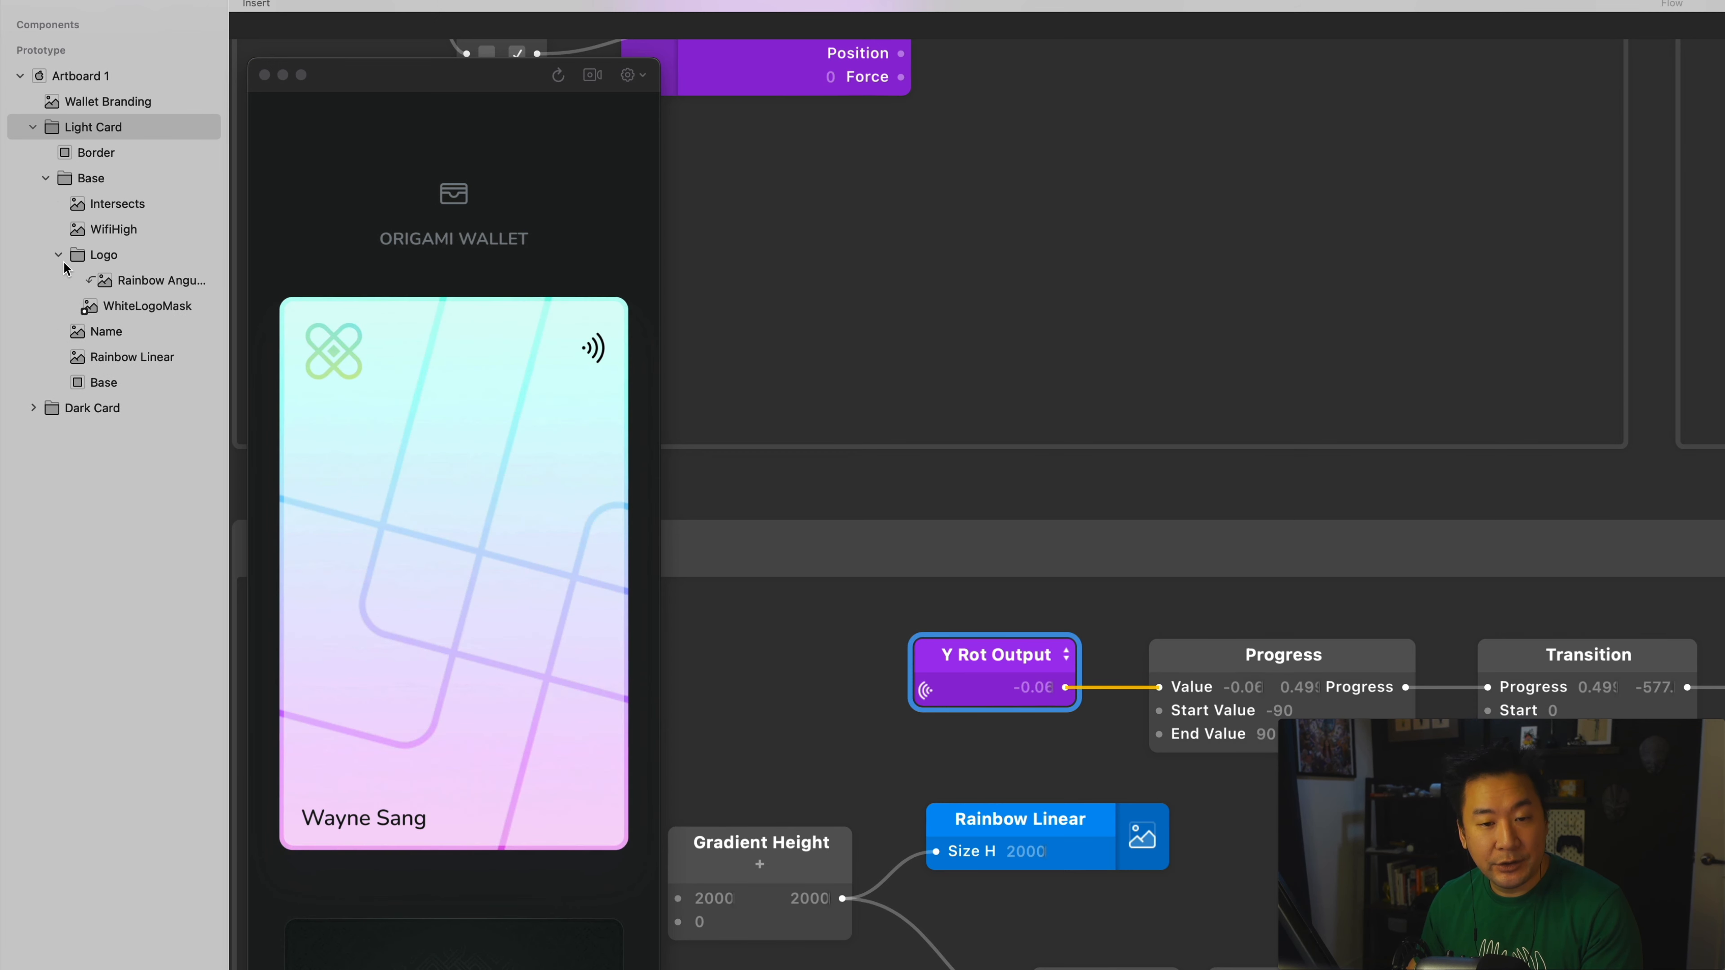
Temporarily turn off Use as Mask on WhiteLogoMask to reveal the Rainbow Angular layer, restore the mask, and tilt the previewed card.
left_click(111, 264)
left_click(131, 314)
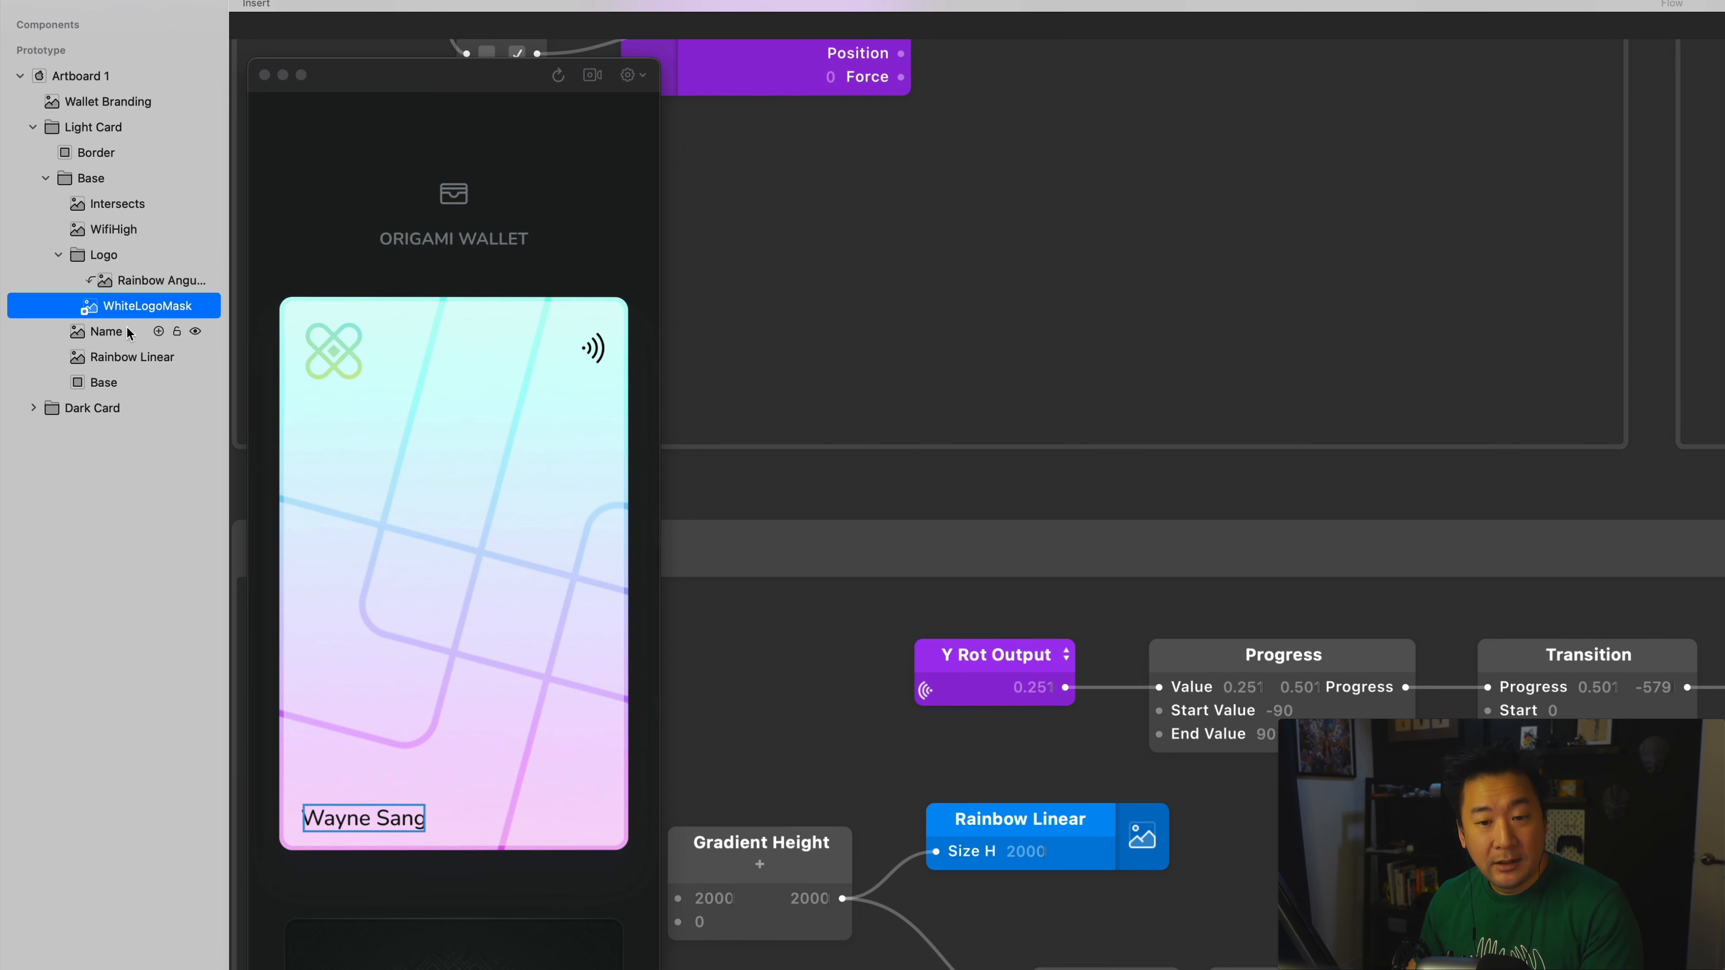
right_click(134, 331)
key("Escape")
right_click(131, 306)
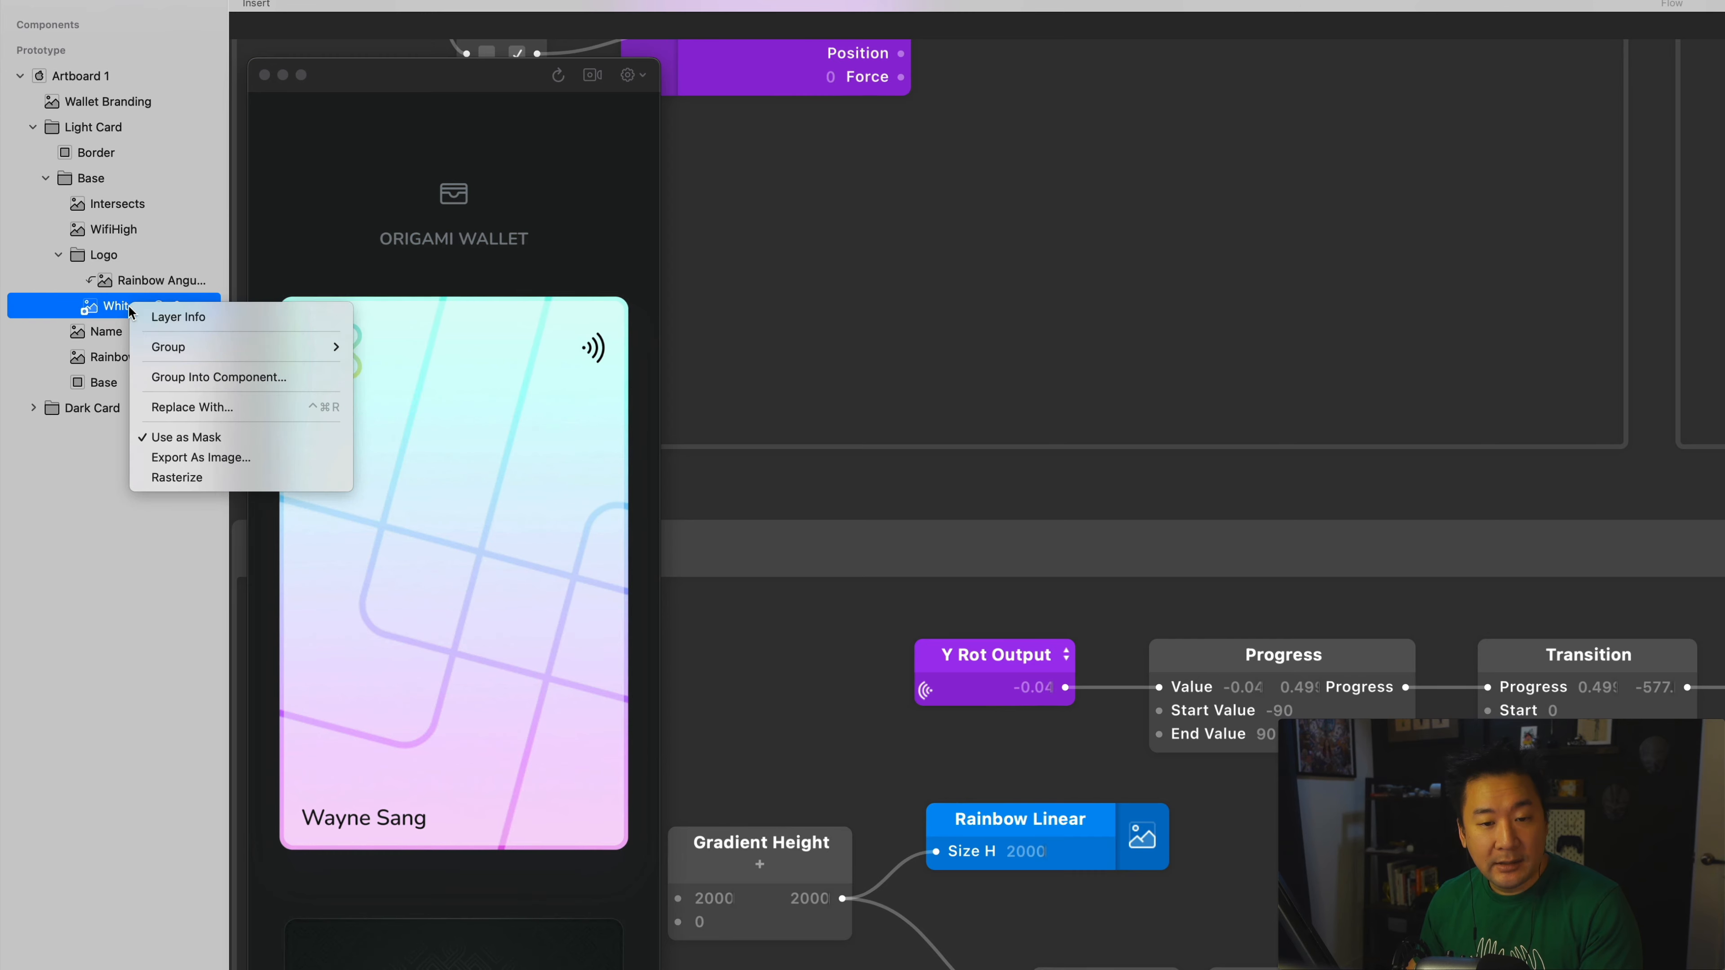
left_click(182, 437)
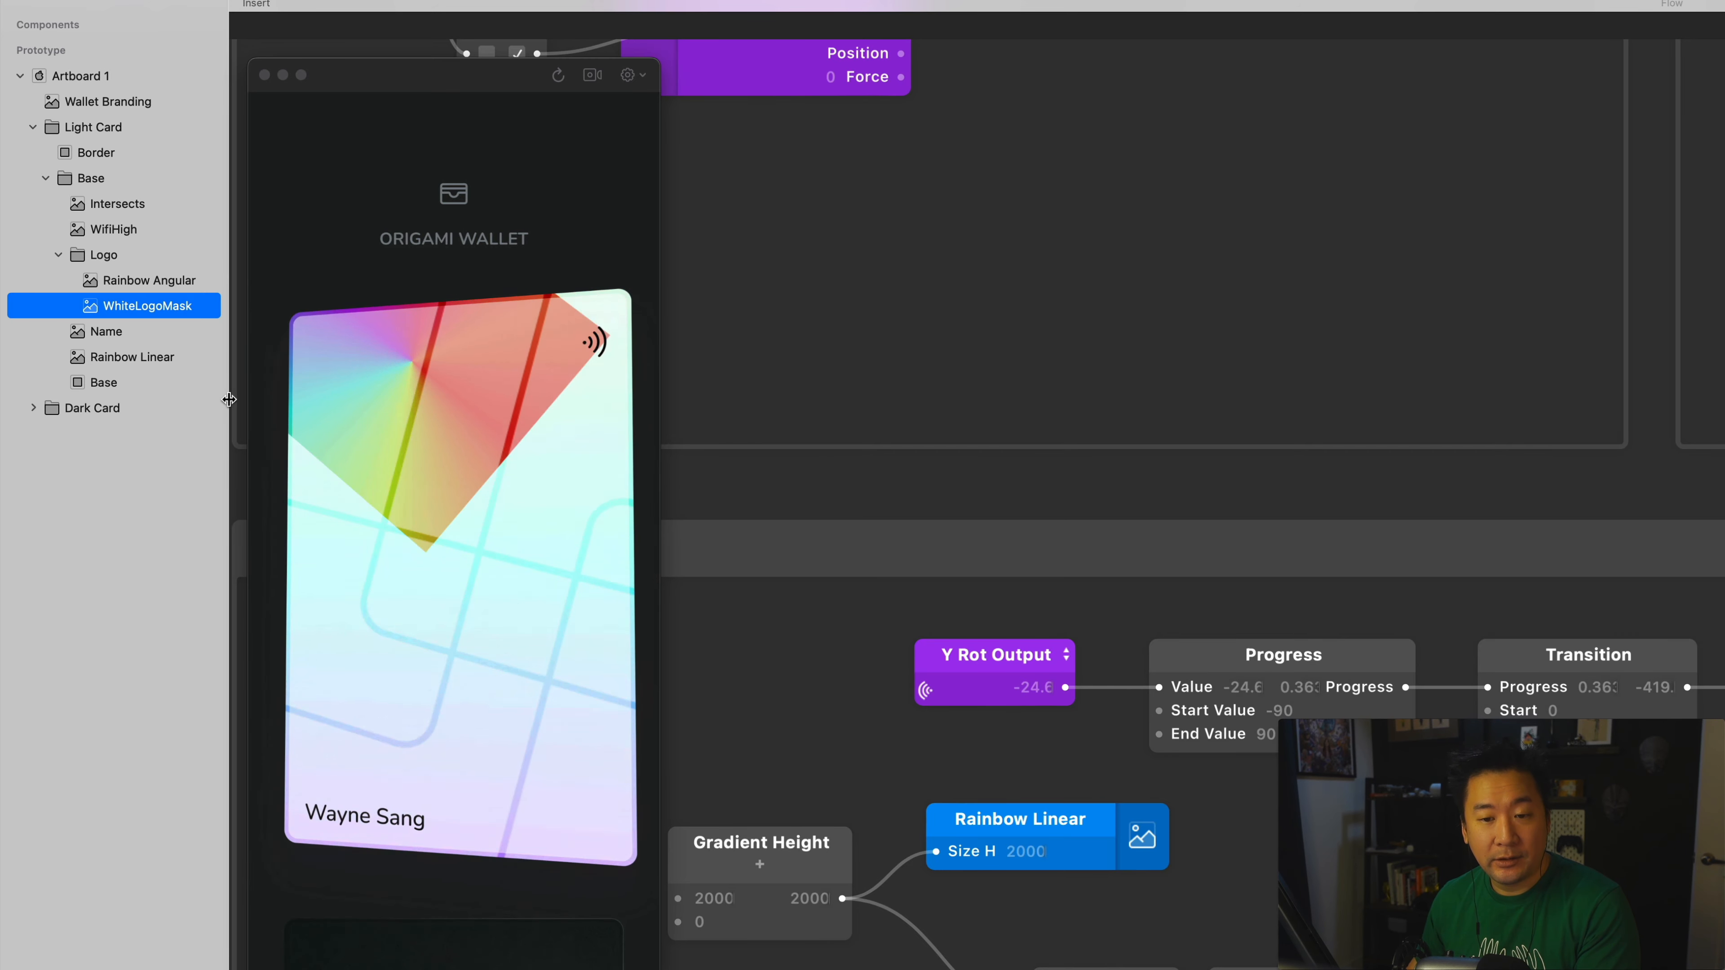
right_click(115, 309)
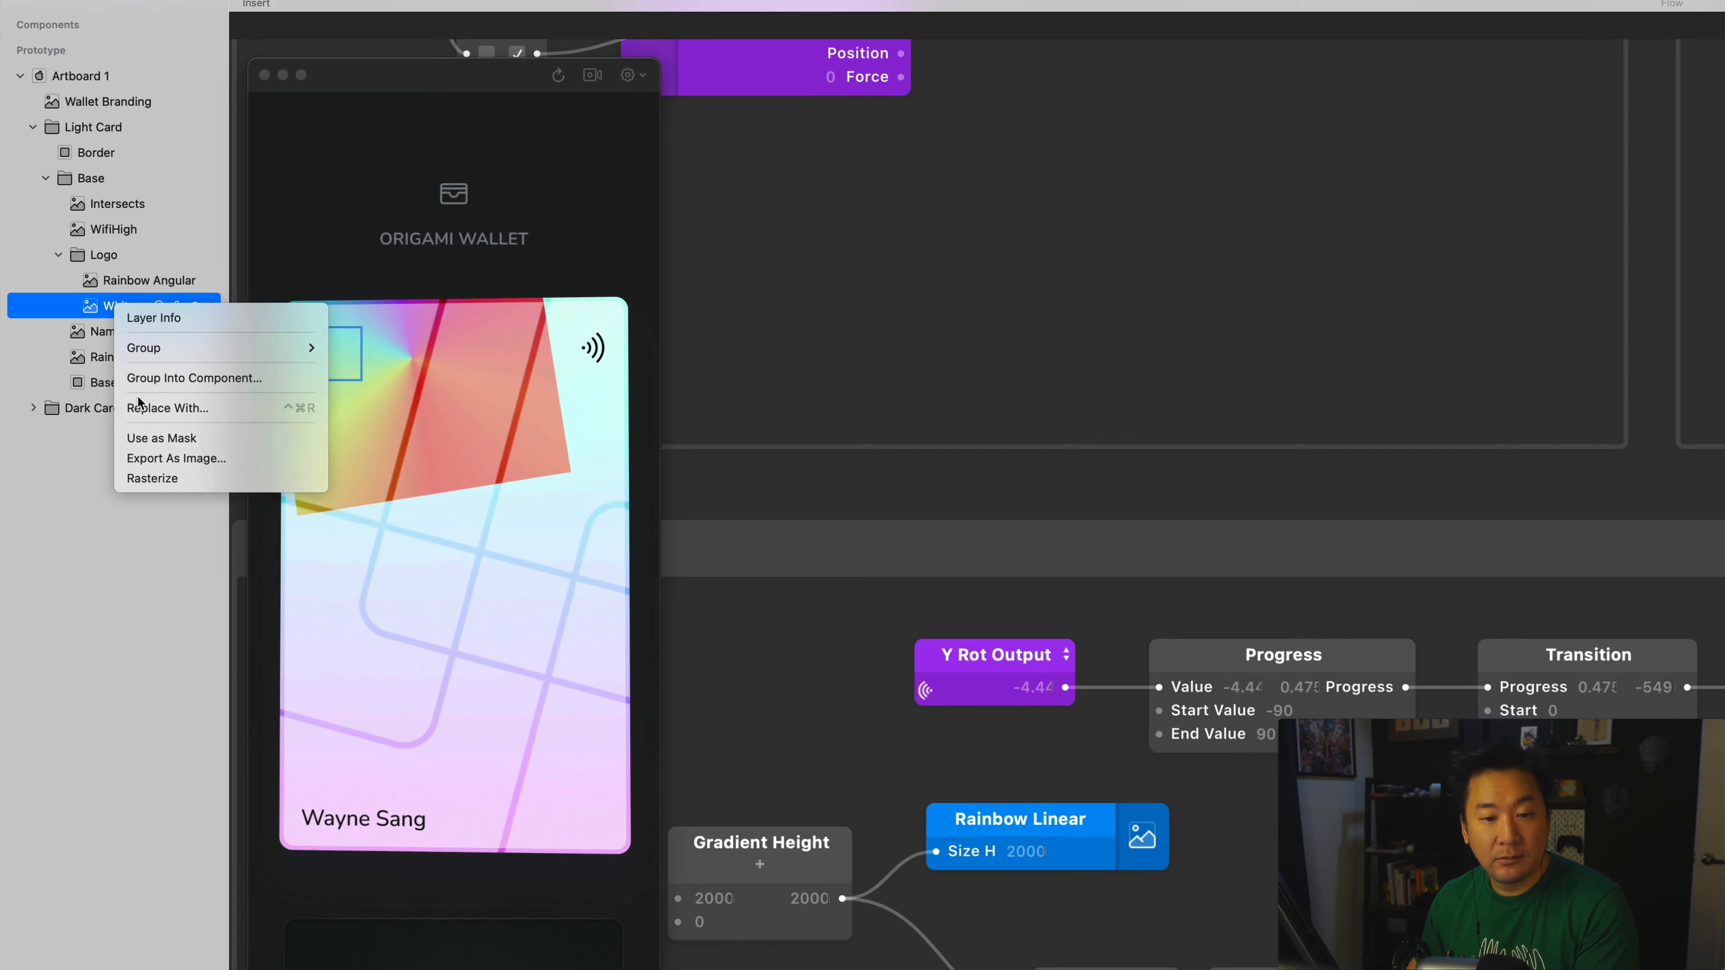
left_click(150, 438)
left_click_drag(546, 616, 533, 605)
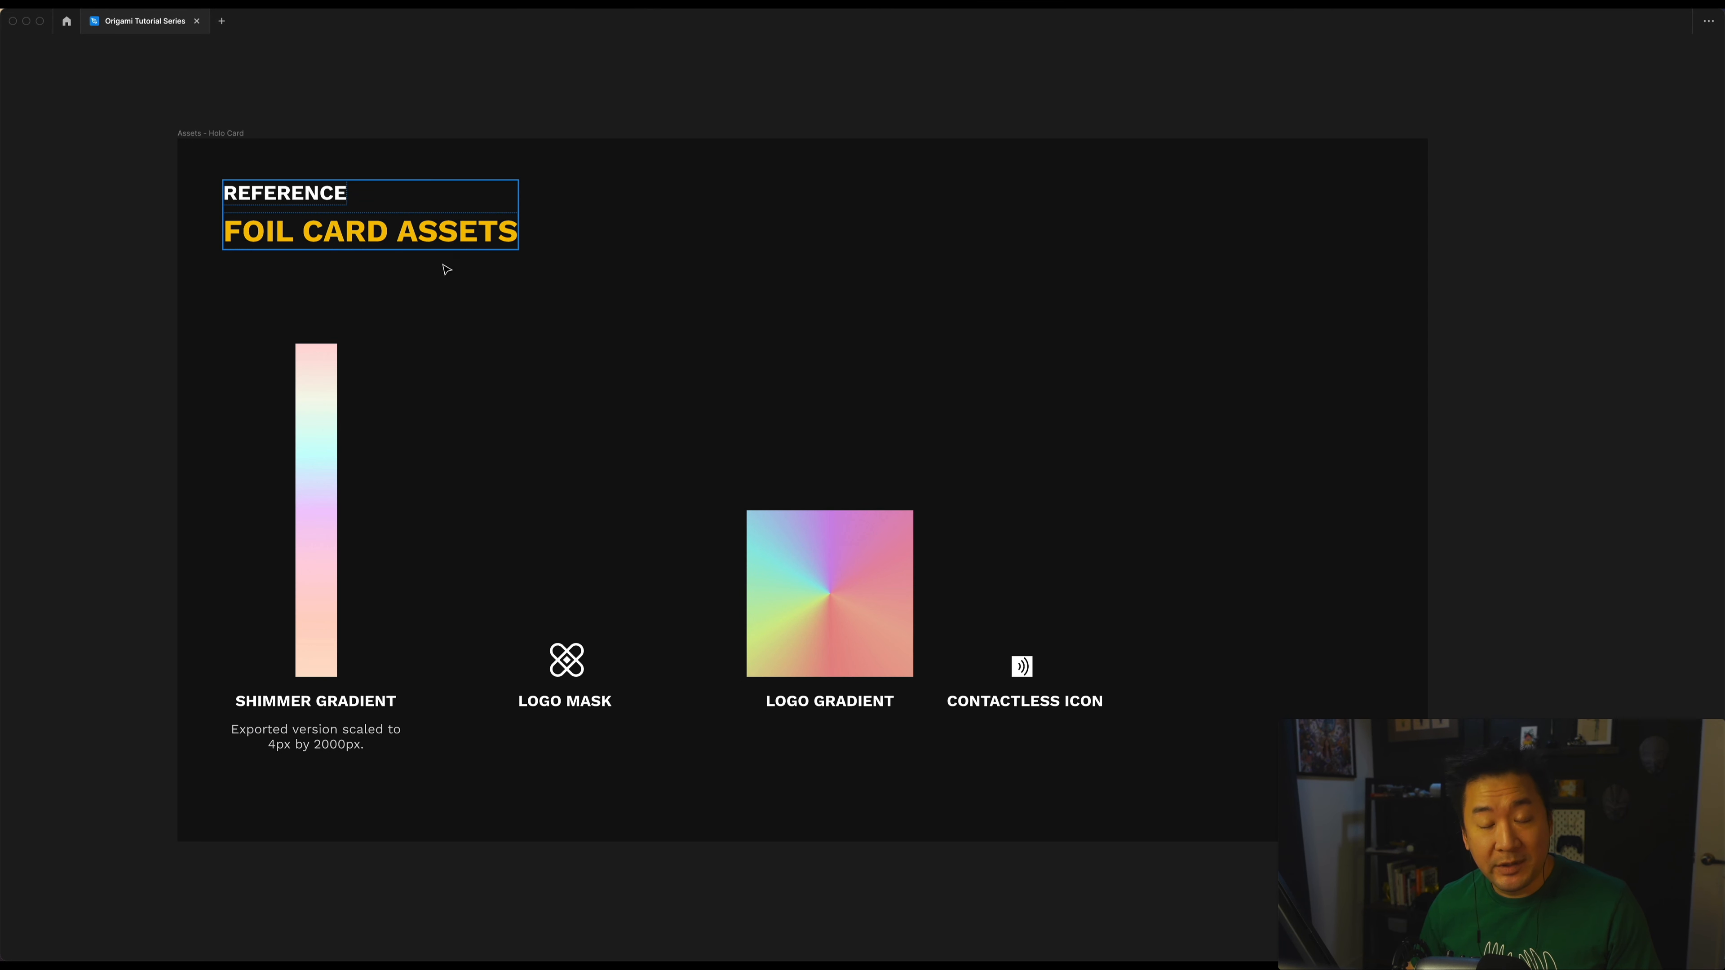
Inspect the shimmer gradient asset and its exported-size note on the Foil Card Assets reference frame.
left_click(315, 459)
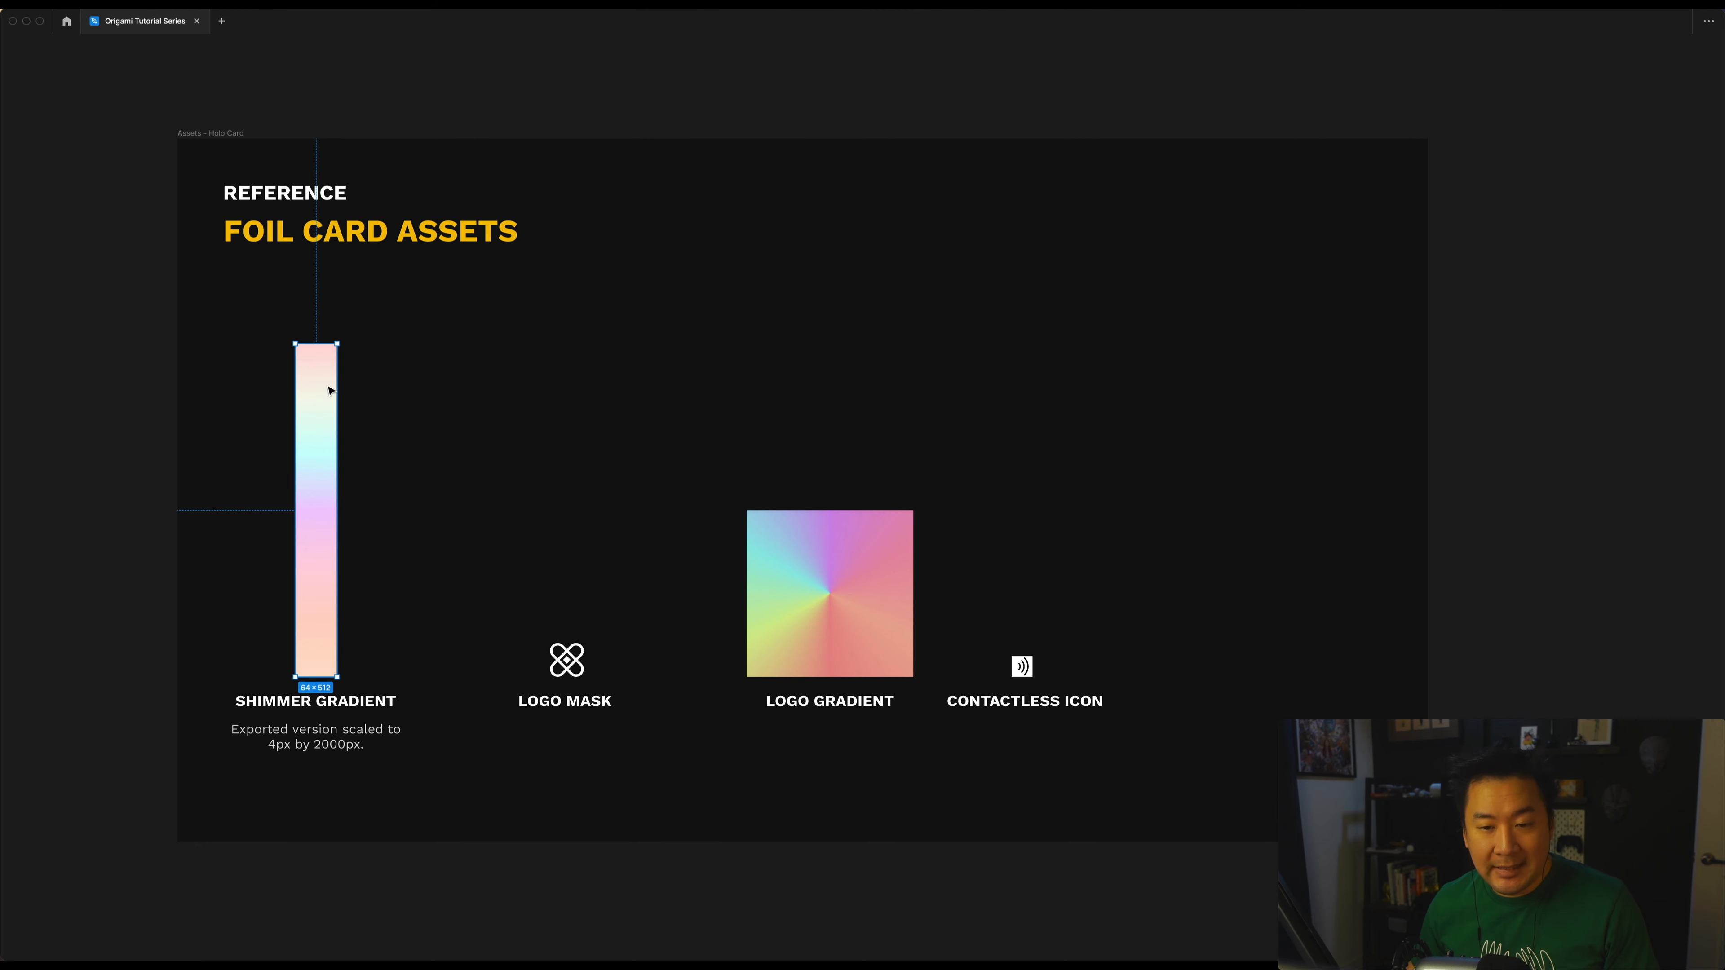
left_click(319, 740)
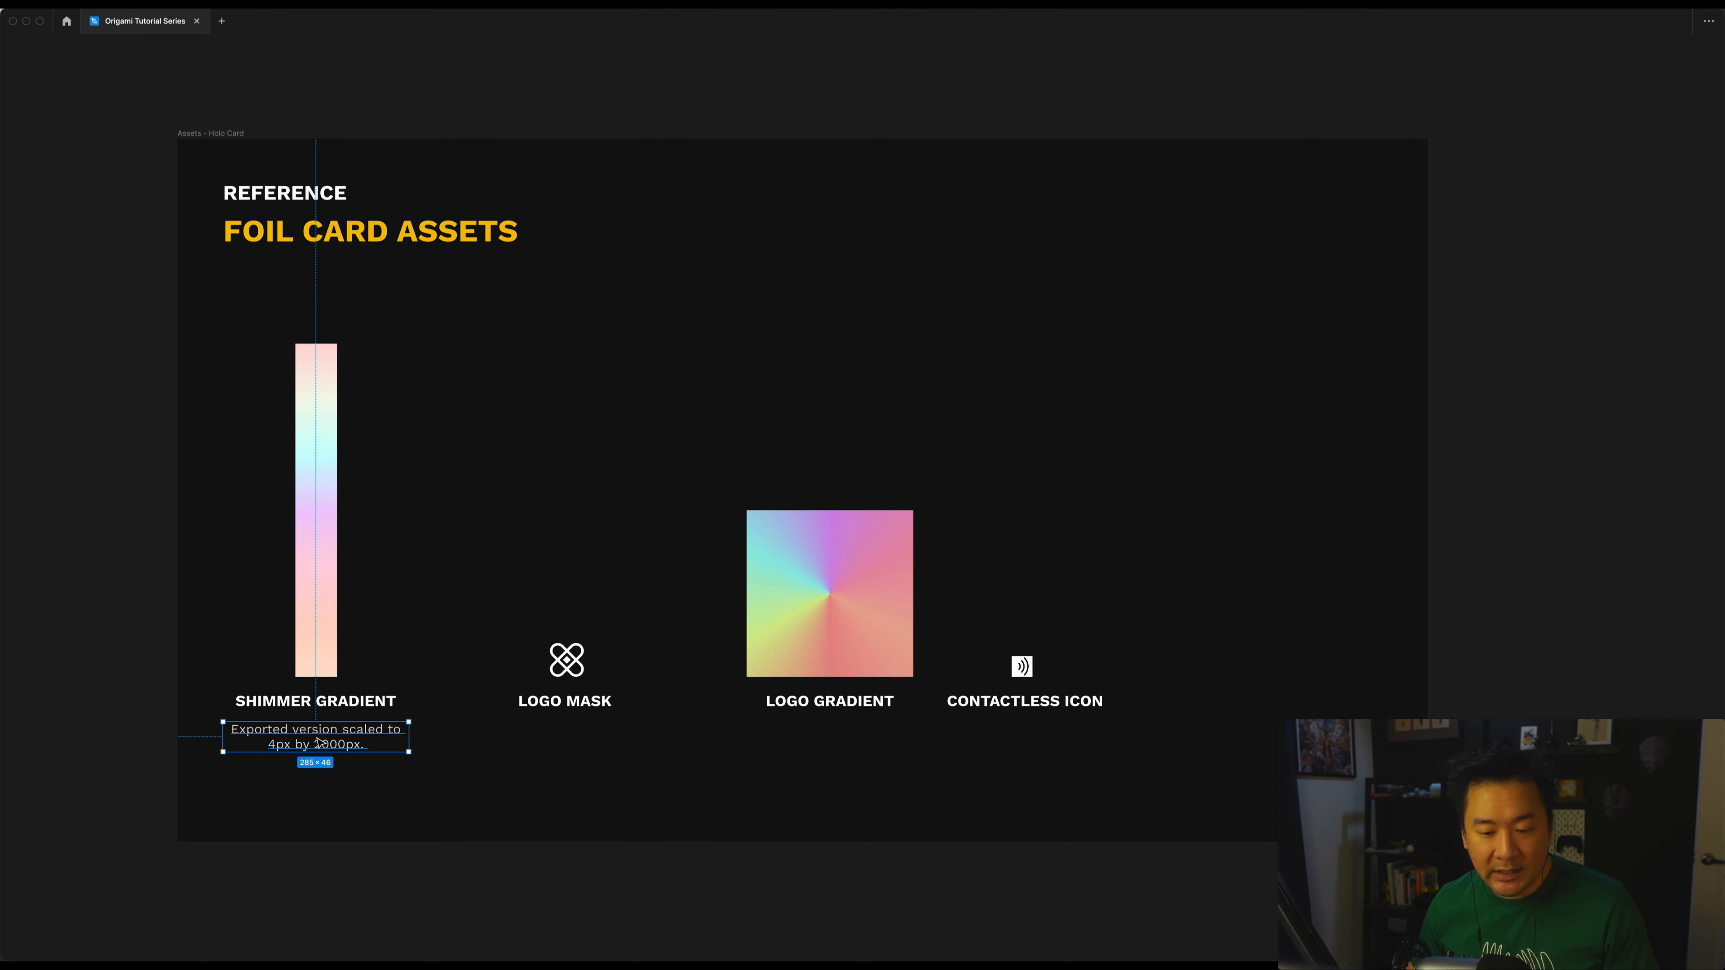
left_click(284, 827)
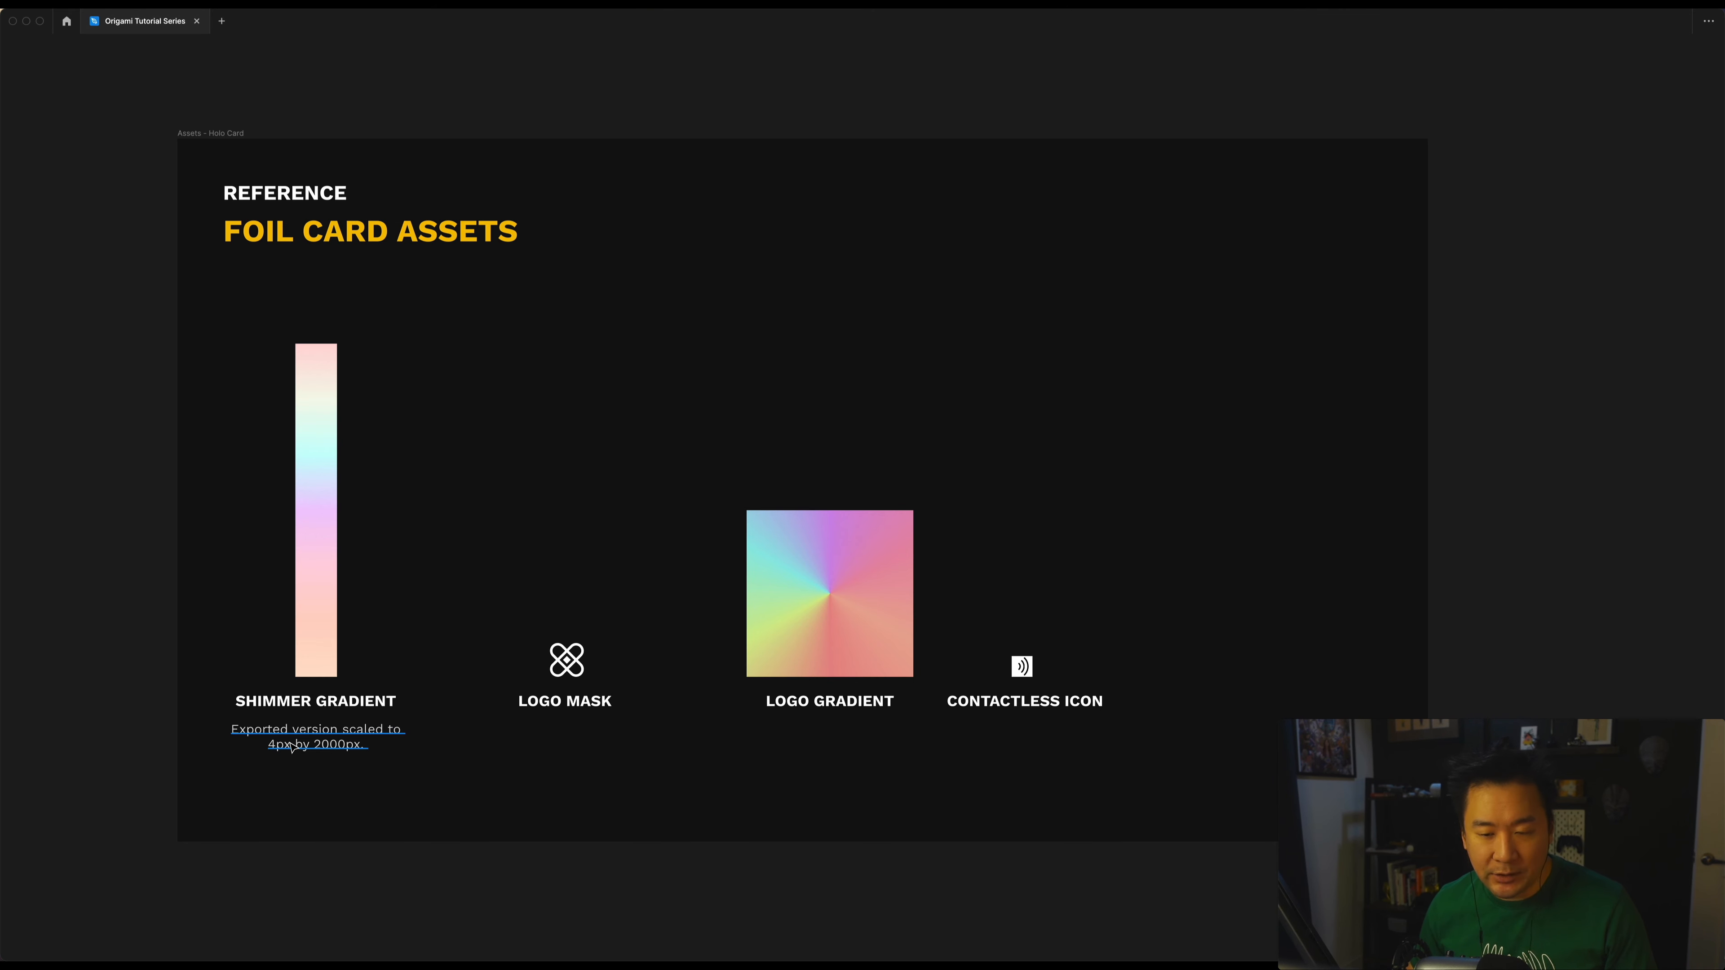
left_click(300, 603)
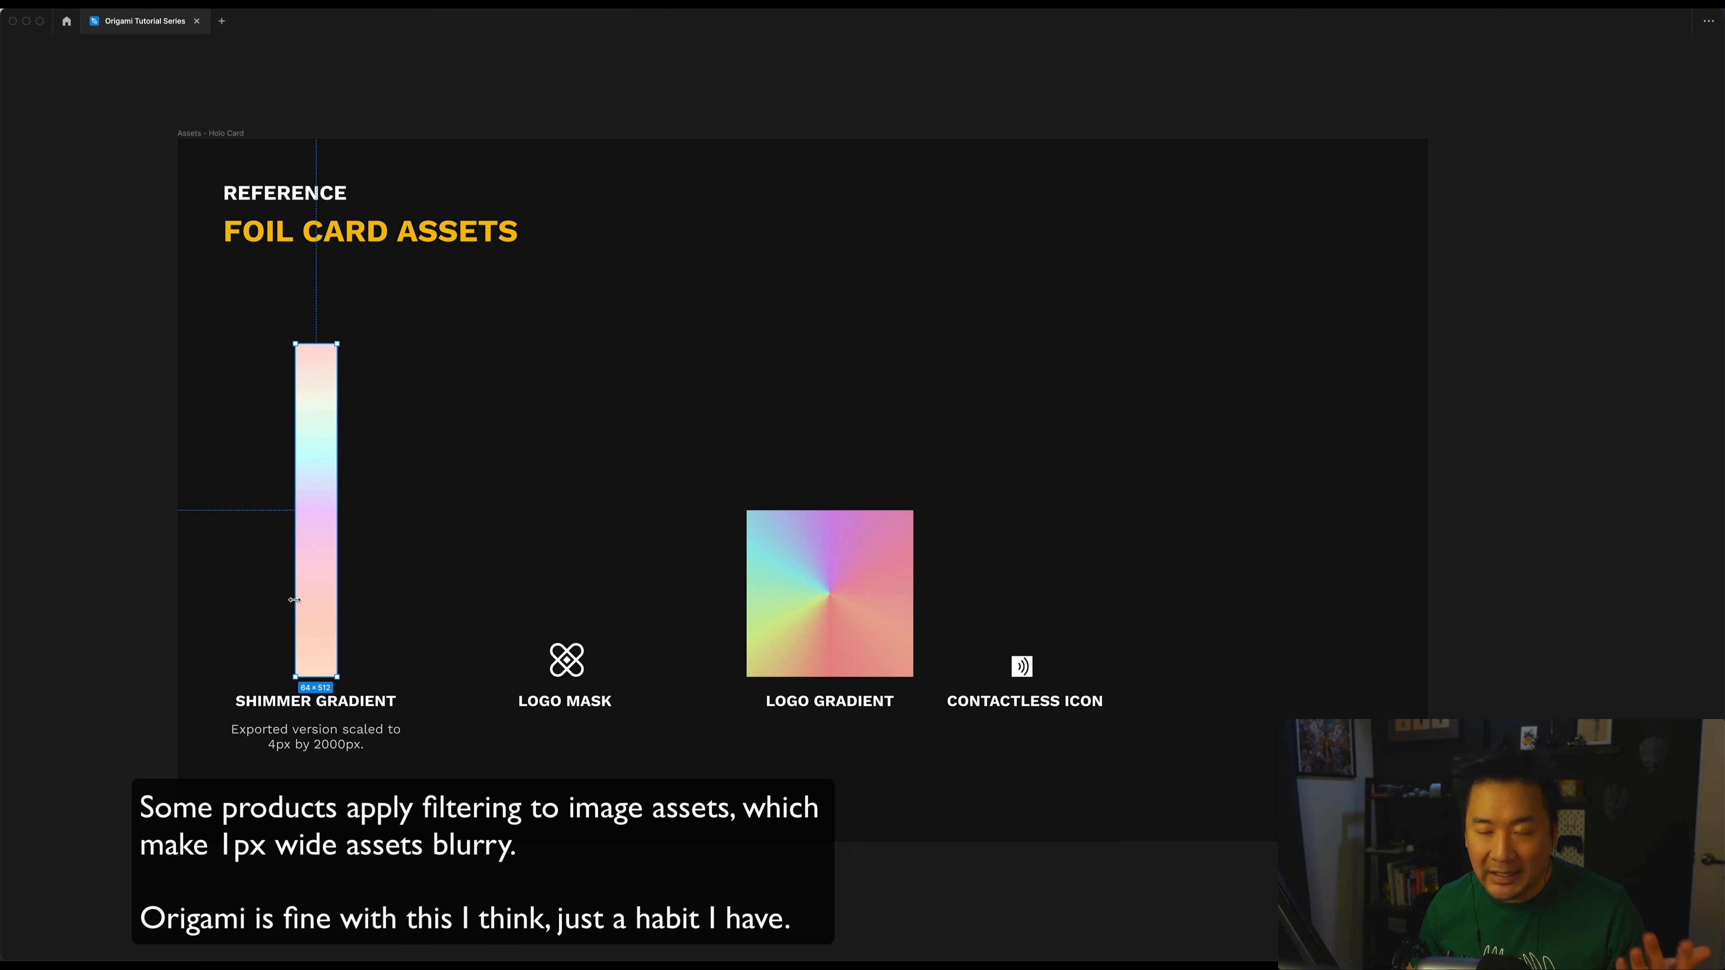
Inspect the logo gradient and contactless icon assets beside the logo mask on the reference frame.
left_click(618, 784)
scroll(618, 784, "up", 1)
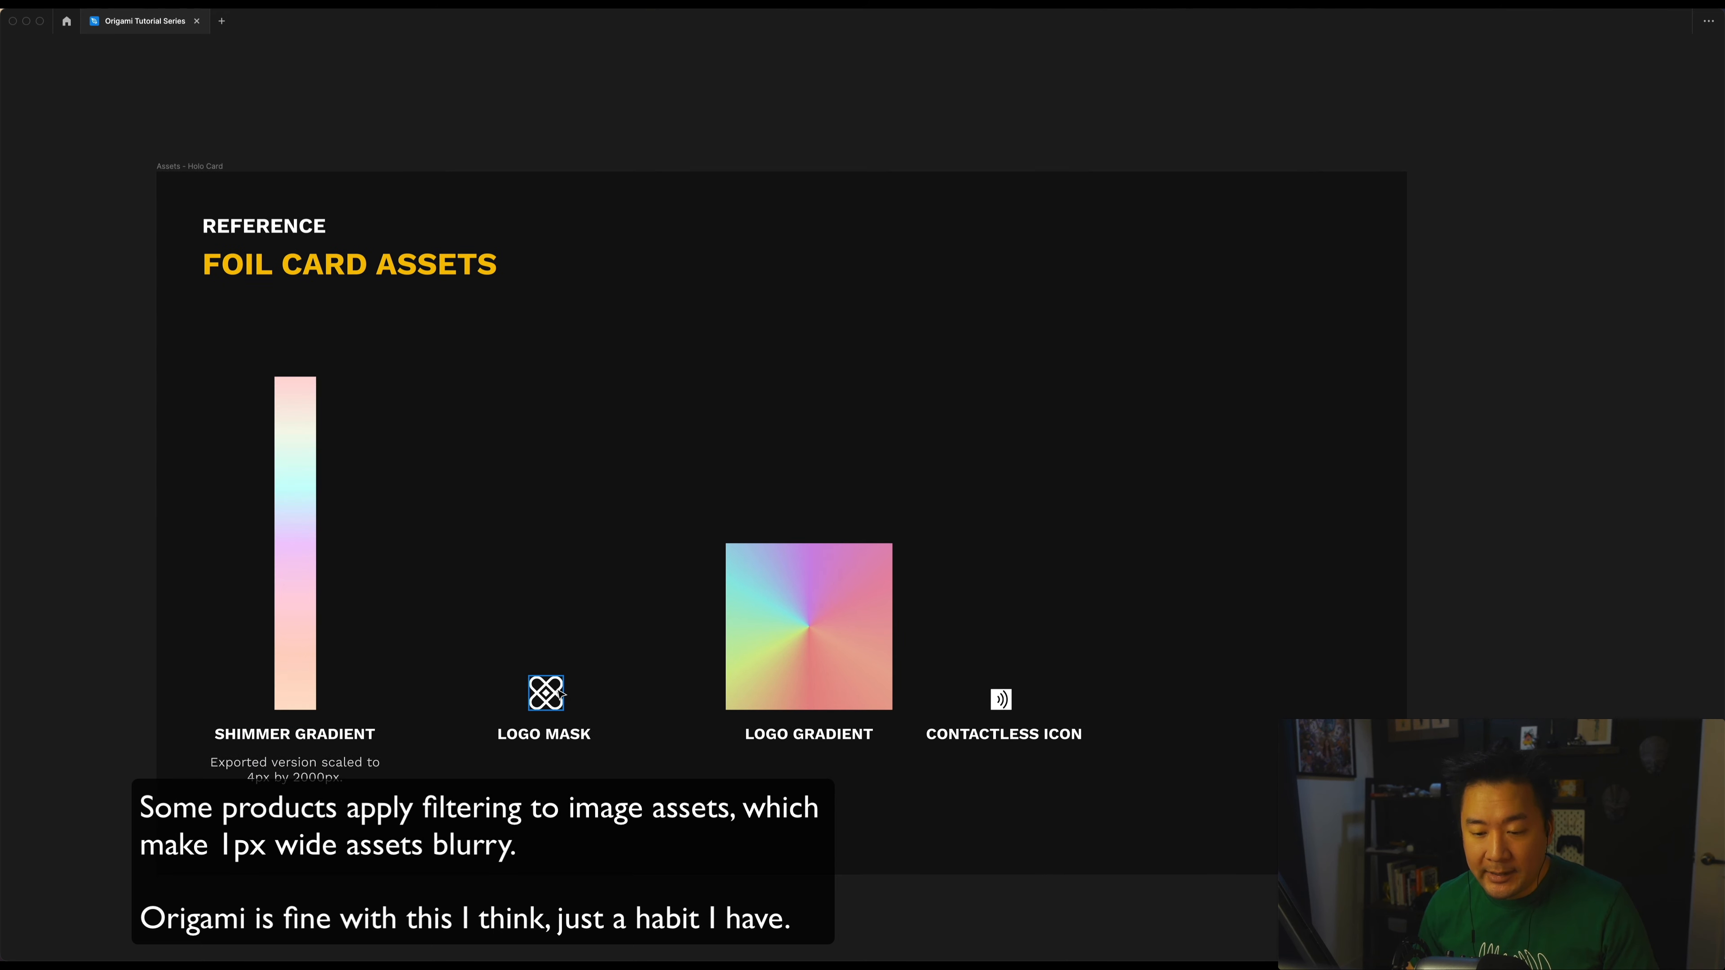
left_click(813, 674)
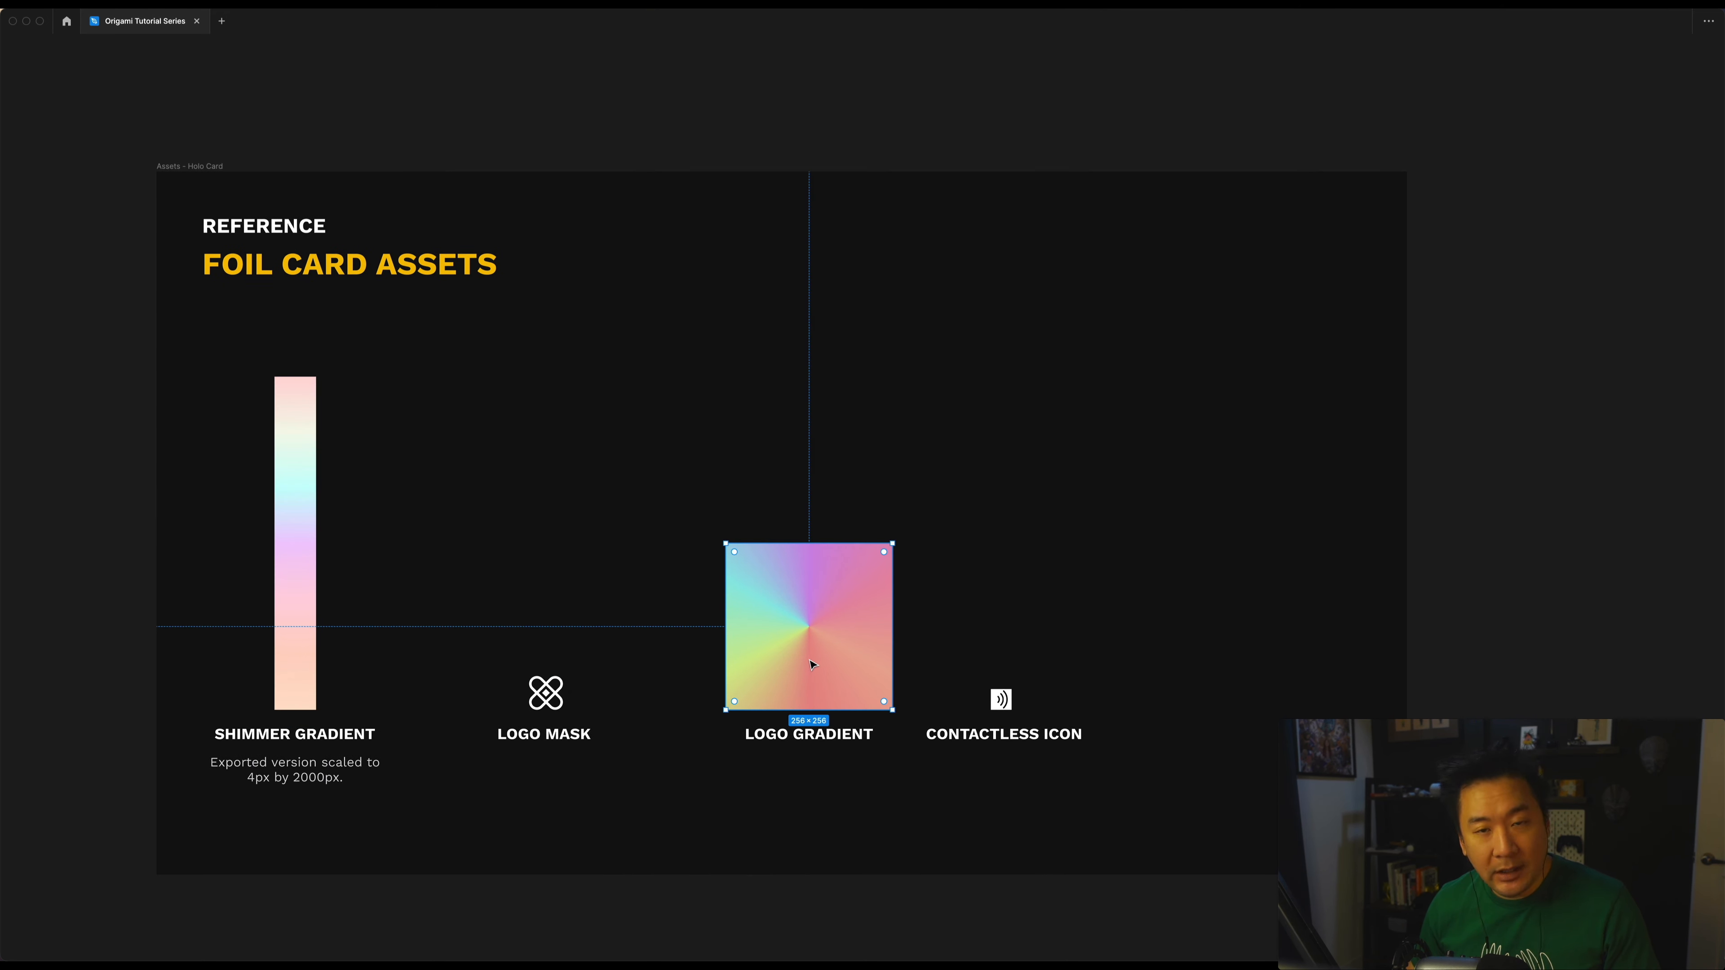
left_click(1002, 699)
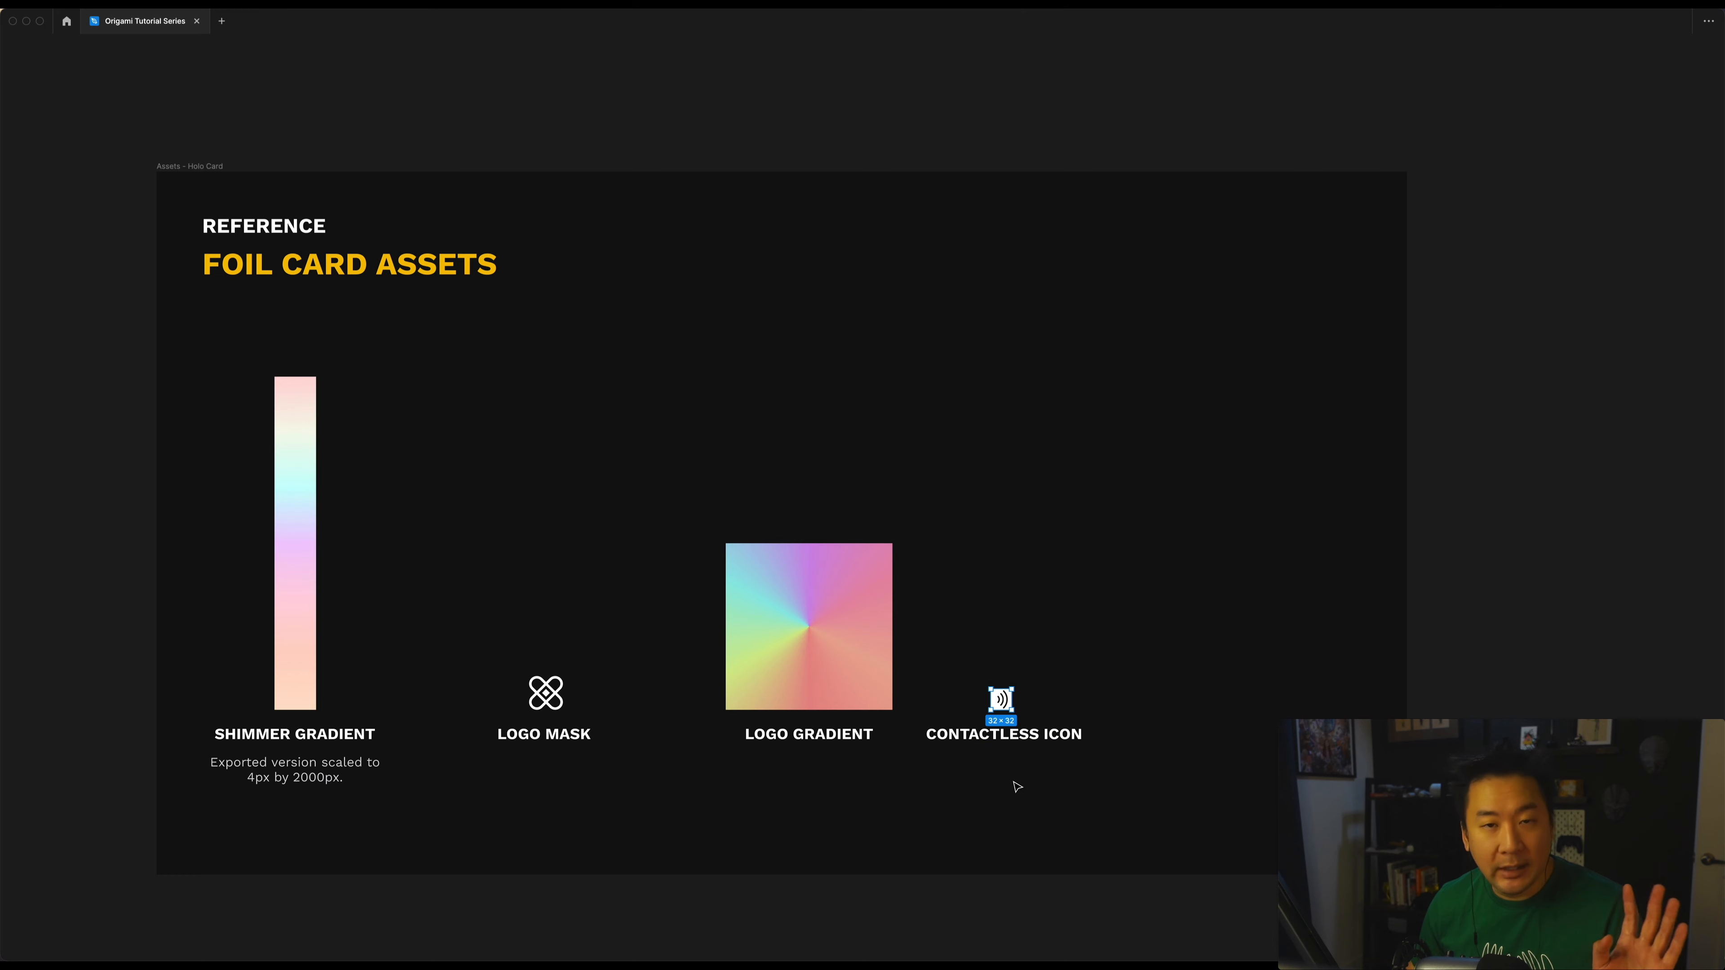
mouse_move(901, 768)
left_mouse_down()
mouse_move(896, 812)
mouse_move(790, 697)
mouse_move(906, 775)
left_mouse_up()
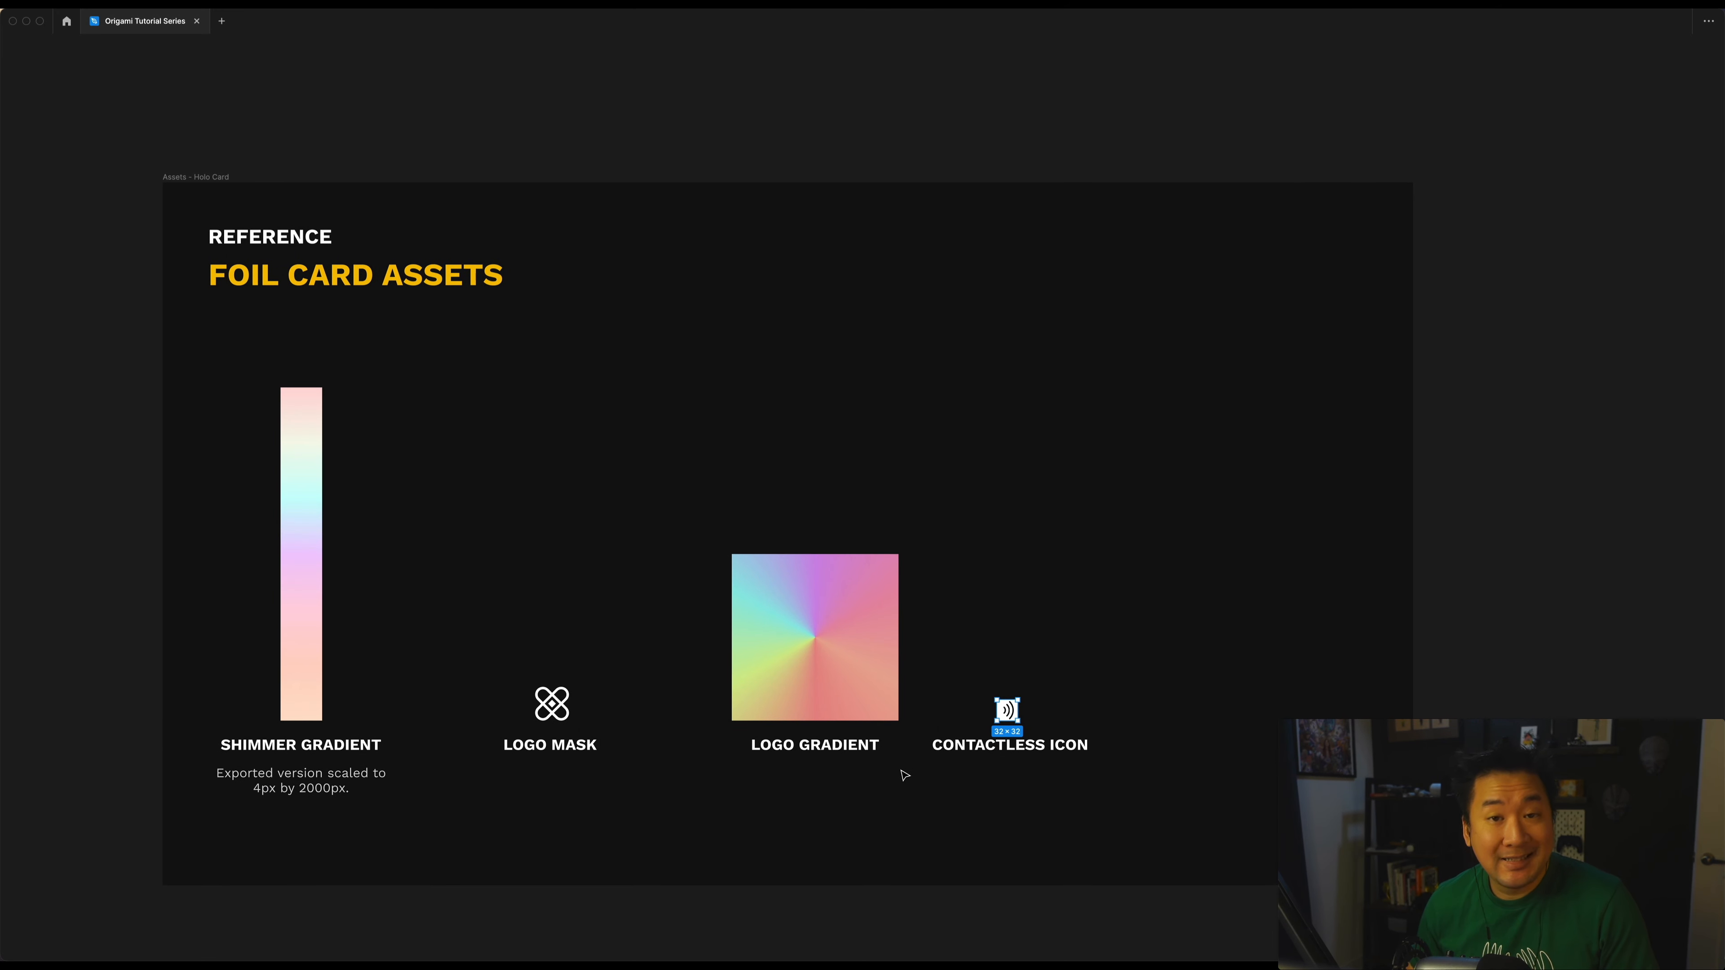